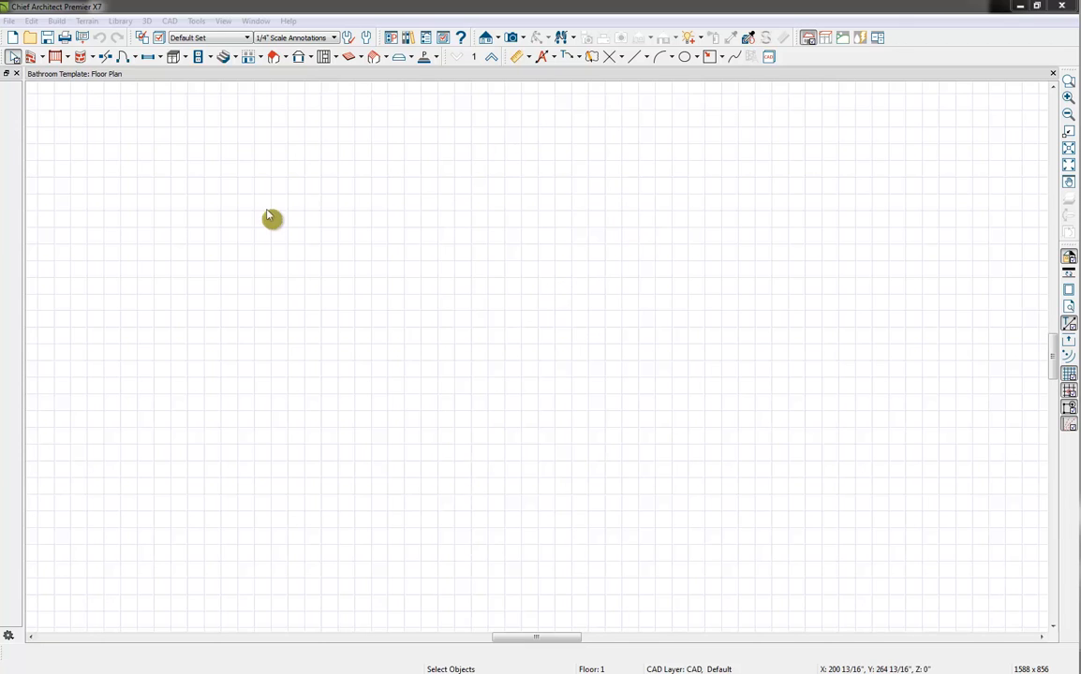
Draw a closed L-shaped room with straight interior walls, about 28 ft wide and 20 ft deep
click(172, 7)
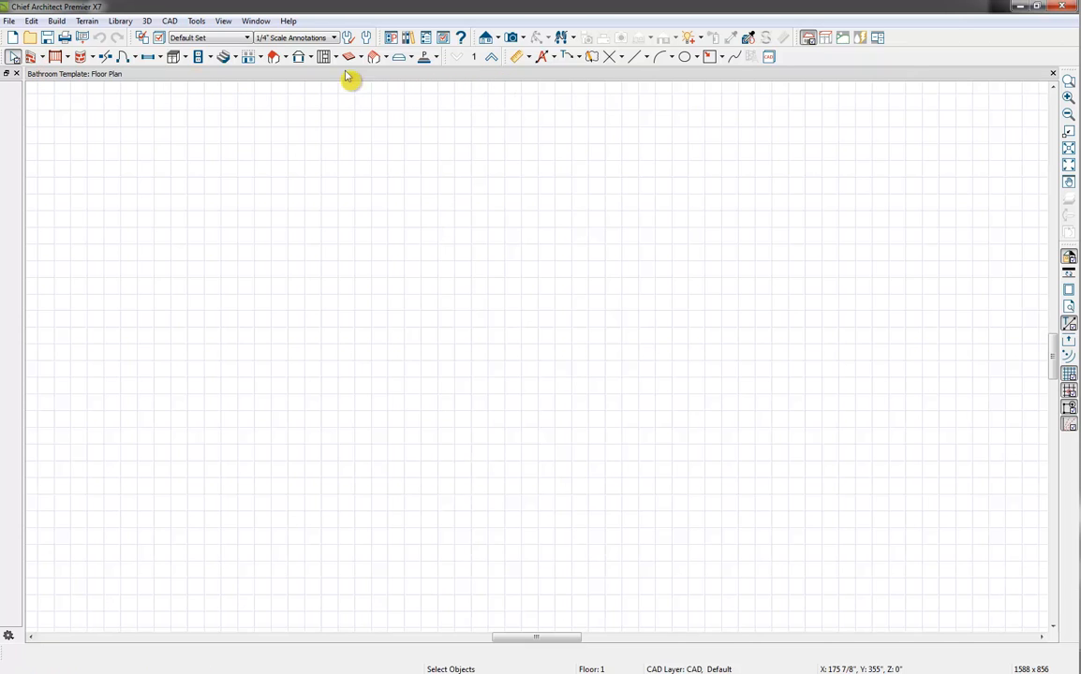
click(41, 58)
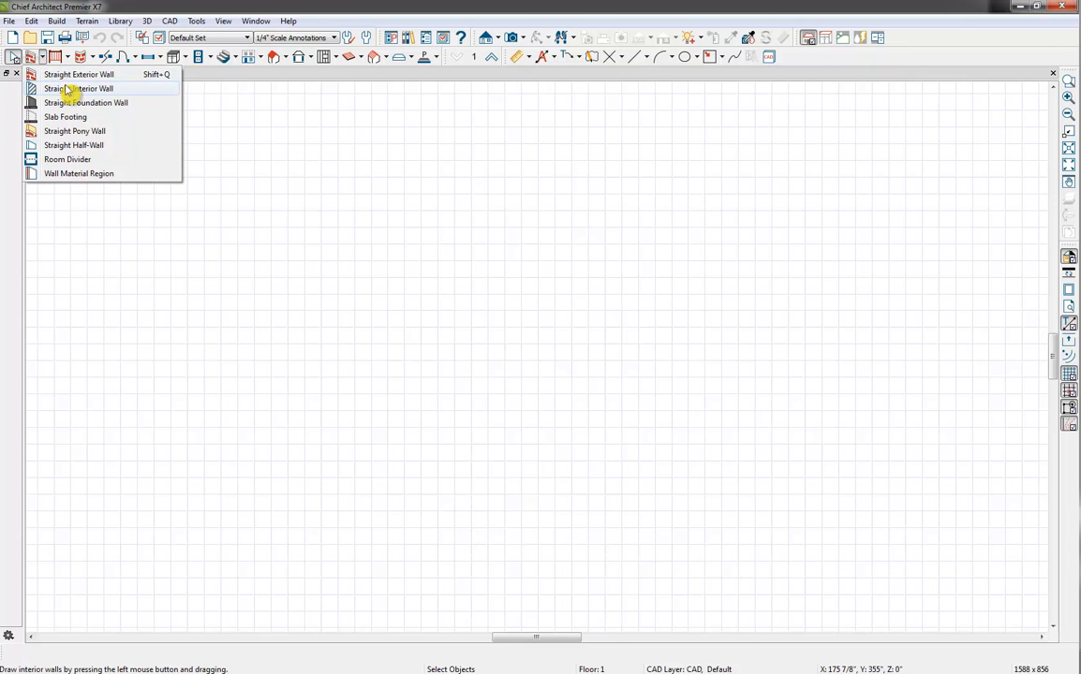
click(67, 89)
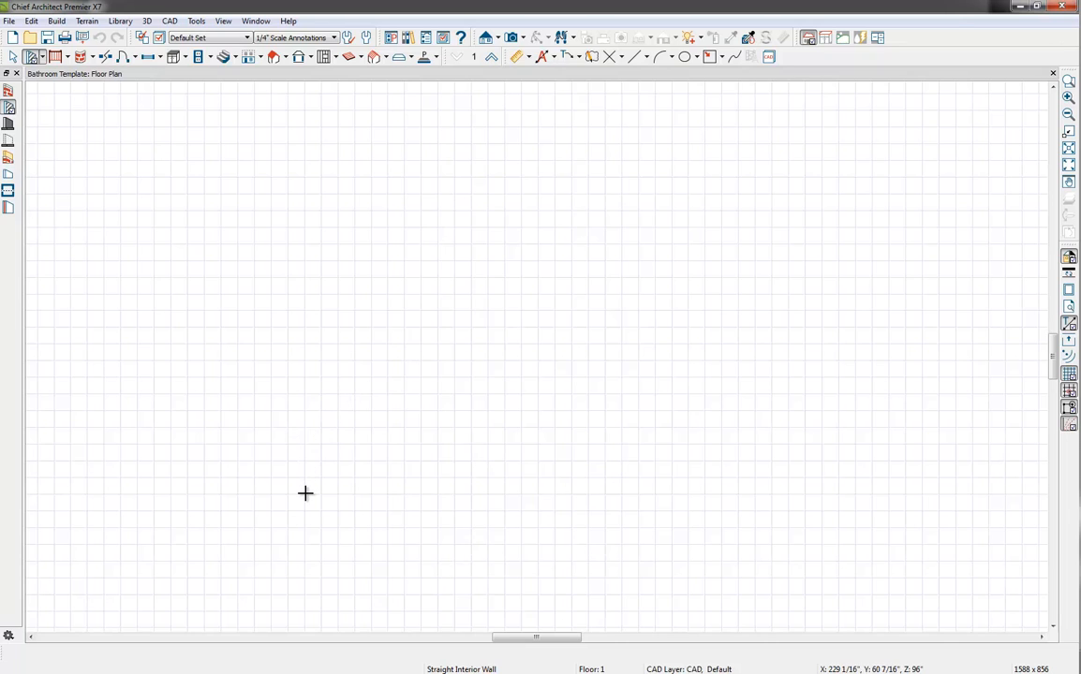
mouse_move(305, 511)
mouse_down()
mouse_move(313, 167)
mouse_move(789, 177)
mouse_move(784, 468)
mouse_move(785, 410)
mouse_move(483, 395)
mouse_move(504, 398)
mouse_move(511, 511)
mouse_move(309, 511)
mouse_up()
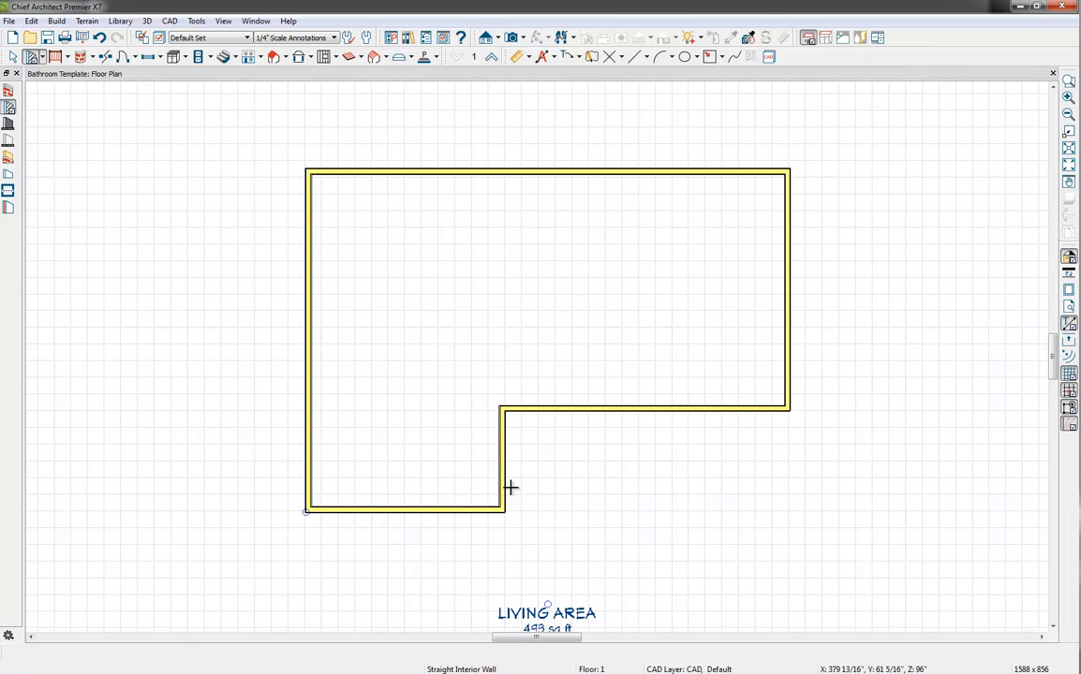
Create a perspective floor overview of the room and tilt it to look down at the floor
click(525, 39)
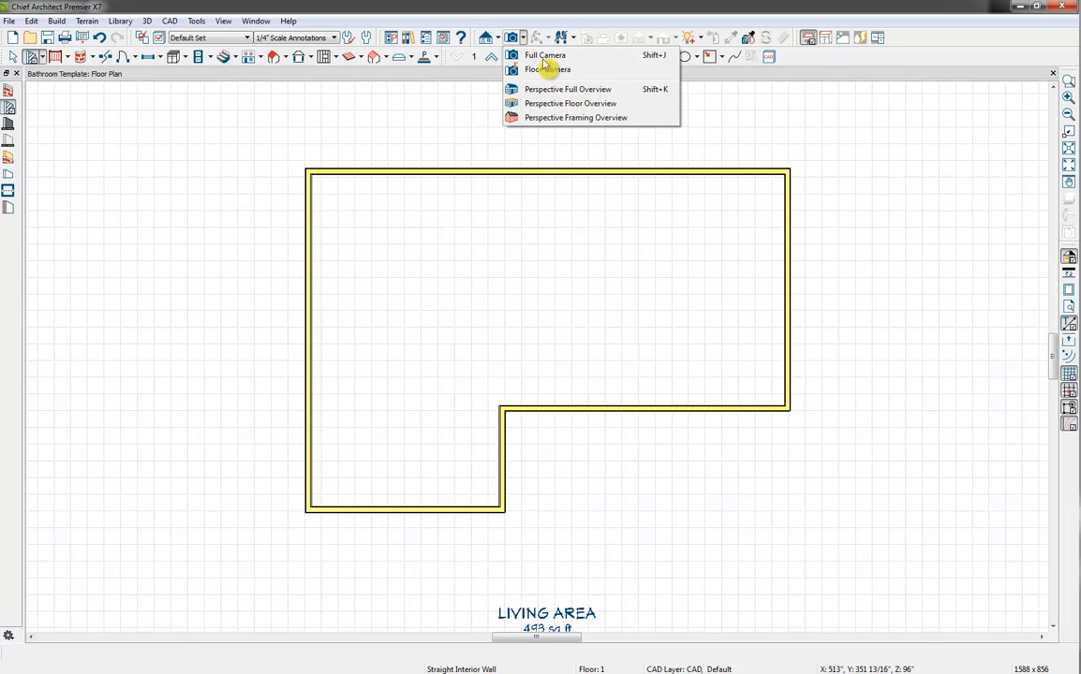
click(589, 104)
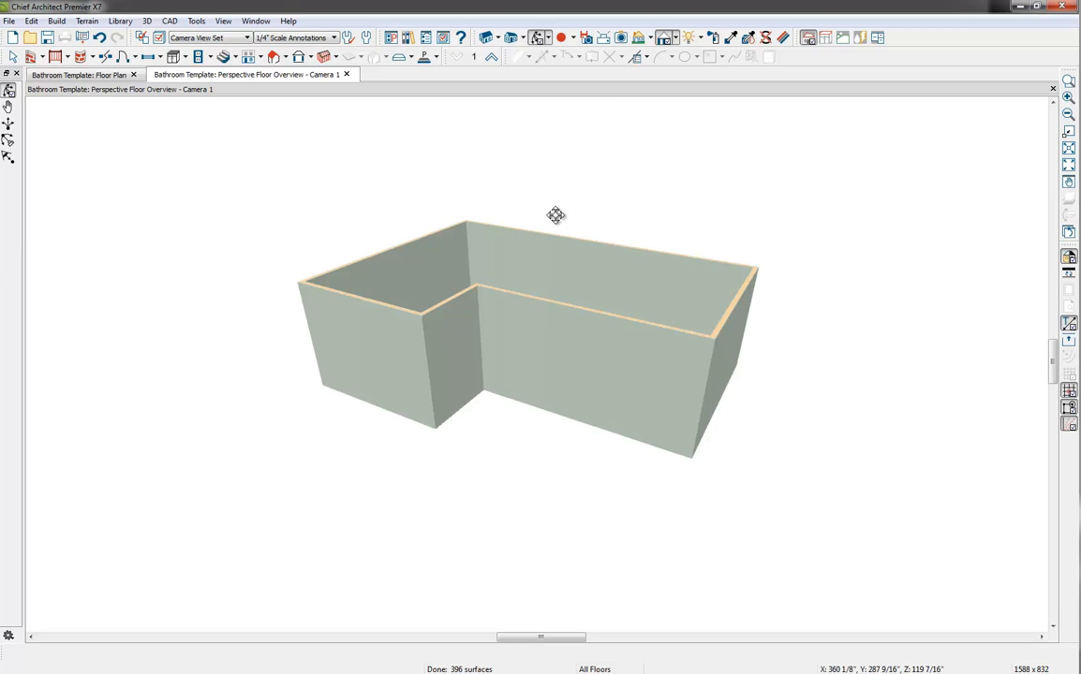
drag(556, 215, 565, 247)
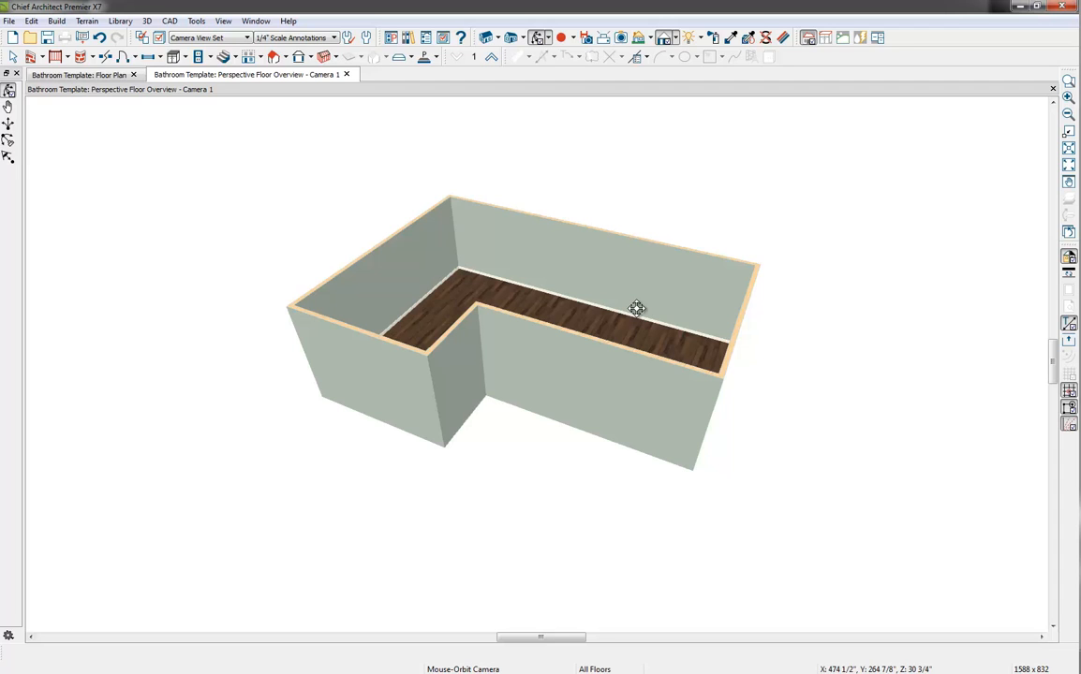
Draw a straight interior partition wall across the long wing in the 3D view, about 7 ft from its end wall
click(41, 57)
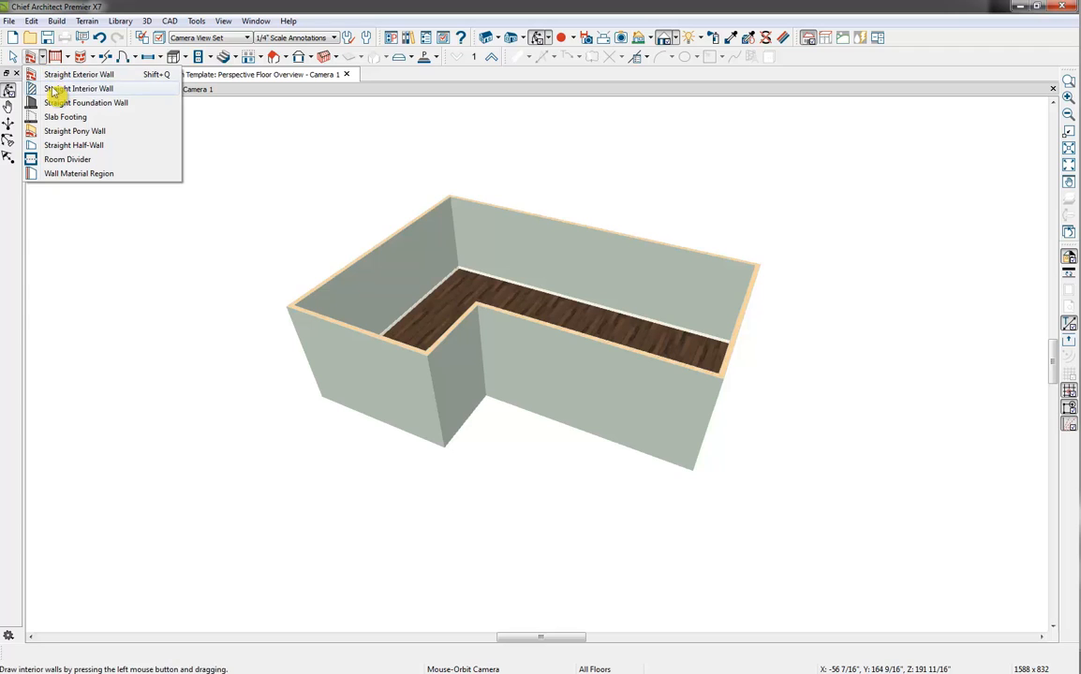
click(54, 89)
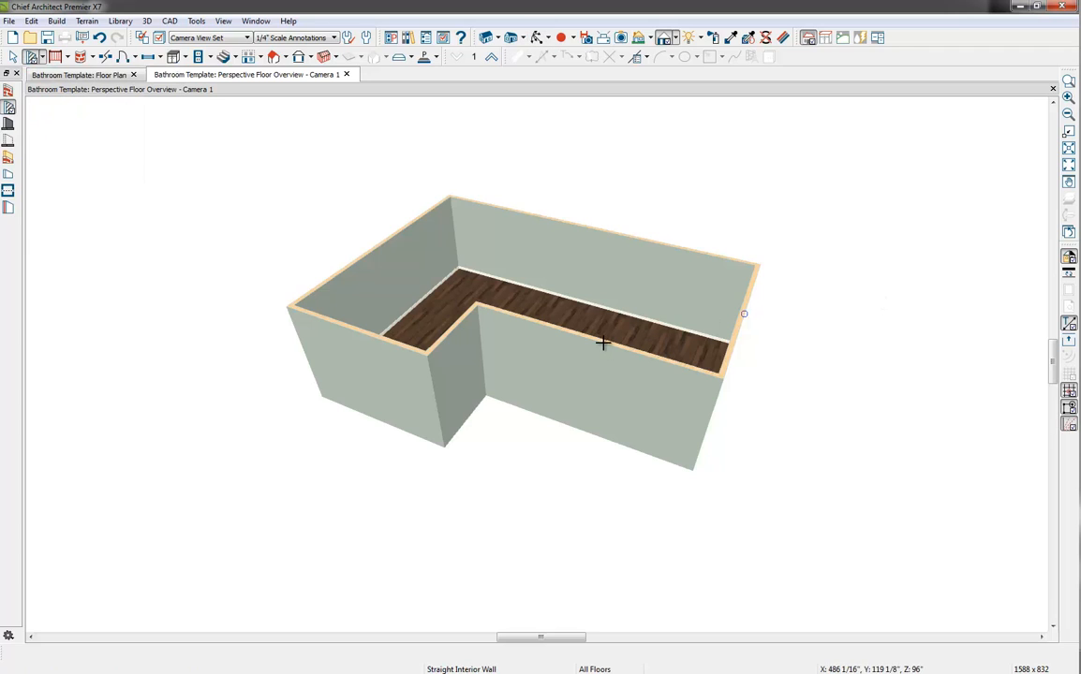
drag(602, 343, 670, 244)
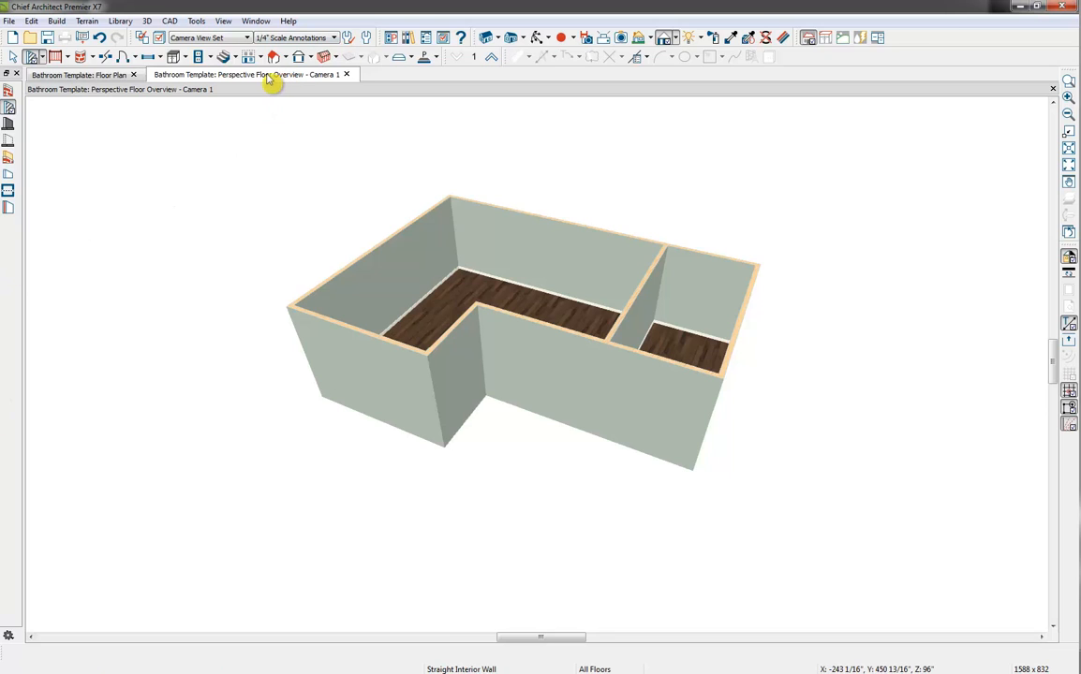
Arrange the floor plan and the 3D overview side by side, with the 3D view slightly wider
drag(269, 82, 729, 90)
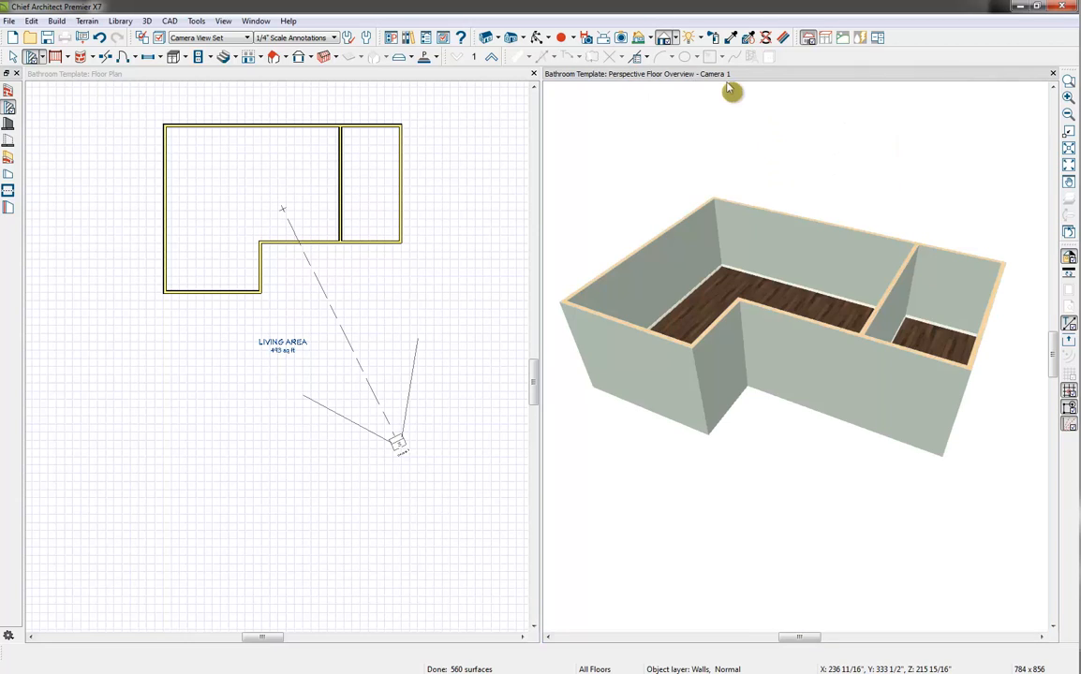
drag(543, 212, 491, 204)
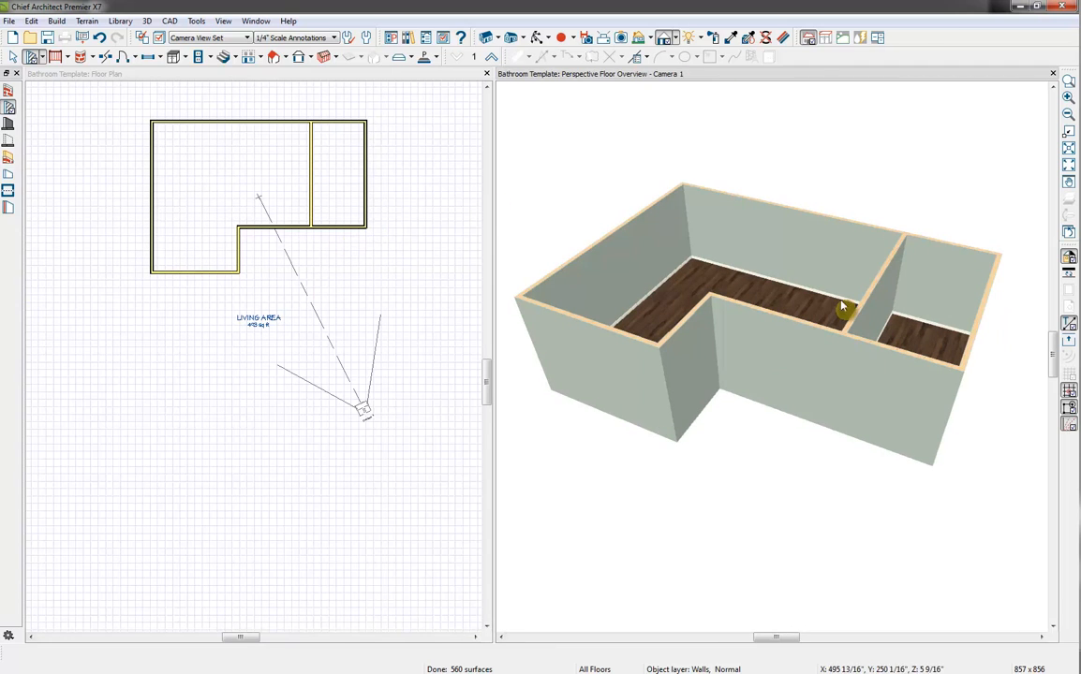
middle_drag(389, 156, 412, 283)
scroll(314, 328, up, 3)
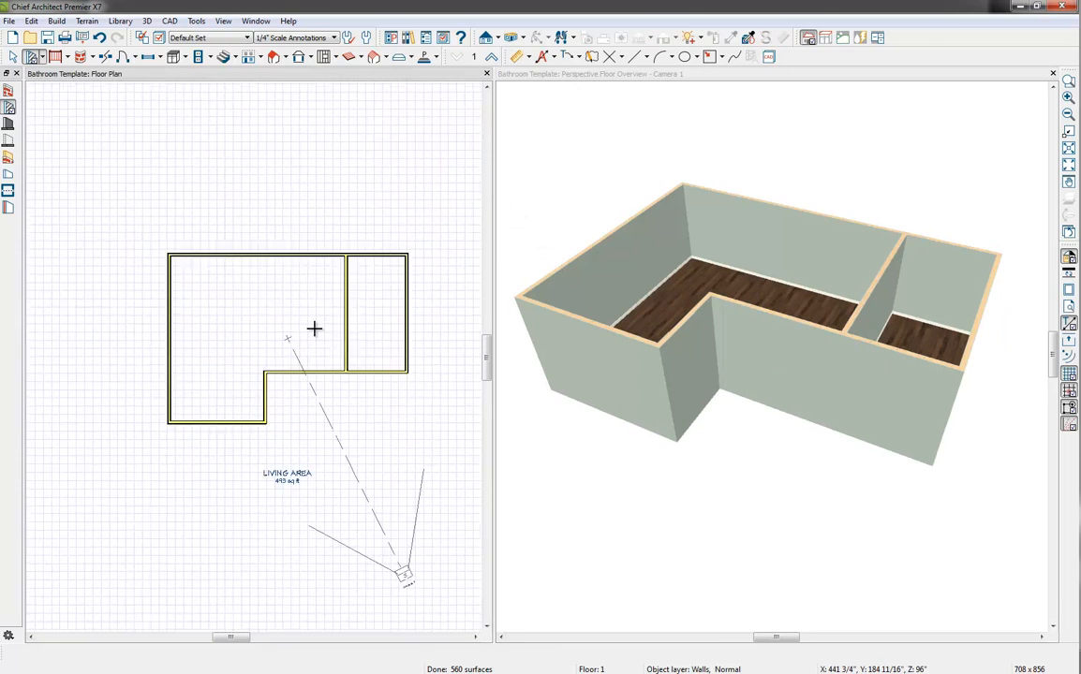
scroll(388, 307, up, 1)
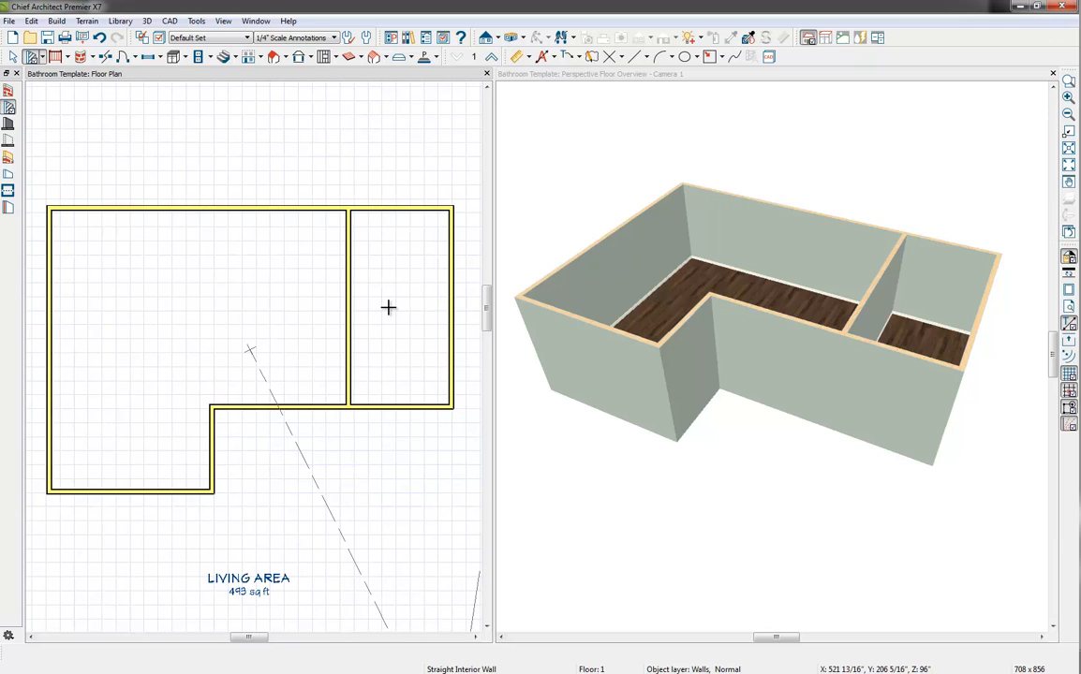
Add automatic interior dimensions to the plan and delete the two extra 13'-10" dimensions, one on each side of the partition
click(554, 58)
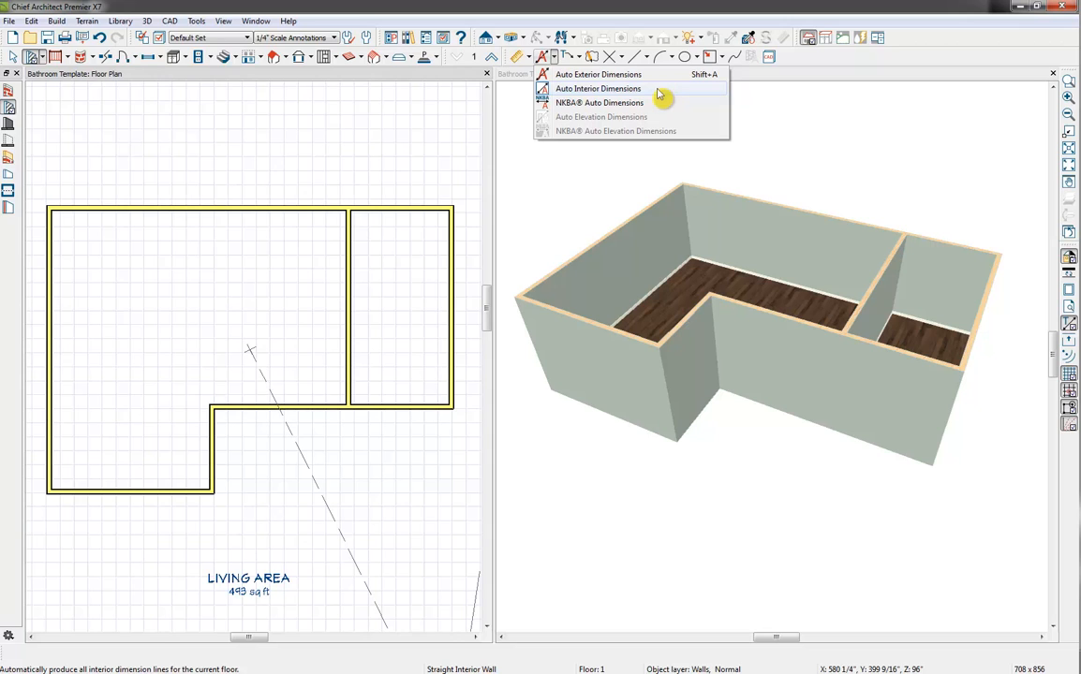
click(618, 89)
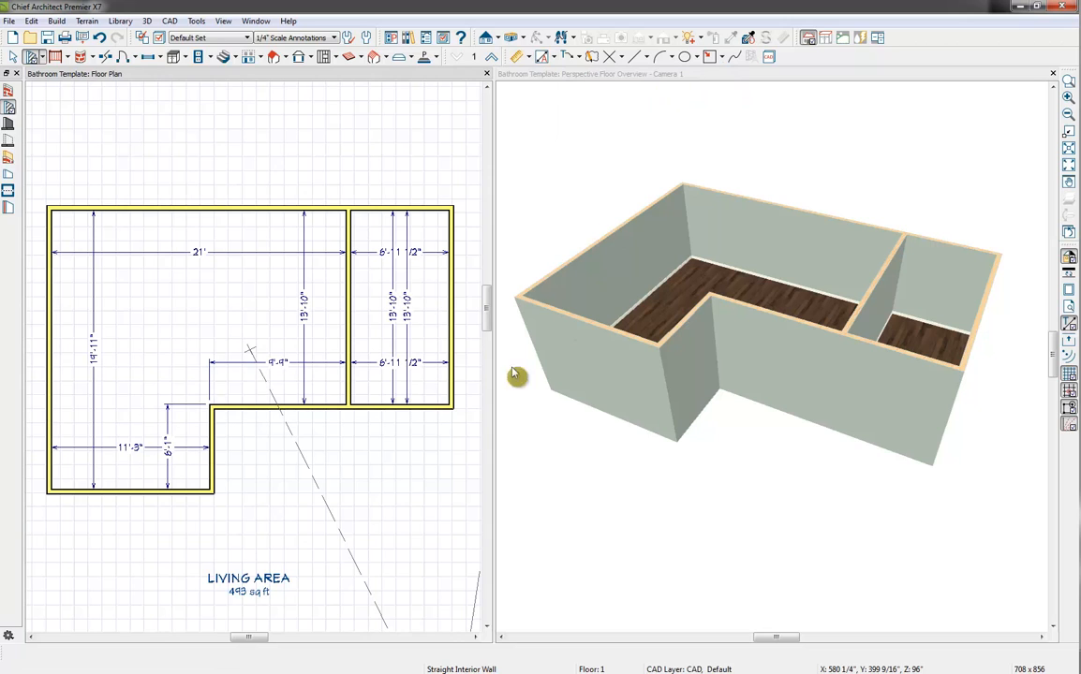
key(space)
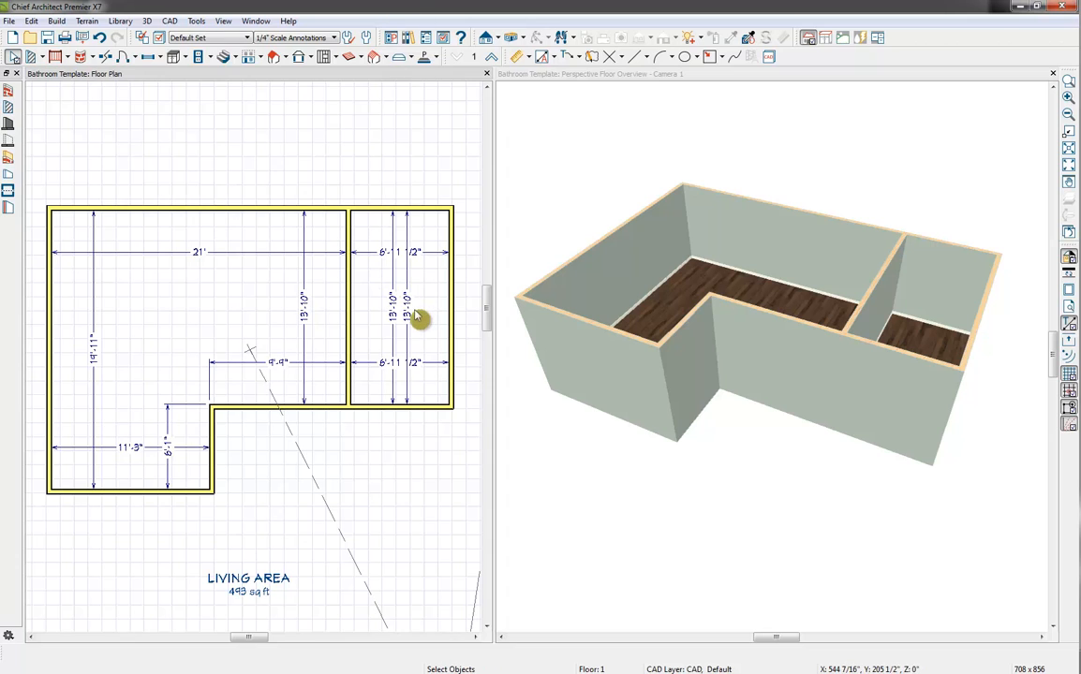
click(410, 314)
key(Delete)
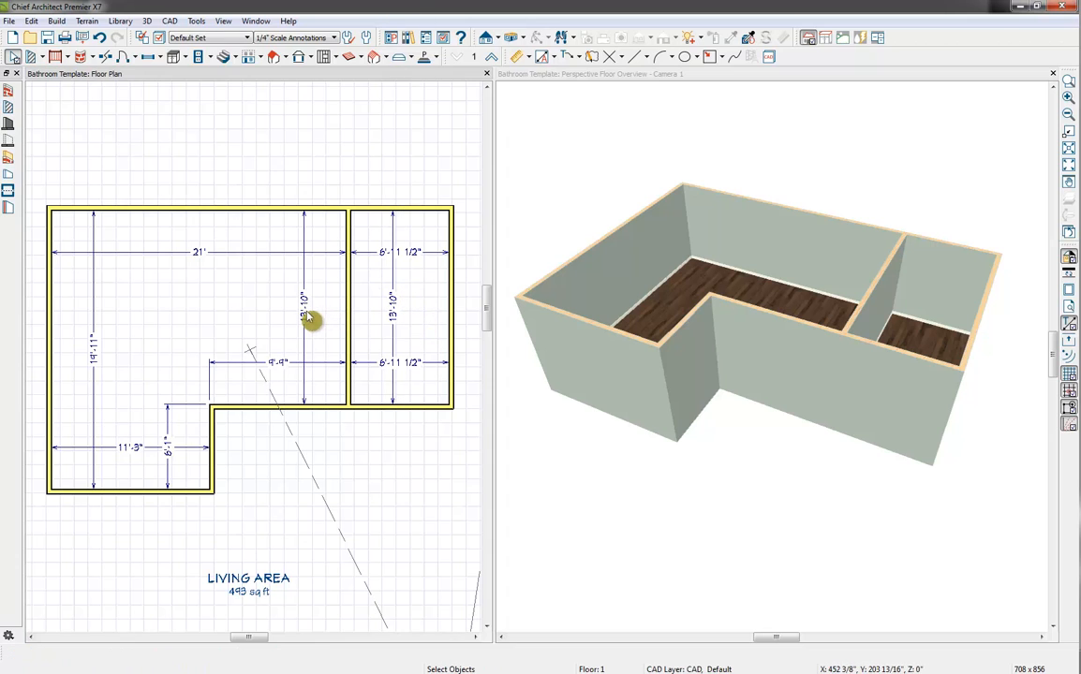
click(306, 315)
key(Delete)
middle_drag(301, 440, 332, 437)
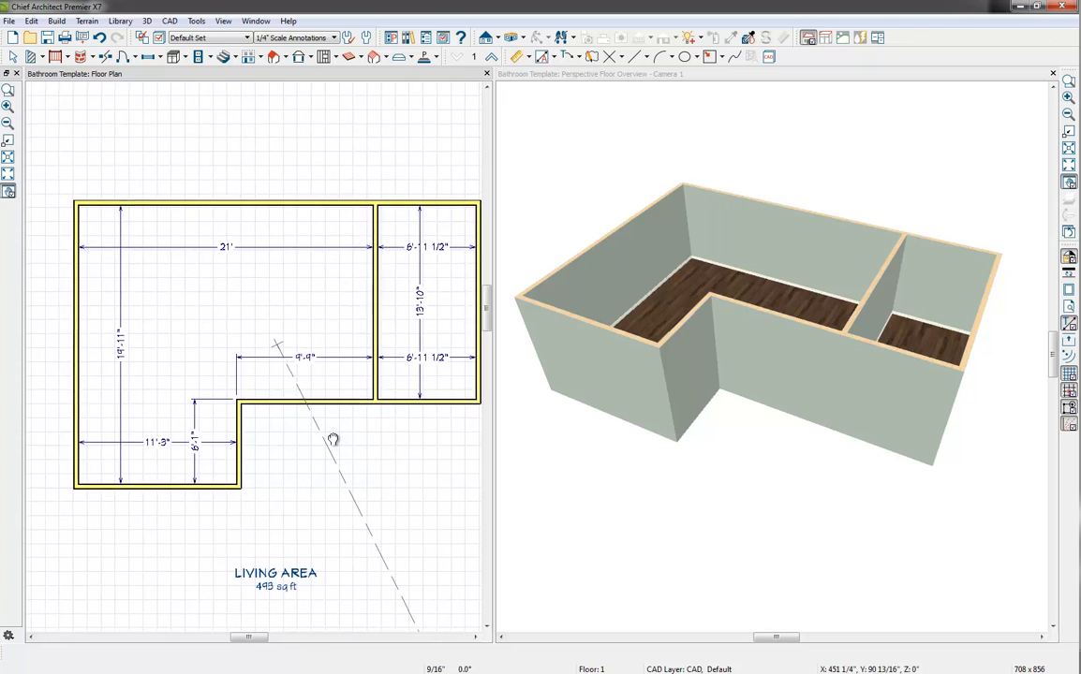
Set the room's overall interior depth to 16' 6" by moving the upper horizontal wall
click(165, 491)
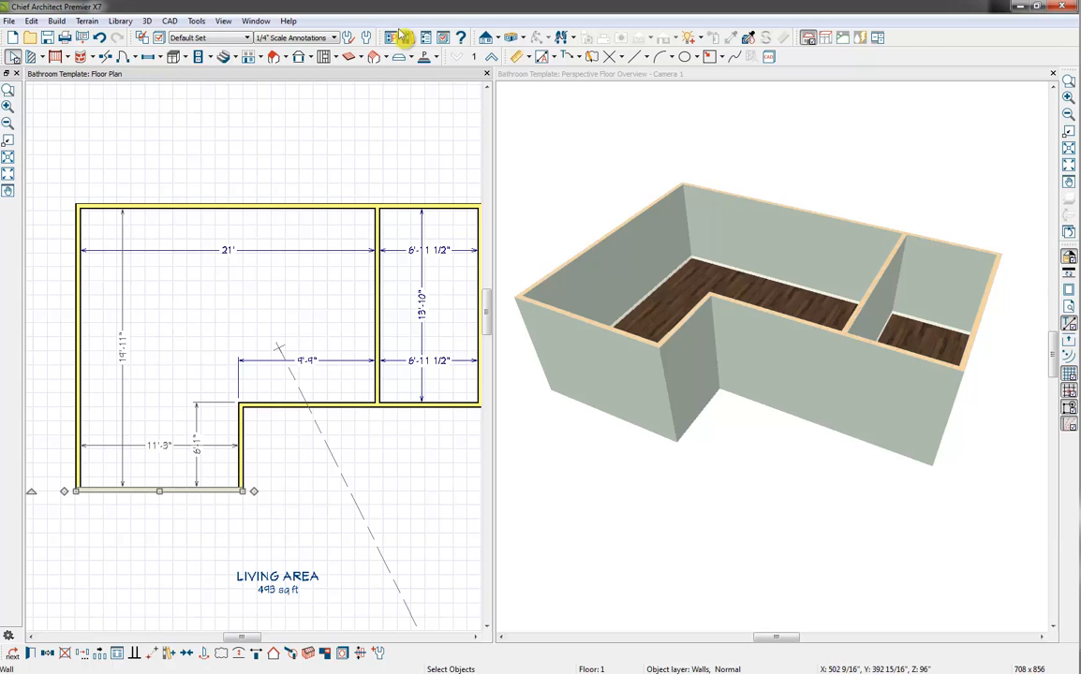
click(189, 211)
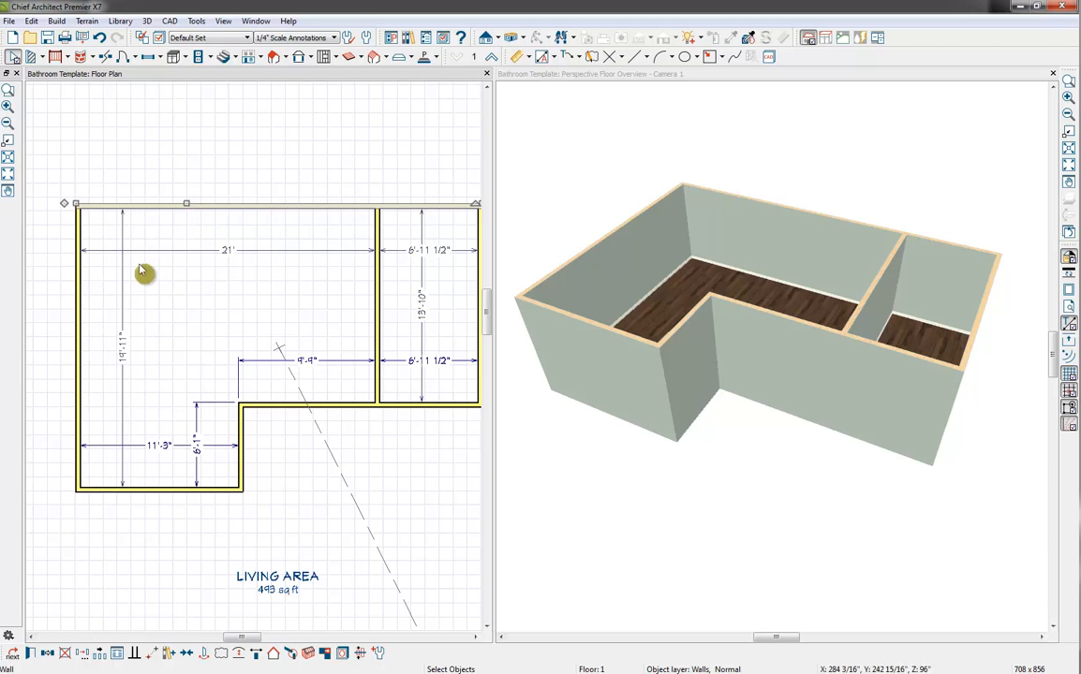
click(125, 368)
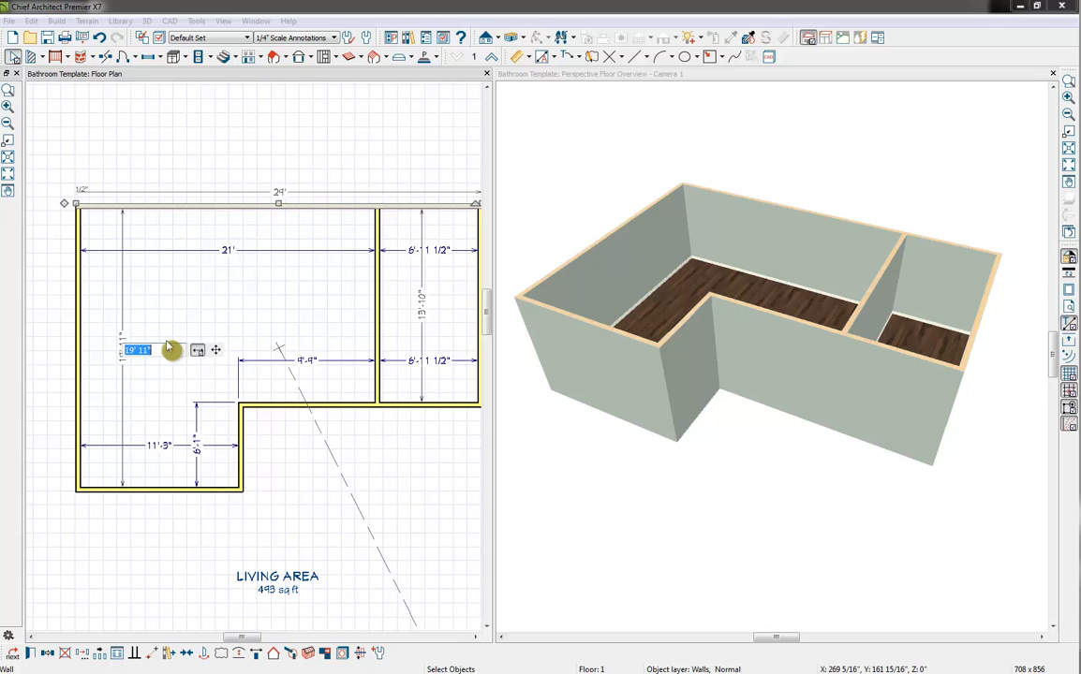
text(16' 6)
key(Return)
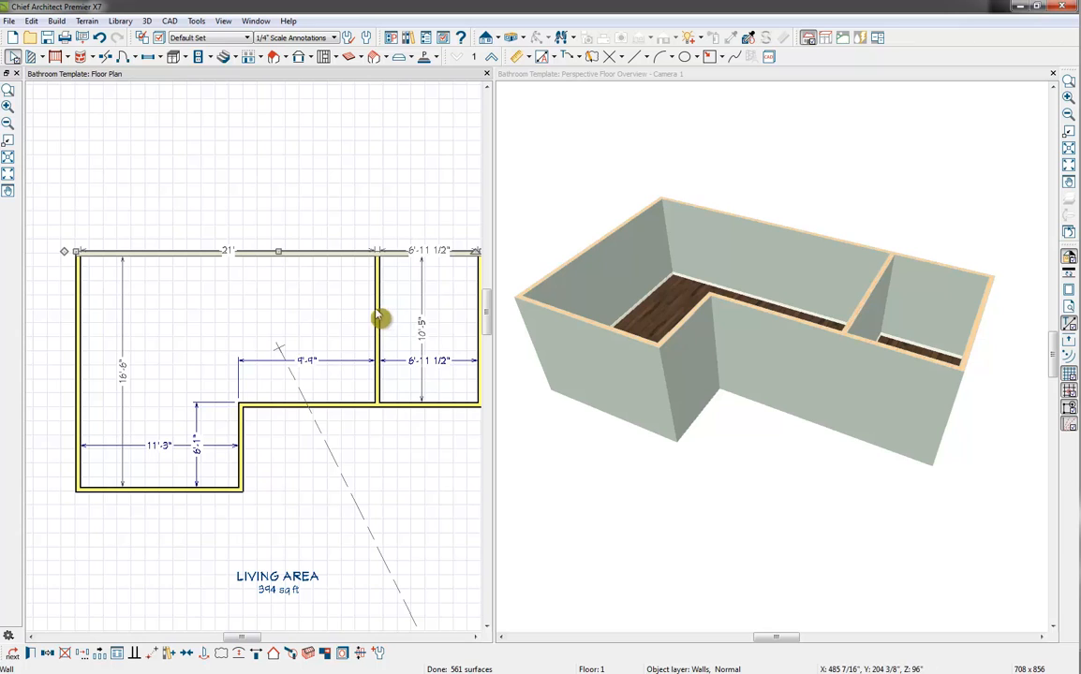
Set the interior depth of the shallower wing to 13'-9" by moving its lower wall
click(359, 408)
click(422, 321)
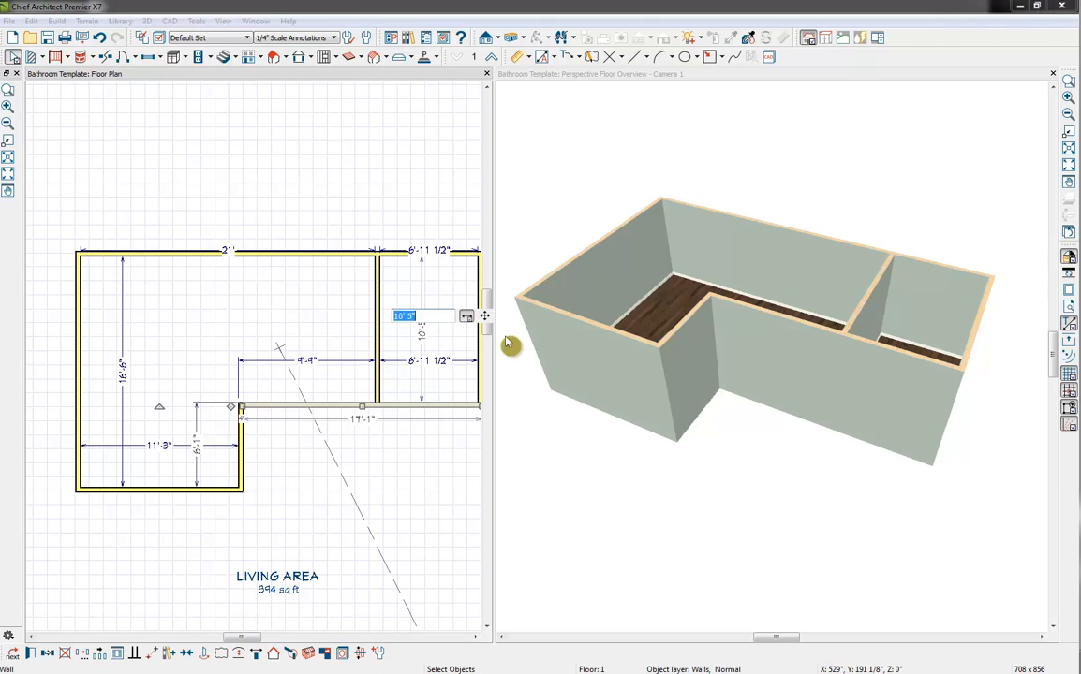
text(13'-9)
key(Return)
Move the short vertical jog wall to set the alcove's width to 8', then refine it to 8'-3"
click(259, 482)
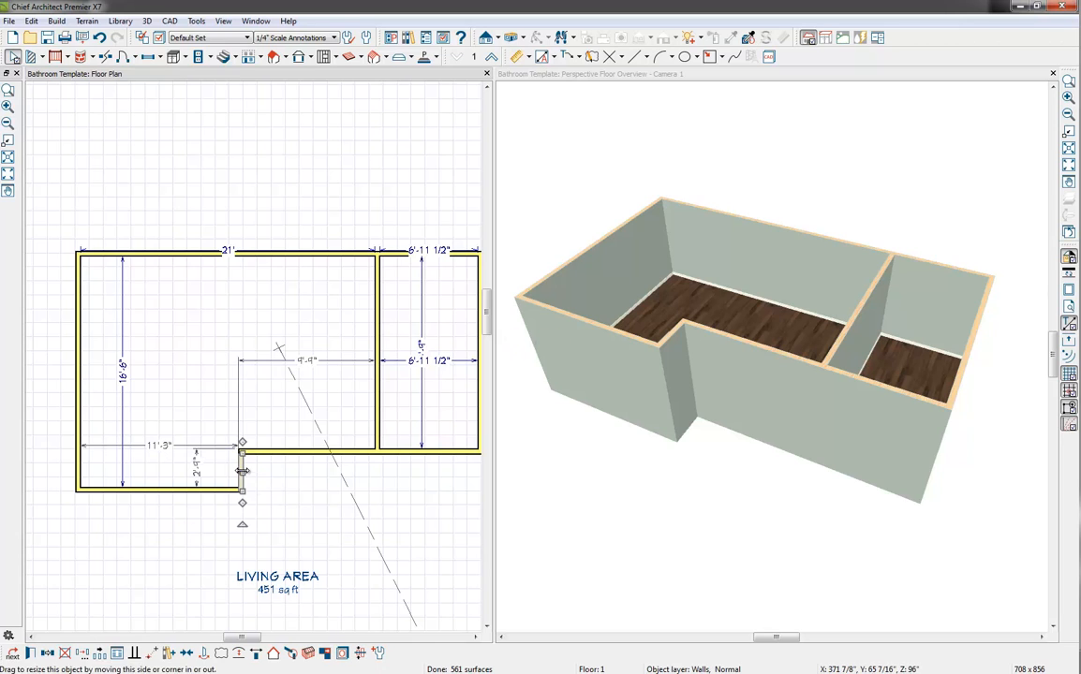
click(152, 448)
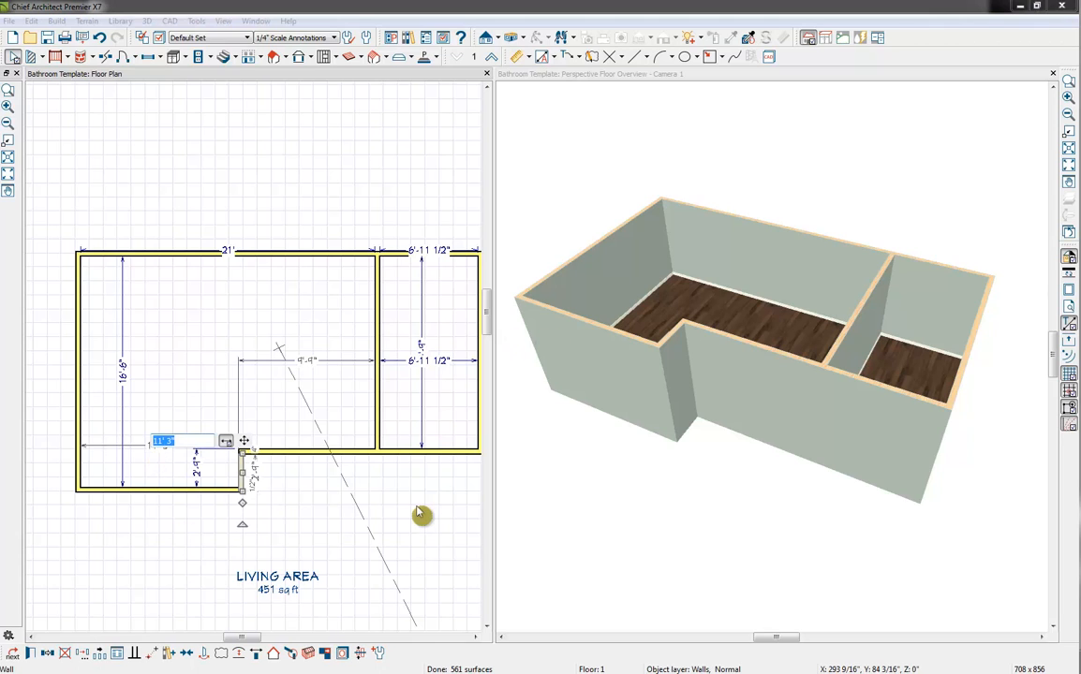
text(8)
key(Return)
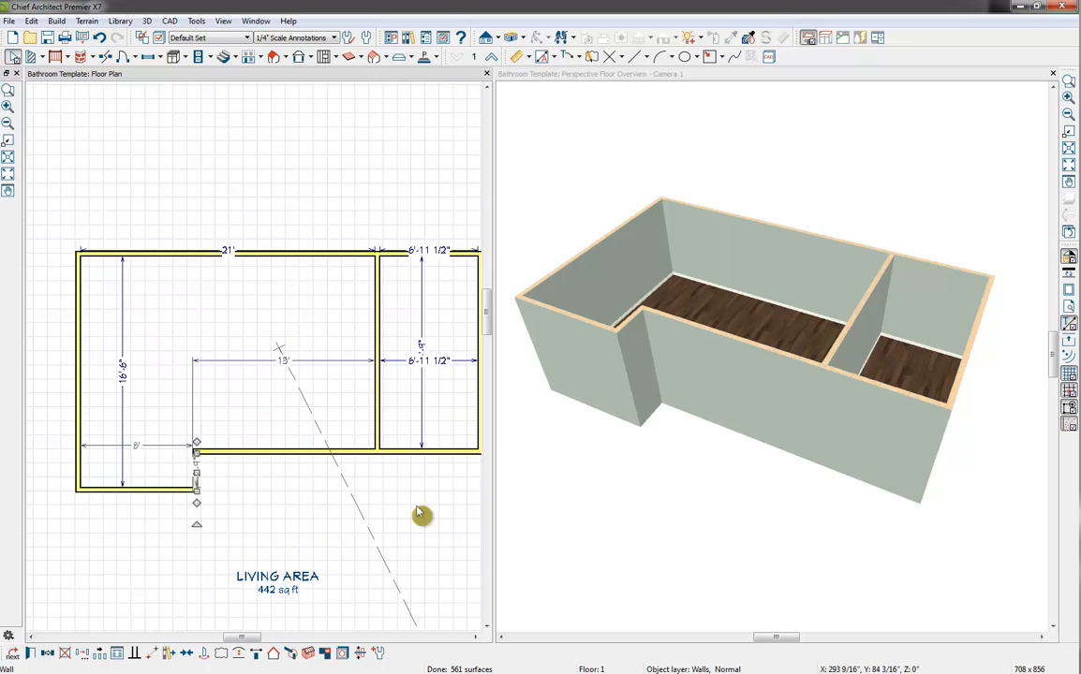
click(138, 447)
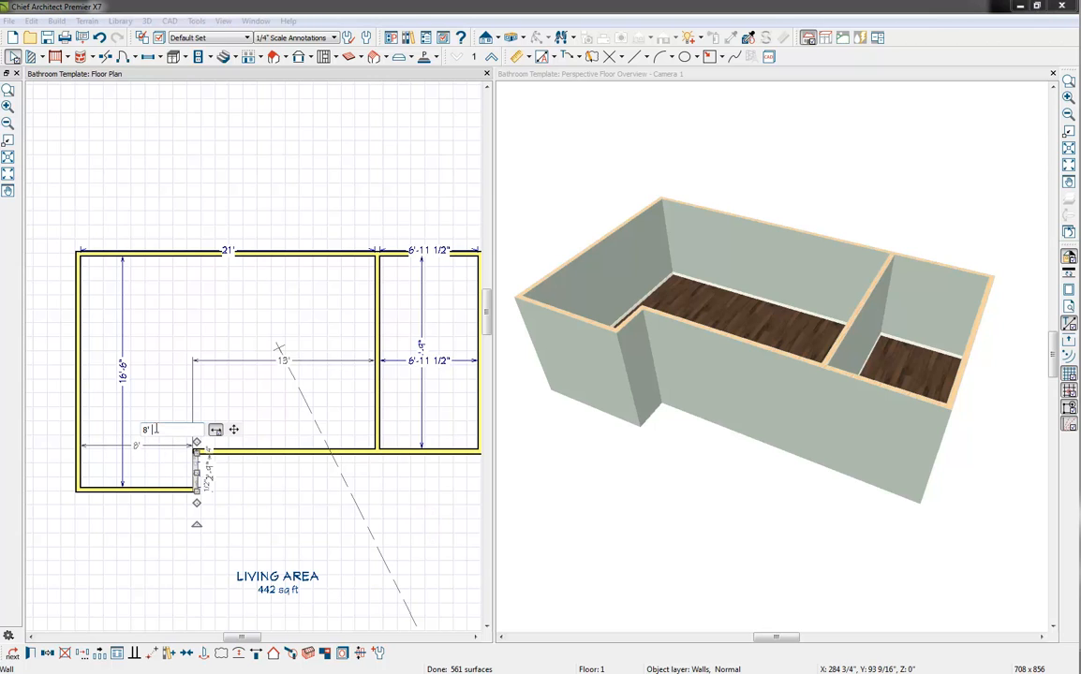
key(Return)
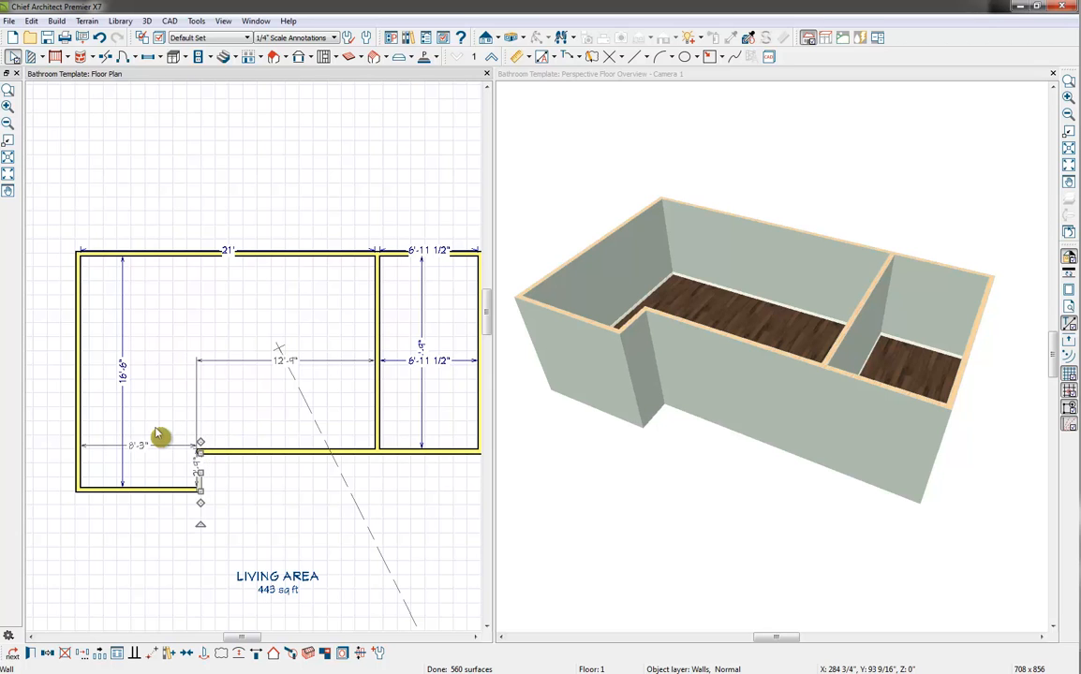
Move the partition wall so that the larger room is 14' wide
click(376, 292)
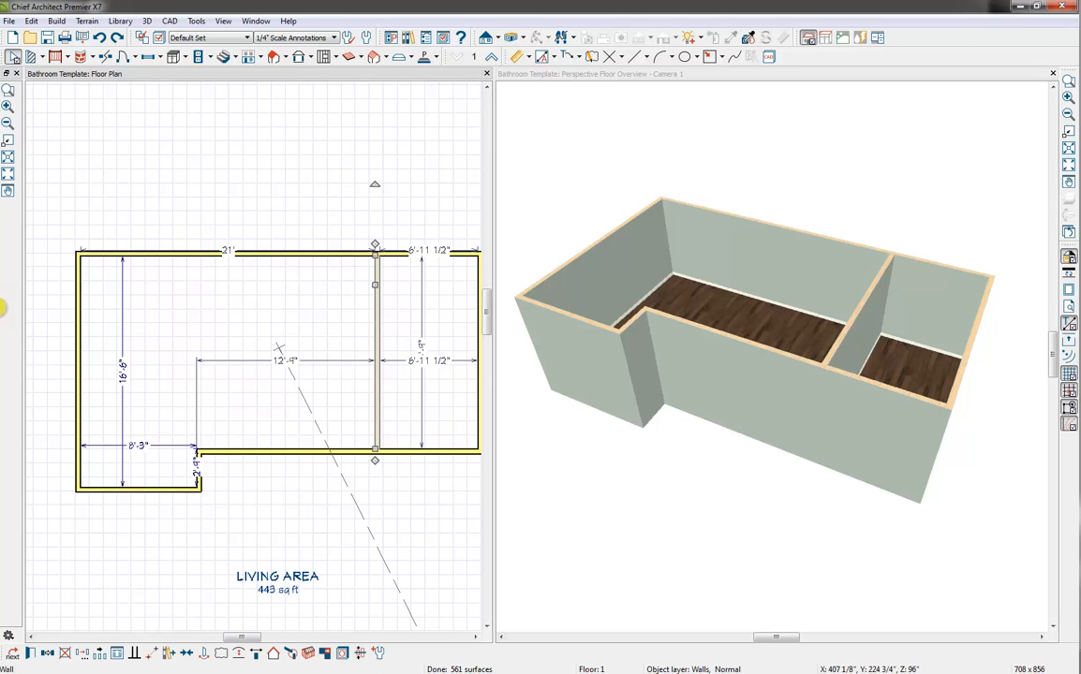
click(229, 252)
text(1)
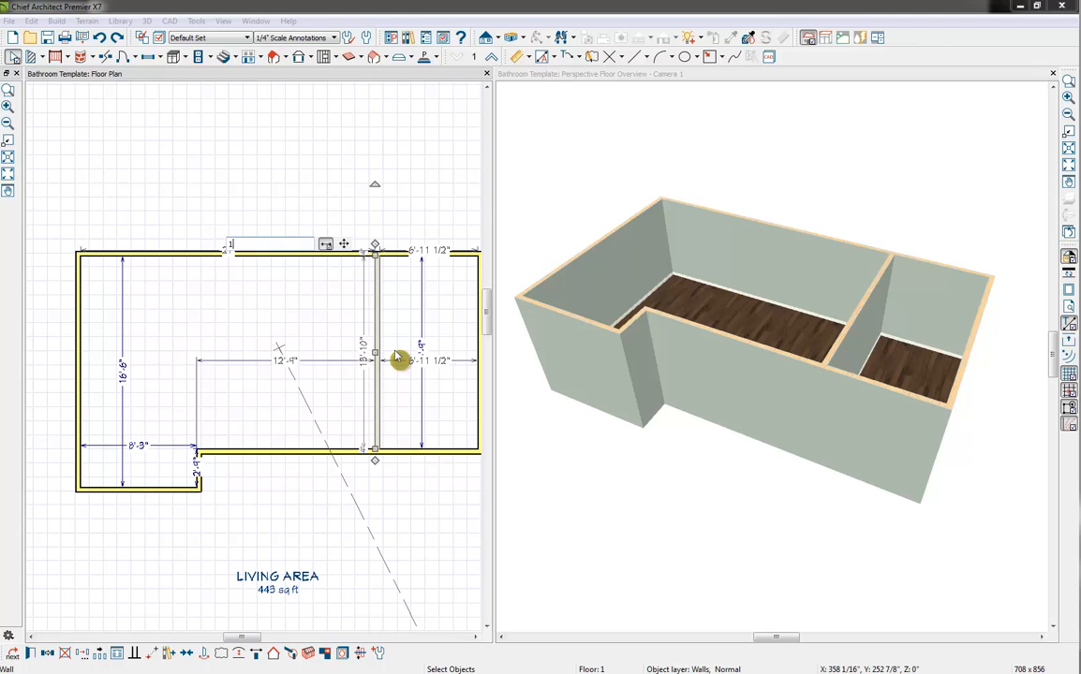
text(4')
key(Return)
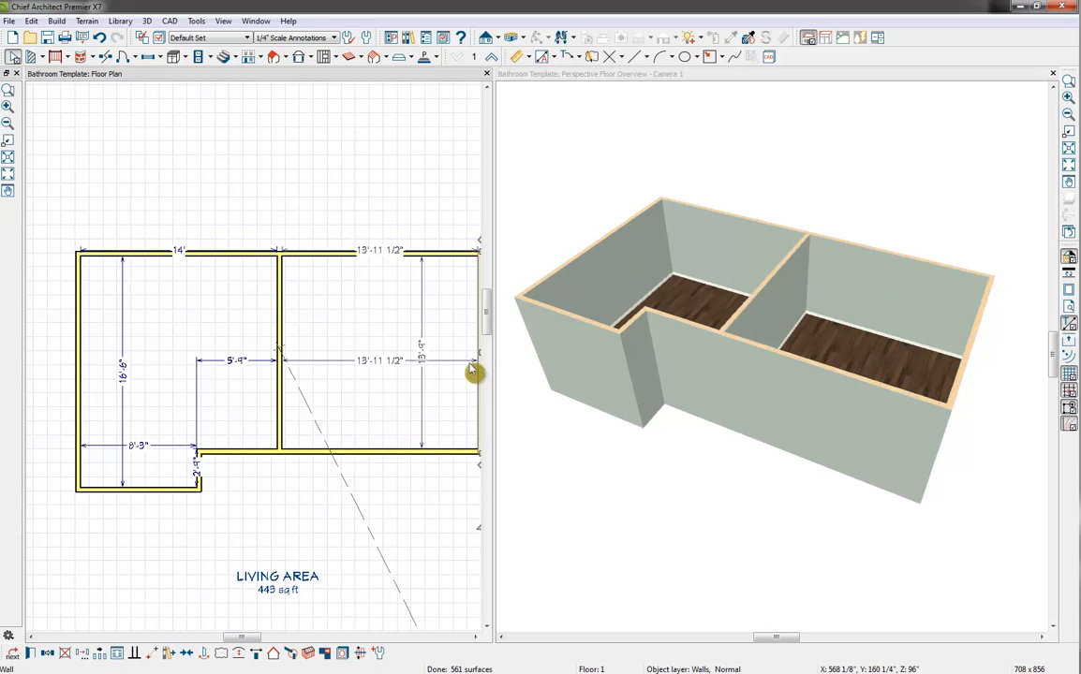
Set the width of the smaller room beyond the partition to 7' by moving its end wall
click(377, 248)
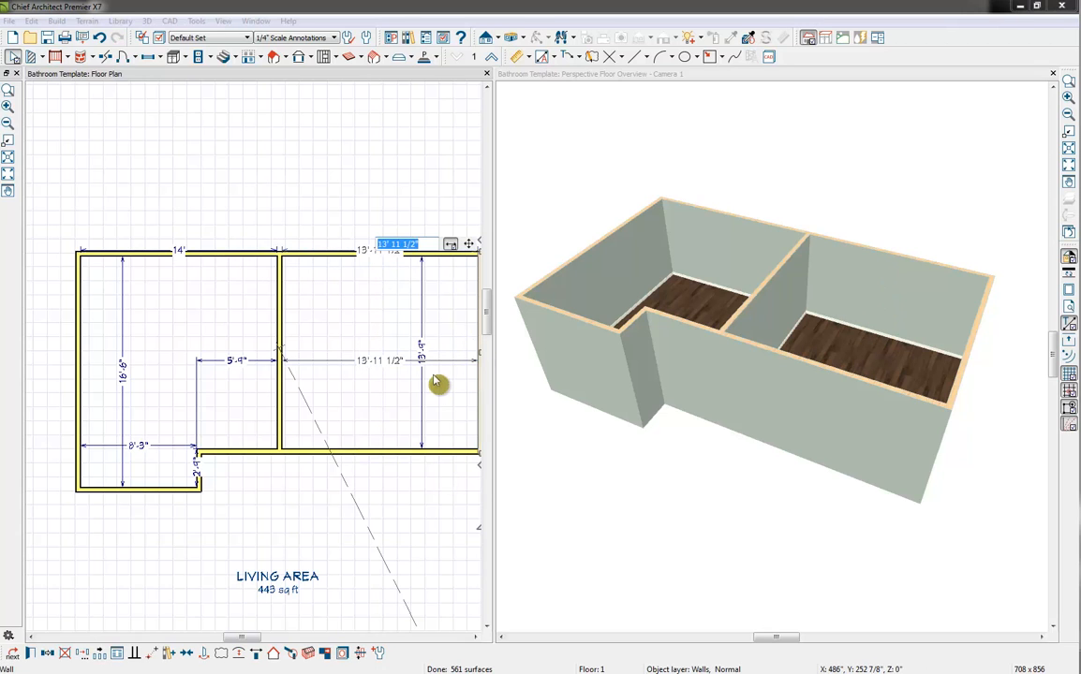
text(7')
key(Return)
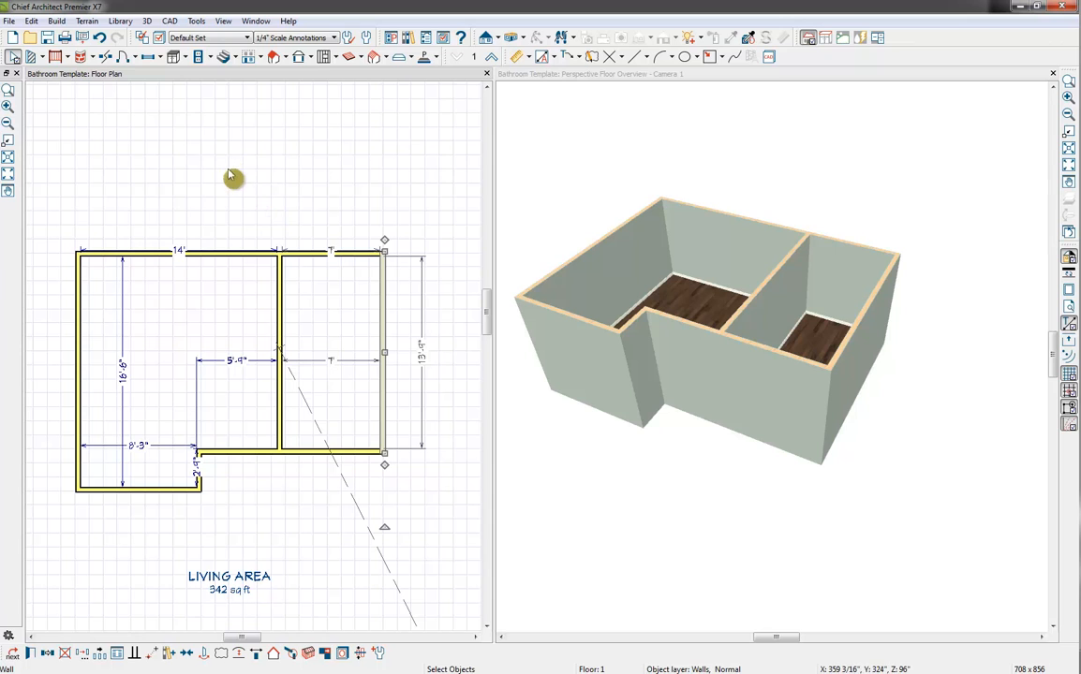
Delete all manual and automatic dimensions from all rooms on this floor
click(34, 21)
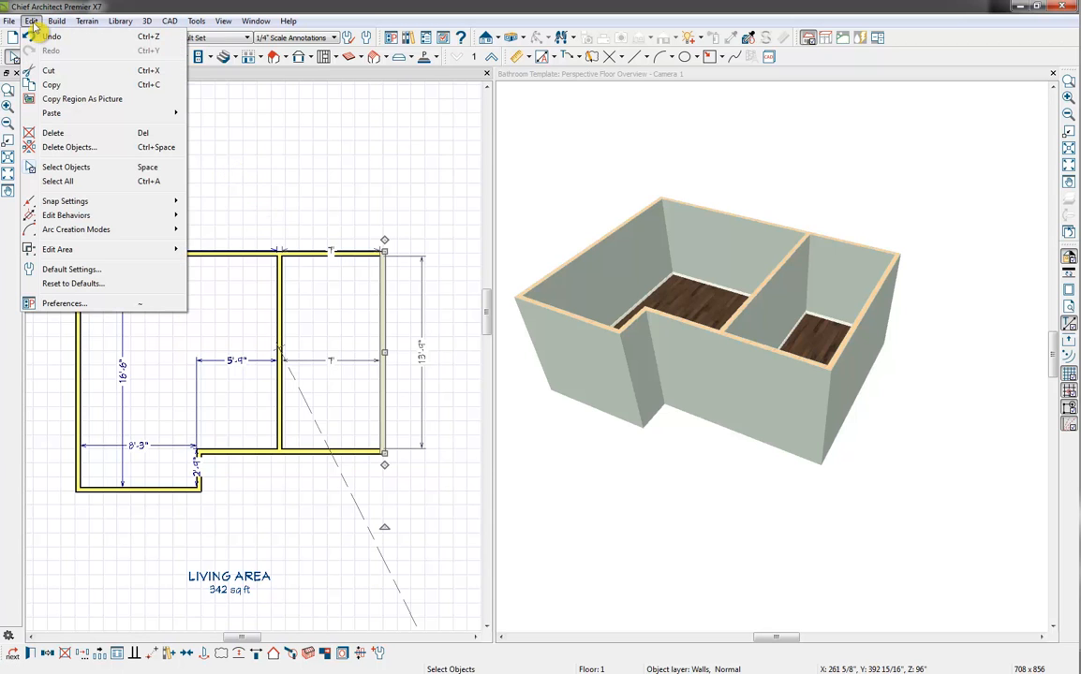
click(105, 148)
click(432, 194)
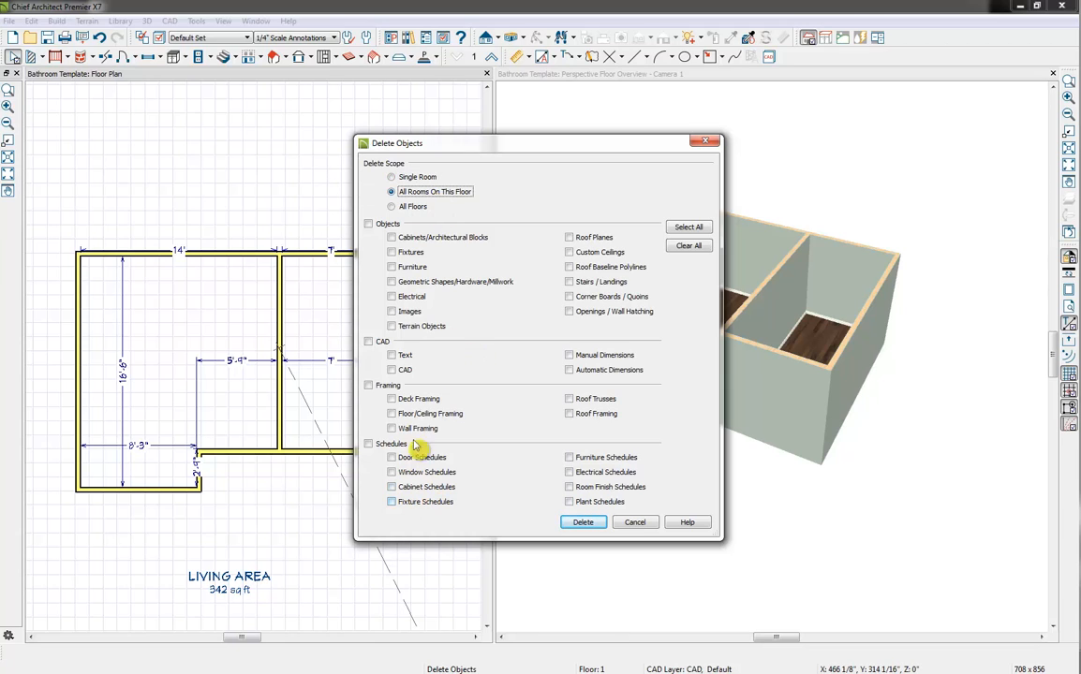
click(569, 370)
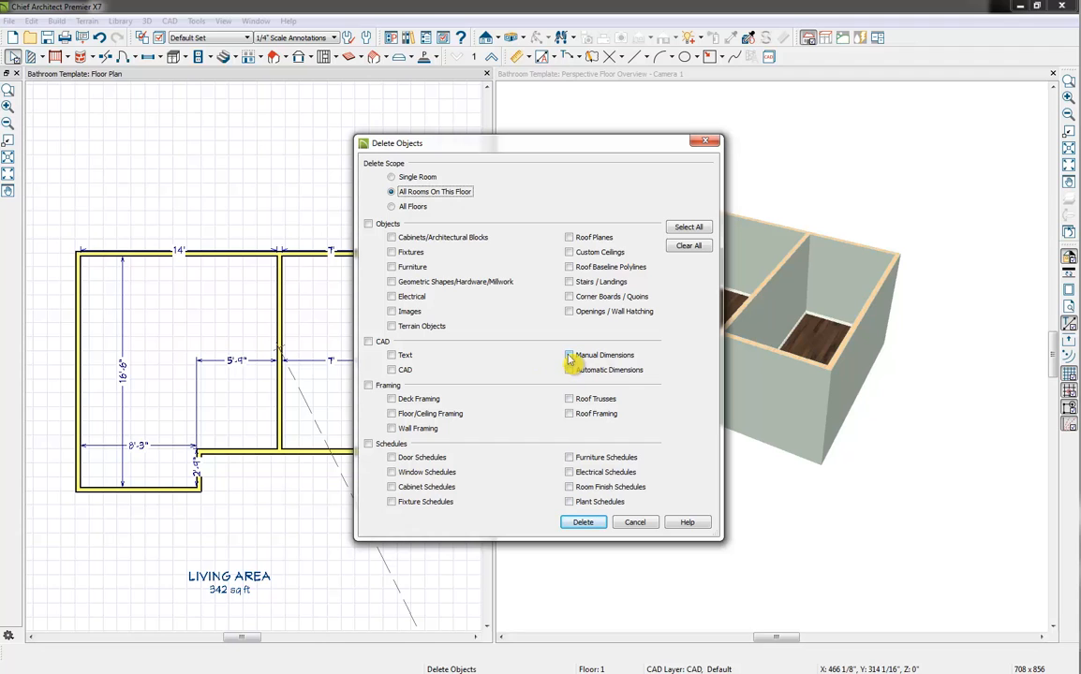
click(570, 356)
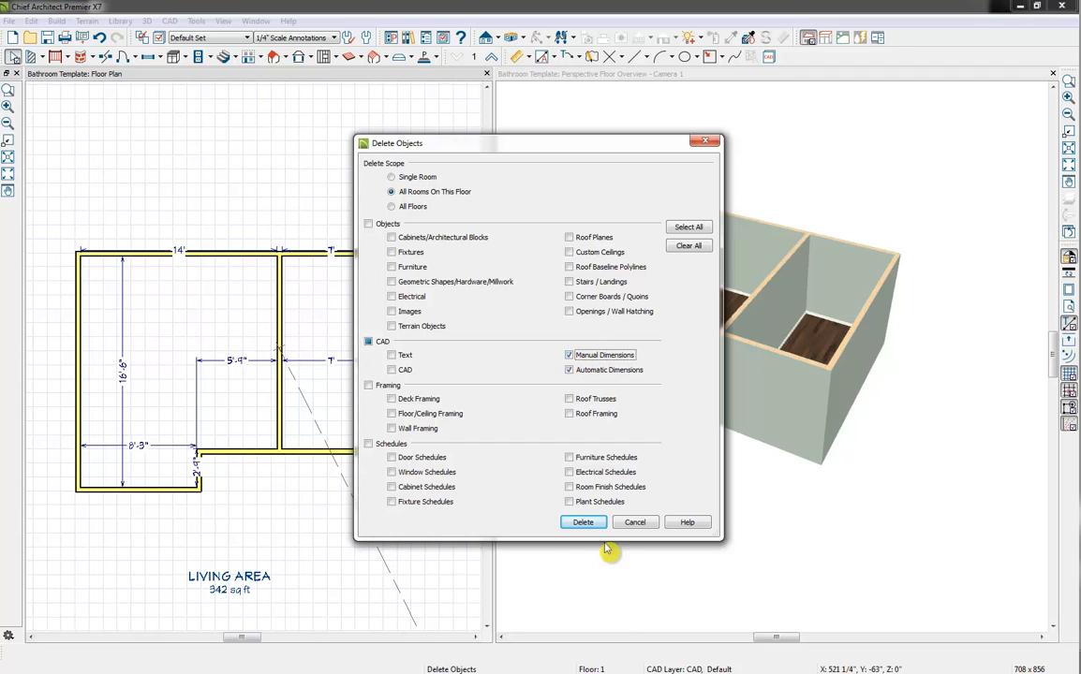
click(581, 522)
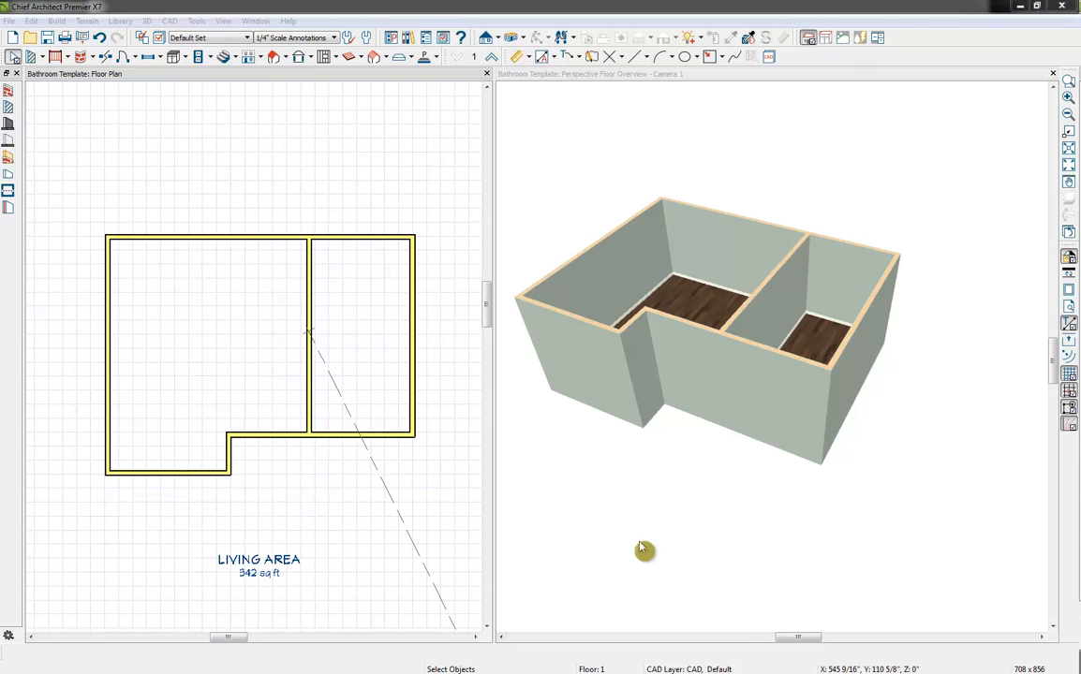
Place a window in the larger room's back wall in the 3D overview
click(623, 111)
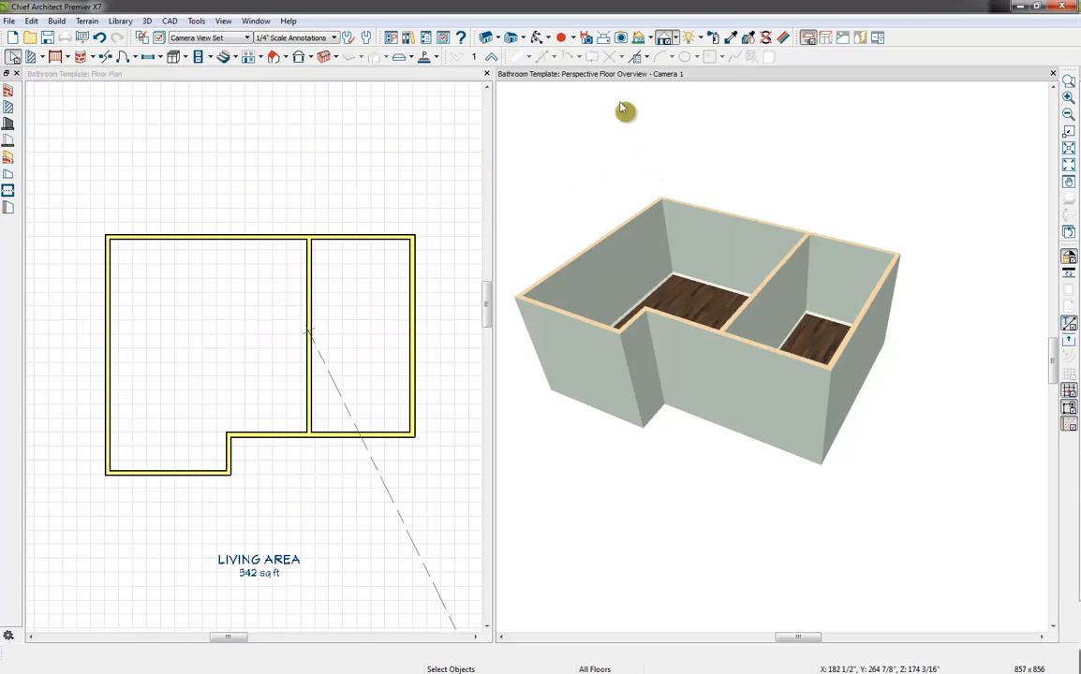
click(539, 37)
drag(603, 207, 714, 202)
click(148, 57)
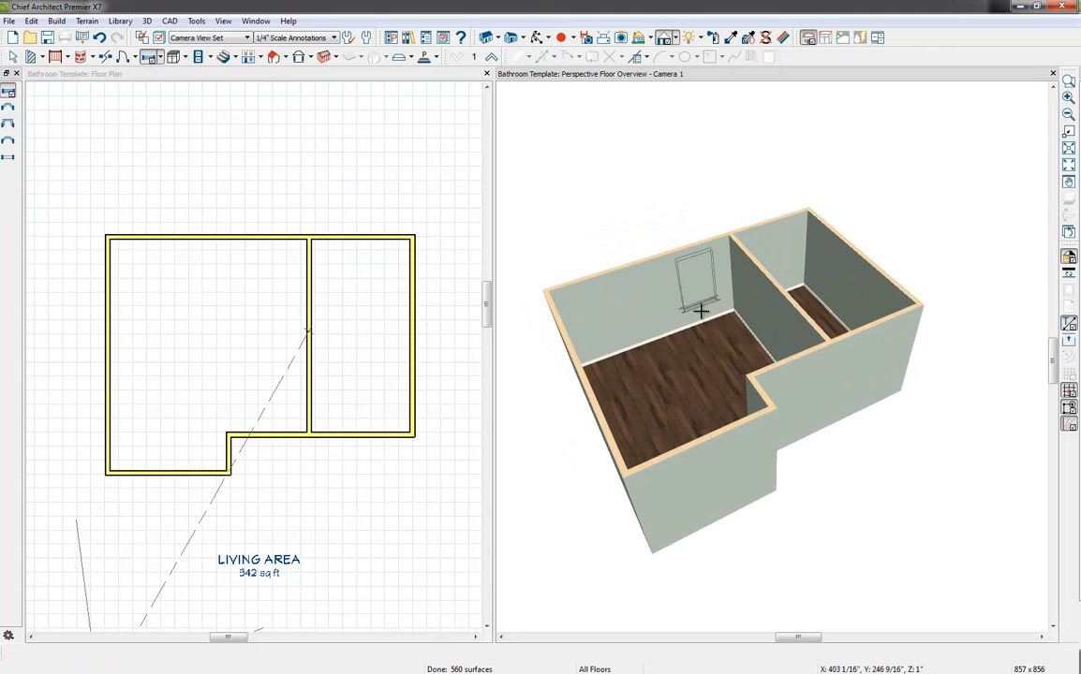
click(668, 313)
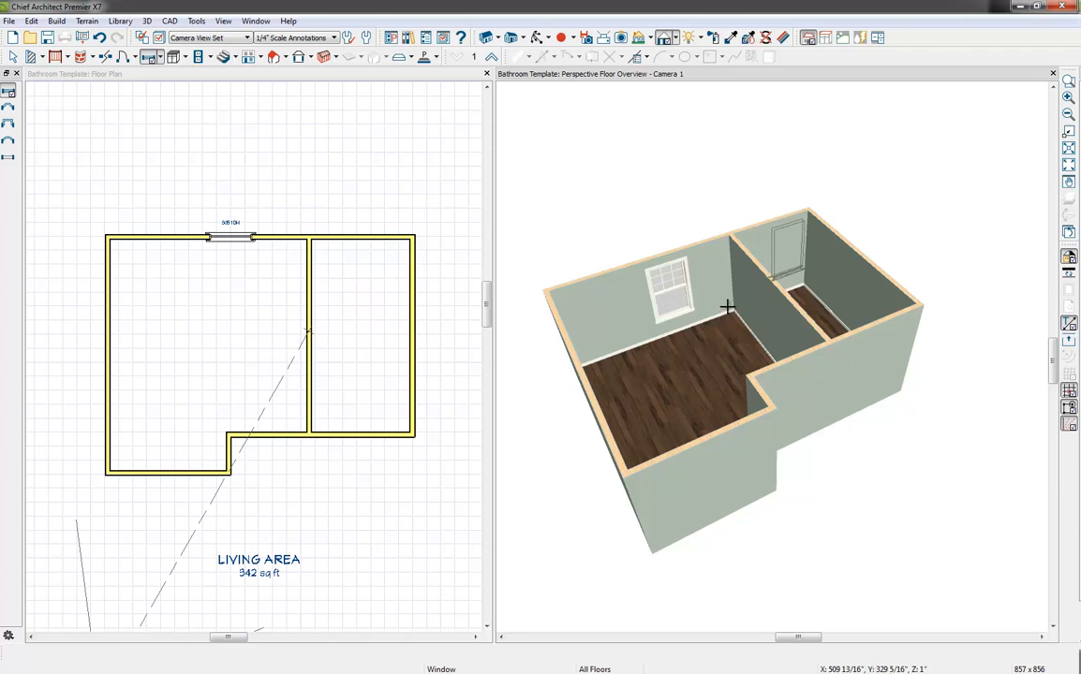
Set the window's height to 44" and its floor-to-top distance to 86"
key(space)
click(674, 289)
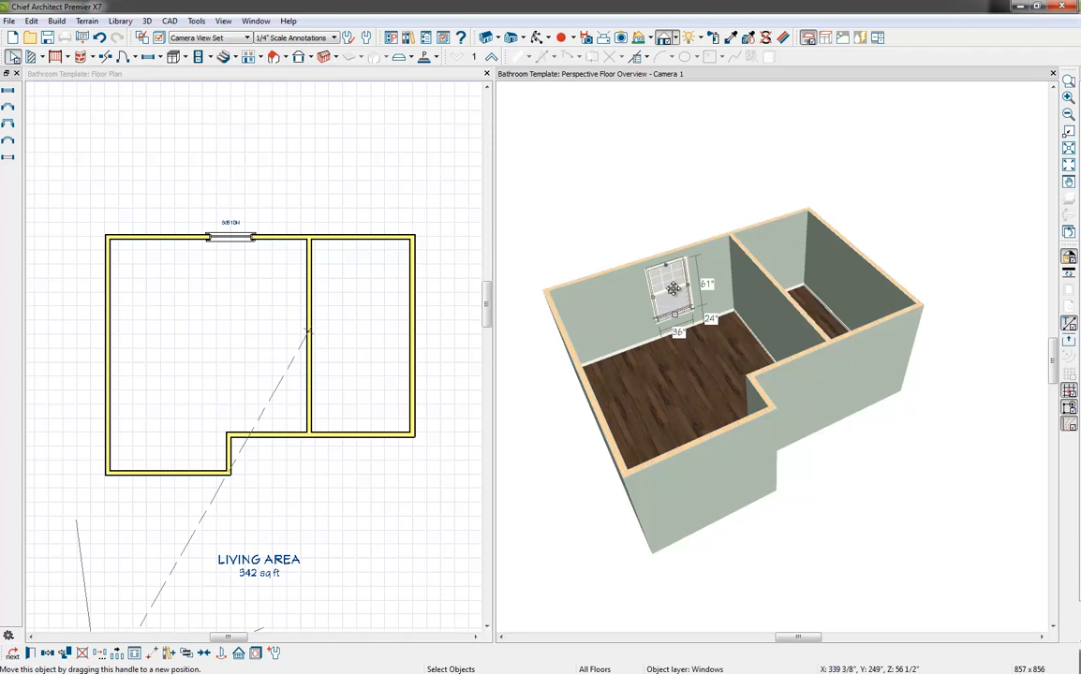
double_click(674, 288)
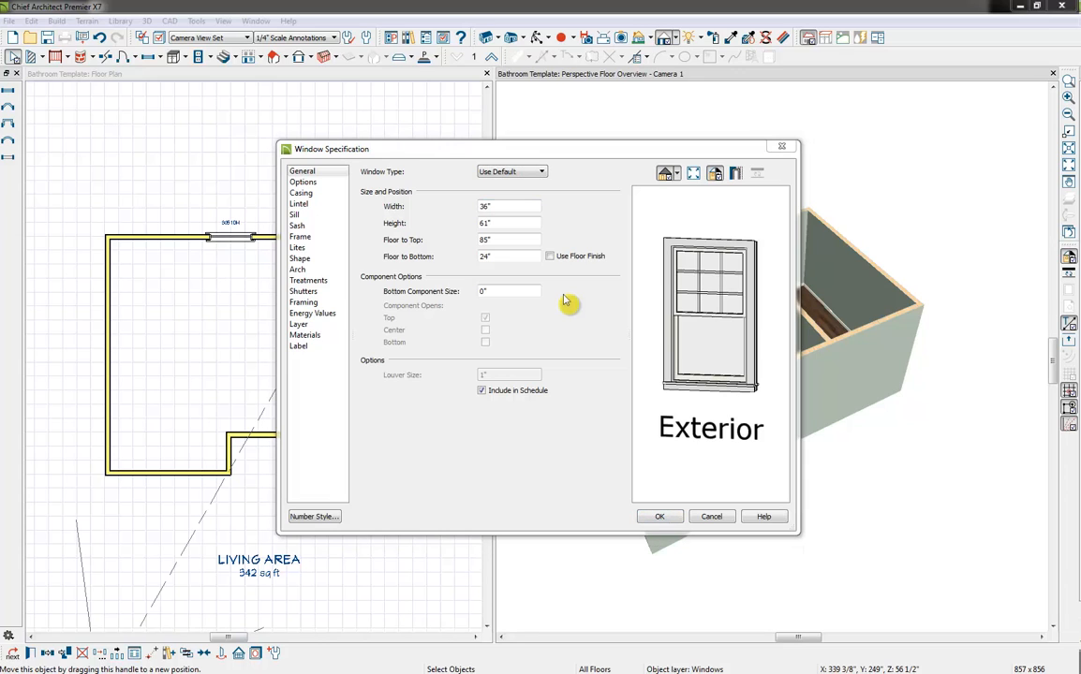
double_click(514, 224)
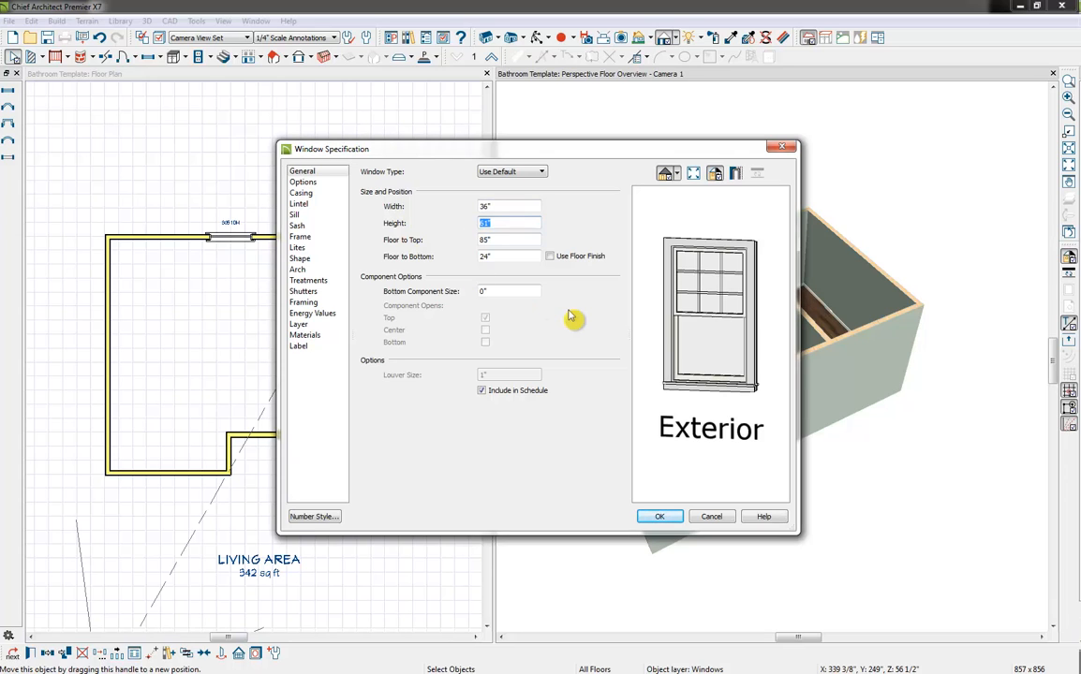
text(44)
click(517, 243)
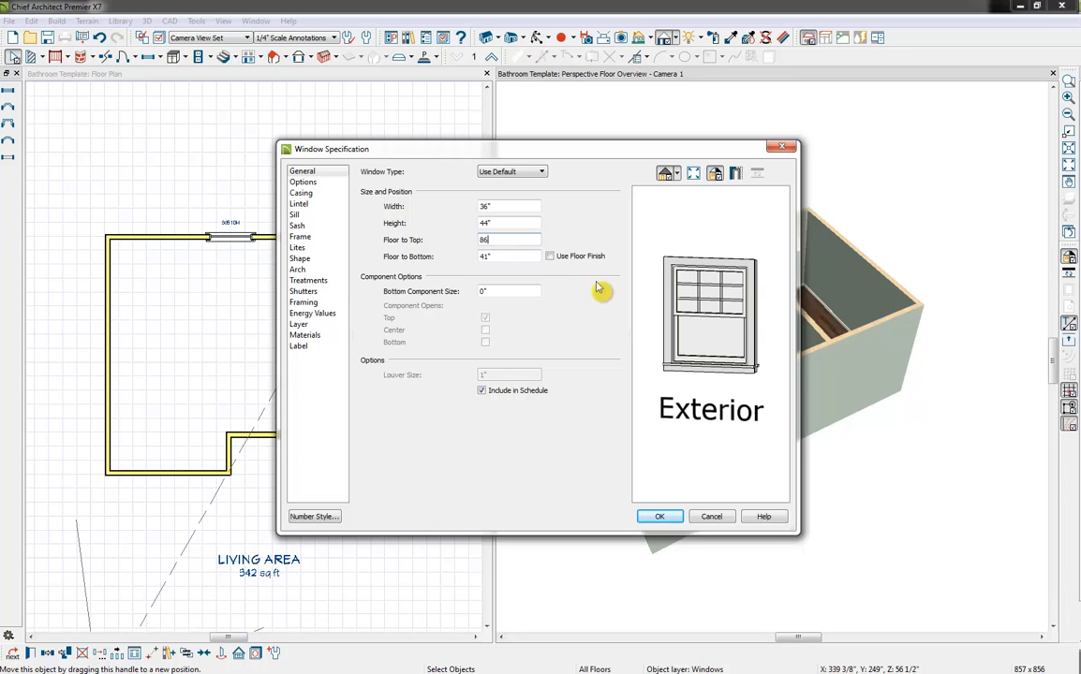
click(510, 259)
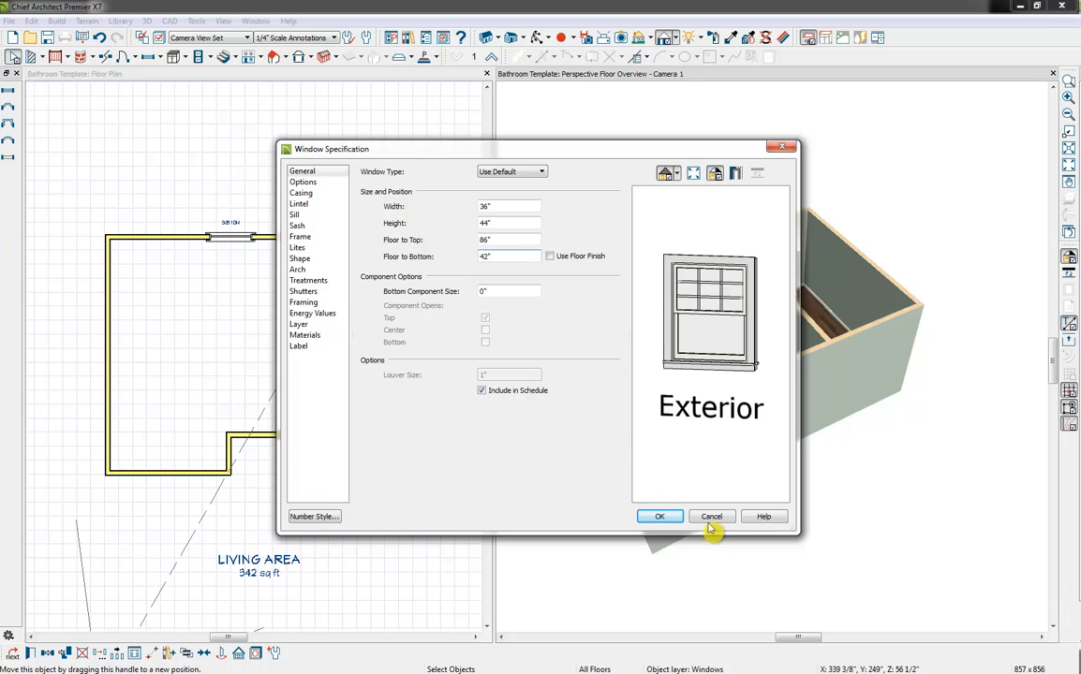
click(660, 518)
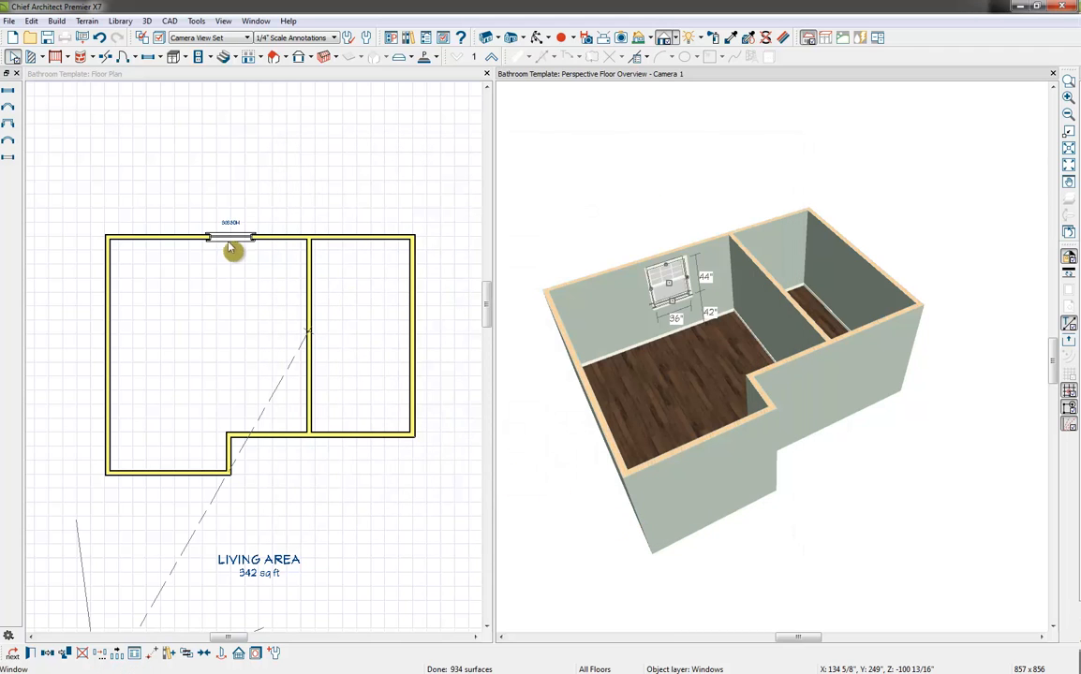
Copy the window directly beside the original in the floor plan and combine both into one mulled unit
click(235, 242)
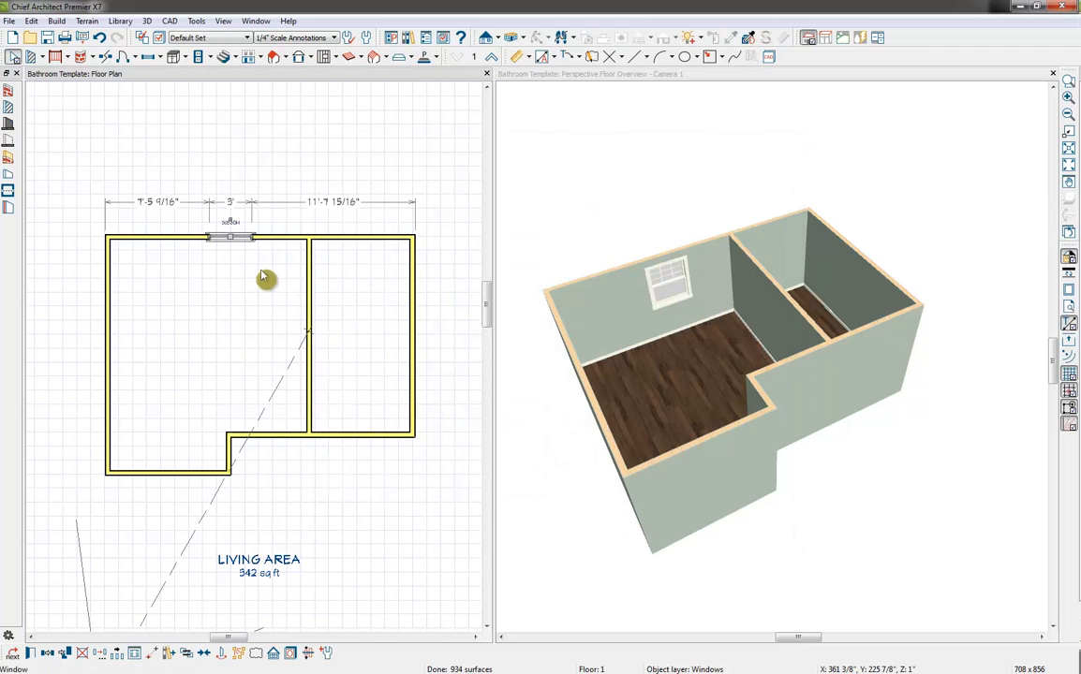
click(48, 655)
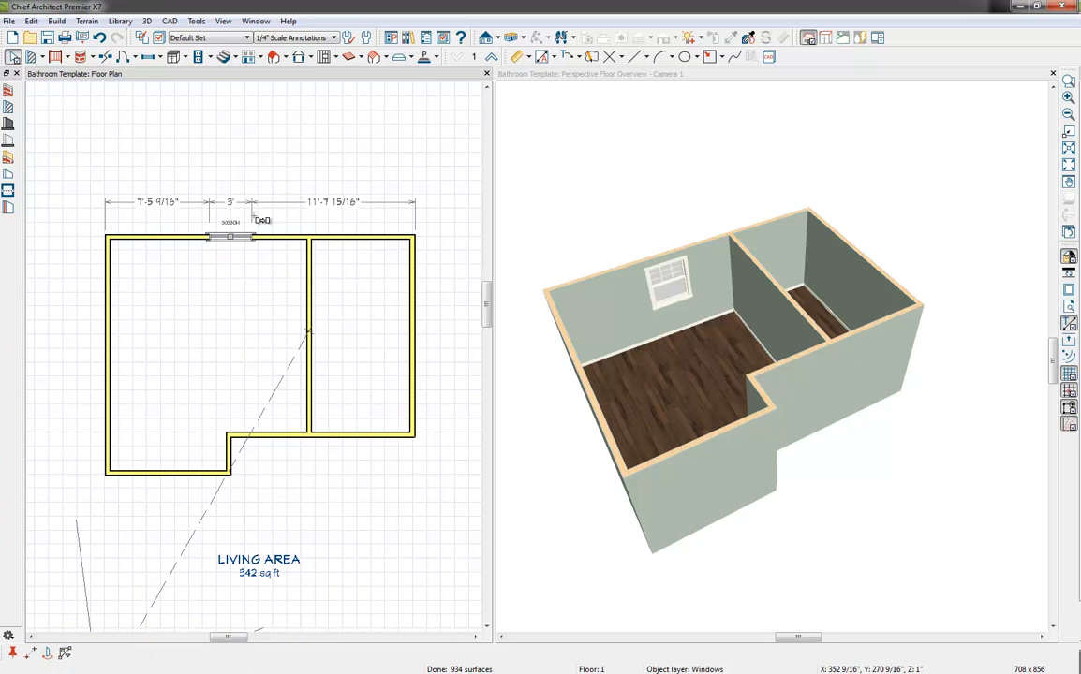
click(233, 237)
drag(233, 237, 274, 245)
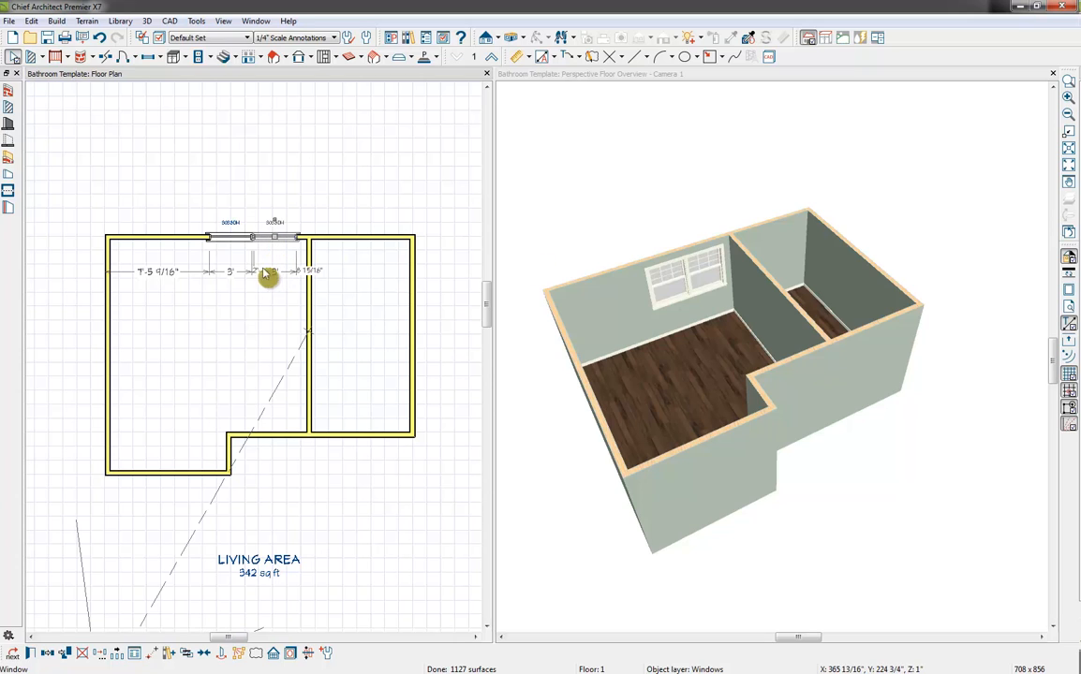
shift+click(233, 238)
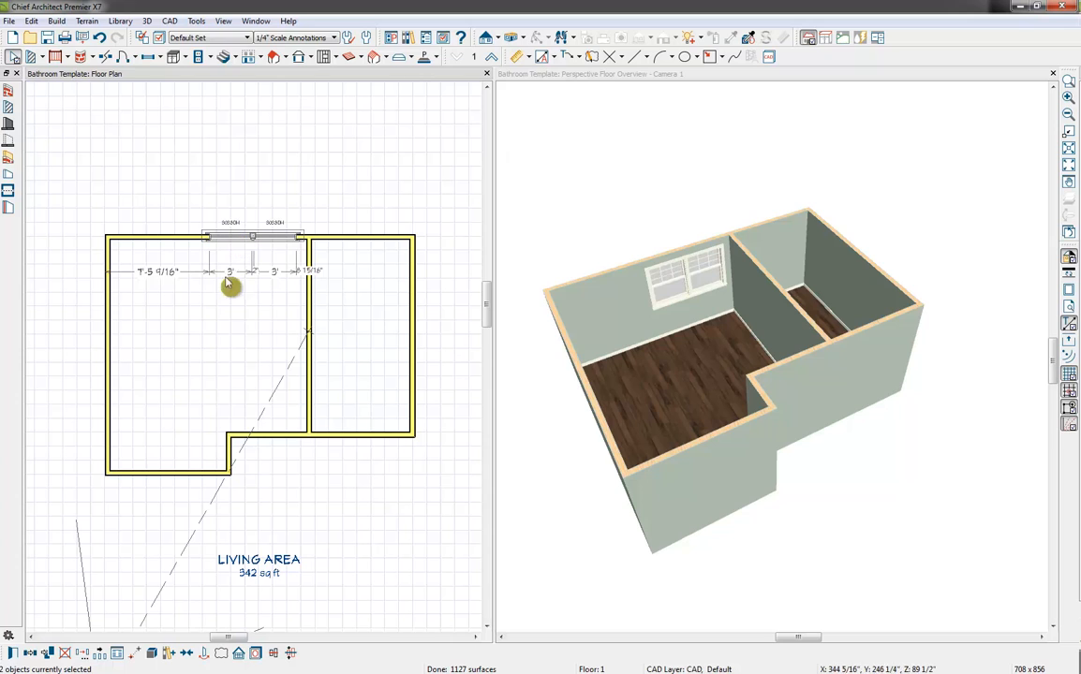
click(158, 654)
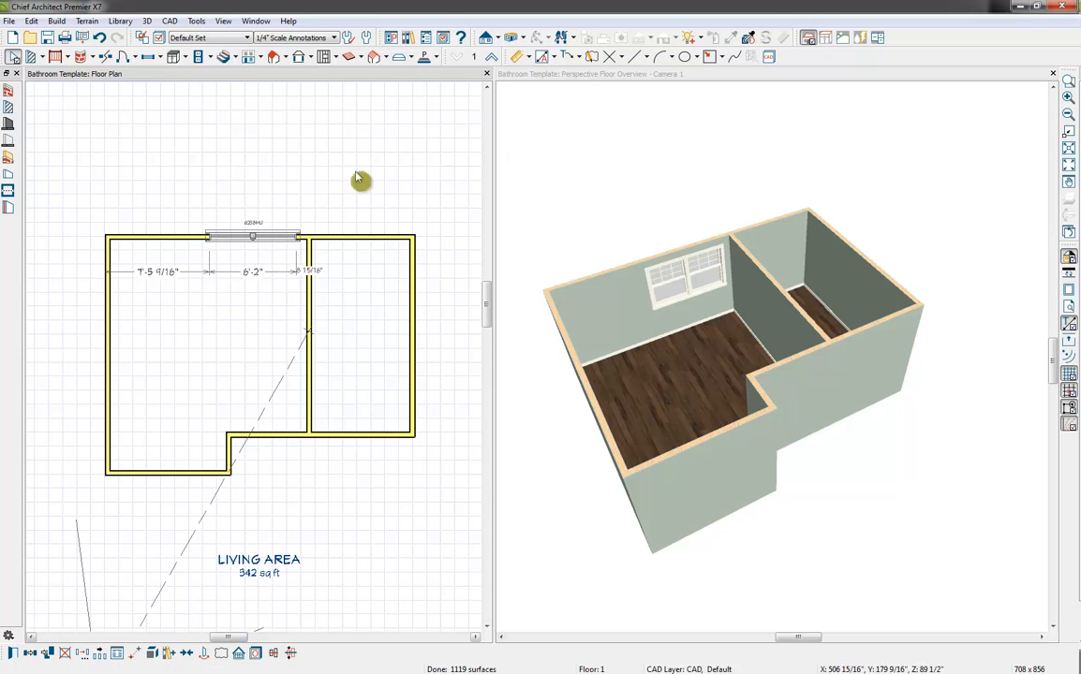
Move the mulled window unit so that it sits 8" from the partition wall
click(284, 245)
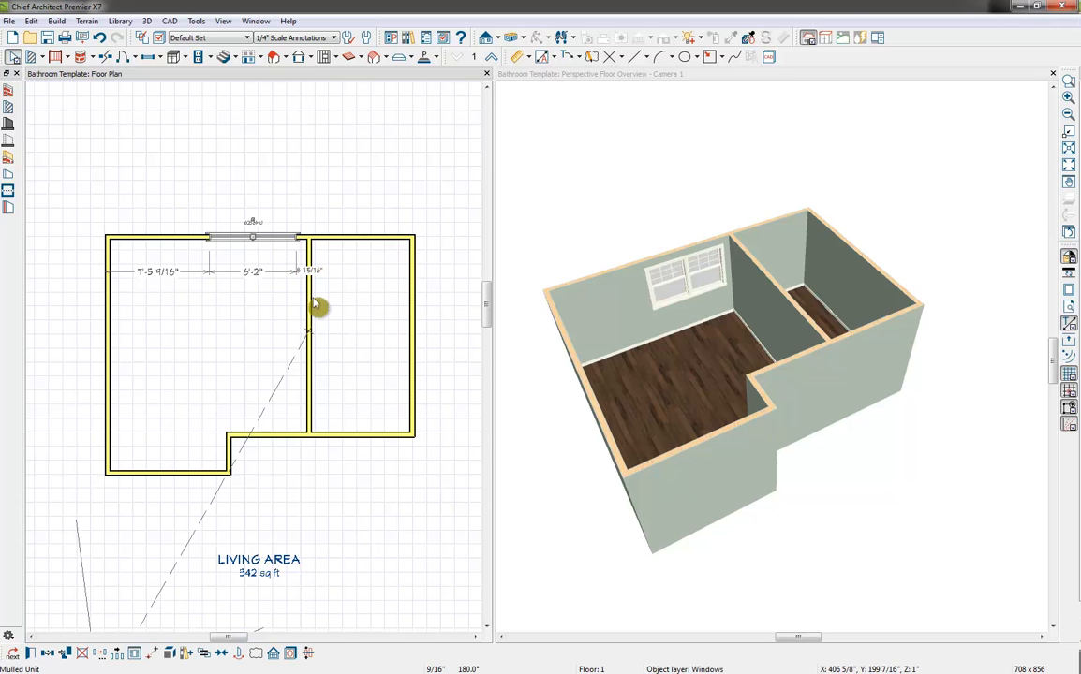
scroll(295, 269, up, 1)
scroll(295, 274, up, 3)
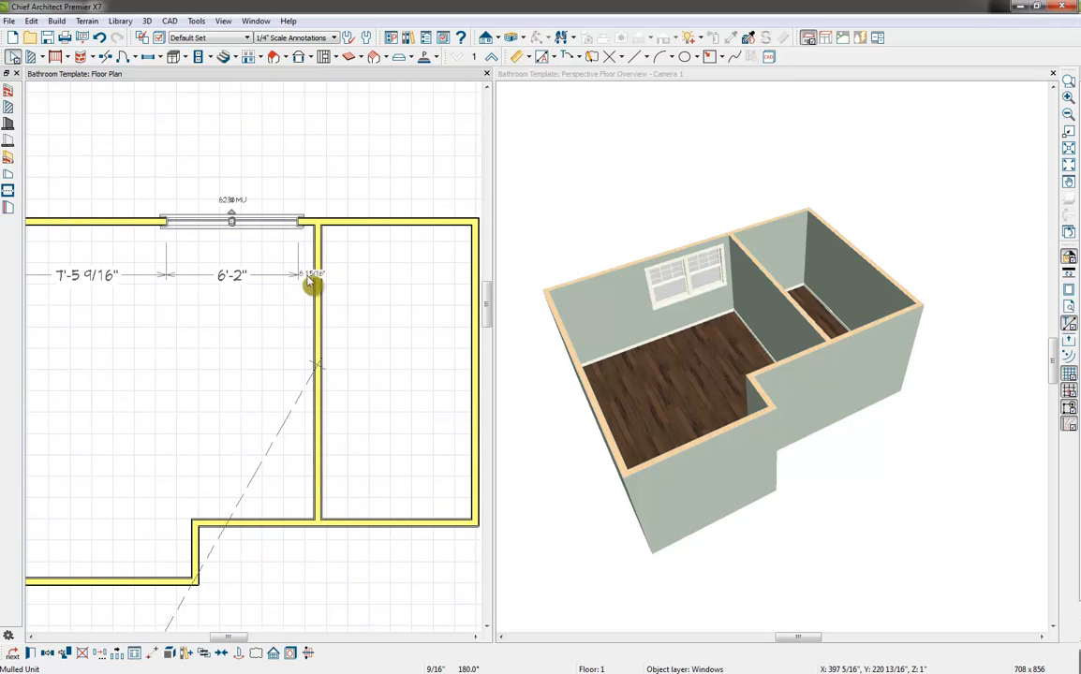
click(231, 220)
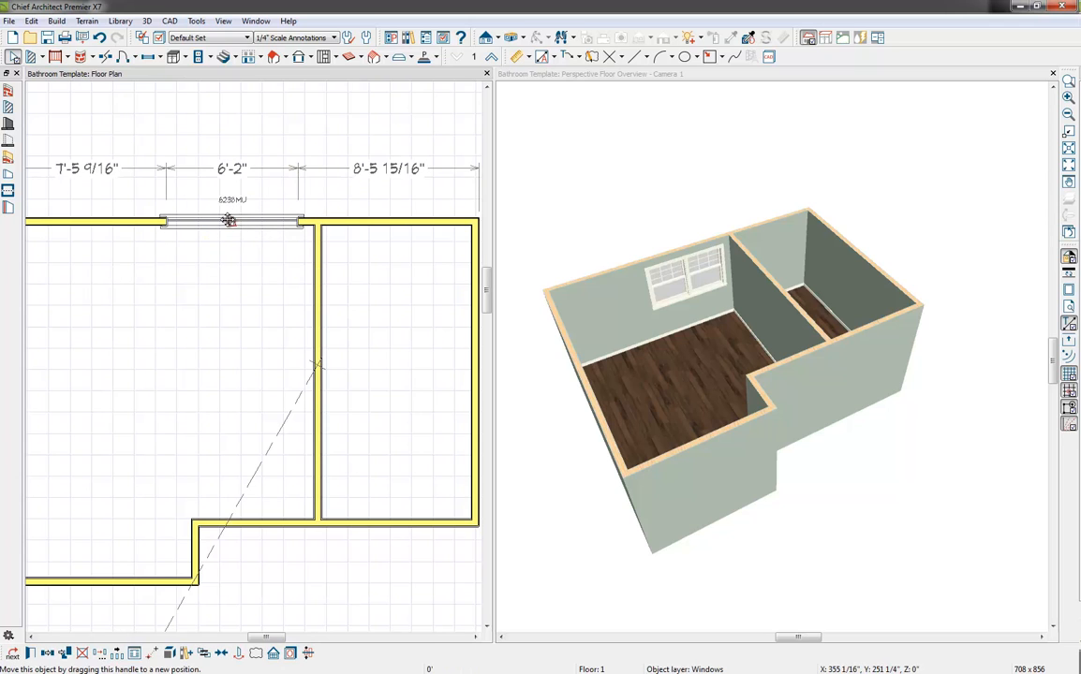
click(263, 226)
click(310, 275)
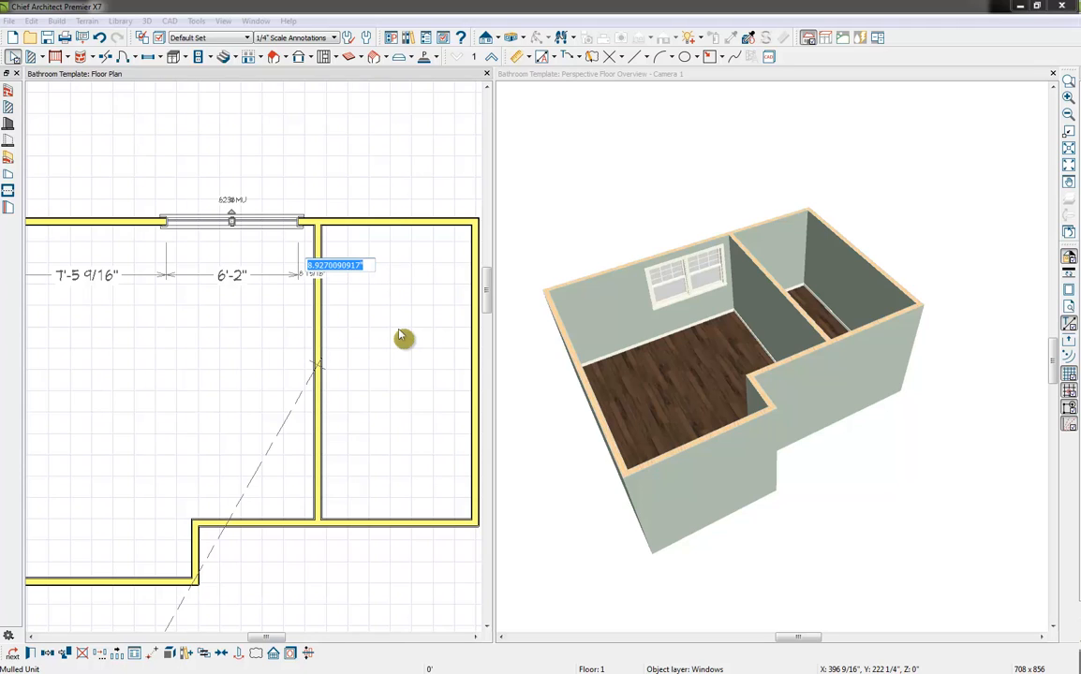
text(8)
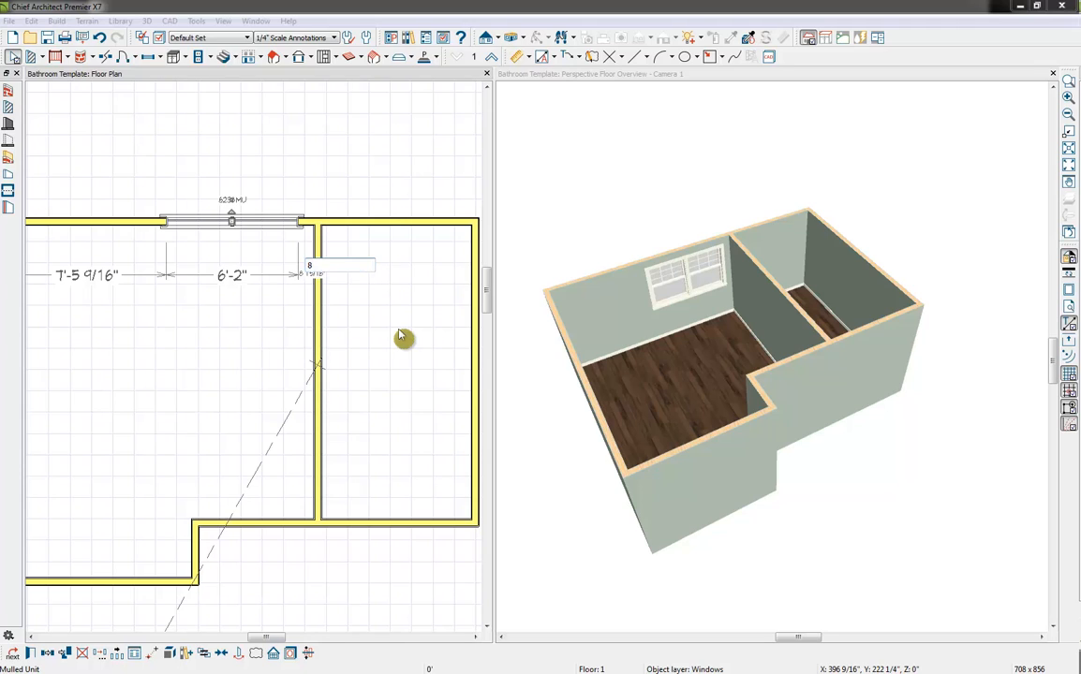
key(Return)
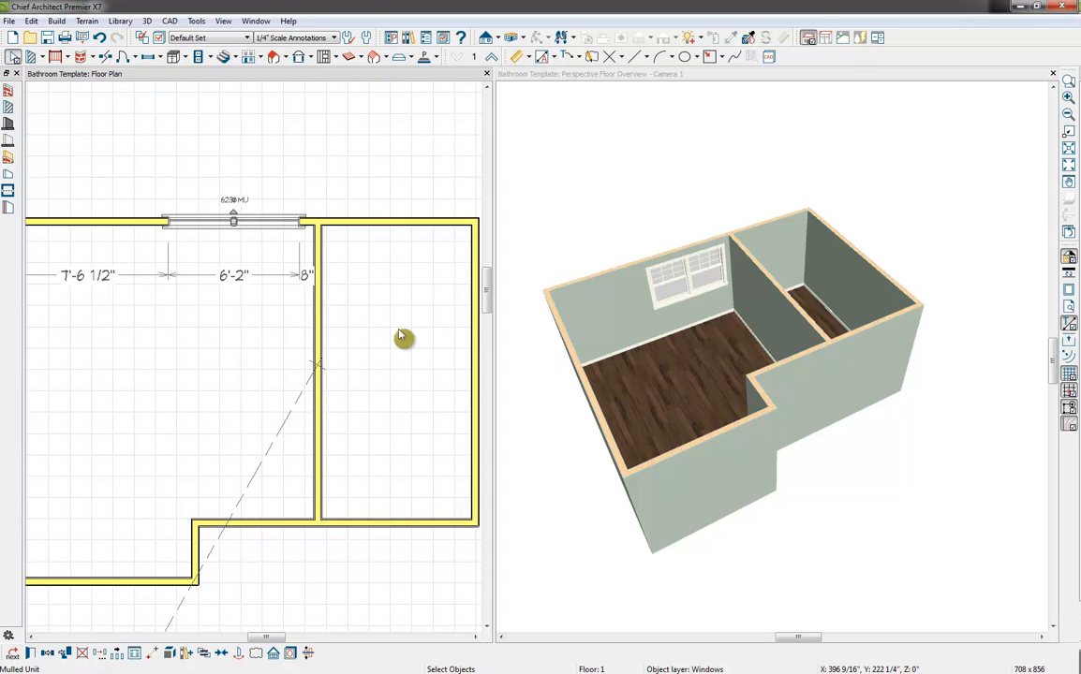
Place a hinged door in the alcove's front exterior wall in the 3D overview
click(576, 80)
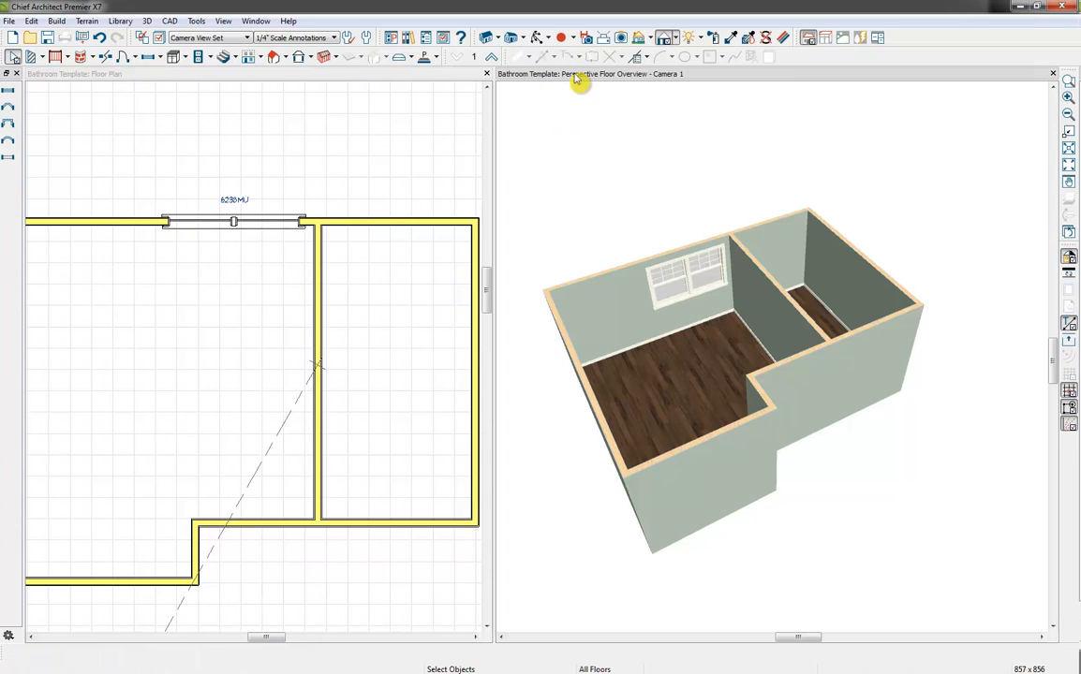
click(135, 58)
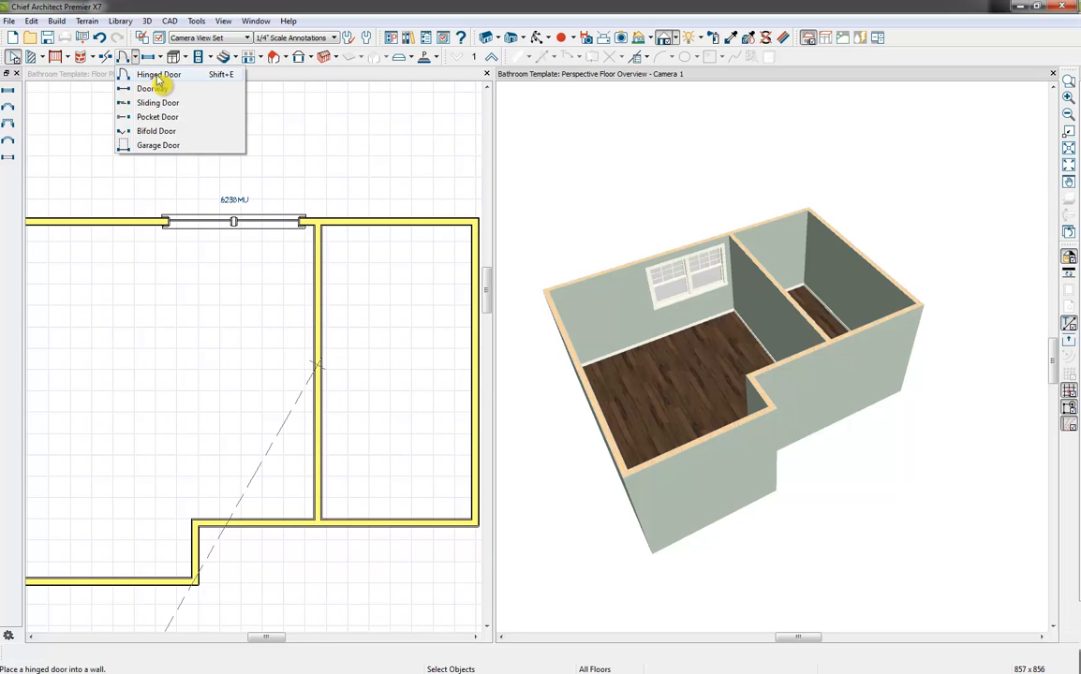
click(158, 75)
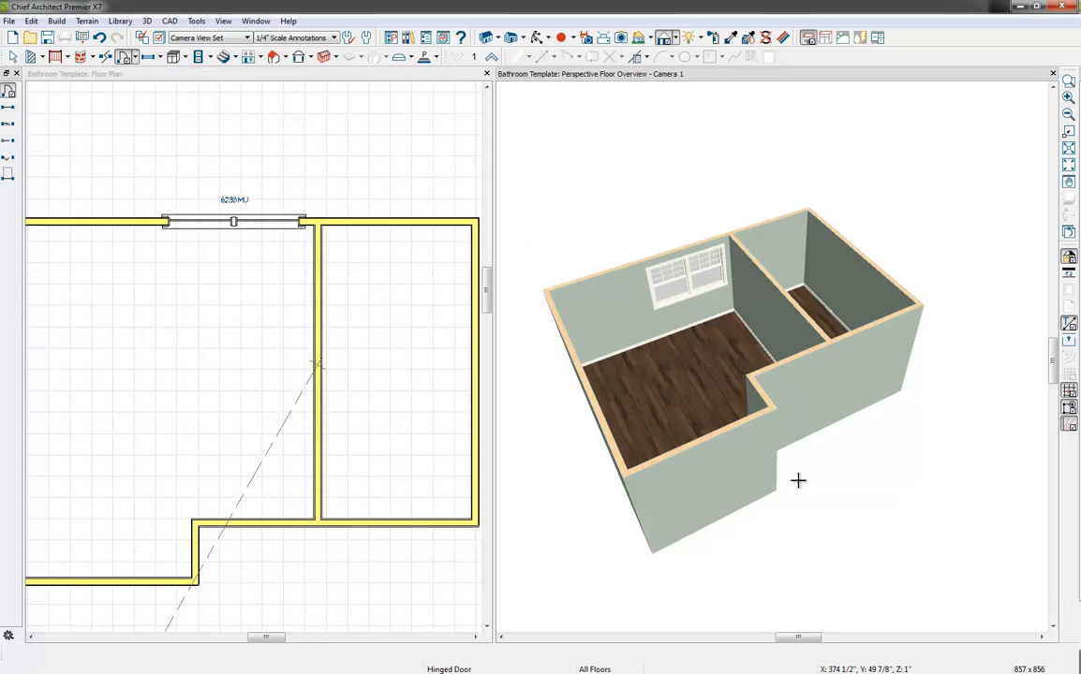
click(726, 474)
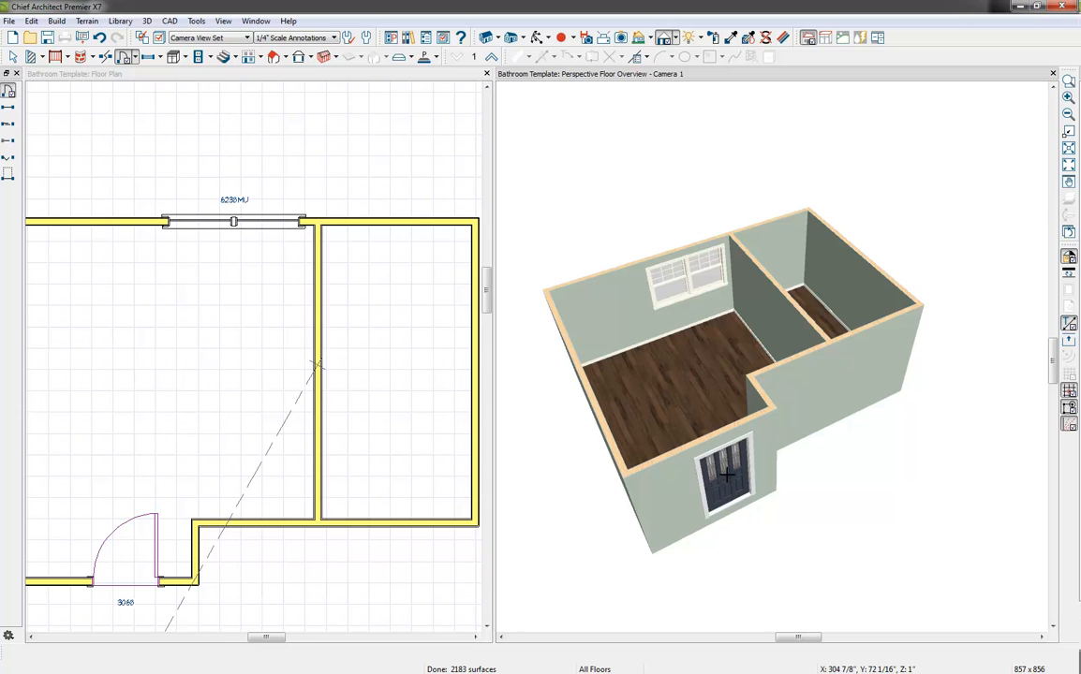
Change the exterior door's style to Door F04 from the French Doors in the core library catalog
double_click(726, 475)
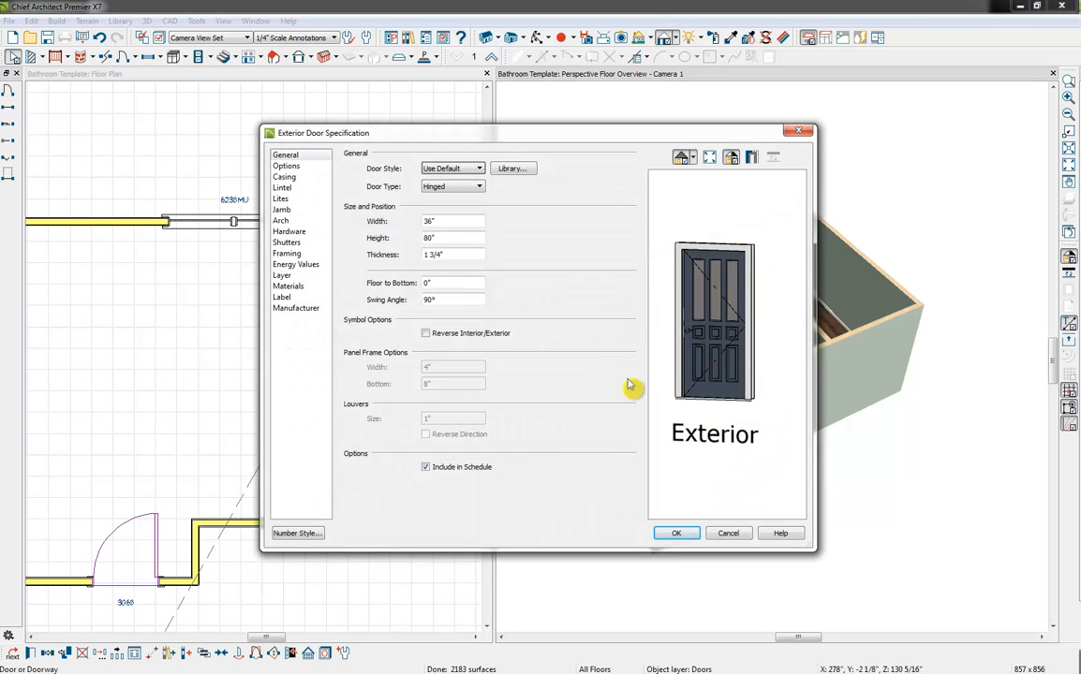
click(526, 170)
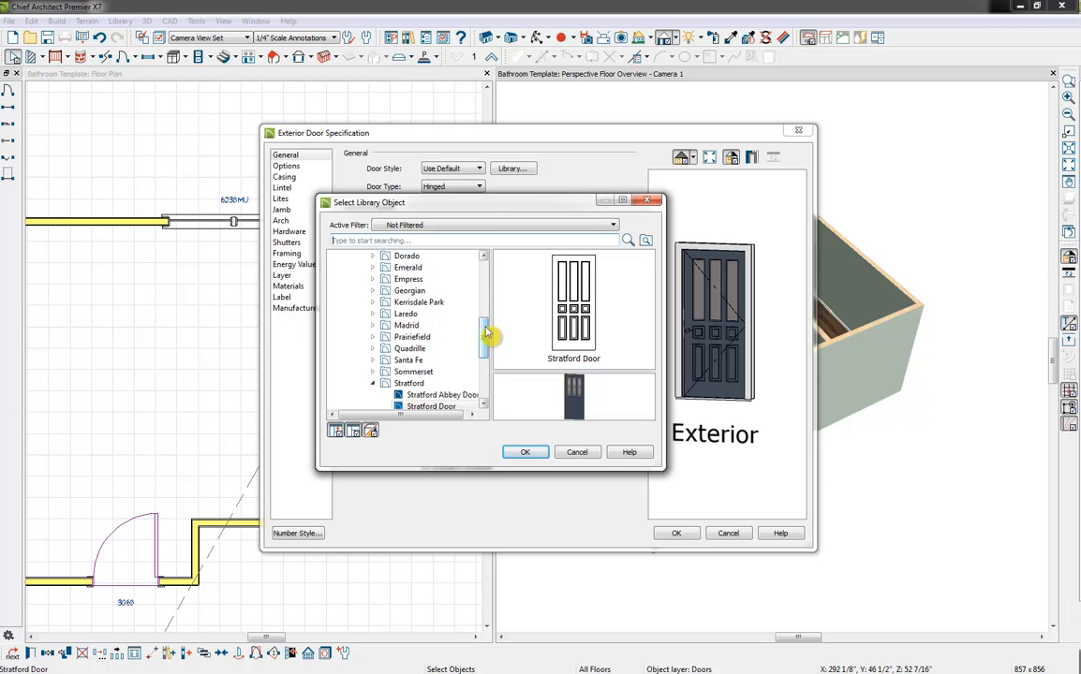
drag(487, 345, 492, 222)
click(334, 255)
click(347, 267)
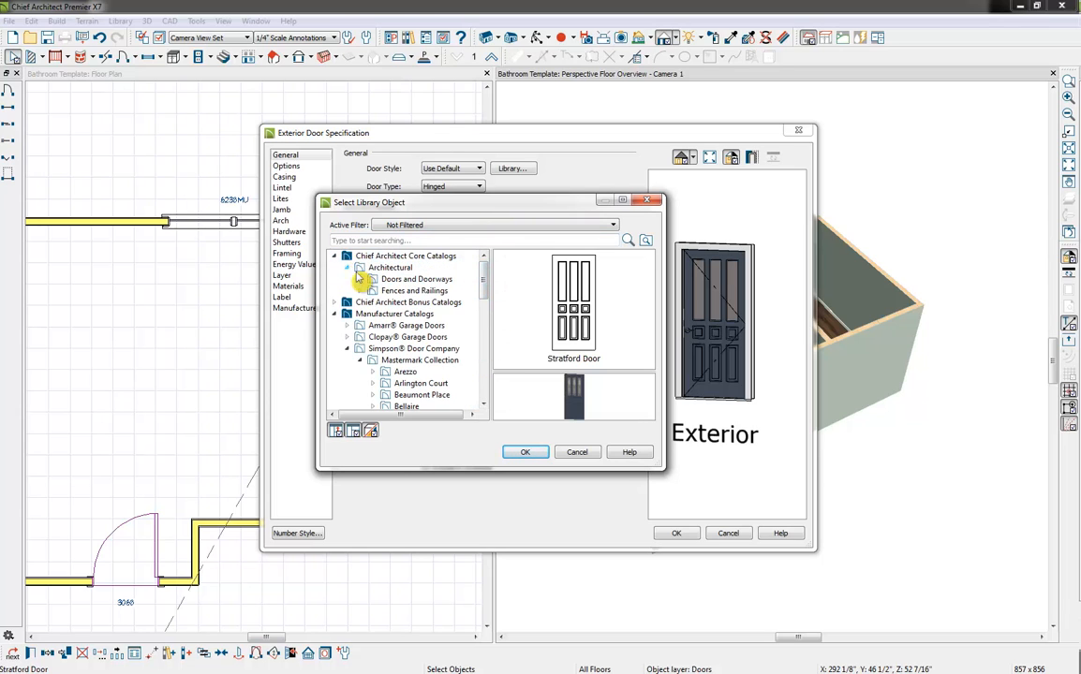
click(359, 279)
click(412, 314)
double_click(558, 305)
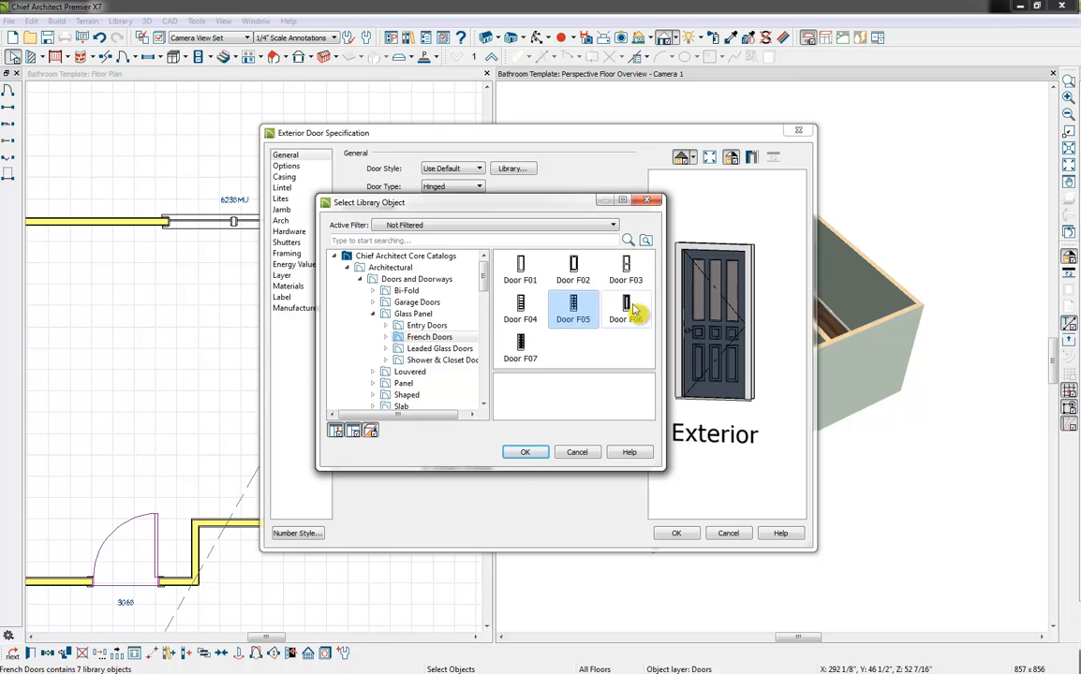
click(525, 304)
click(525, 452)
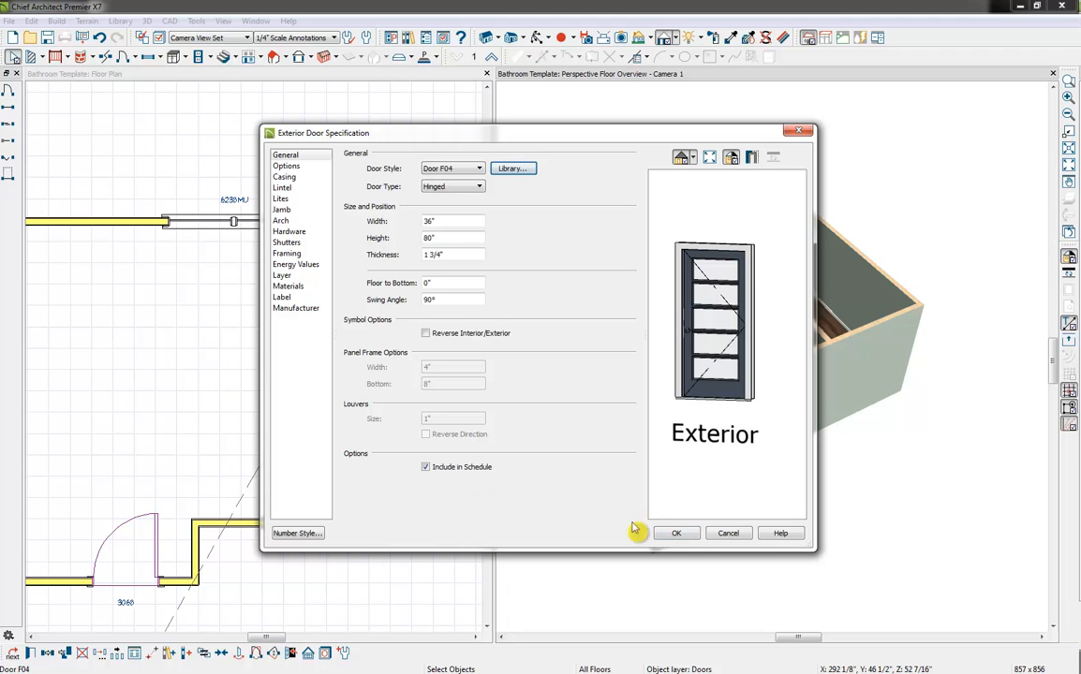
click(676, 532)
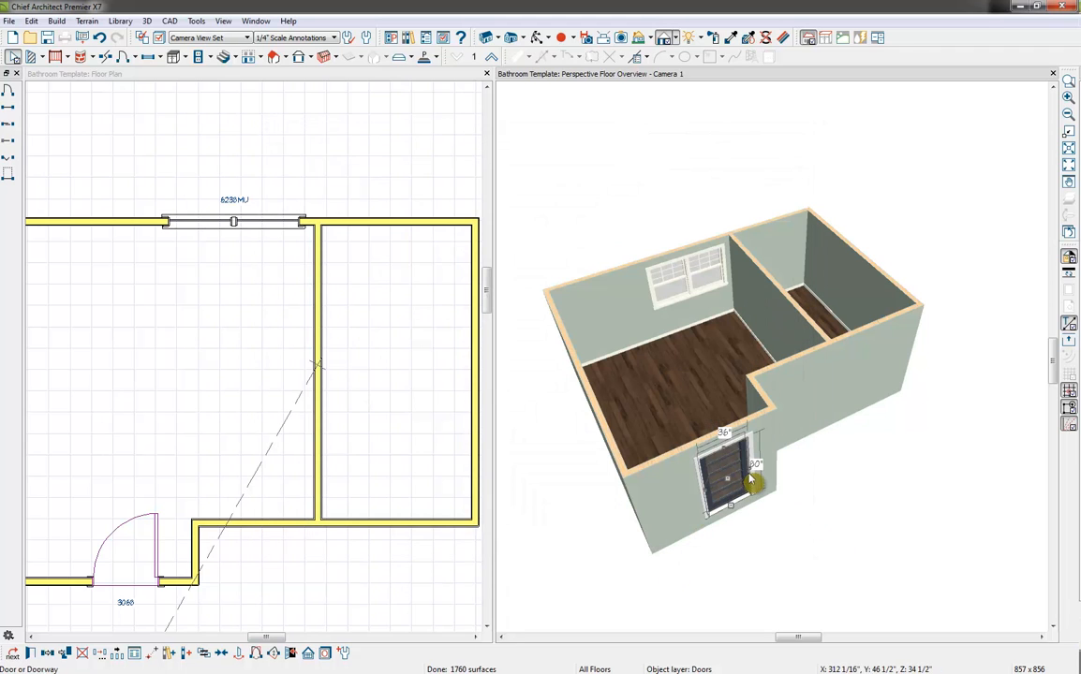
Widen the exterior door in both directions to 60" so it becomes a double door
drag(750, 468, 766, 461)
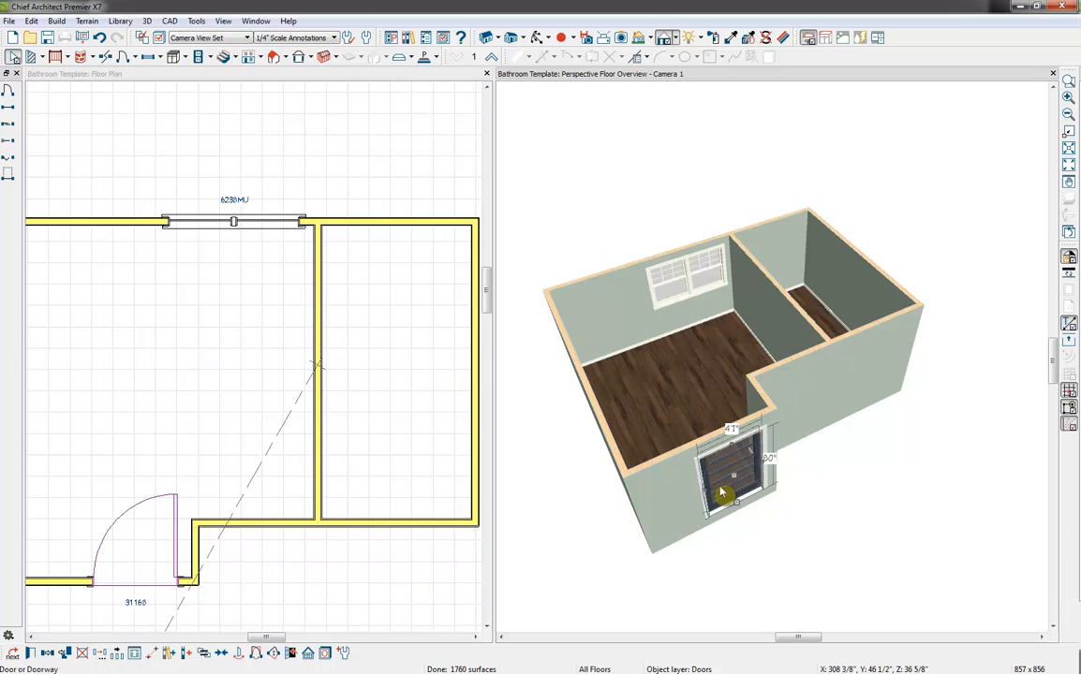
drag(706, 491, 688, 499)
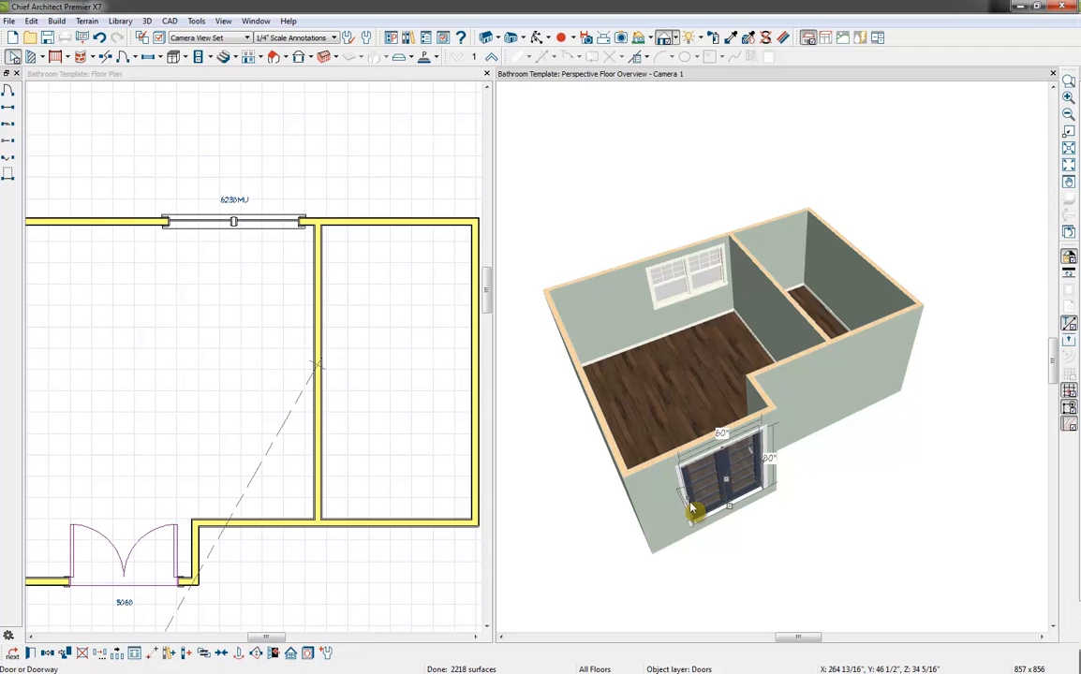
Place a pocket door in the partition wall between the two rooms, working in the 3D overview
middle_drag(328, 550, 405, 499)
click(205, 555)
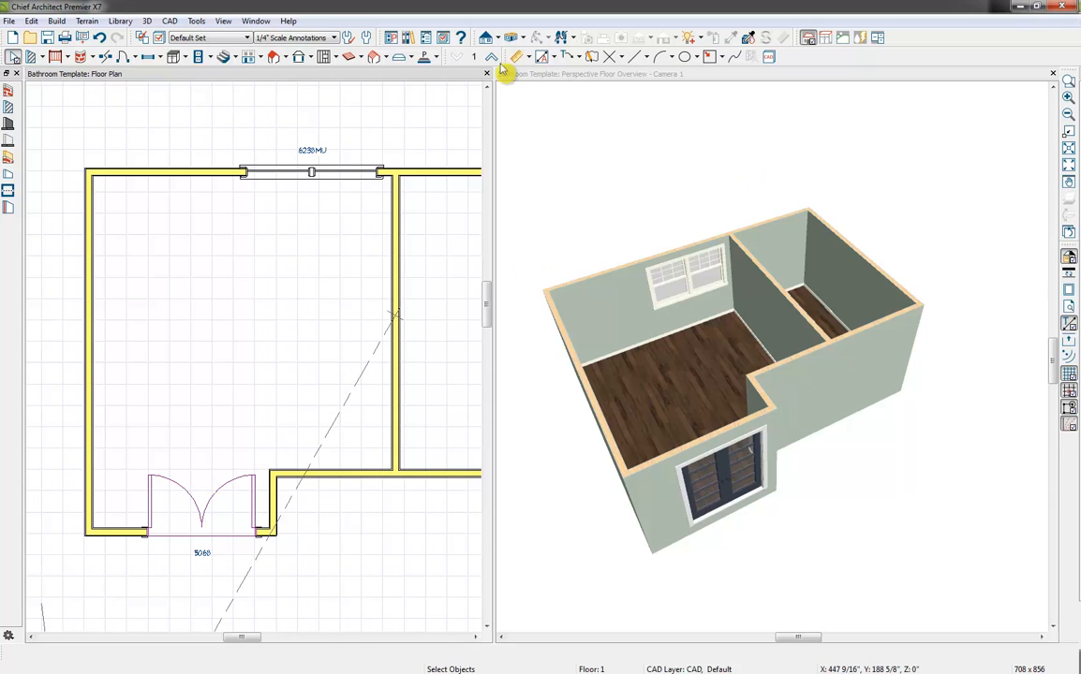
click(136, 58)
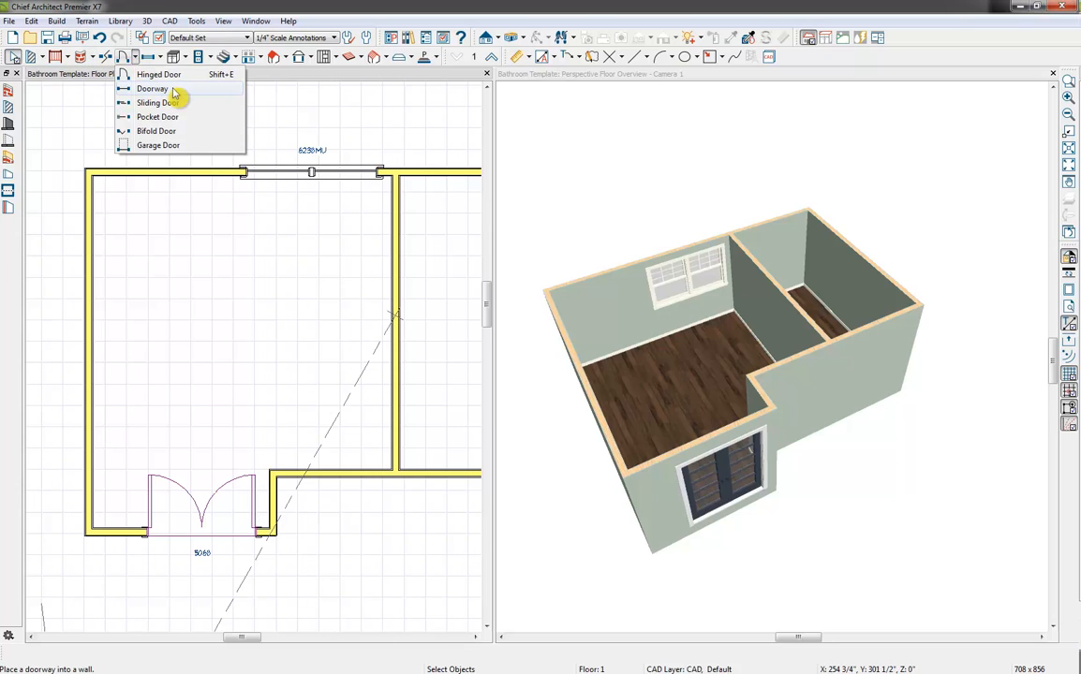
click(161, 118)
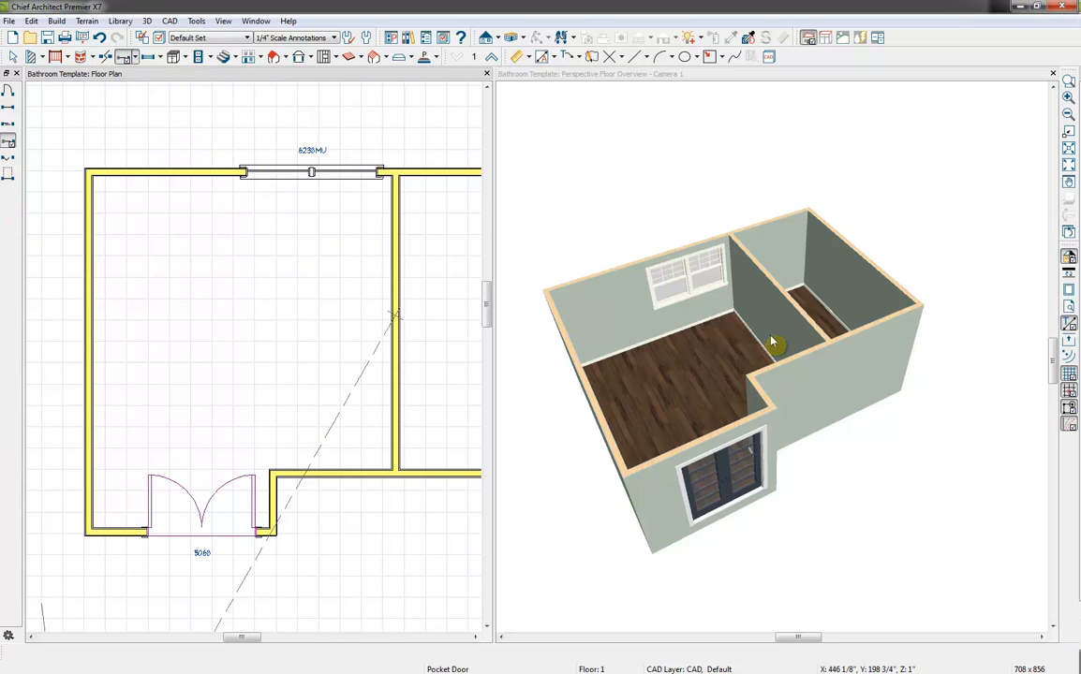
click(658, 77)
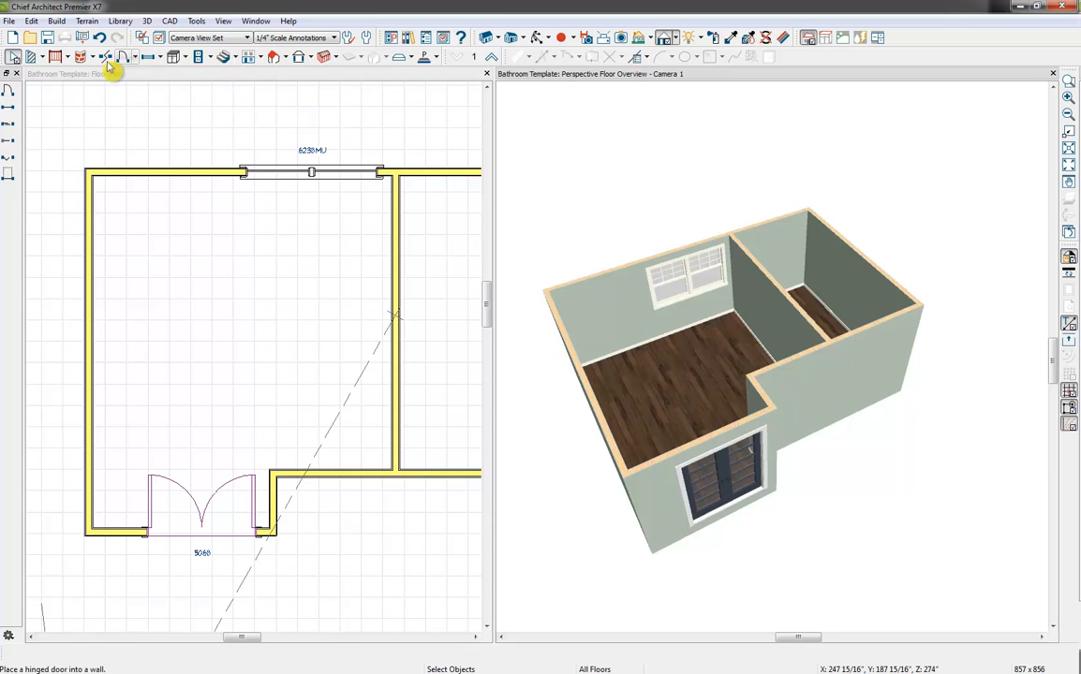
click(135, 58)
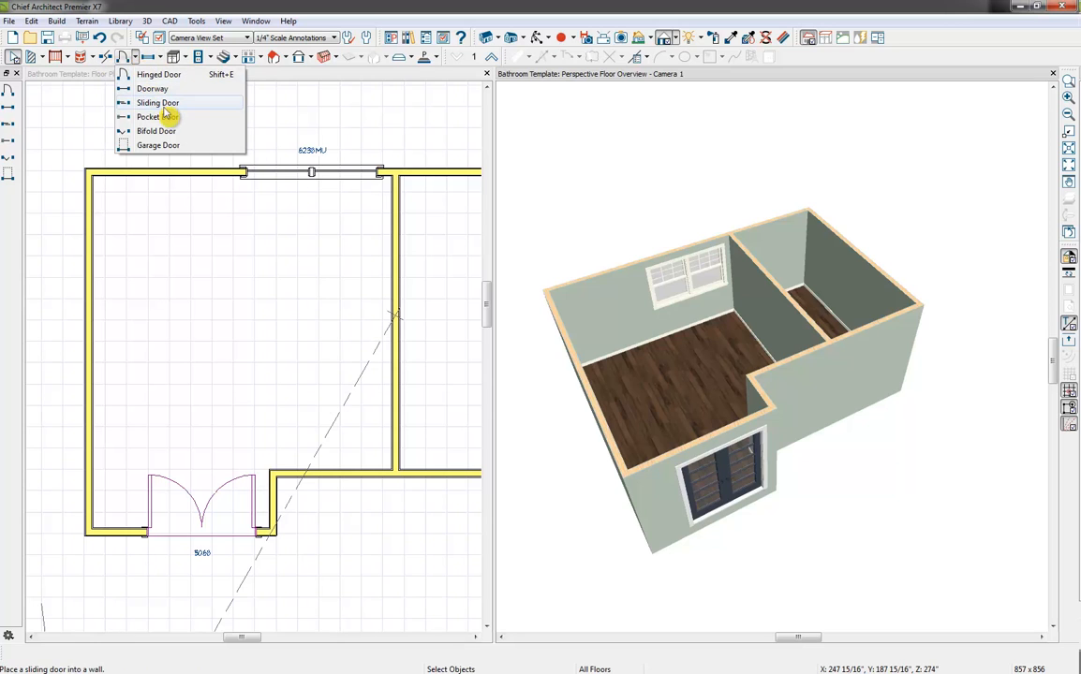
click(168, 116)
click(772, 328)
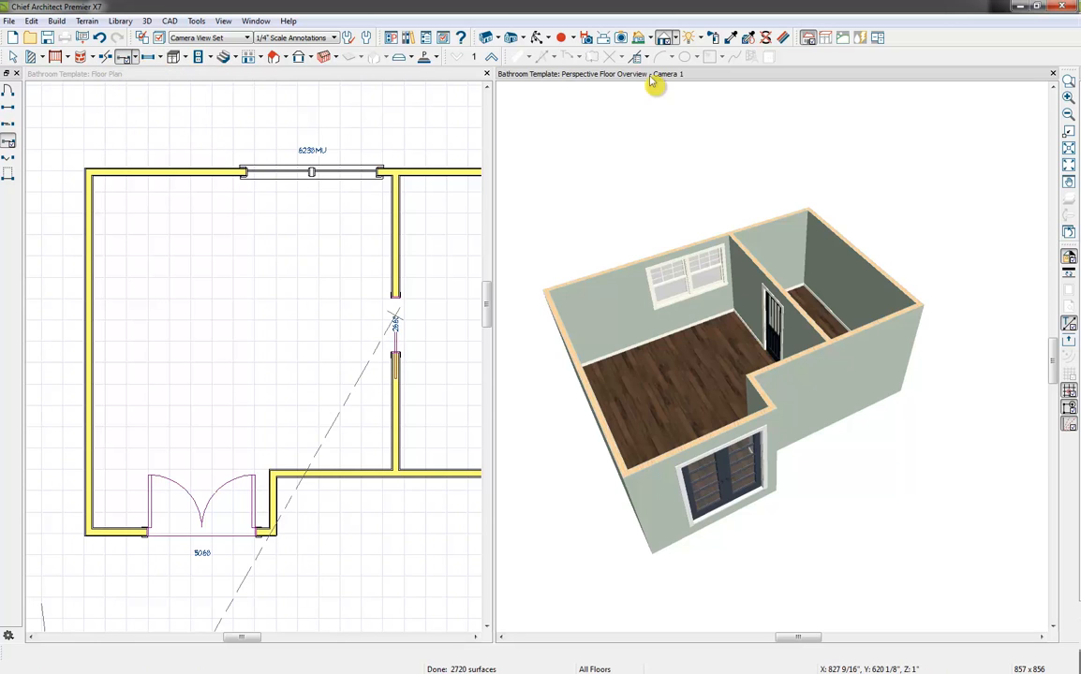
Widen the pocket door in the partition wall on both sides to 50" so it becomes a double pocket door
click(538, 37)
drag(686, 371, 818, 307)
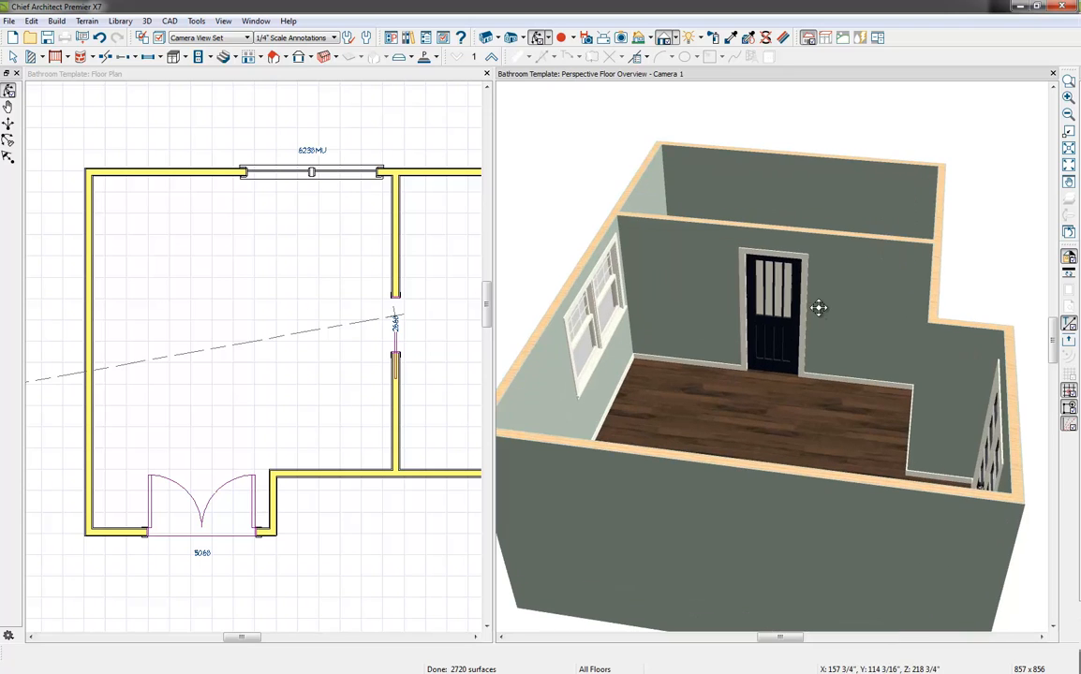
key(space)
click(777, 296)
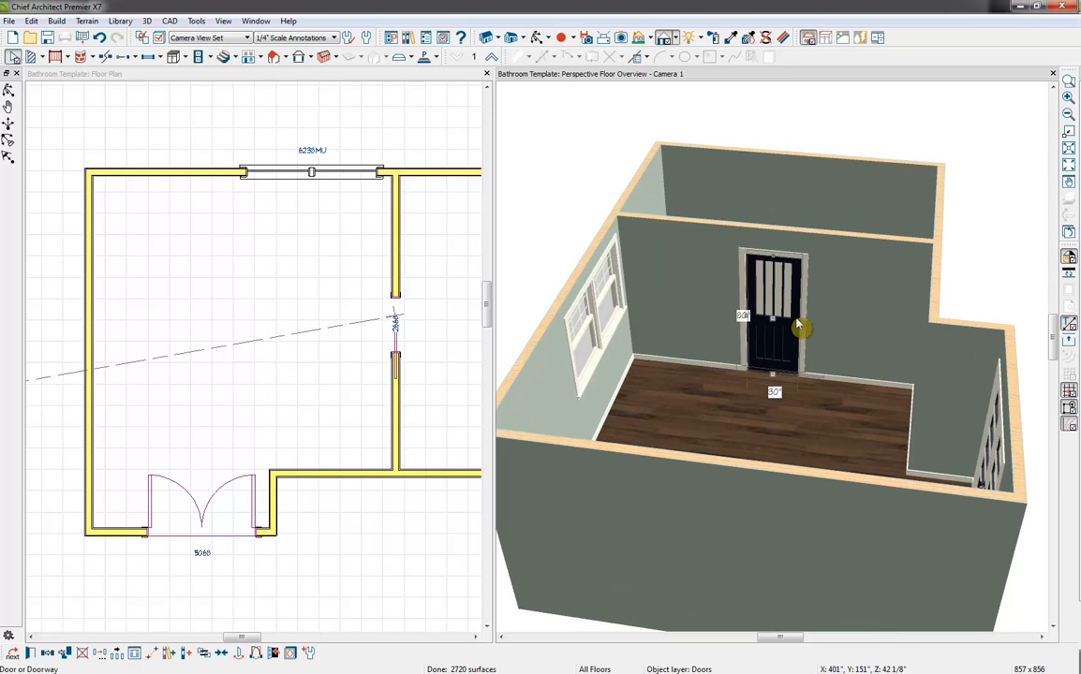
drag(744, 316, 734, 317)
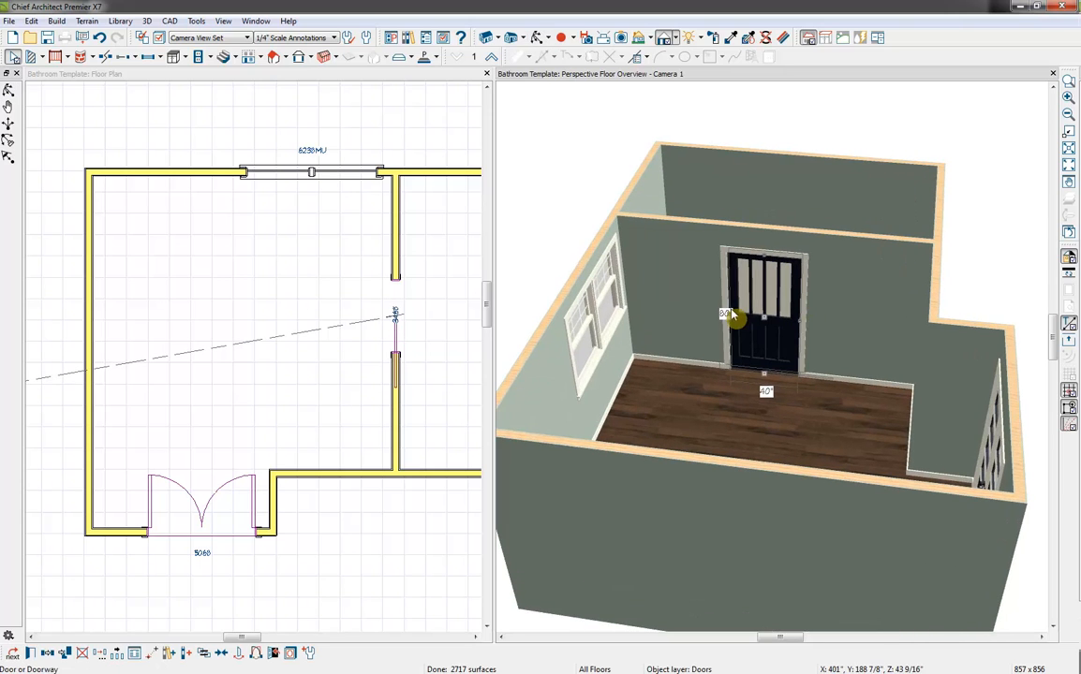
drag(807, 327, 821, 325)
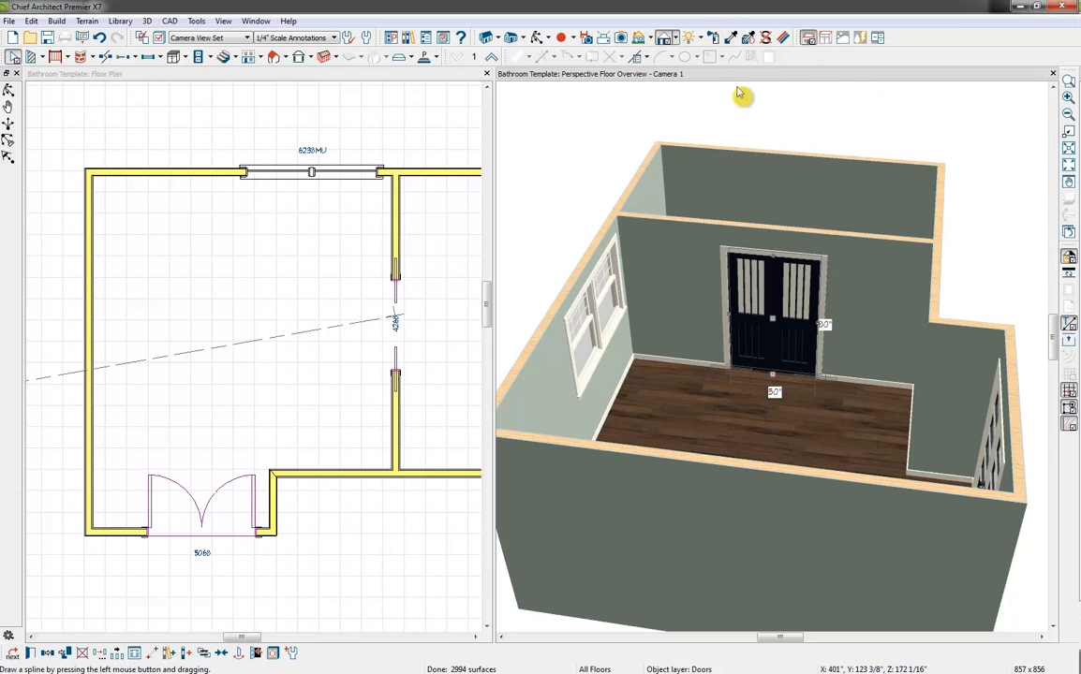
Pick up the properties of the exterior French doors with the Object Eyedropper in the 3D overview
click(539, 37)
drag(740, 309, 929, 334)
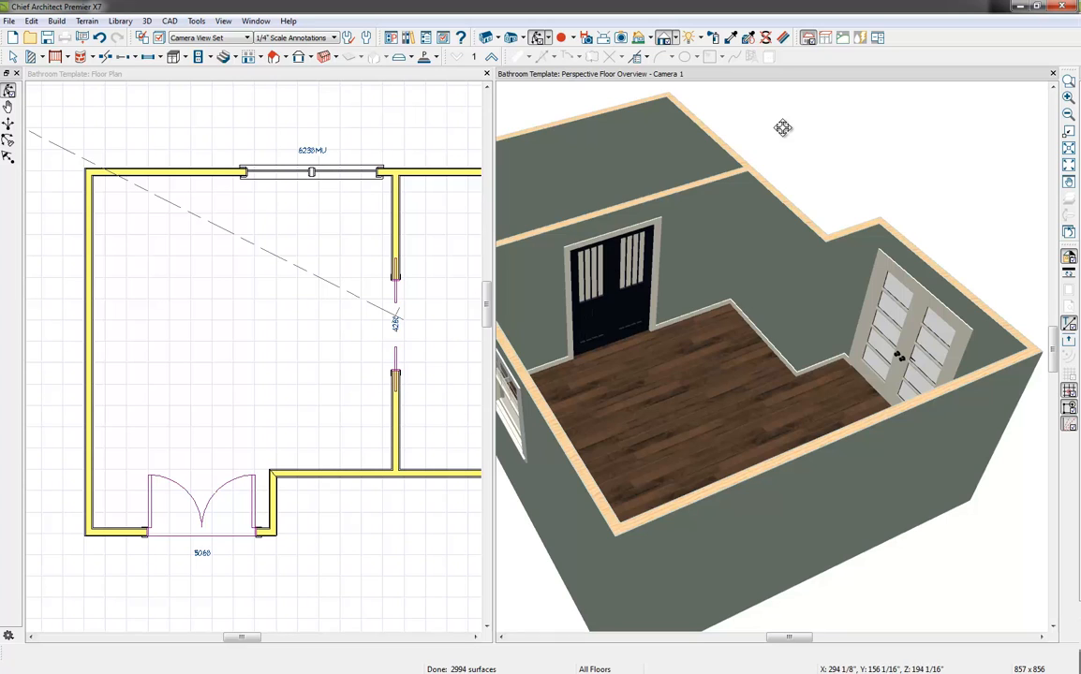
click(750, 37)
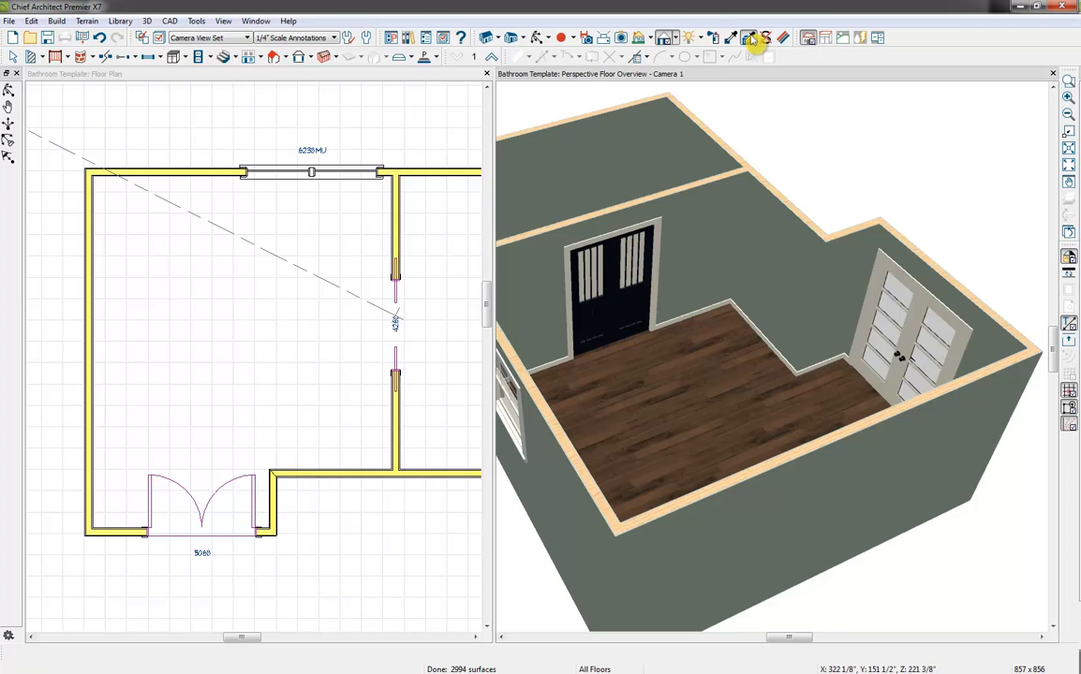
click(944, 318)
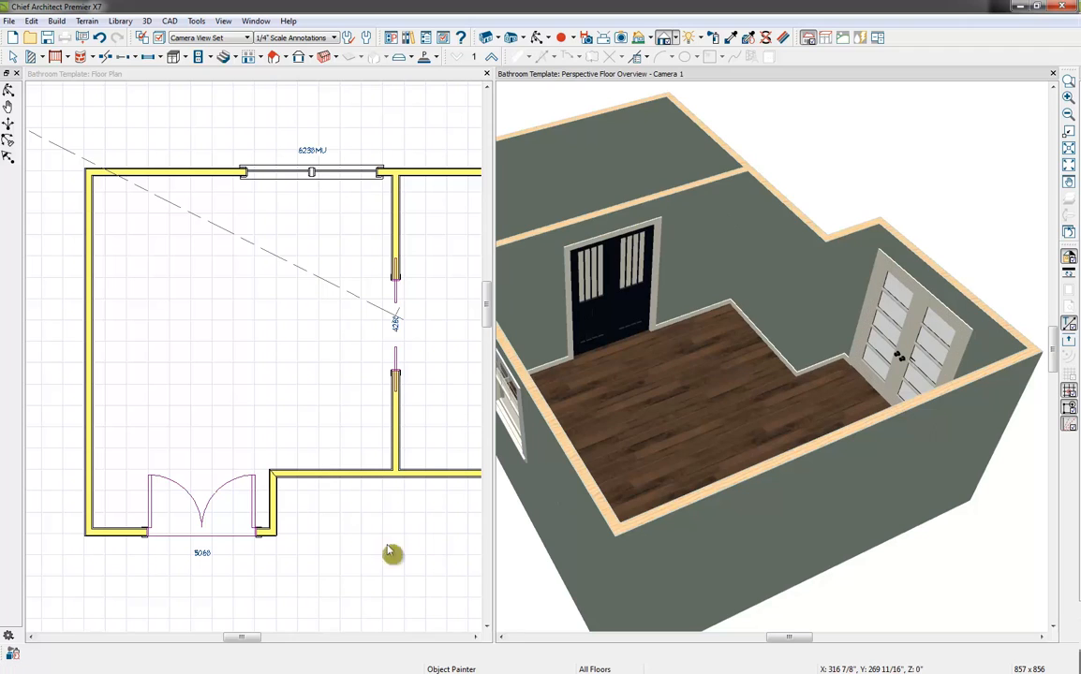
Limit the properties to load to Style only and apply the Door F04 style to the double pocket door
click(10, 657)
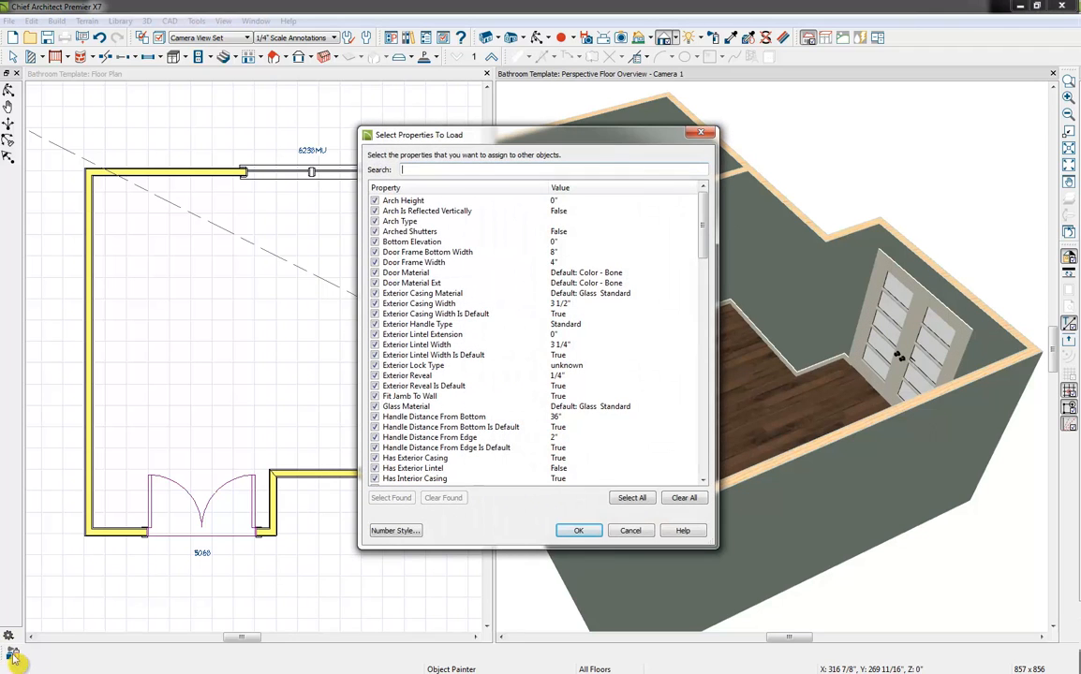
click(685, 499)
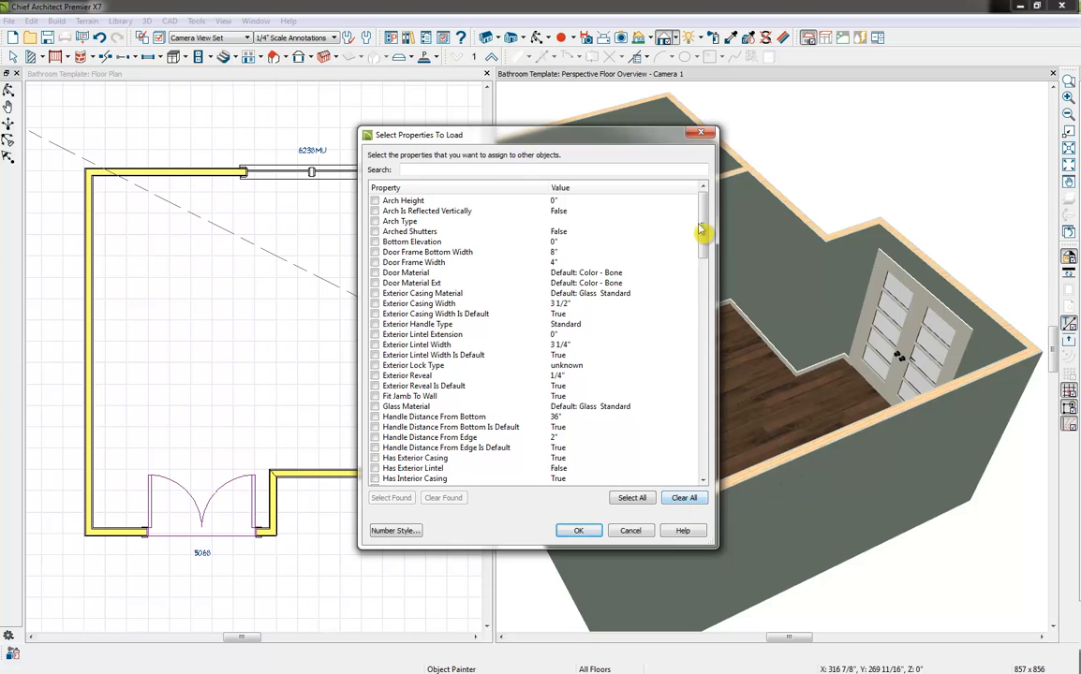
drag(698, 230, 683, 449)
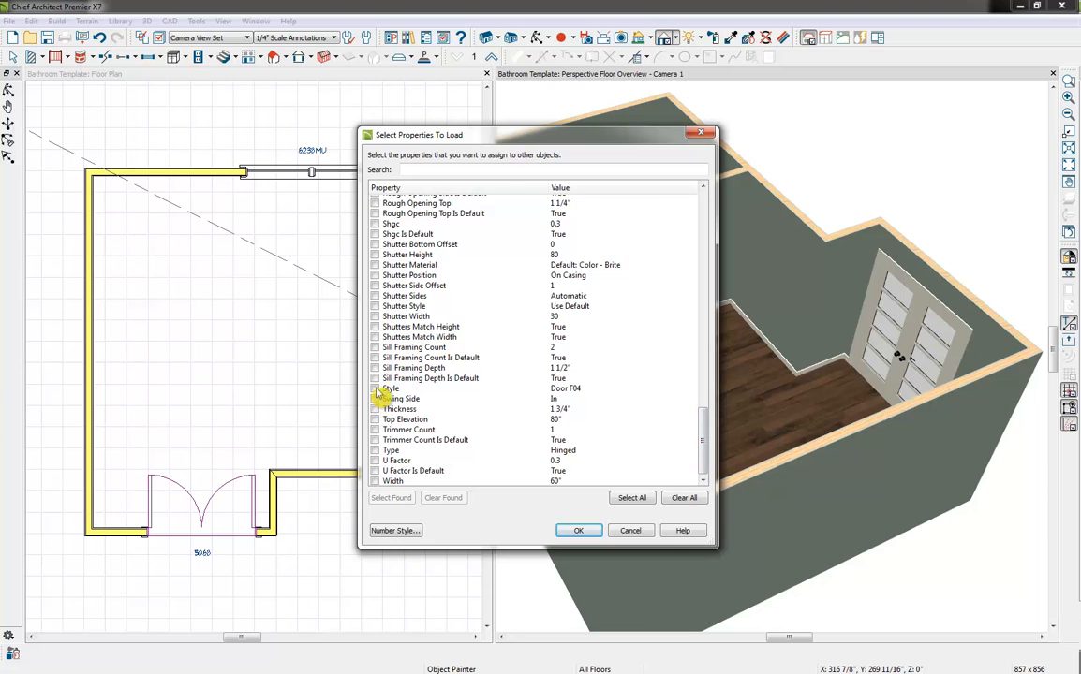
click(376, 389)
click(579, 531)
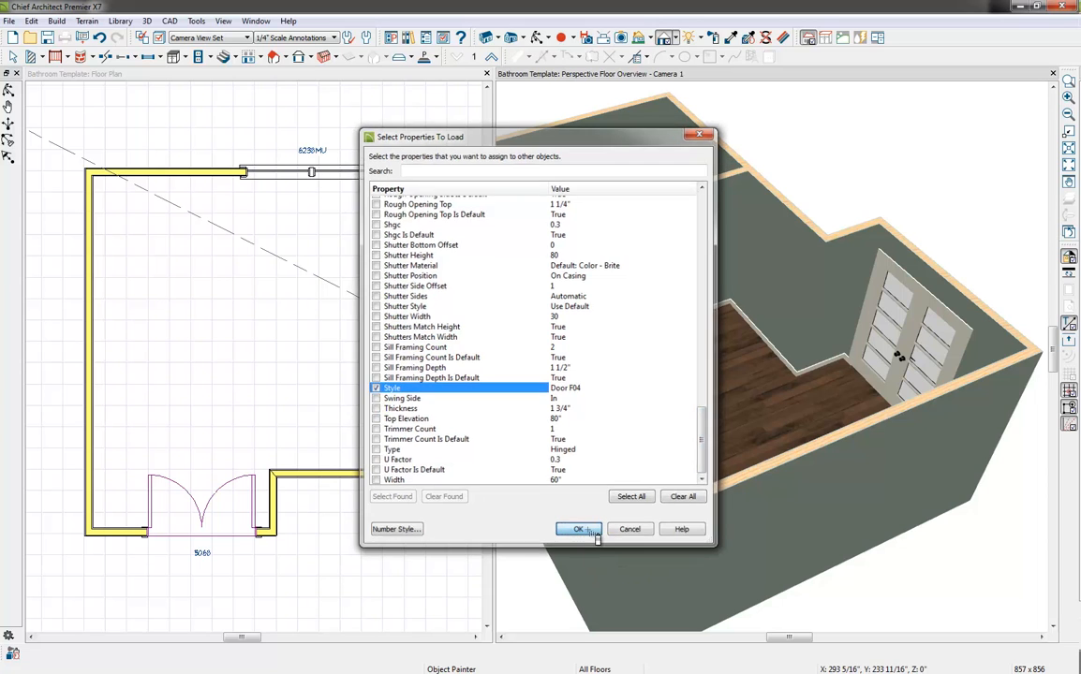
click(615, 295)
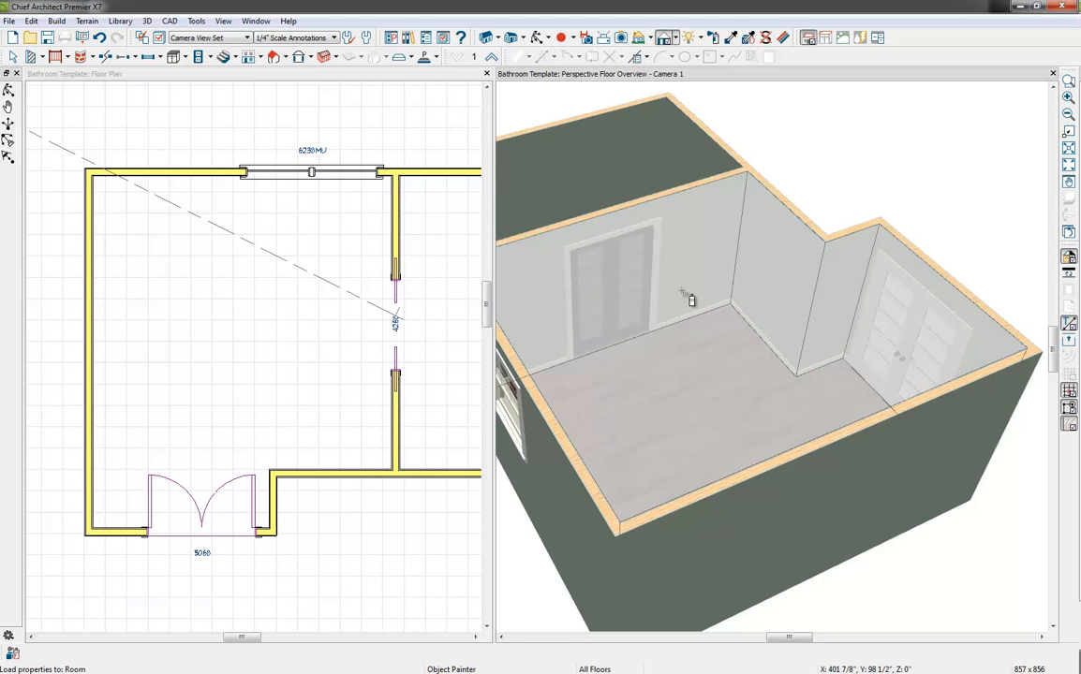
key(Escape)
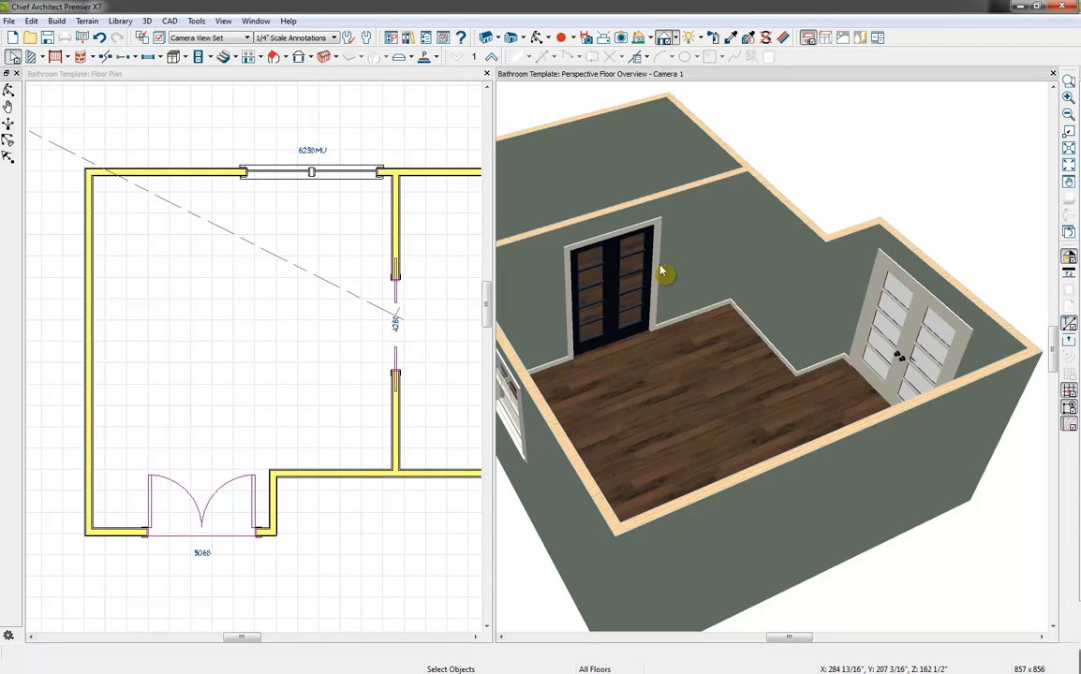
Close the perspective floor overview and show the whole room layout in the floor plan
click(539, 38)
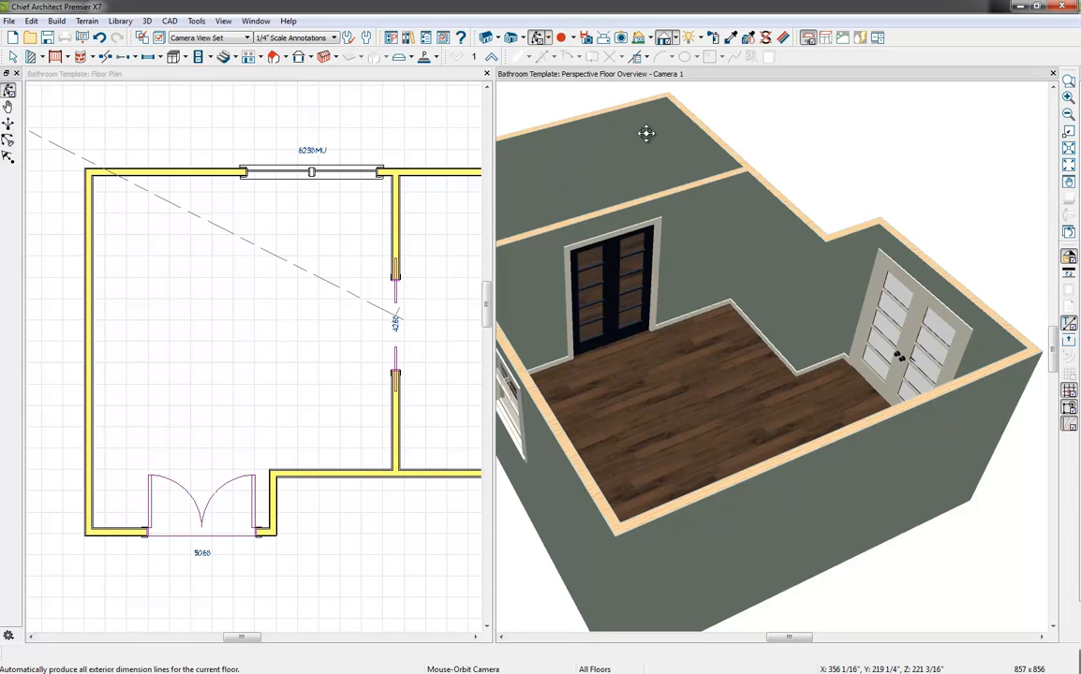
drag(646, 133, 700, 260)
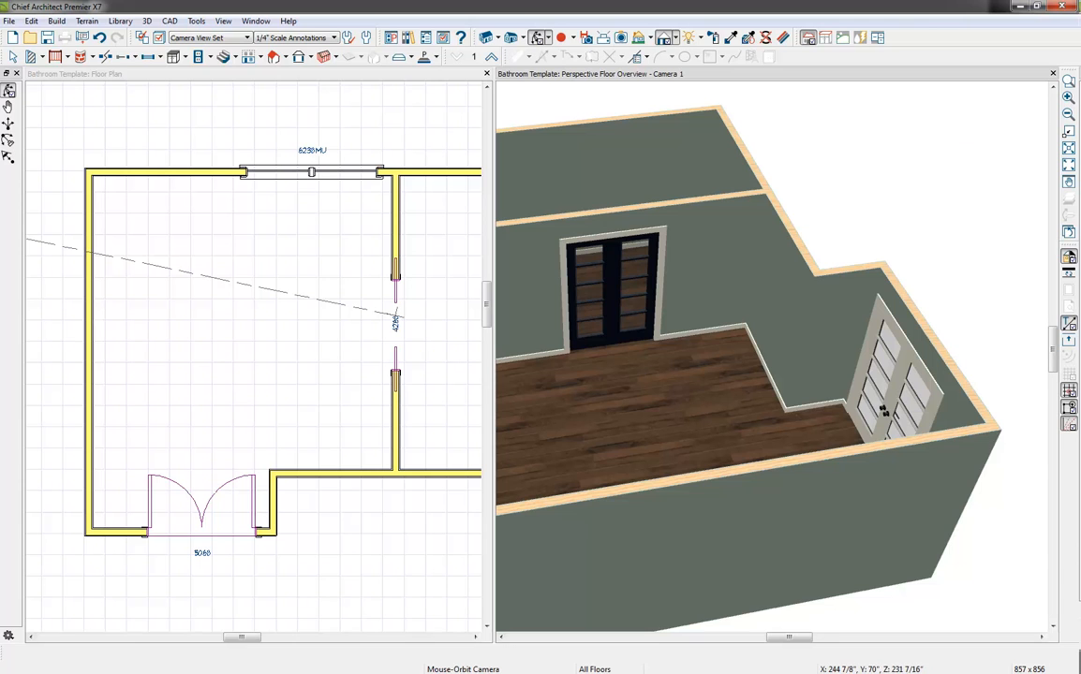
click(1052, 73)
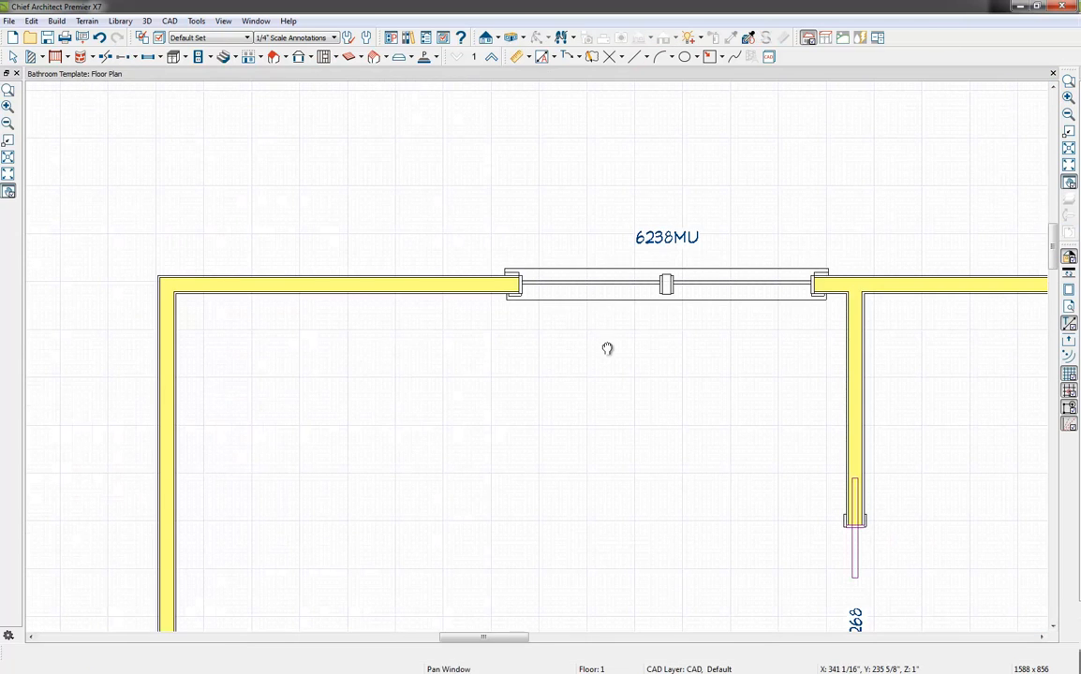
scroll(607, 349, down, 5)
middle_drag(640, 359, 628, 351)
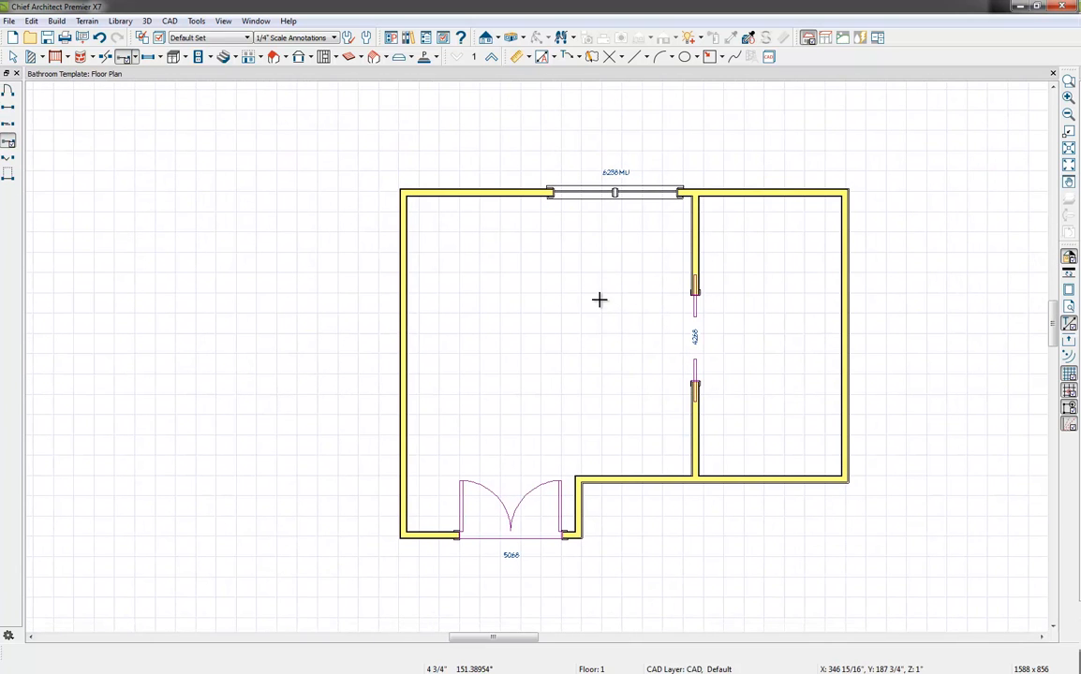
Place a Full Camera just inside the French doors, aimed into the main room toward the window wall
click(513, 38)
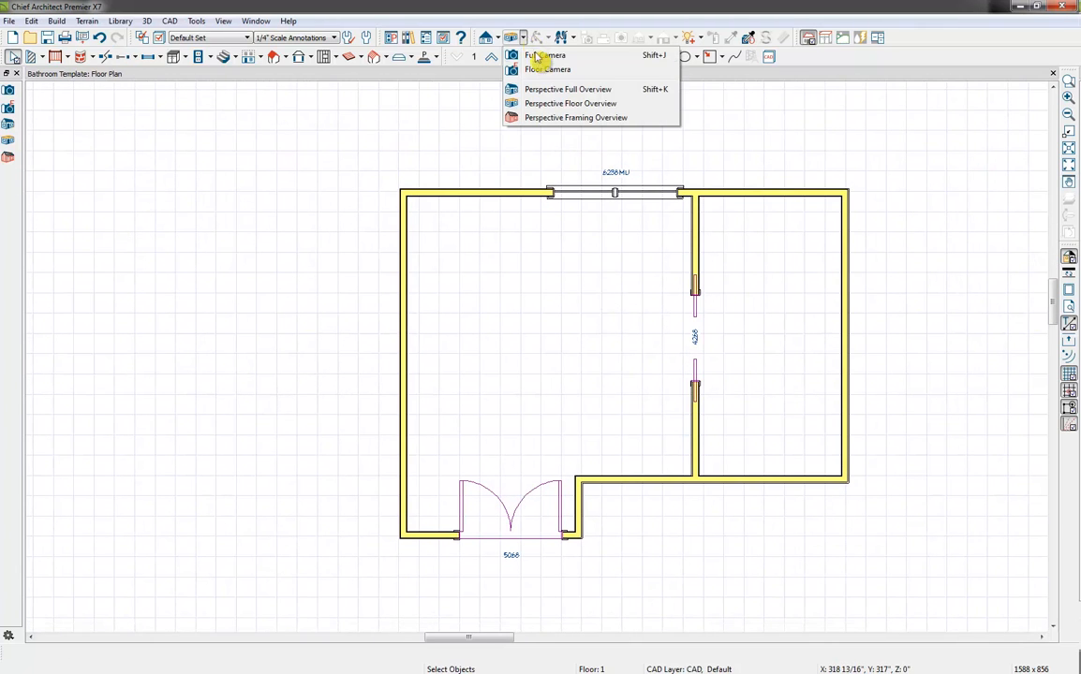
click(543, 58)
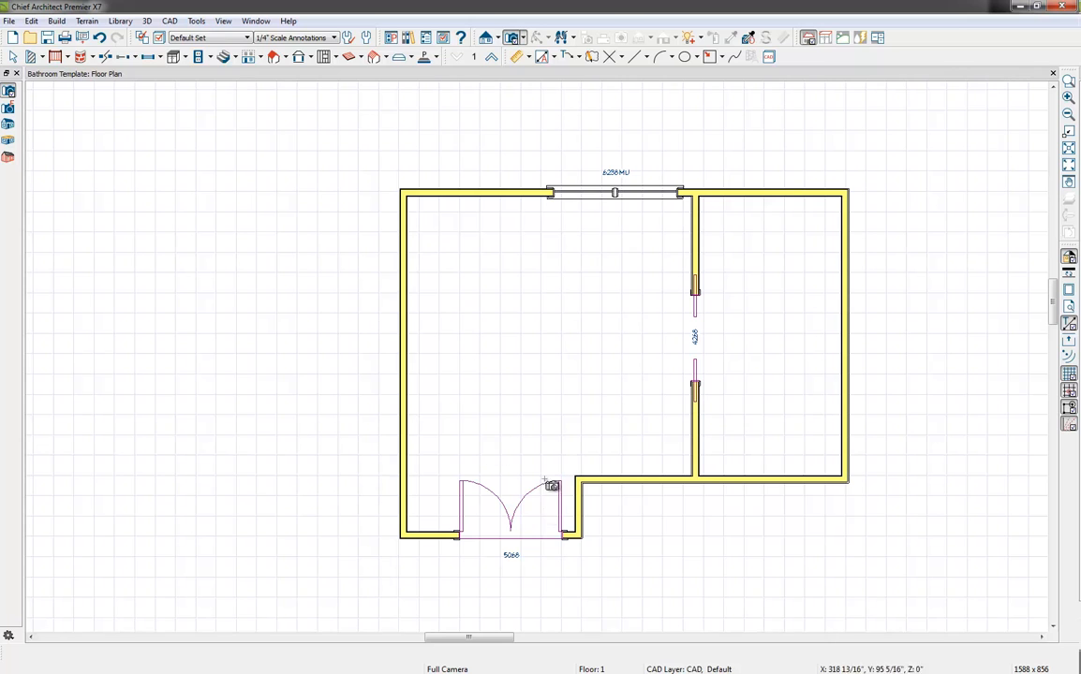
mouse_move(535, 493)
mouse_down()
mouse_move(538, 468)
mouse_move(543, 480)
mouse_up()
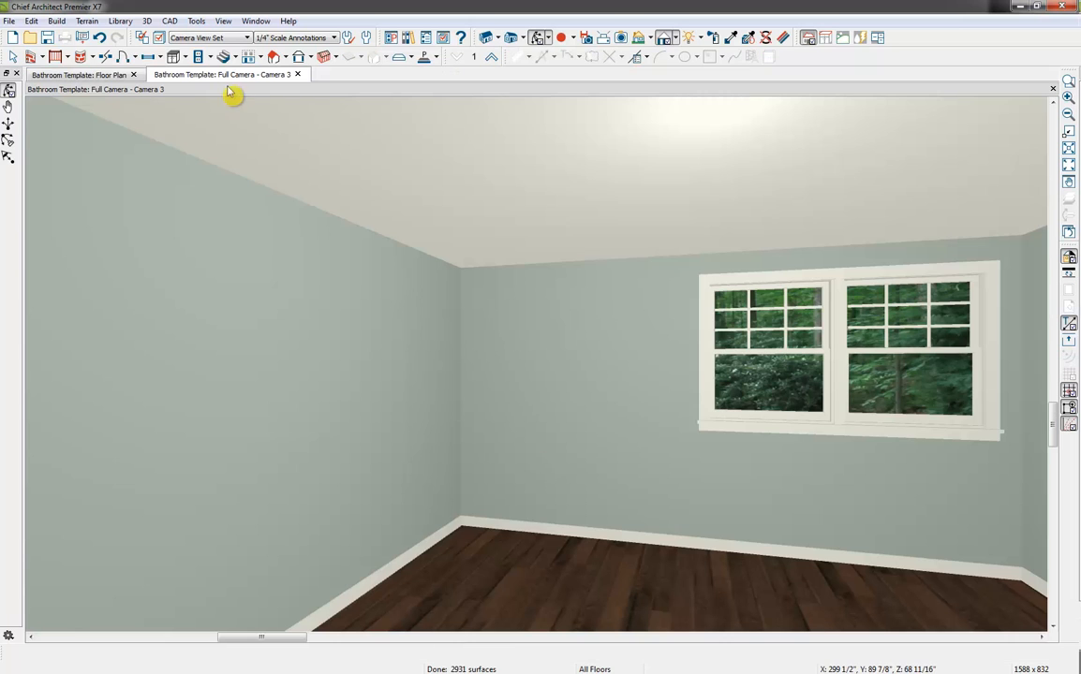
Arrange the camera view side by side with the floor plan and frame the main room in the plan
drag(227, 80, 796, 139)
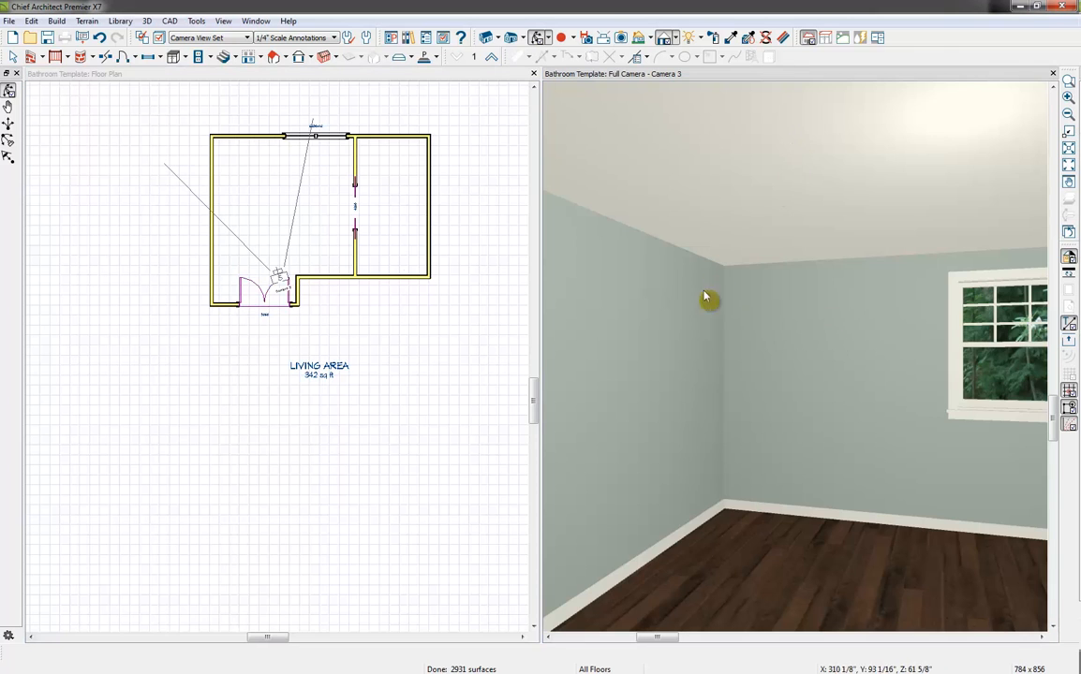
middle_drag(381, 221, 383, 326)
scroll(383, 326, up, 5)
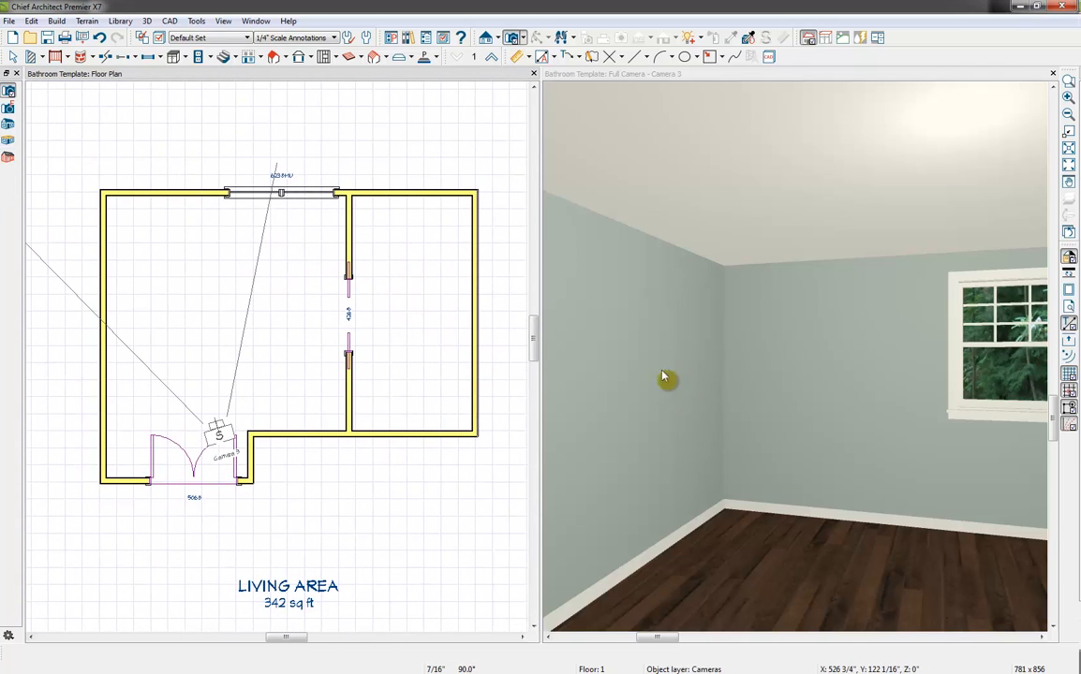
click(255, 21)
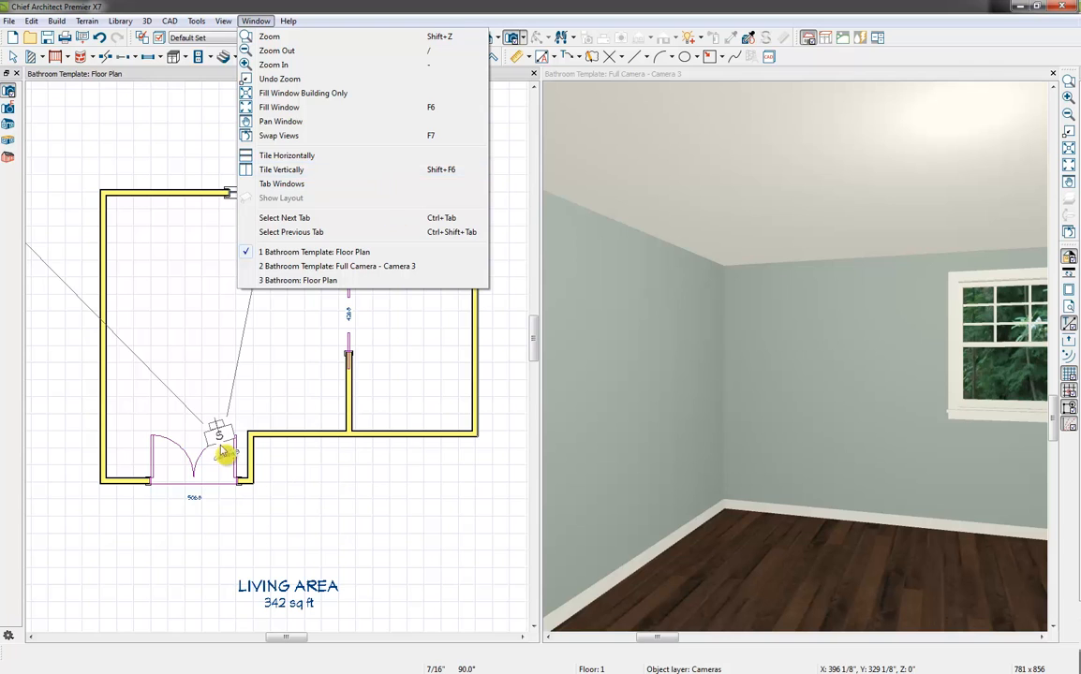
click(316, 460)
middle_drag(199, 355, 221, 370)
scroll(221, 371, up, 3)
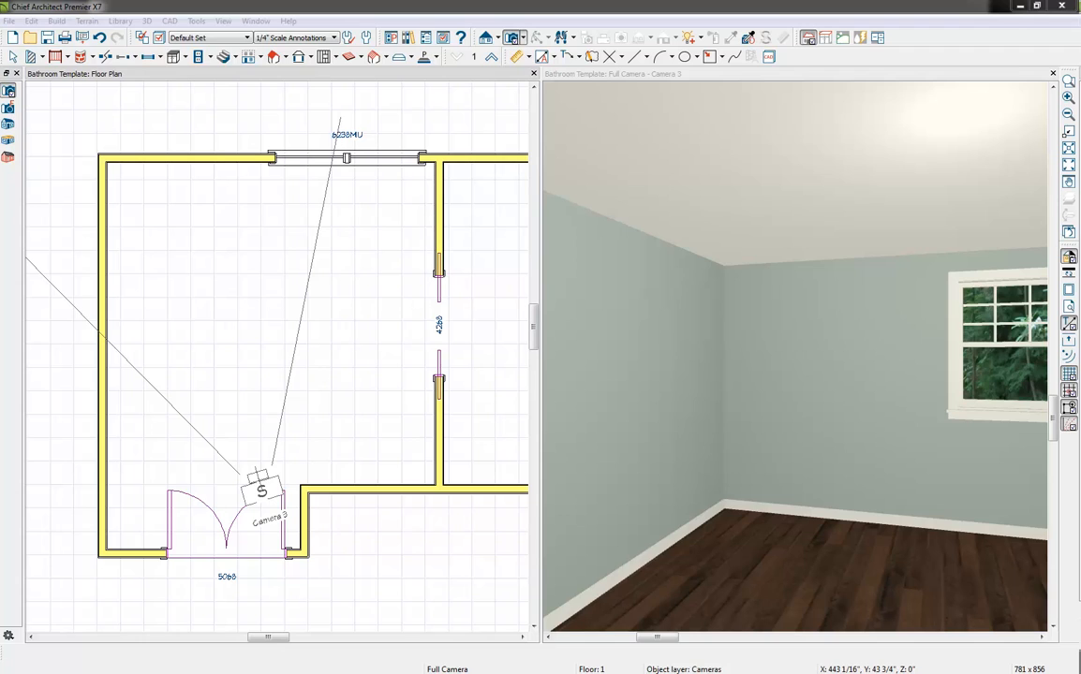
Switch to Windows Photo Viewer to examine the finished bathroom image, and close it
key(alt+Tab)
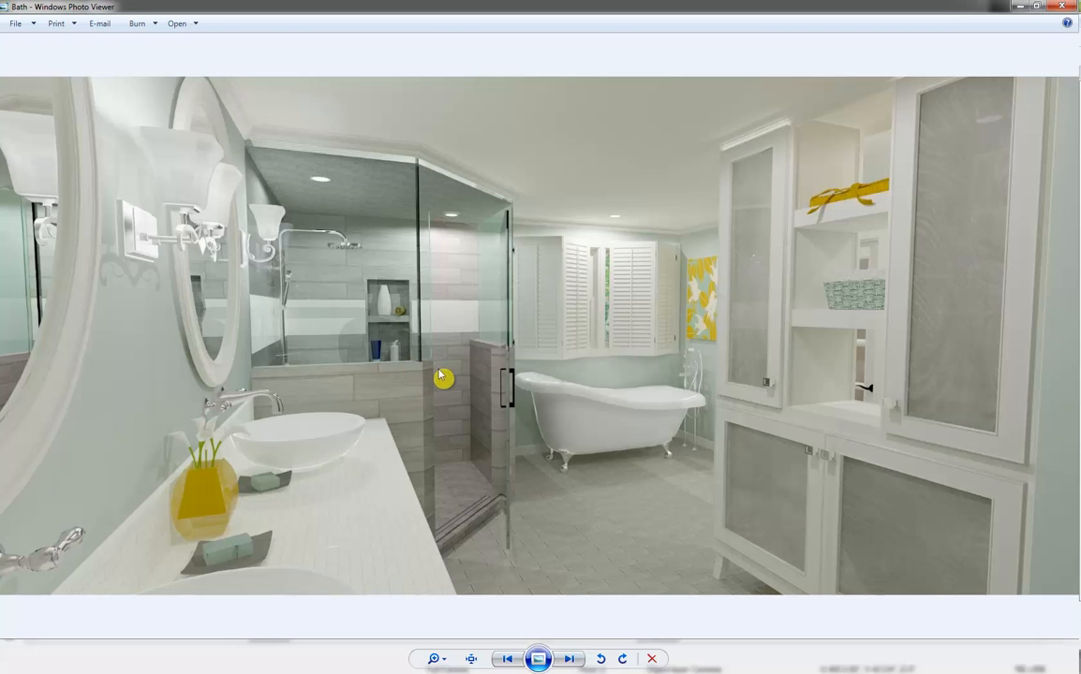
click(1065, 7)
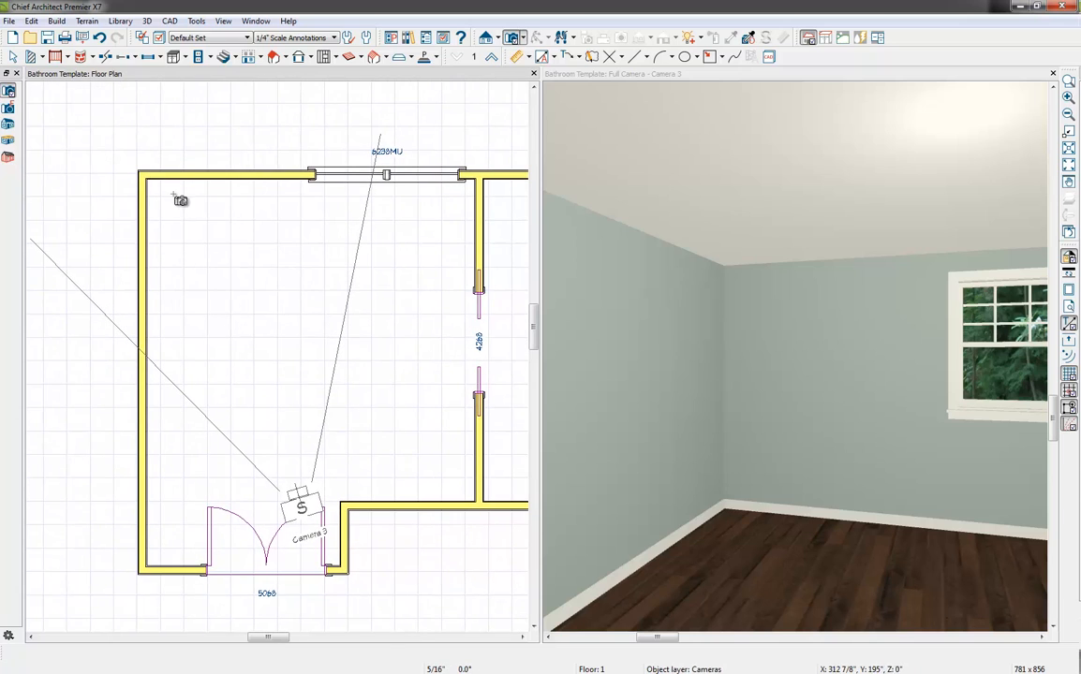
Draw two straight half-walls from the walls flanking the corner beside the 6238MU window and join their ends with a diagonal half-wall
click(43, 57)
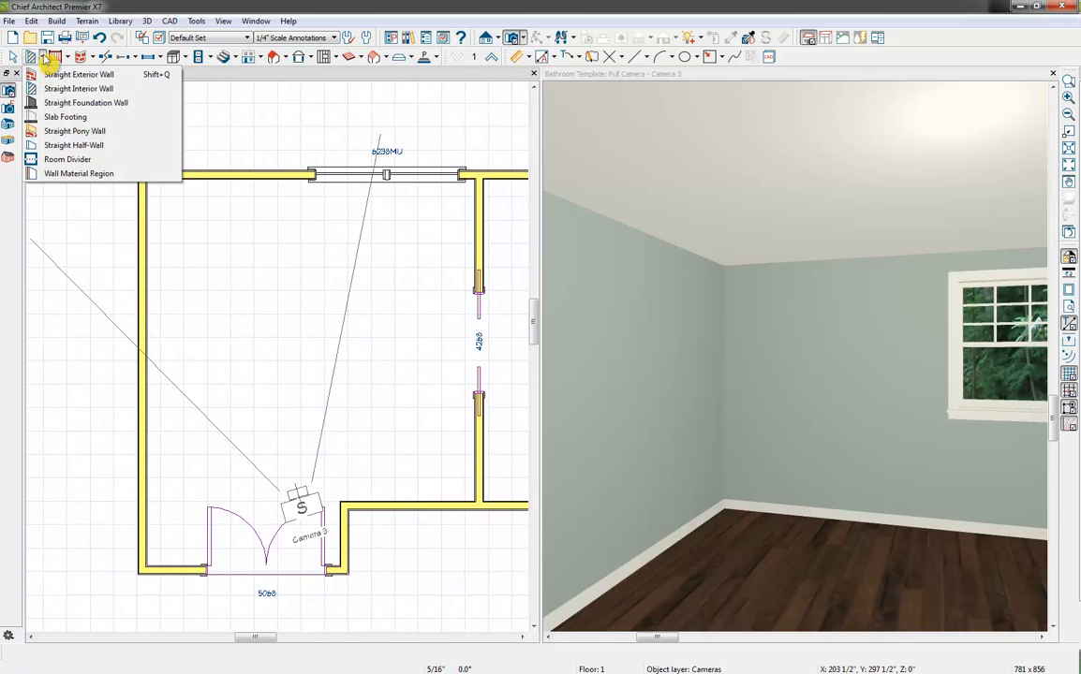
click(84, 89)
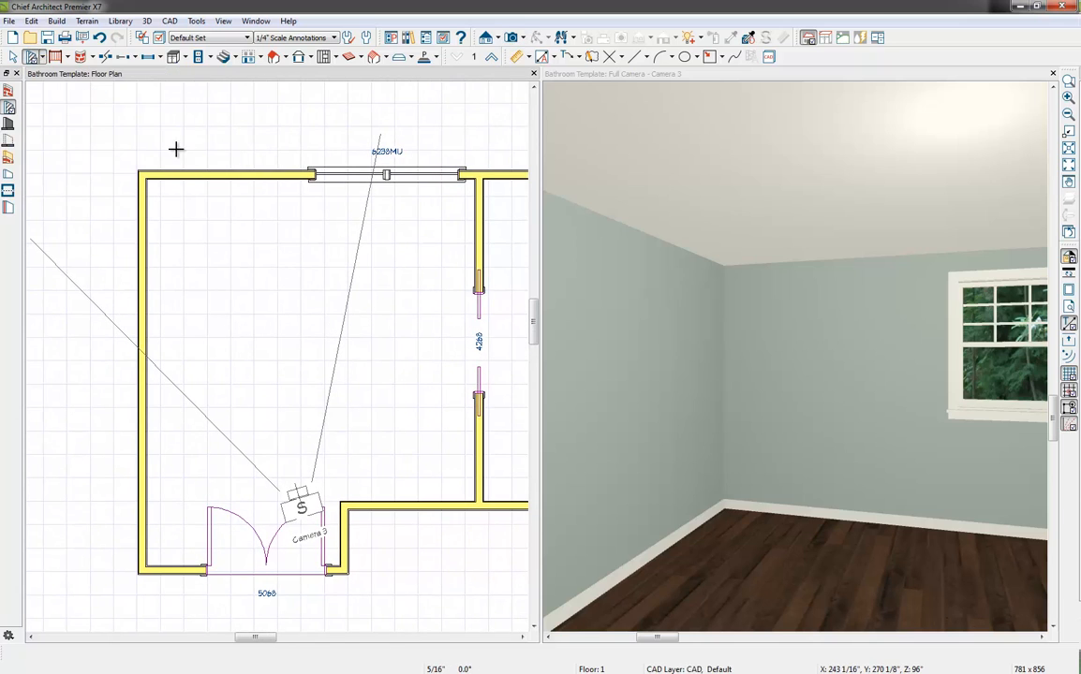
click(43, 57)
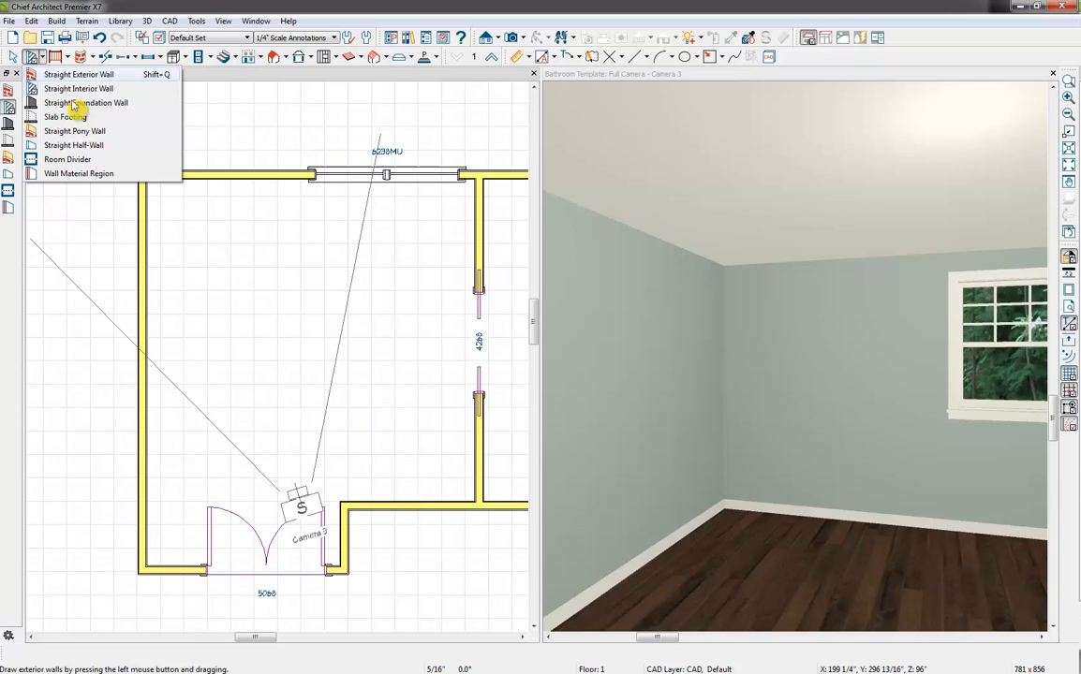
click(145, 146)
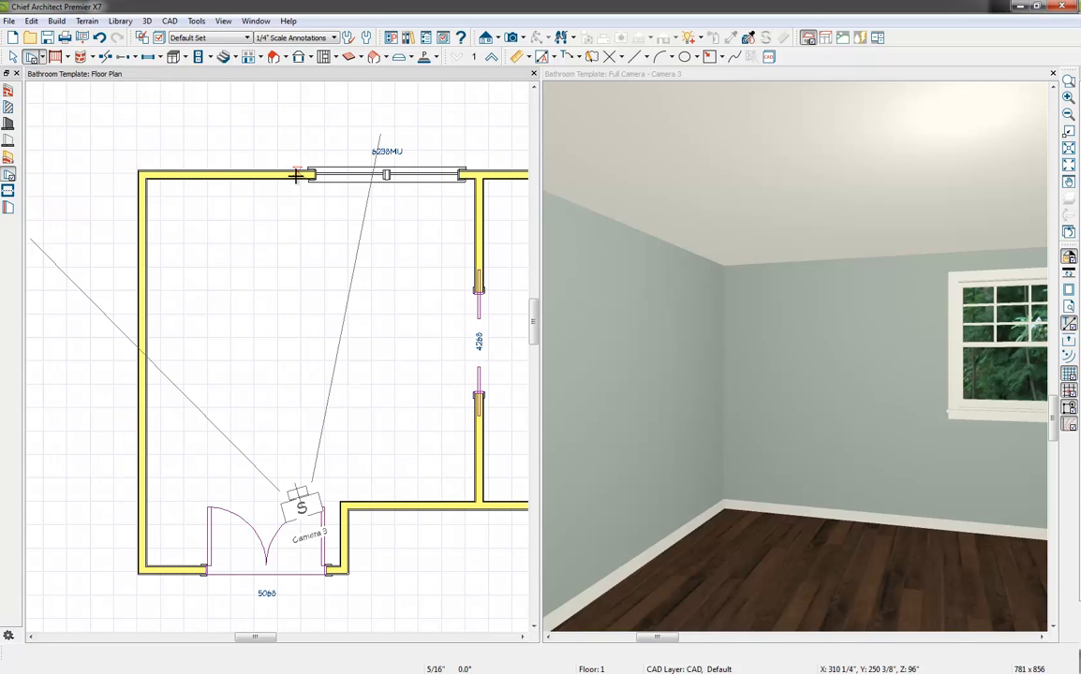
drag(292, 173, 295, 275)
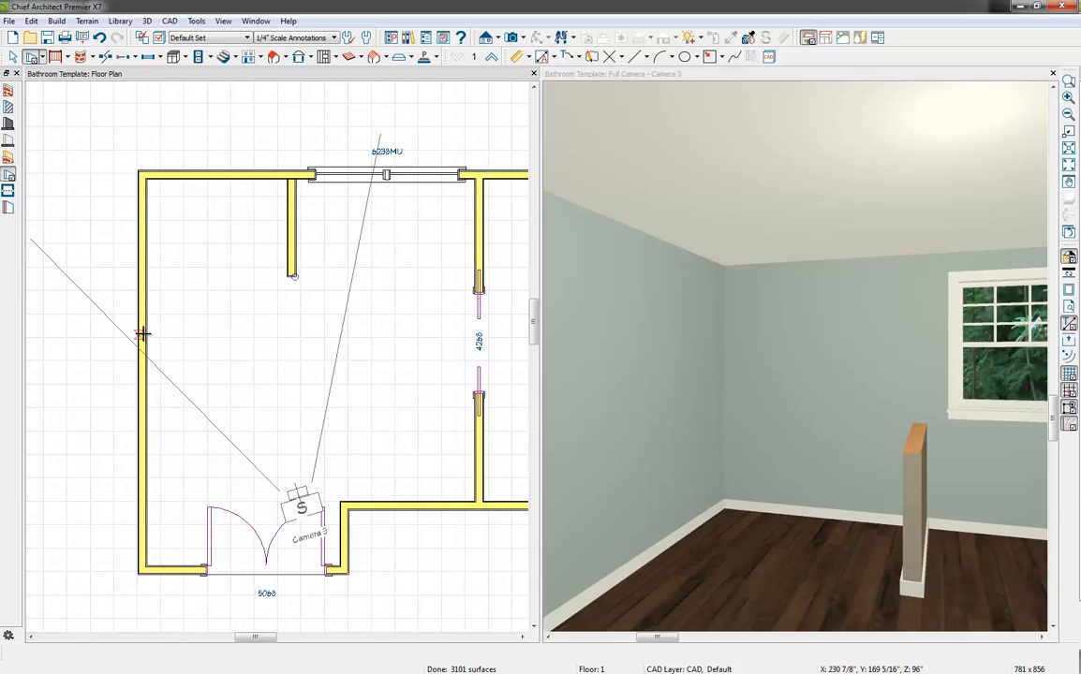
drag(145, 333, 234, 330)
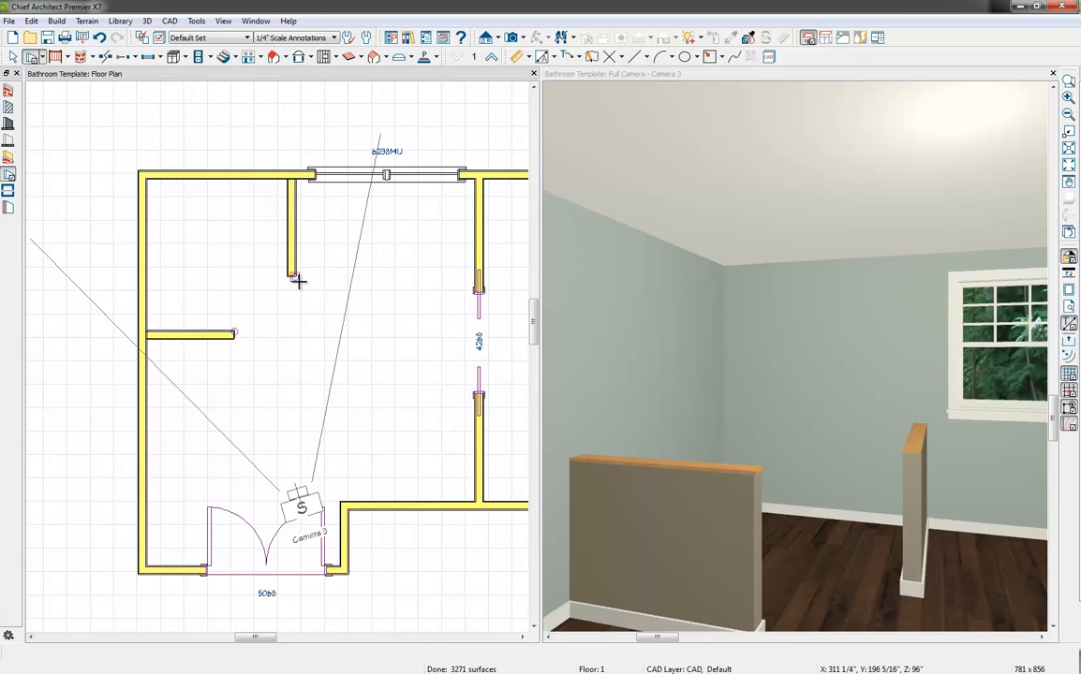
drag(292, 278, 237, 333)
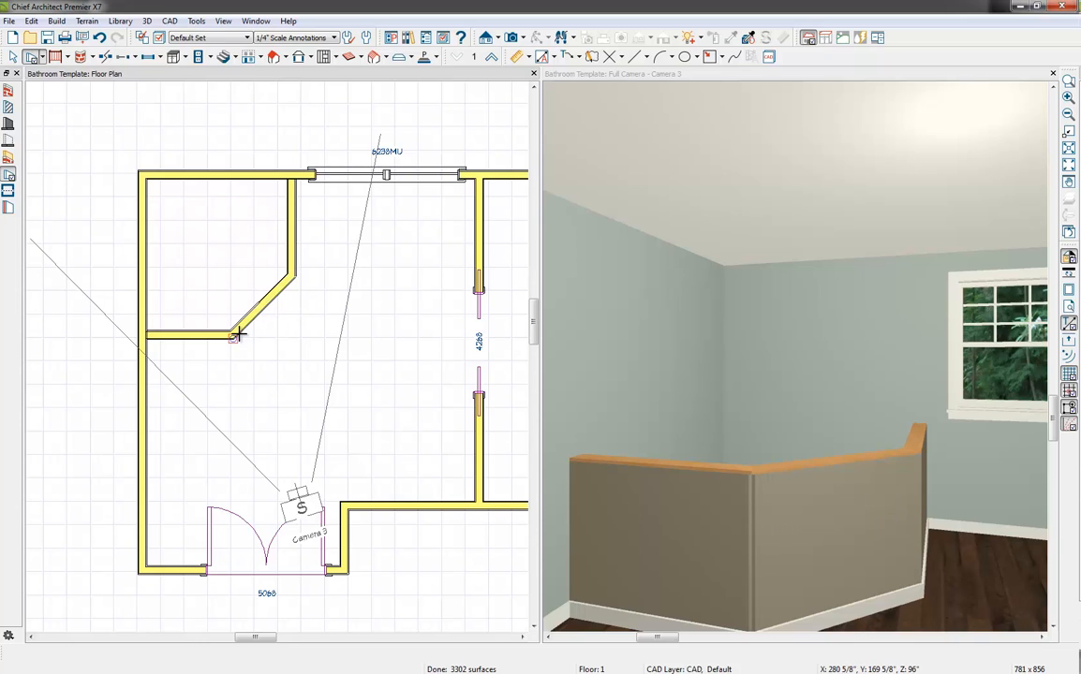
Change the wall type of all three new half-walls around the corner enclosure to Glass Shower
click(227, 259)
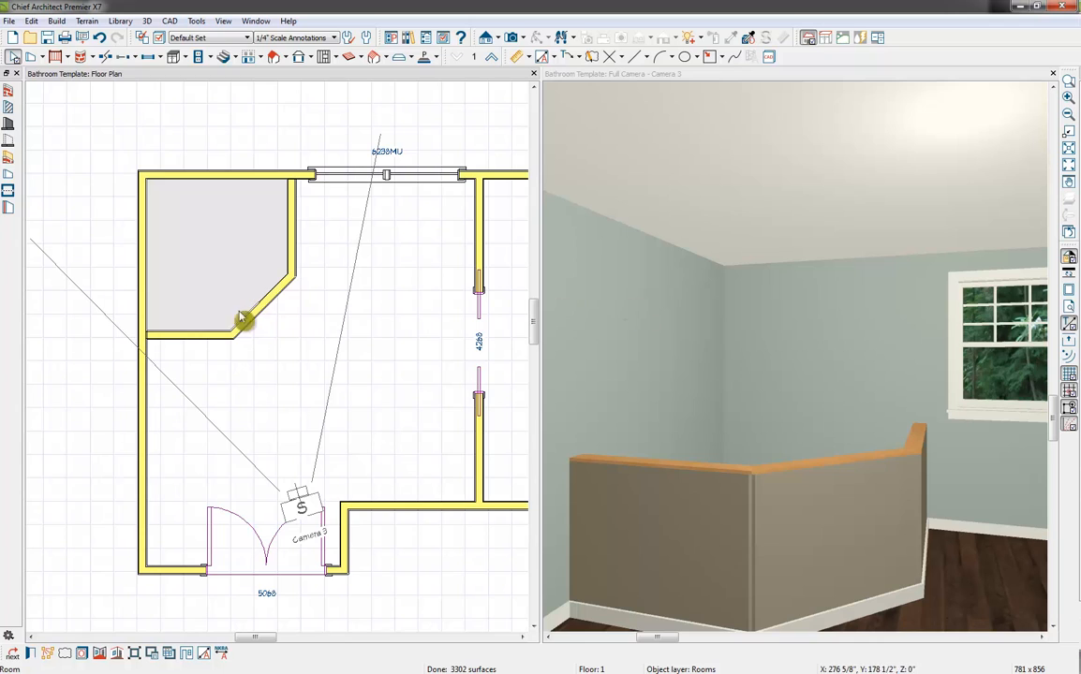
key(Escape)
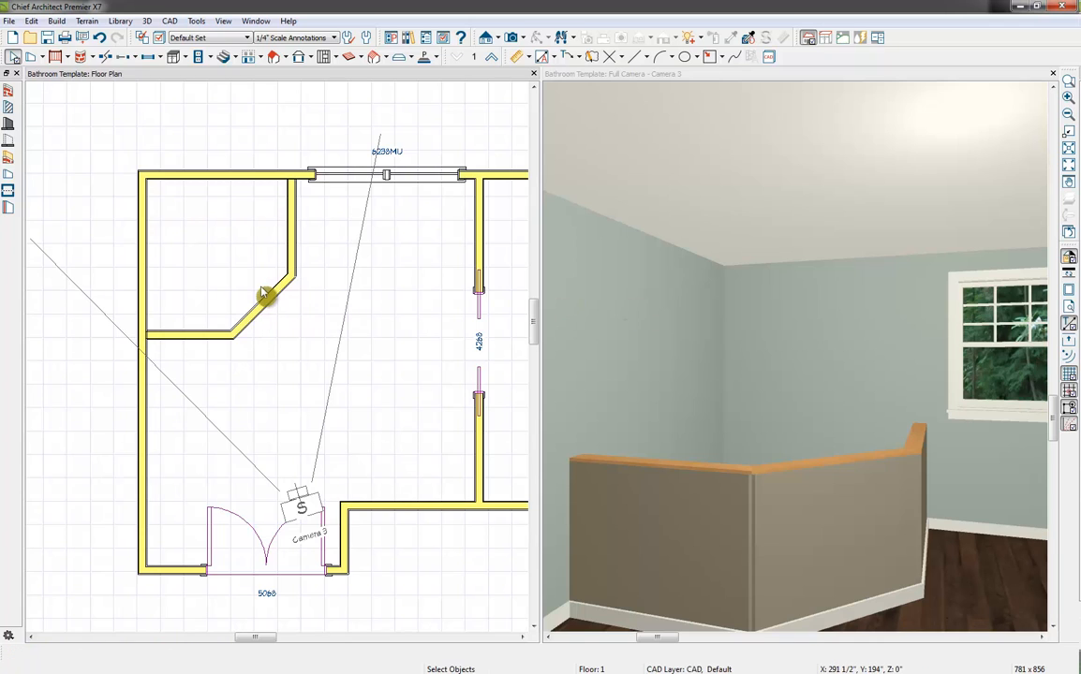
click(289, 227)
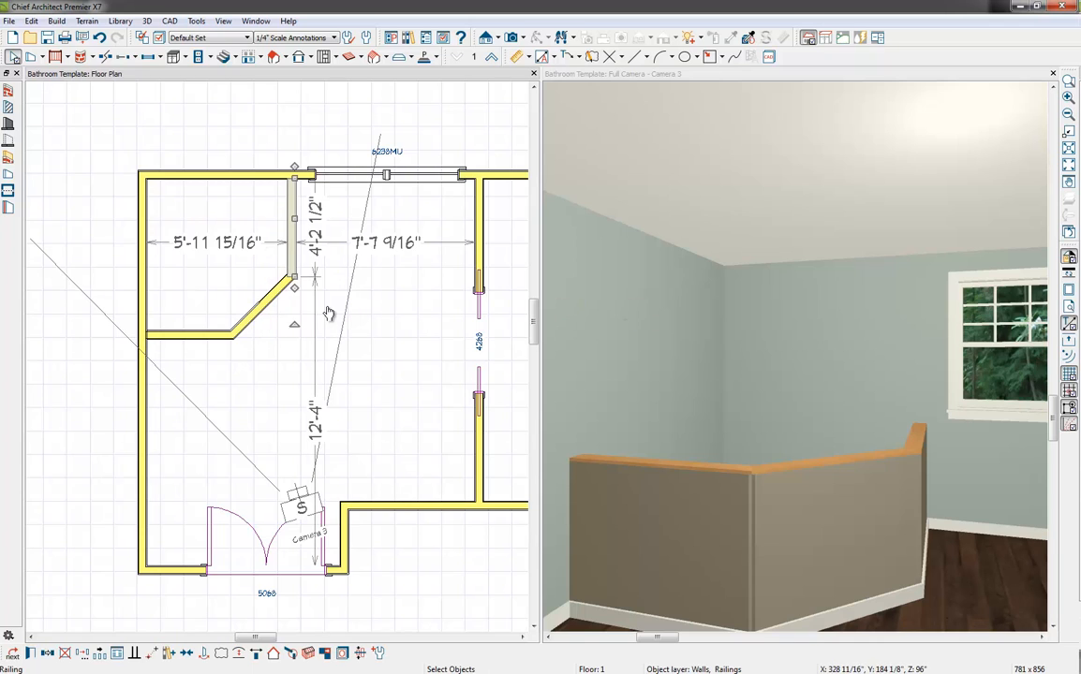
shift+click(264, 304)
shift+click(215, 334)
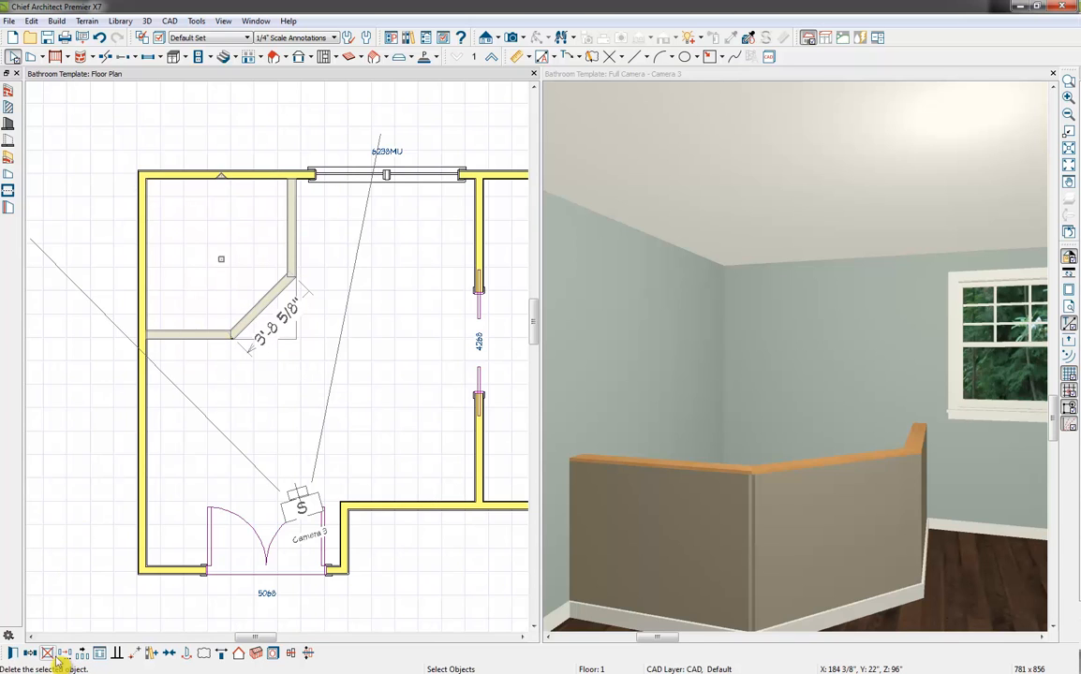
click(12, 654)
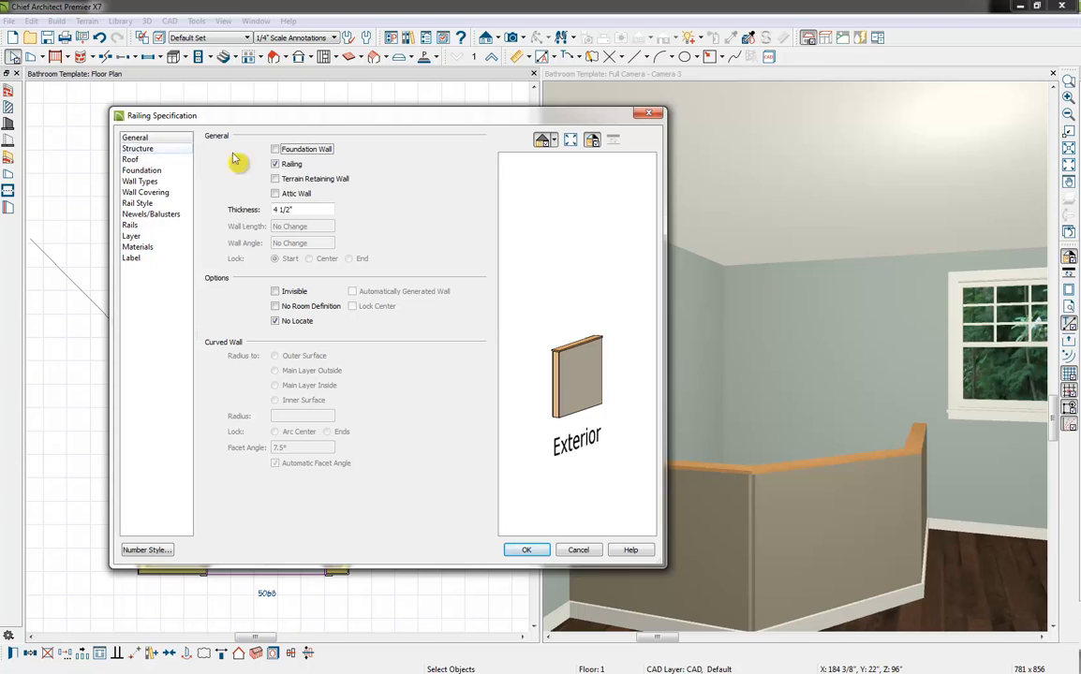
click(150, 182)
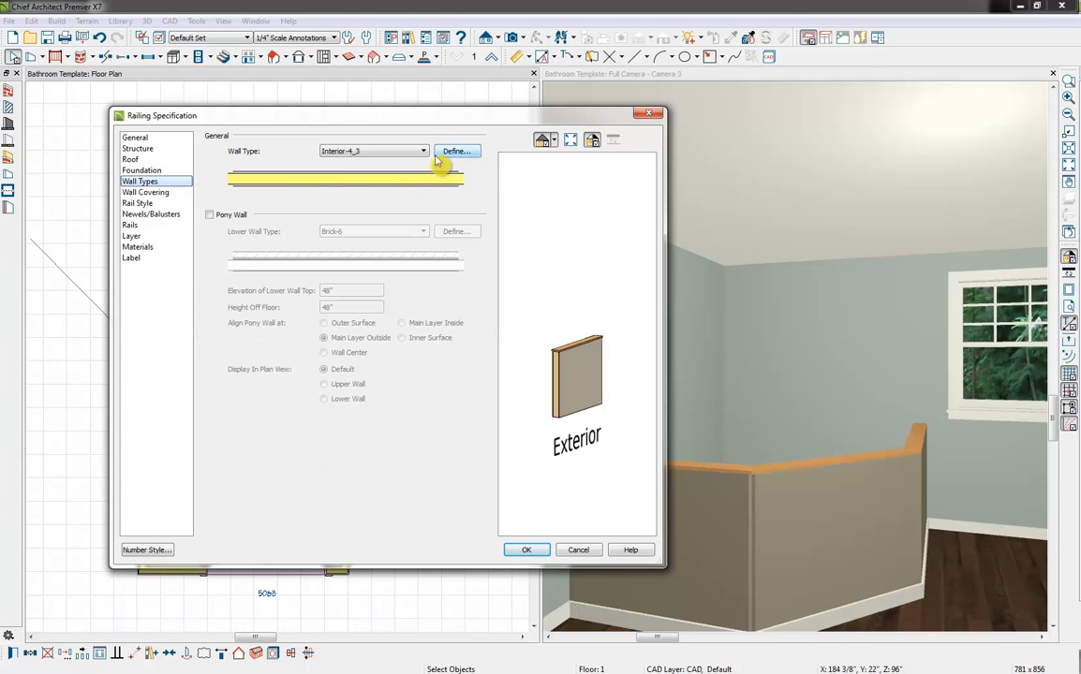
click(412, 152)
click(373, 349)
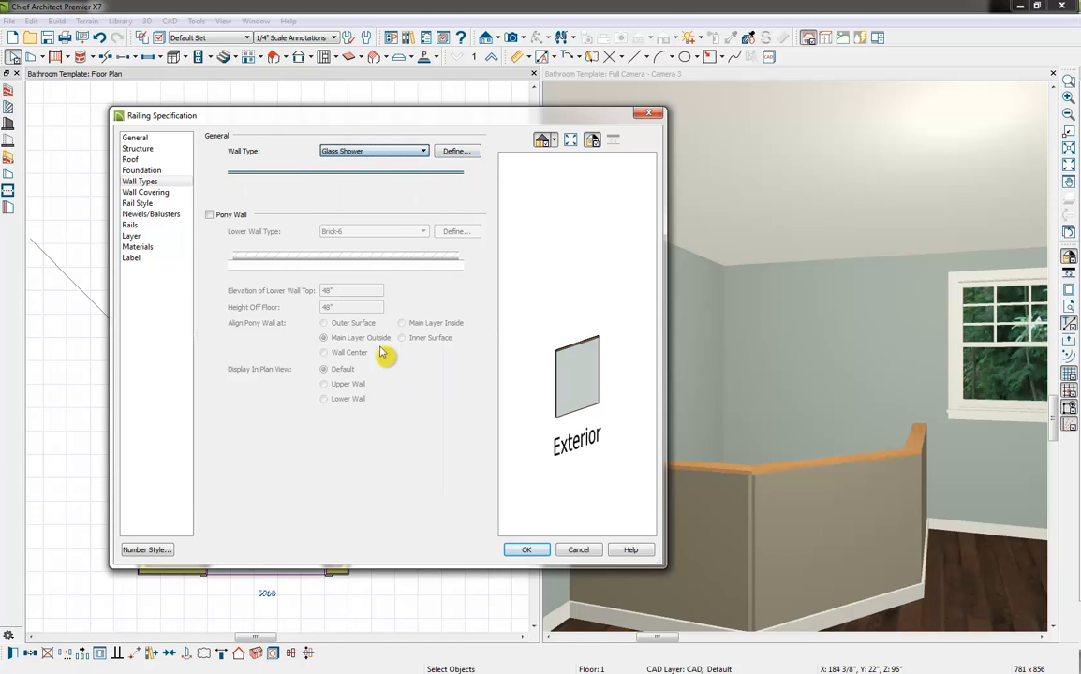
Set the railing height of the three shower walls to 96"
click(177, 215)
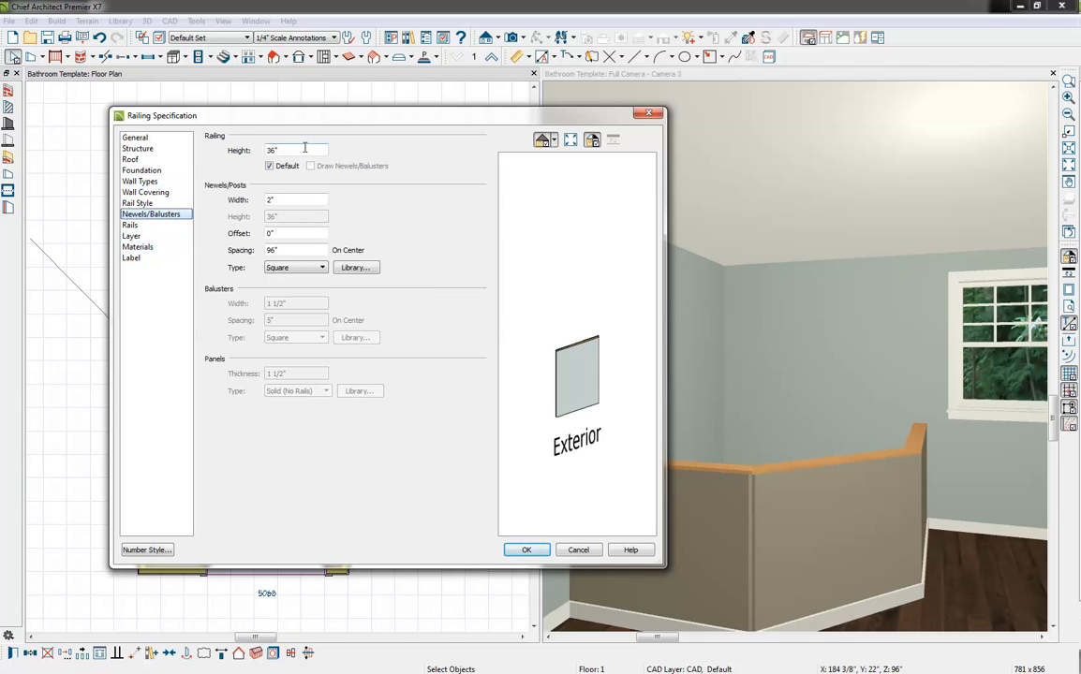
drag(304, 148, 199, 136)
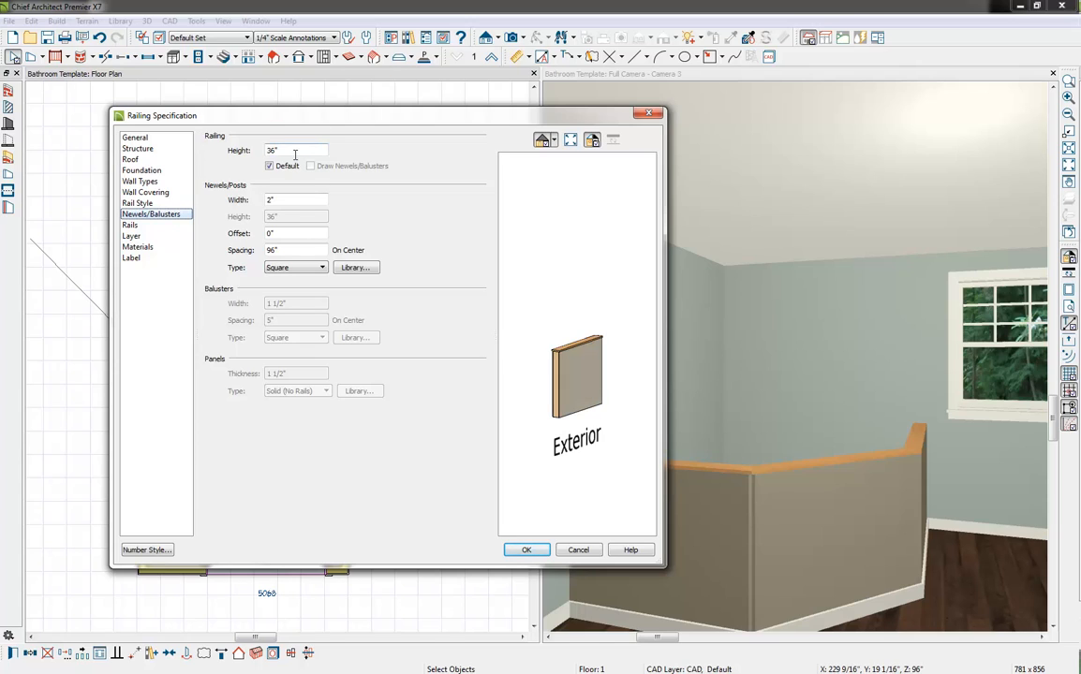
drag(295, 153, 217, 160)
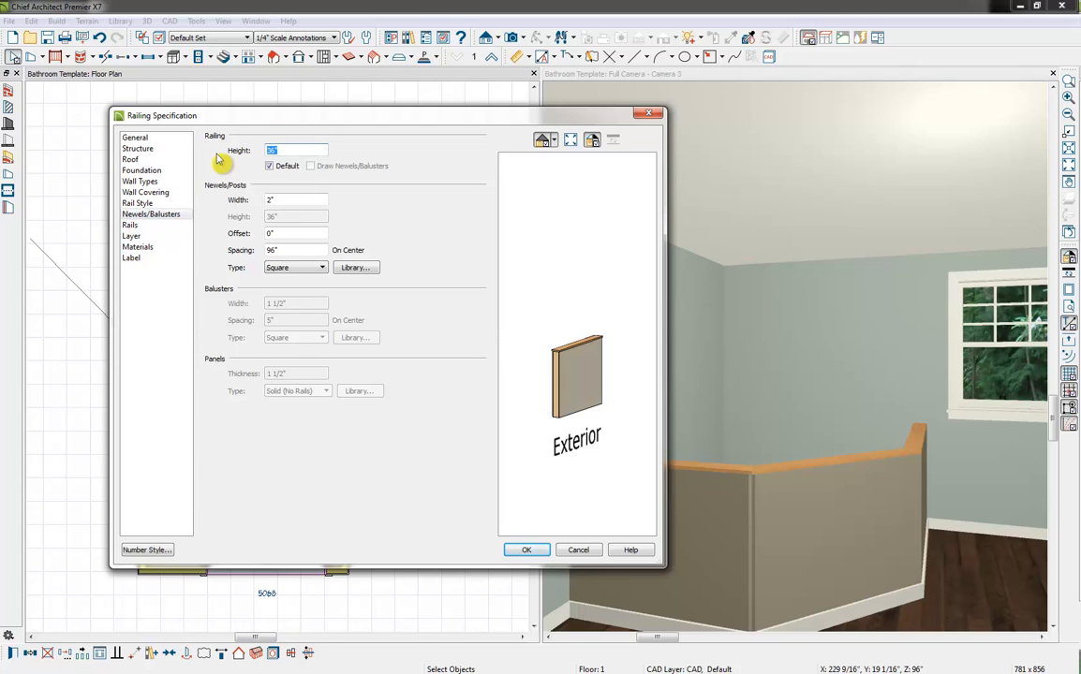
text(96)
click(143, 214)
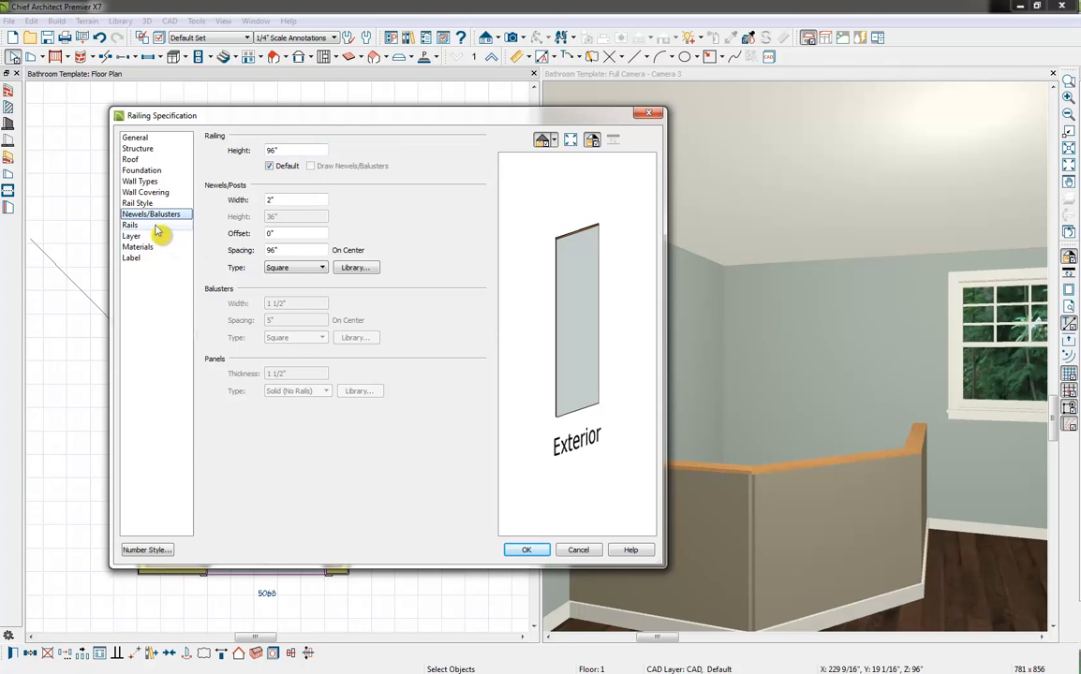
Make the three shower walls pony walls with Interior-Tile as the lower wall type, and apply the specification
click(145, 191)
click(142, 180)
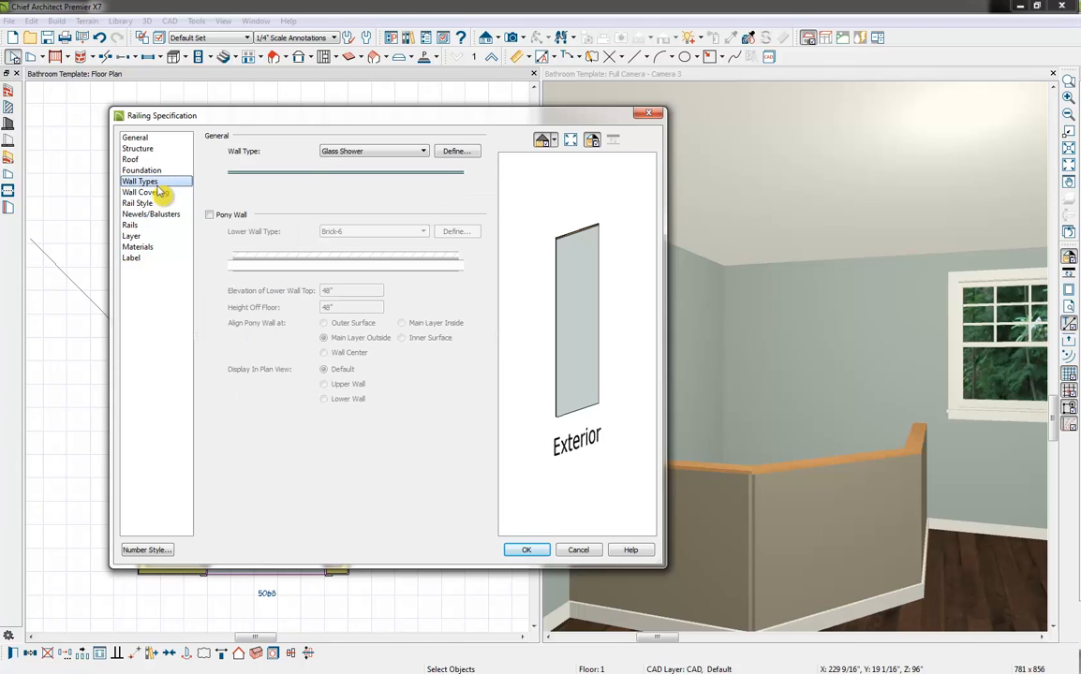
click(233, 217)
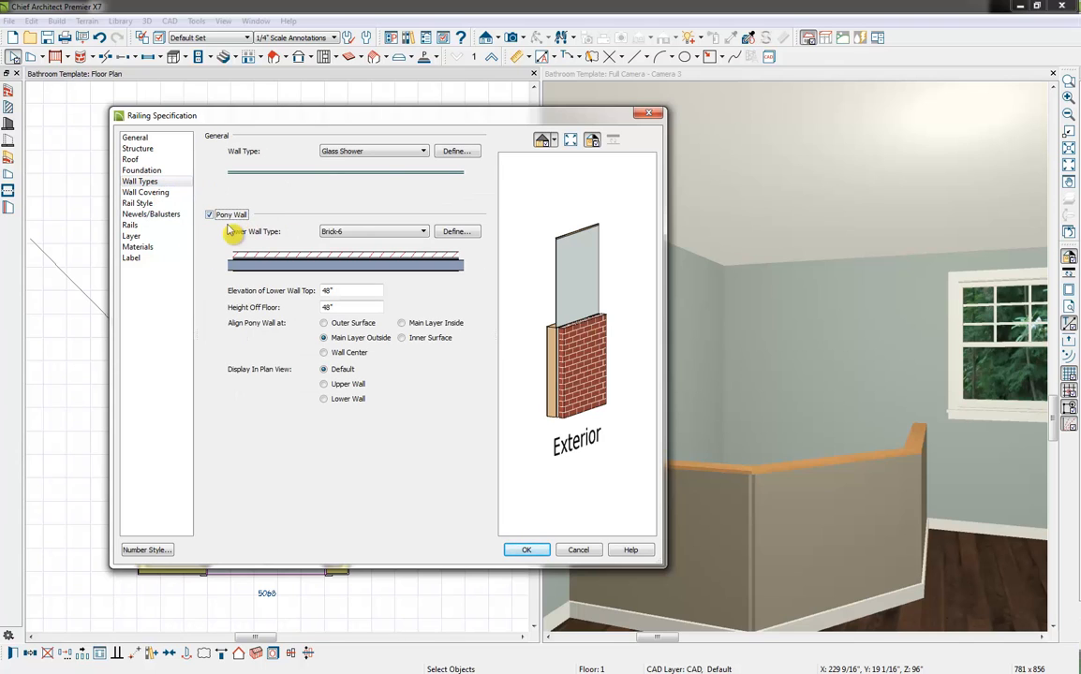
click(379, 232)
click(356, 304)
click(390, 237)
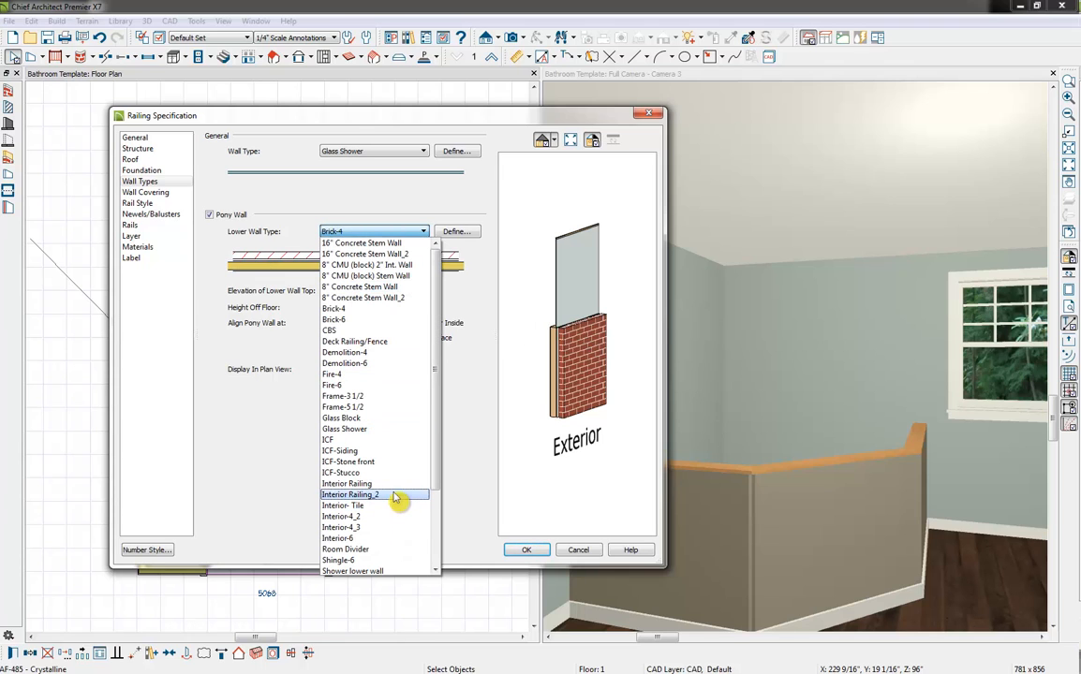
click(375, 506)
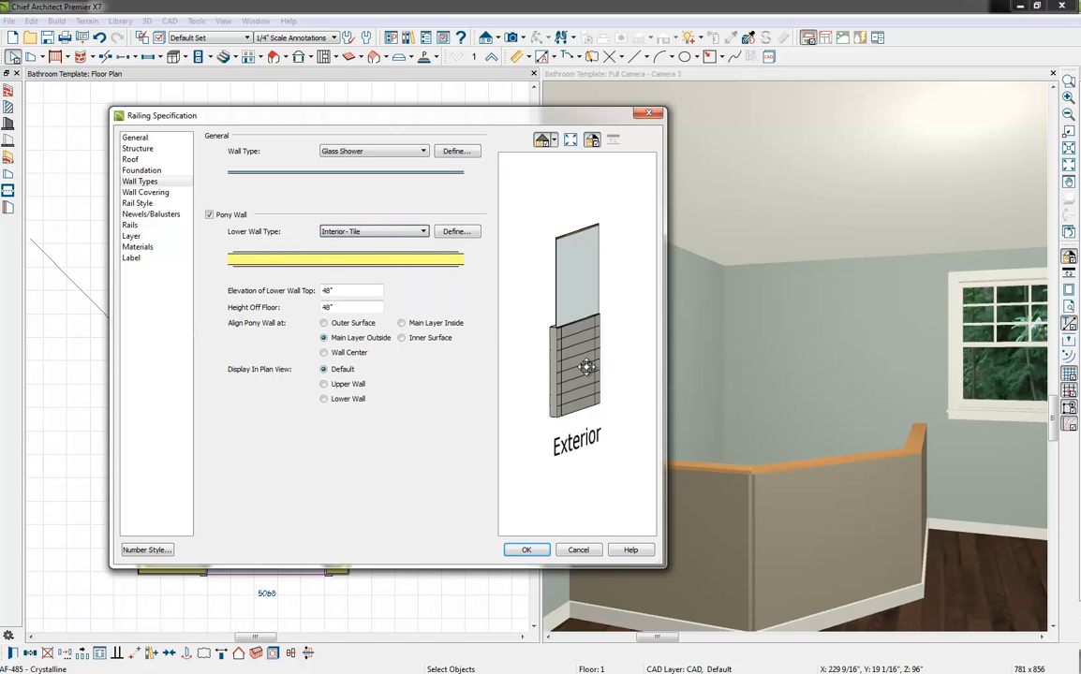
click(528, 549)
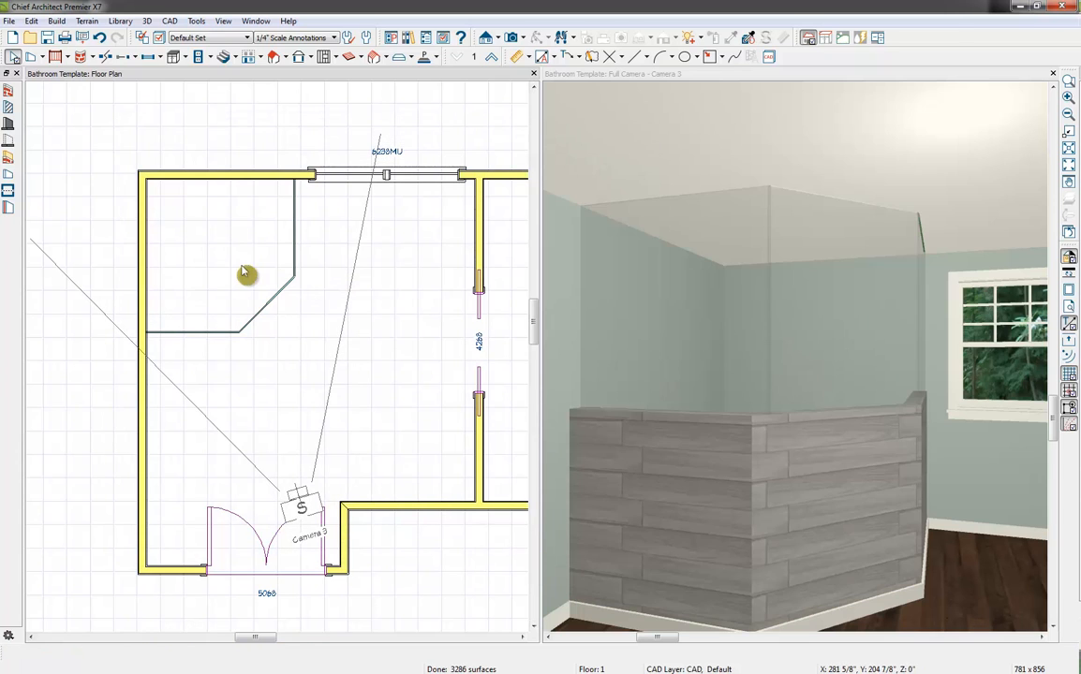
Move the diagonal shower wall inward, closer to the room corner
click(271, 309)
mouse_move(269, 307)
mouse_down()
mouse_move(258, 288)
mouse_move(263, 296)
mouse_up()
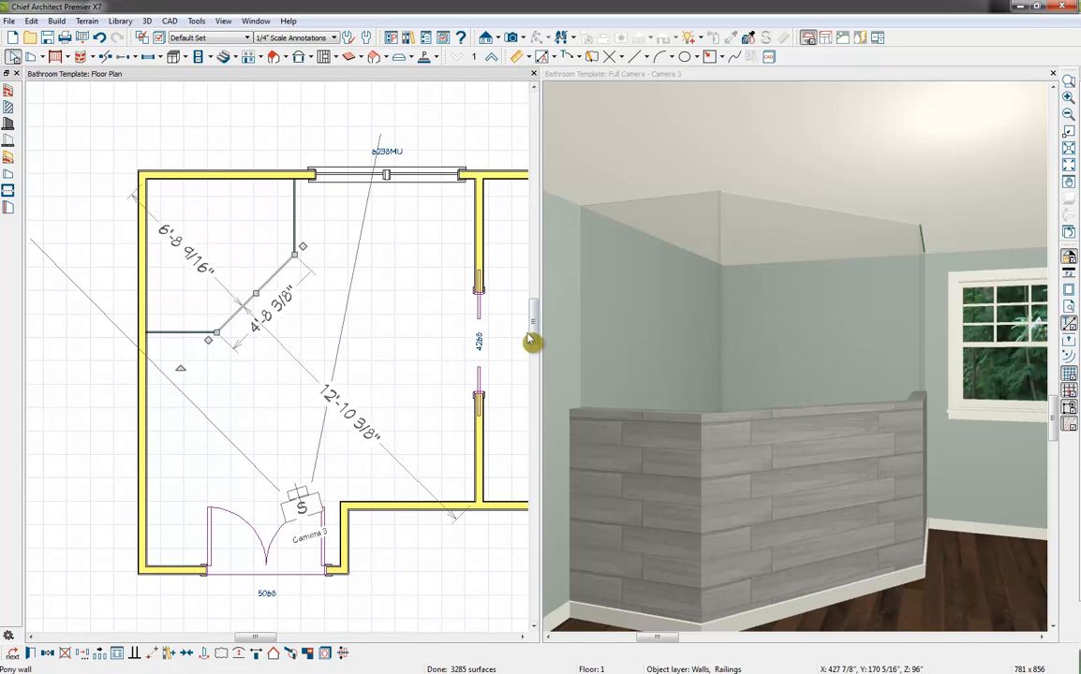
click(444, 389)
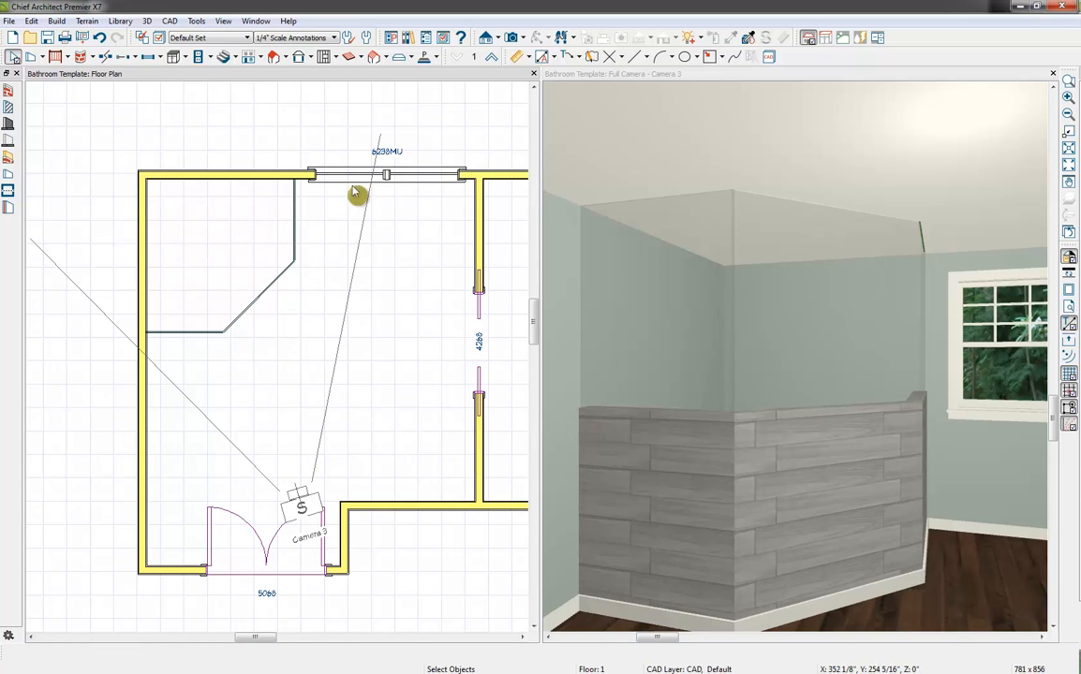
Place a hinged door at the middle of the diagonal shower wall
click(133, 59)
click(136, 60)
click(154, 81)
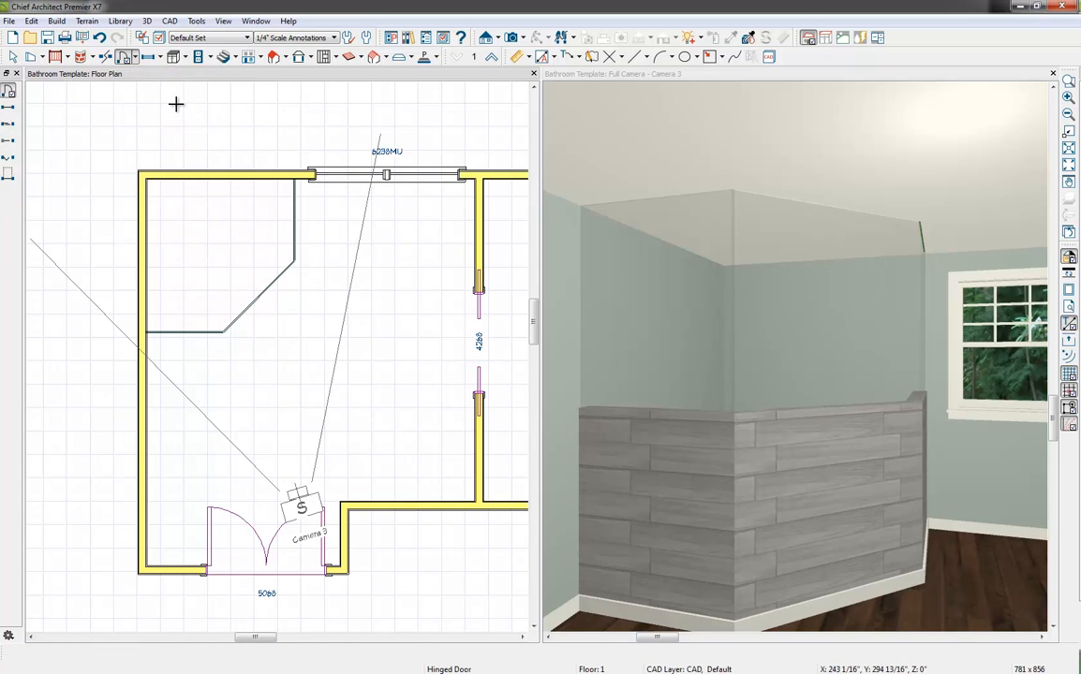
click(263, 296)
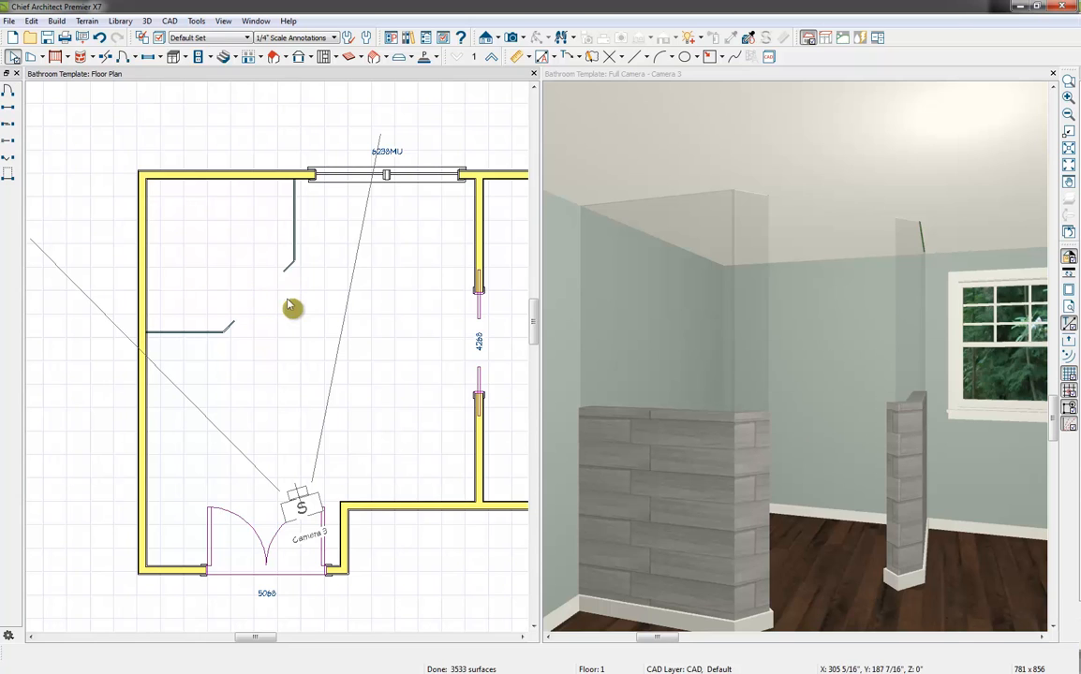
In the shower opening's specification, set the door type to Hinged and the thickness to 3/4"
click(267, 294)
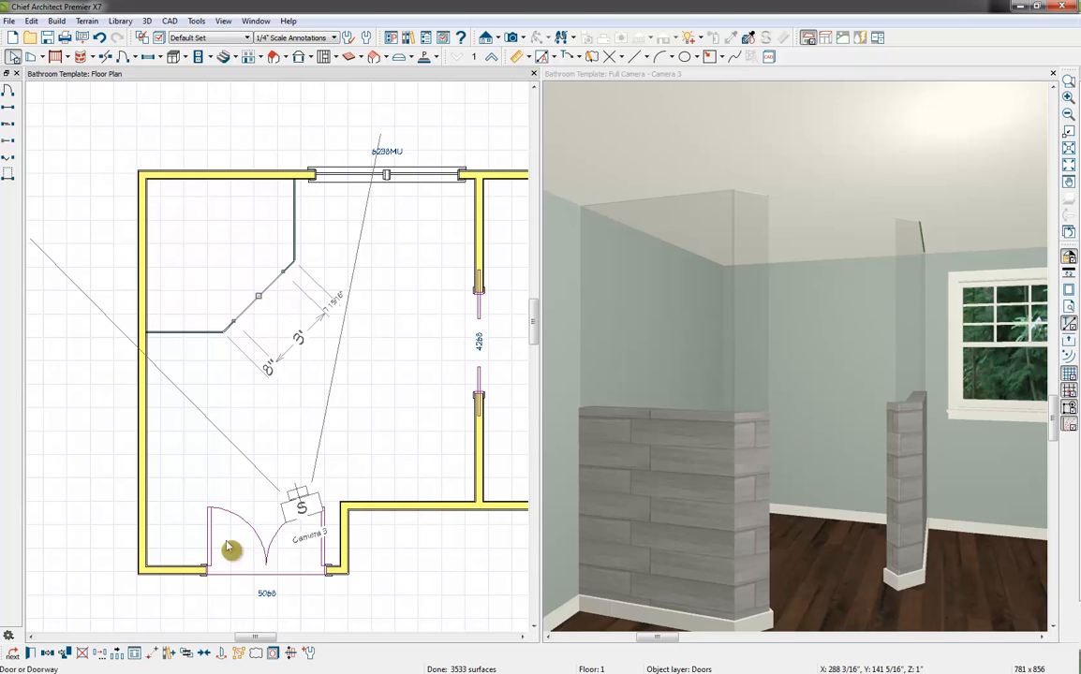
click(32, 655)
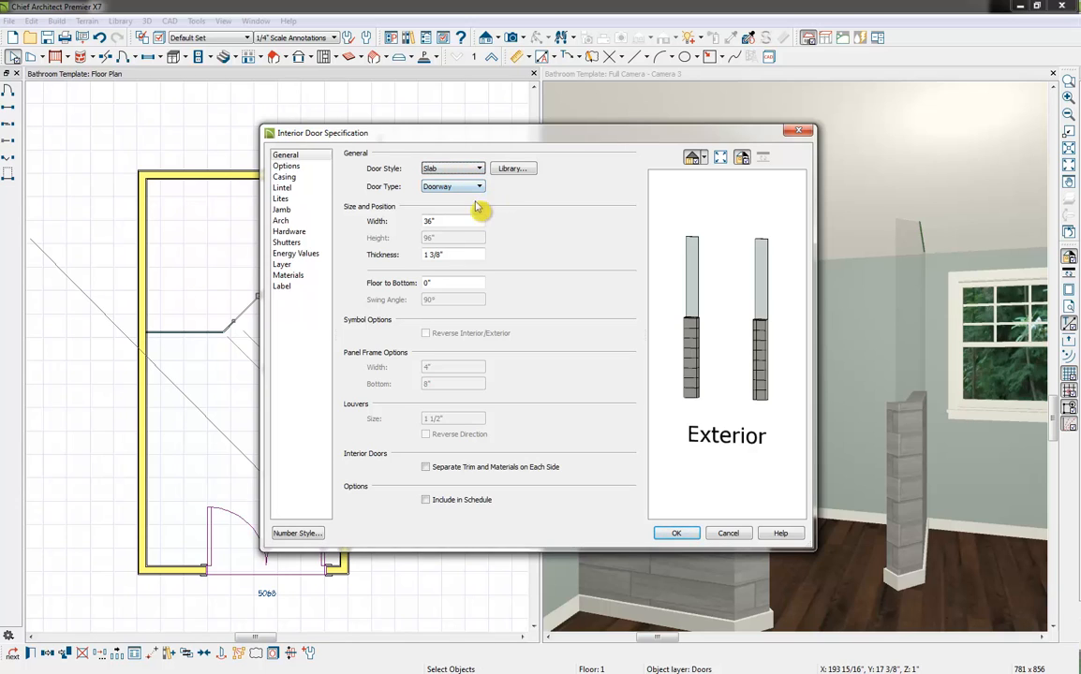
click(453, 187)
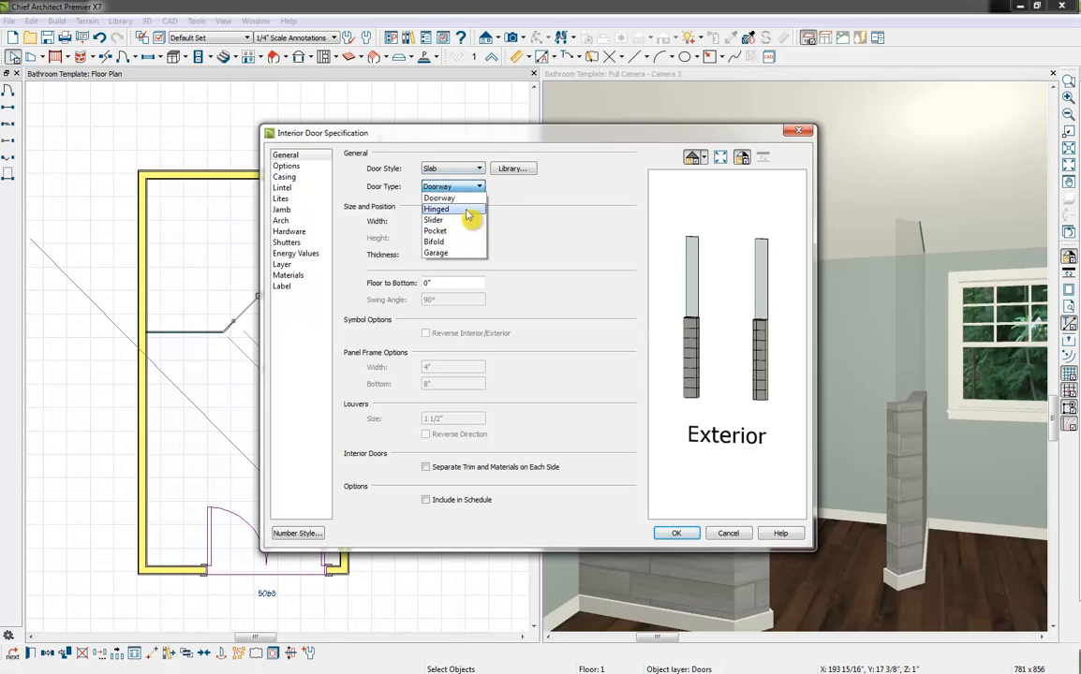
click(469, 213)
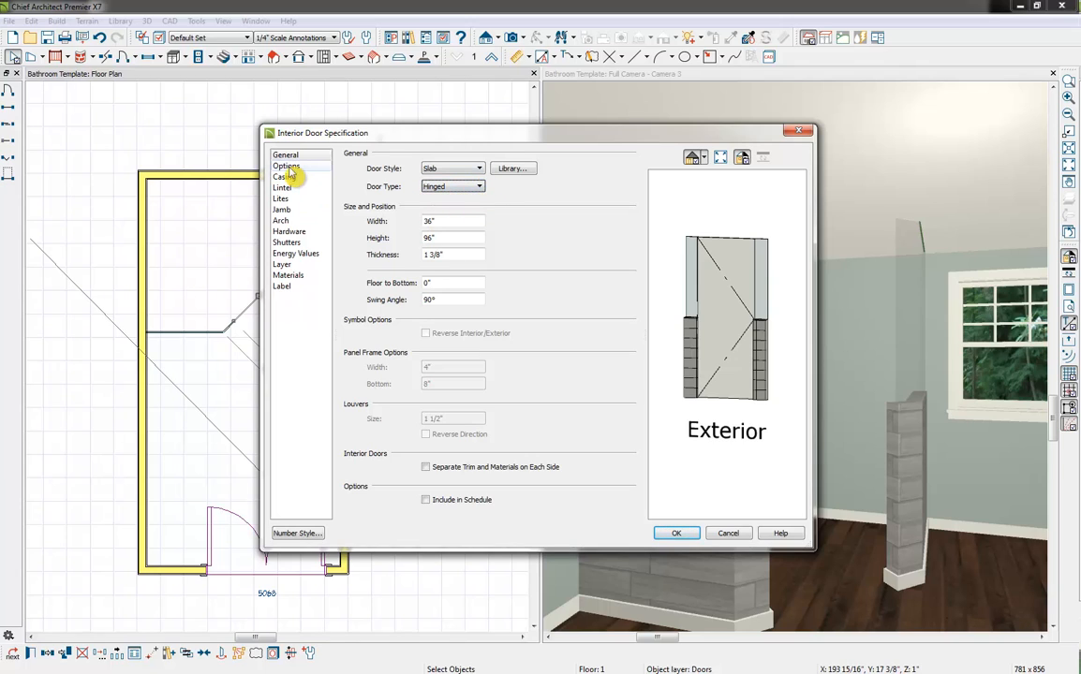
double_click(440, 255)
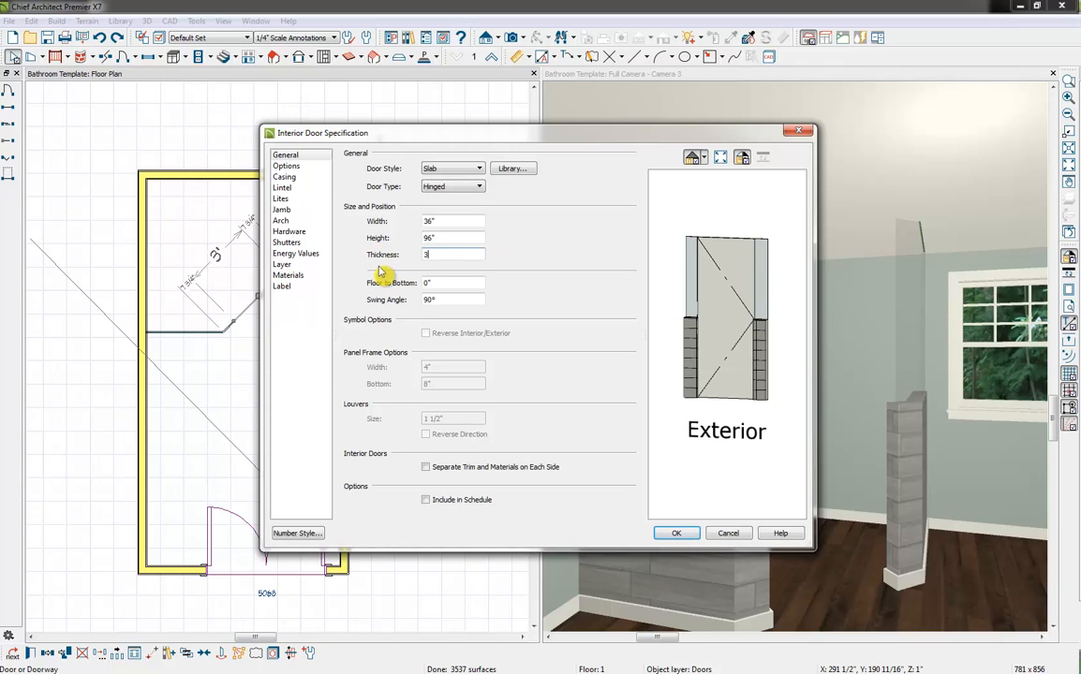
click(462, 237)
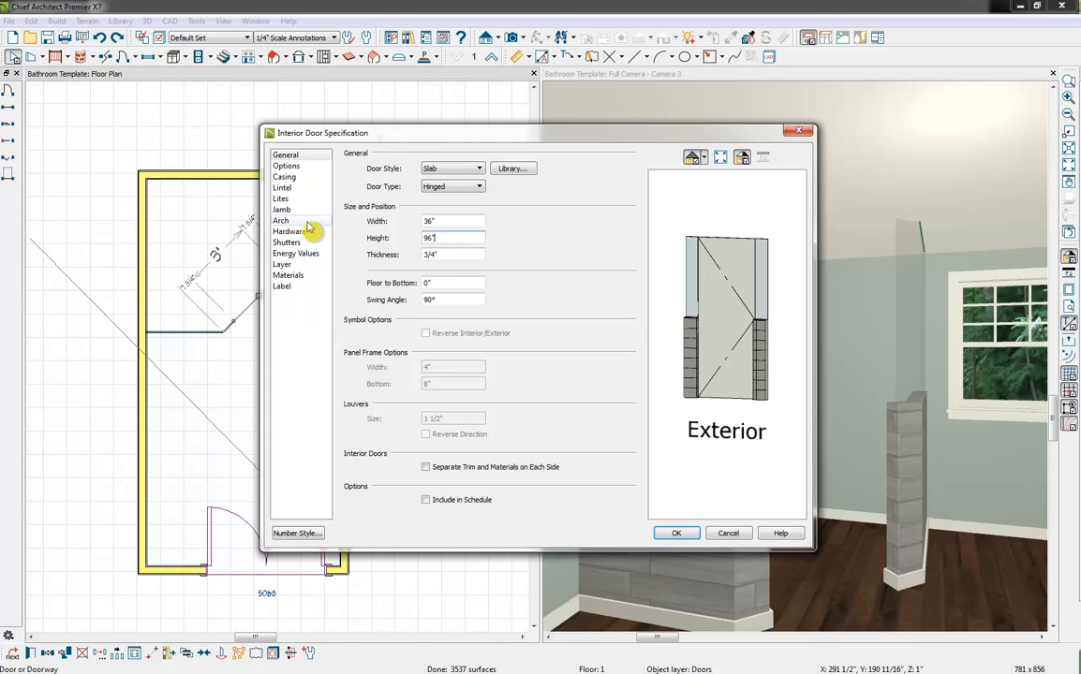
Set the shower door's interior handle to Pull Vertical Short from the bonus catalog's cabinet hardware, under Oversized Pulls
click(290, 231)
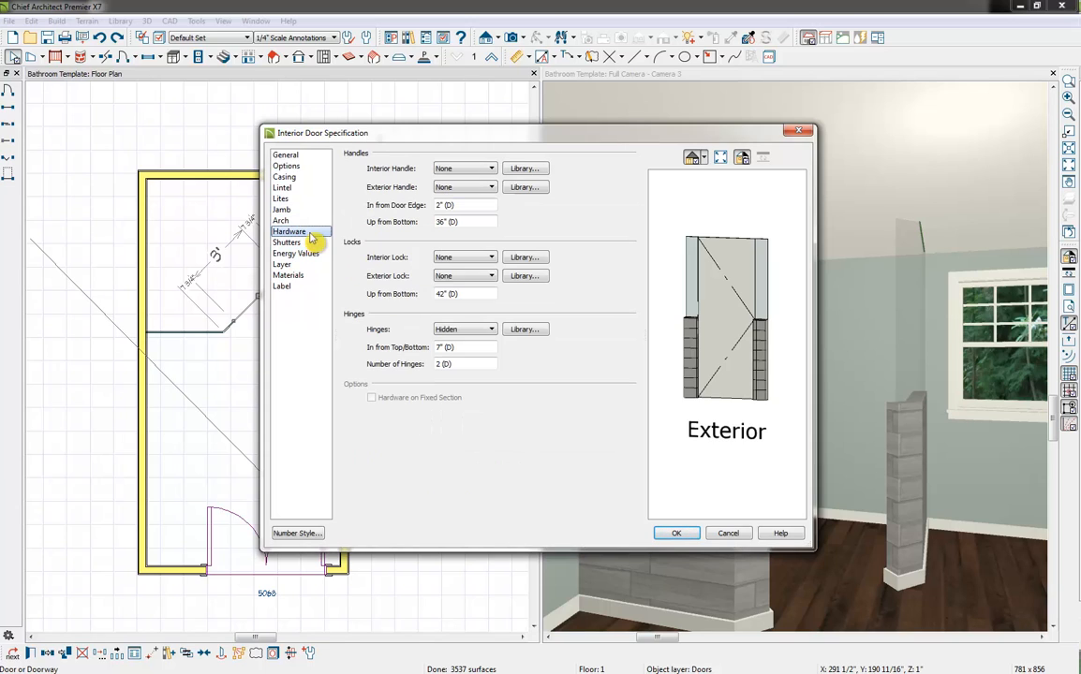
click(523, 169)
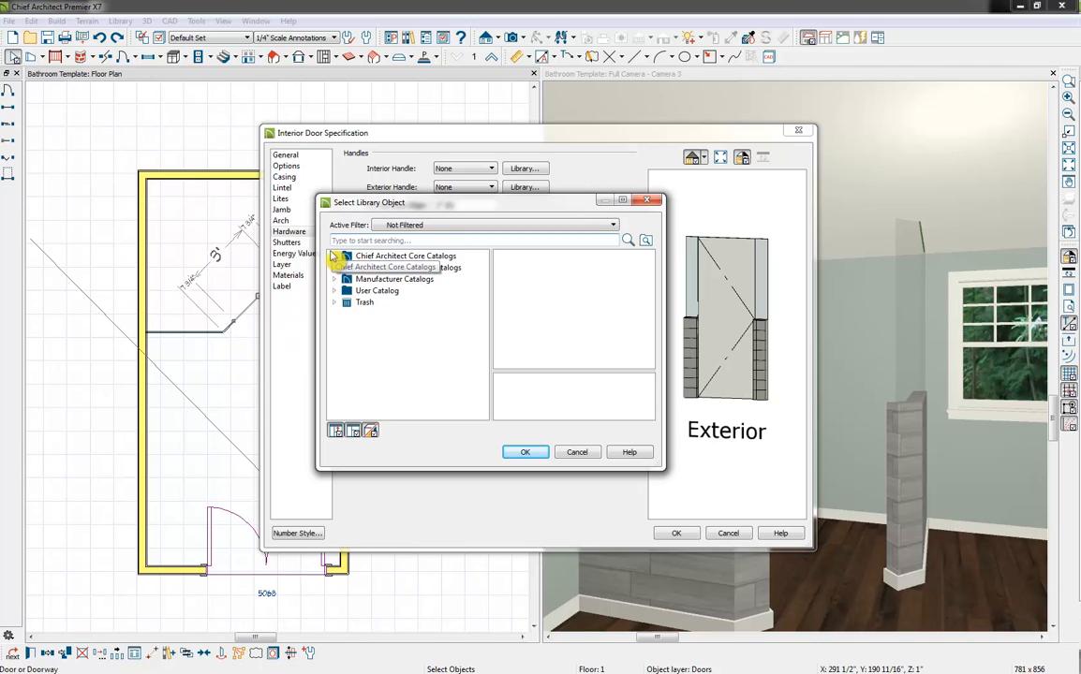
click(334, 256)
click(347, 267)
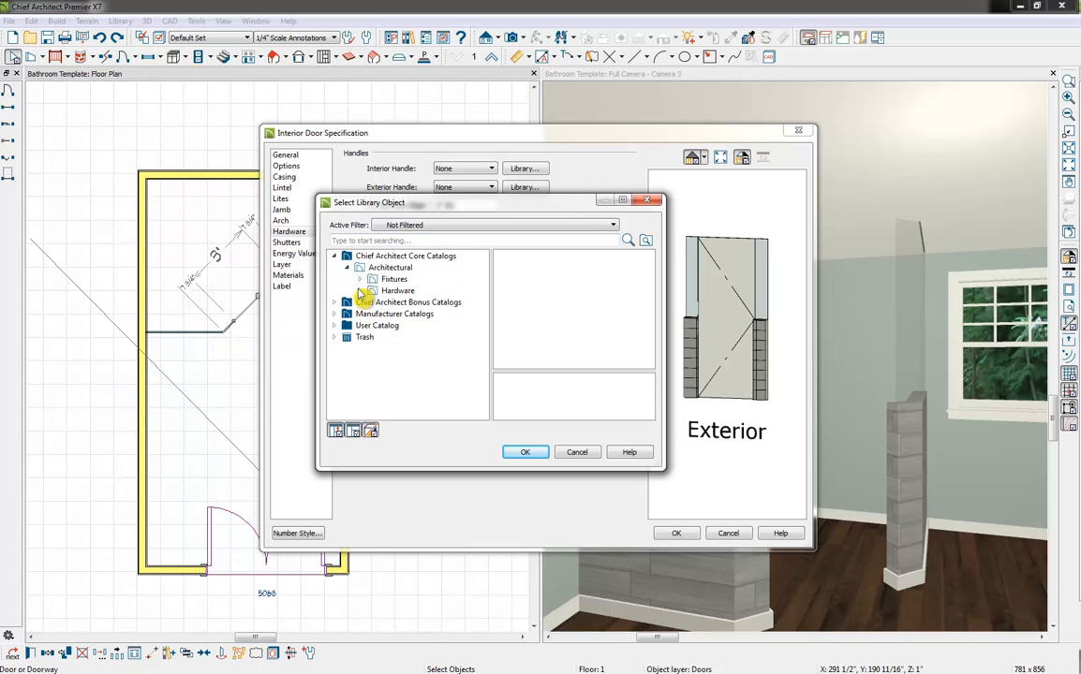
click(360, 290)
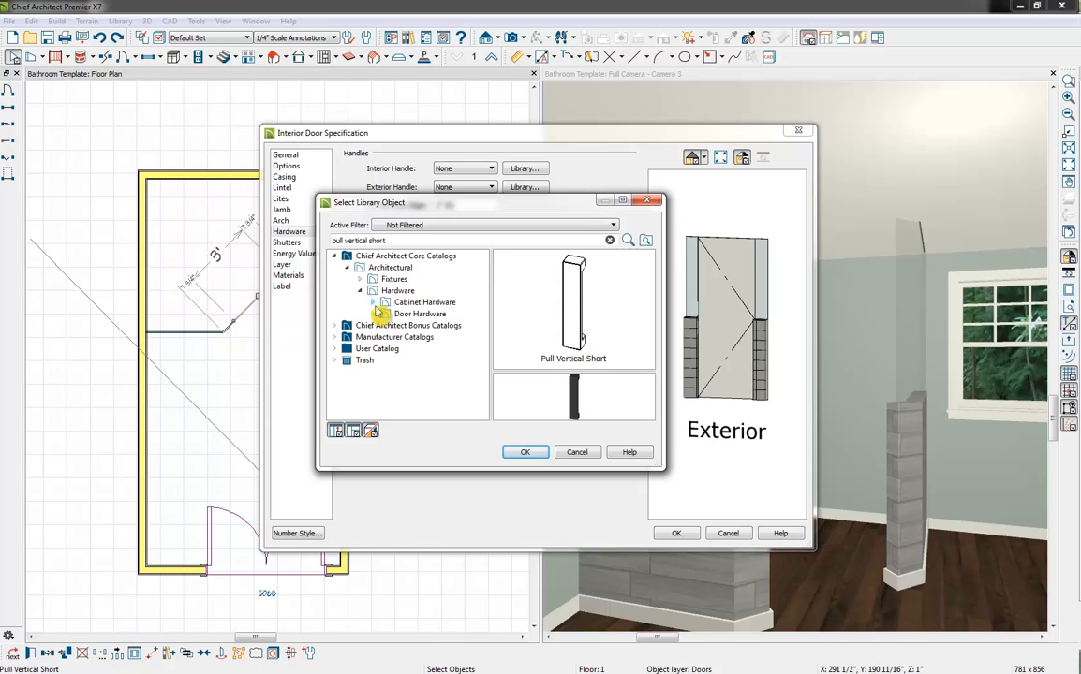
click(347, 268)
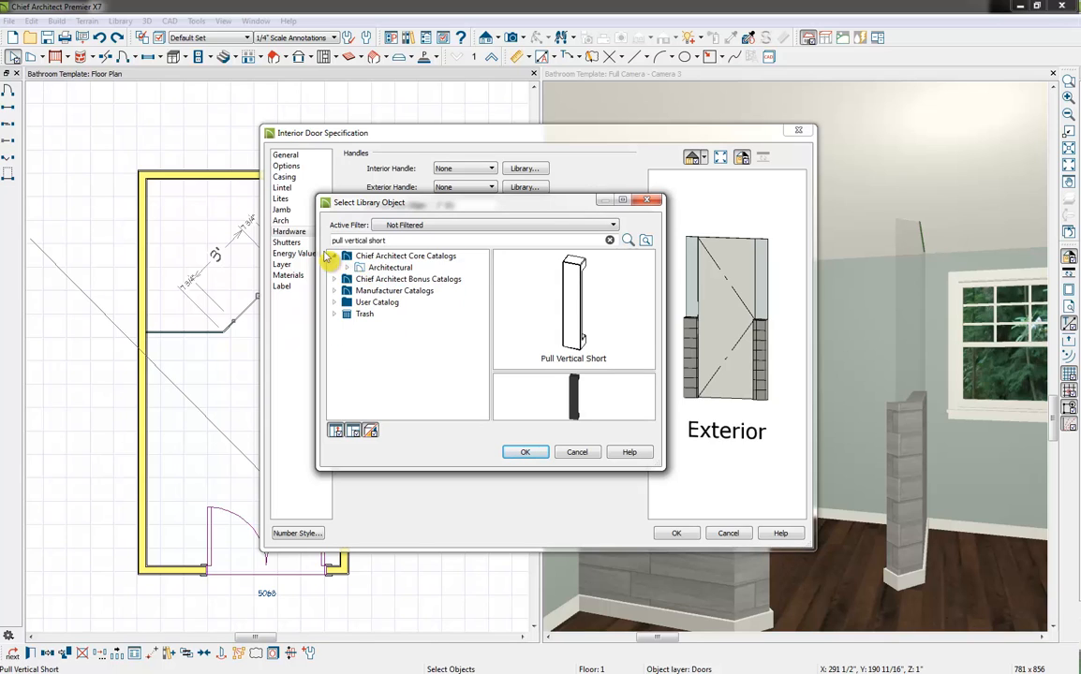
click(334, 255)
click(335, 267)
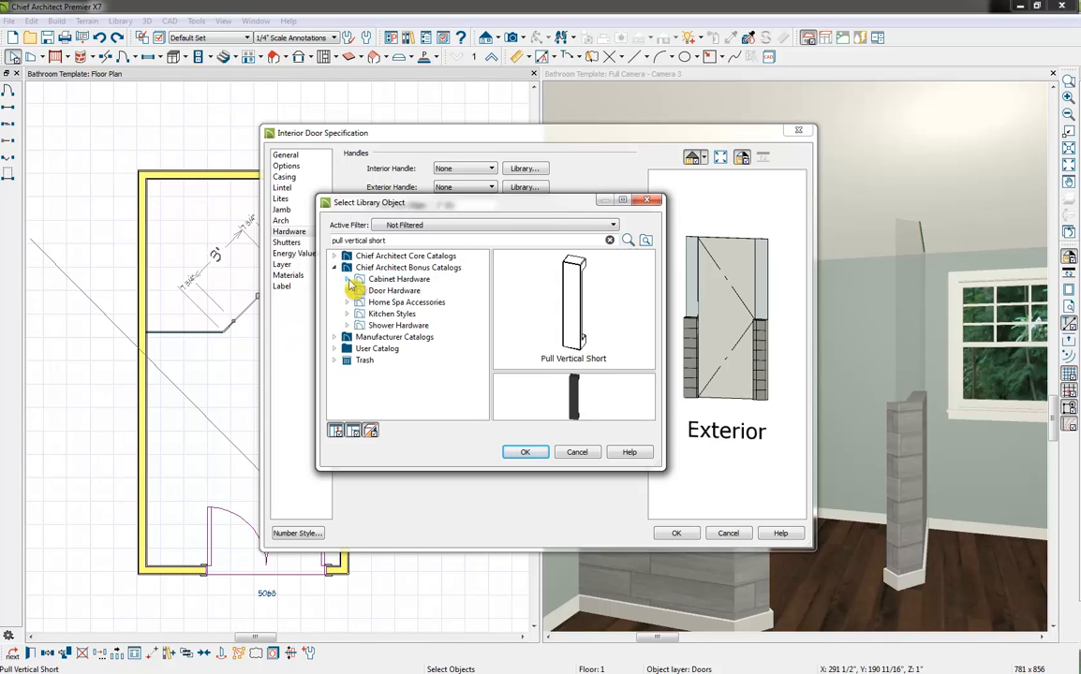
click(348, 279)
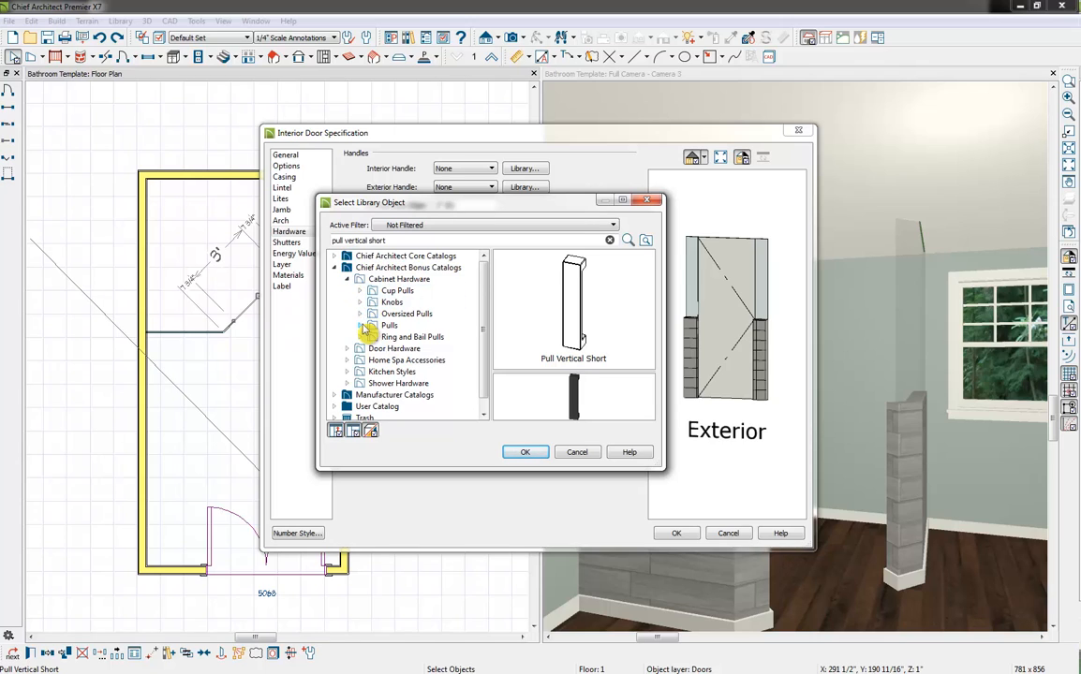
click(360, 326)
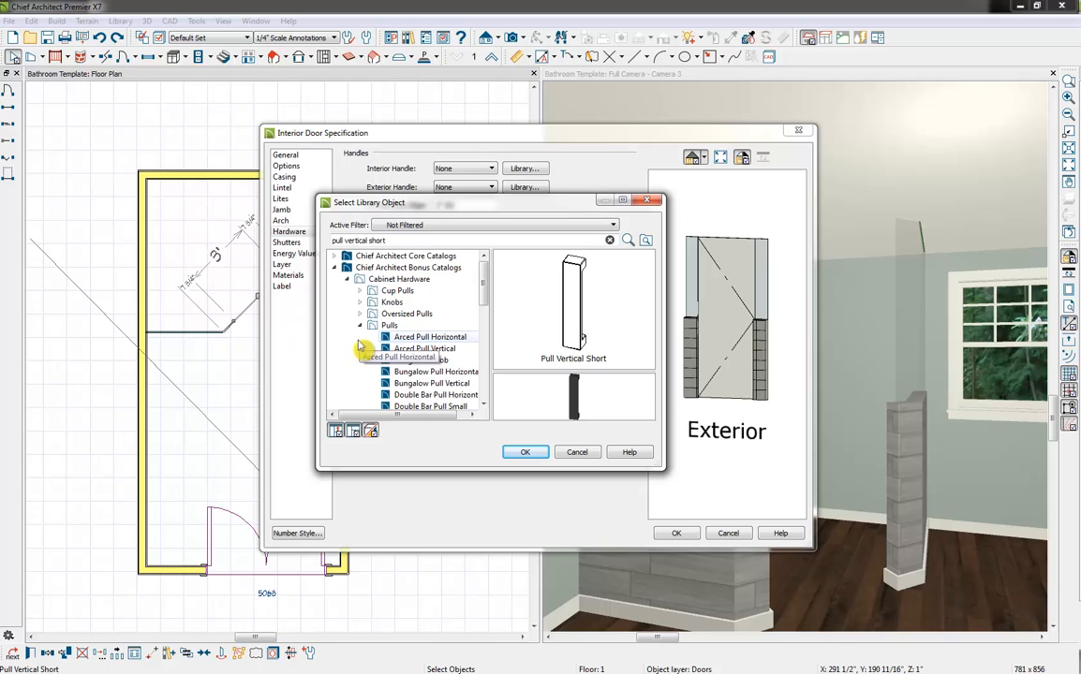
click(359, 314)
scroll(462, 362, down, 2)
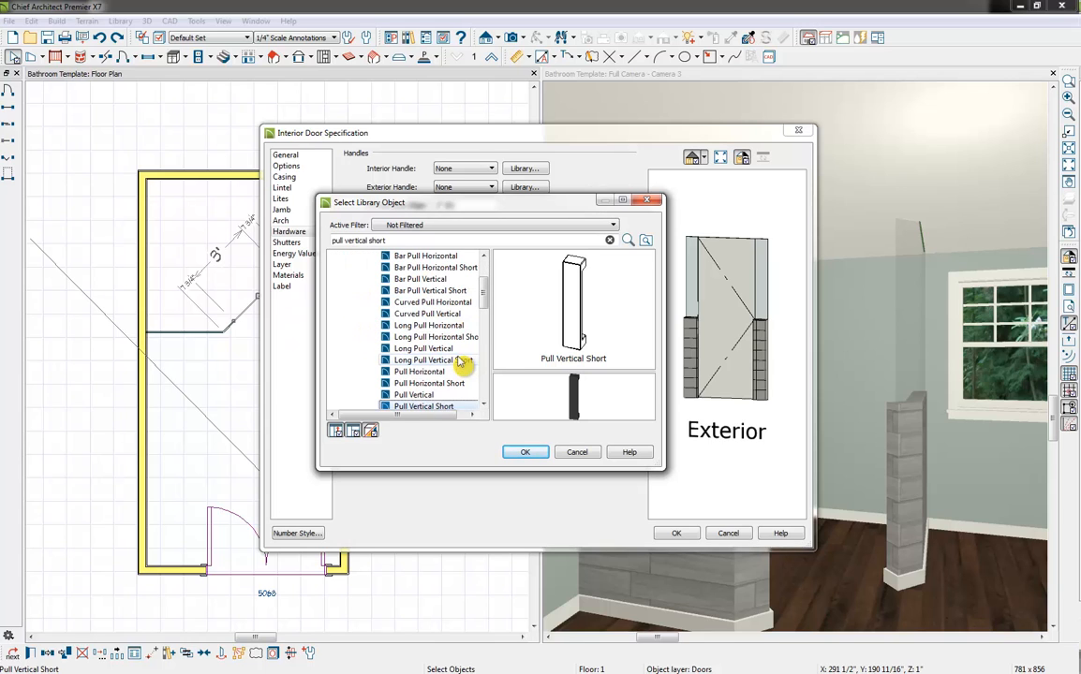
click(525, 453)
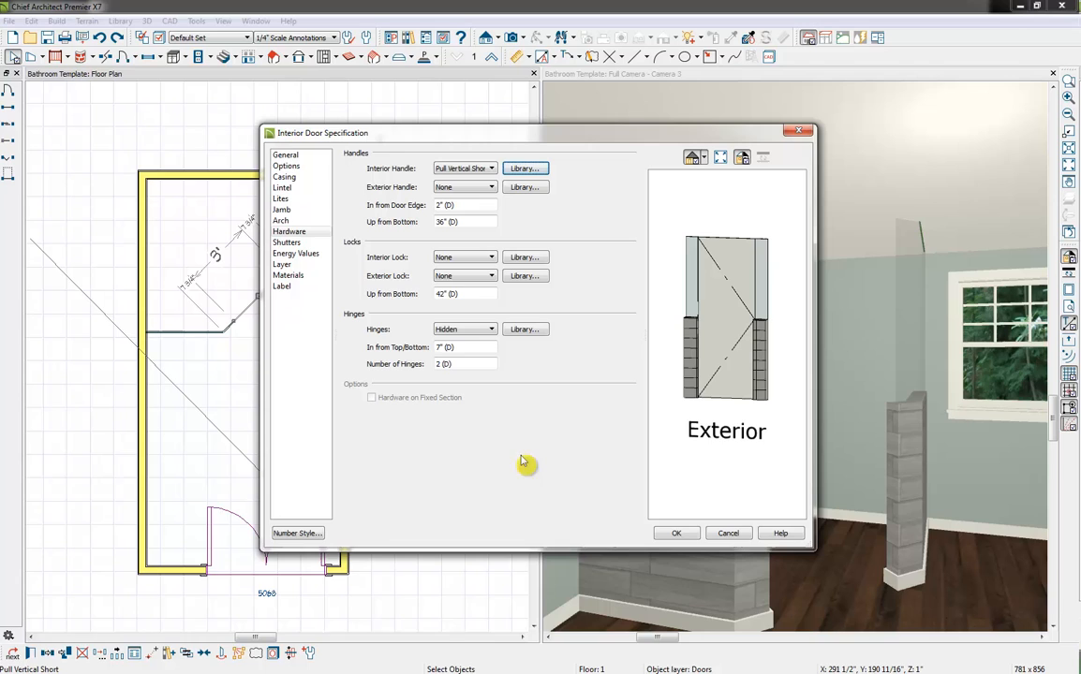
Set the exterior handle to Pull Vertical Short as well, and place the handles 42" up from the bottom
click(522, 187)
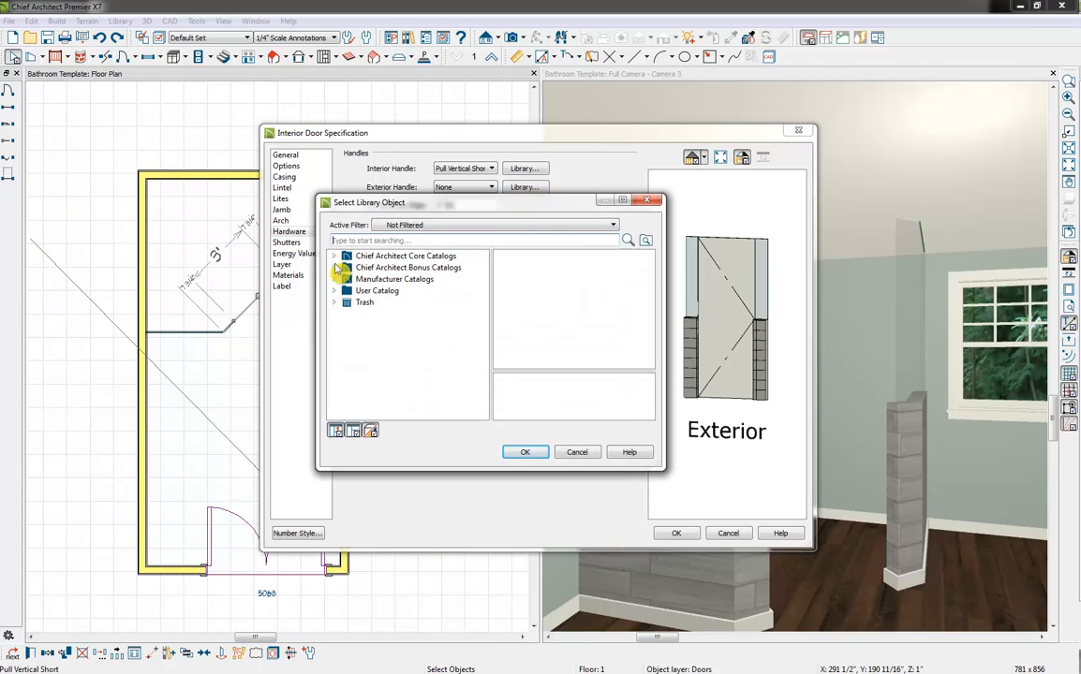
click(335, 268)
click(346, 280)
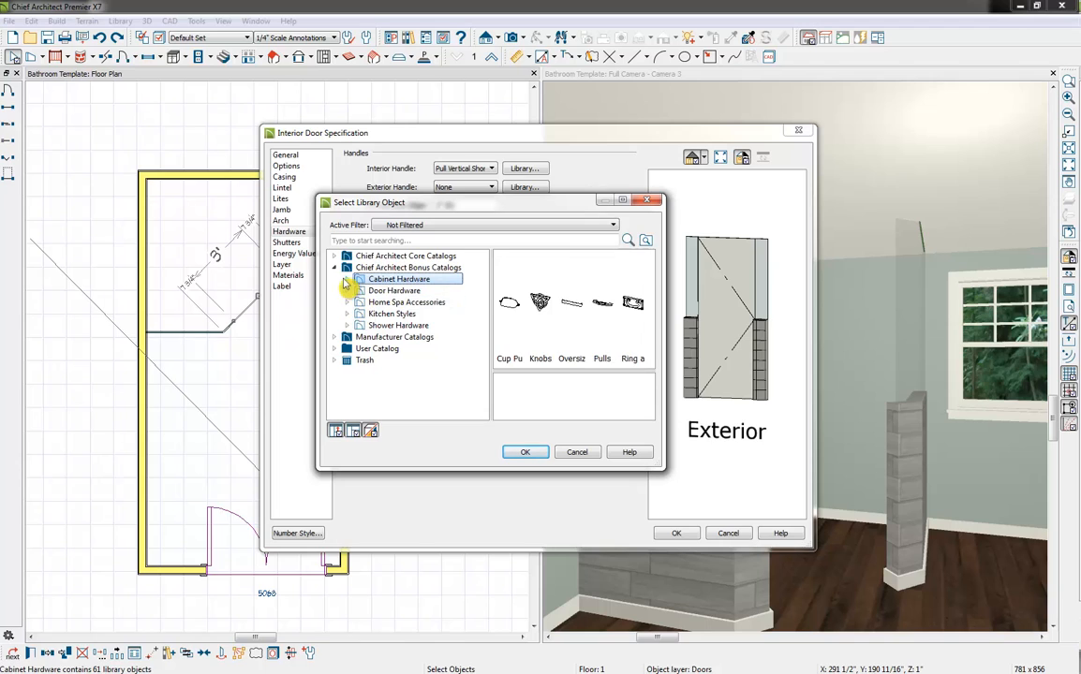
click(346, 280)
click(359, 314)
click(445, 406)
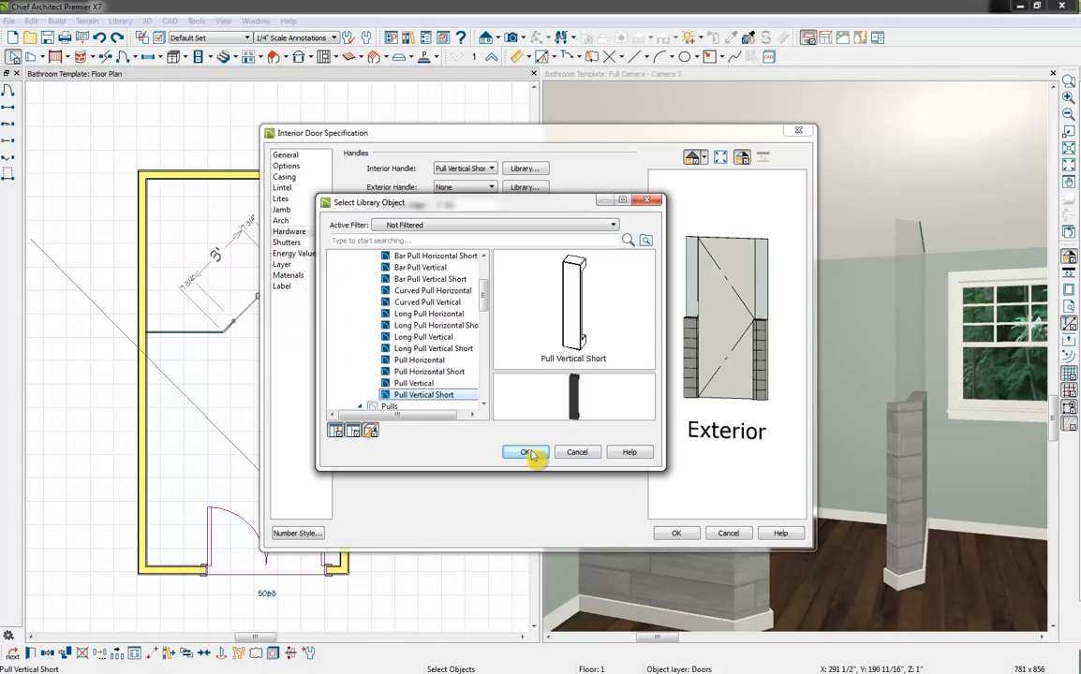
click(528, 453)
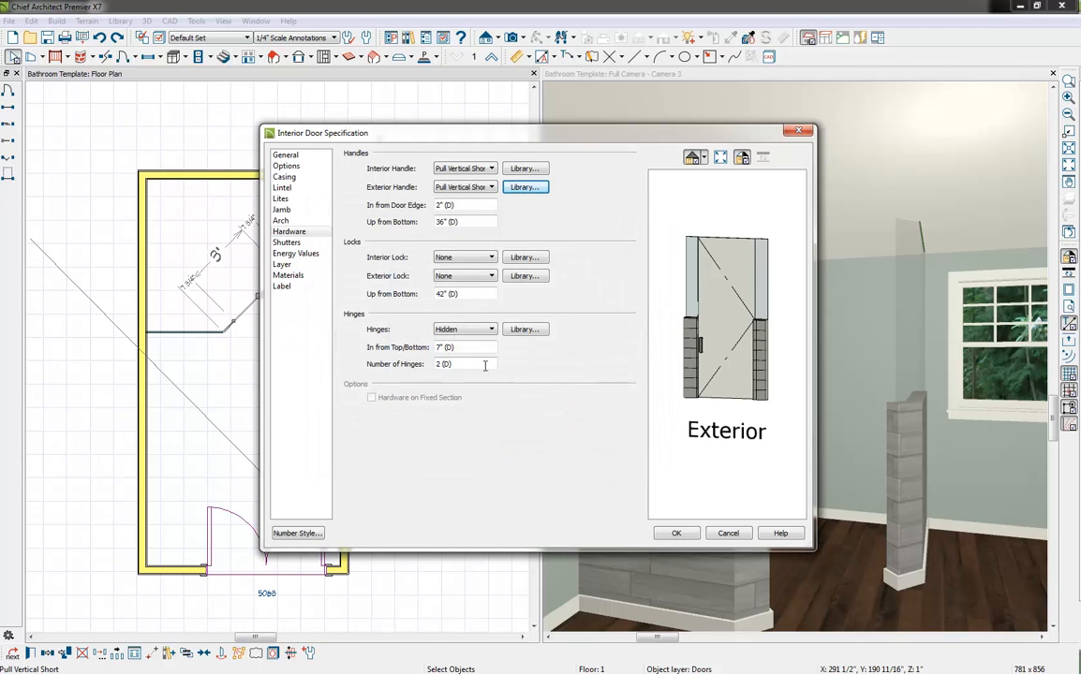
click(470, 222)
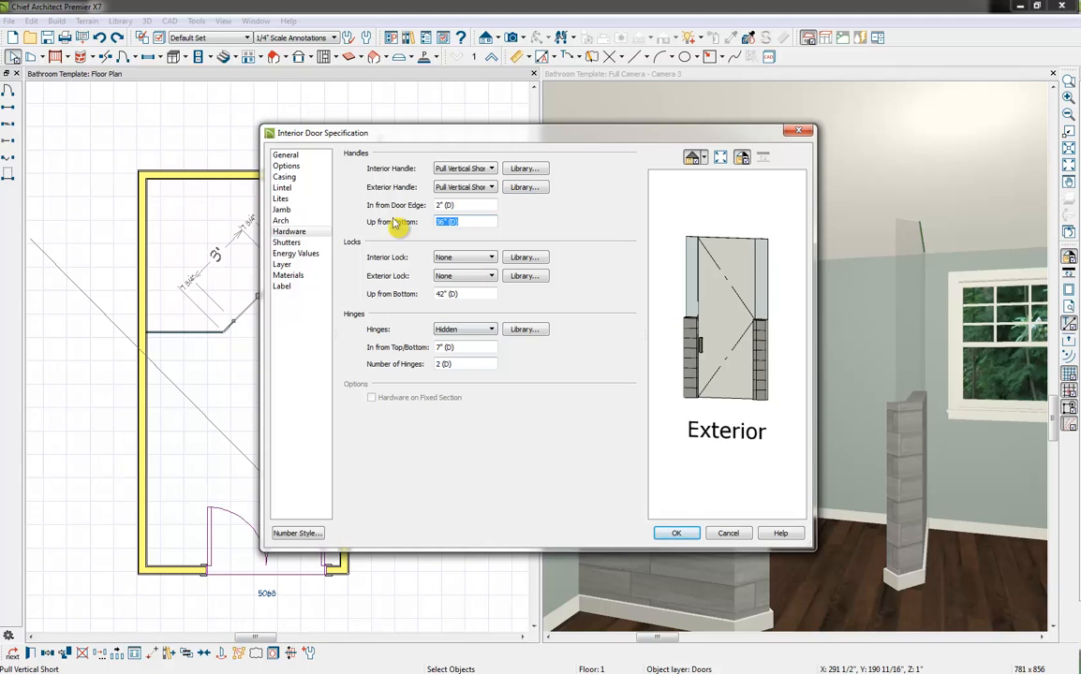
text(42)
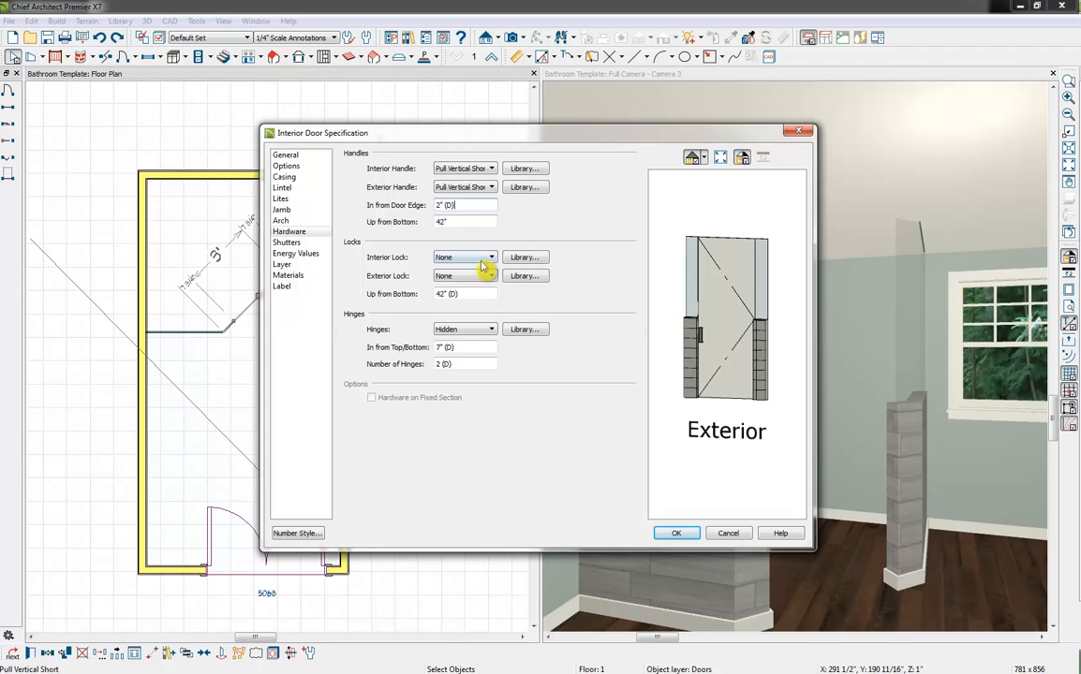
Set the door's hinges to Plate Wall Mount Bracket from the bonus catalog's shower hardware, and apply the door specification
click(527, 330)
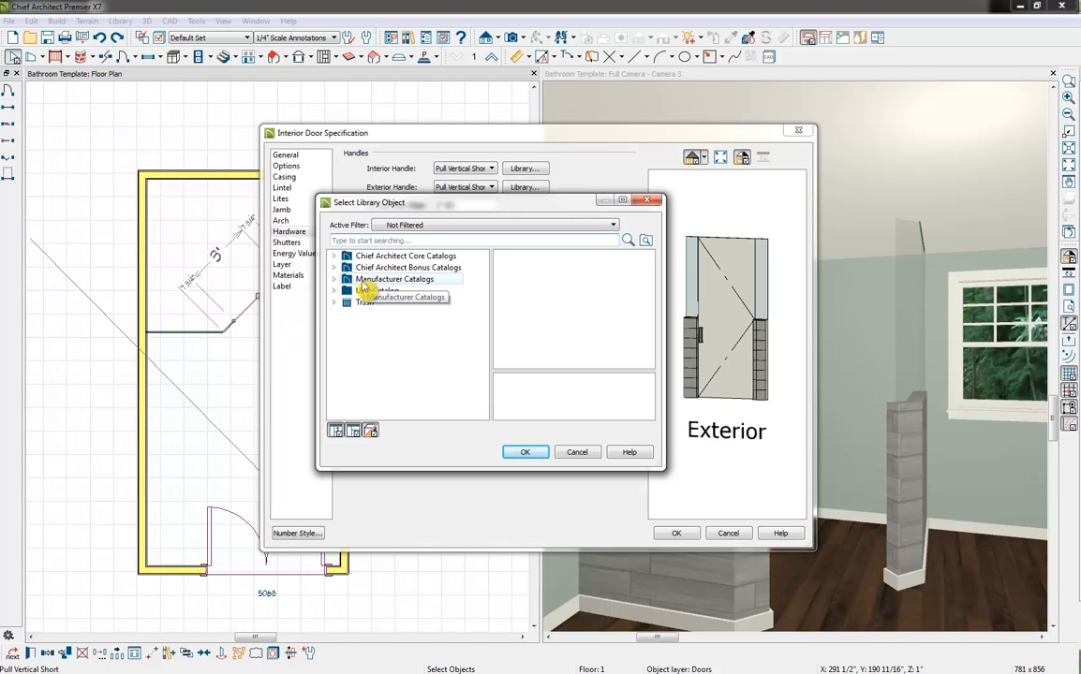
click(334, 268)
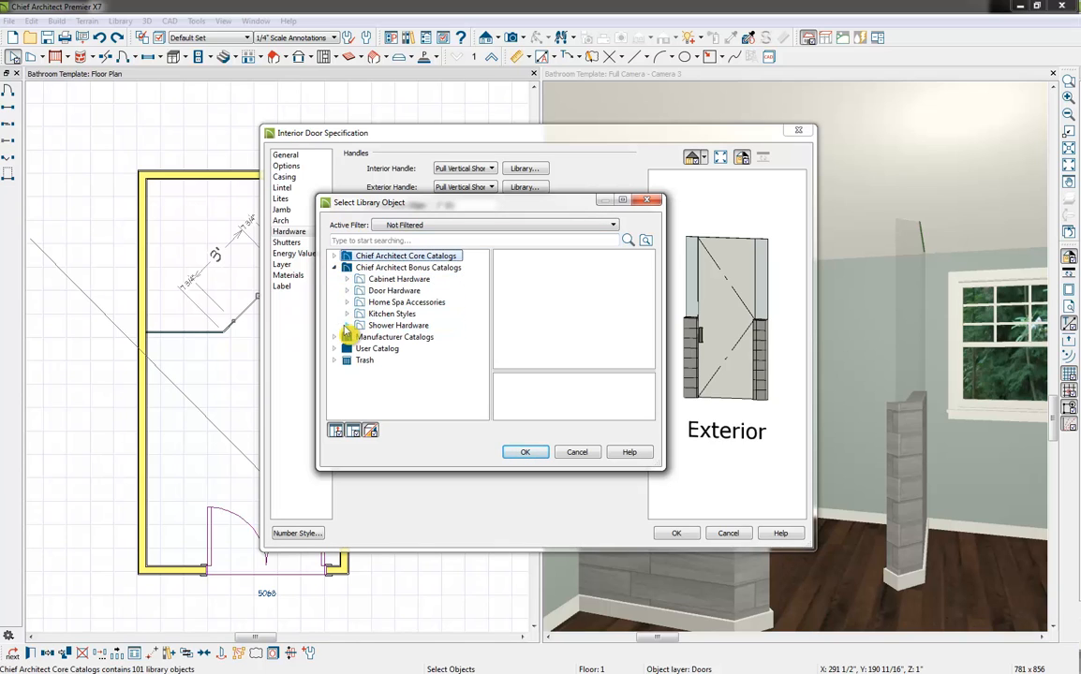
click(347, 326)
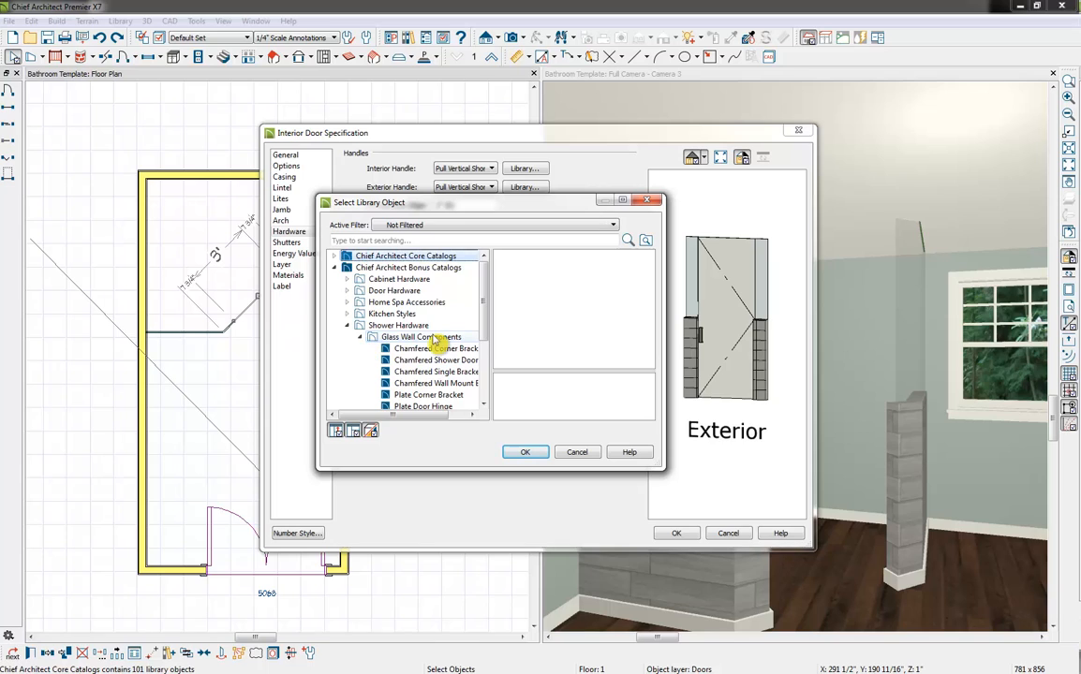
scroll(435, 343, down, 1)
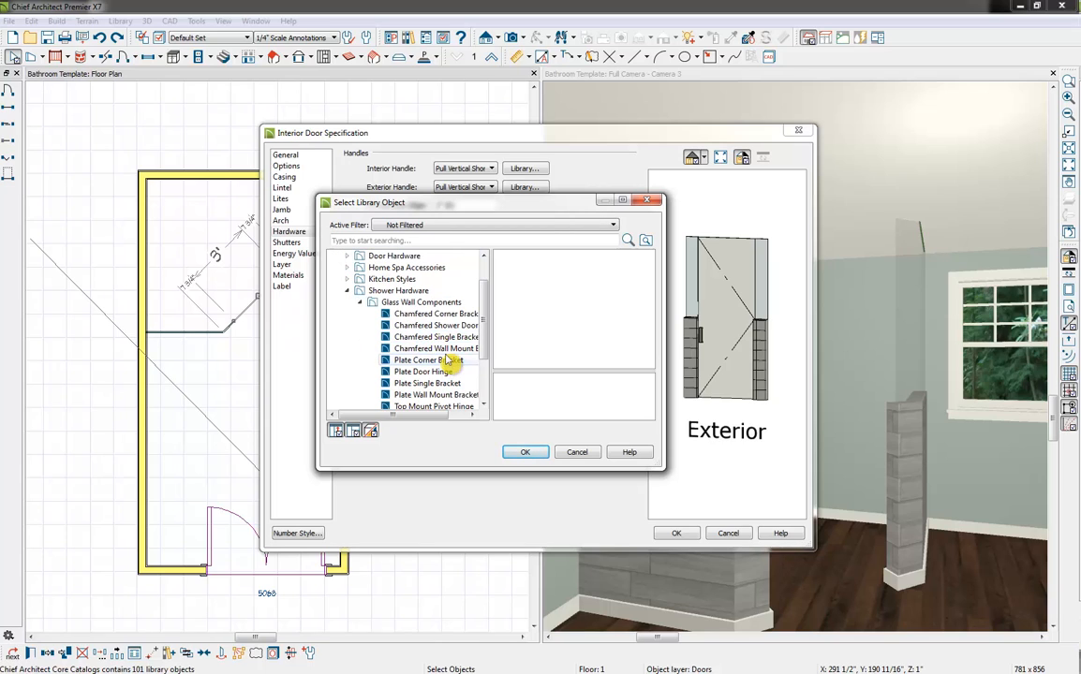
scroll(450, 360, down, 1)
click(440, 359)
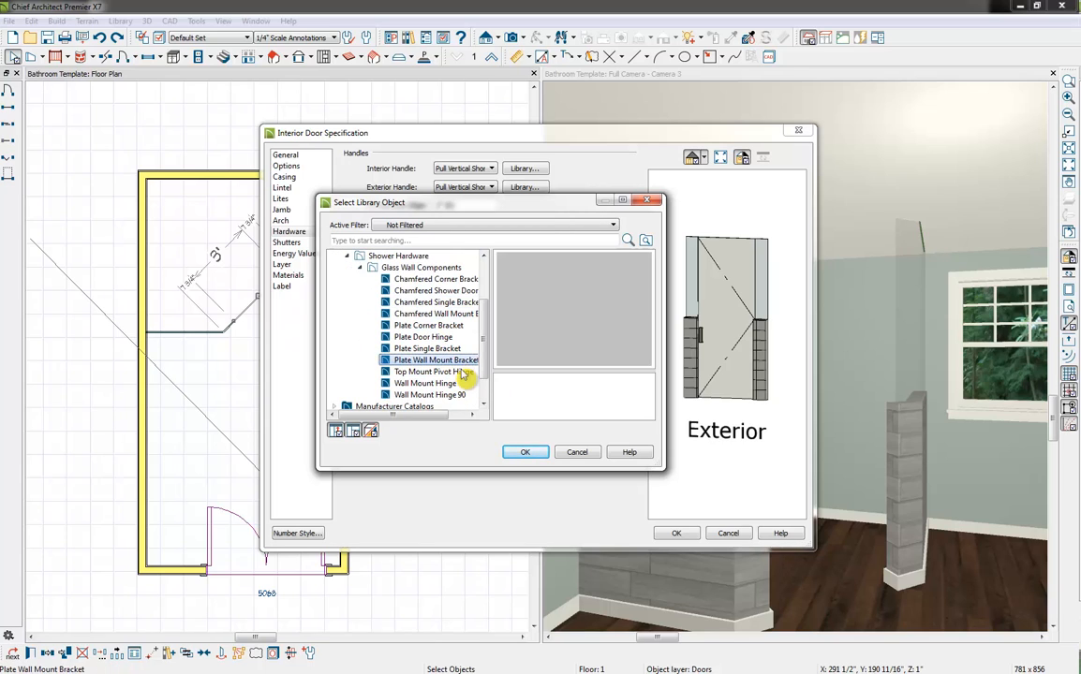
click(526, 453)
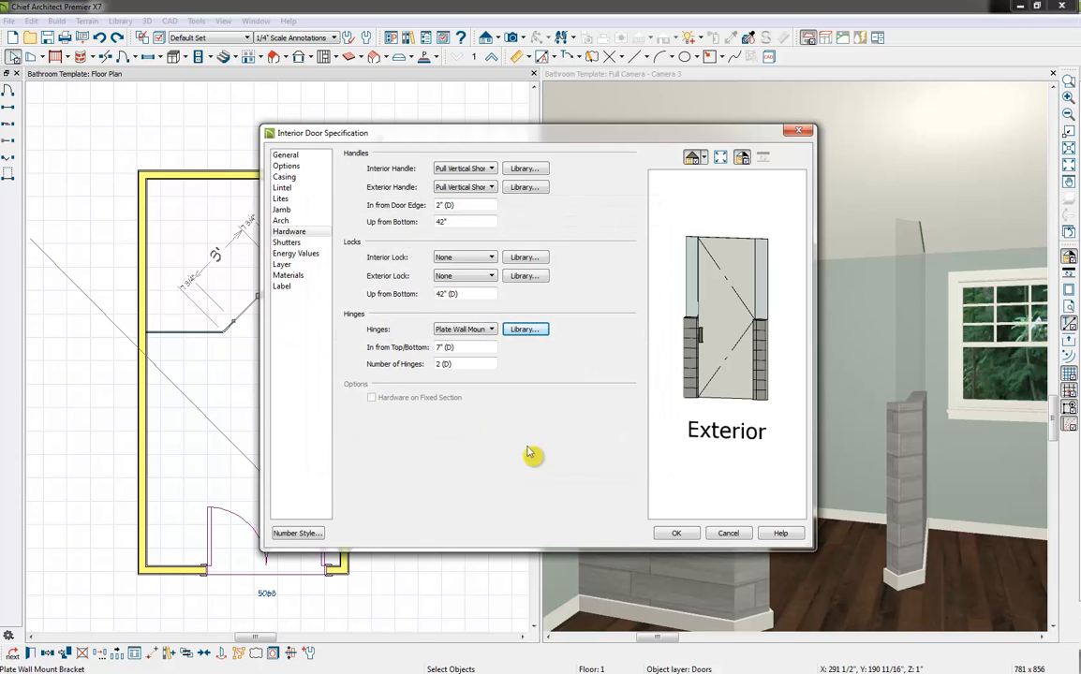
click(679, 534)
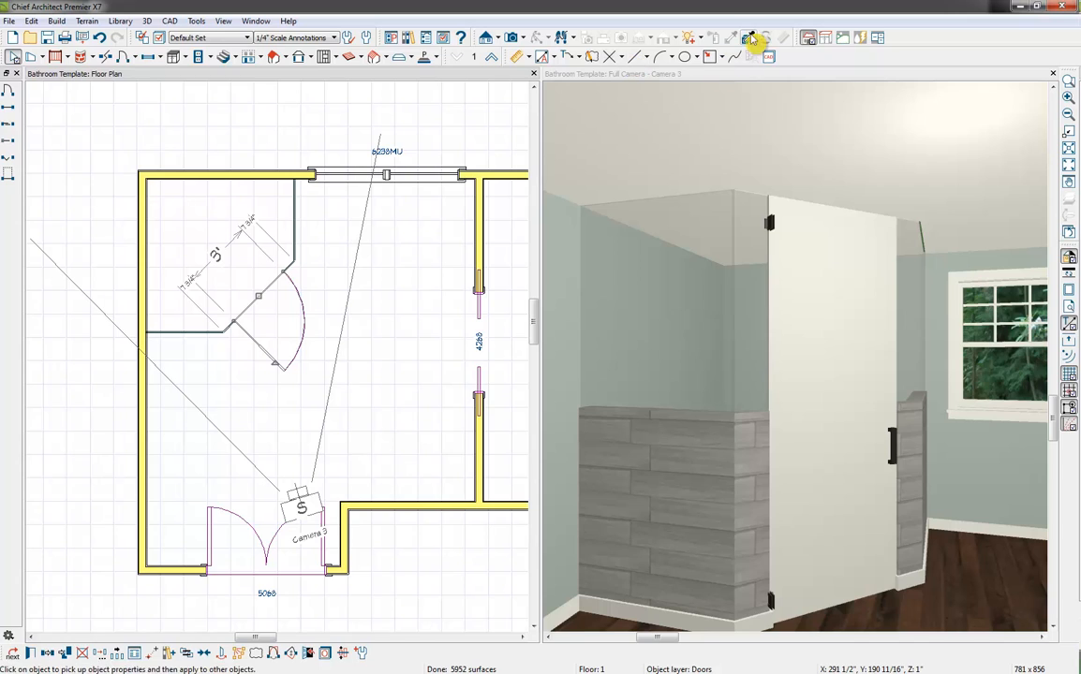
In the camera view, copy the Glass Tempered material from the shower wall and paint it onto the whole door object
click(679, 78)
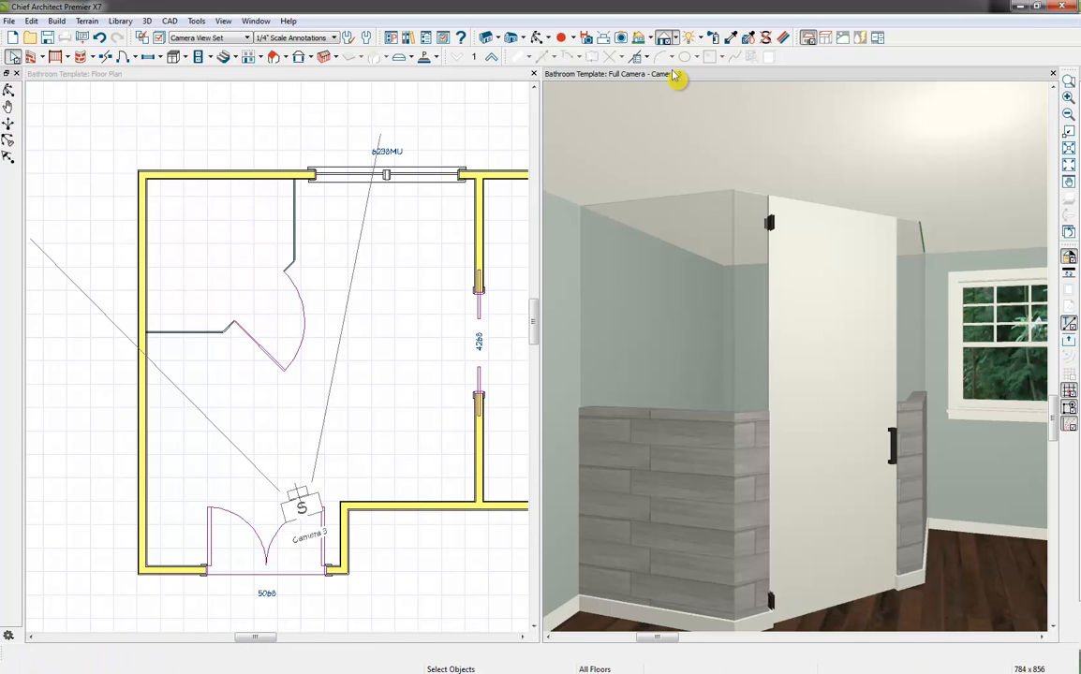
click(731, 39)
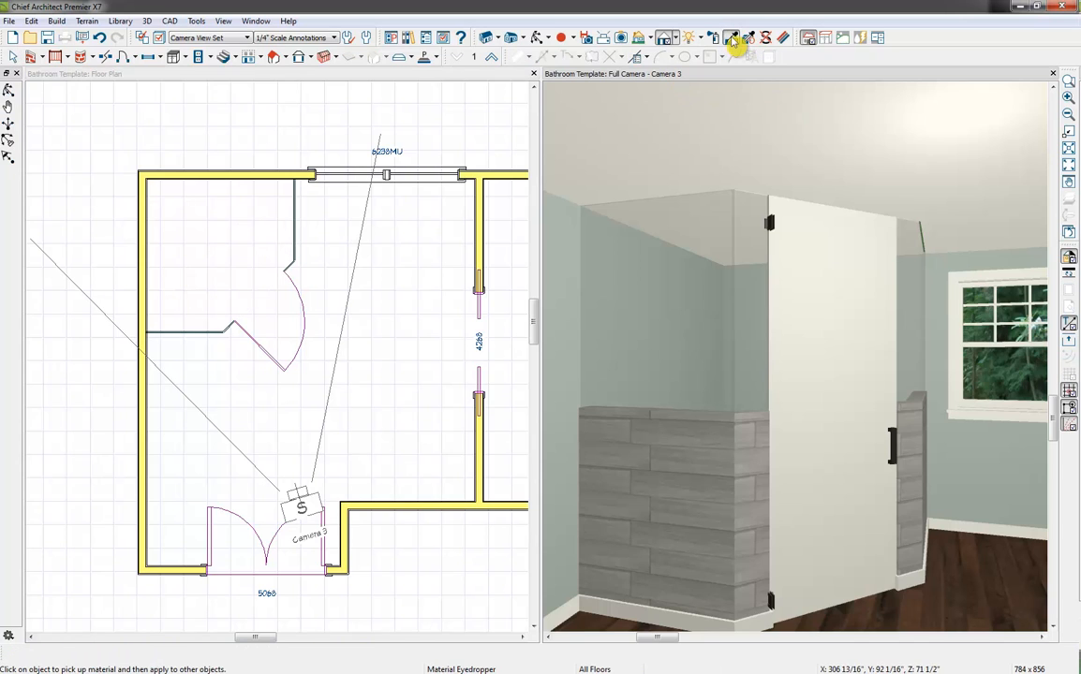
click(693, 322)
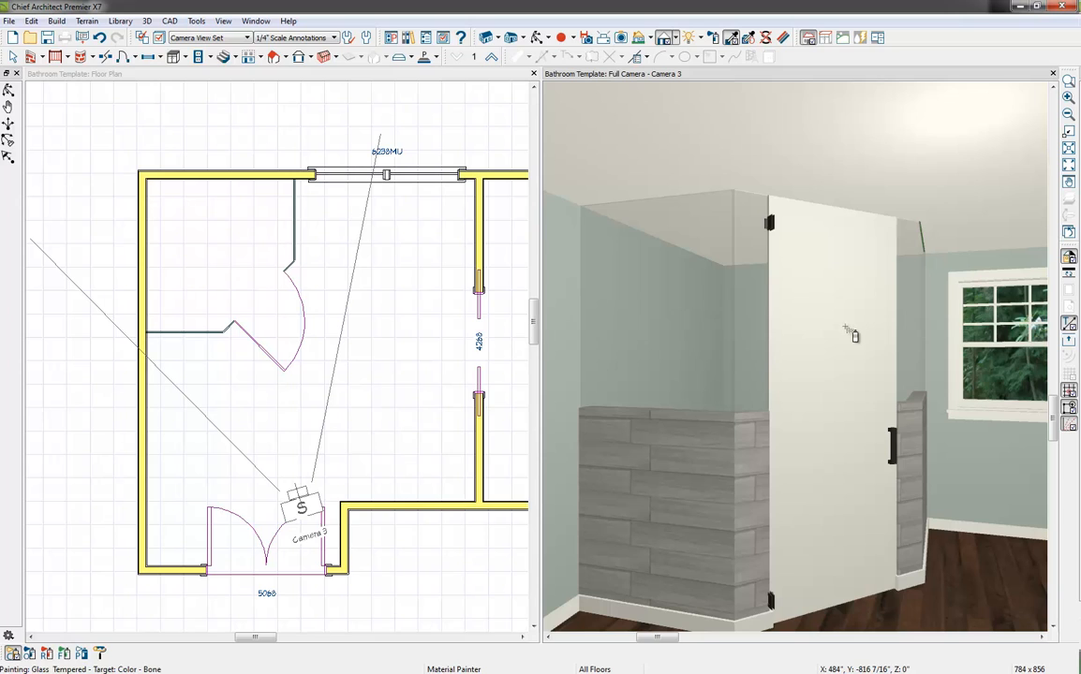
click(29, 652)
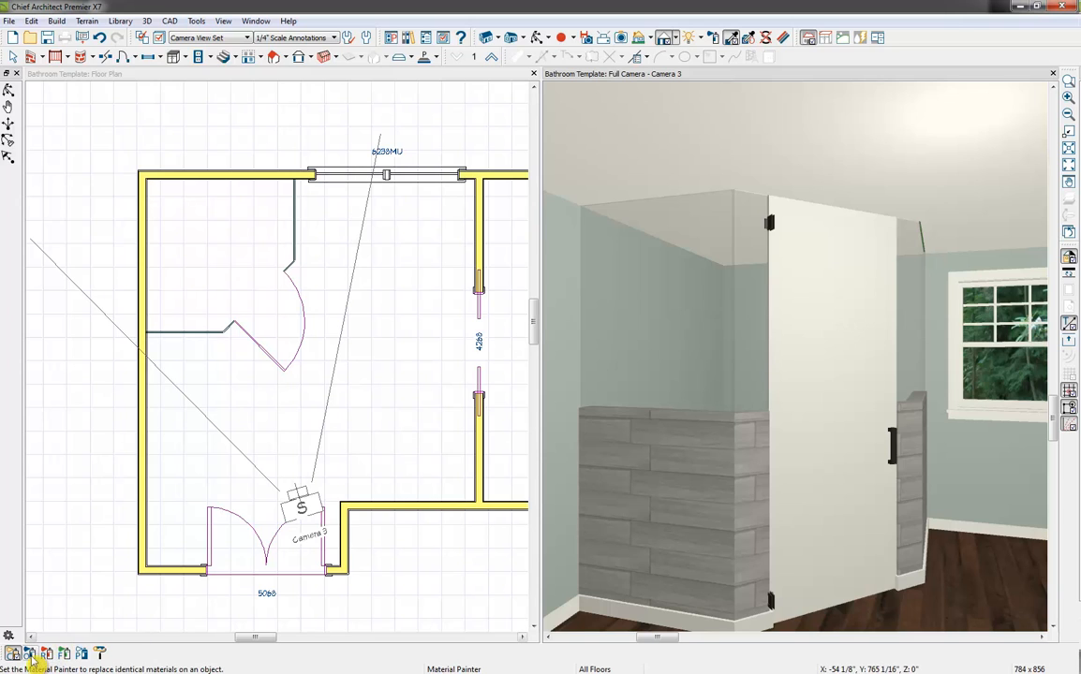
click(843, 292)
key(space)
Raise the bottom edge of the glass shower door about 6" above the floor to leave a curb beneath it
click(805, 578)
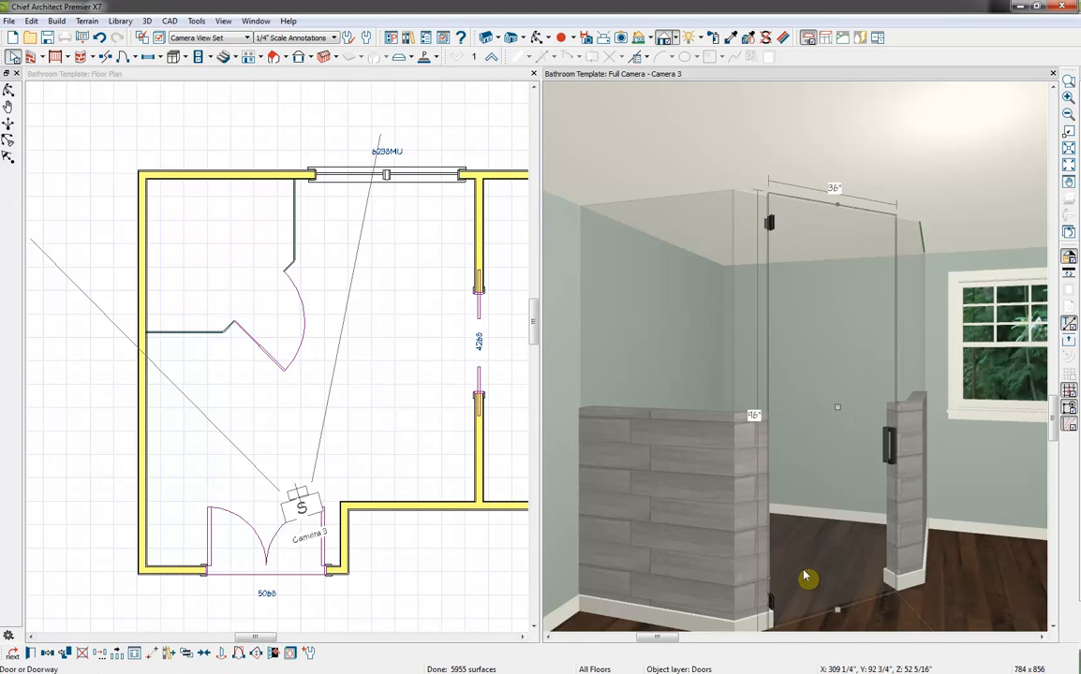
mouse_move(837, 609)
mouse_down()
mouse_move(840, 589)
mouse_move(850, 591)
mouse_up()
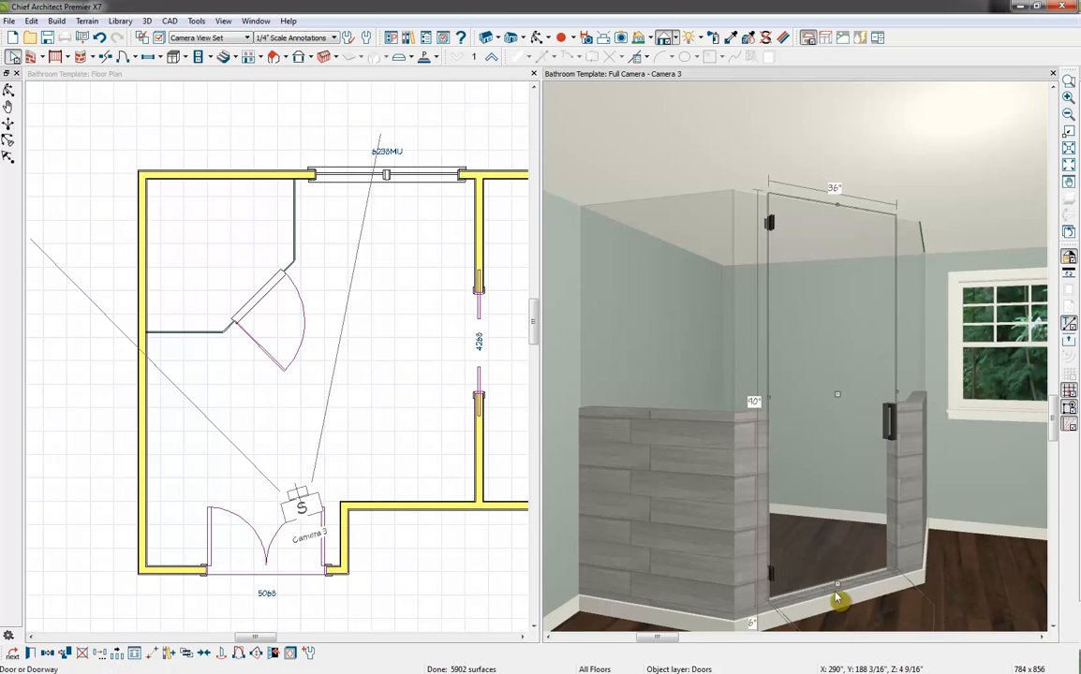
key(Escape)
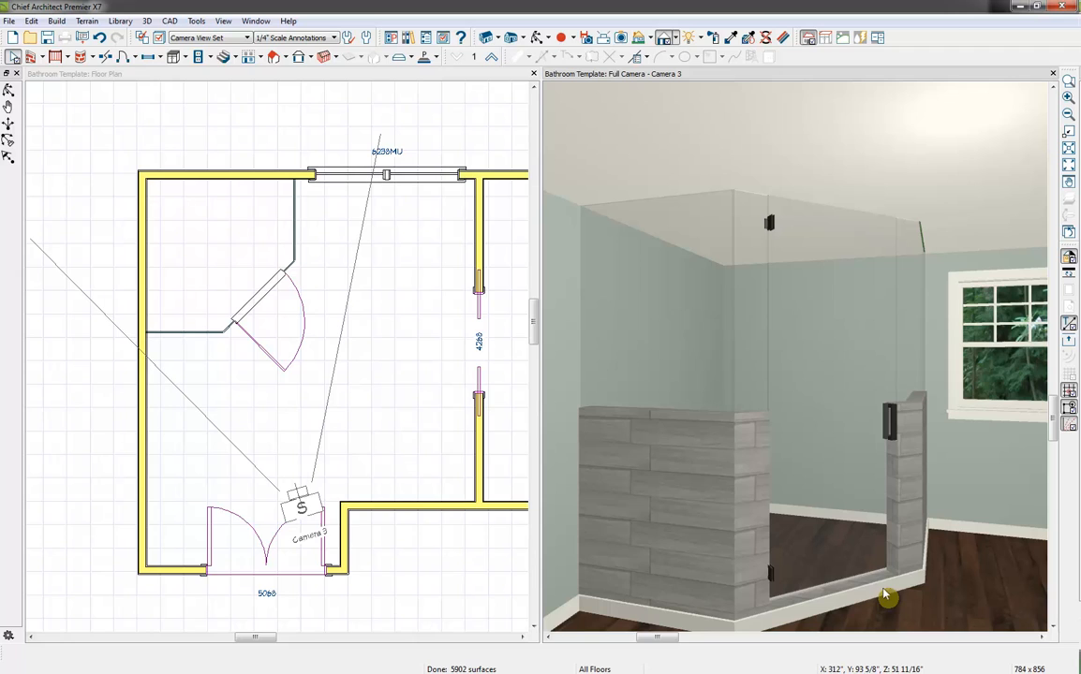
Switch the shower door's hinges to the opposite side and show it opened at a small swing angle in the camera view
click(269, 292)
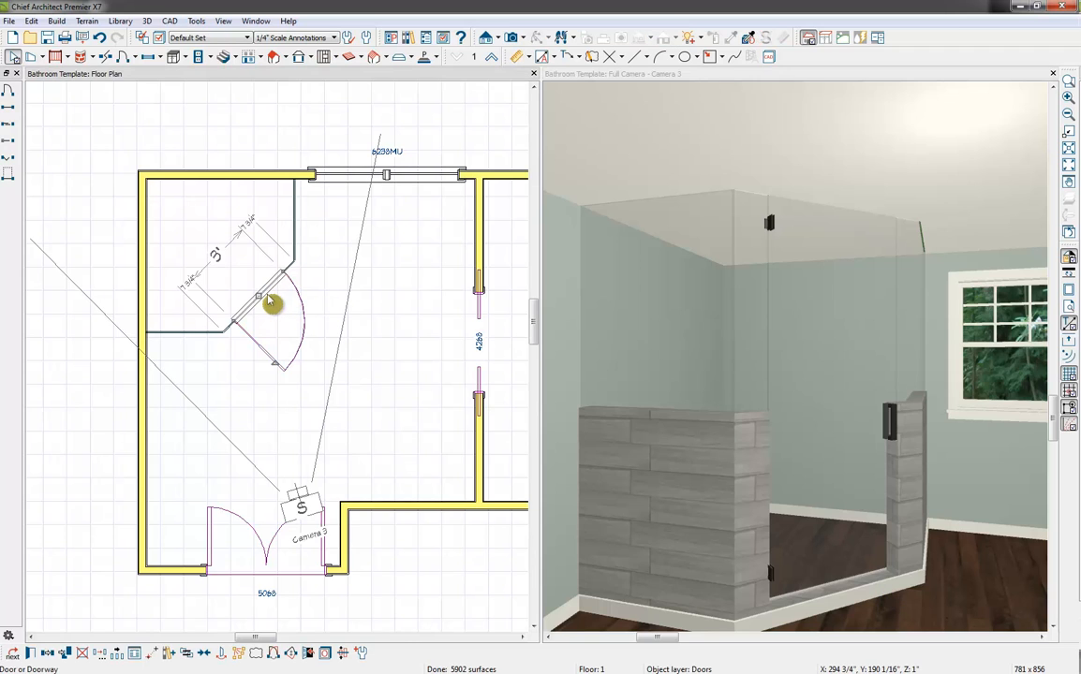
click(272, 654)
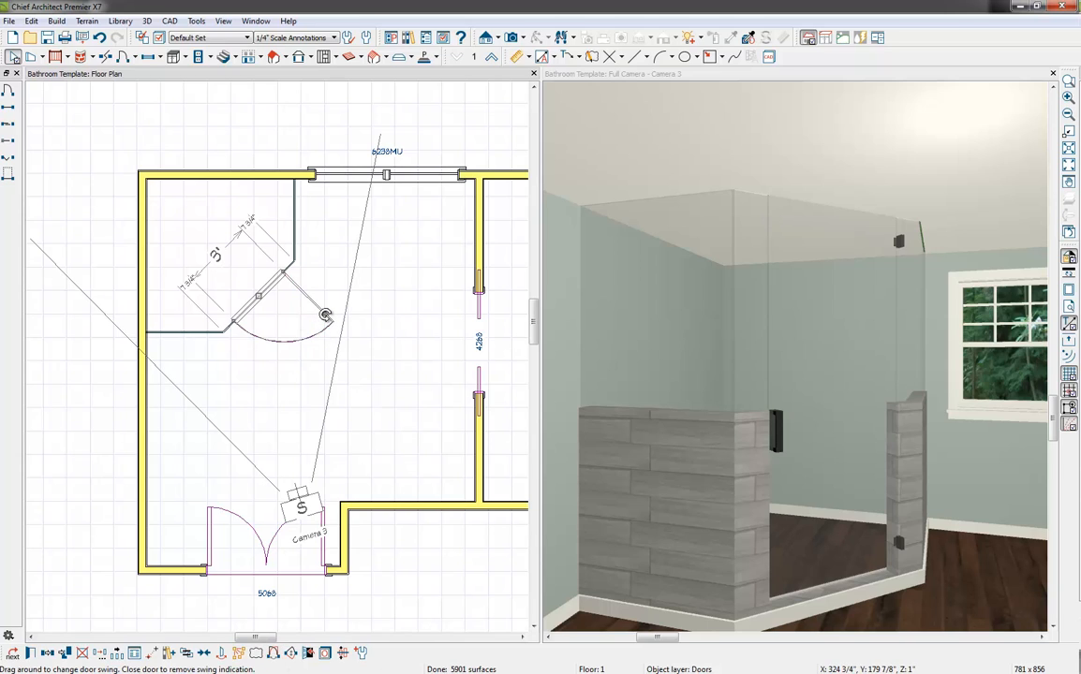
drag(321, 317, 263, 327)
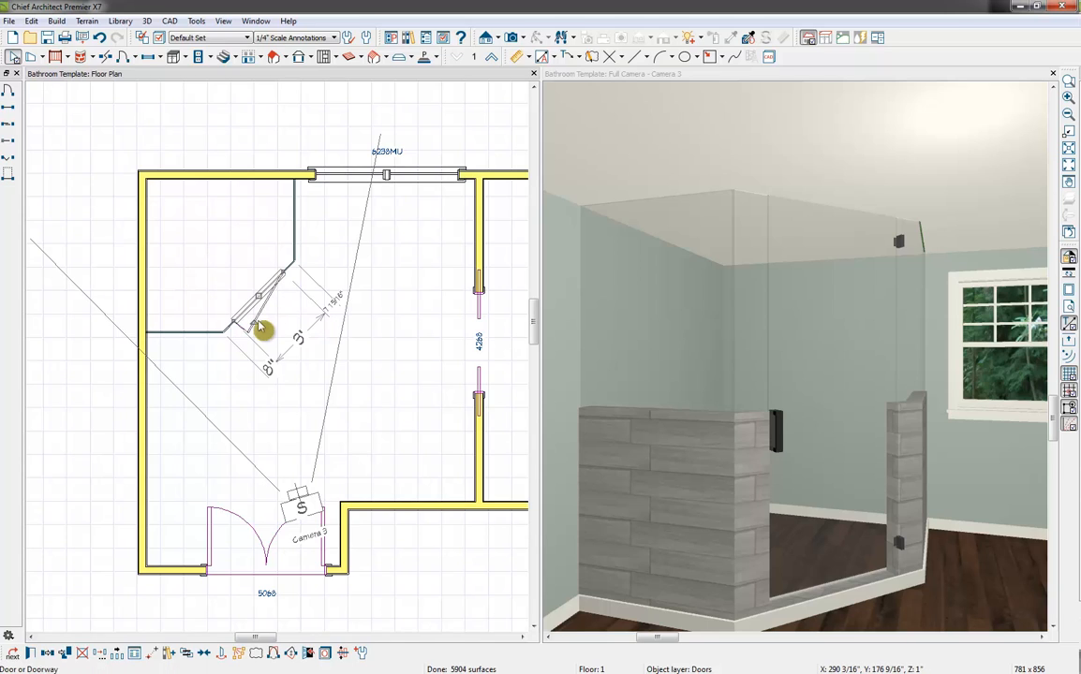
click(308, 655)
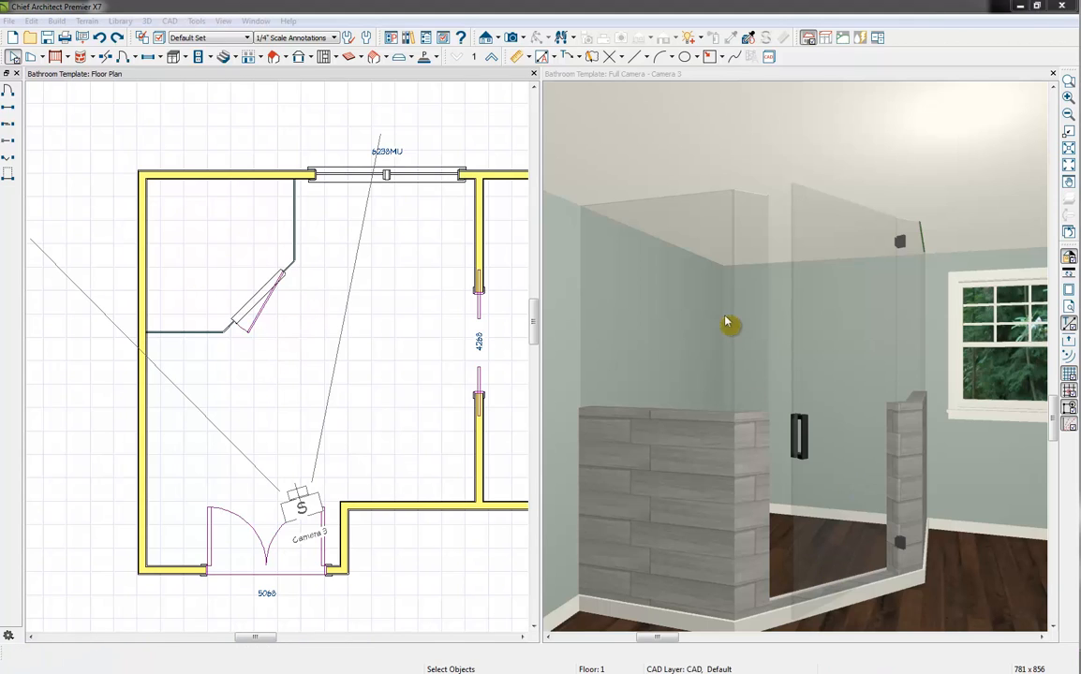
Override the floor default moldings for the shower room and delete its Default Base Molding profile
click(781, 564)
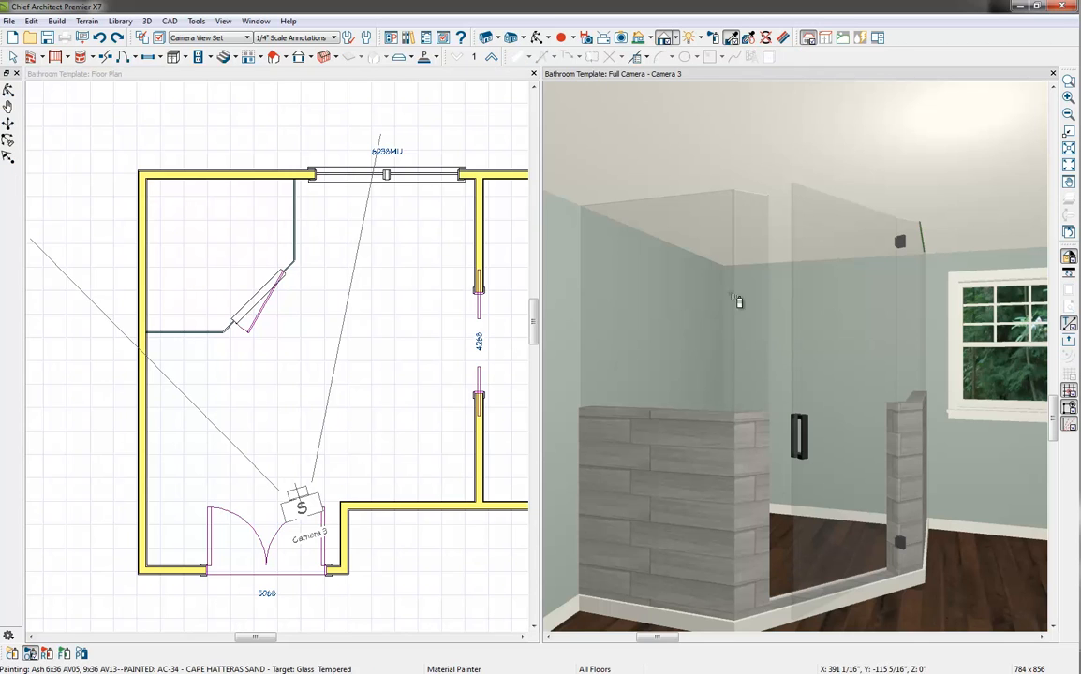
key(space)
double_click(780, 536)
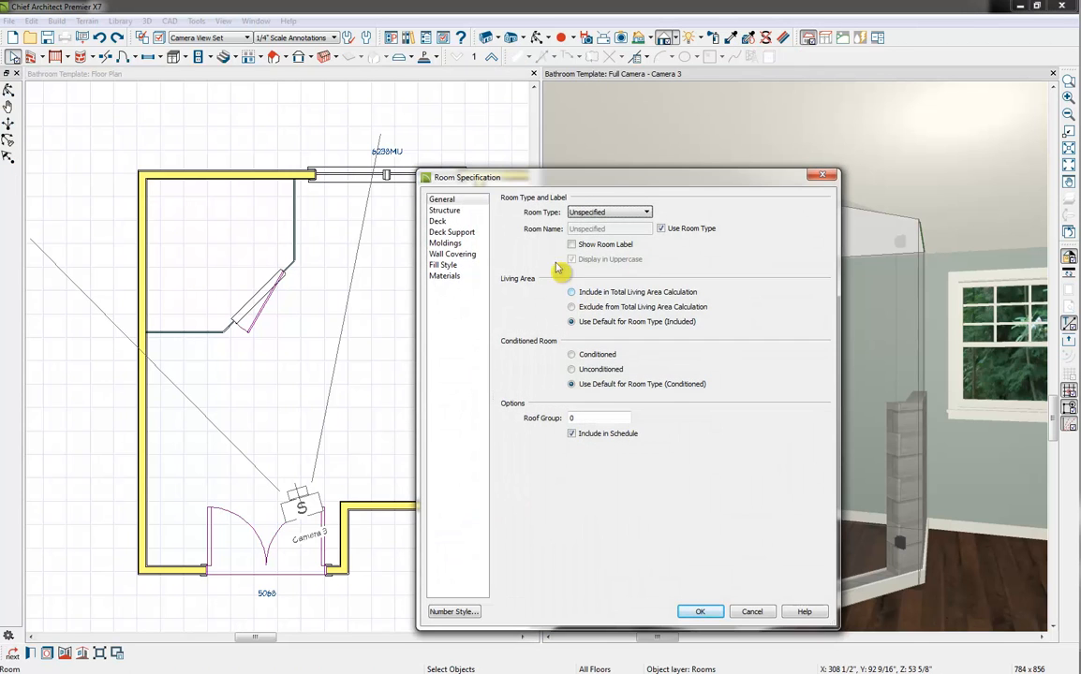
click(445, 244)
click(505, 199)
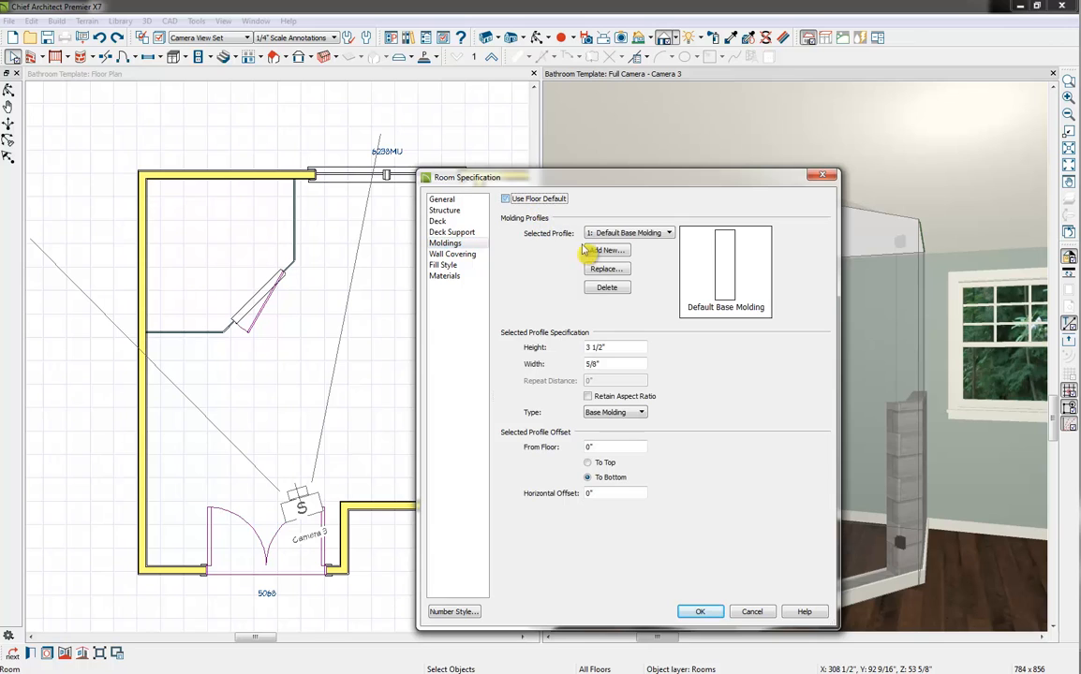
click(607, 289)
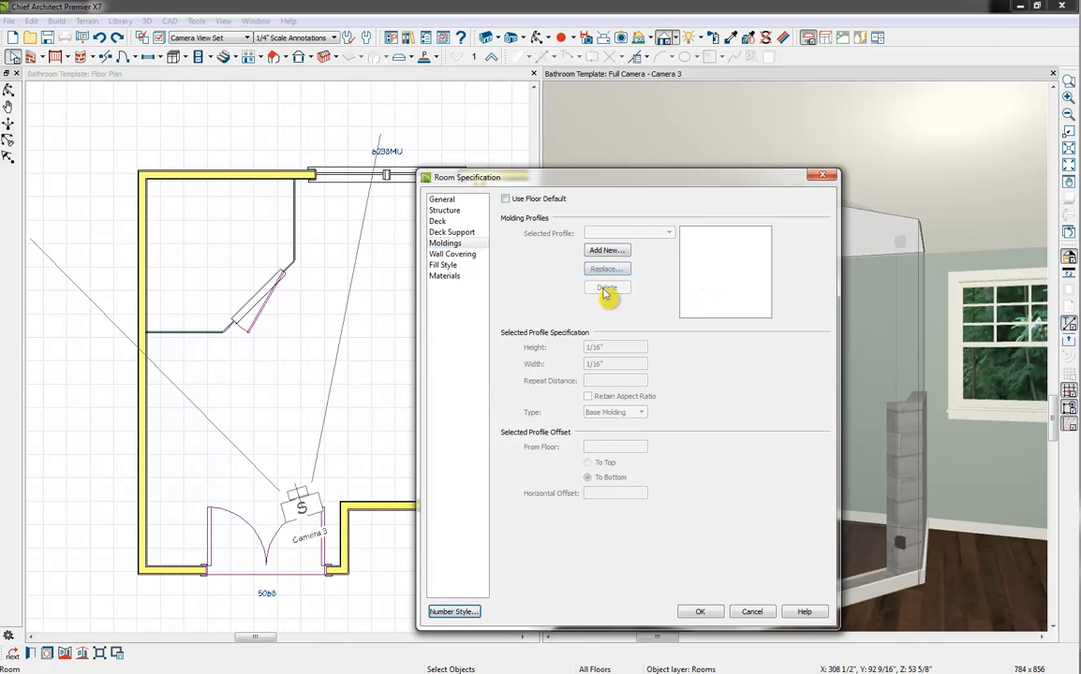
click(699, 612)
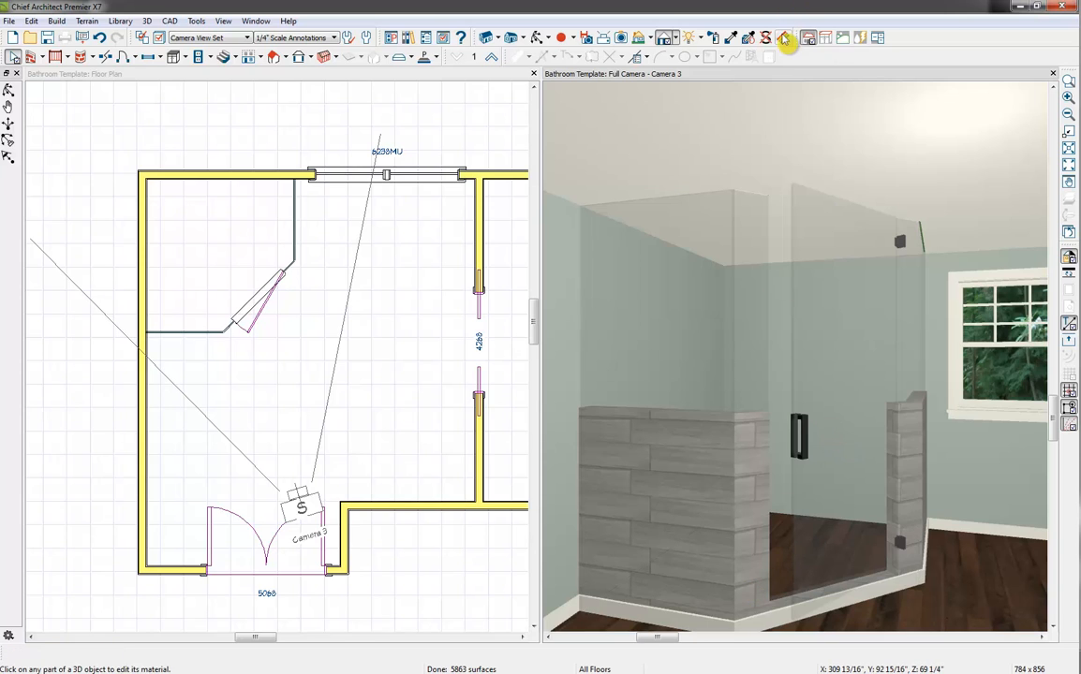
Paint the shower floor with the painted Garden White 2 x 4 Mosaic EV97 variant from the plan materials
click(722, 38)
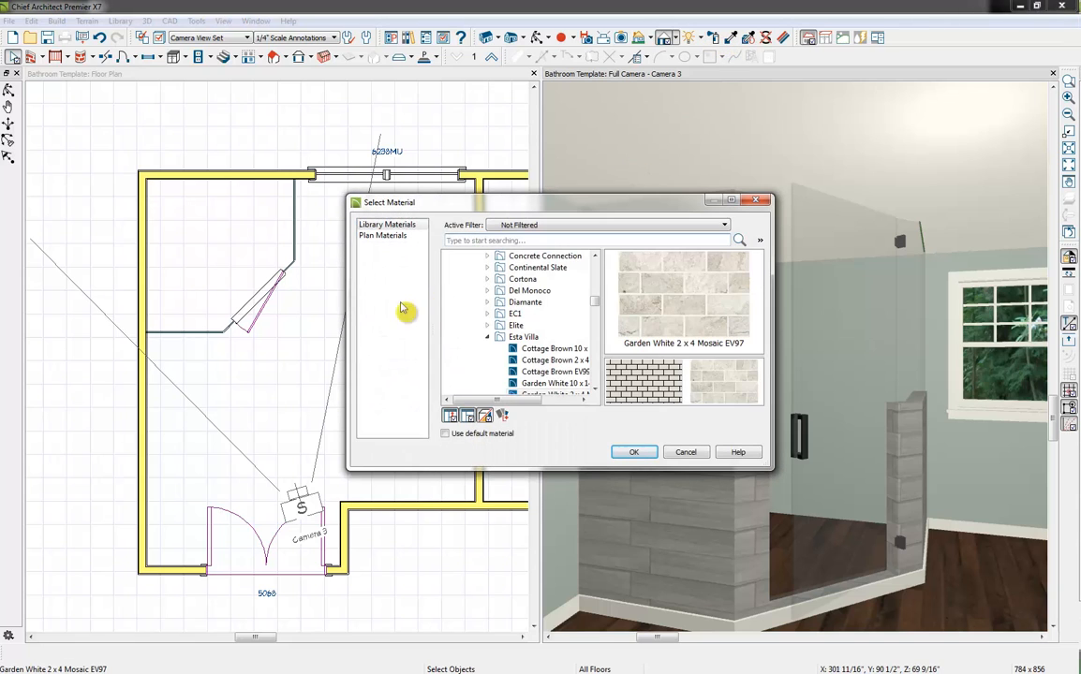
click(383, 235)
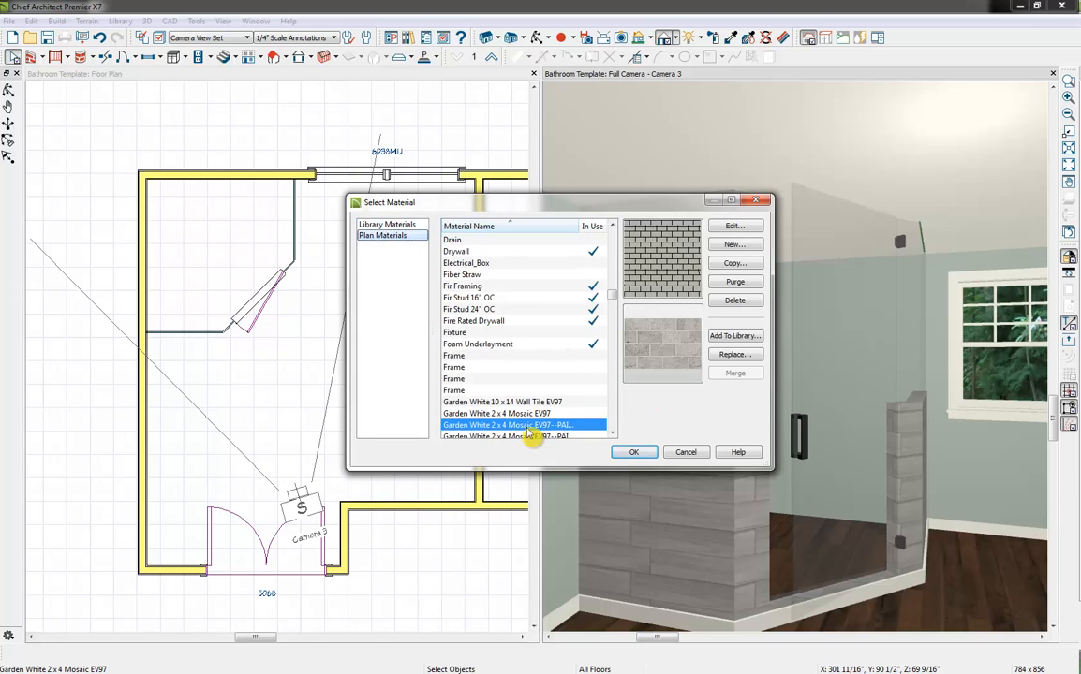
click(504, 390)
click(496, 414)
click(515, 427)
click(634, 453)
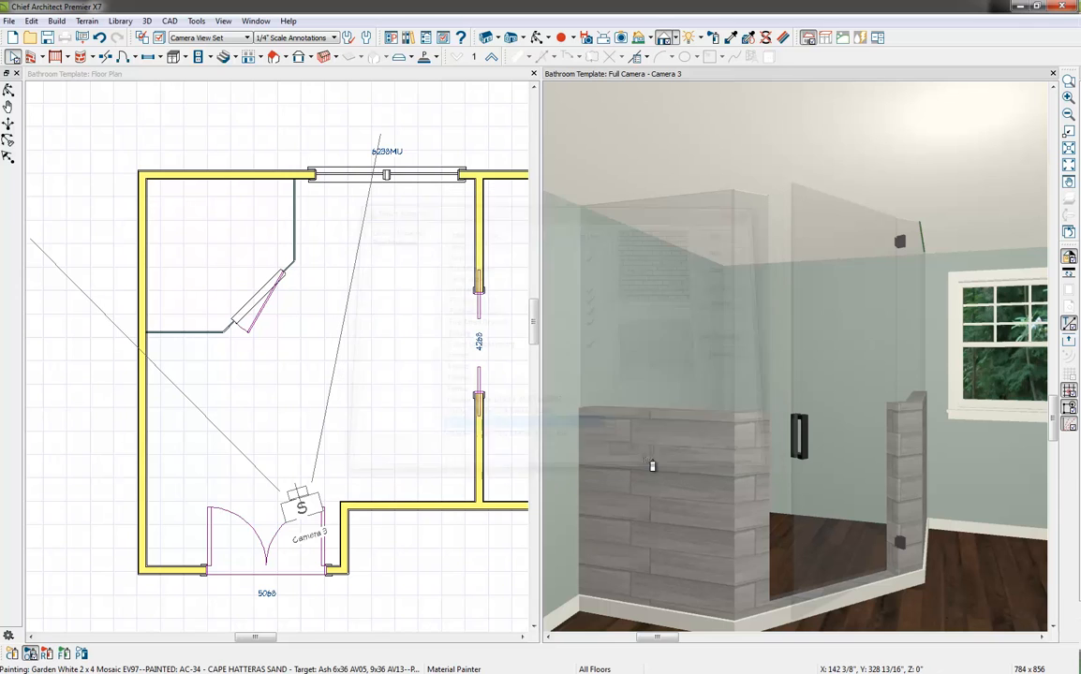
click(783, 545)
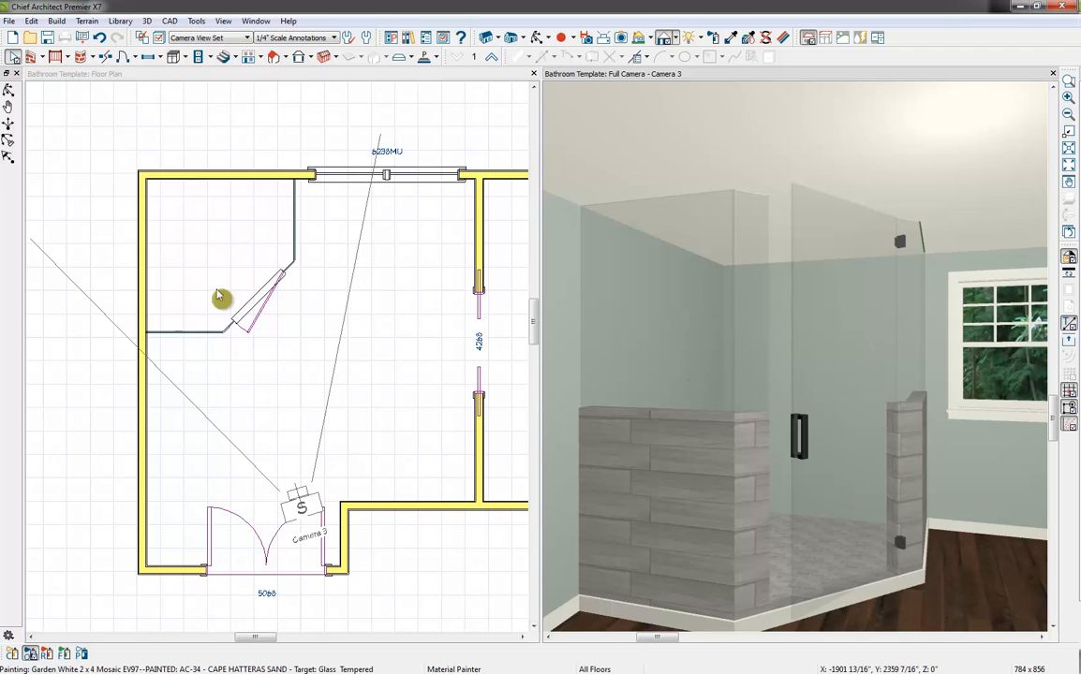
Make a room polyline of the shower and convert it to a polyline solid with its top at 96" and a 4" thickness
click(232, 219)
middle_drag(232, 220, 259, 251)
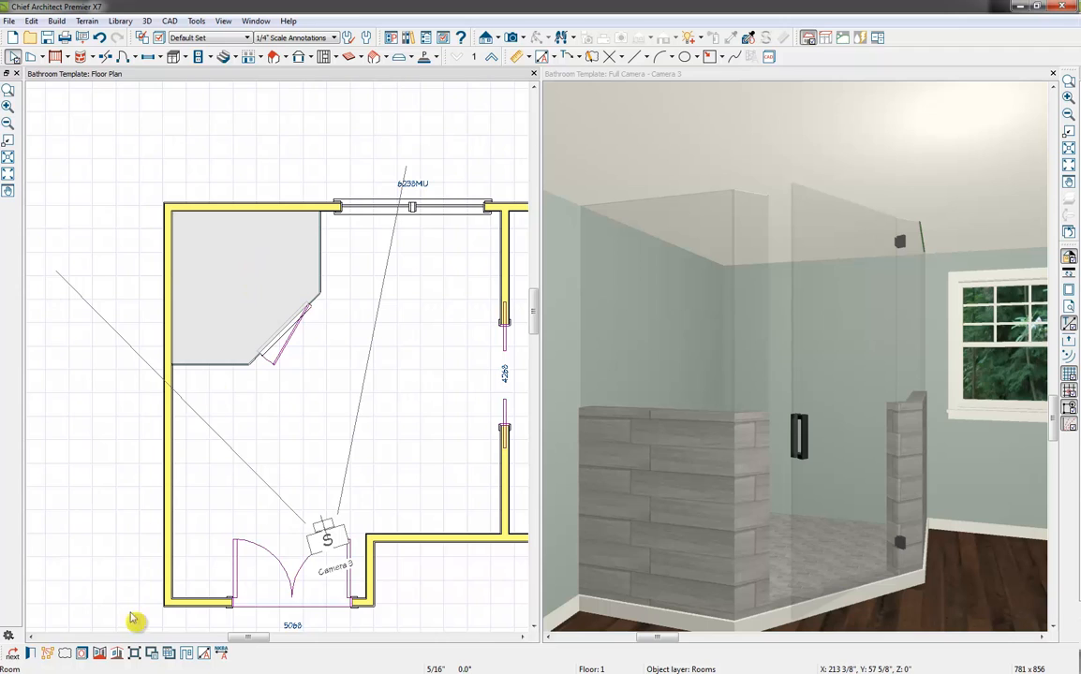
click(98, 653)
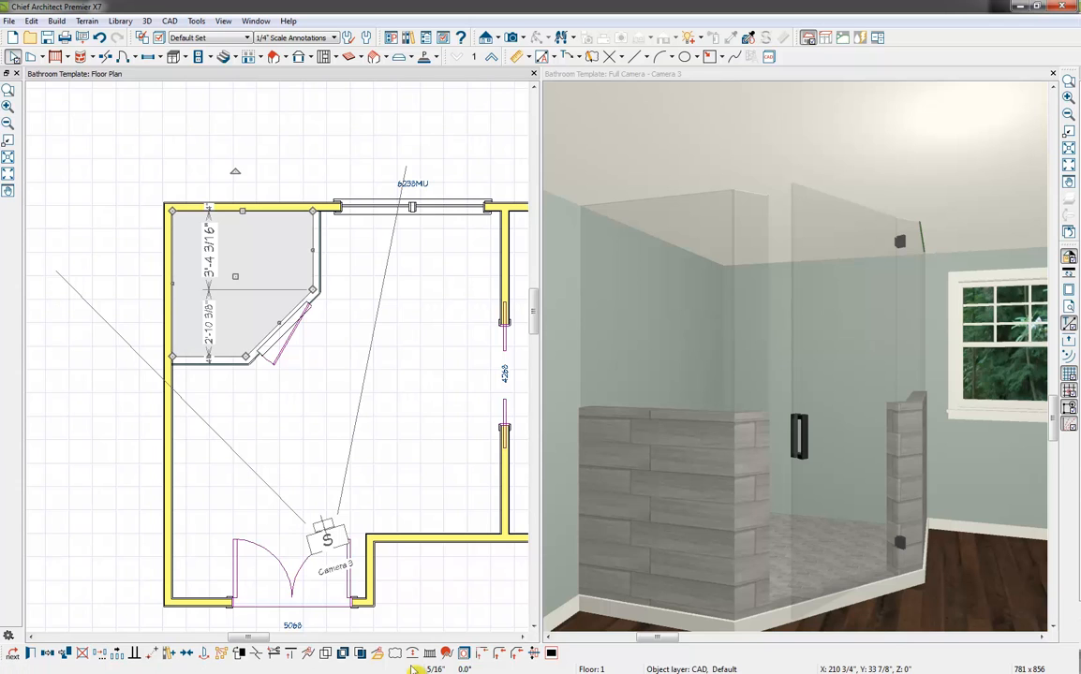
click(377, 654)
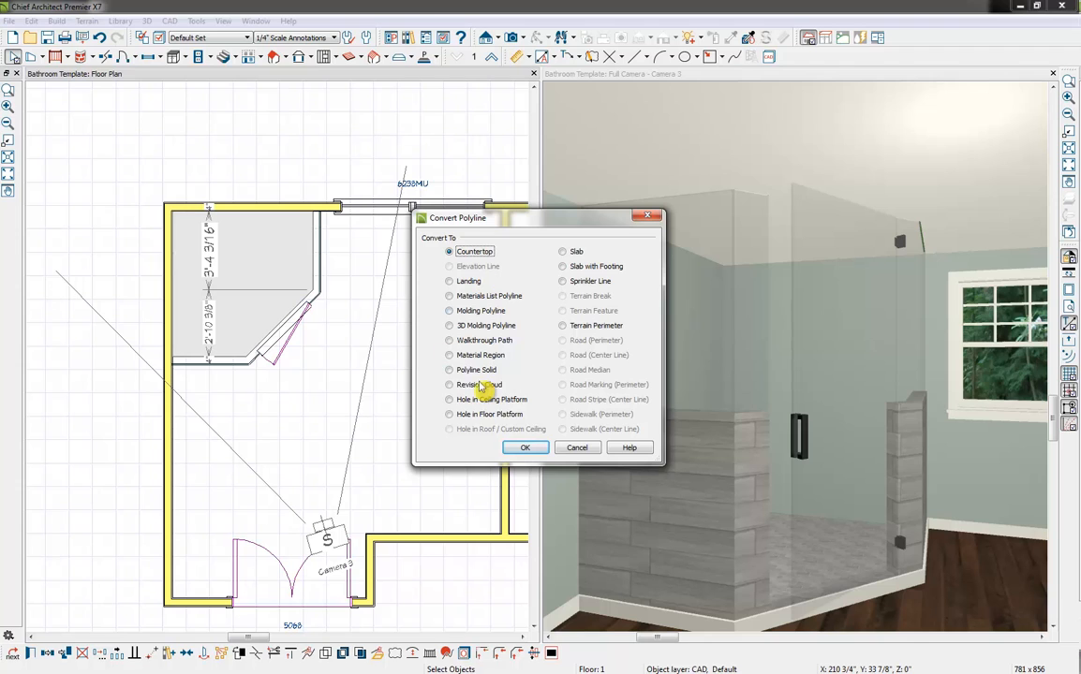
click(526, 448)
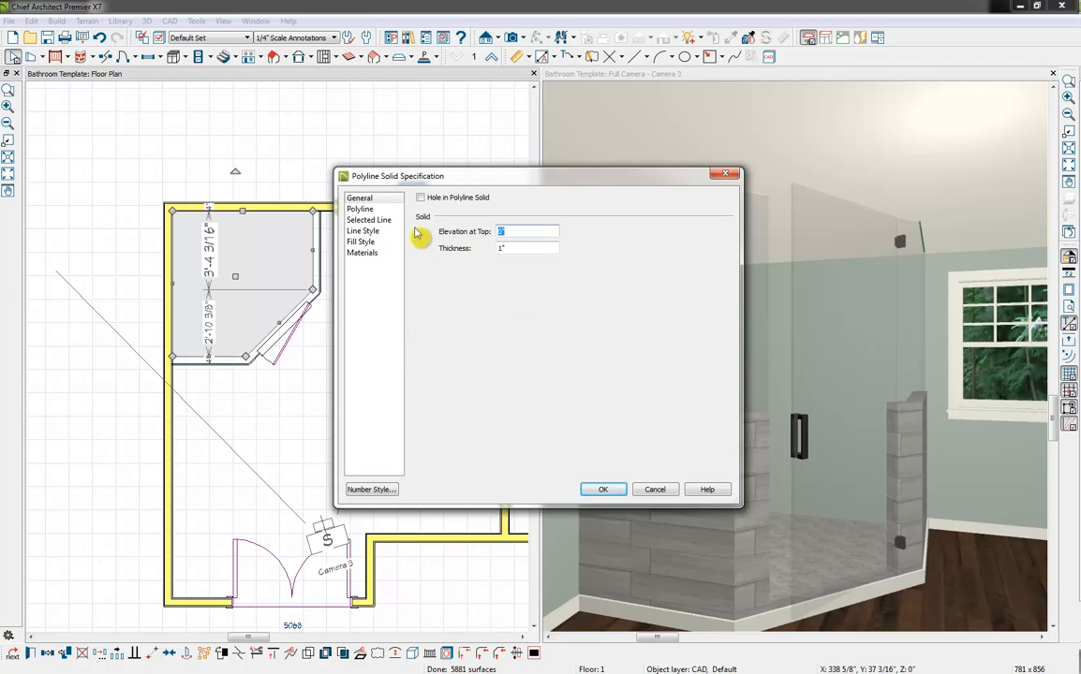
text(96)
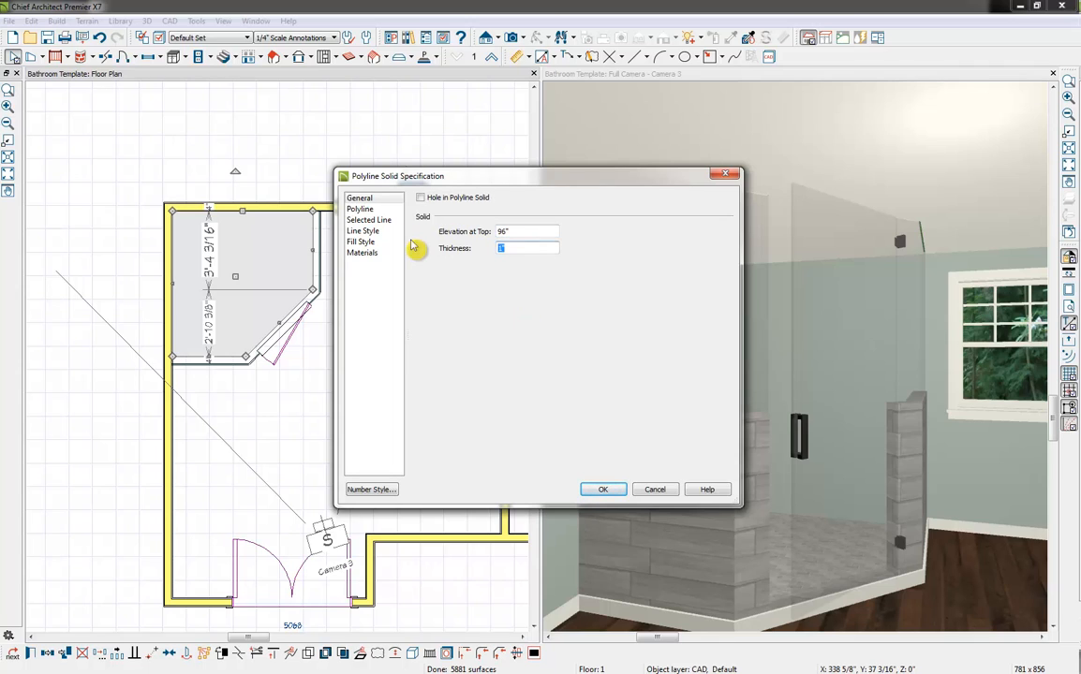
click(610, 495)
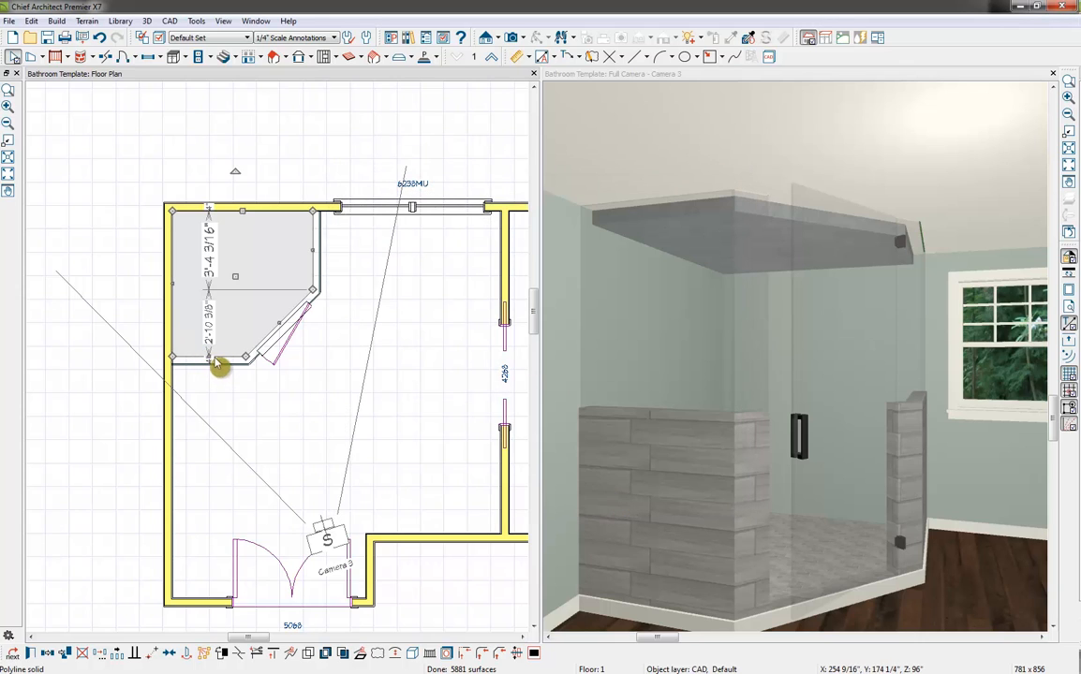
In the floor plan, extend the shower ceiling solid's front, angled and side edges outward to cover the shower walls
drag(209, 354, 207, 367)
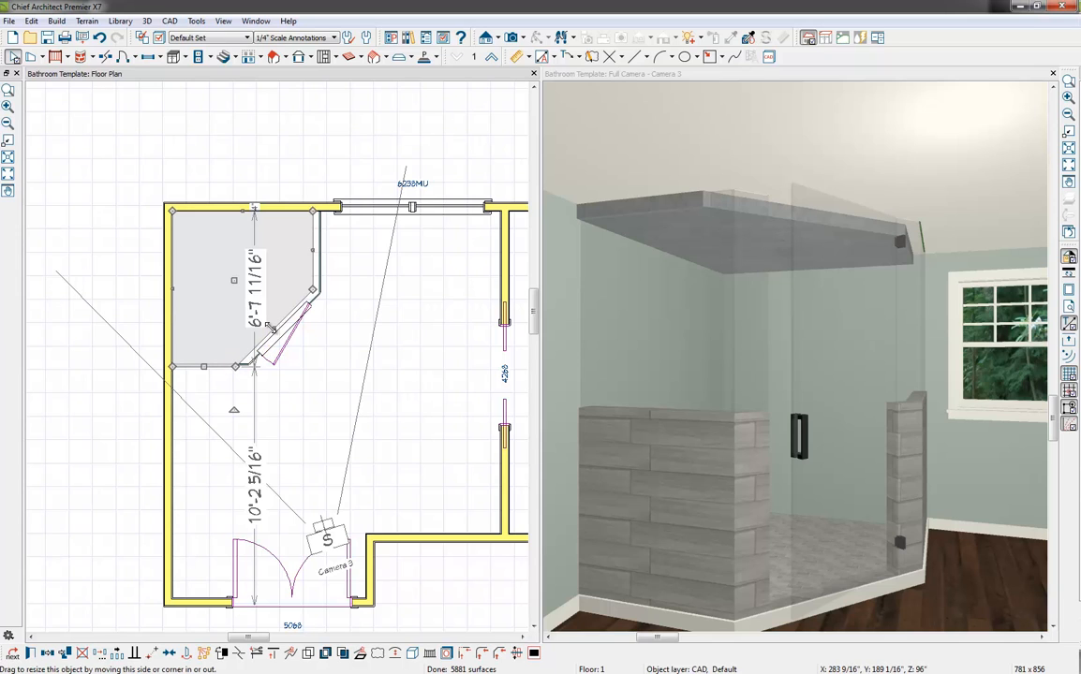
drag(270, 326, 315, 307)
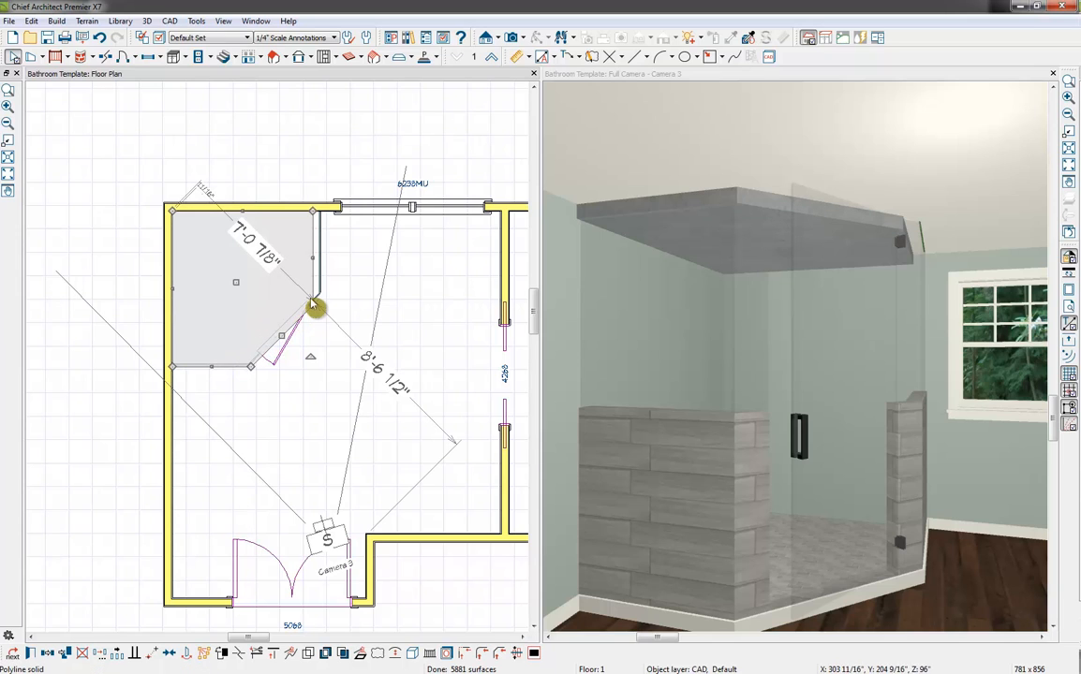
drag(314, 258, 322, 256)
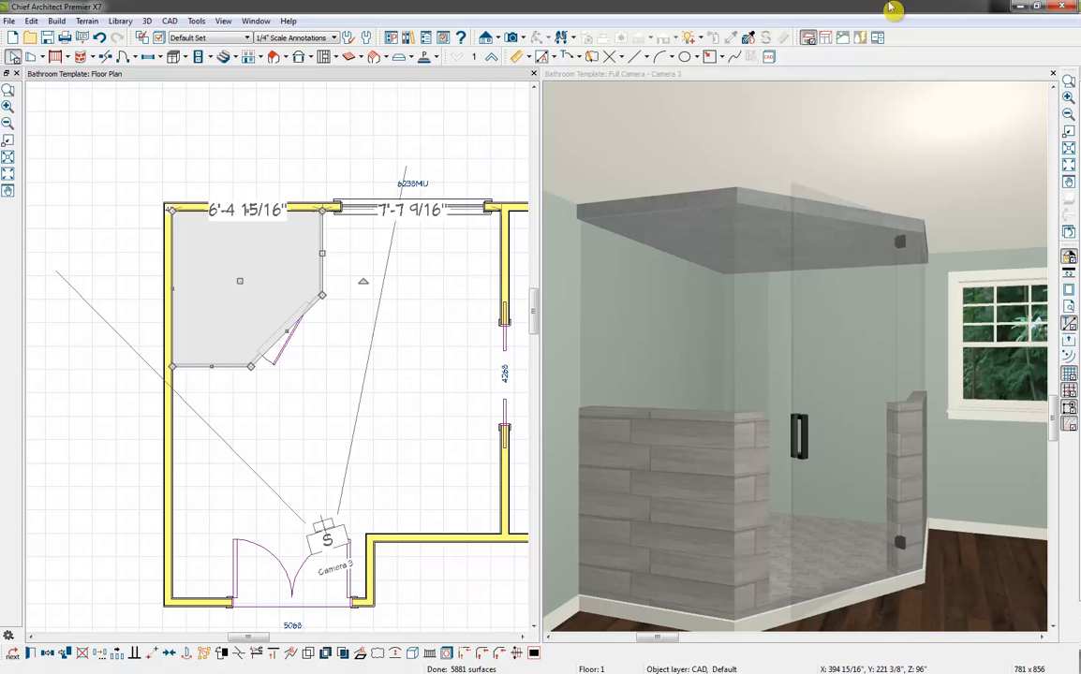
In the camera view, copy the Garden White mosaic from the shower floor and paint it onto the ceiling solid
click(686, 75)
click(731, 37)
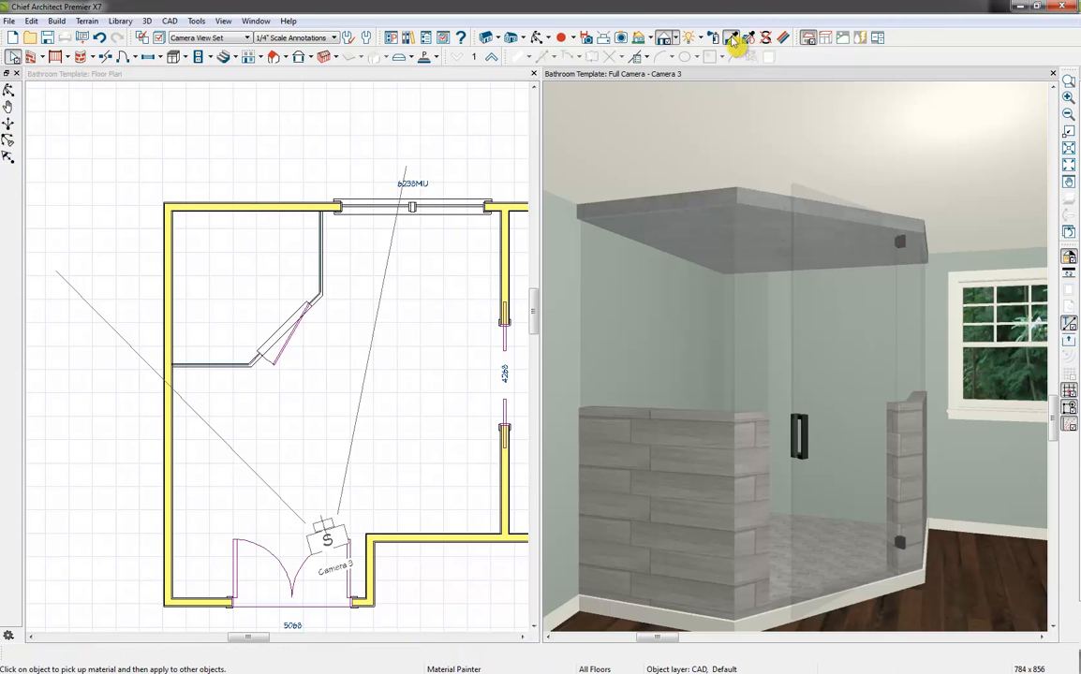
click(785, 522)
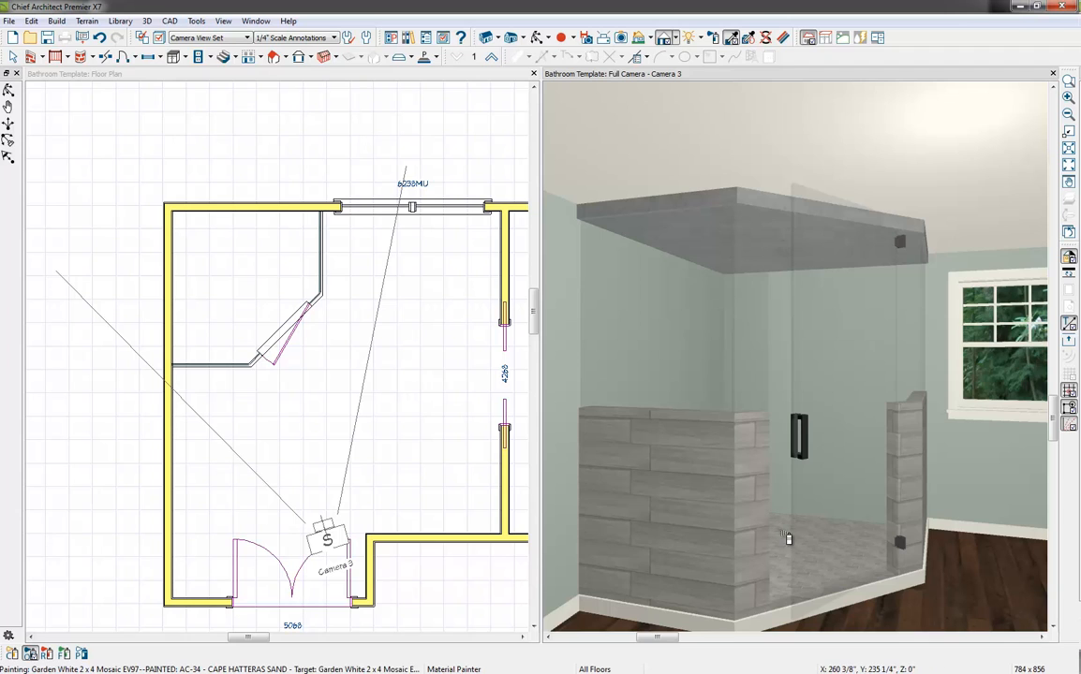
click(789, 210)
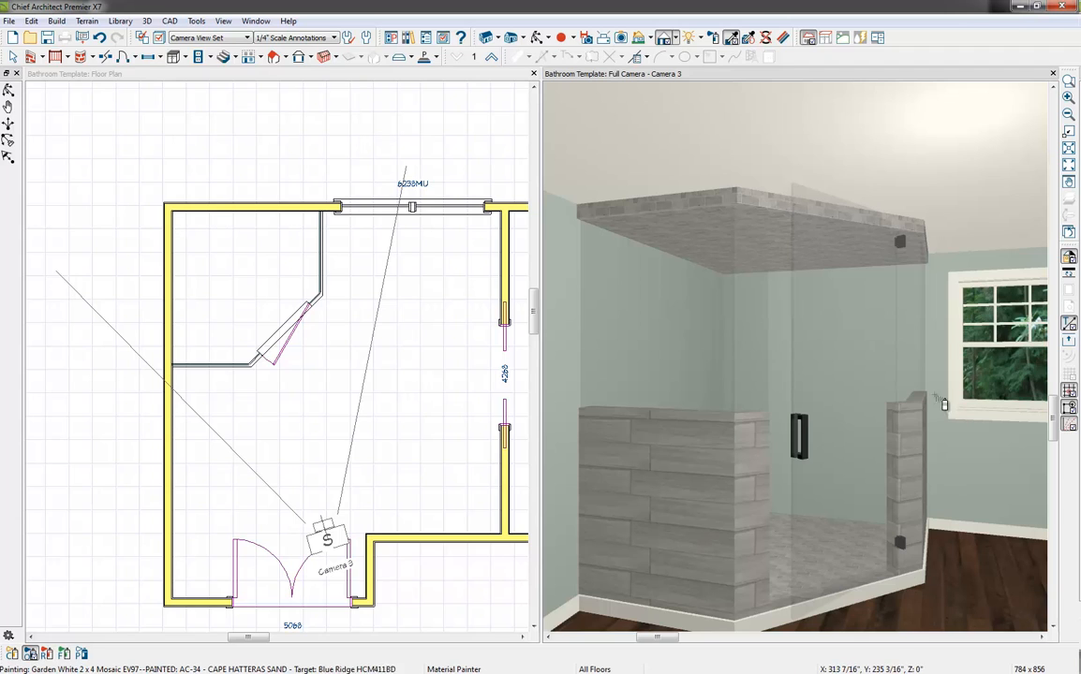
key(space)
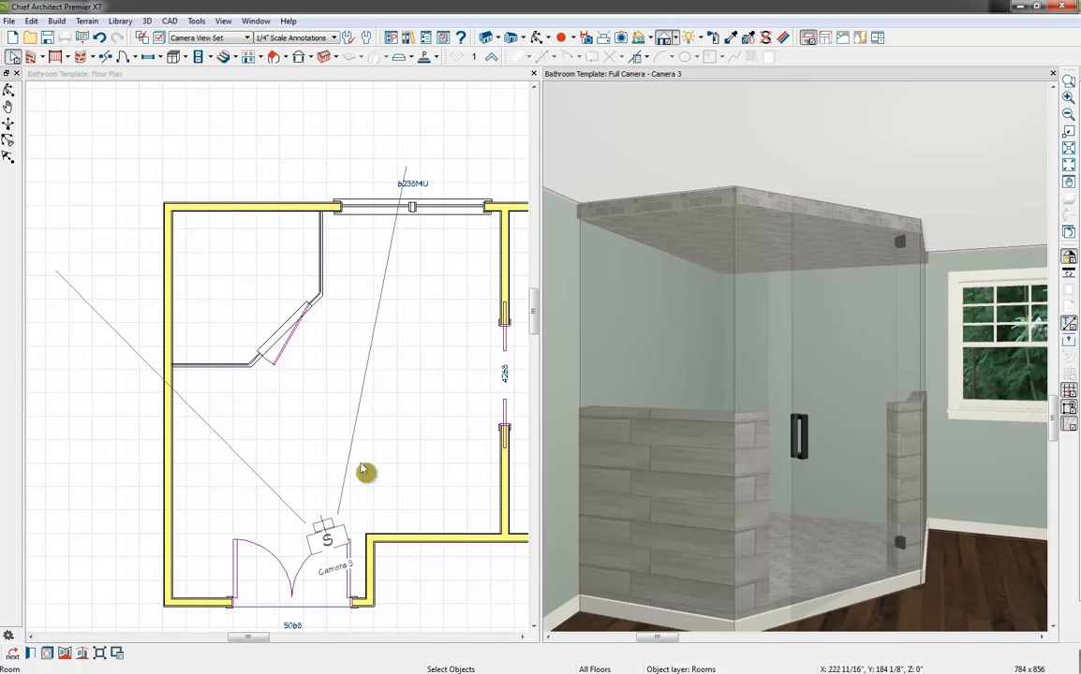
Convert the bathroom's Default Base Molding into a room molding polyline at height 0" and remove molding from the three edges along the shower
click(84, 654)
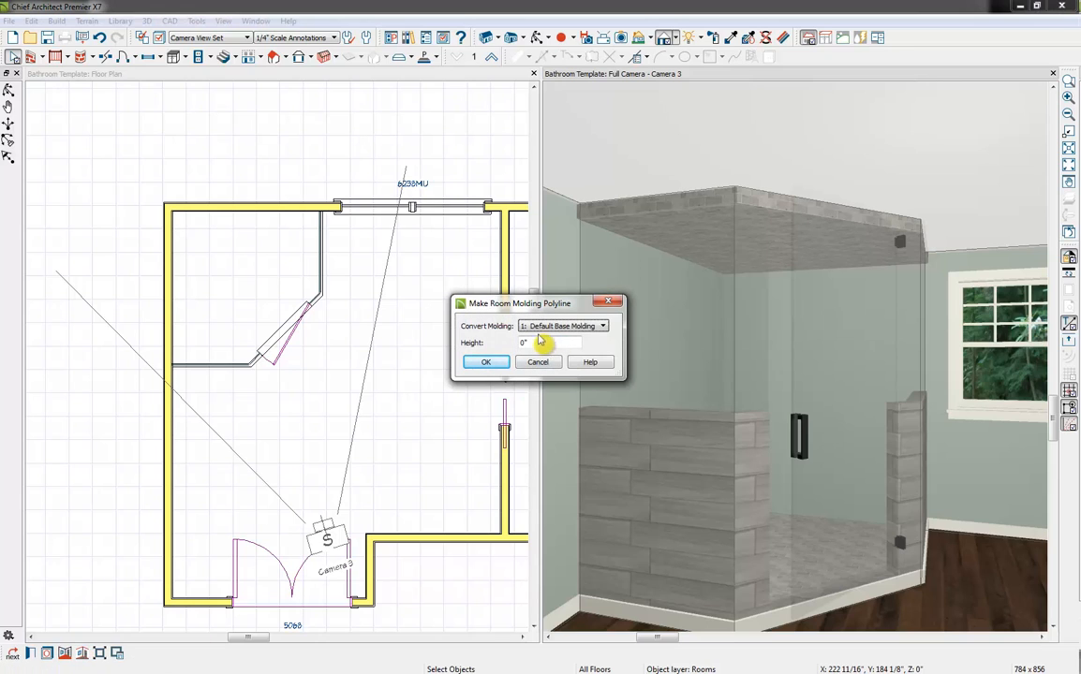
click(477, 365)
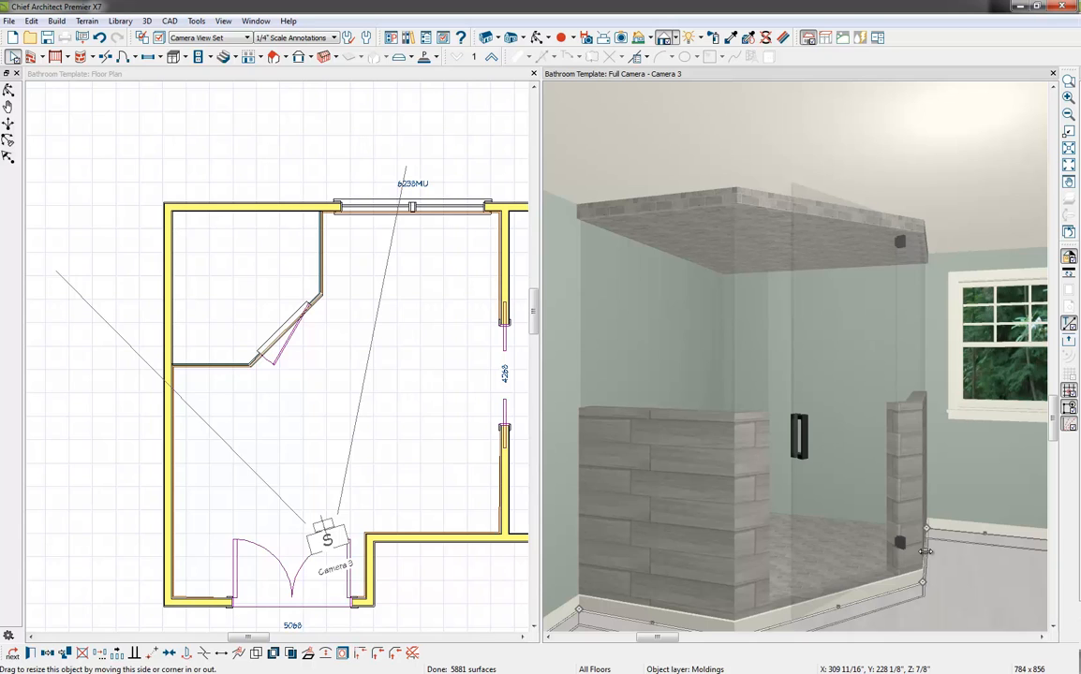
click(413, 655)
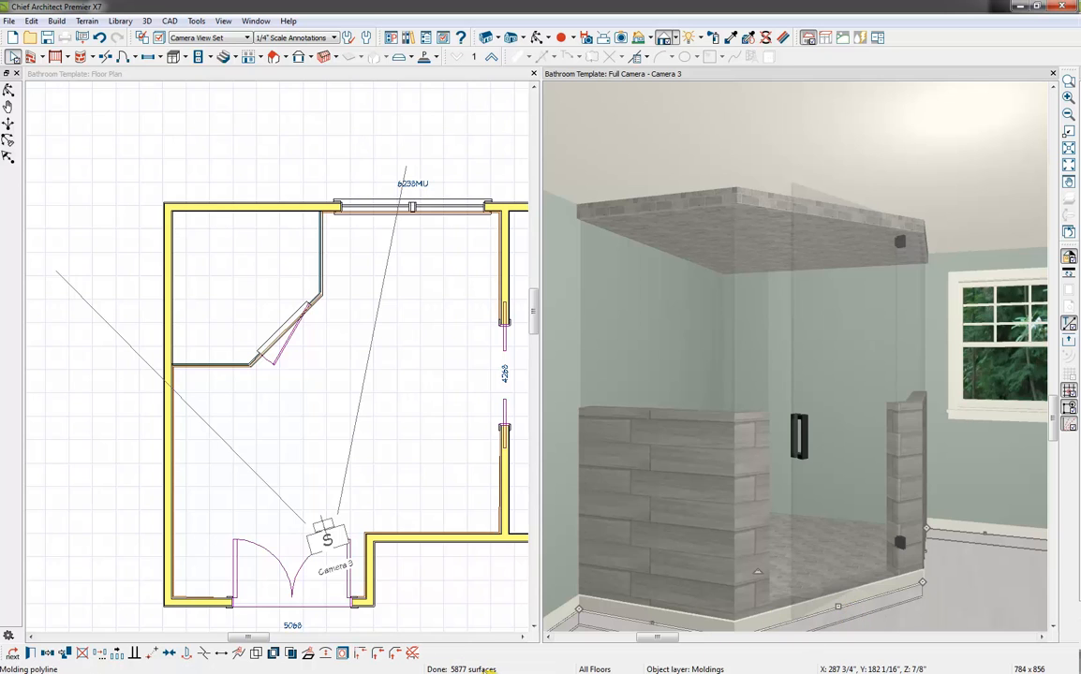
click(412, 654)
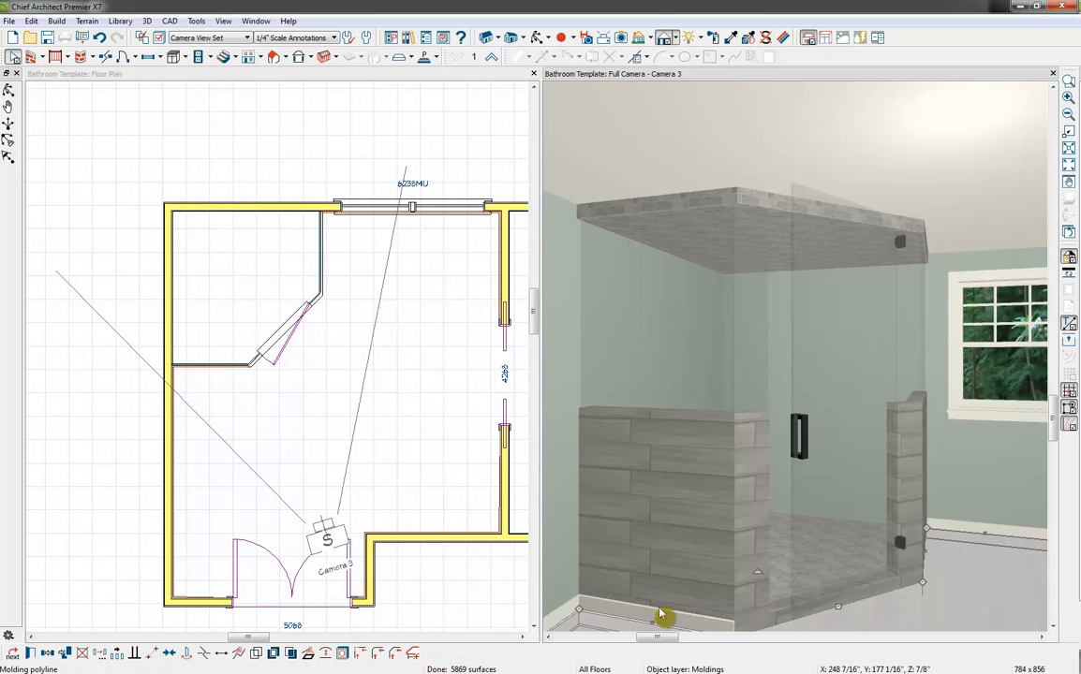
click(412, 654)
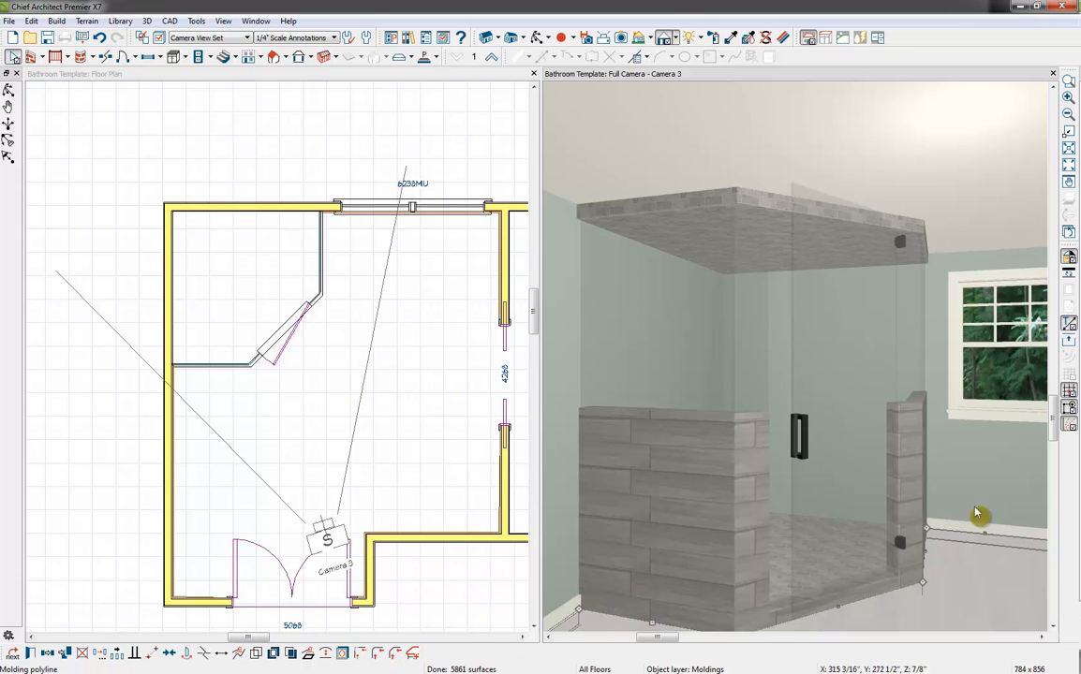
key(Escape)
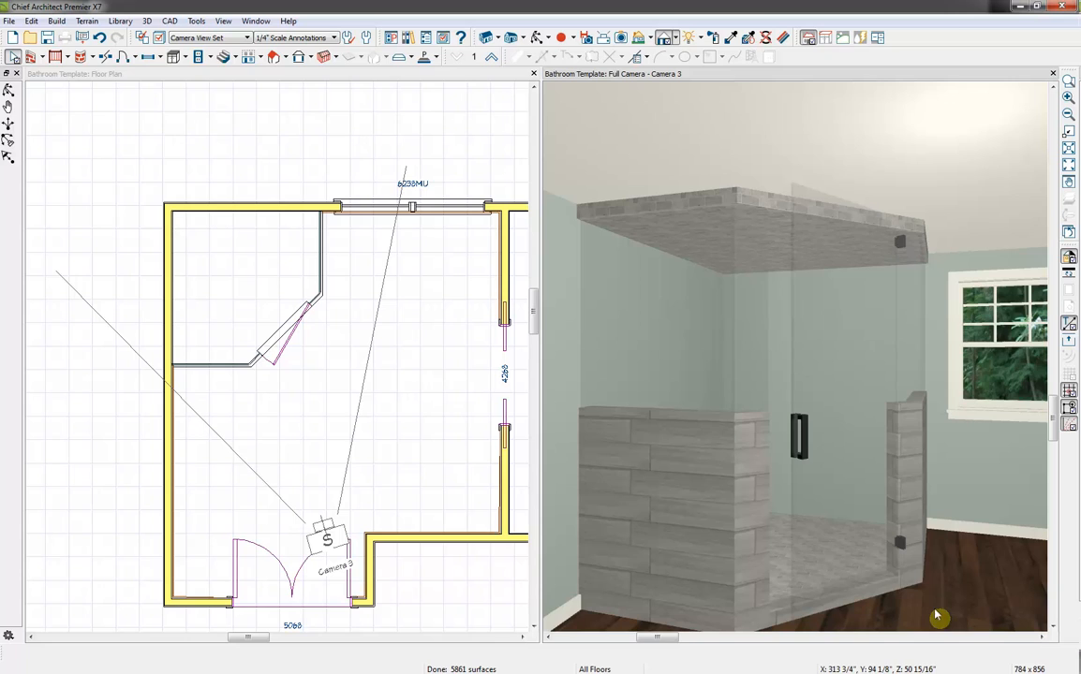
Make a room polyline around the main bathroom and convert it to a molding polyline with a height of 96"
click(971, 553)
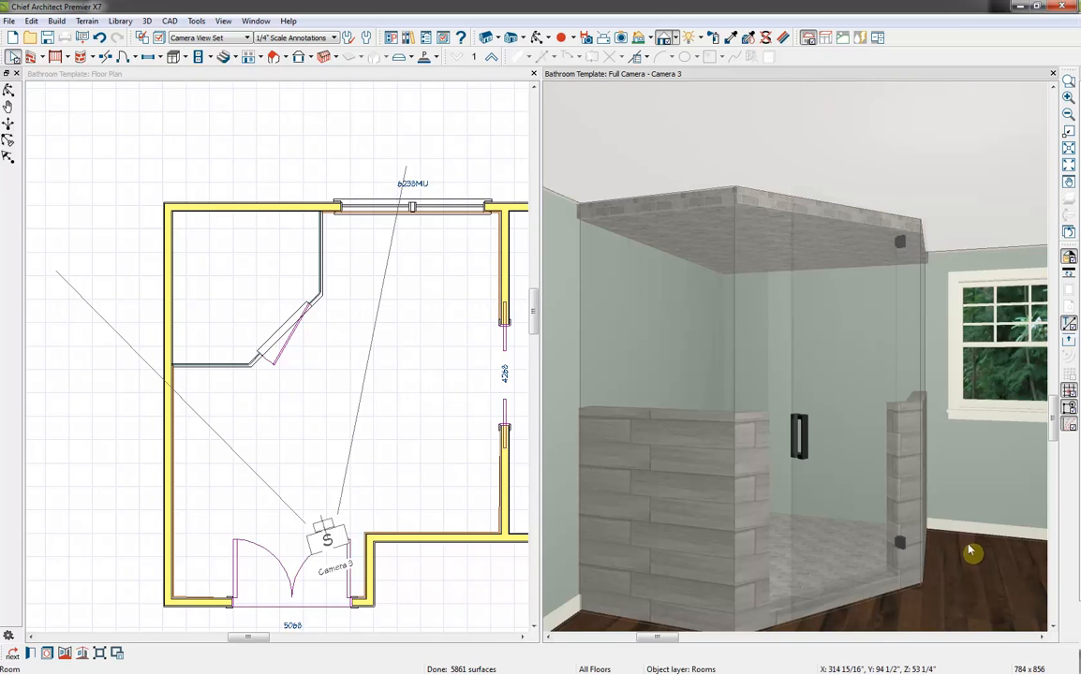
click(66, 654)
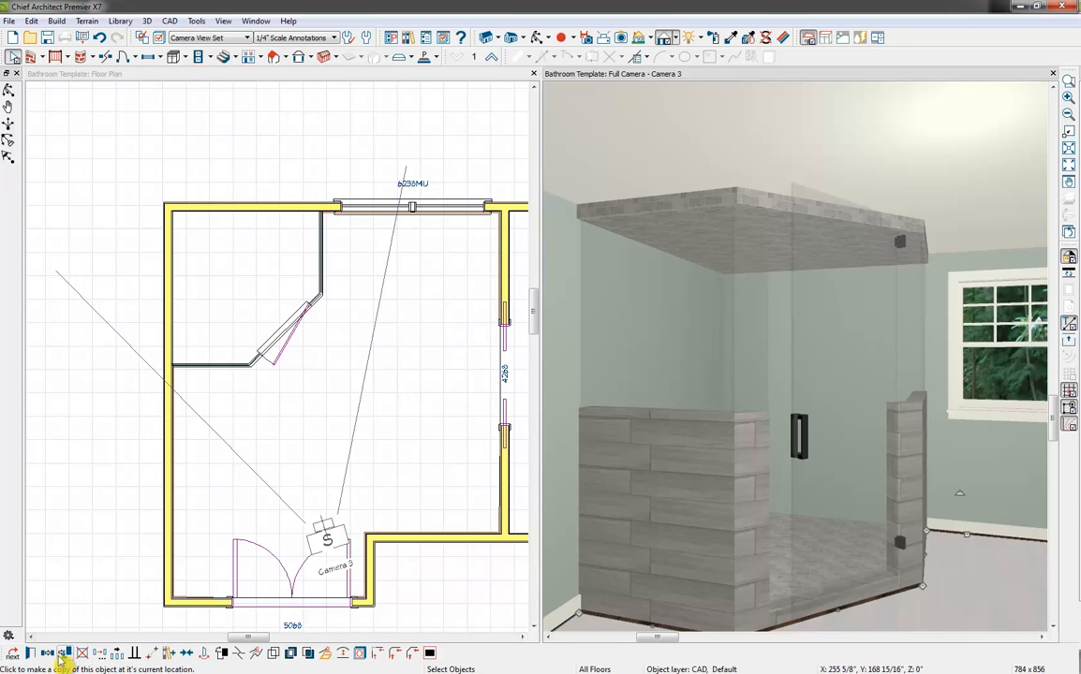
click(323, 653)
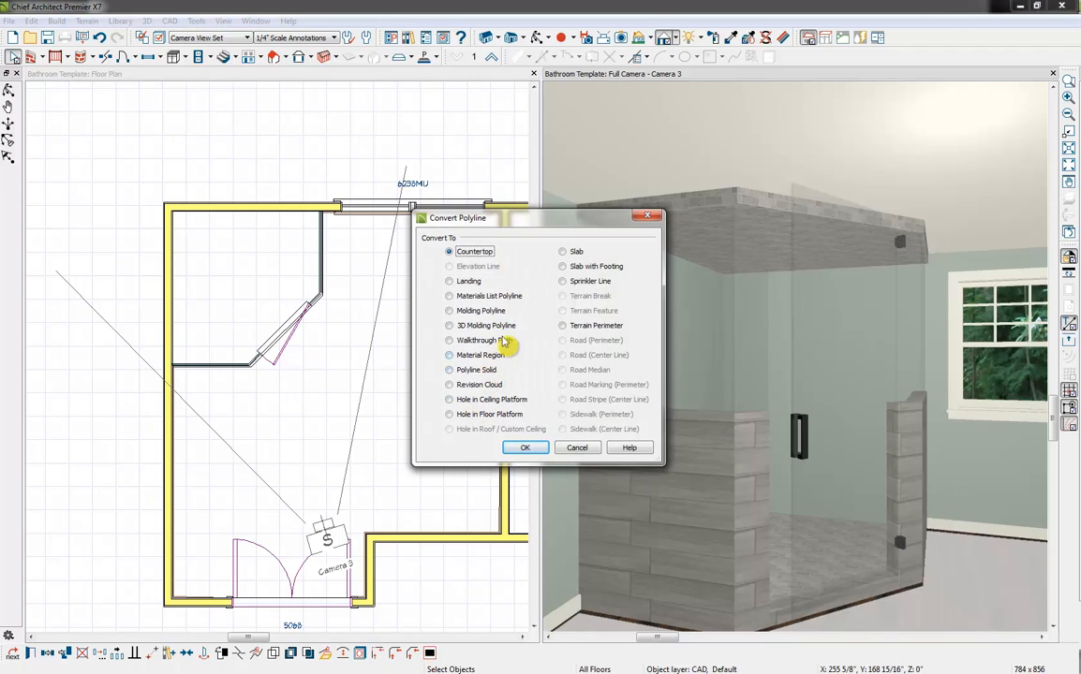
click(487, 313)
click(531, 451)
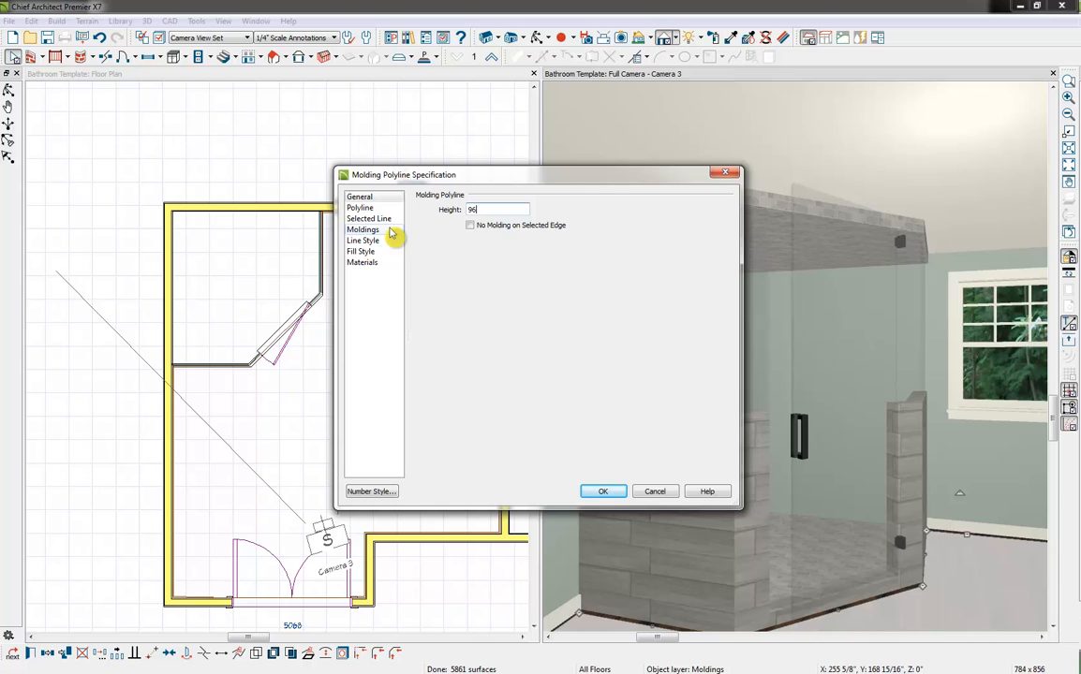
Add the CA-76 crown molding profile from the core catalog's architectural moldings to the 96" molding polyline
click(388, 231)
click(522, 229)
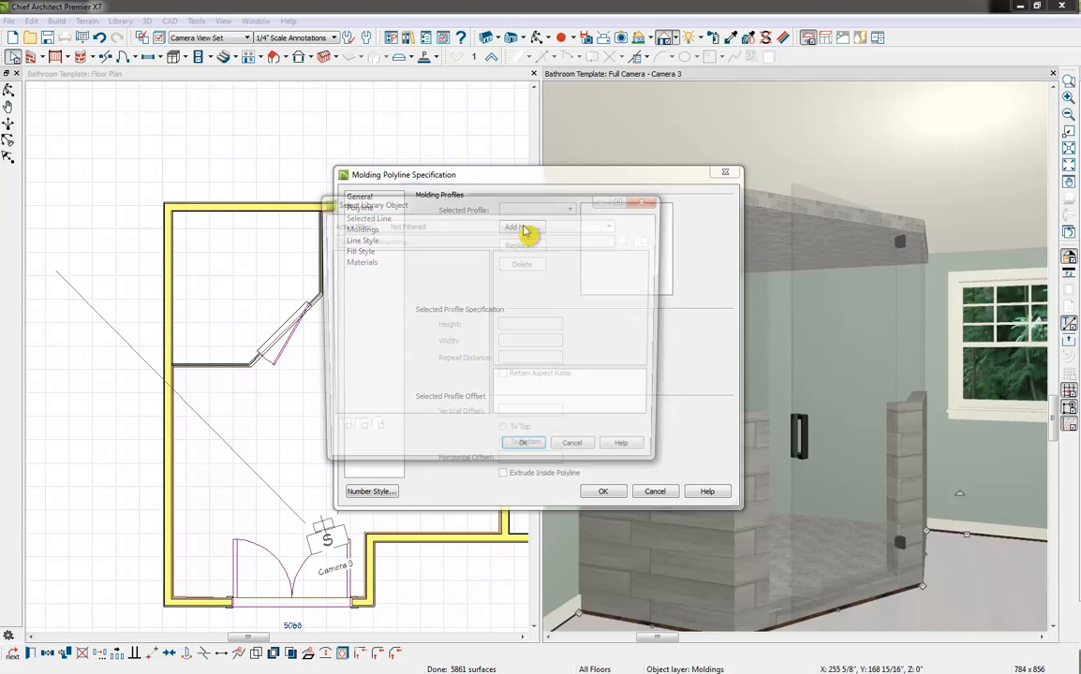
click(517, 454)
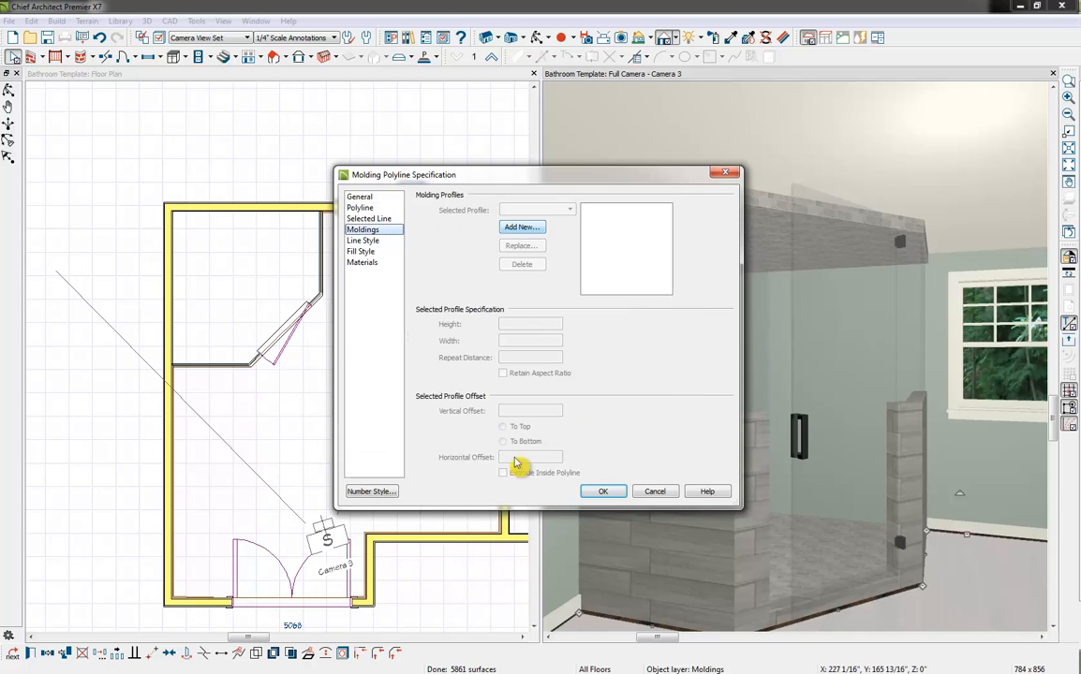
click(525, 229)
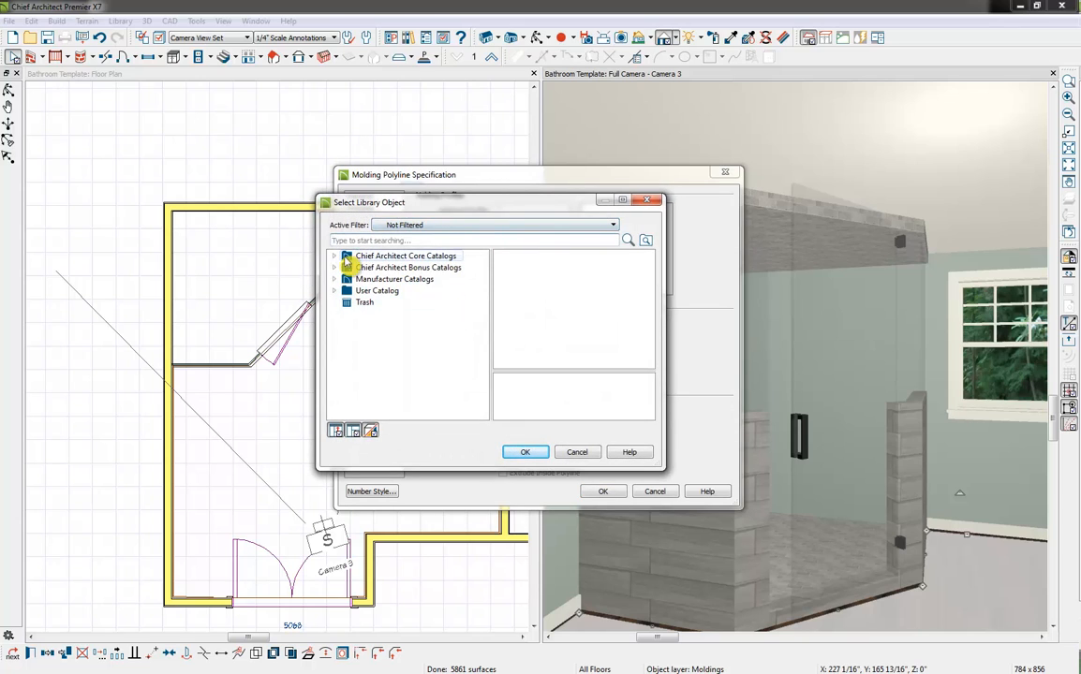
click(334, 256)
click(348, 268)
click(360, 280)
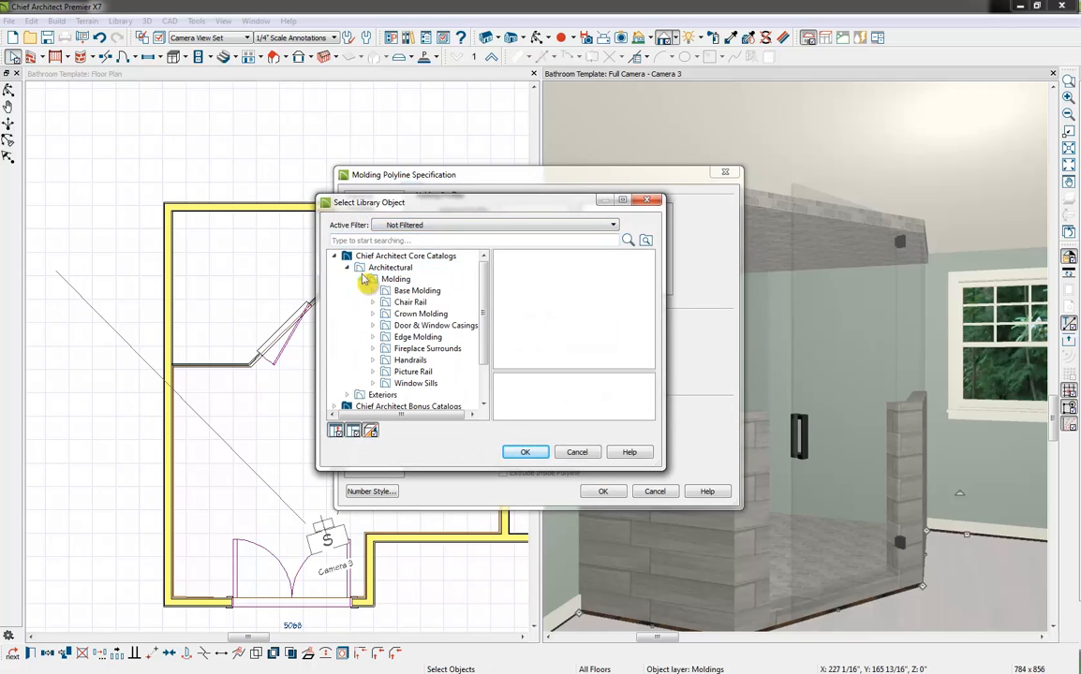
click(373, 314)
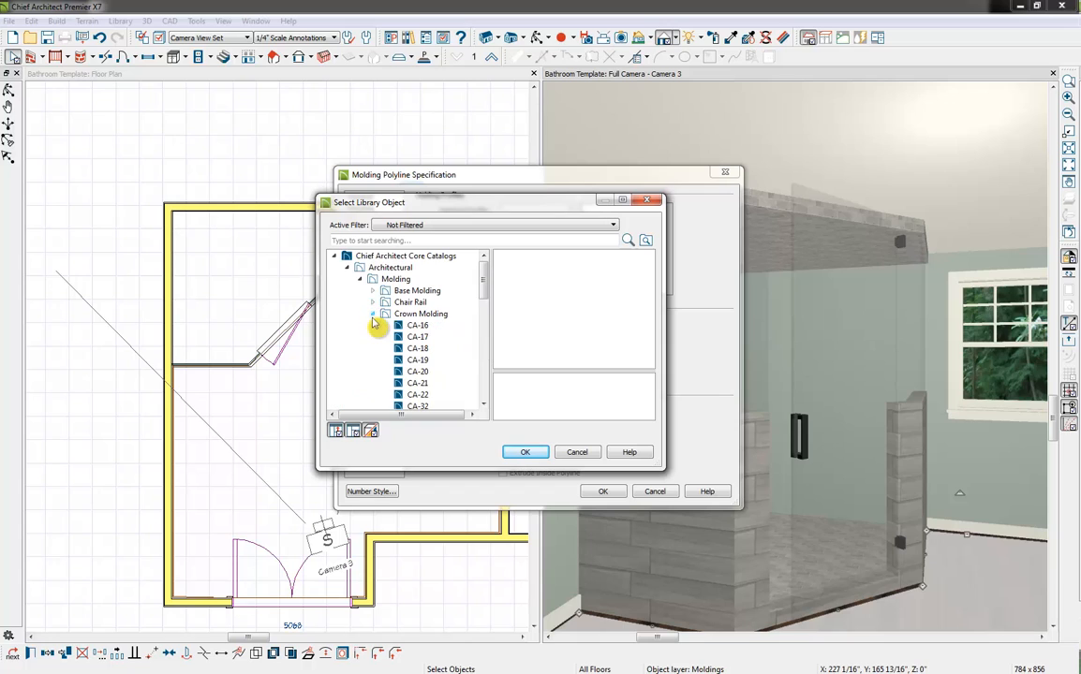
scroll(385, 324, down, 12)
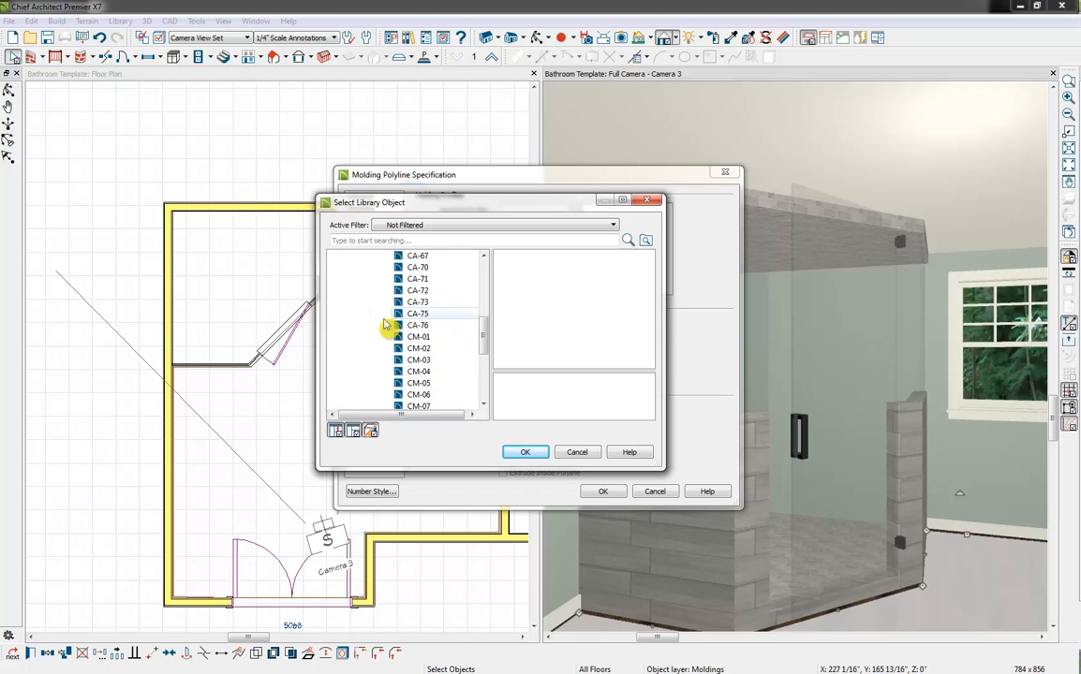
scroll(385, 324, up, 12)
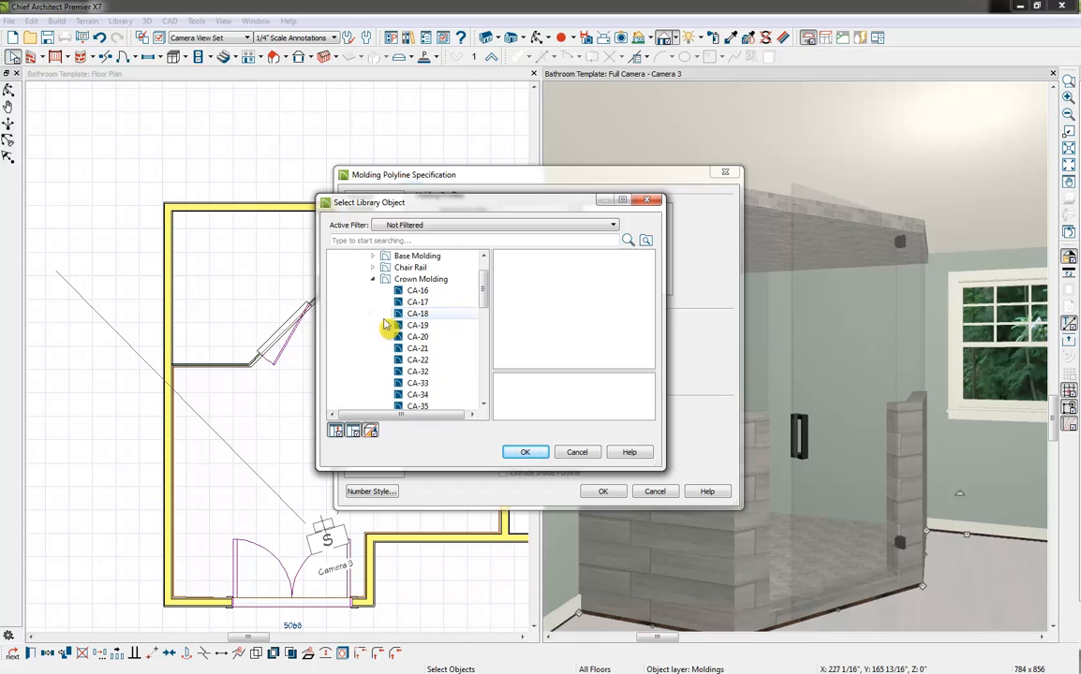
click(422, 279)
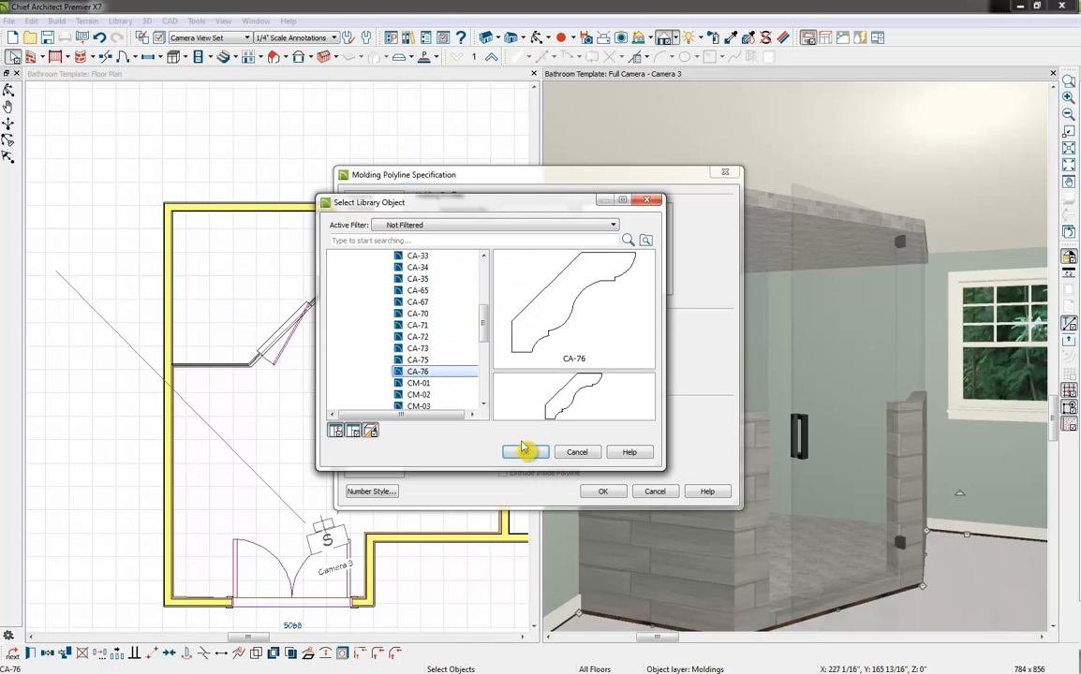
click(524, 451)
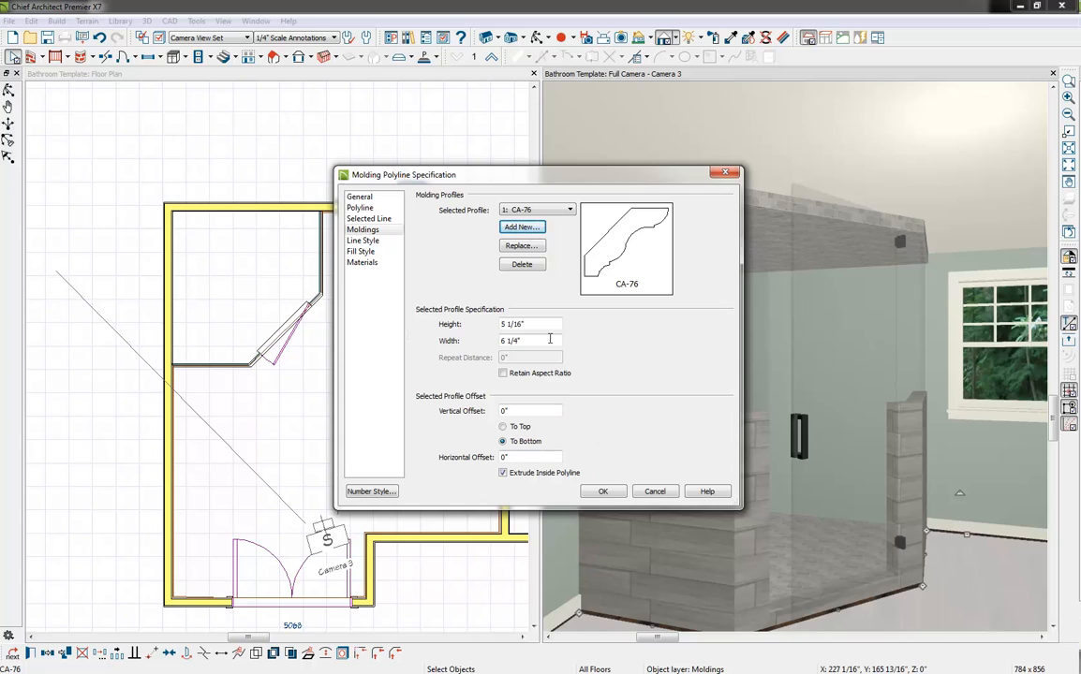
Set the CA-76 profile's height and width to 3" each and apply the molding to the room
drag(538, 321, 494, 359)
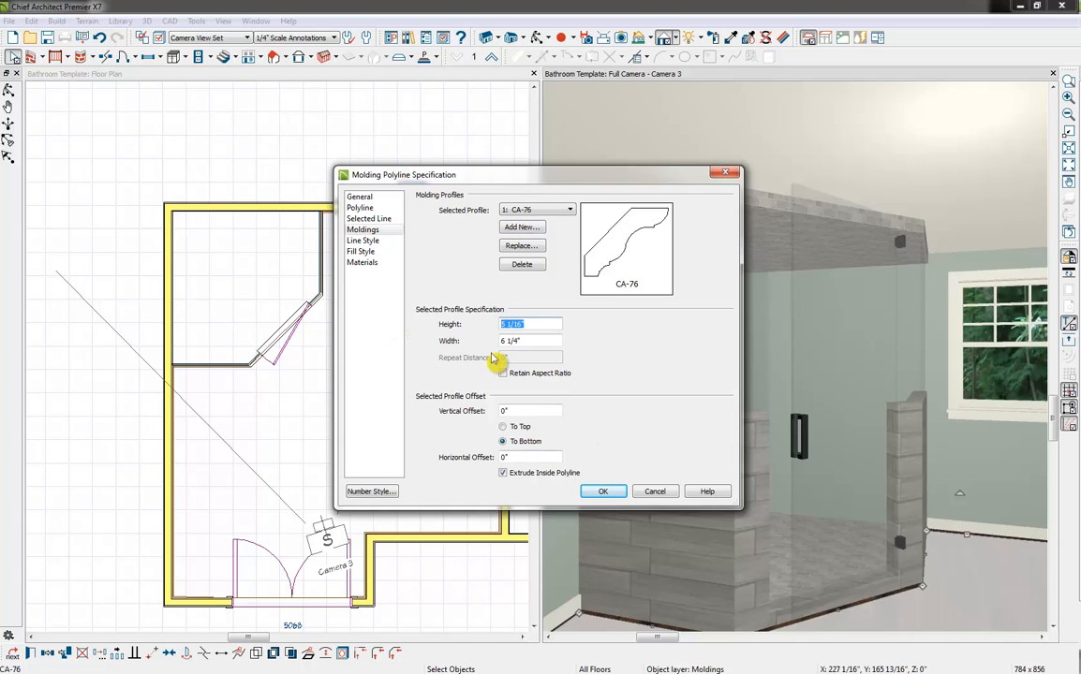
text(3)
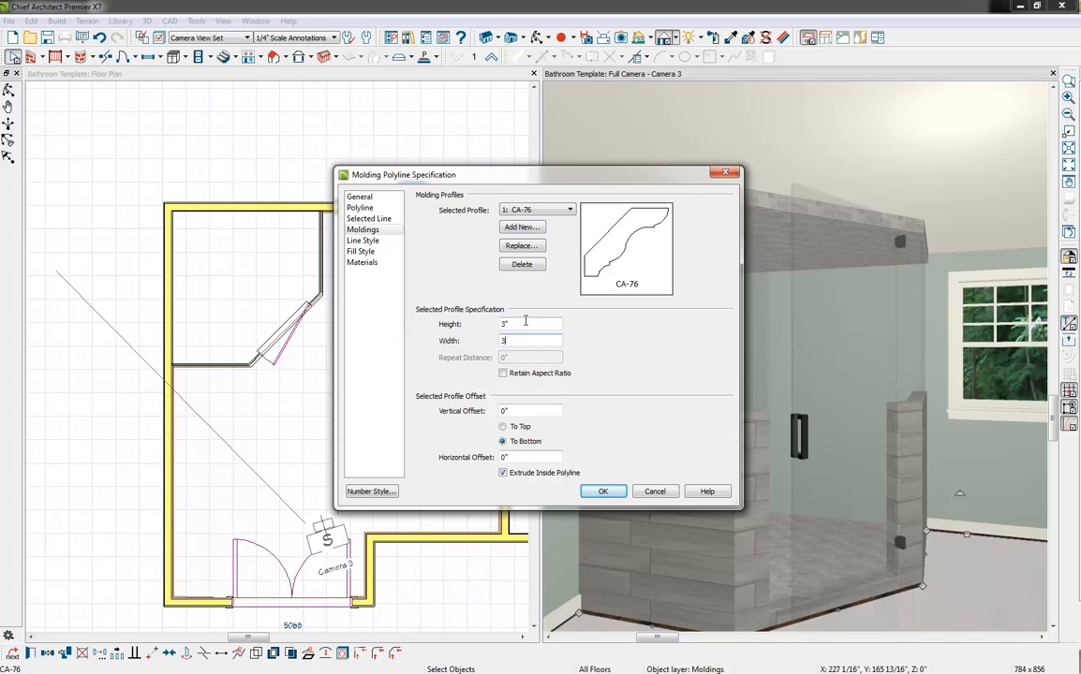
click(601, 492)
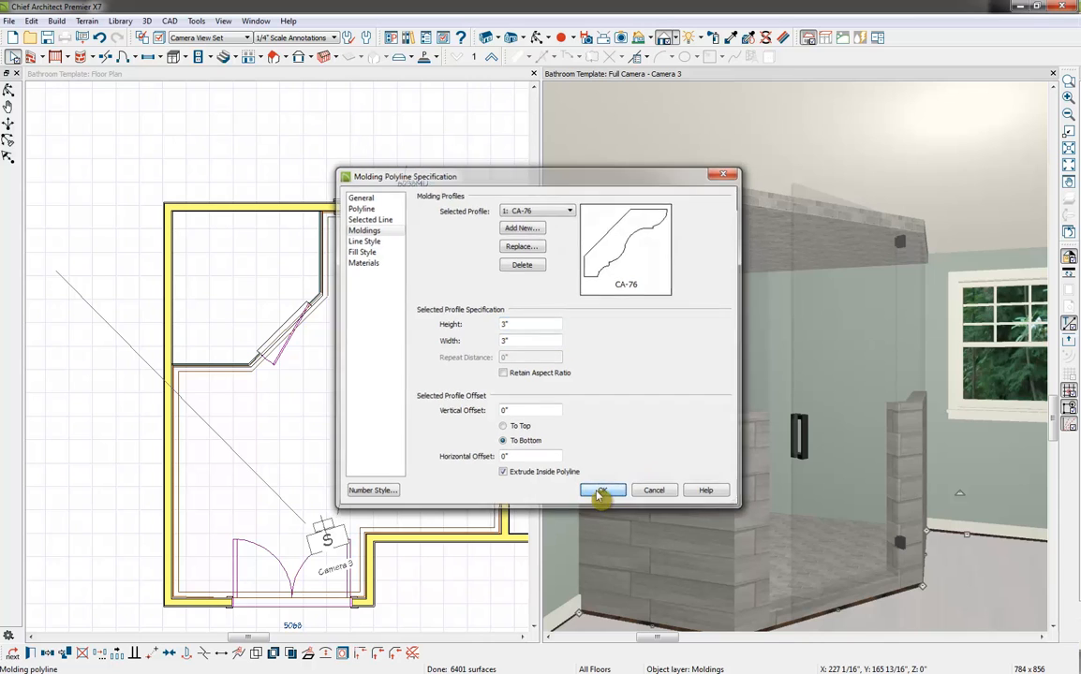
key(Escape)
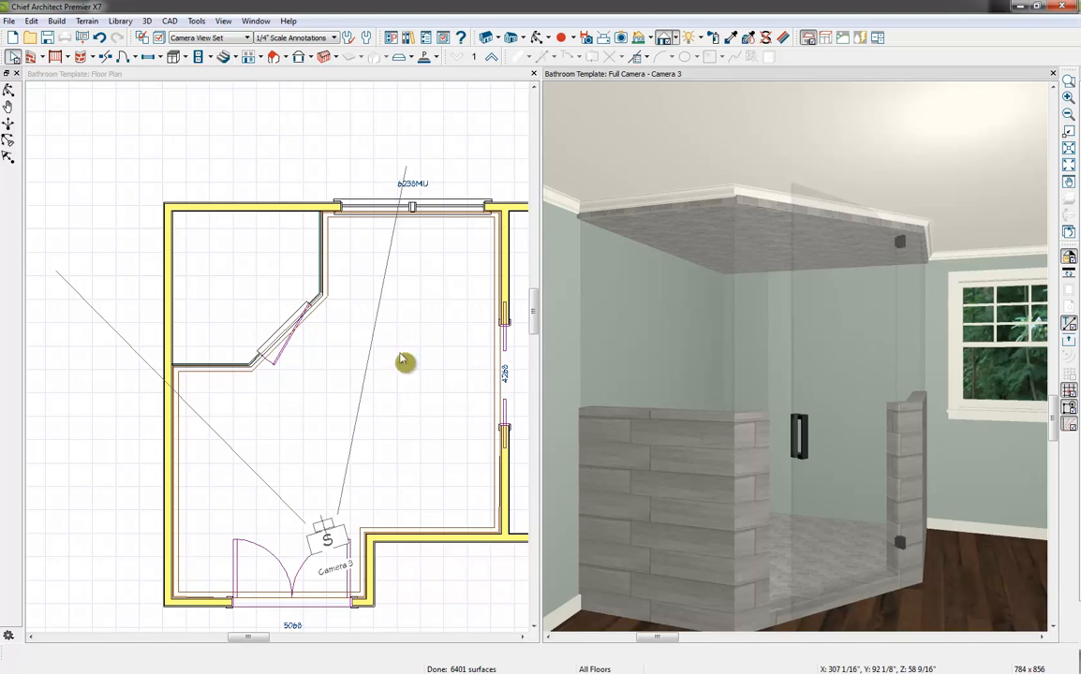
In the floor plan, break the two outer bathroom walls where the shower's glass and half walls meet them
scroll(321, 368, up, 2)
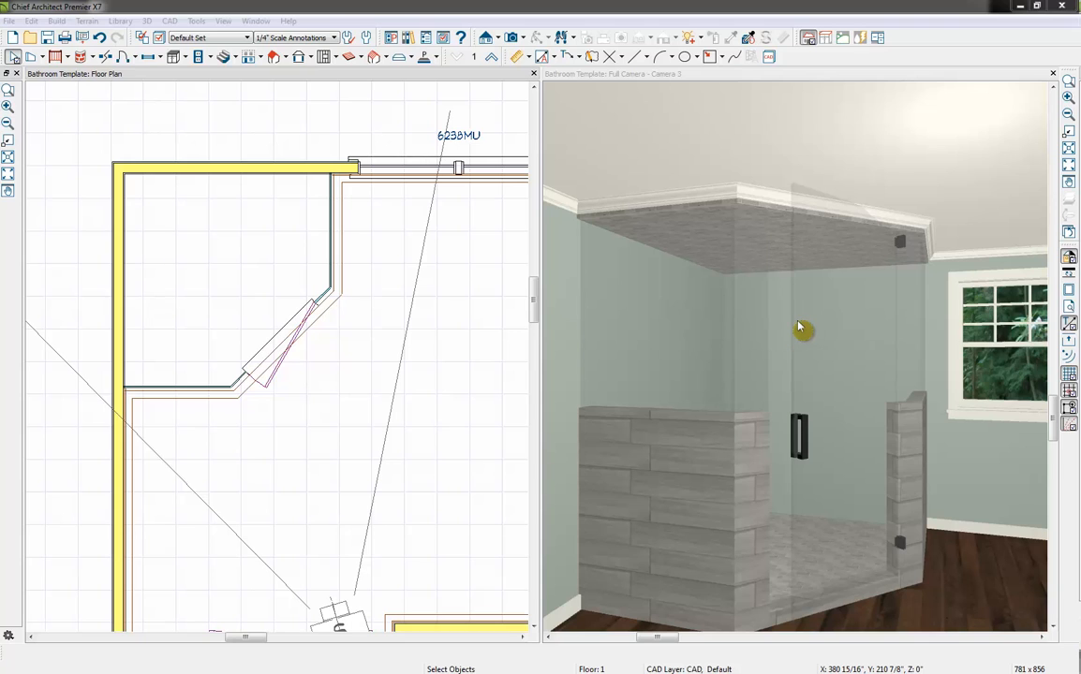
middle_drag(314, 267, 337, 293)
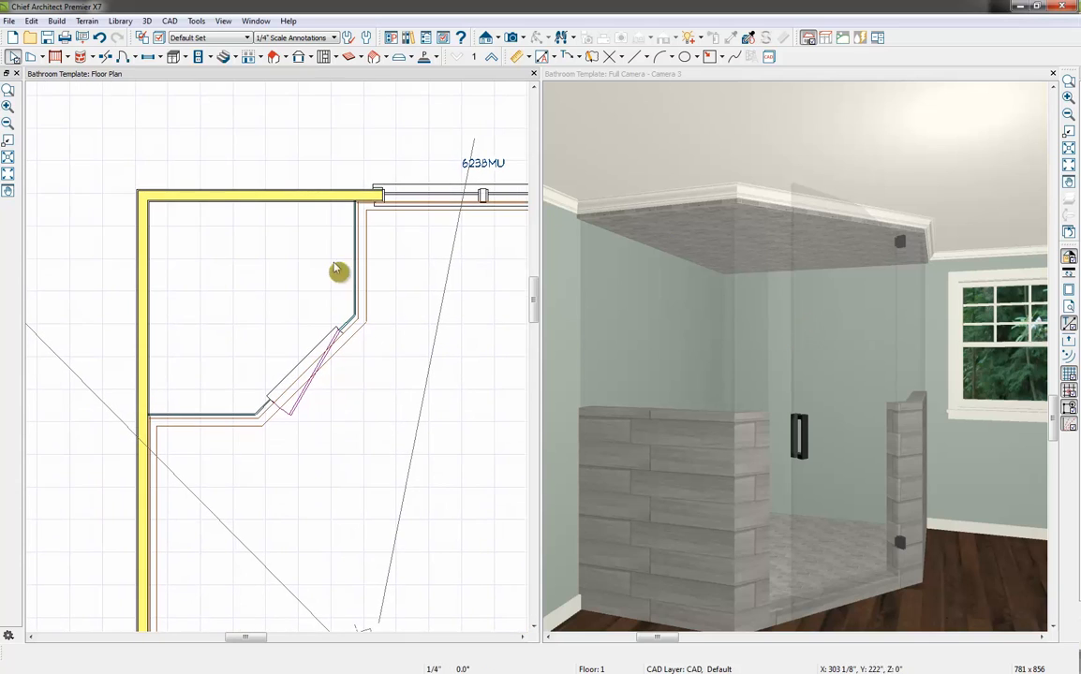
click(332, 199)
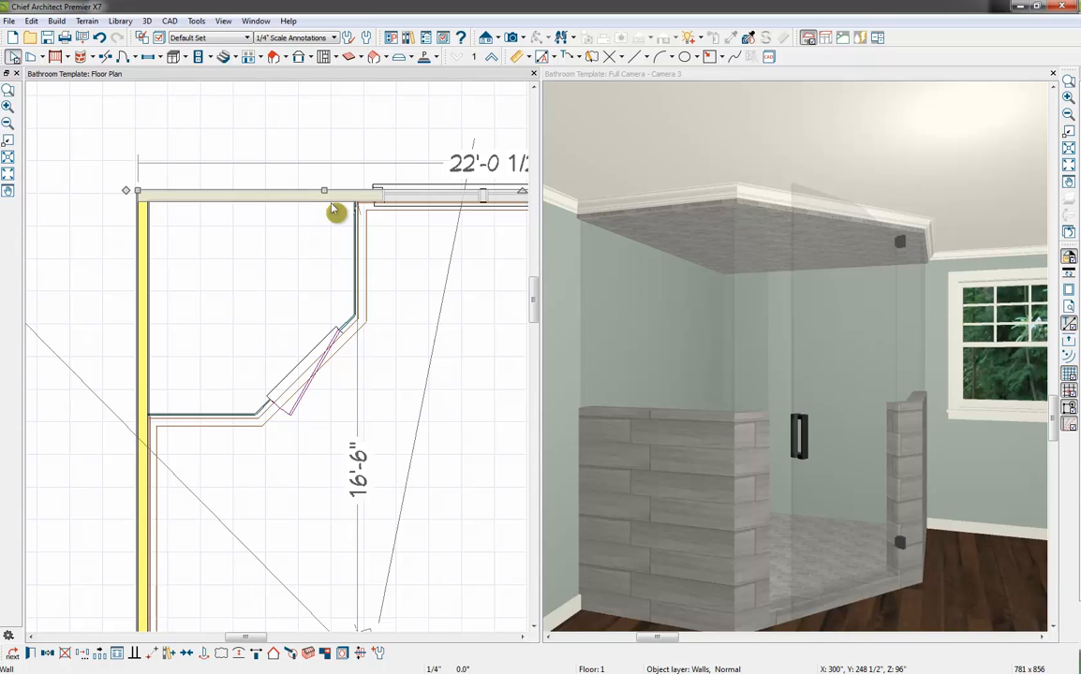
click(109, 58)
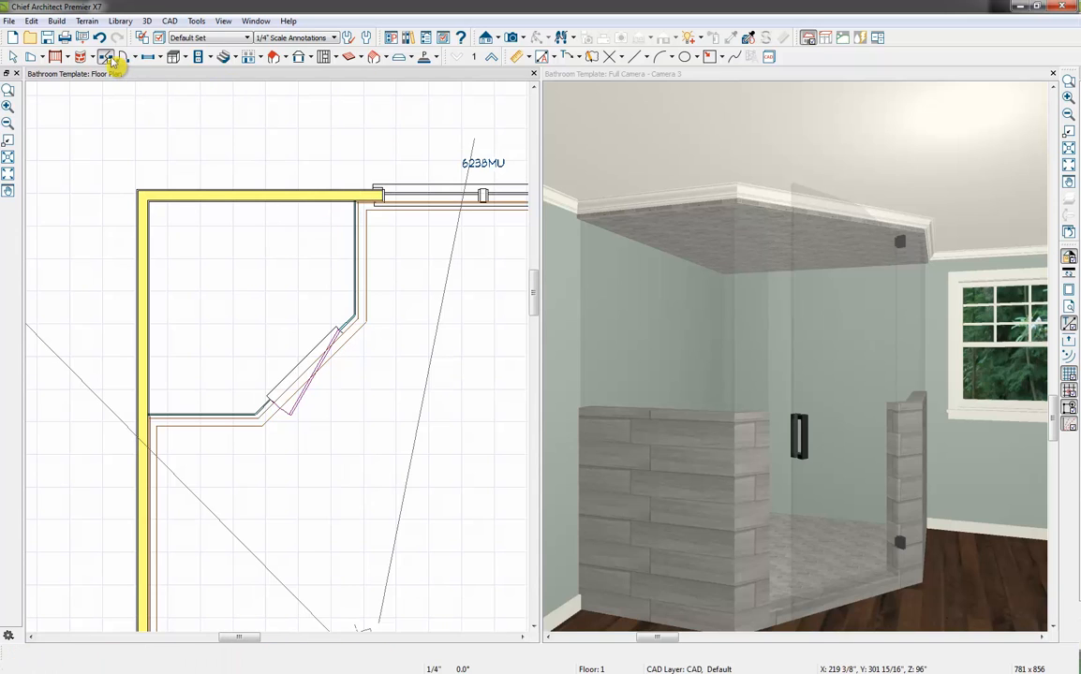
click(361, 195)
click(138, 414)
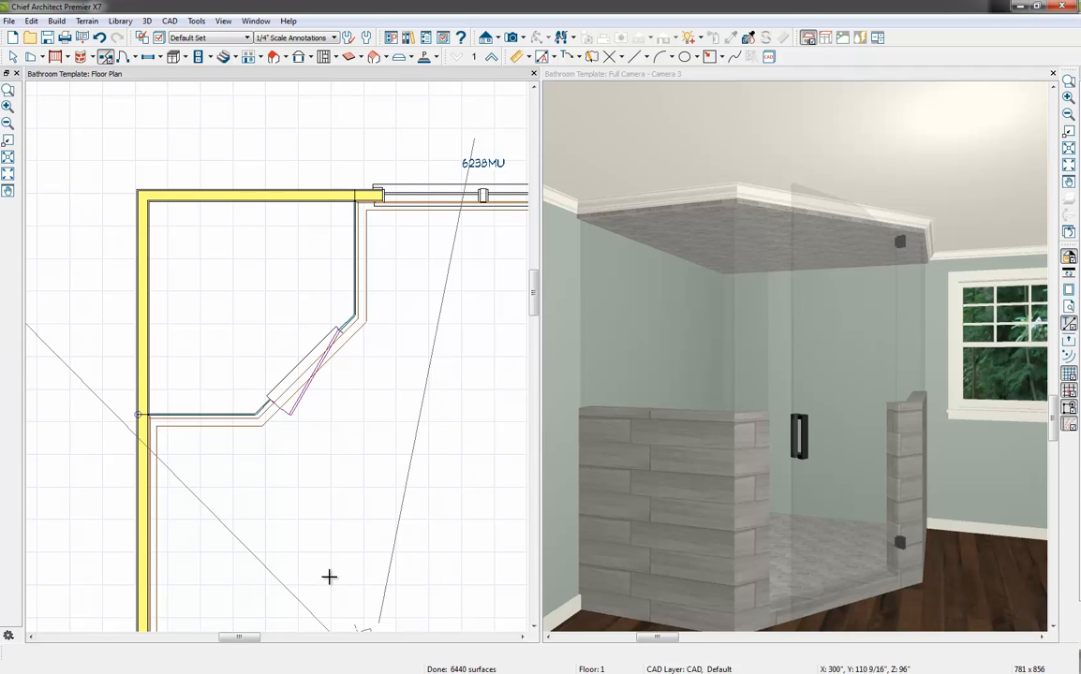
key(space)
Assign the material Ash 6x36 AV05, 9x36 AV13--PAINTED: AC-34 - CAPE HATTERAS SAND to the interior surface of the shower's two outer wall segments
click(143, 314)
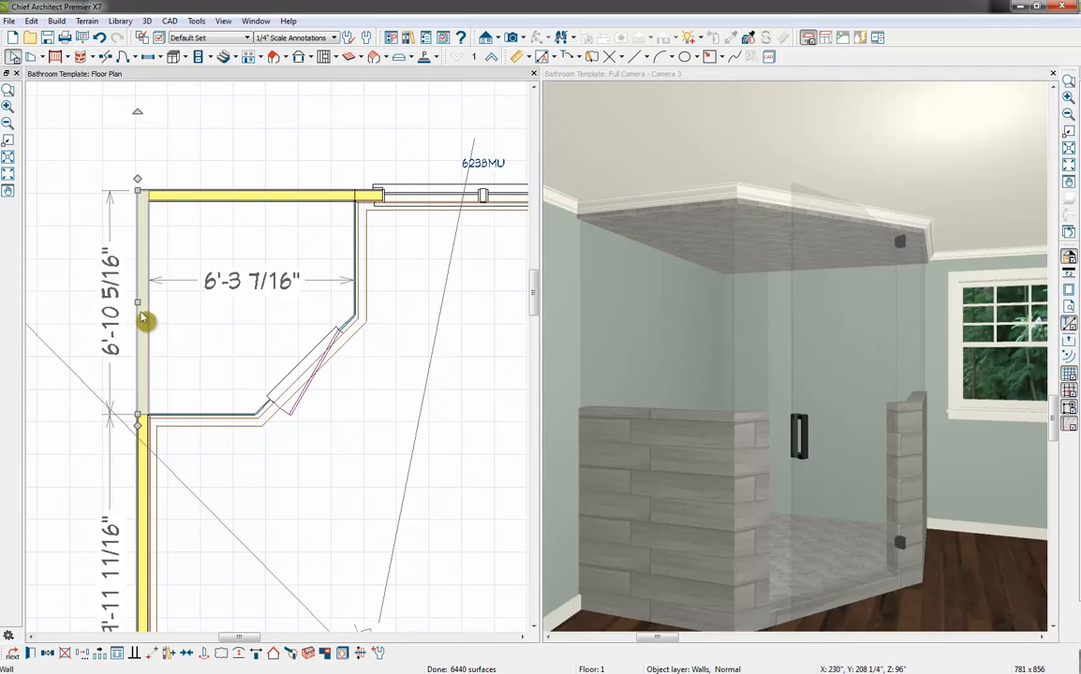
click(244, 195)
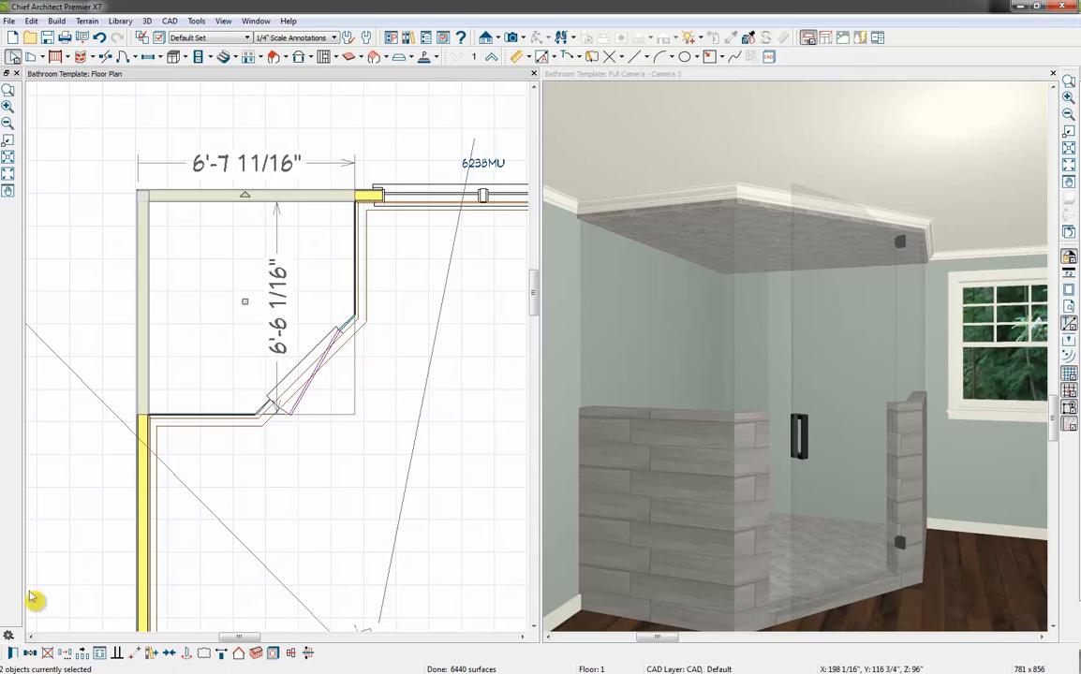
click(12, 654)
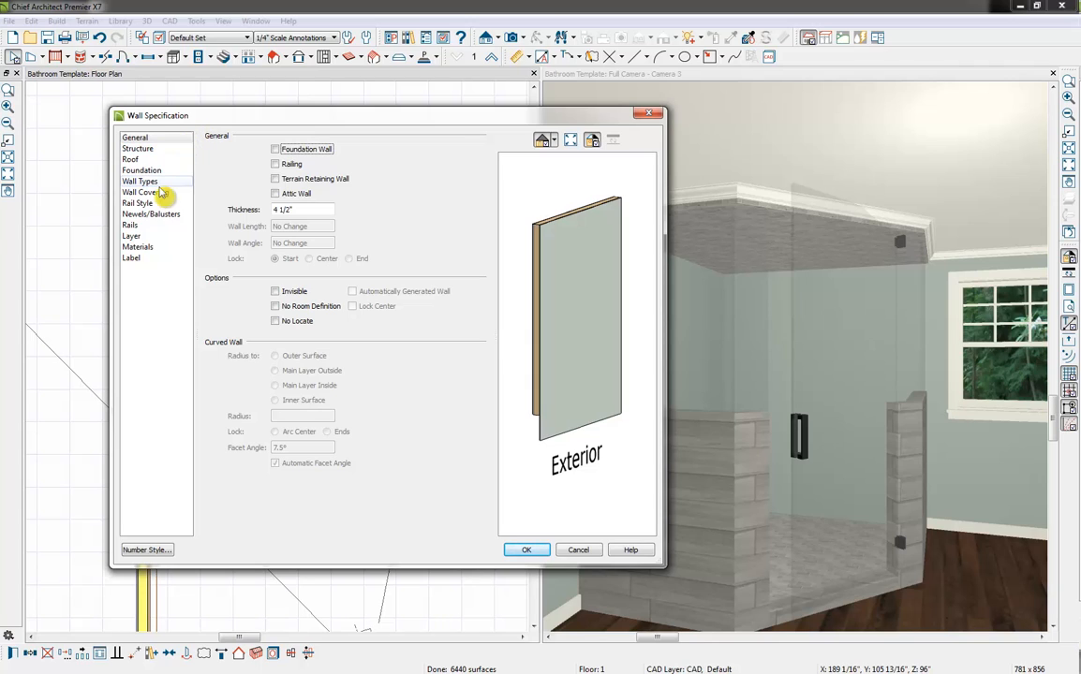
click(161, 247)
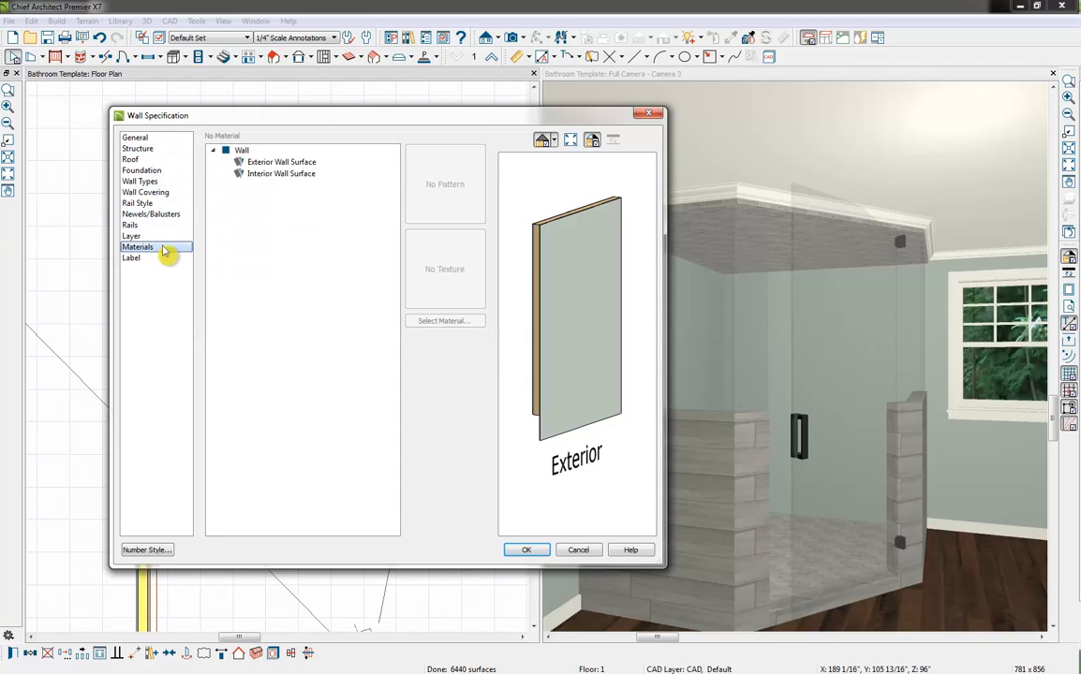
click(273, 176)
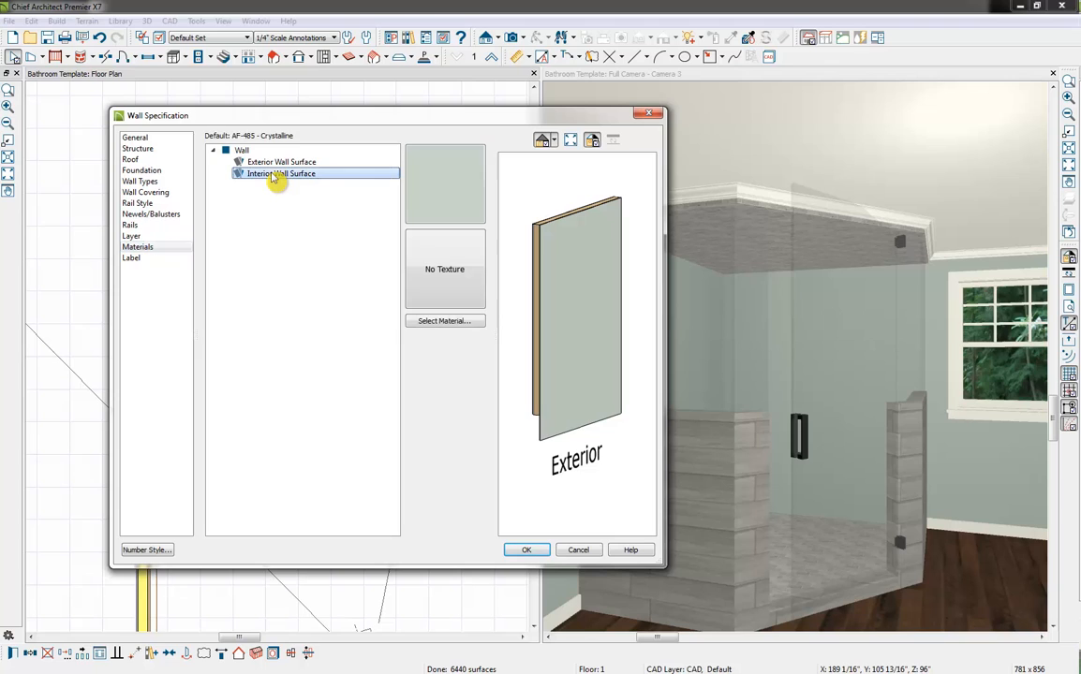
click(445, 321)
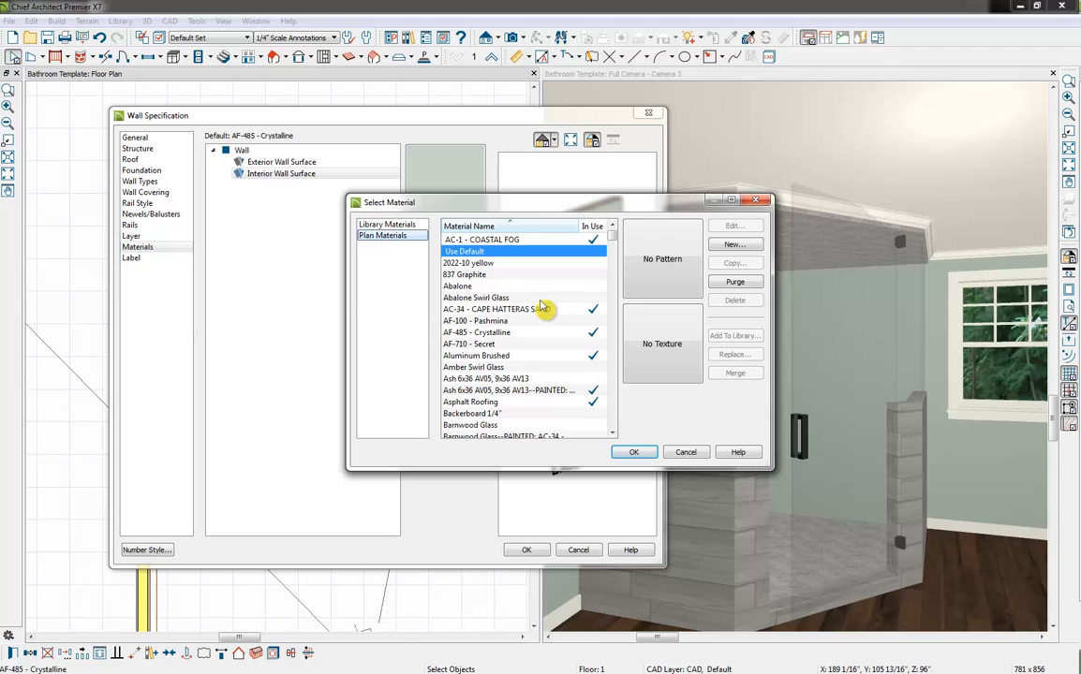
click(518, 391)
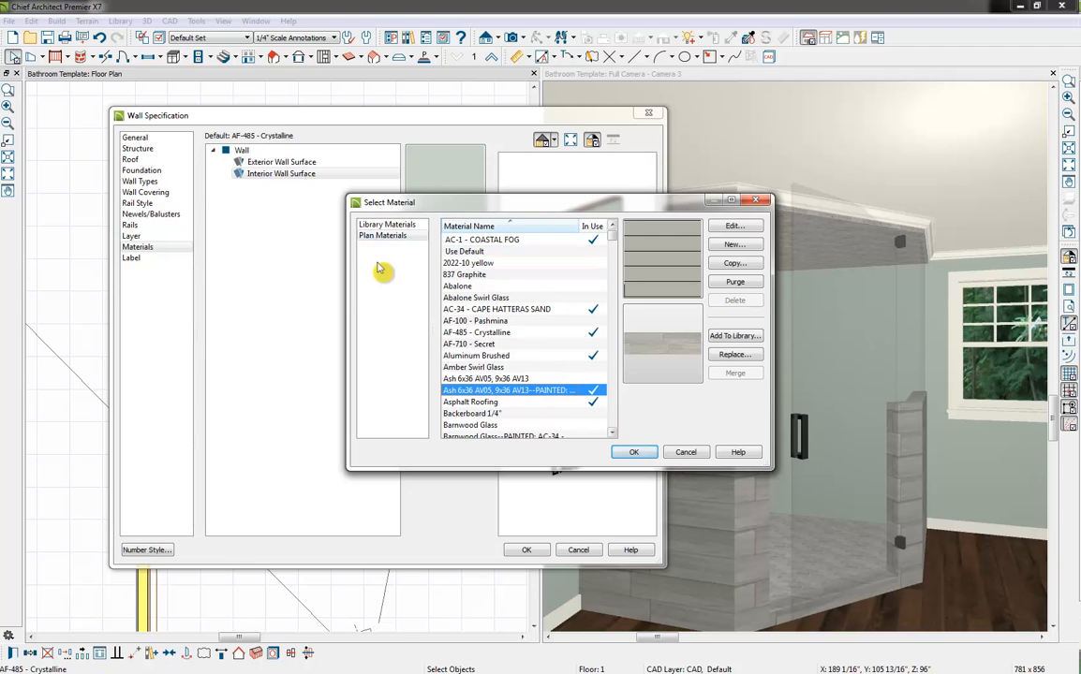
click(633, 452)
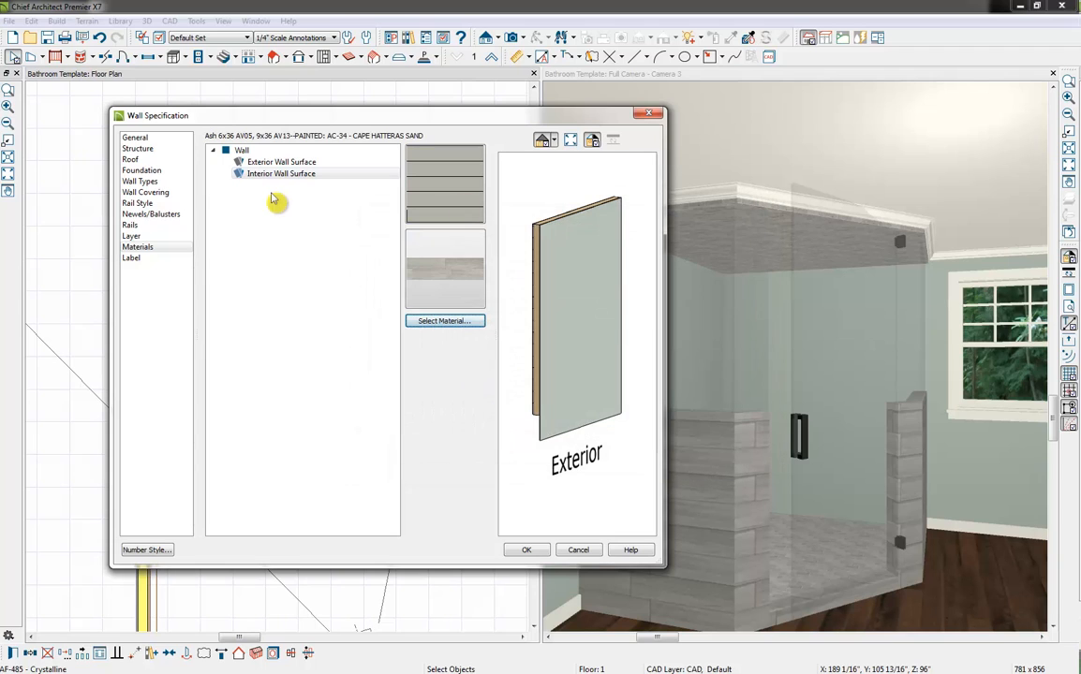
drag(574, 290, 749, 270)
drag(592, 273, 651, 263)
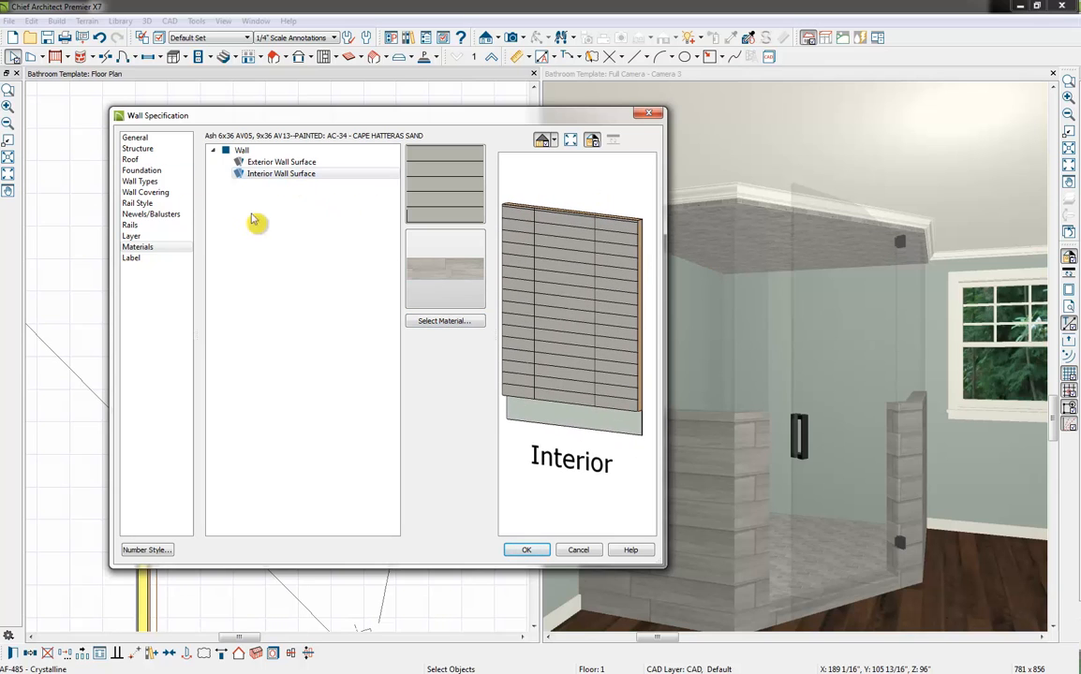
Add a wall covering to both shower walls using the plan material Mother of Pearl CR57--PAINTED: Color - Bone
click(165, 192)
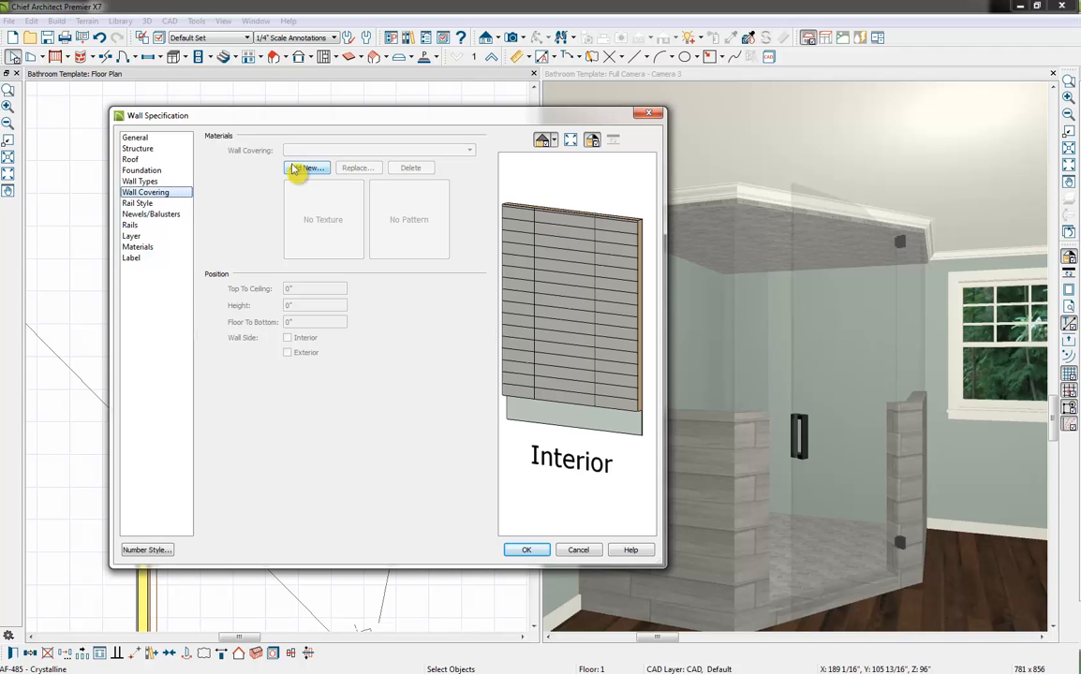
click(307, 169)
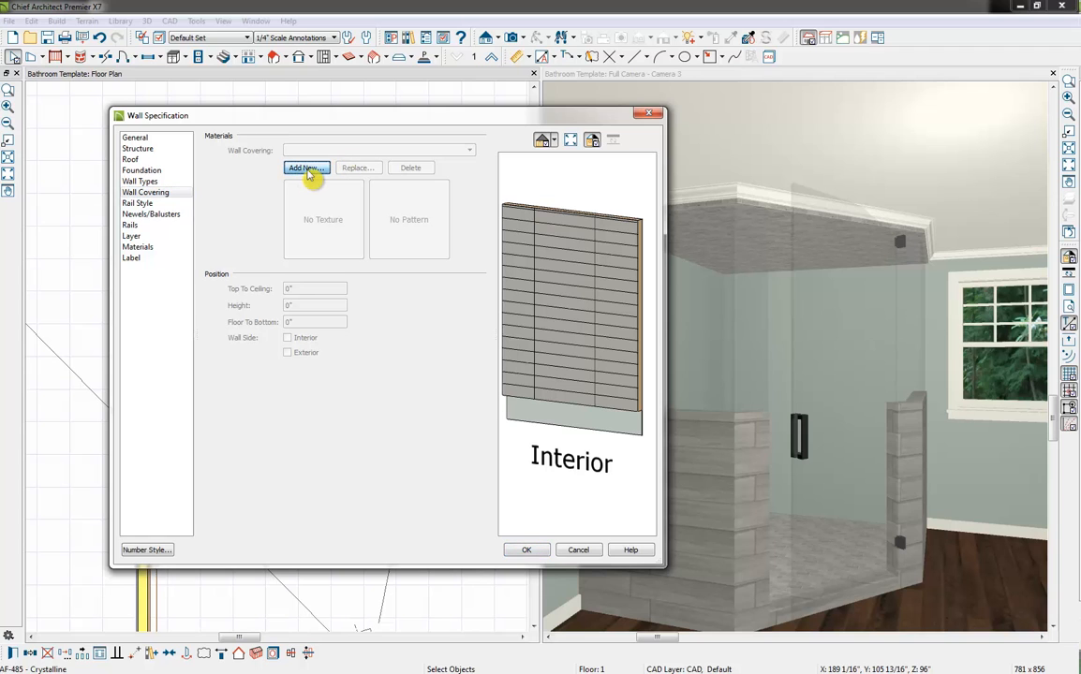
drag(587, 198, 482, 180)
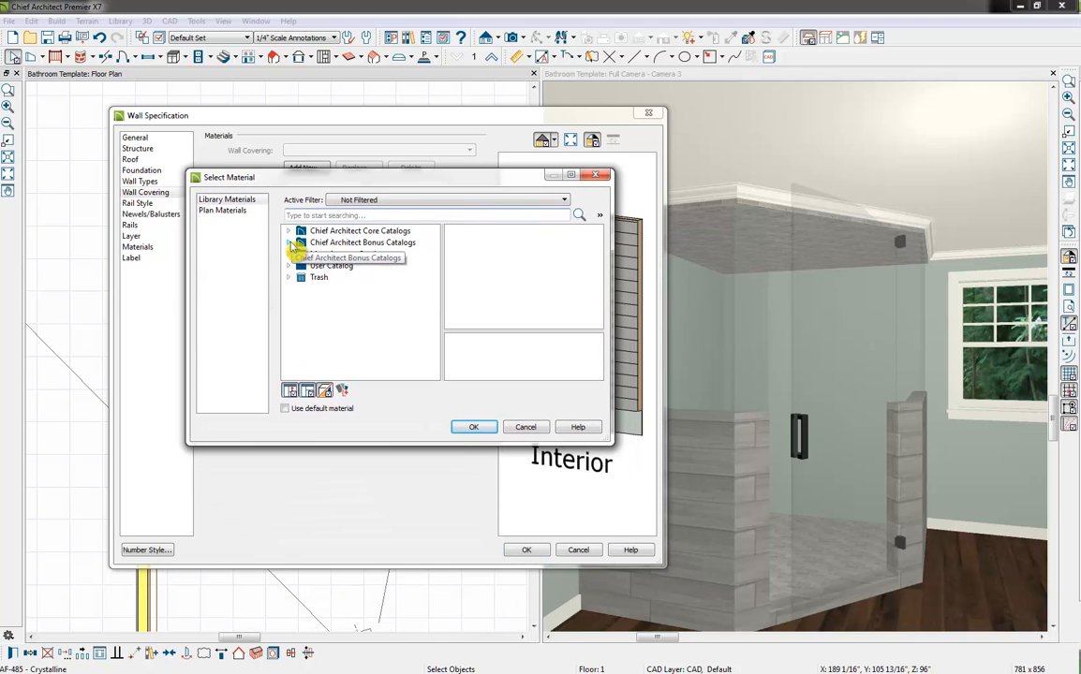
click(225, 211)
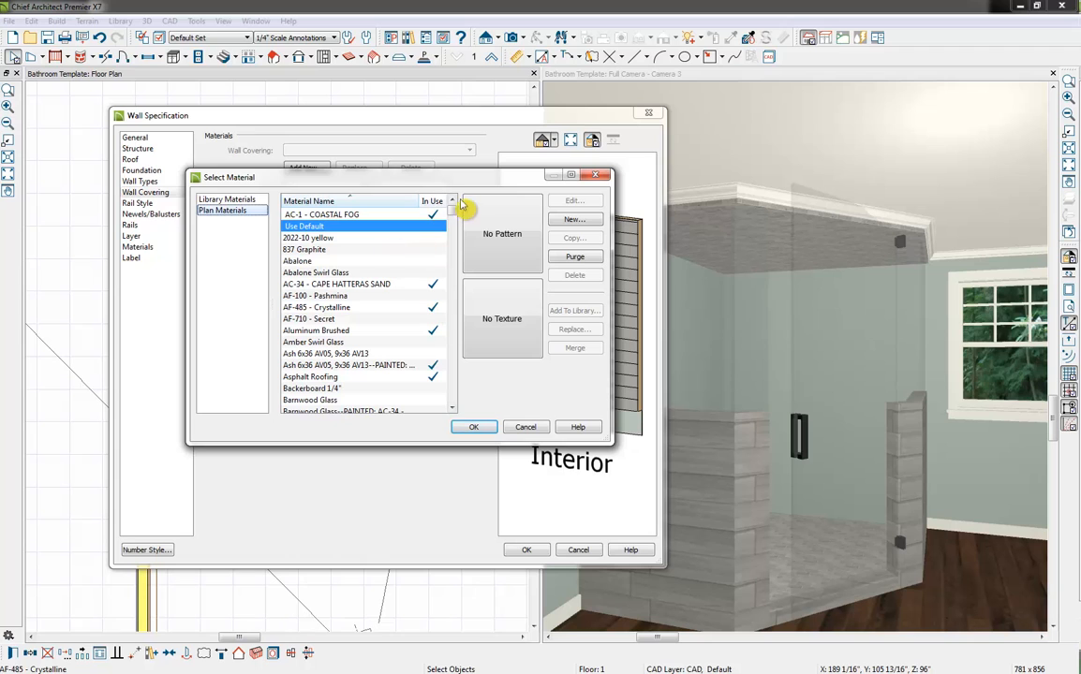
drag(457, 216, 457, 338)
click(341, 250)
click(354, 262)
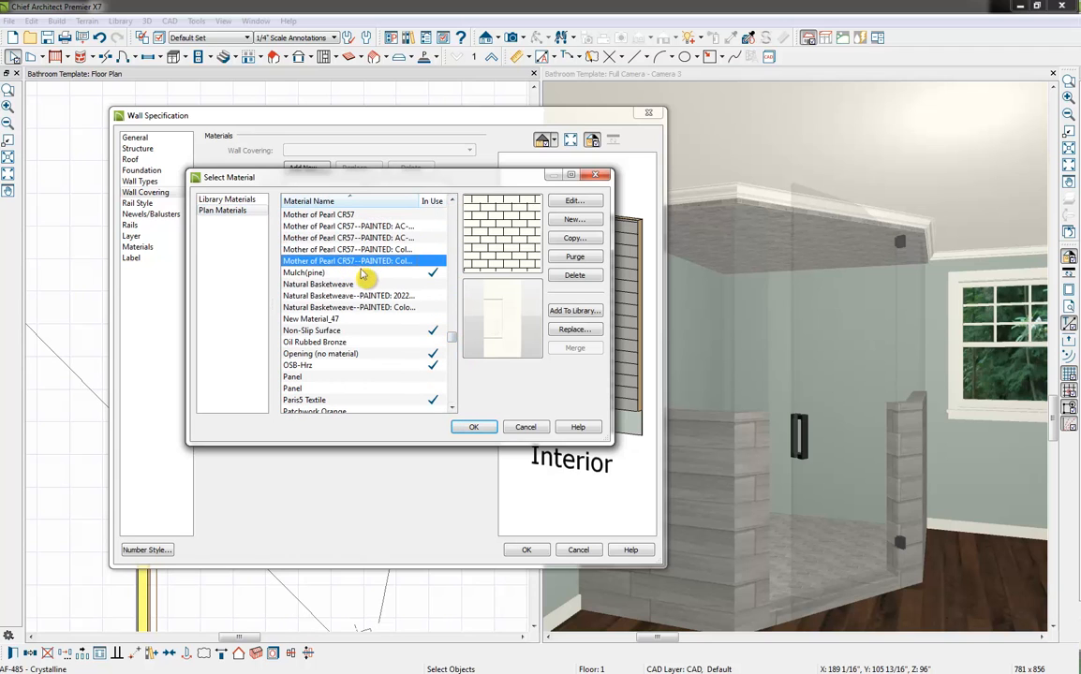
click(362, 251)
click(476, 428)
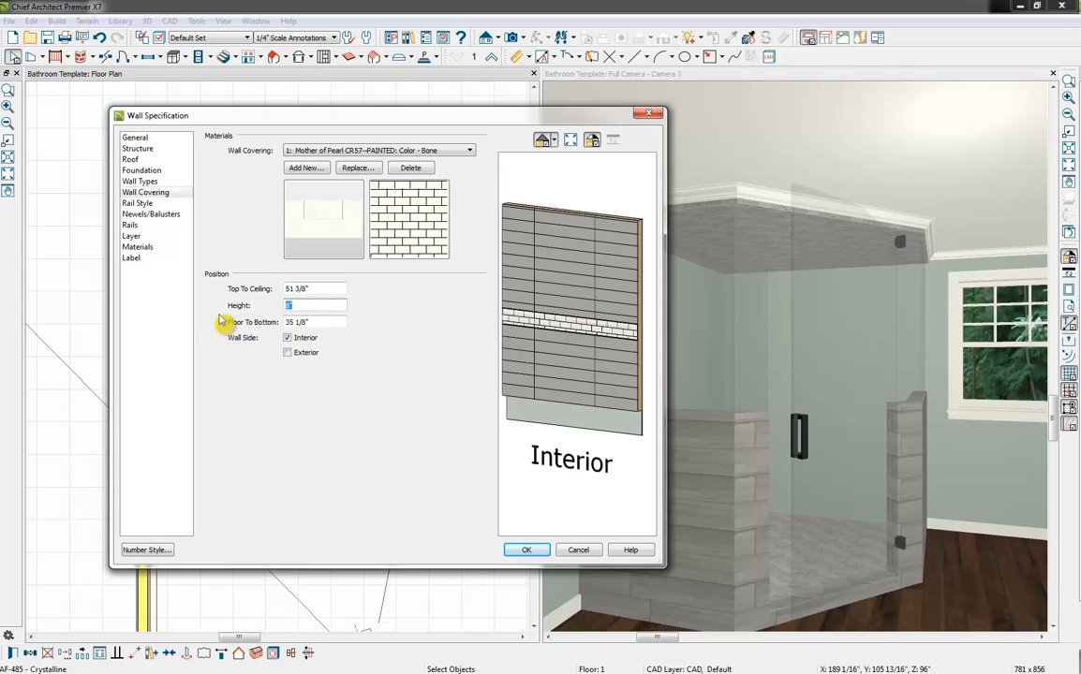
Set the wall covering's height to 16" and its floor-to-bottom distance to 40", and apply it to the shower walls
text(16)
click(321, 323)
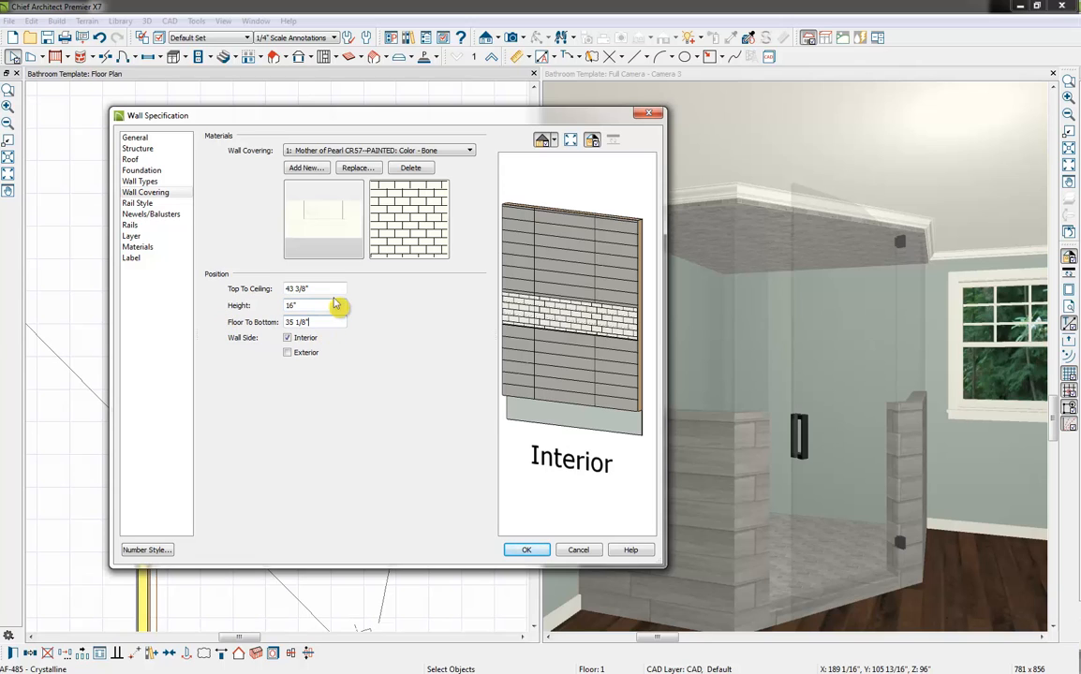
drag(329, 324, 168, 344)
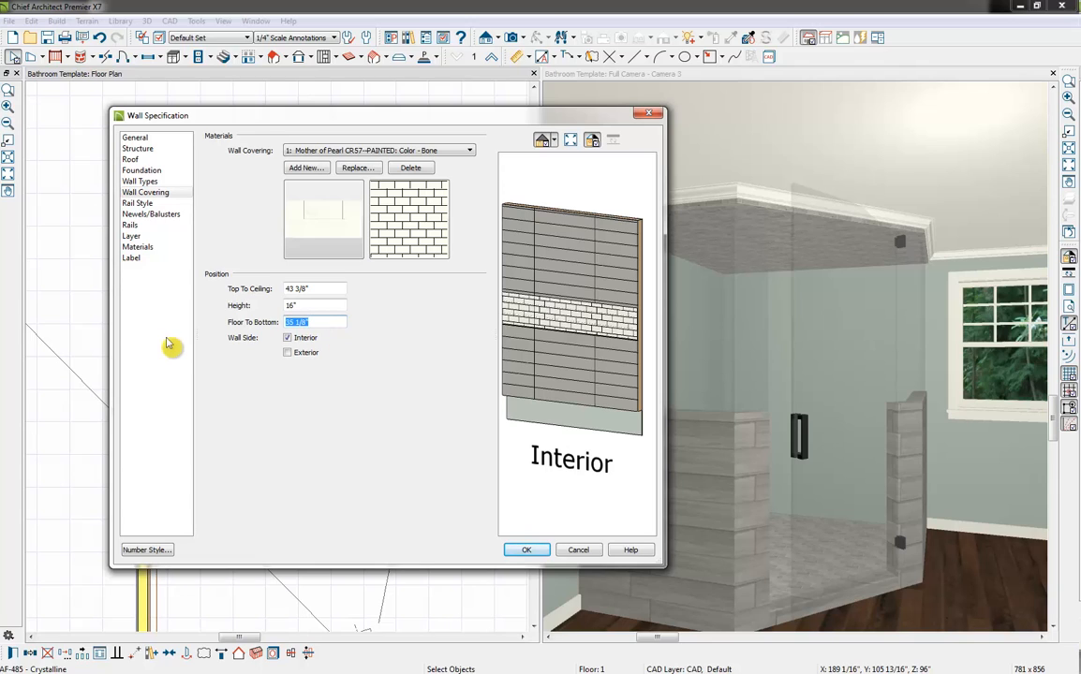
text(40)
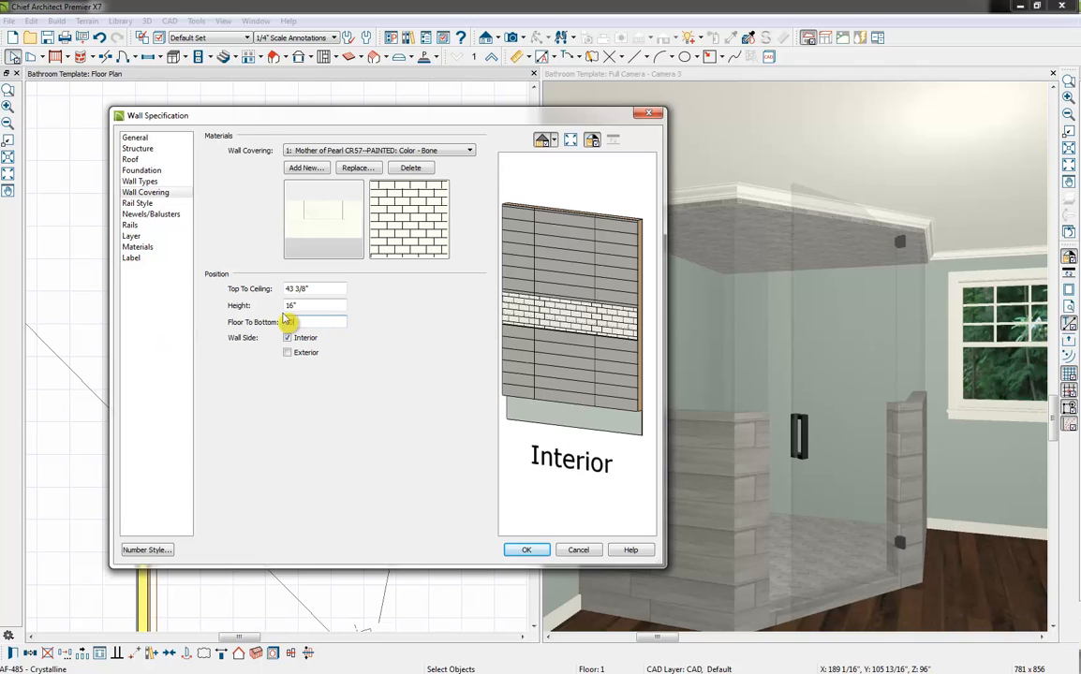
click(304, 305)
click(534, 553)
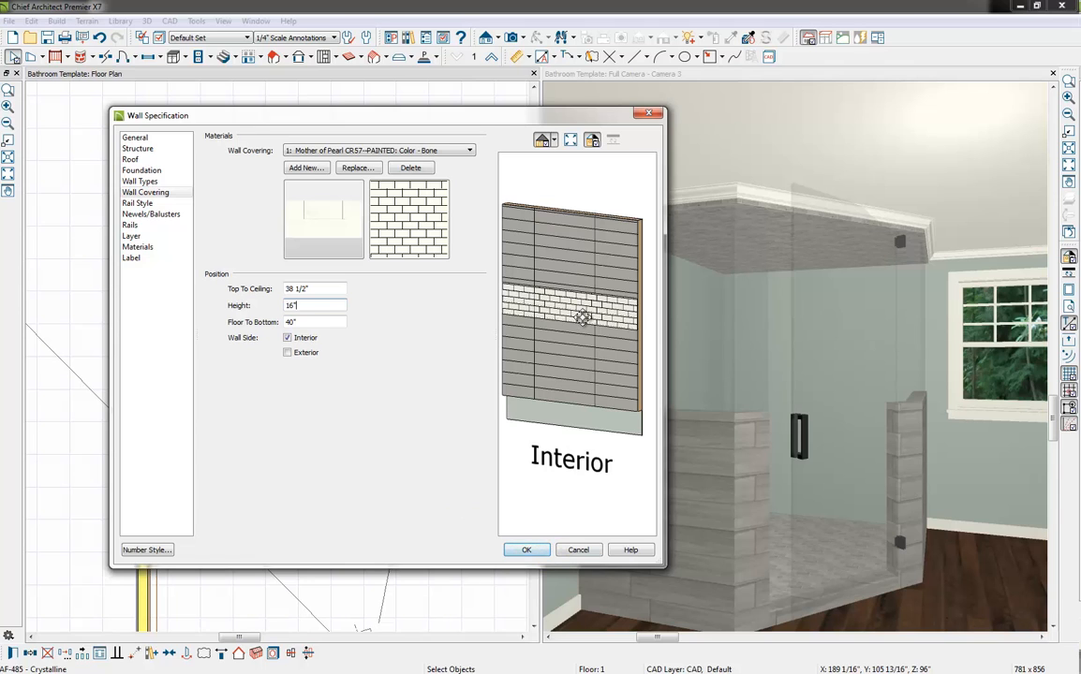
click(526, 552)
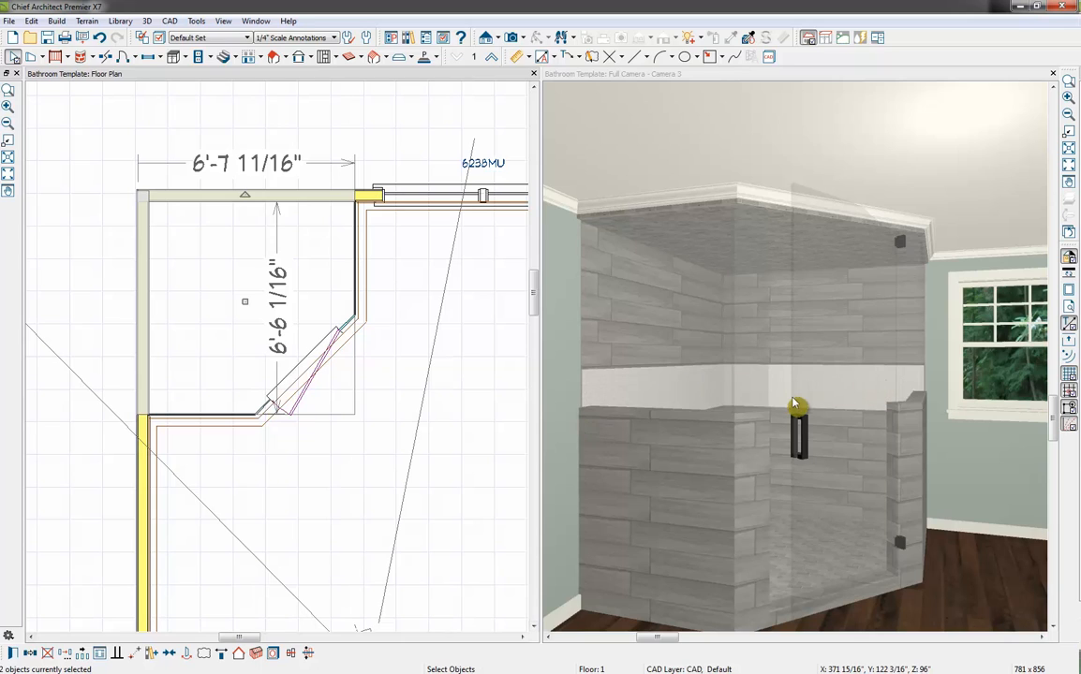
Open the library browser alongside the floor plan and camera view
click(411, 42)
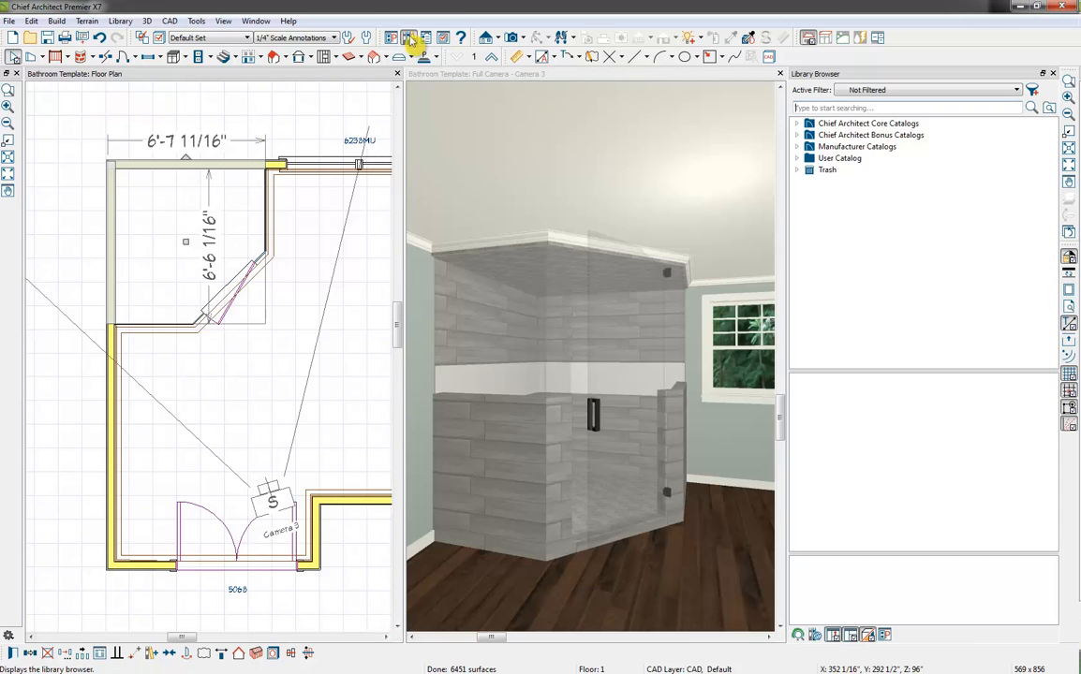
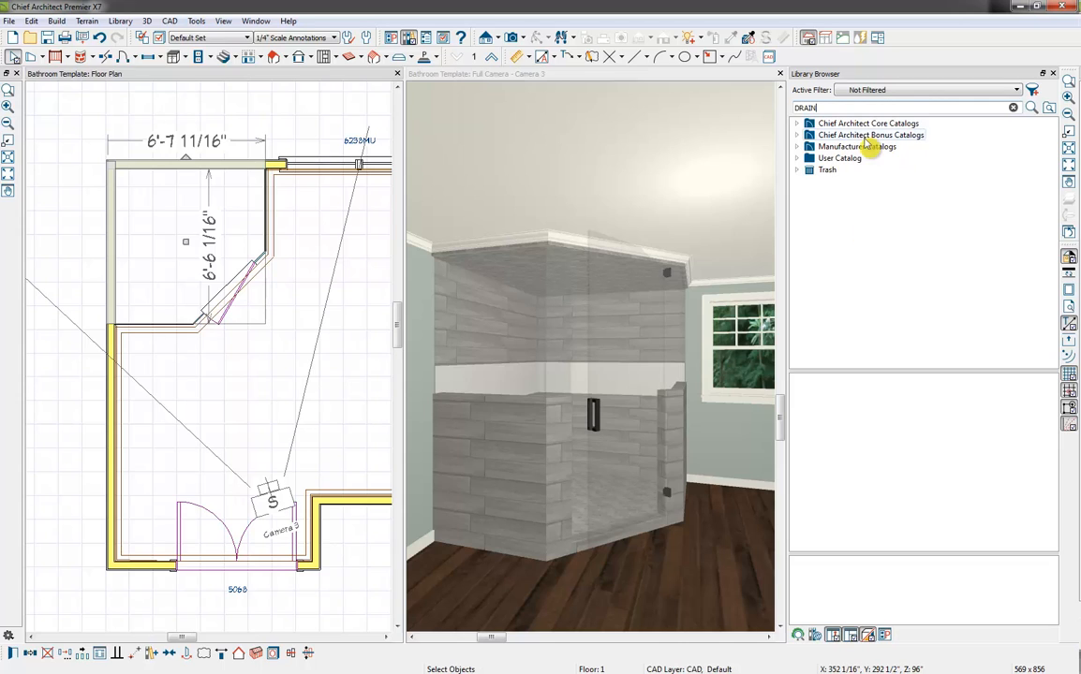
Search the library for DRAIN and place a Strip Drain inside the shower, parallel to the angled door and set slightly in from it
key(Return)
scroll(898, 188, down, 3)
click(859, 309)
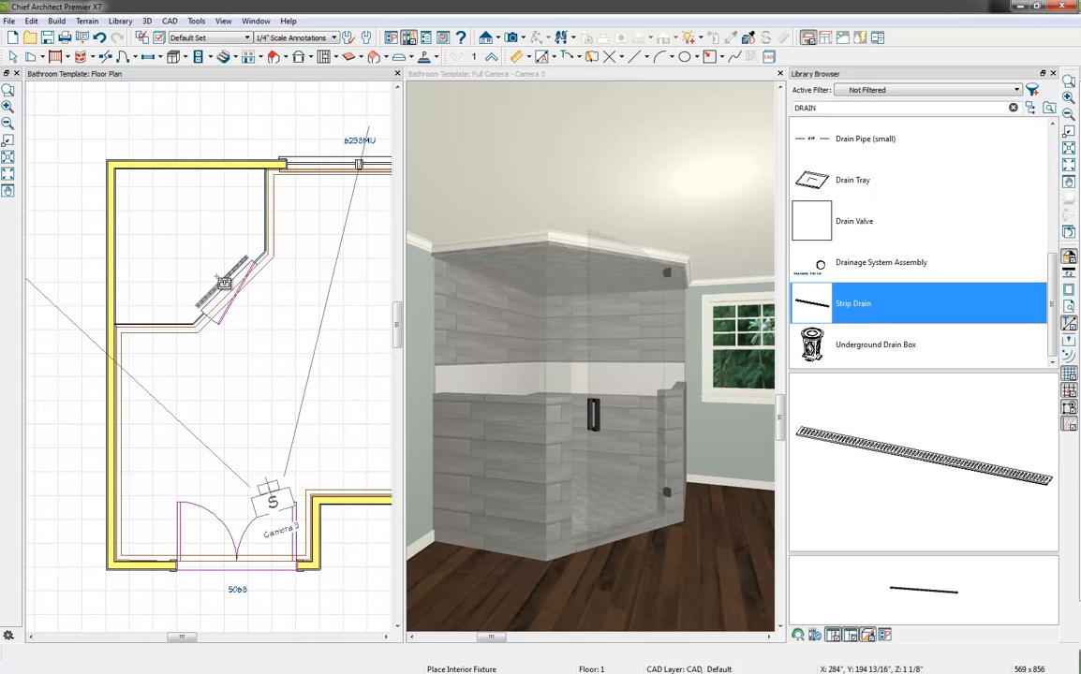
click(223, 282)
click(226, 283)
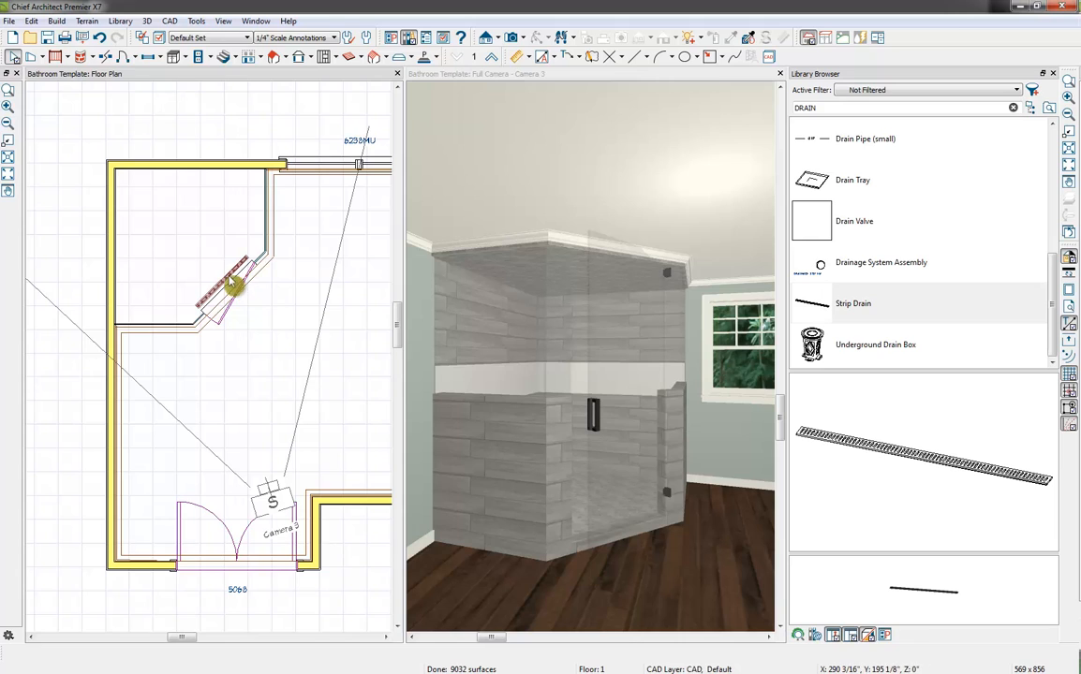
drag(226, 284, 221, 275)
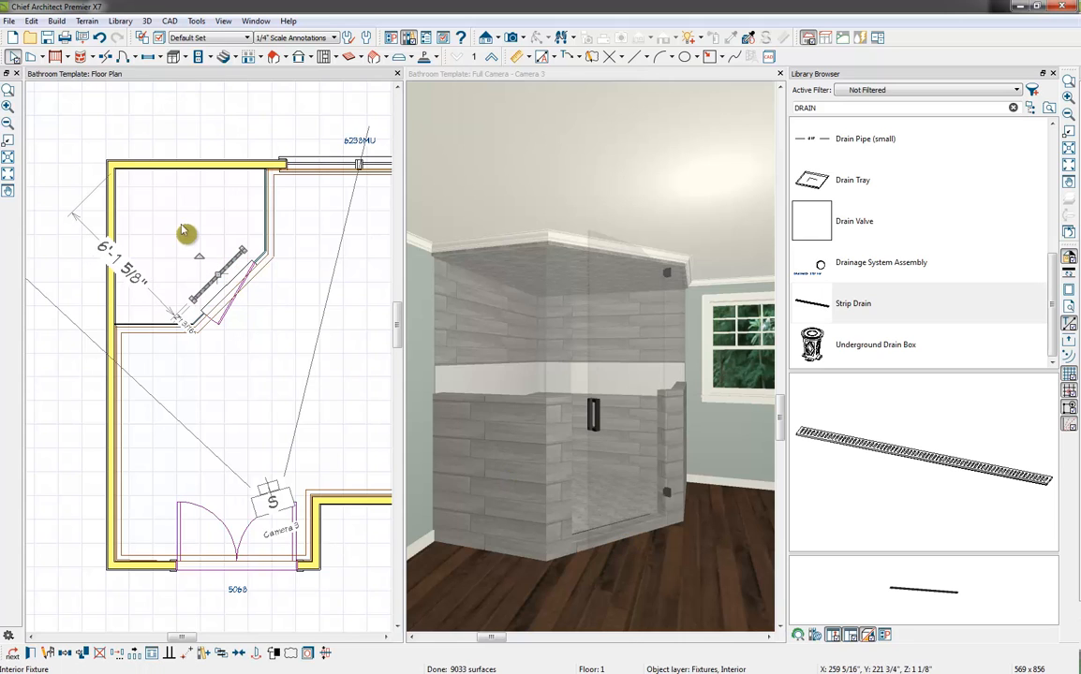
Place the Single Handle Wall Mounted Faucet from the bonus catalogs' Shower Heads and Faucets on the shower's left exterior wall
click(1032, 109)
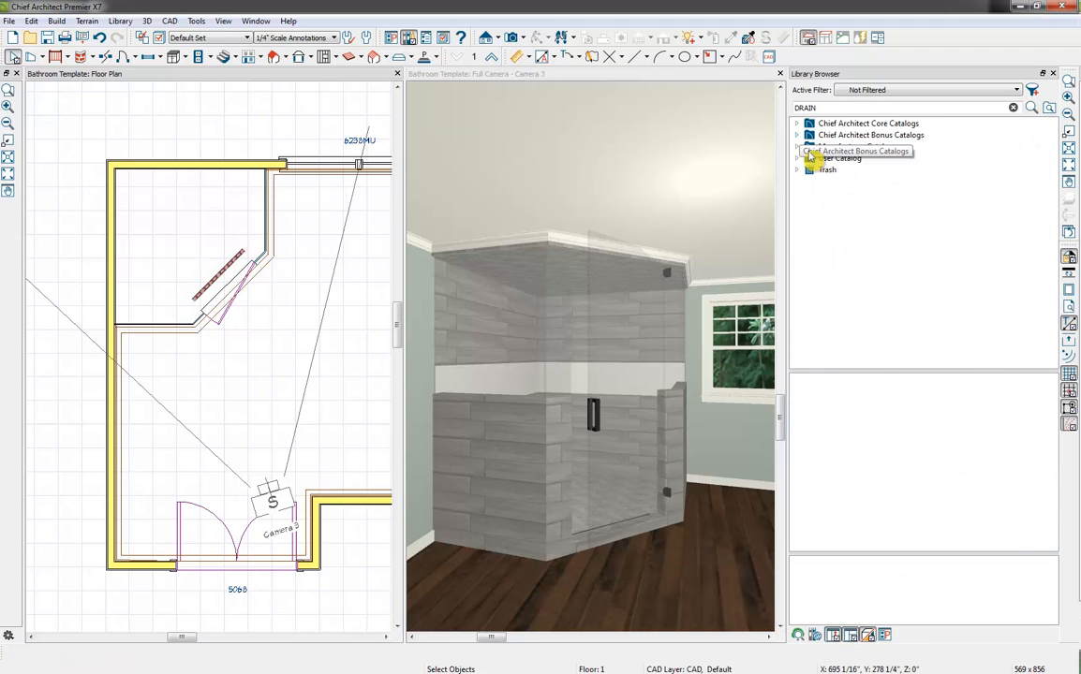
click(797, 136)
scroll(856, 279, down, 1)
scroll(856, 280, down, 15)
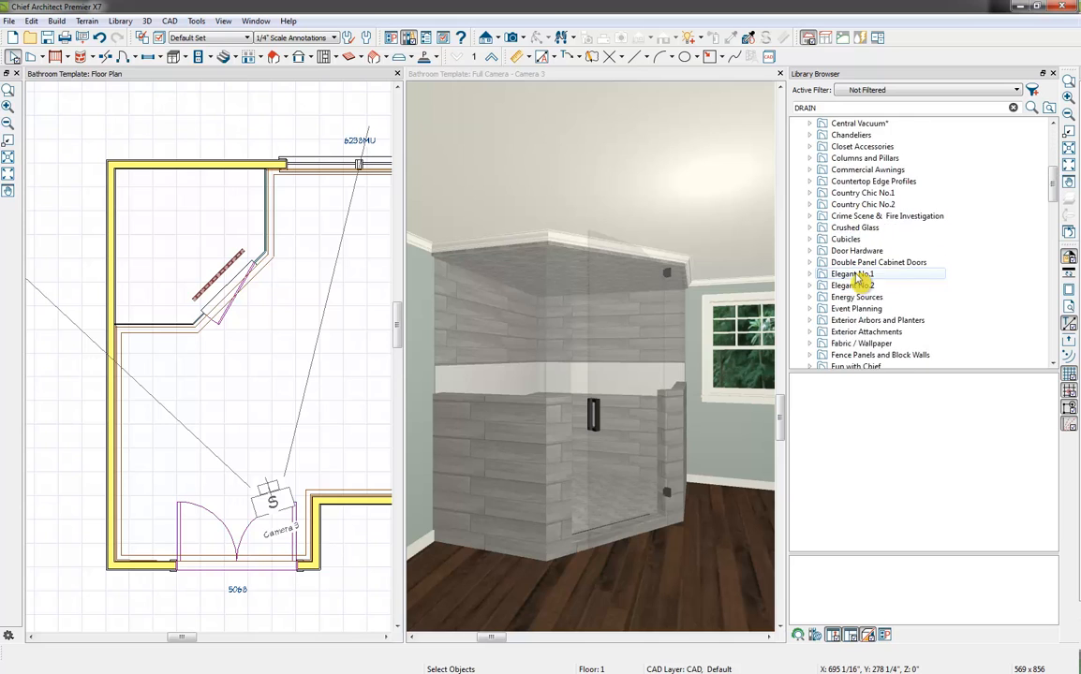
scroll(856, 279, down, 11)
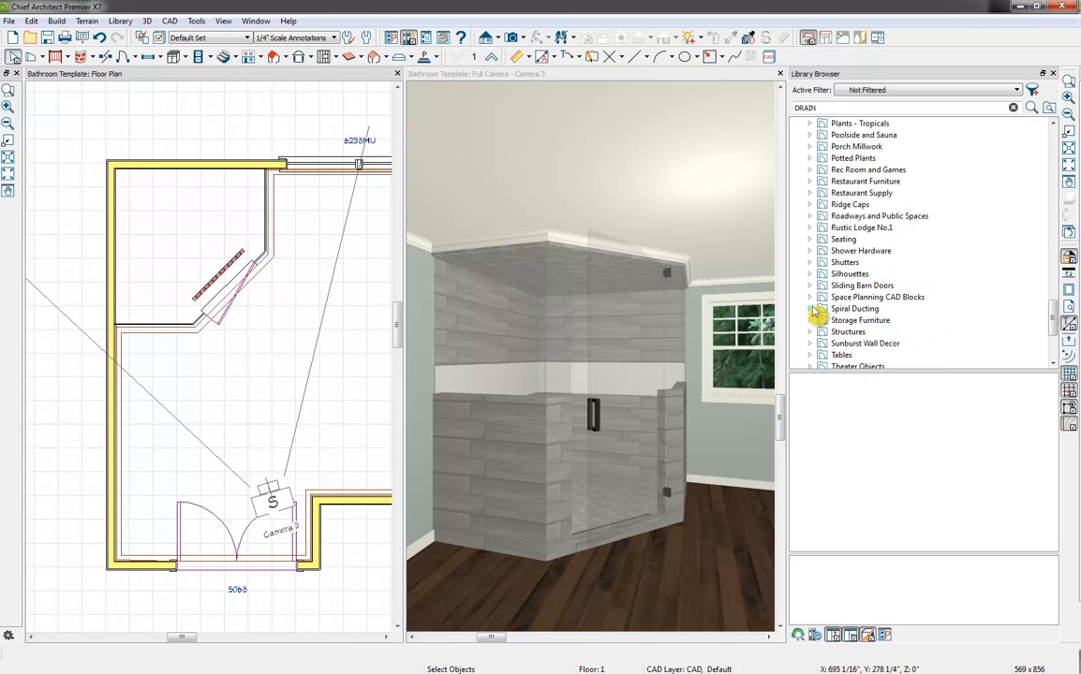
click(812, 251)
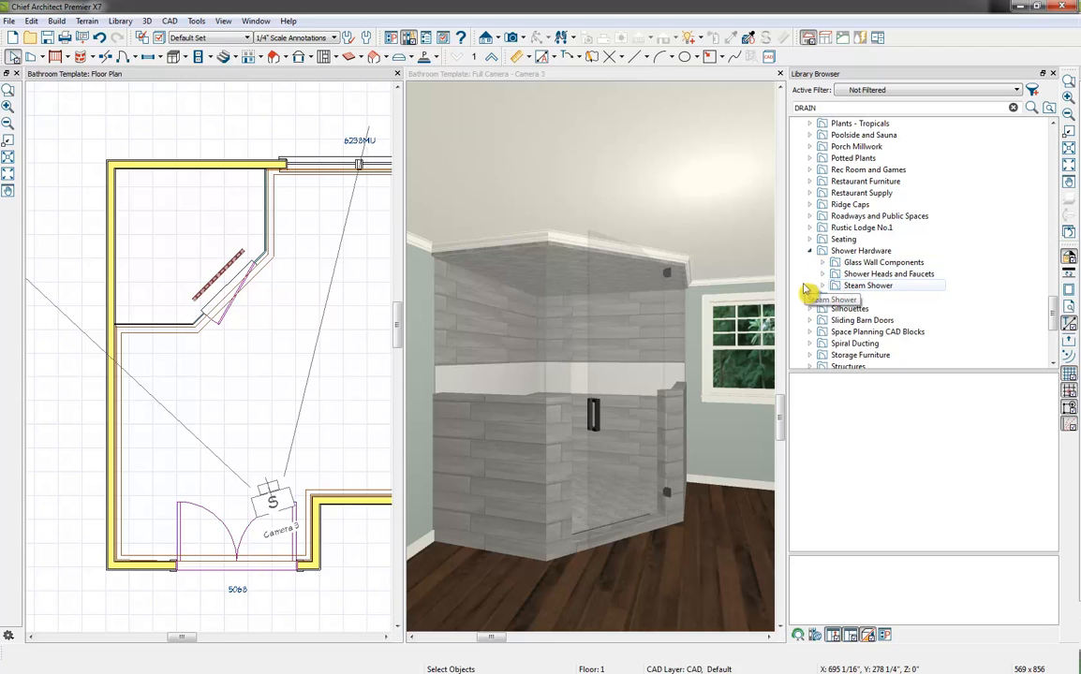
click(822, 276)
click(862, 274)
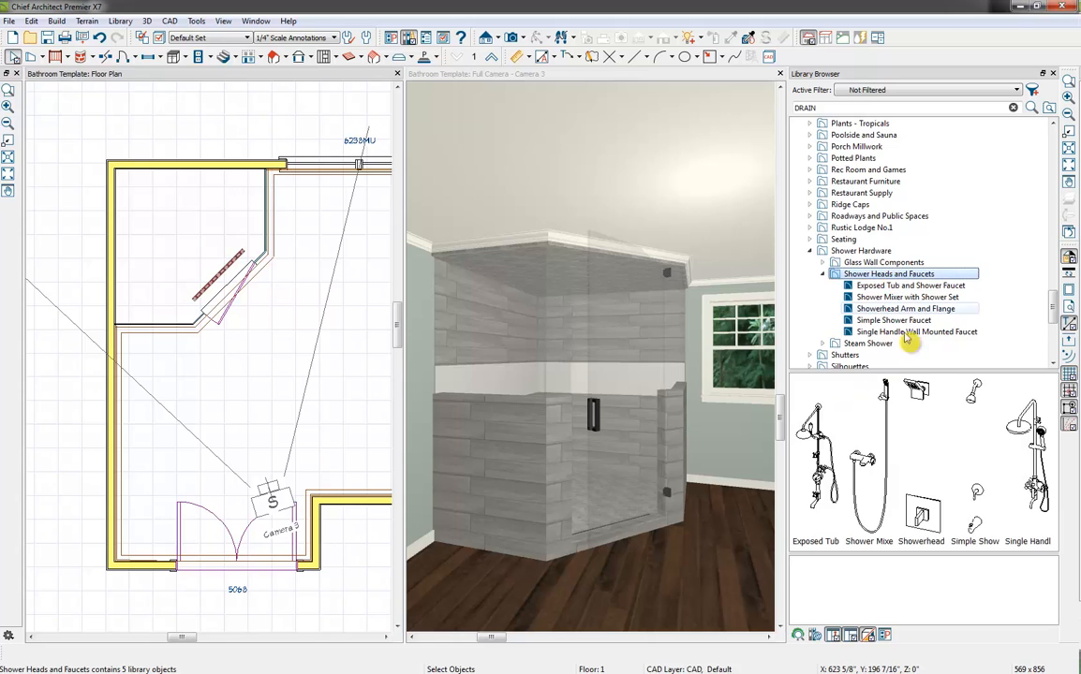
click(1033, 448)
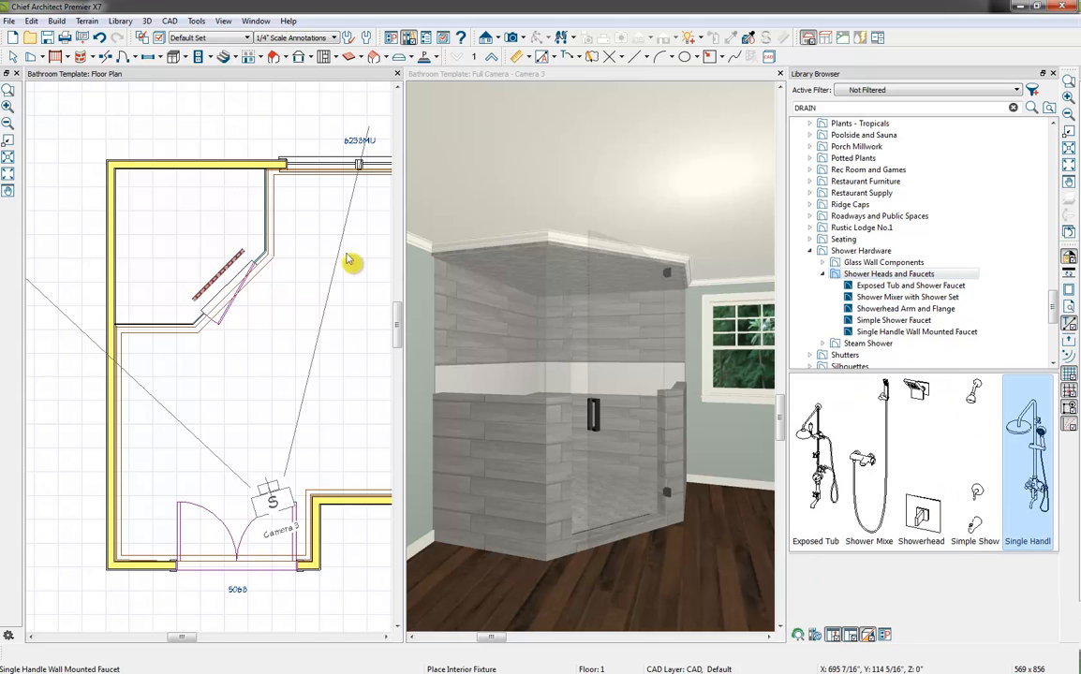
click(136, 253)
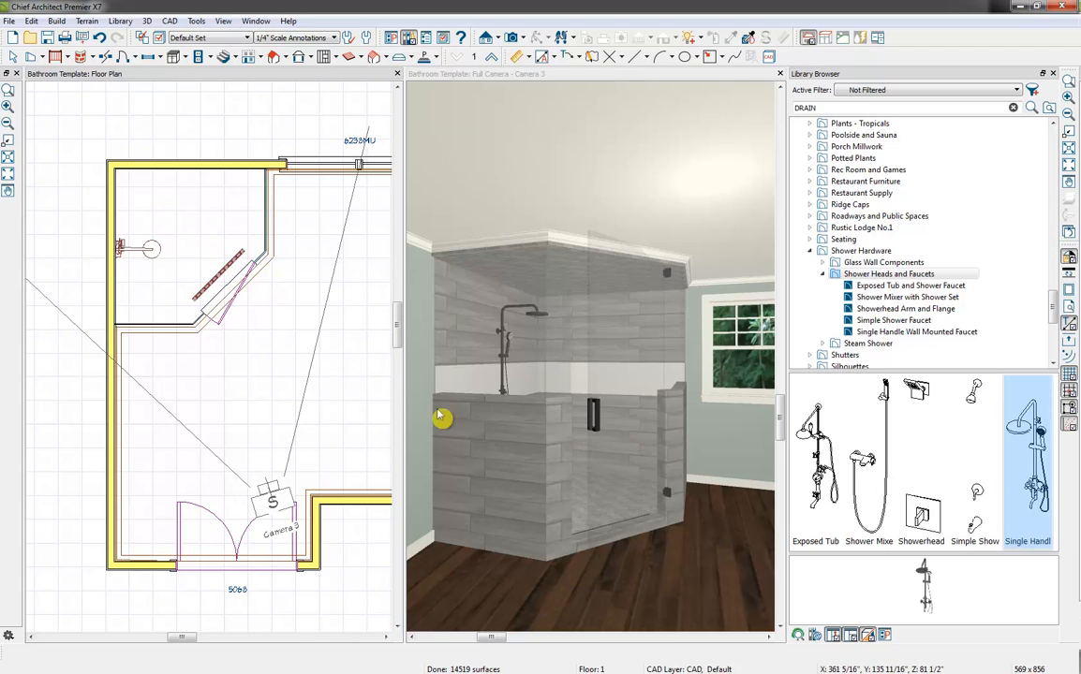
key(Escape)
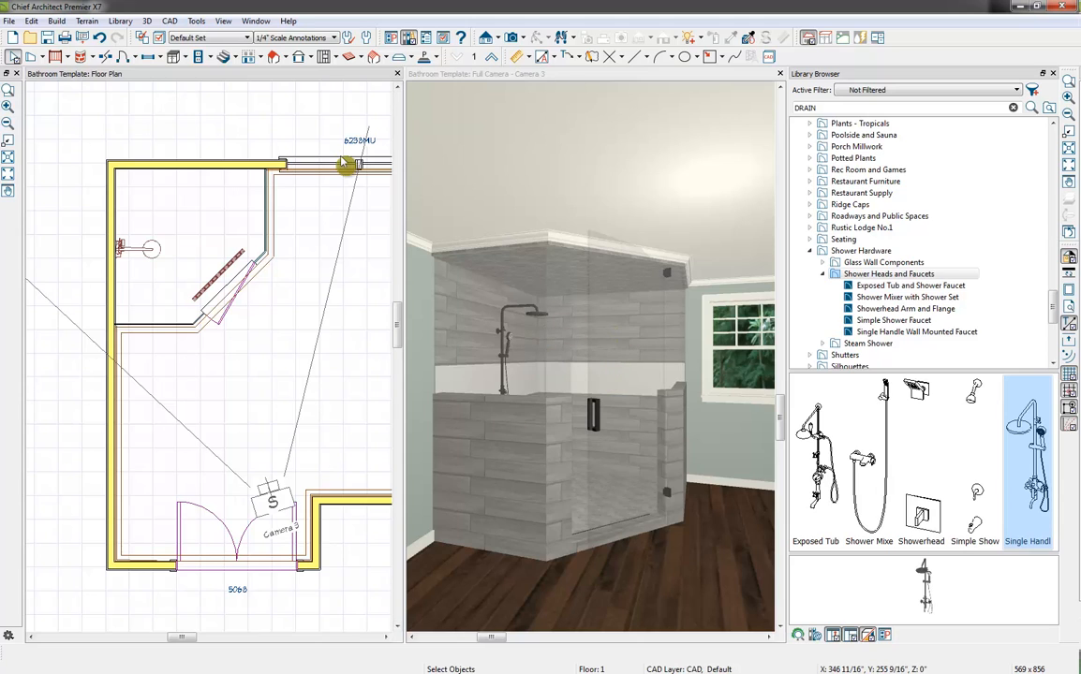
Close the library browser to give the floor plan and camera view more room
click(163, 58)
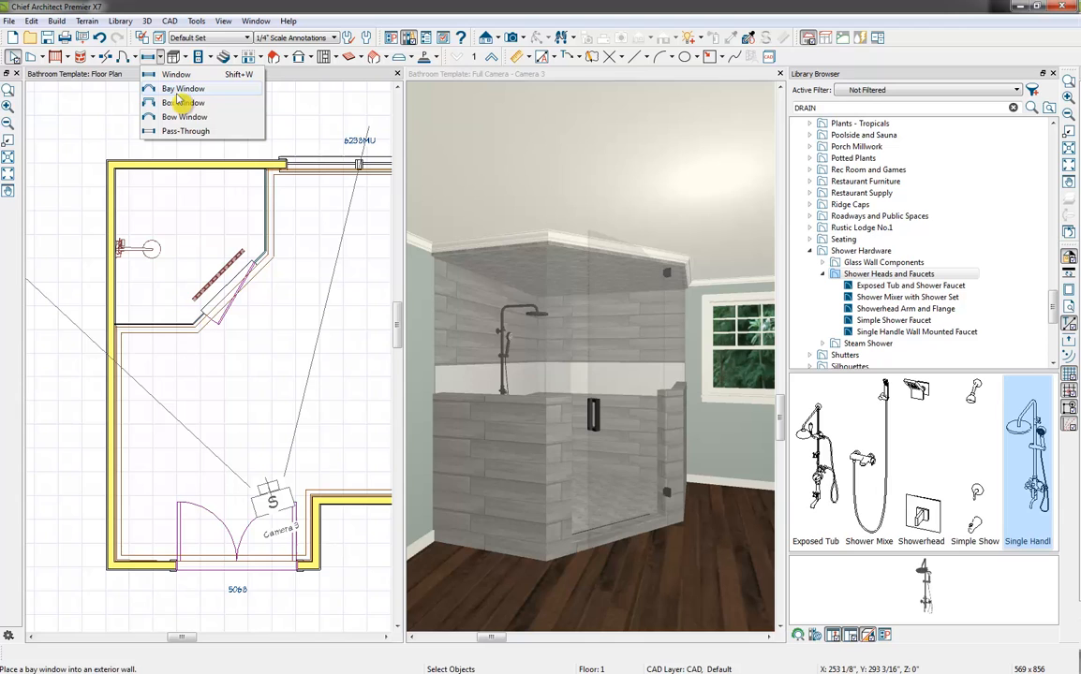
click(425, 7)
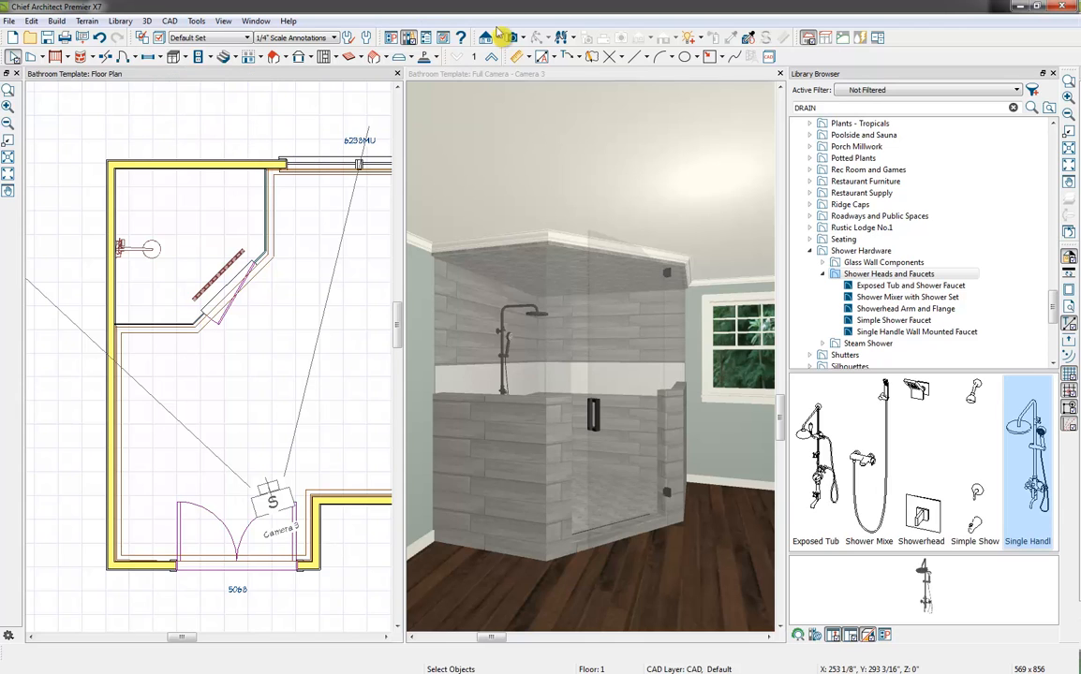
click(1054, 74)
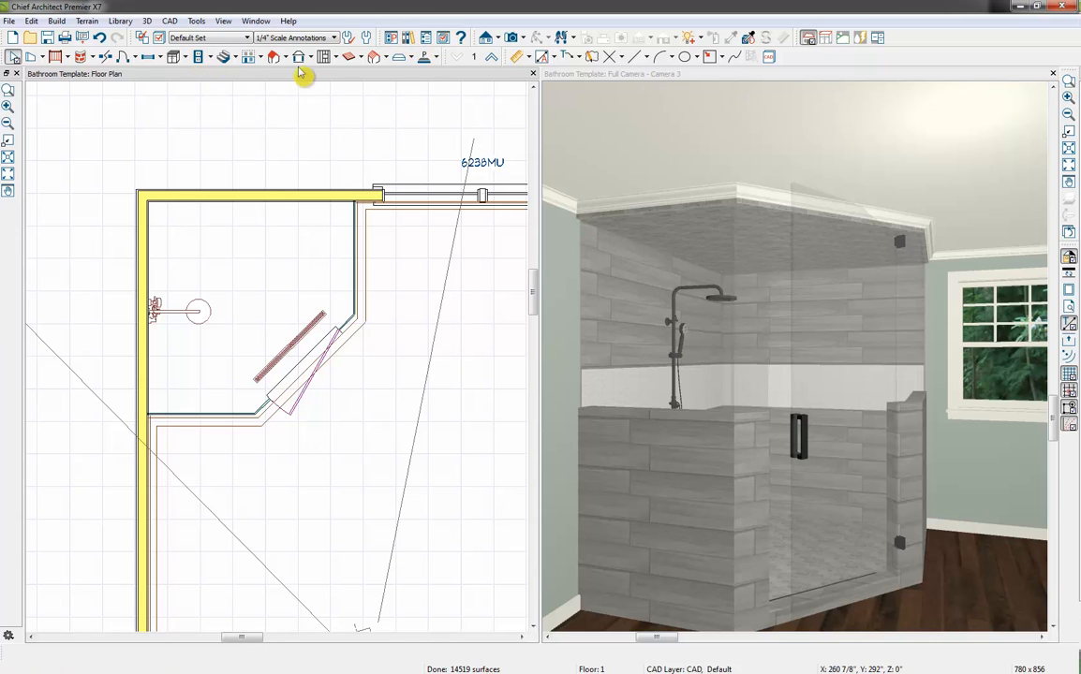
Create a wall elevation facing the shower's back wall and dock it with the camera view beside the floor plan
click(487, 37)
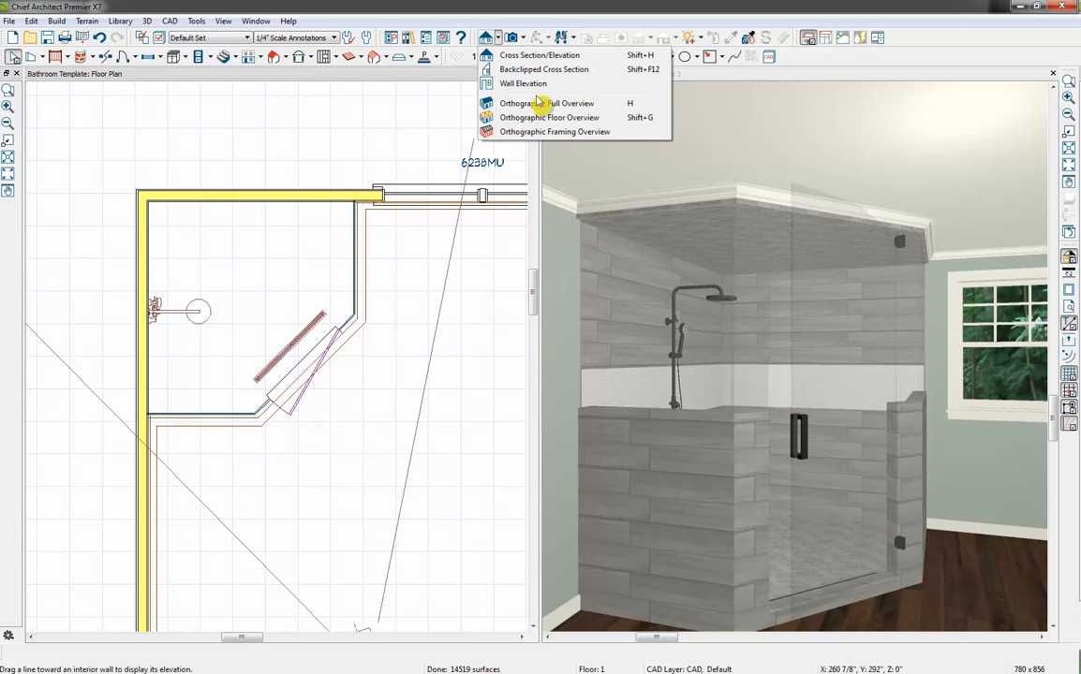
click(489, 103)
mouse_move(249, 268)
mouse_down()
mouse_move(250, 203)
mouse_move(258, 209)
mouse_up()
drag(242, 79, 802, 181)
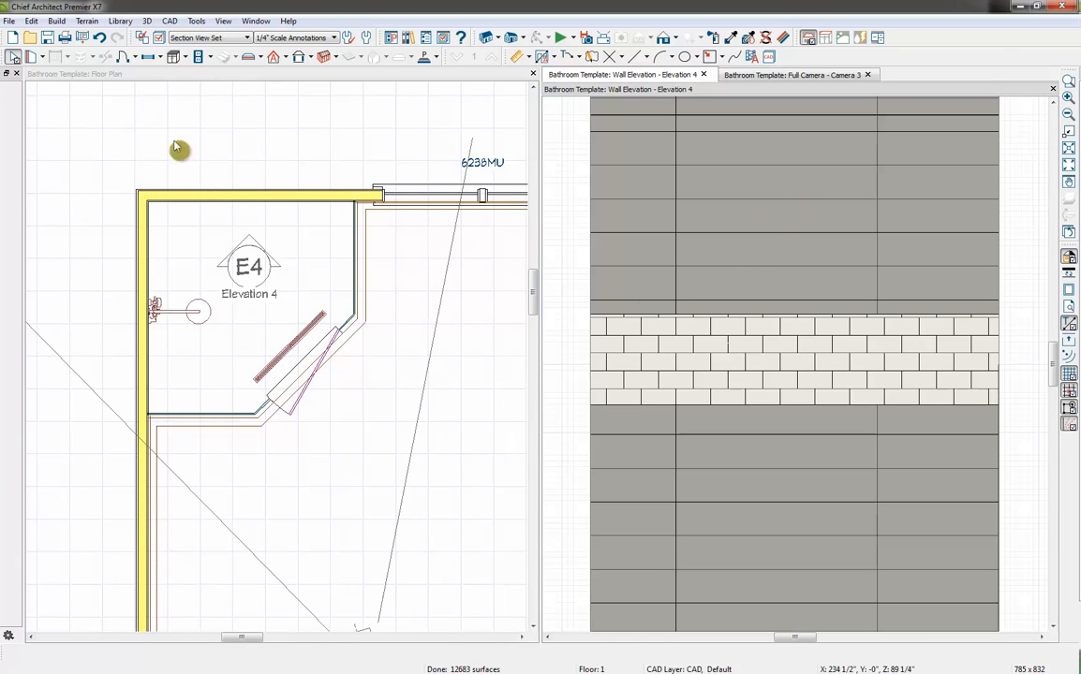
Place a pass-through in the shower's back wall in the floor plan
click(204, 86)
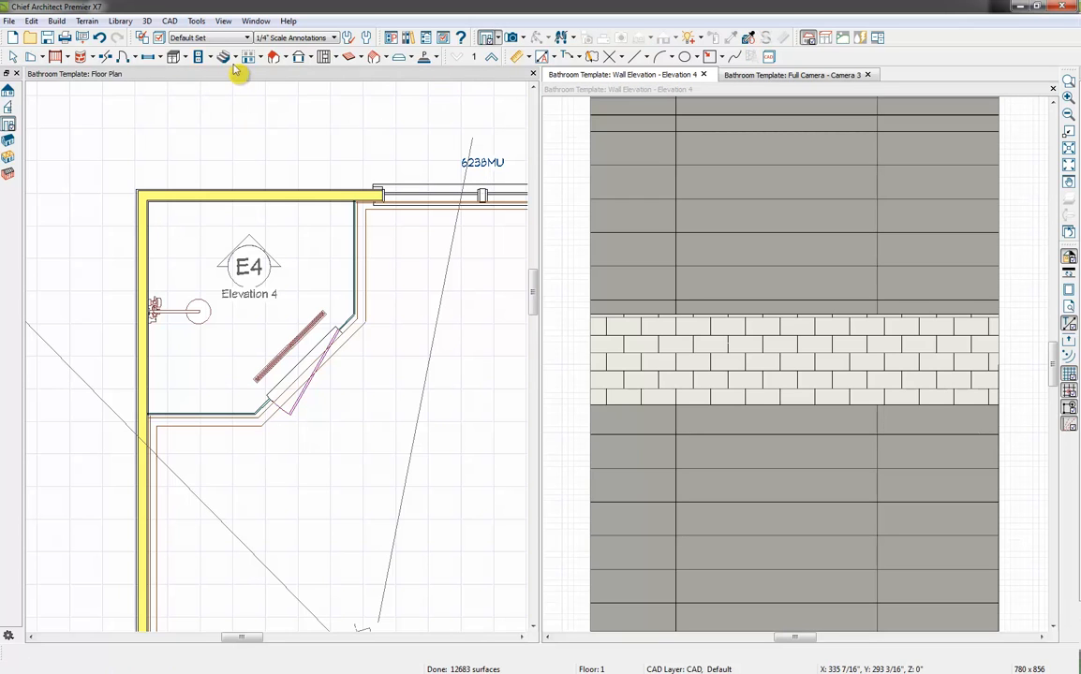
click(156, 57)
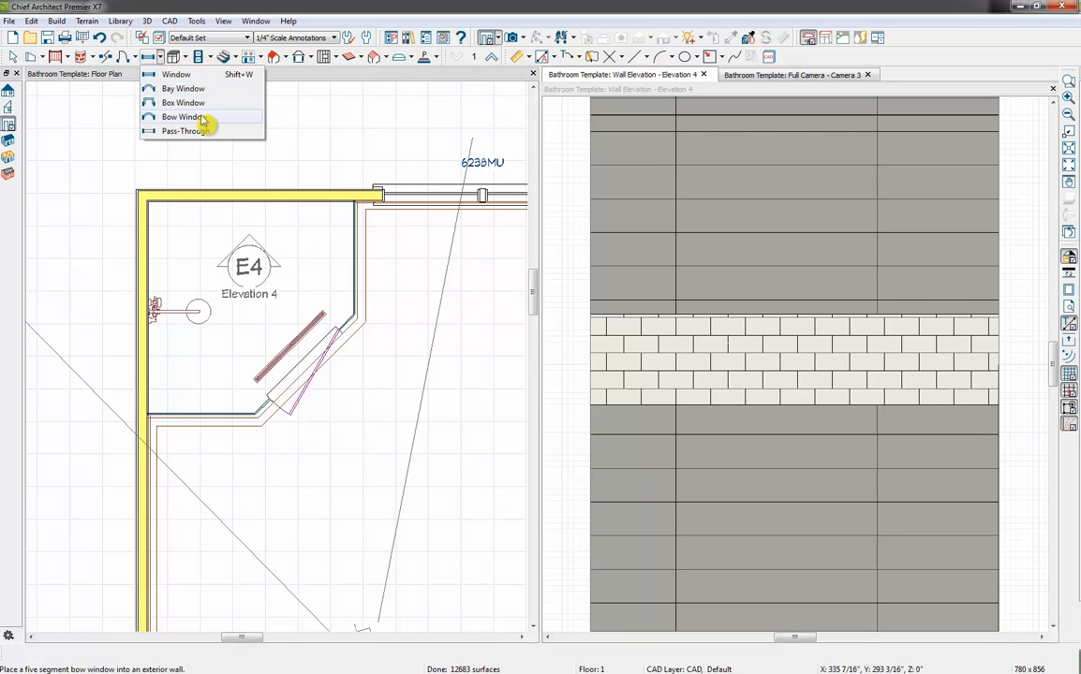
click(177, 74)
click(254, 210)
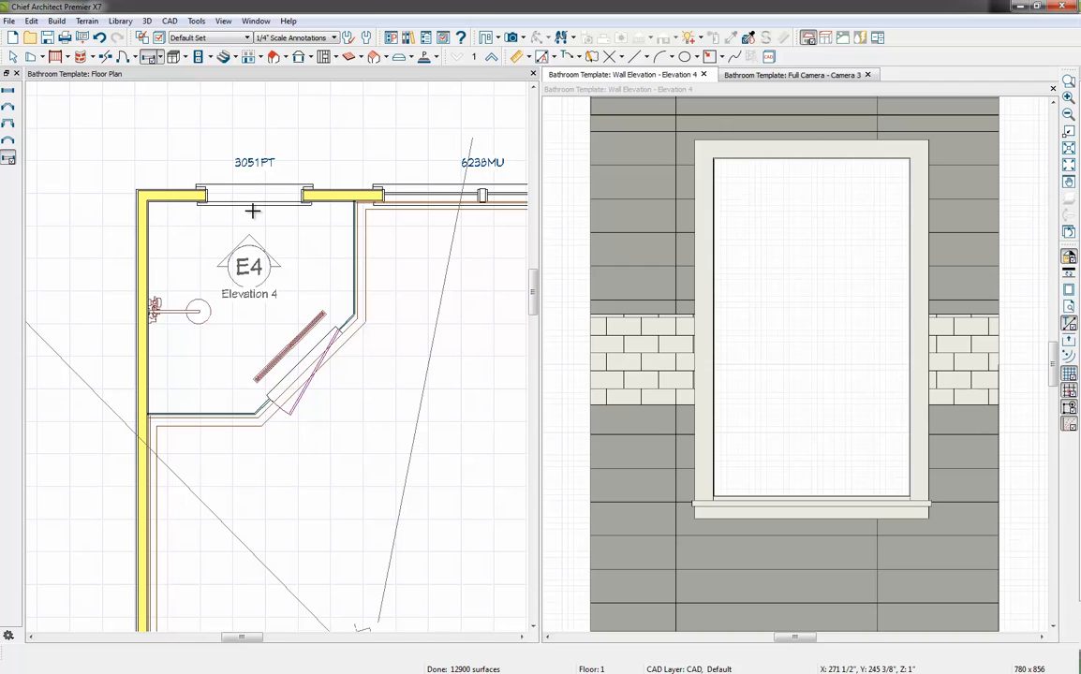
Set the pass-through's width to 16" and its height to 32"
click(263, 199)
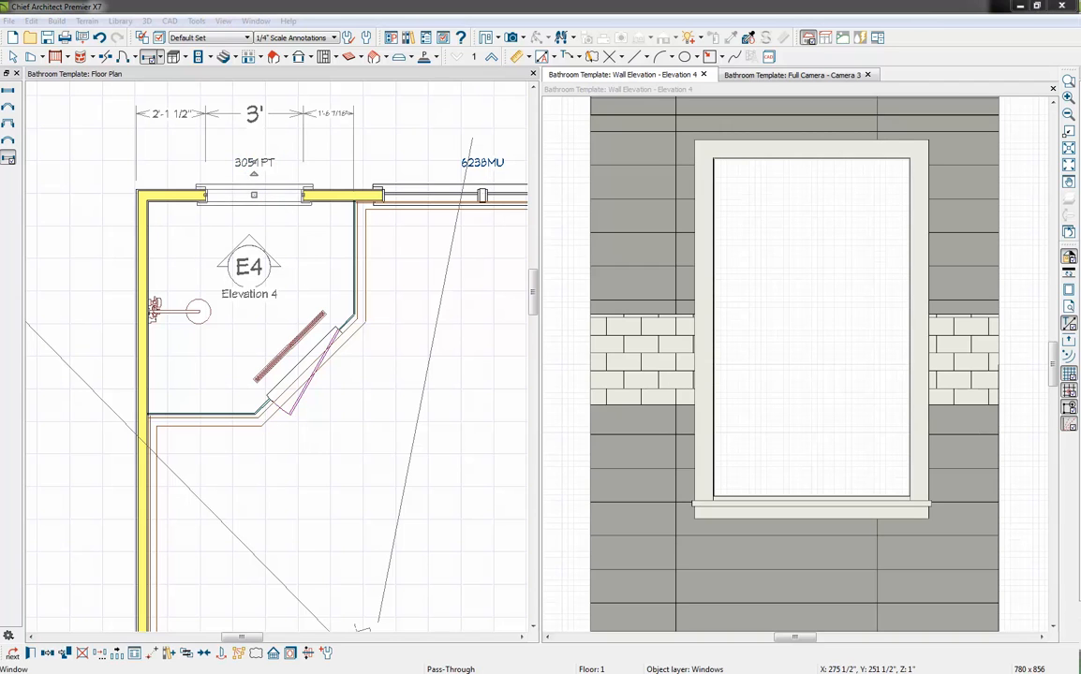
drag(604, 98, 448, 105)
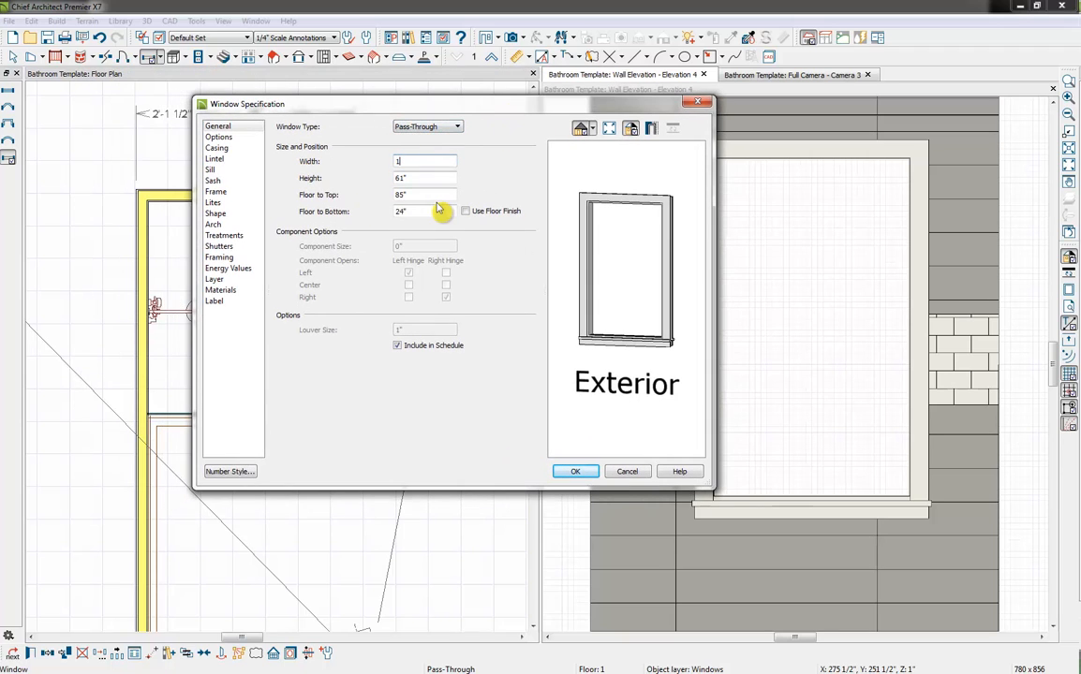
key(Tab)
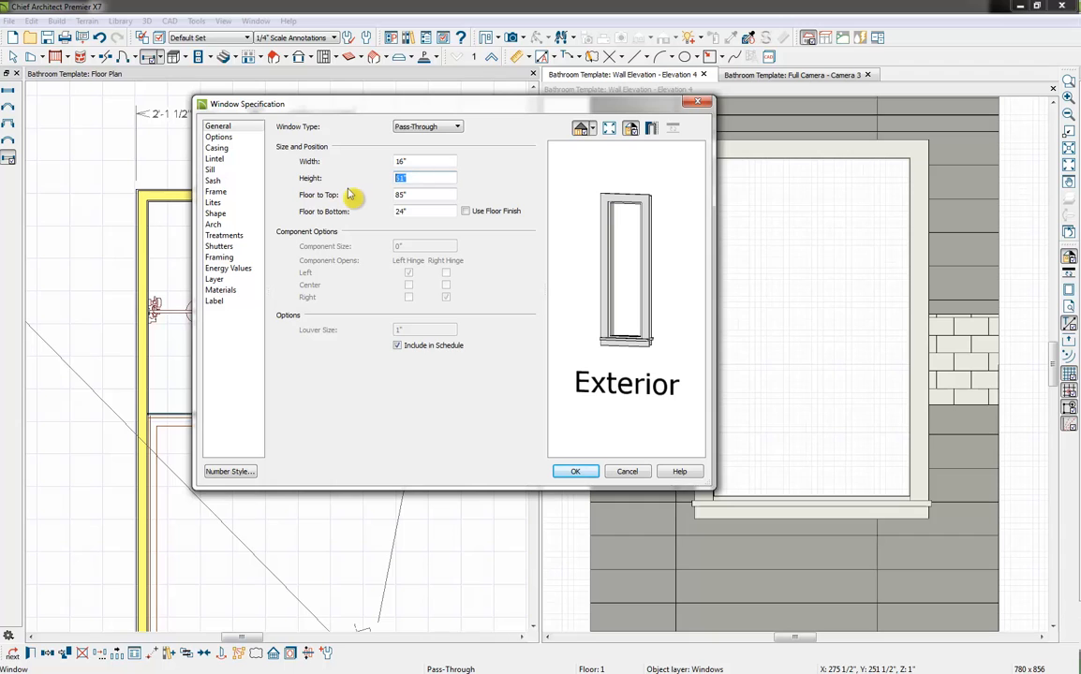
text(32)
key(Tab)
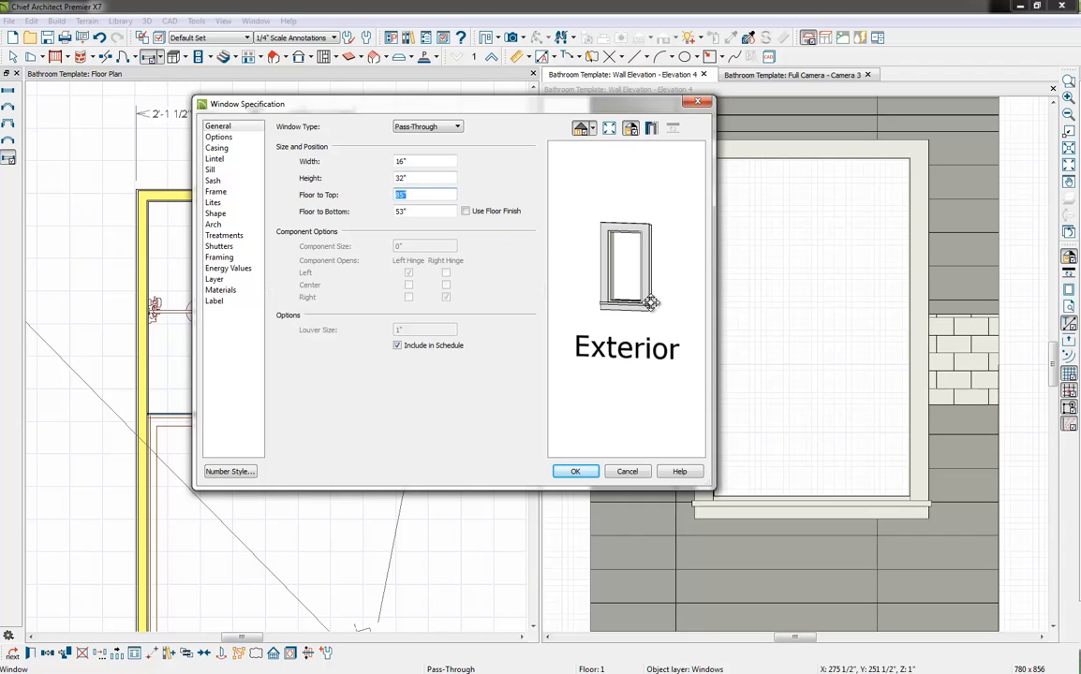
Remove the interior and exterior casing and both sills from the pass-through and apply the specification
click(216, 147)
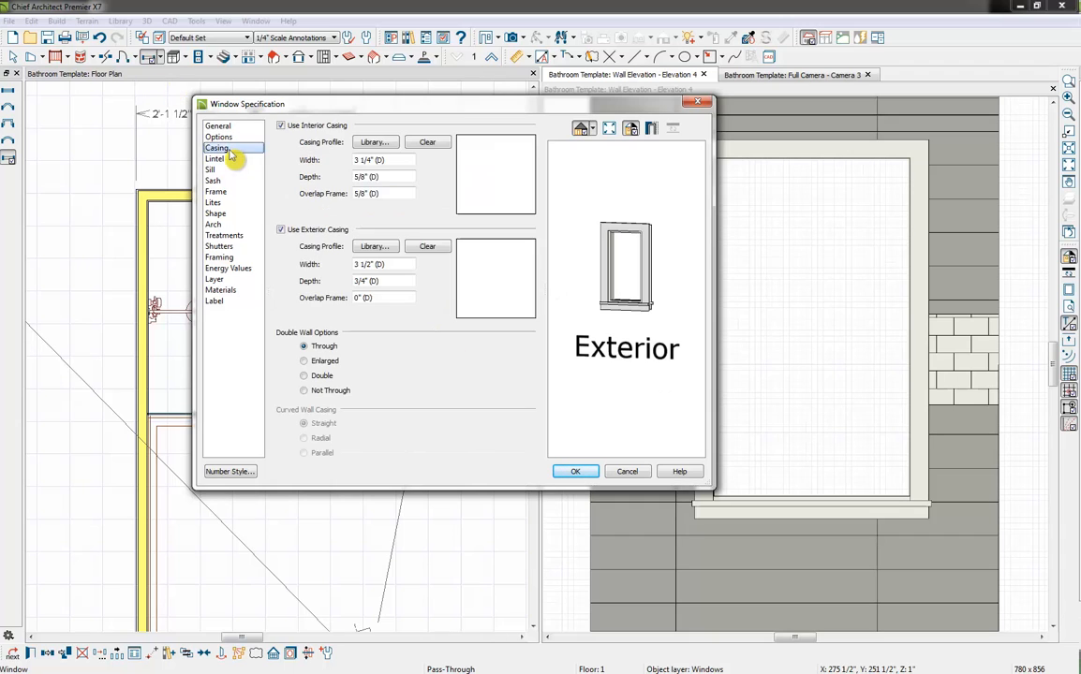
click(280, 126)
click(282, 229)
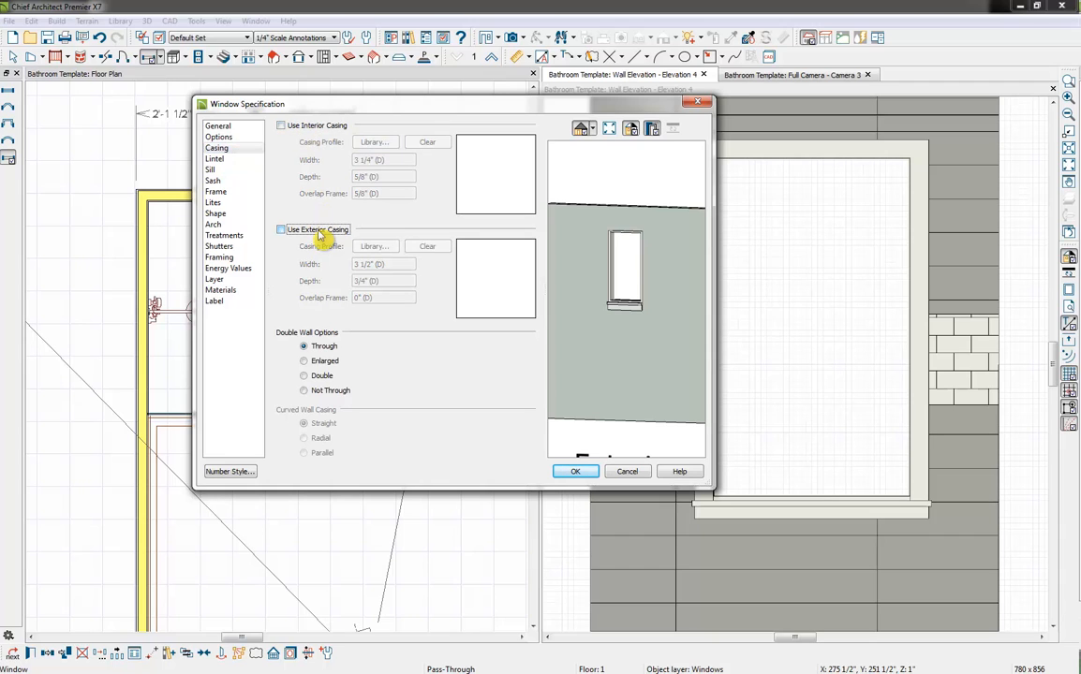
click(211, 169)
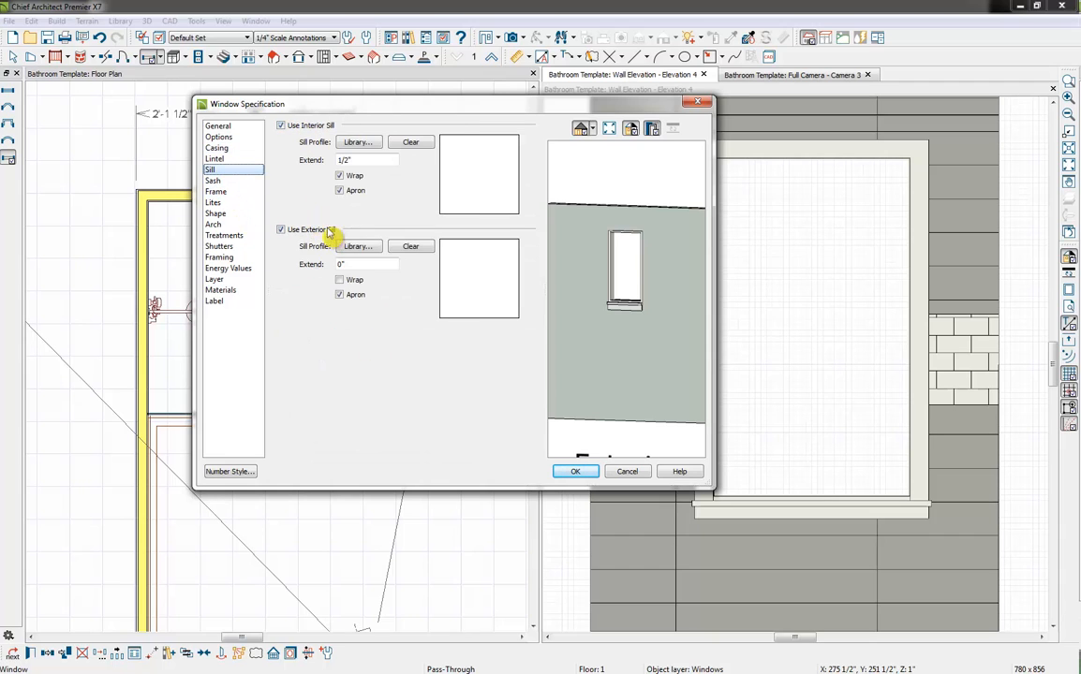
click(313, 126)
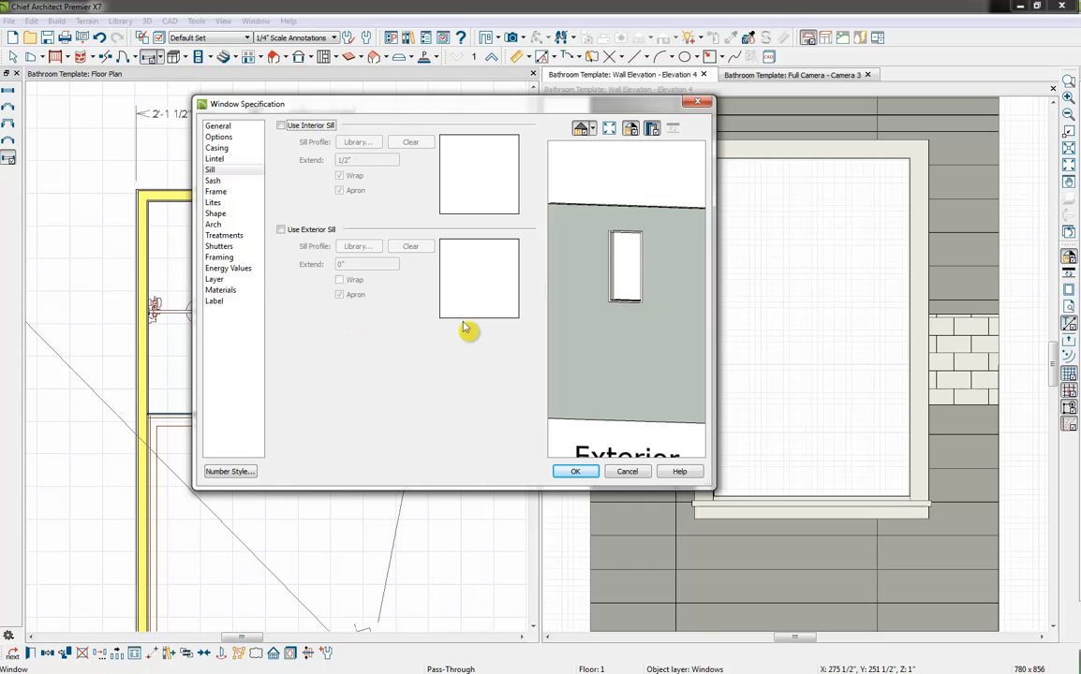
click(575, 473)
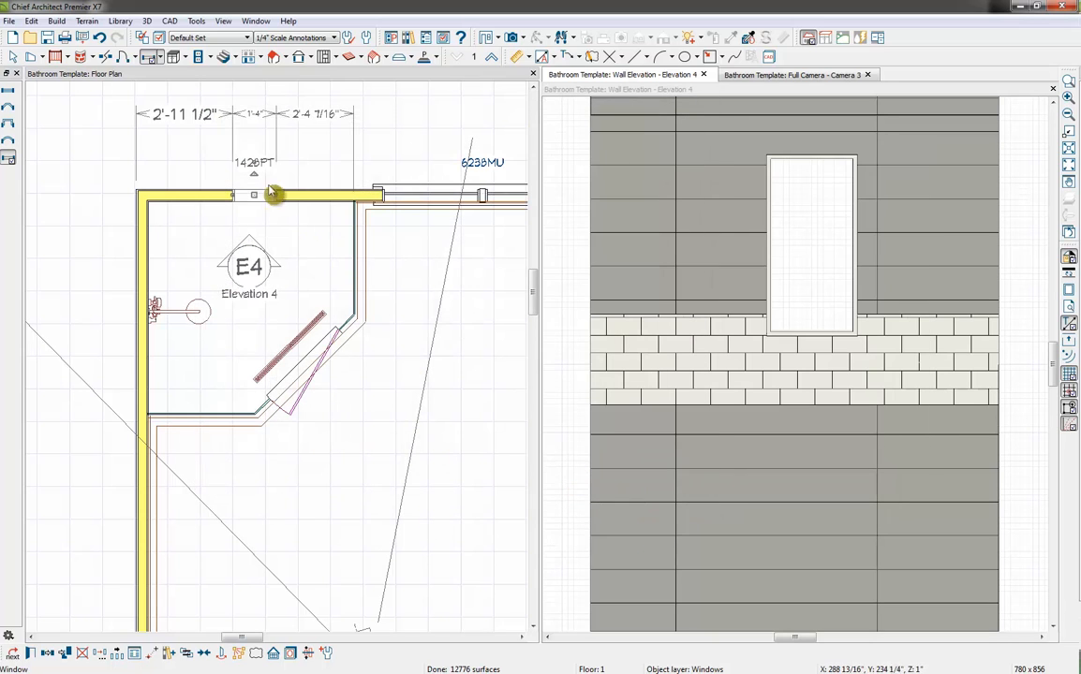
Draw a polyline solid about 2'-6 11/16" tall over the pass-through in the elevation, stretching its edges to the opening's outline
click(662, 91)
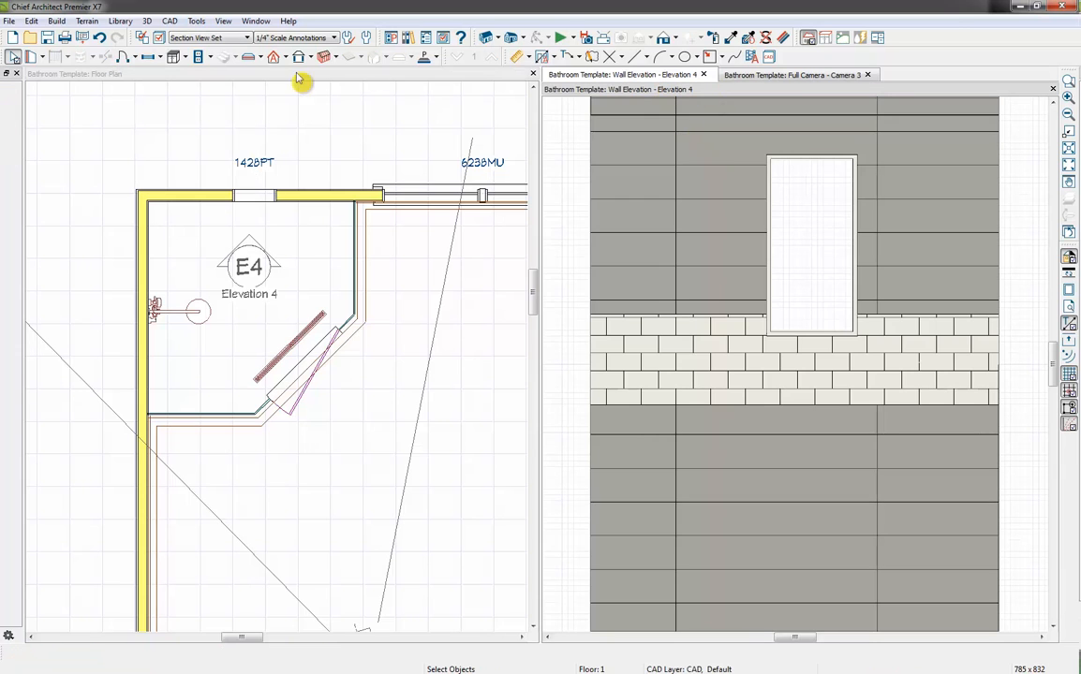
click(426, 57)
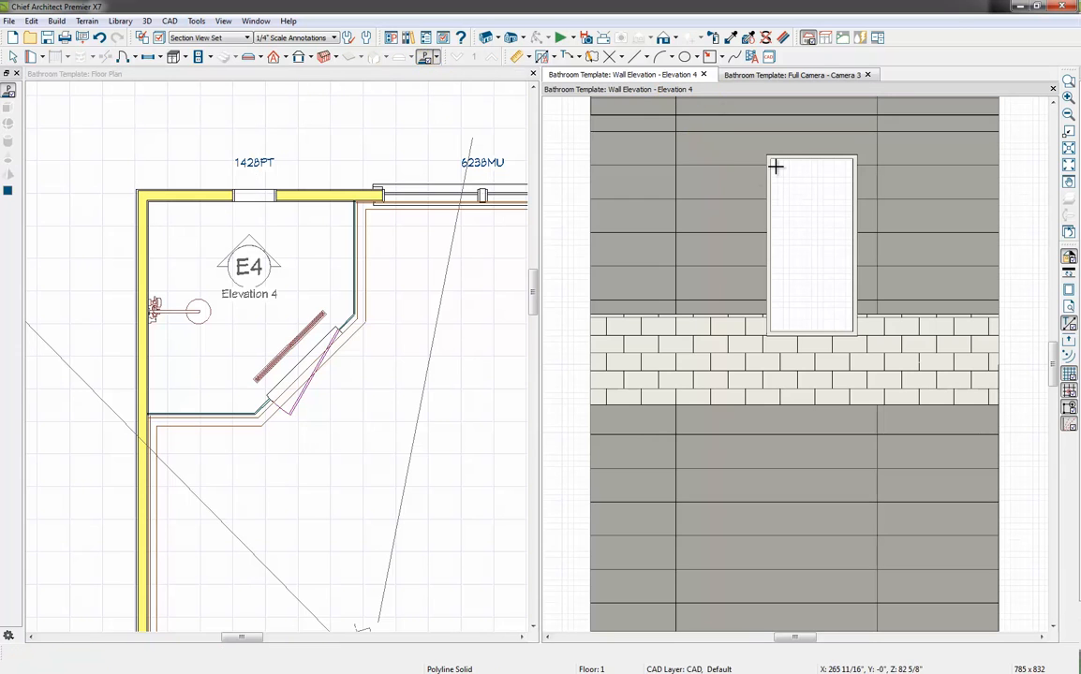
drag(769, 159, 854, 330)
key(space)
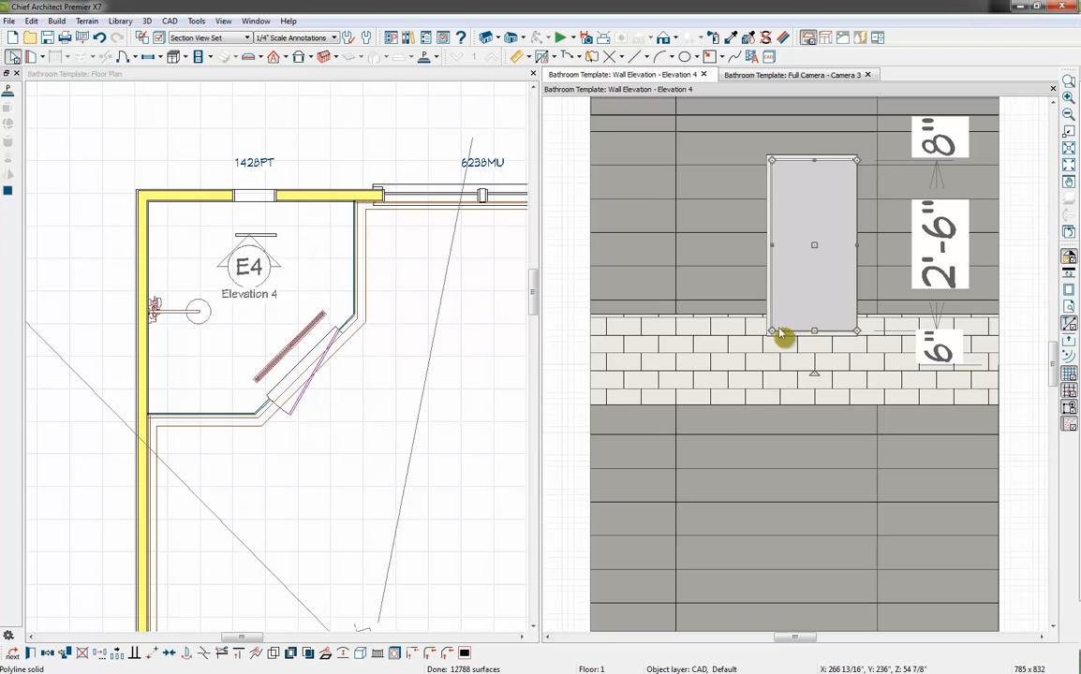
drag(773, 246, 768, 247)
drag(812, 160, 811, 156)
click(795, 270)
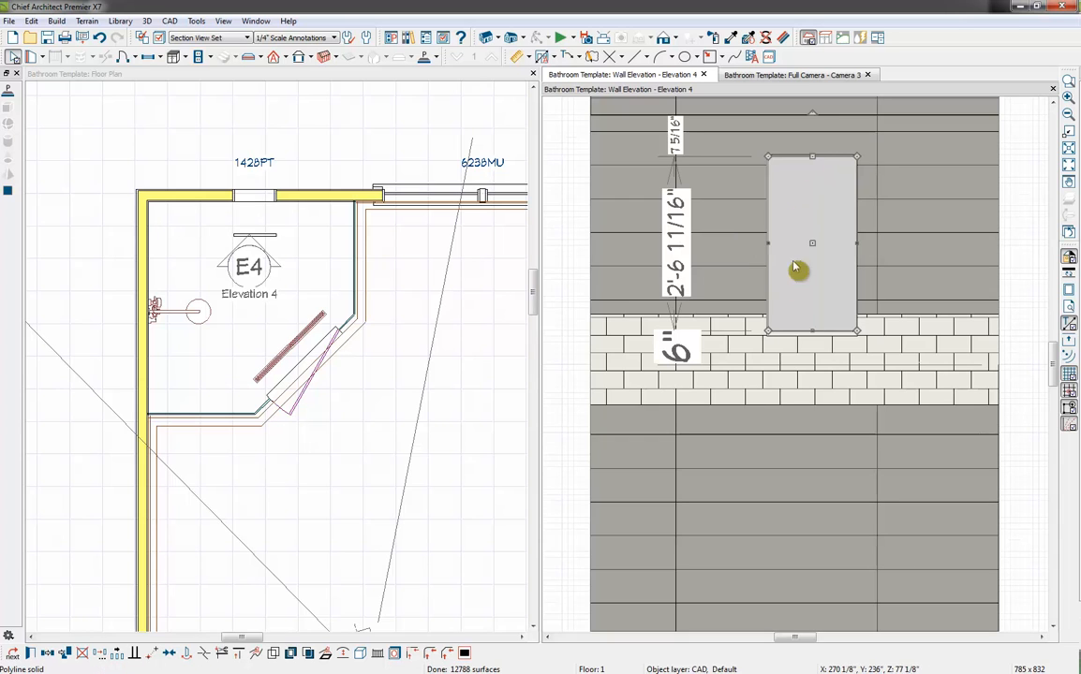
Move the polyline solid in the floor plan from inside the shower back into the pass-through opening
click(270, 245)
click(271, 242)
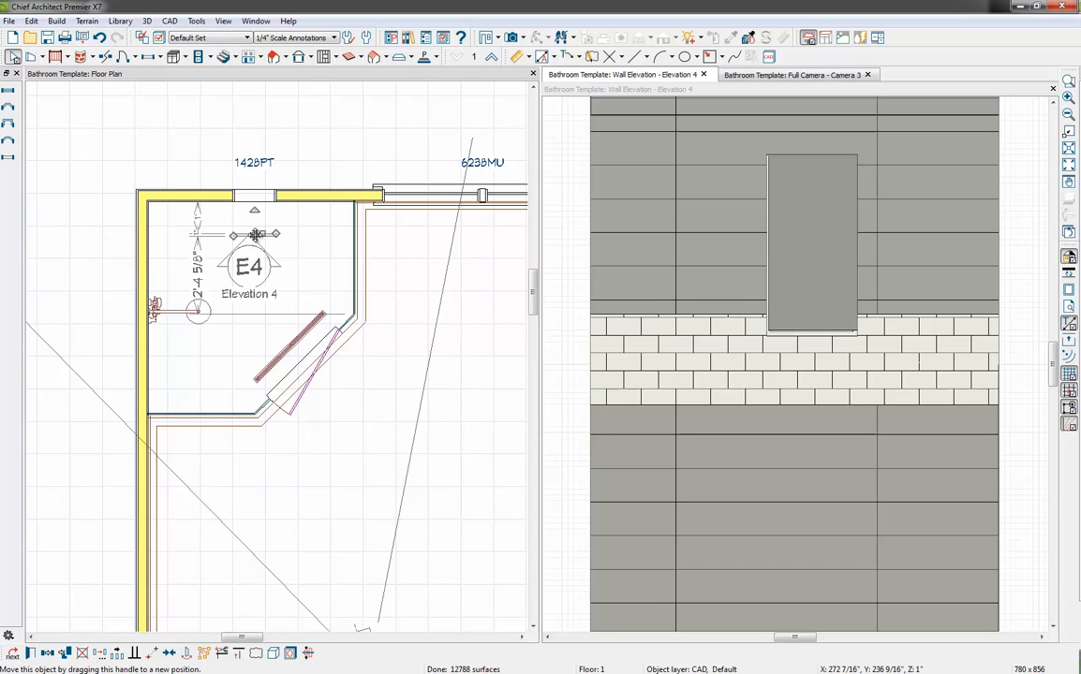
drag(255, 235, 255, 192)
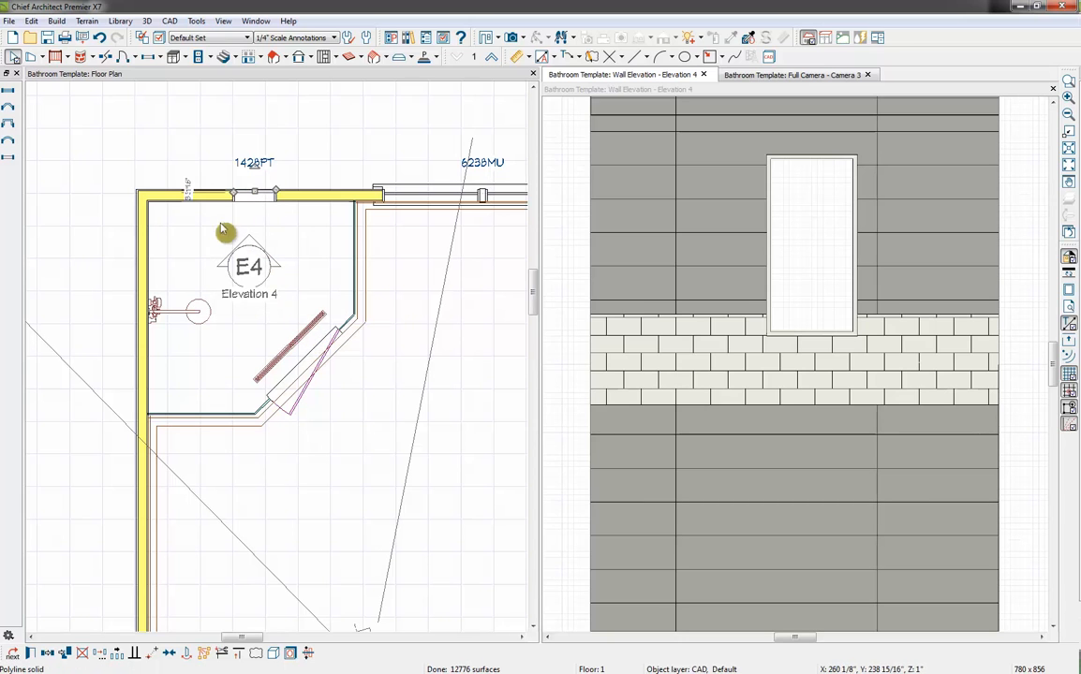
scroll(221, 217, up, 3)
scroll(288, 181, up, 2)
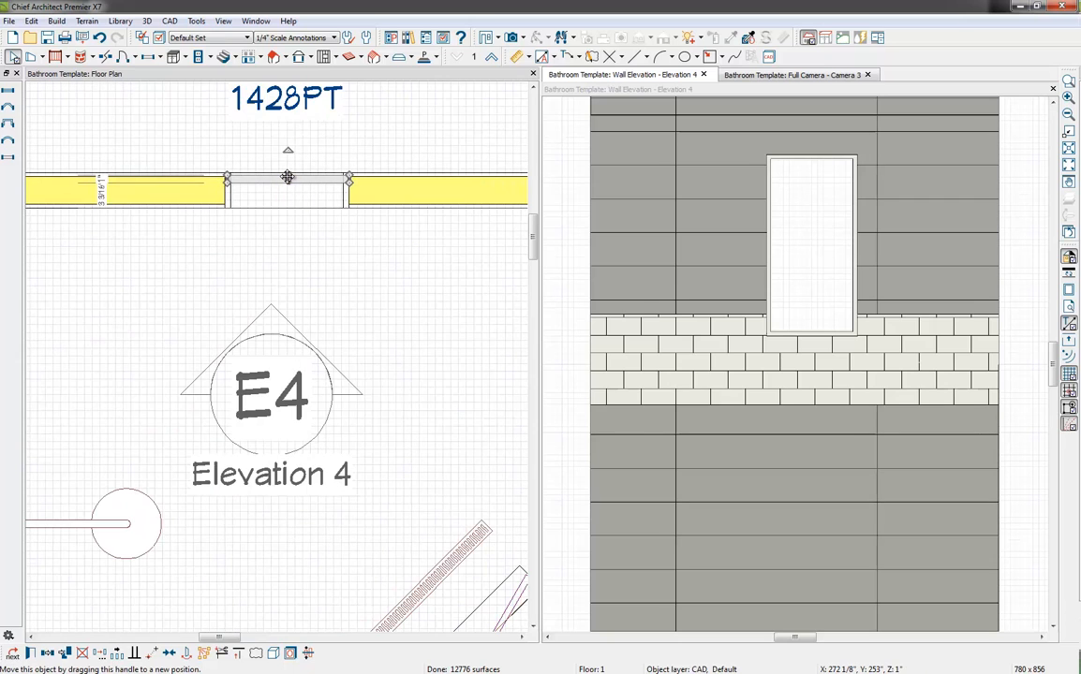
drag(288, 177, 286, 181)
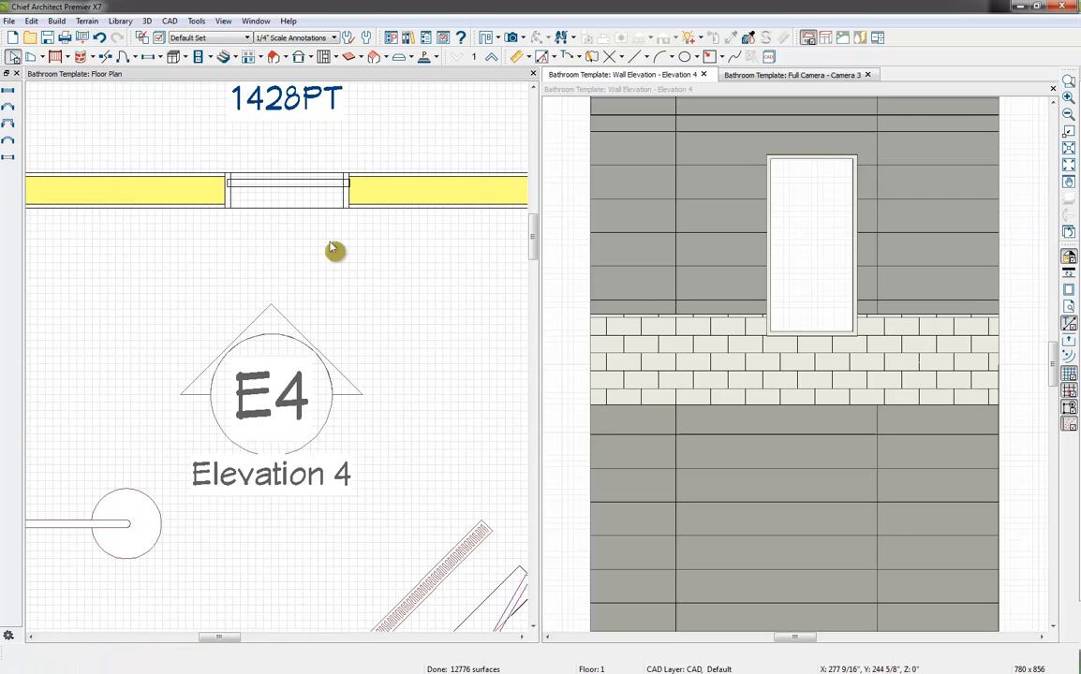
Align the polyline solid flush with the wall's outer face using a point-to-point move from its outer corner
click(257, 179)
key(Tab)
key(Tab)
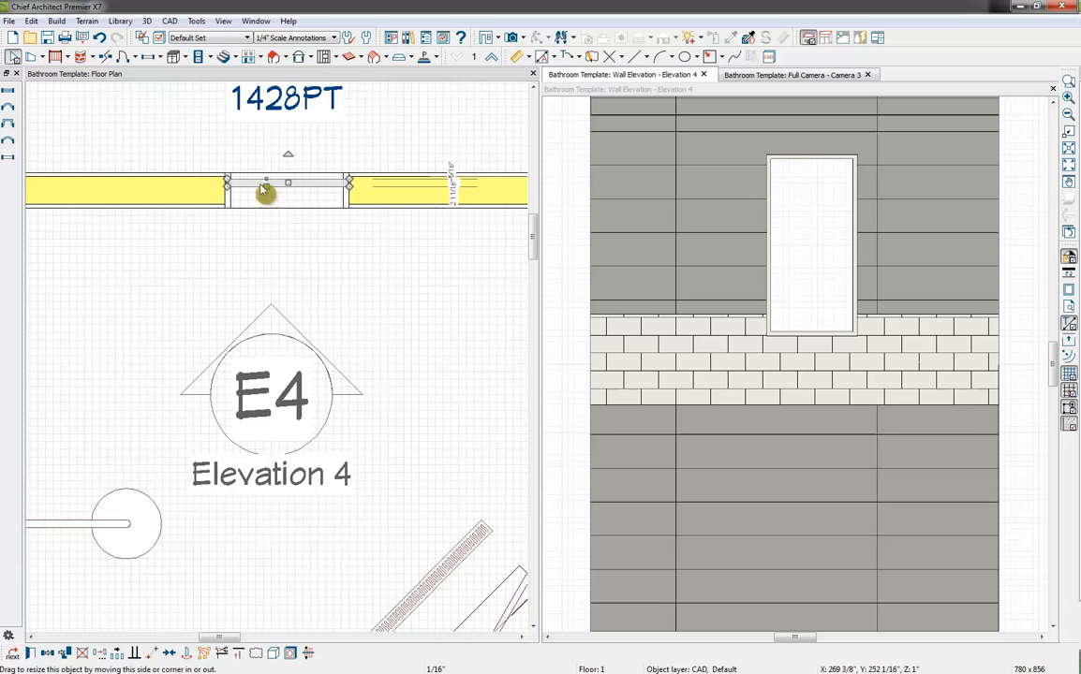
scroll(227, 186, up, 3)
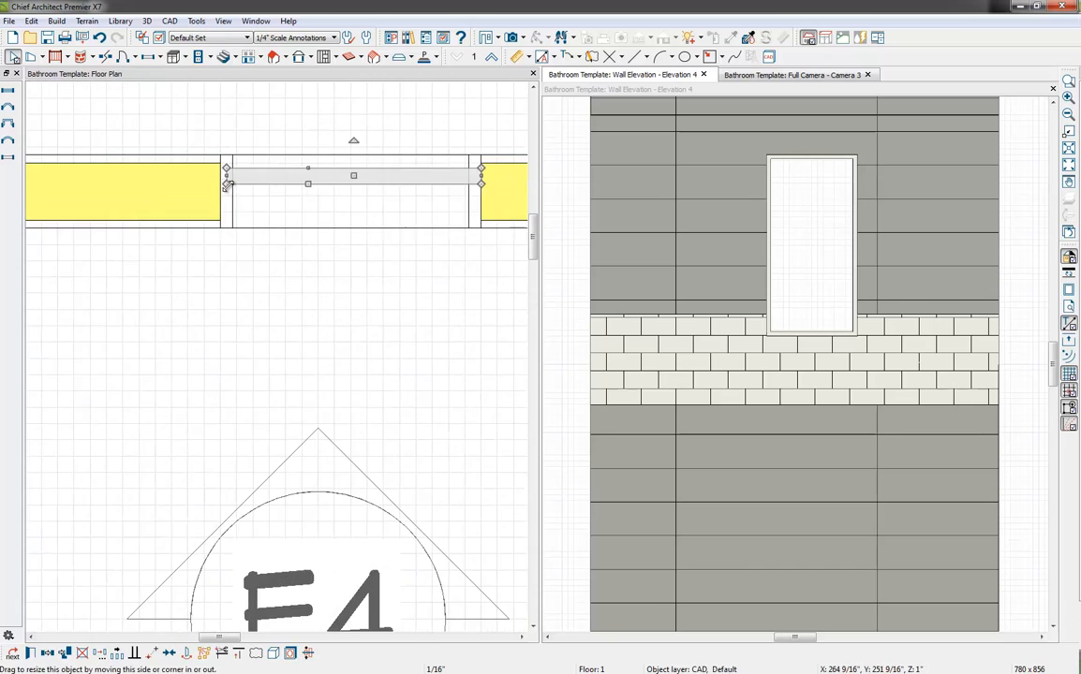
click(153, 652)
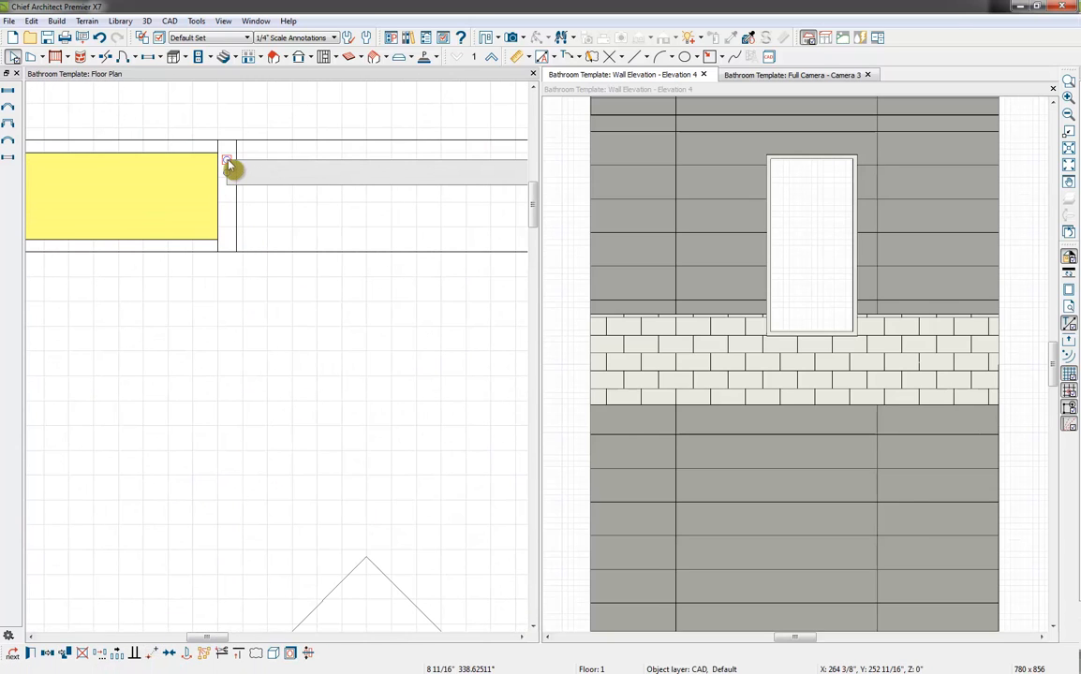
drag(230, 167, 230, 140)
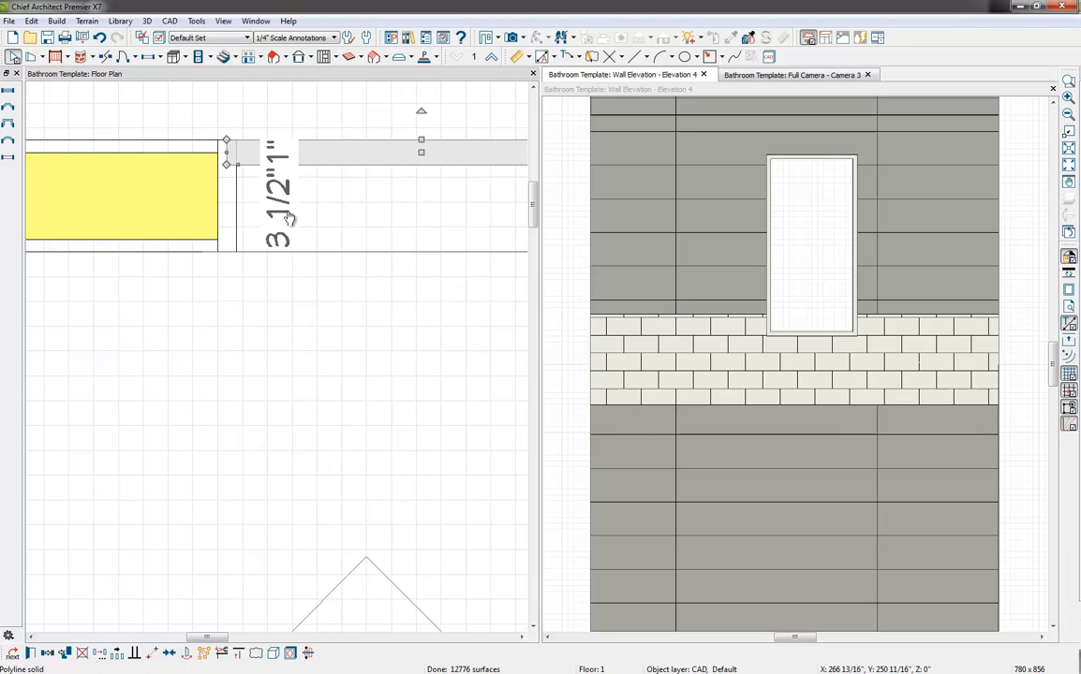
scroll(333, 220, down, 4)
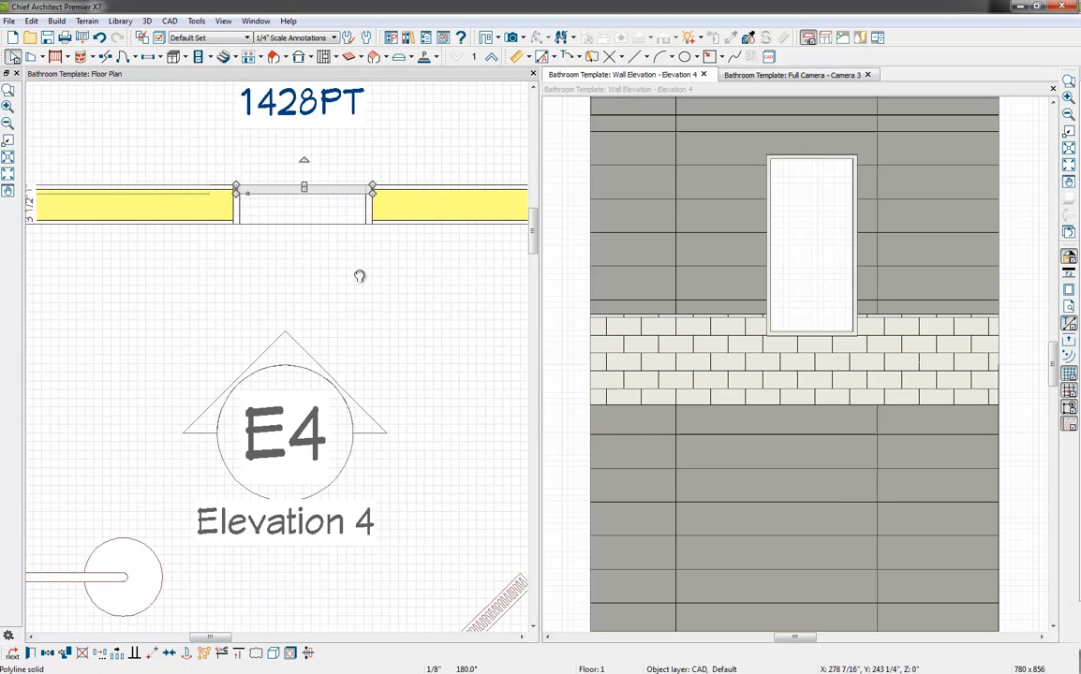
scroll(365, 284, down, 2)
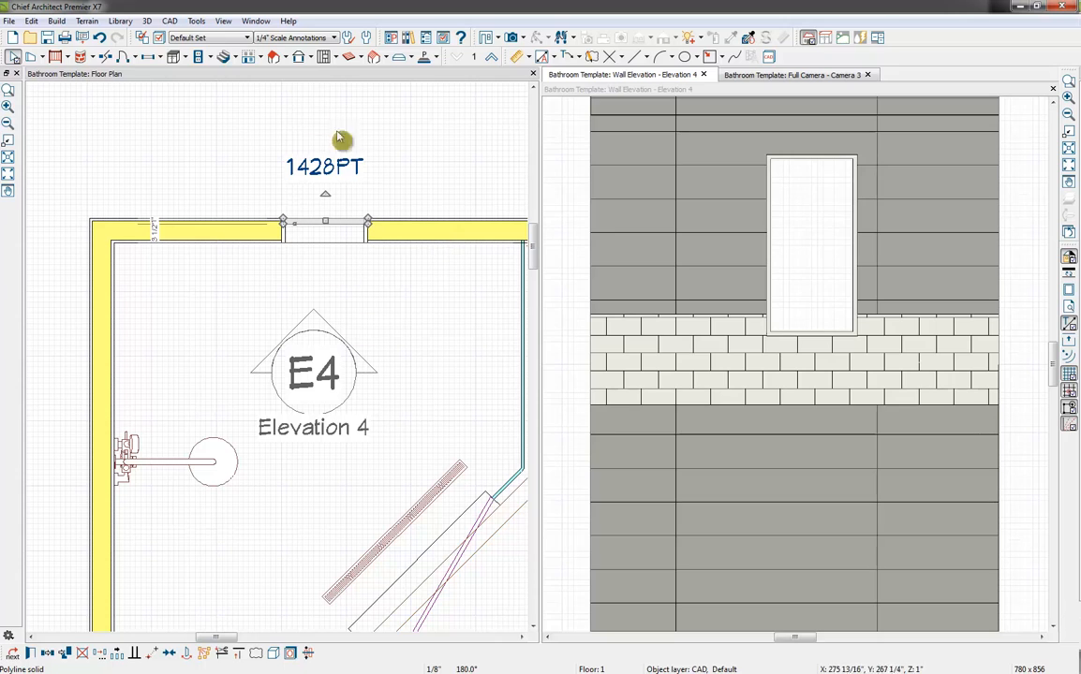
Close the wall elevation and swing the glass shower door wider open in the floor plan
click(705, 75)
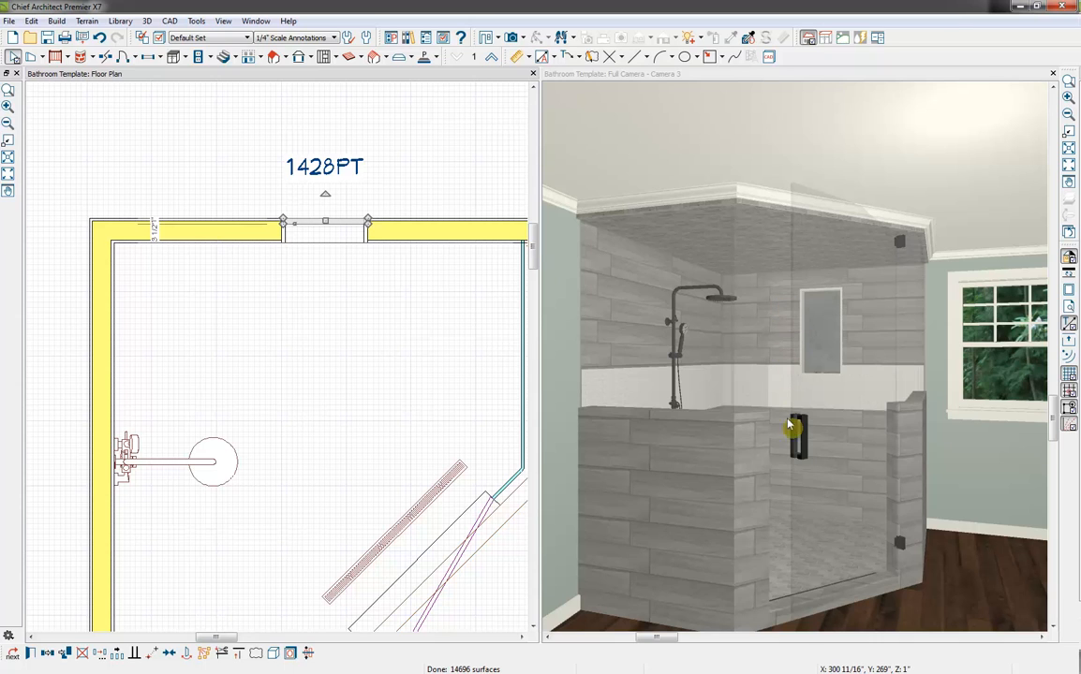
click(803, 447)
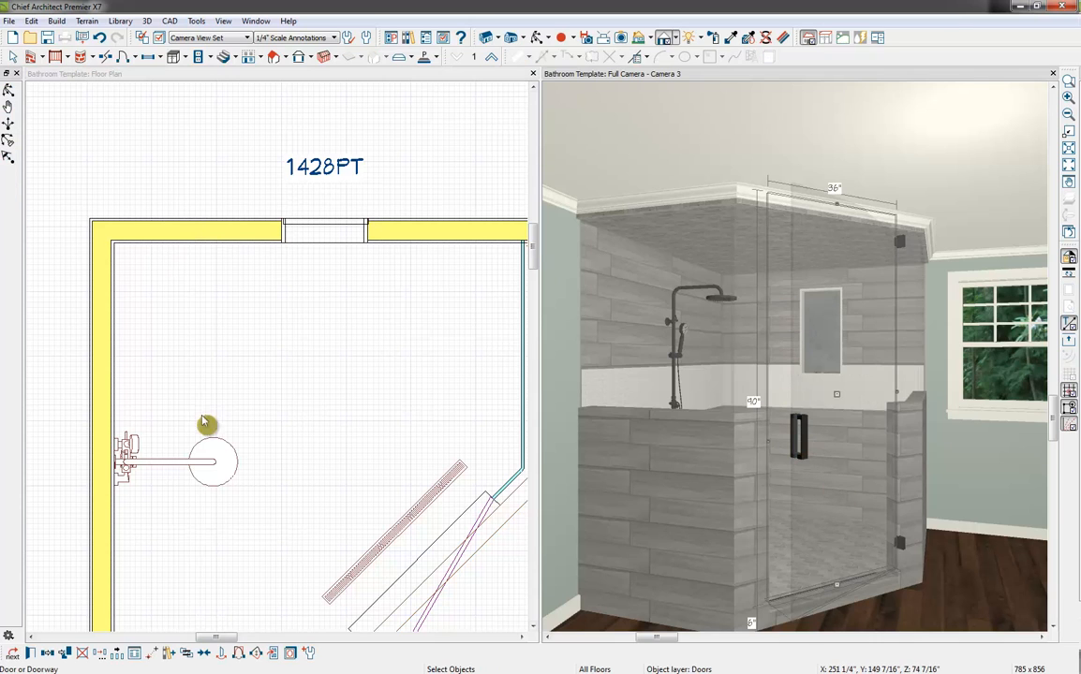
middle_drag(466, 585, 415, 458)
scroll(412, 451, down, 2)
click(377, 491)
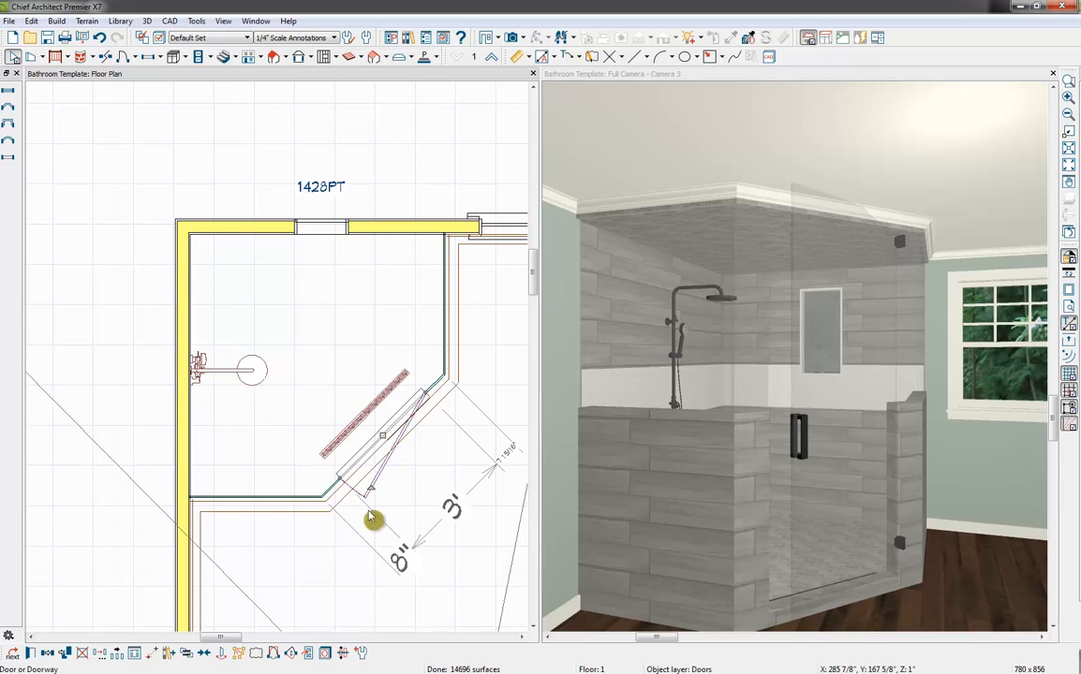
drag(371, 491, 486, 520)
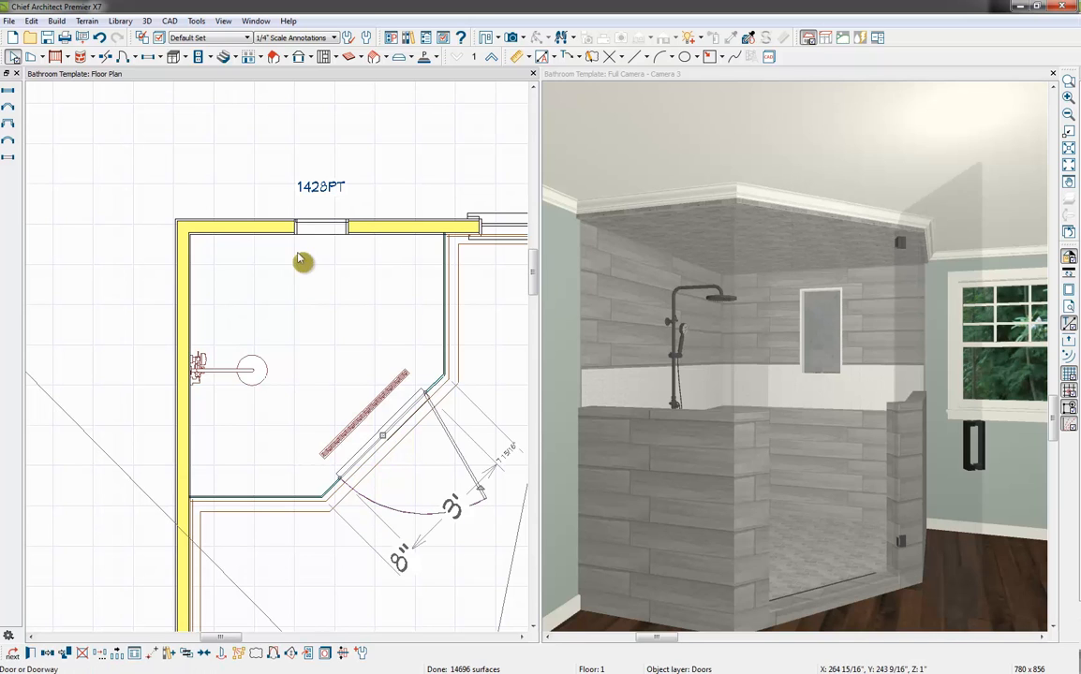
Pick up the Garden White 2 x 4 Mosaic from the shower floor and apply it to the niche's frame and back
click(698, 73)
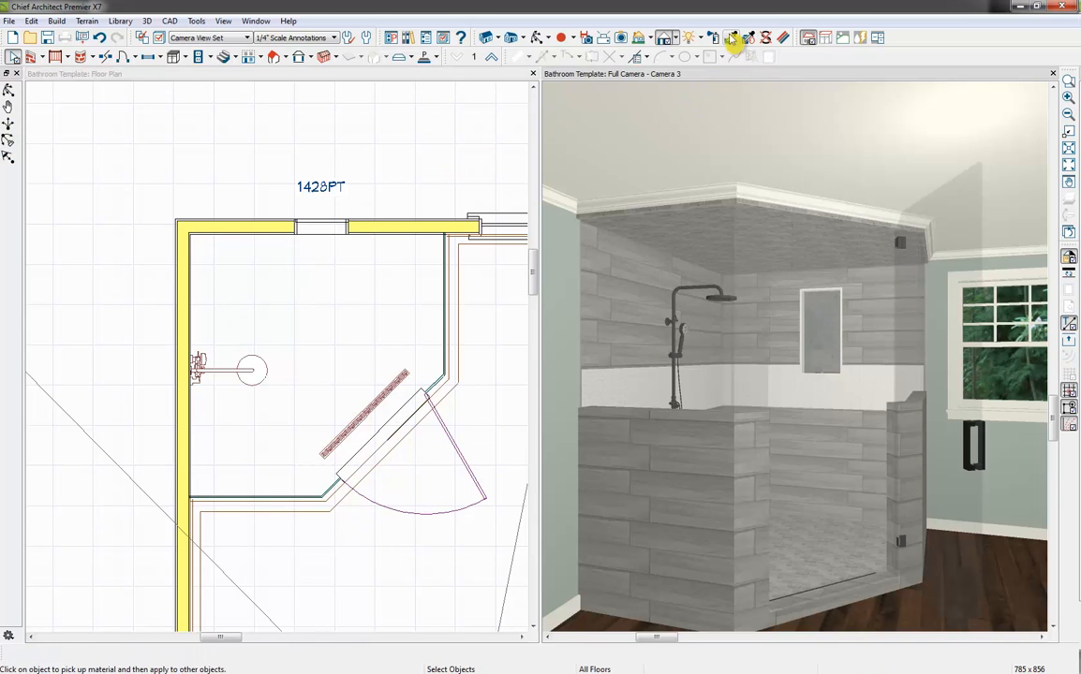
click(731, 38)
click(829, 568)
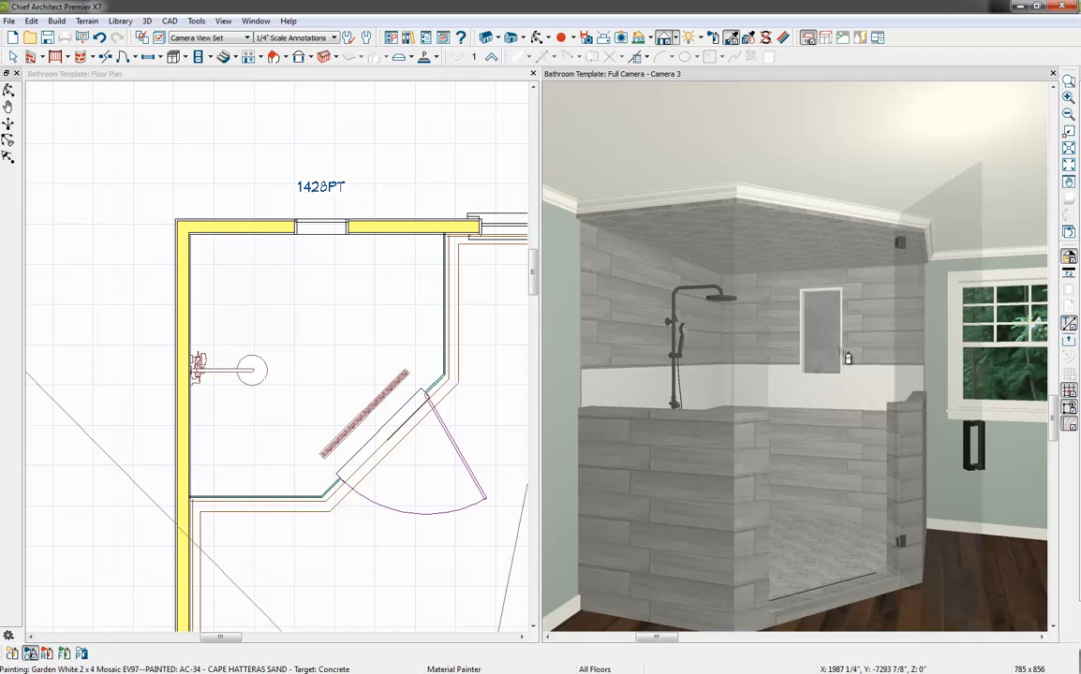
click(839, 353)
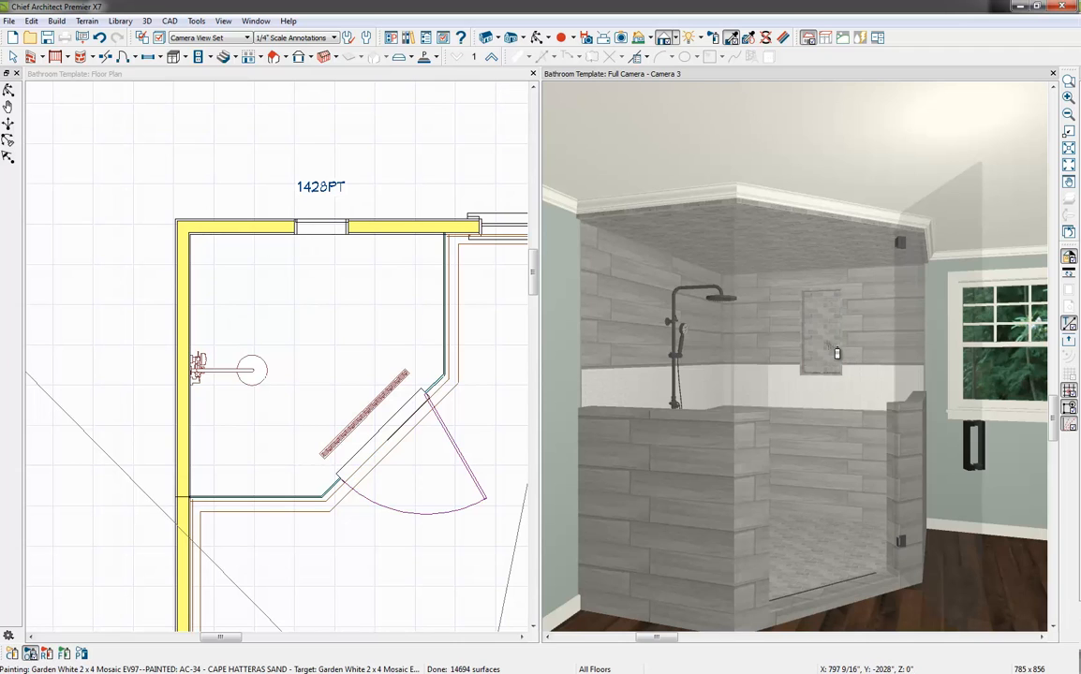
key(Escape)
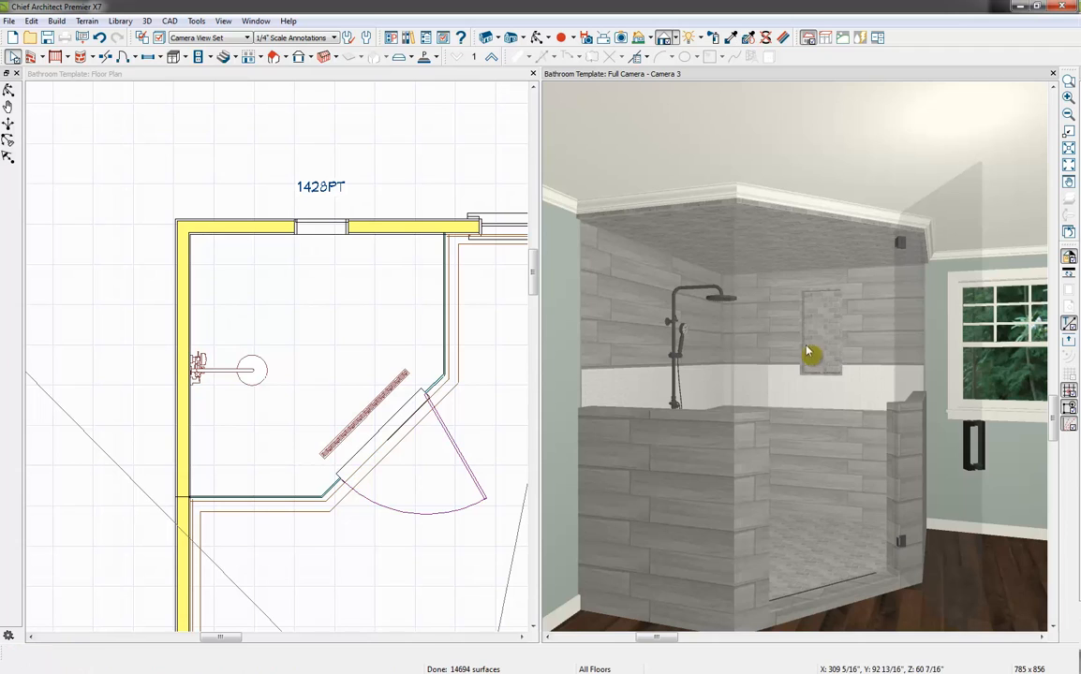
Lower the niche opening and its back panel together to about 42" above the floor in the camera view
click(815, 350)
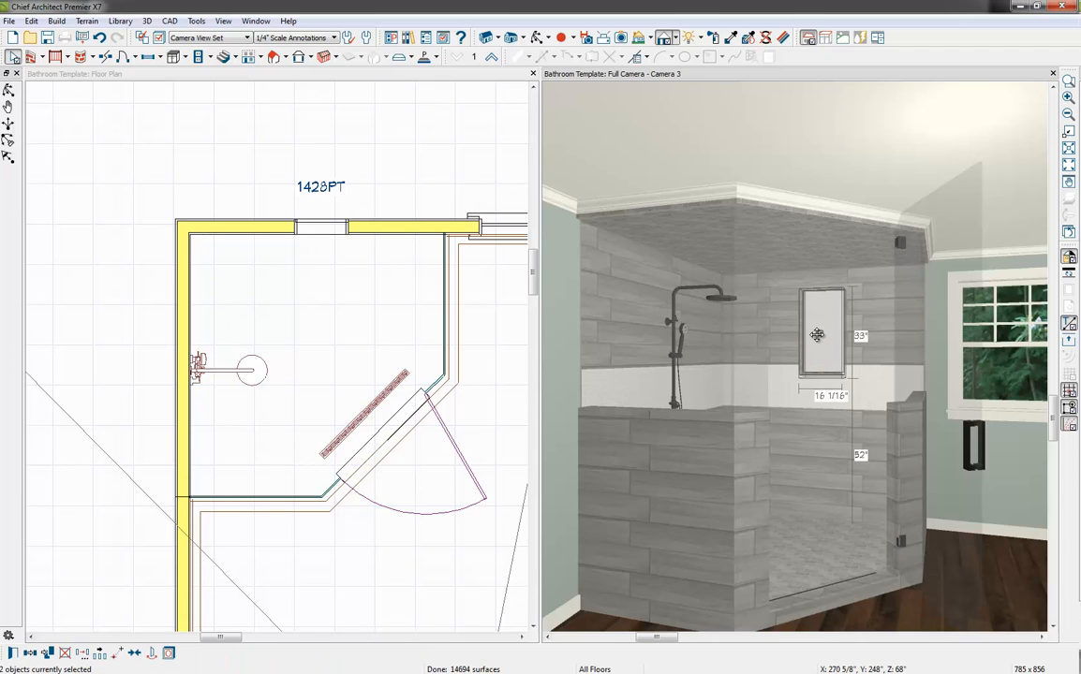
drag(817, 335, 821, 362)
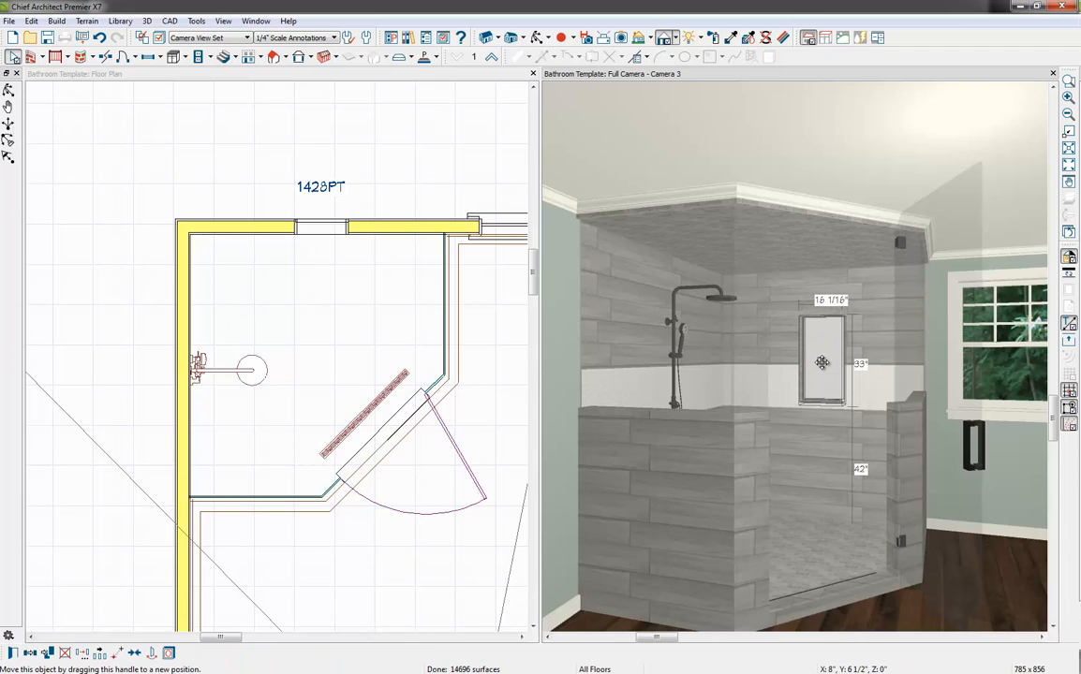
click(870, 400)
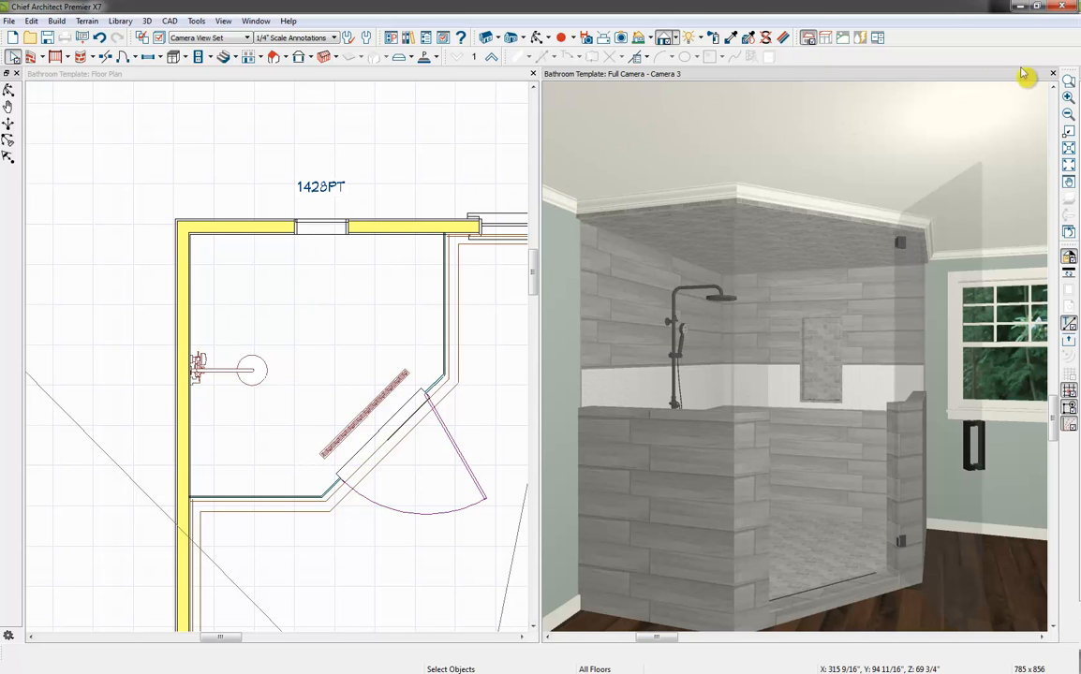
Close the camera view and create a full camera in the floor plan looking past the shower toward the double doors
click(1053, 74)
scroll(719, 352, down, 5)
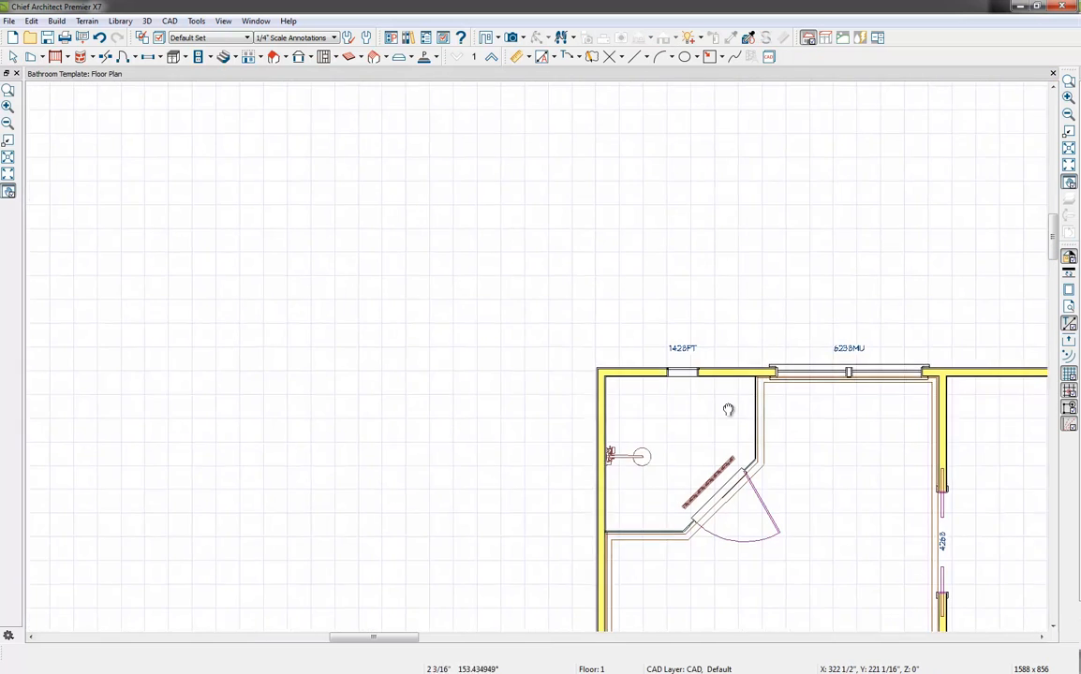
click(514, 38)
drag(584, 255, 565, 291)
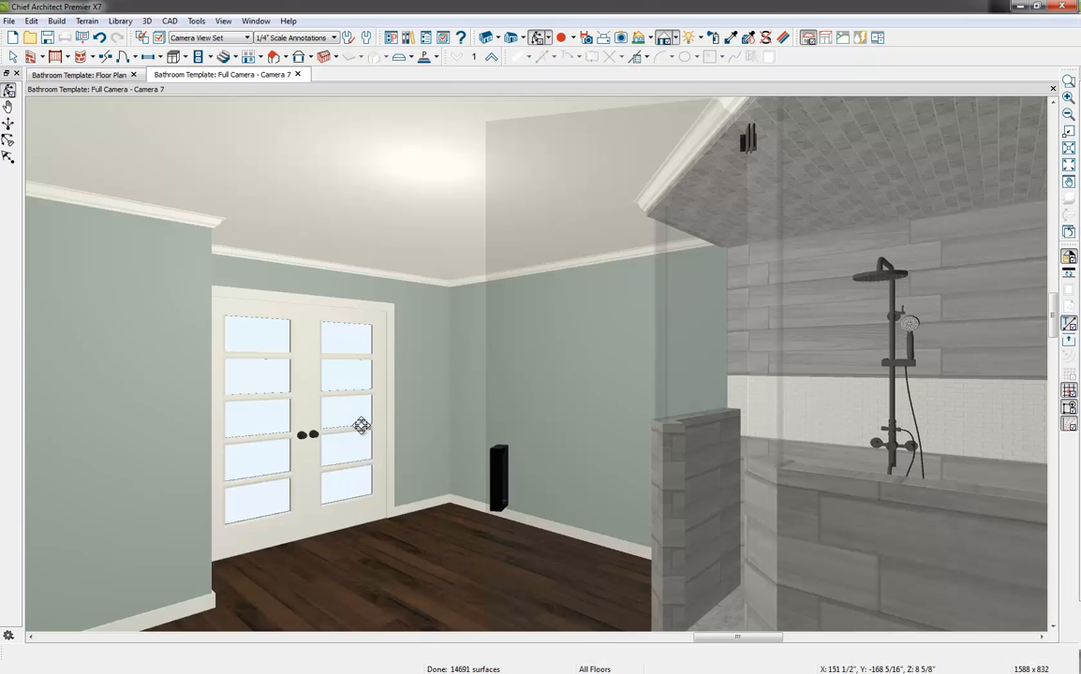
Set the glass shower door to show closed in camera views
click(640, 354)
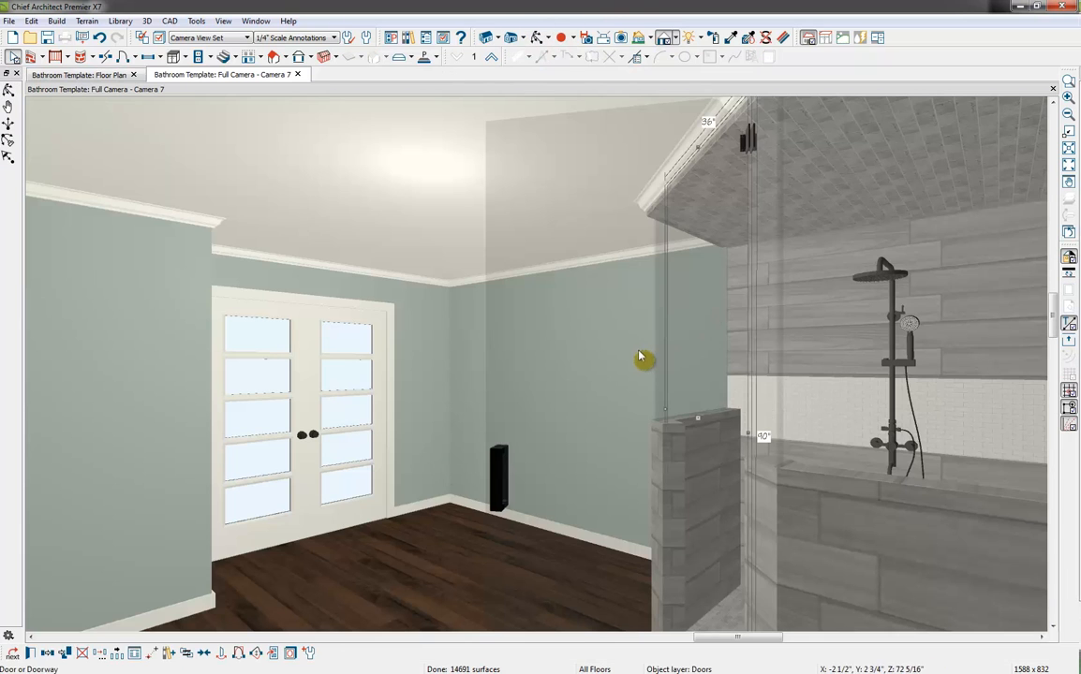
click(273, 654)
key(Escape)
Place a base cabinet against the wall between the double doors' corner and the shower
key(Left)
key(Left)
key(Left)
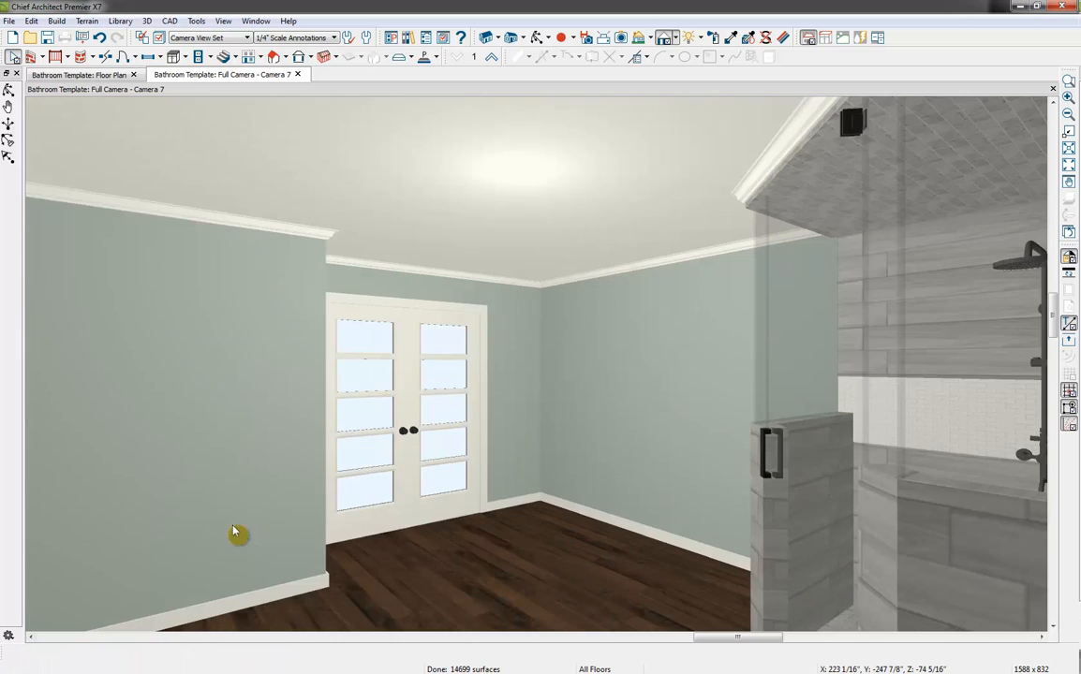
key(Right)
key(Right)
key(Right)
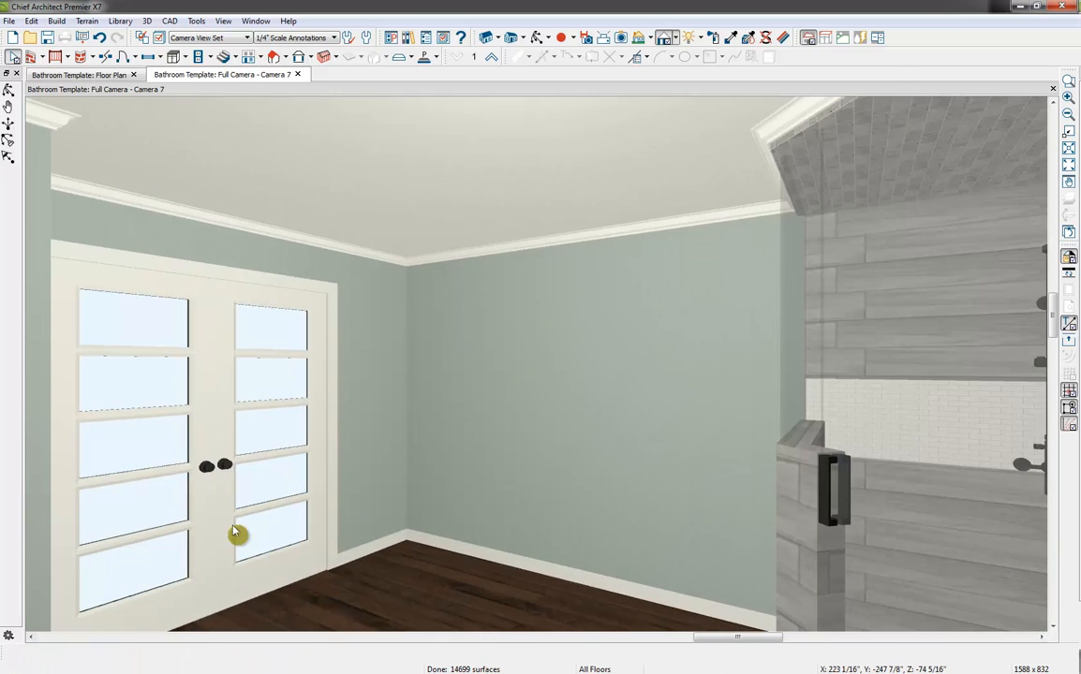
key(Down)
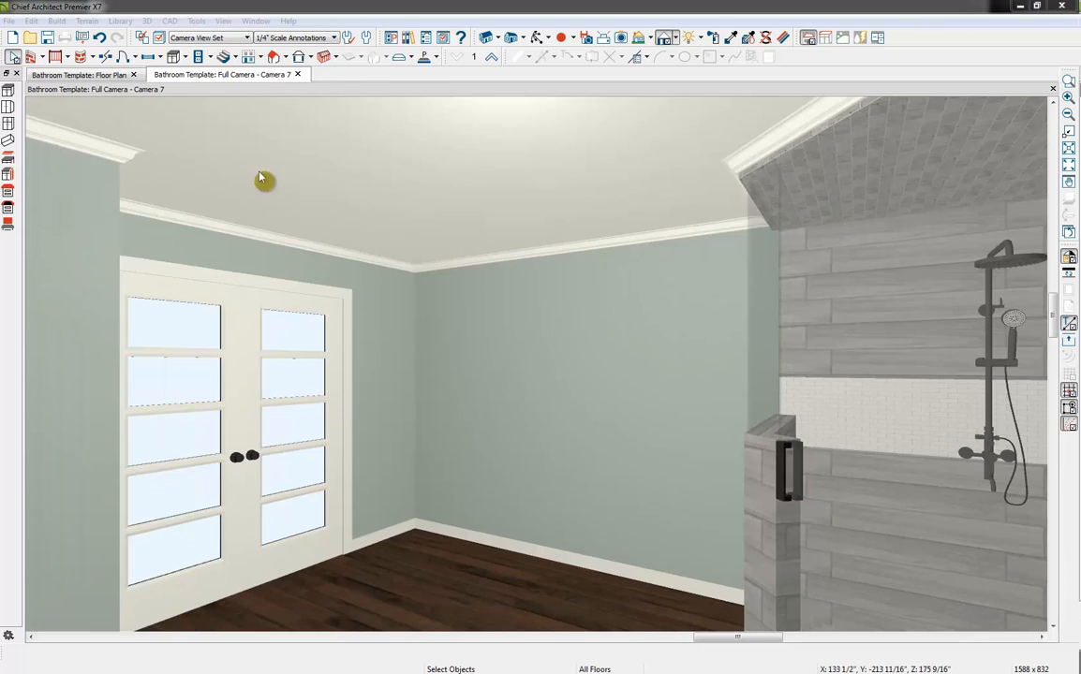
click(175, 57)
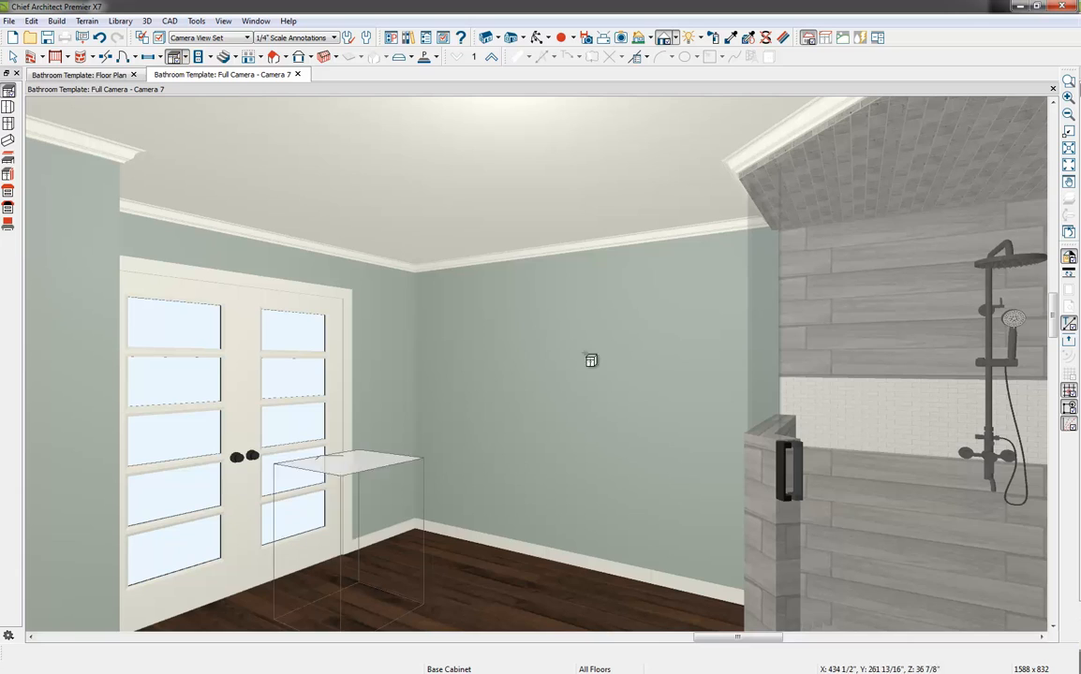
click(561, 495)
key(space)
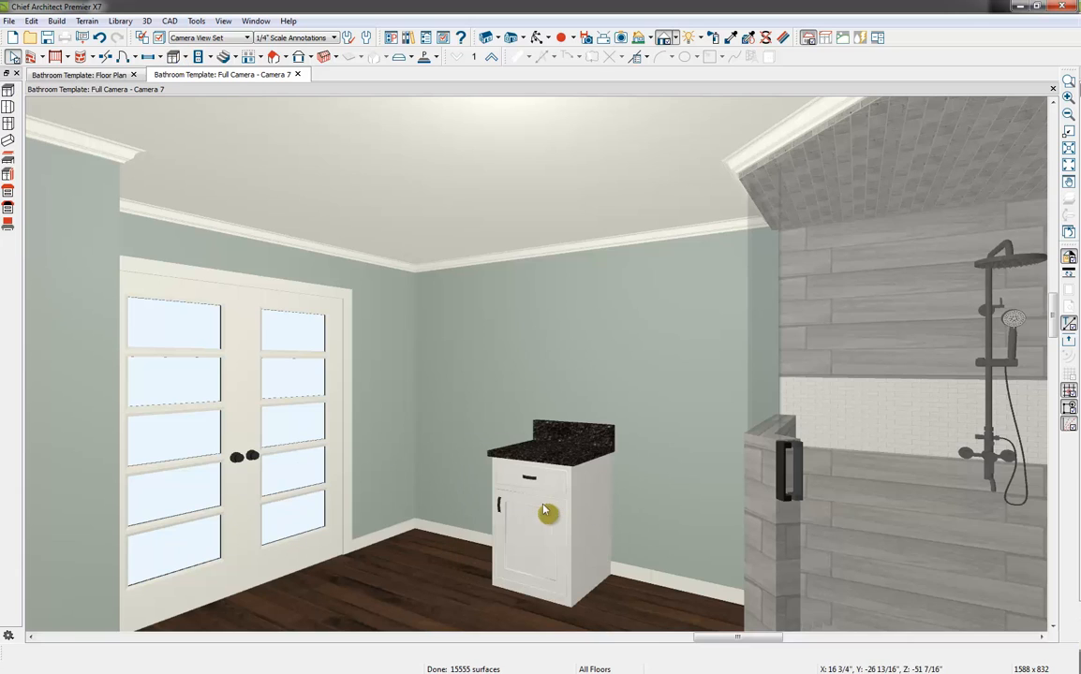
Set the base cabinet's width to 96" and its height to 32"
double_click(545, 510)
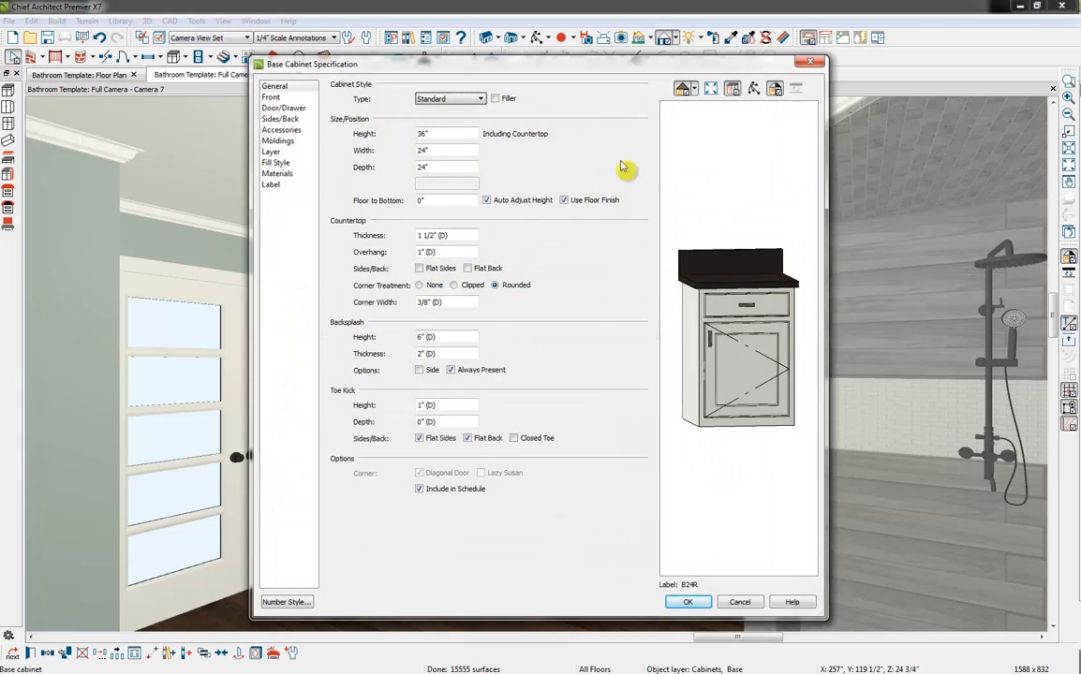
drag(456, 151, 320, 151)
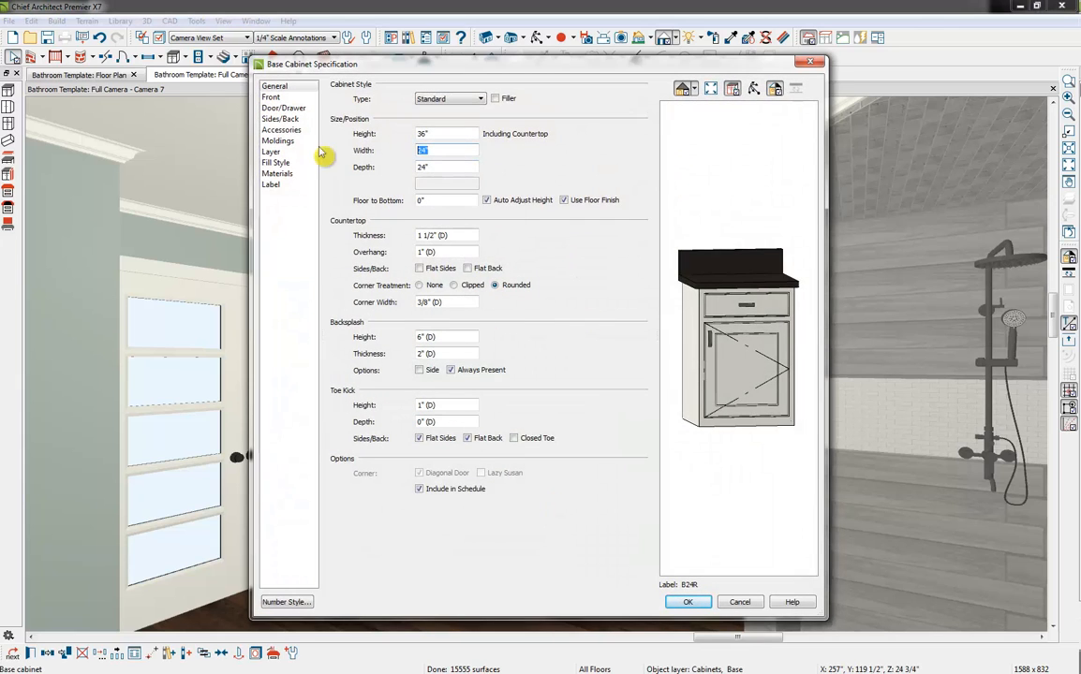
text(8)
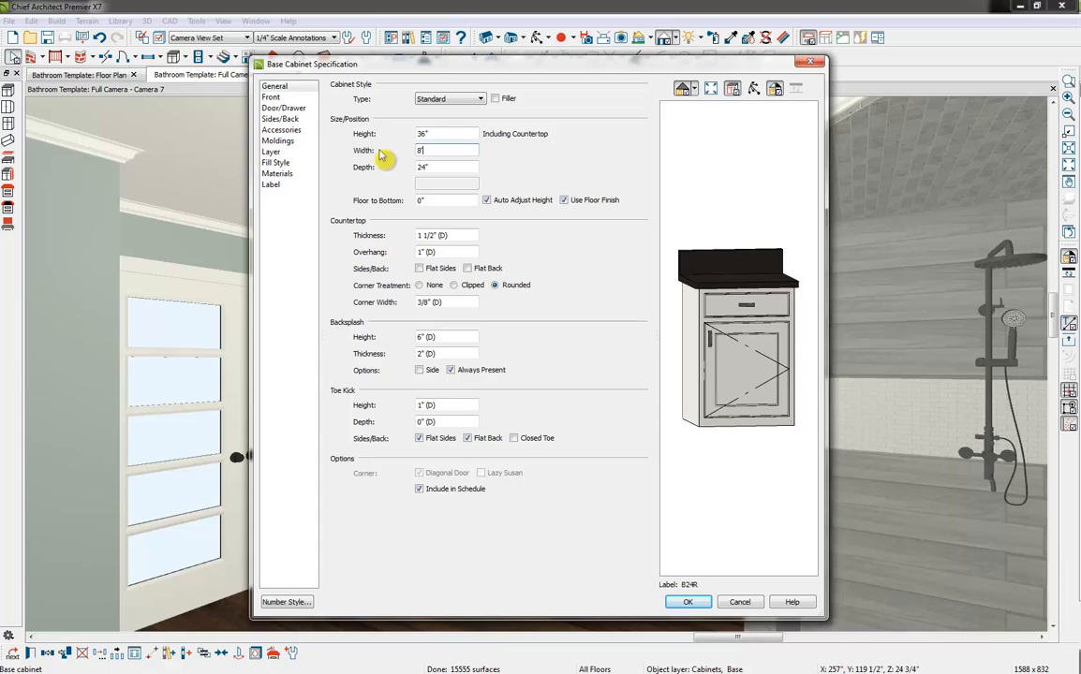
text(6)
key(Tab)
drag(424, 132, 288, 171)
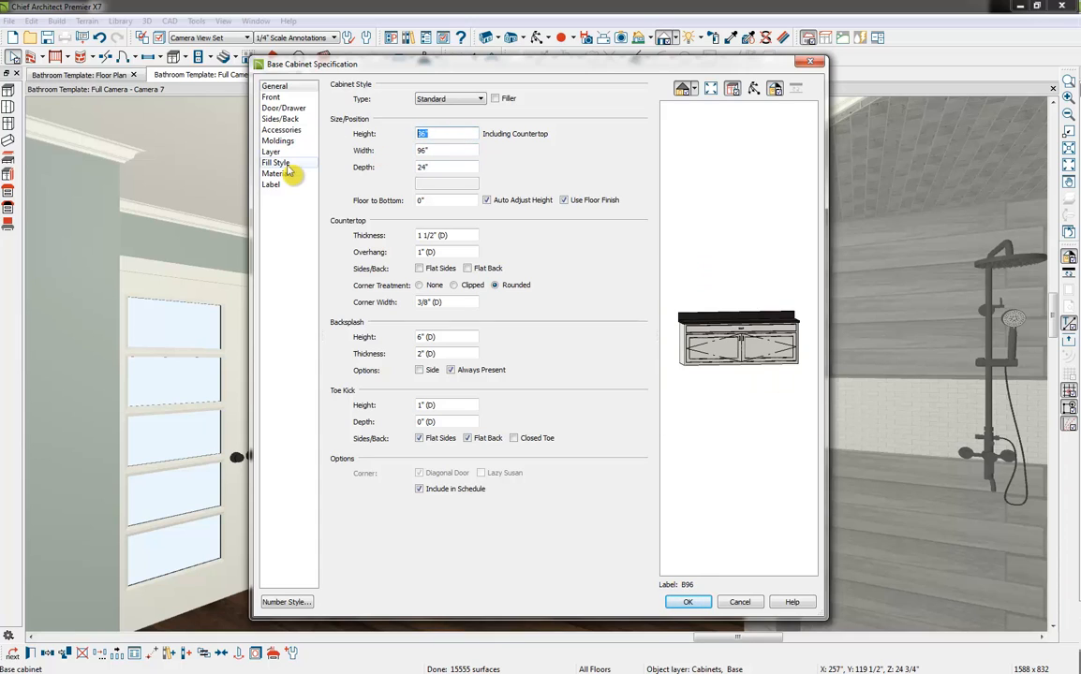
text(32")
key(Tab)
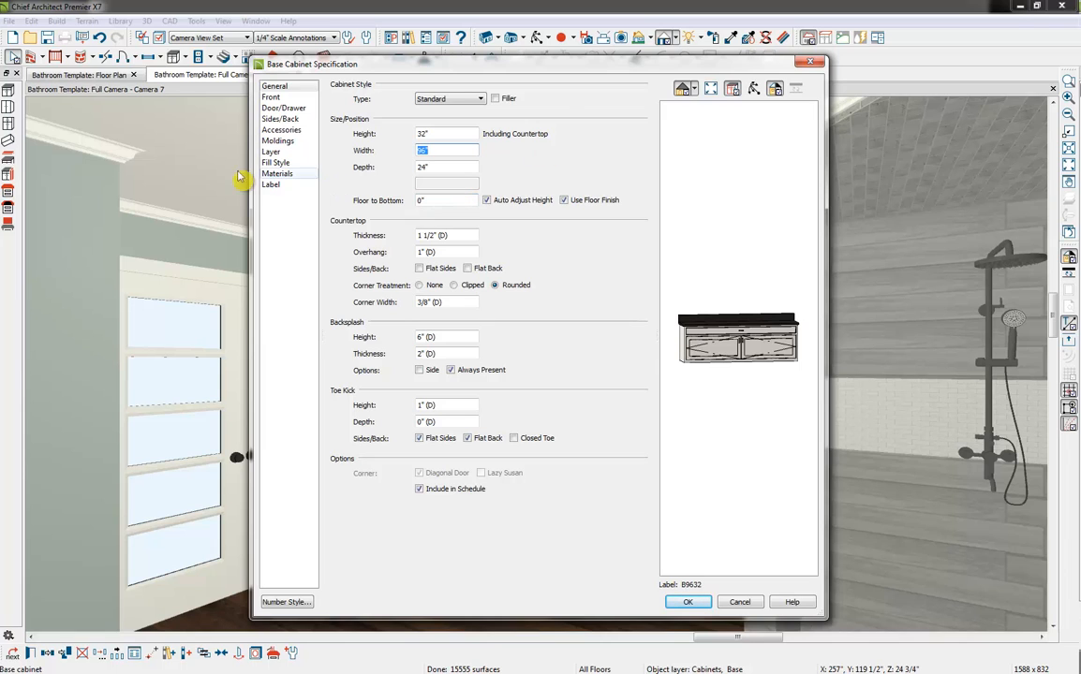
Split the base cabinet's front vertically into three side-by-side sections and equalize their widths
click(277, 98)
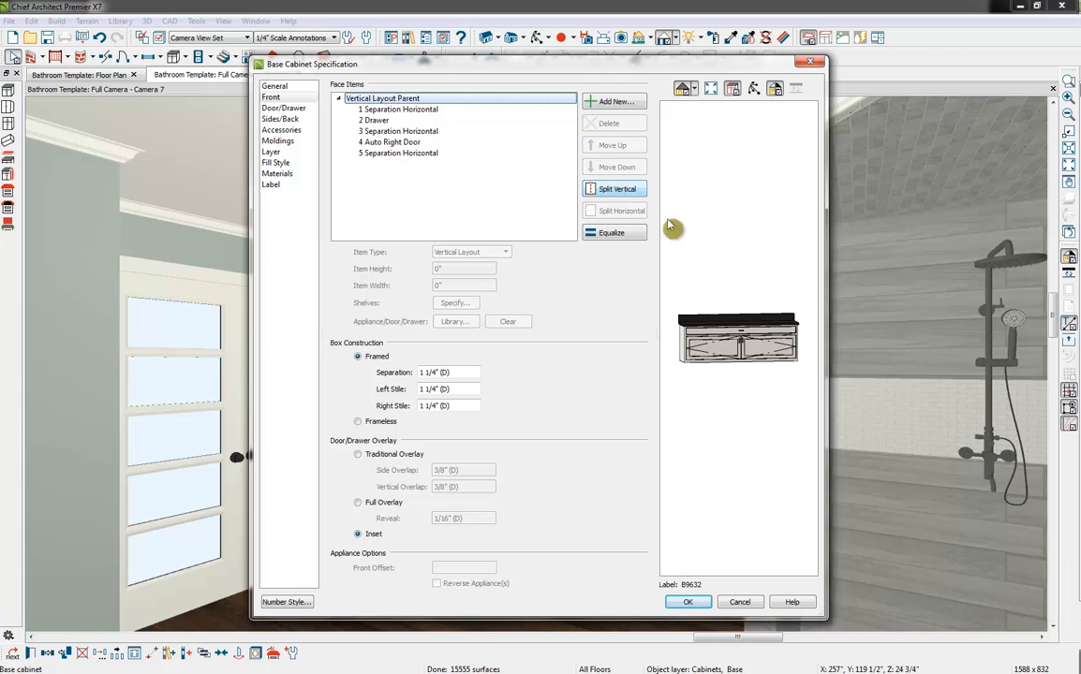
click(622, 191)
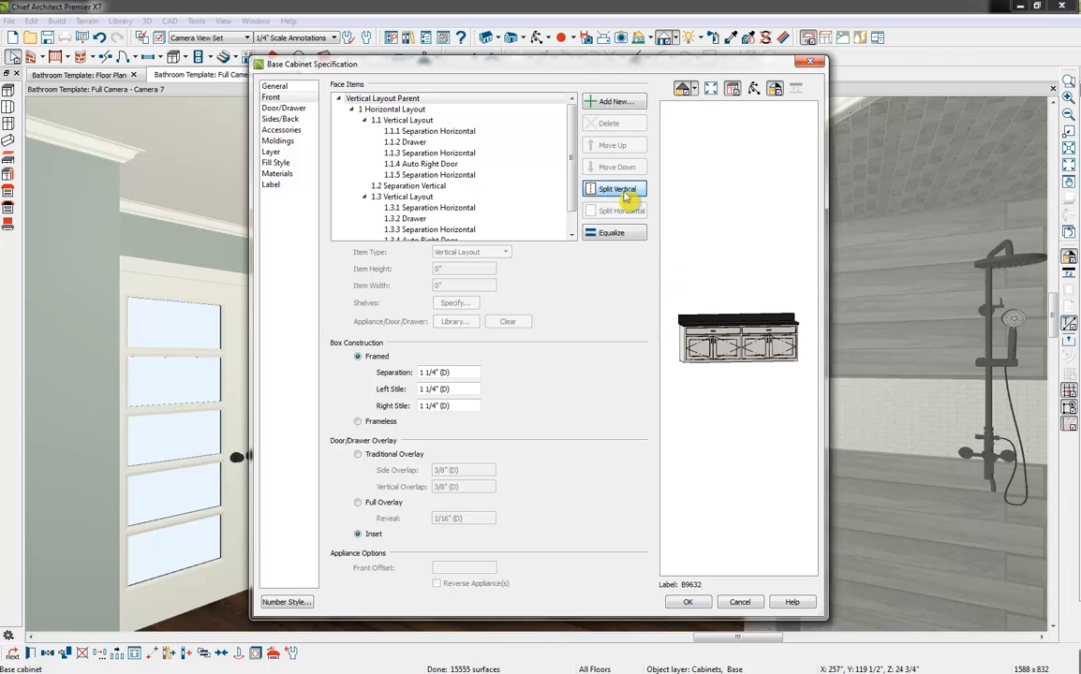
click(409, 119)
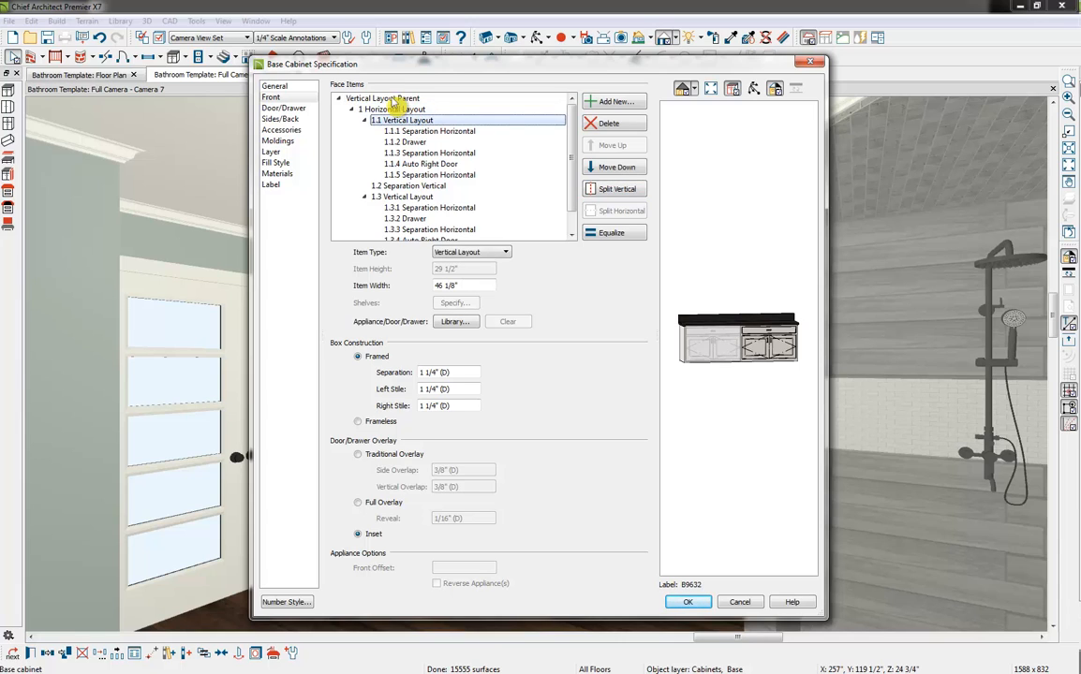
click(633, 192)
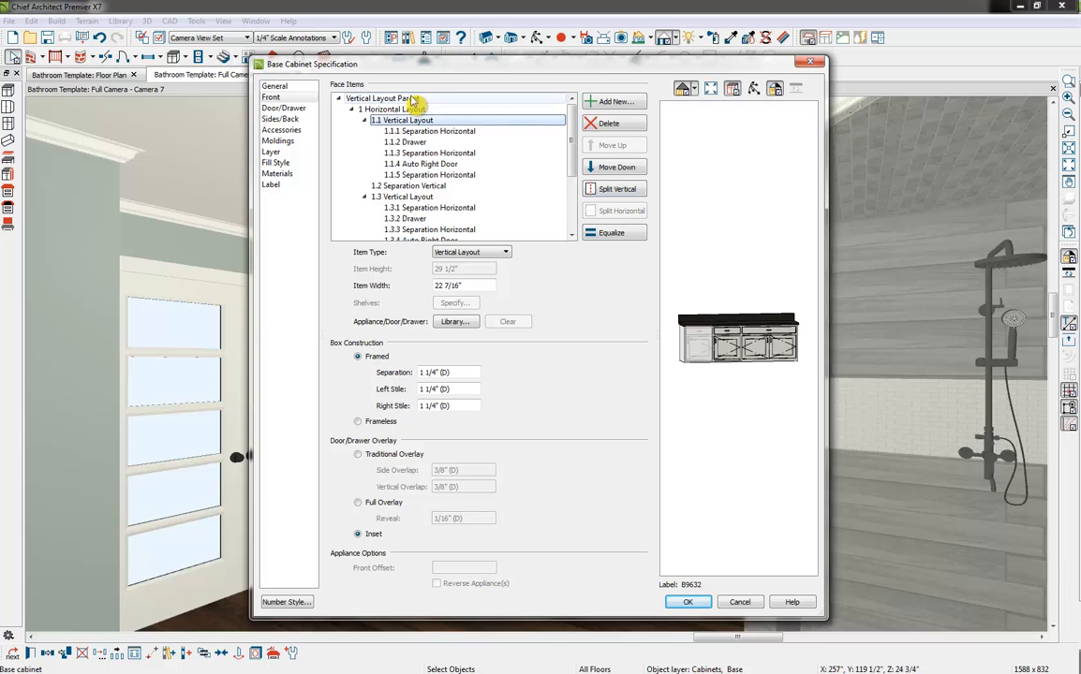
click(424, 120)
click(410, 109)
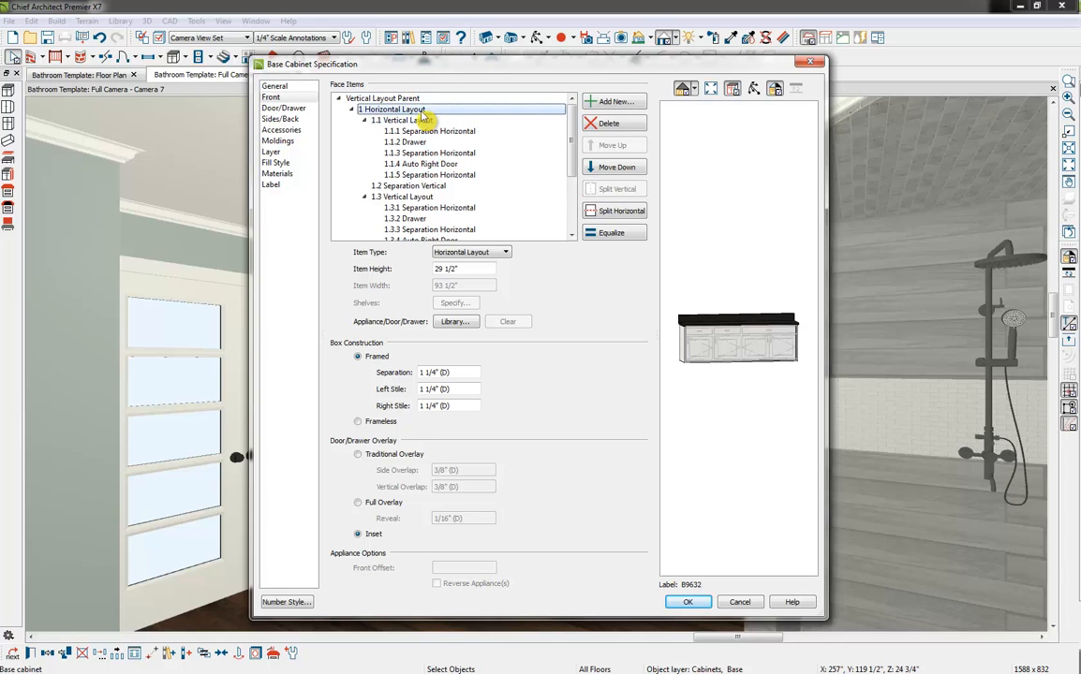
click(617, 238)
click(755, 423)
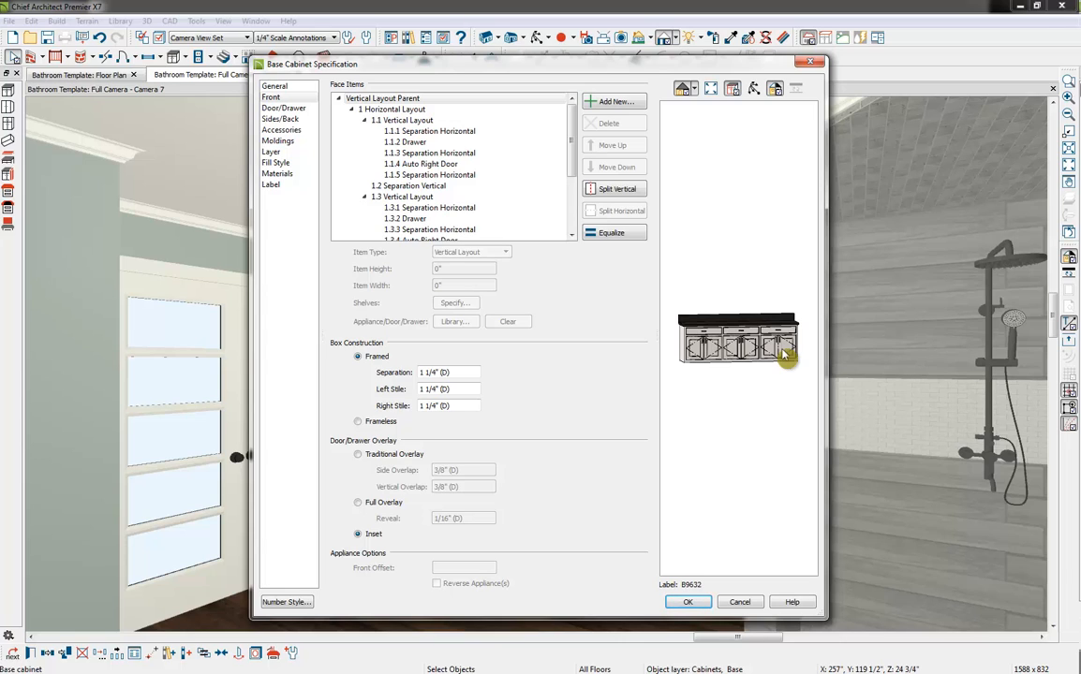
Remove the door from the first vertical section of the cabinet front so that an opening takes its place
click(393, 120)
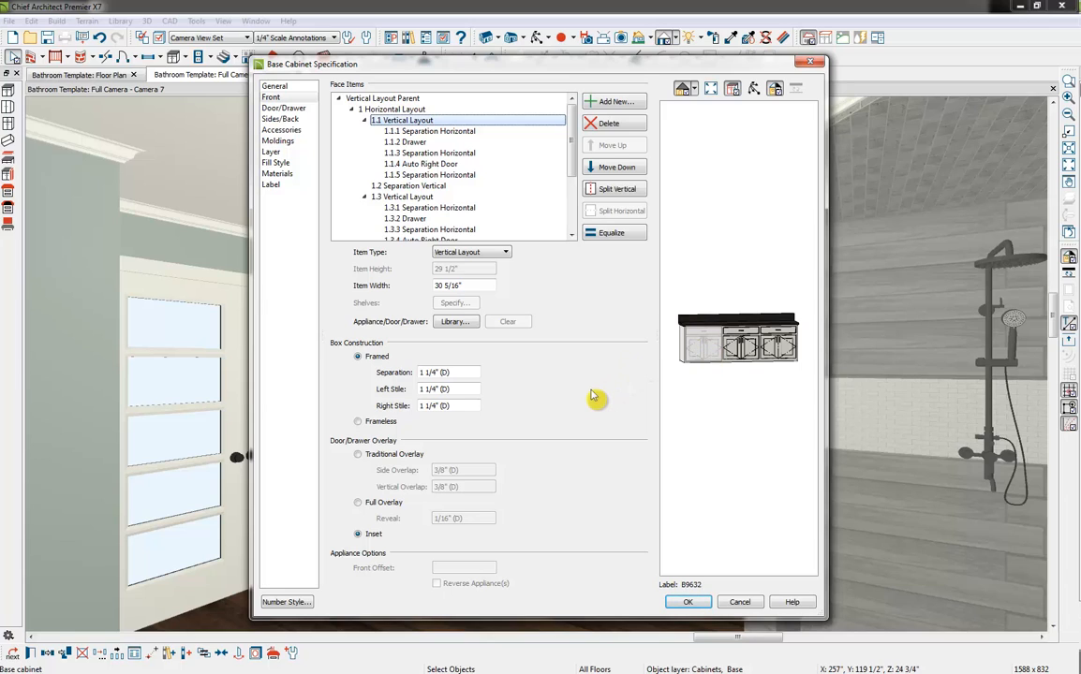
click(457, 165)
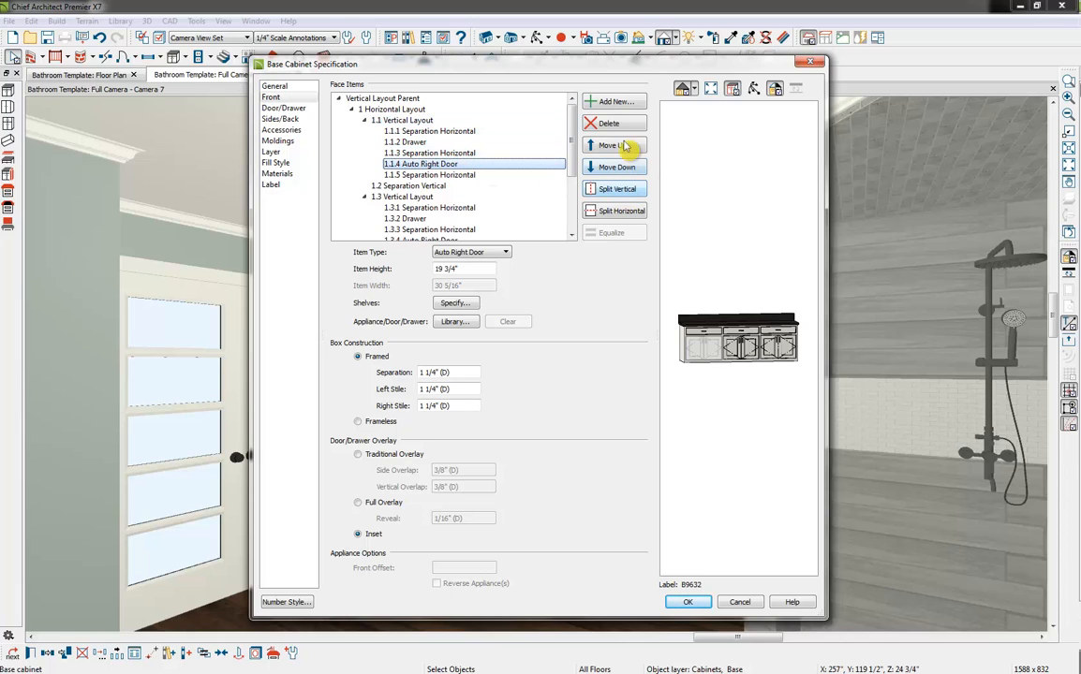
click(607, 122)
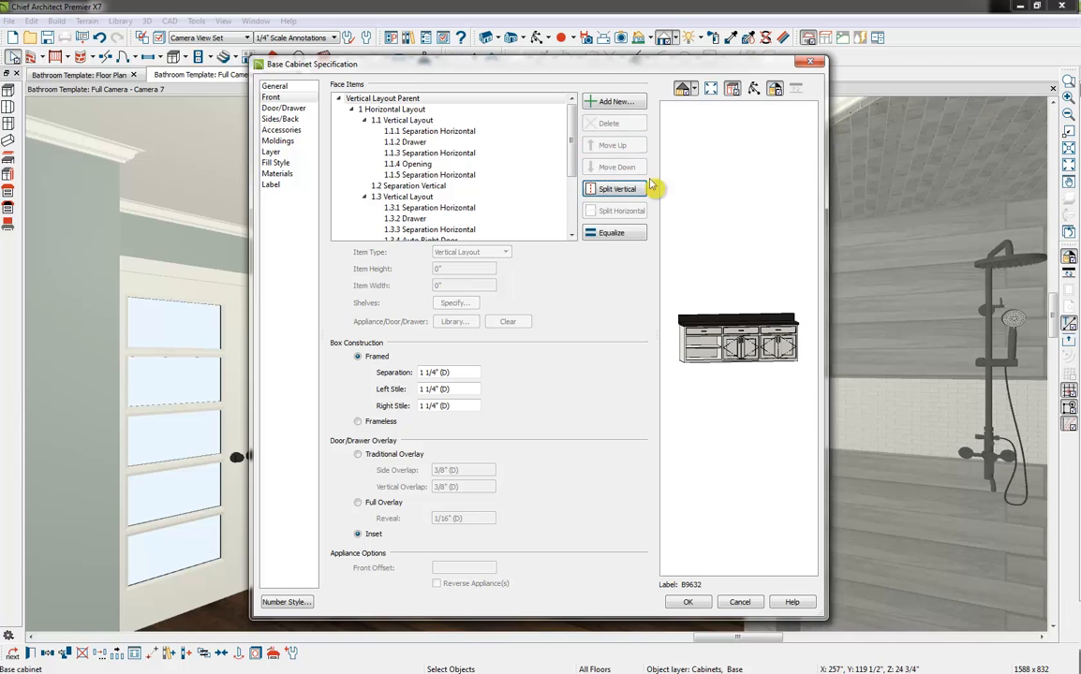
click(438, 164)
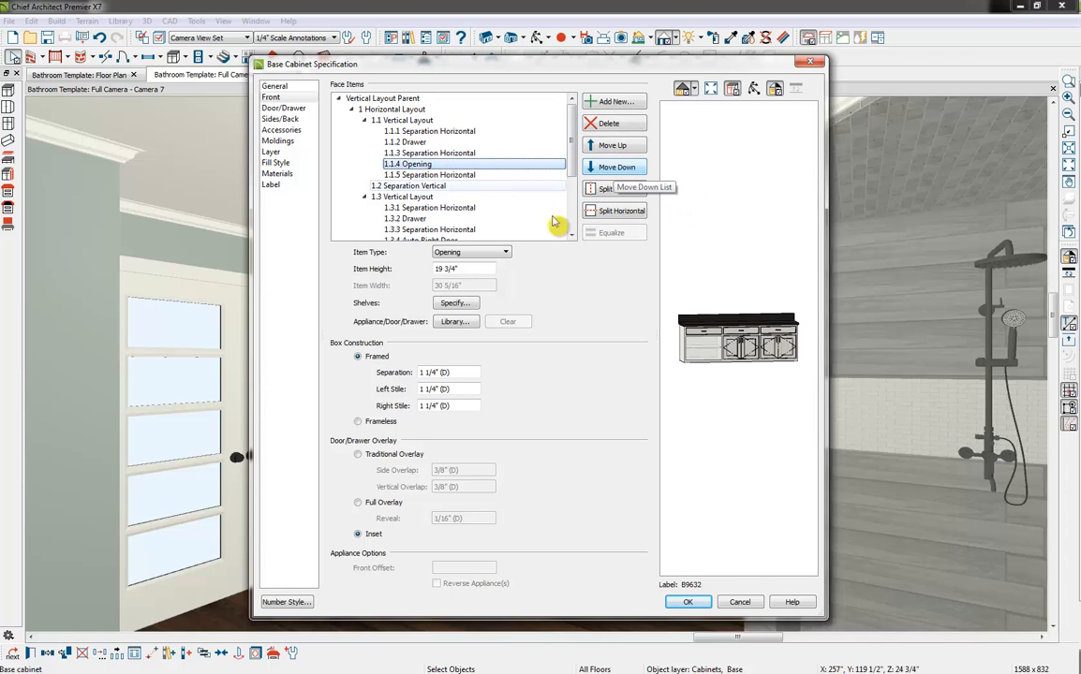
Set the height of the first section's drawer to 12" and change its item type to Double Door
click(412, 141)
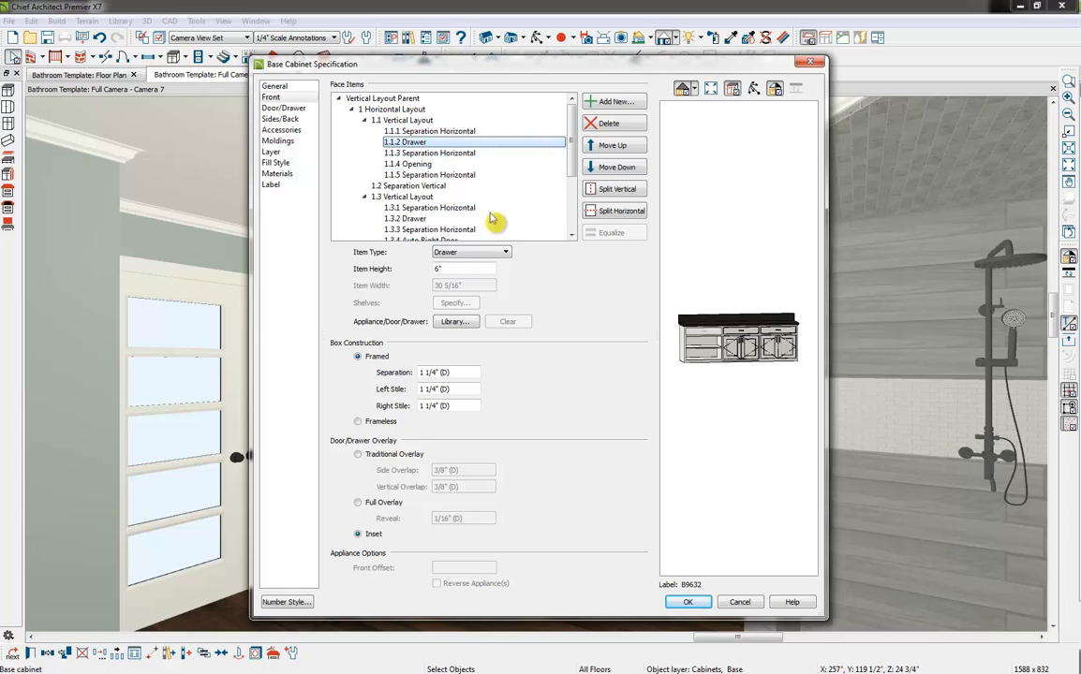
double_click(484, 267)
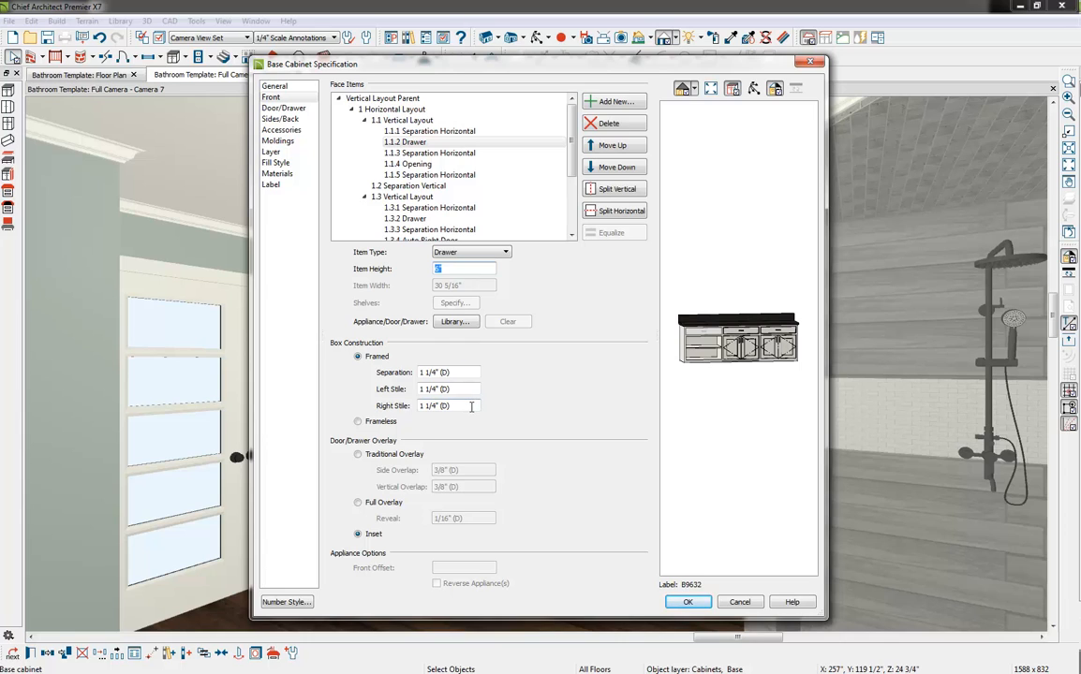
text(12)
key(Tab)
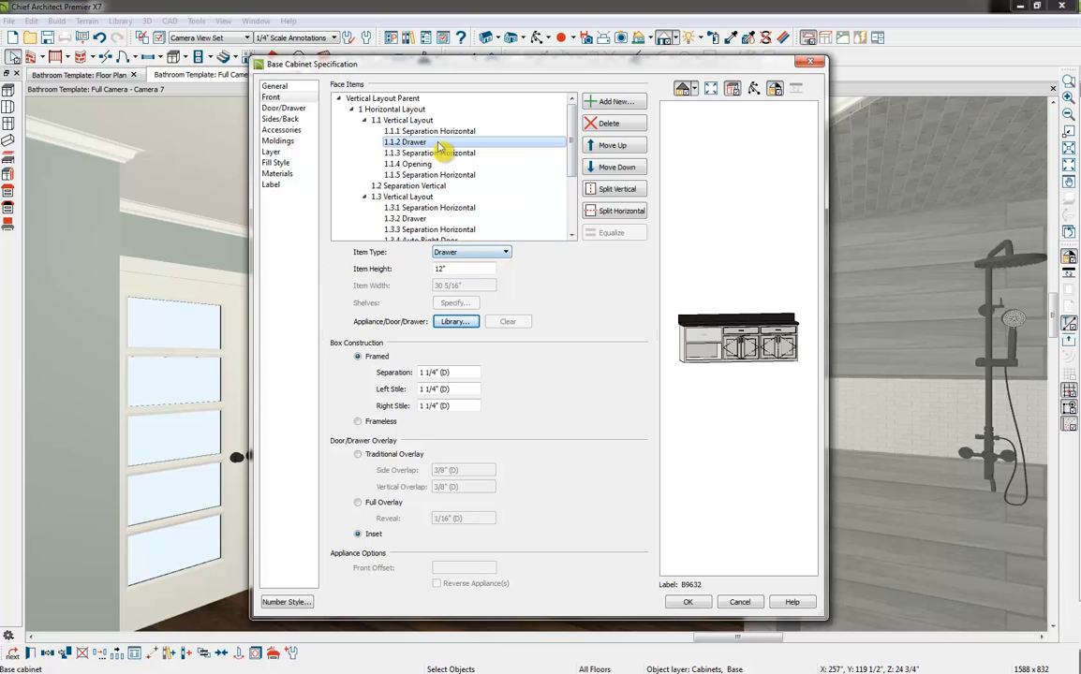
click(479, 252)
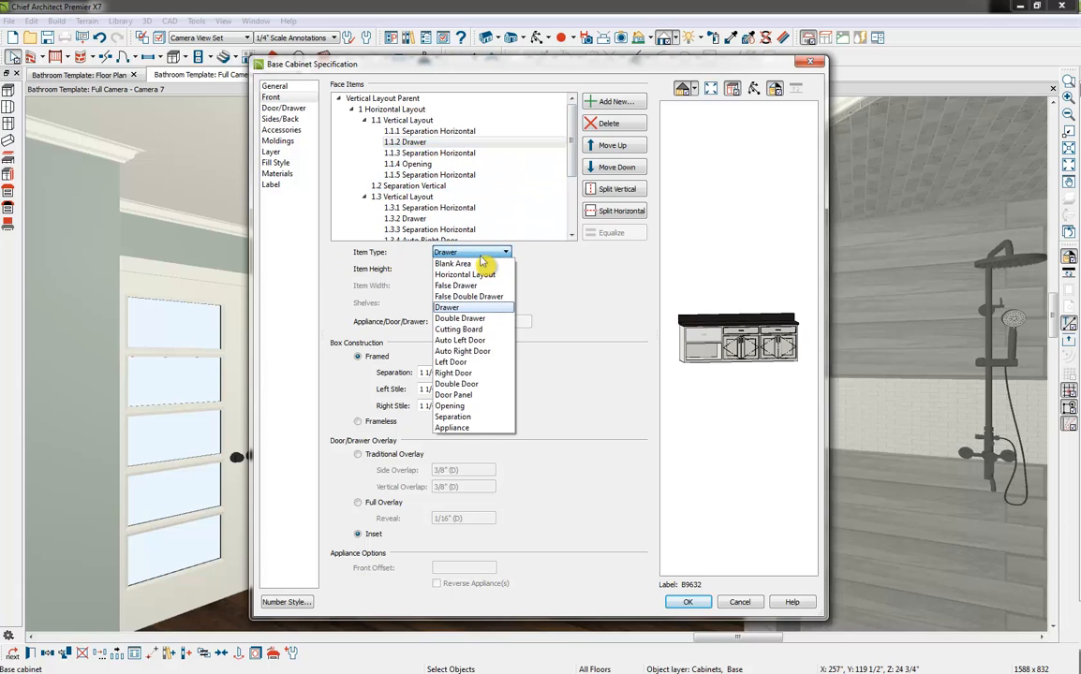
click(481, 385)
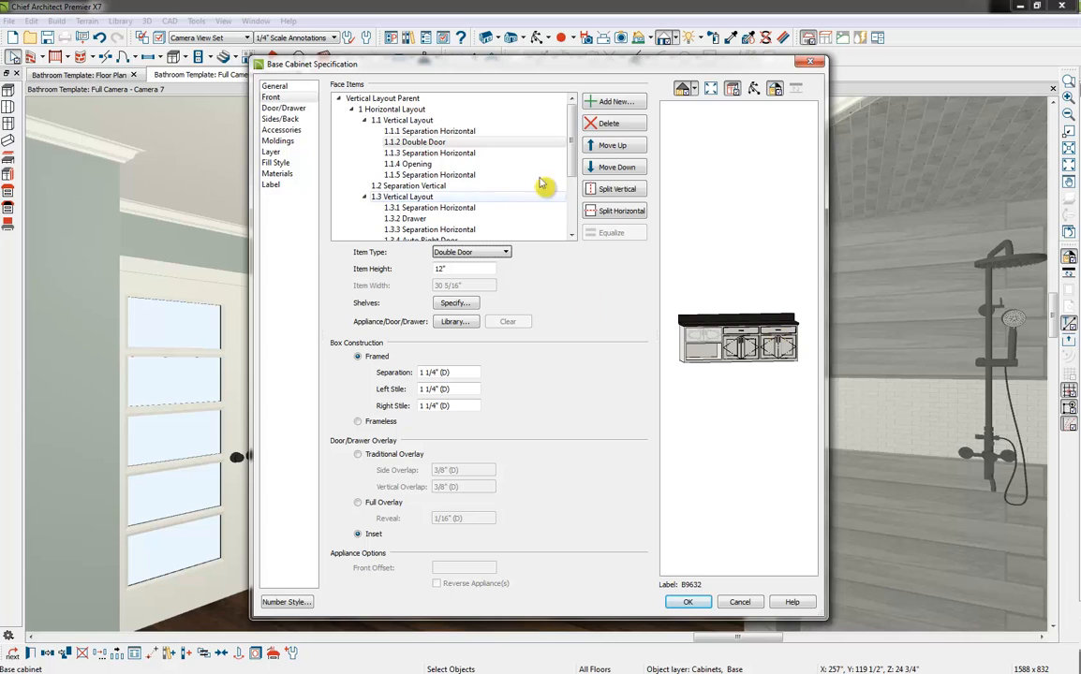
Change the drawer in the middle section of the cabinet front to a Double Drawer
drag(574, 152, 571, 176)
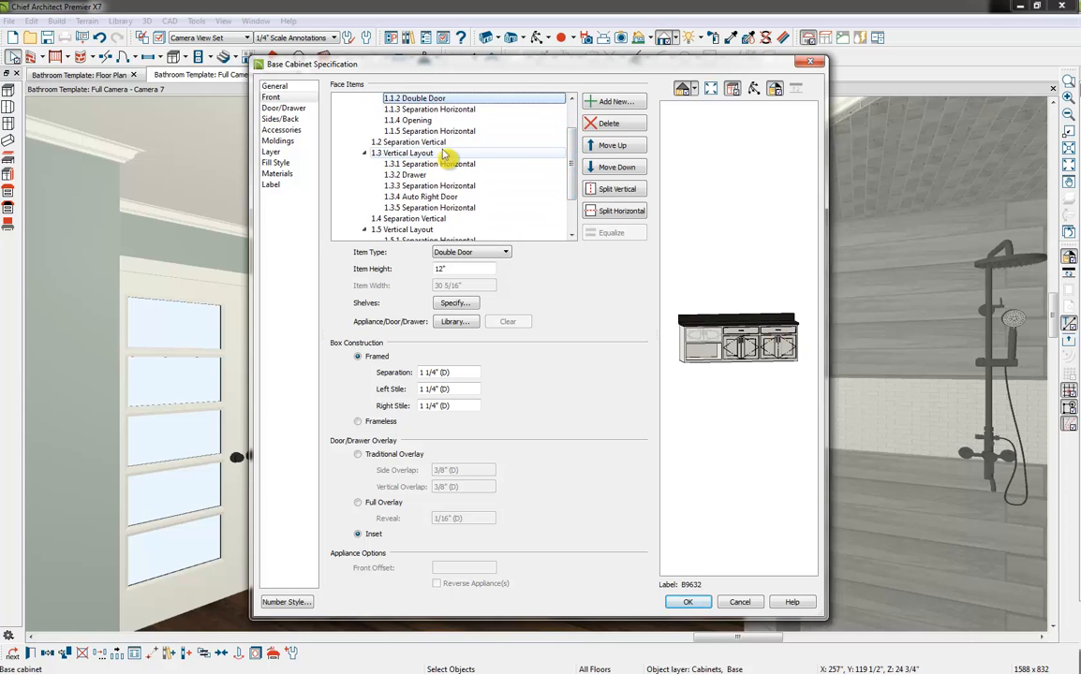
click(412, 152)
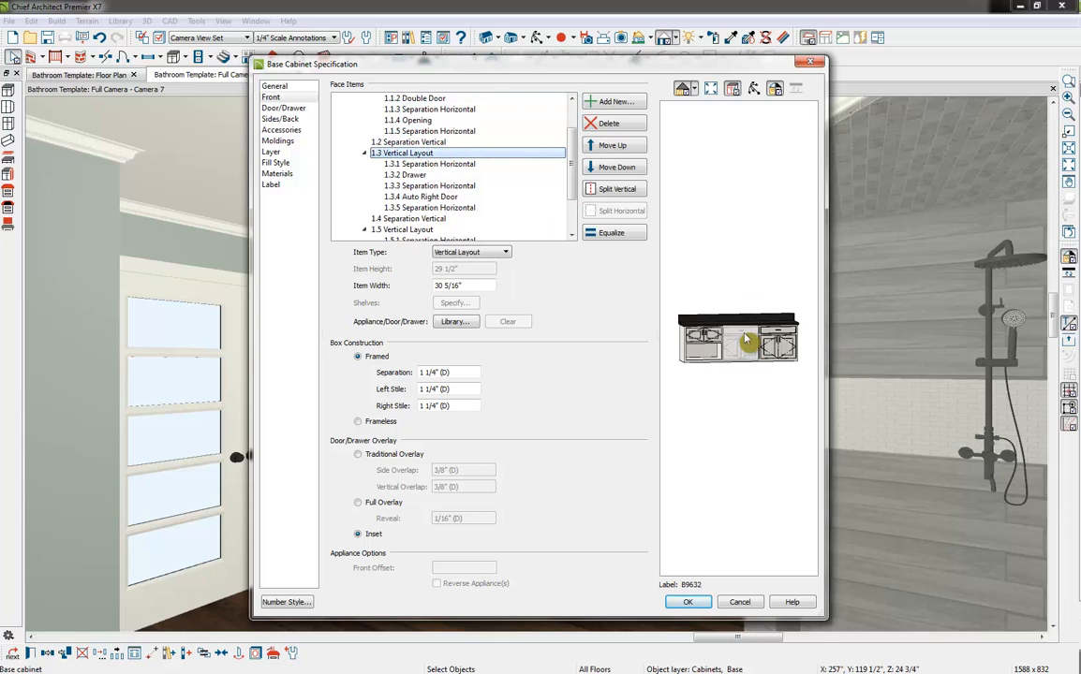
click(412, 175)
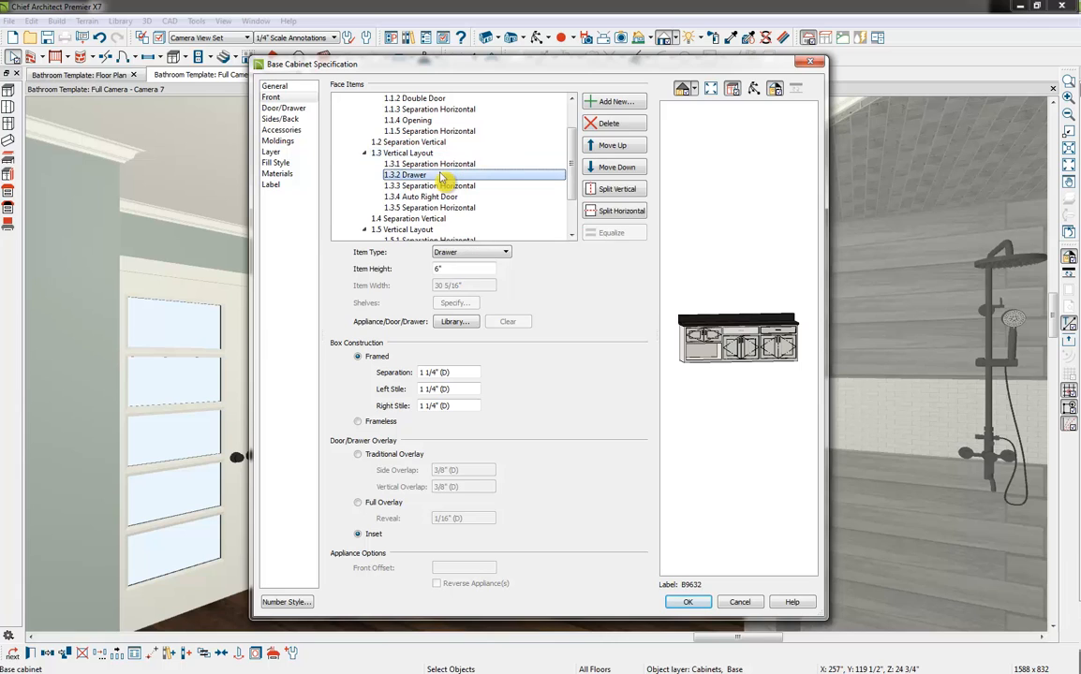
click(459, 252)
click(479, 318)
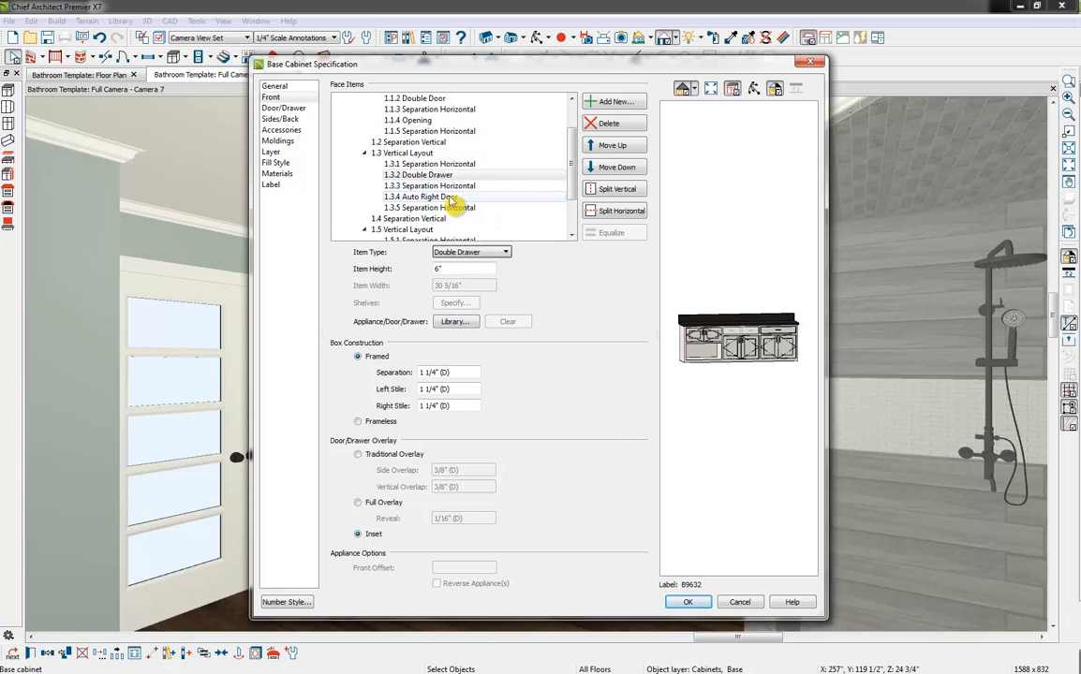
Split the middle section's door horizontally in two and change the upper half to a Double Drawer
click(452, 198)
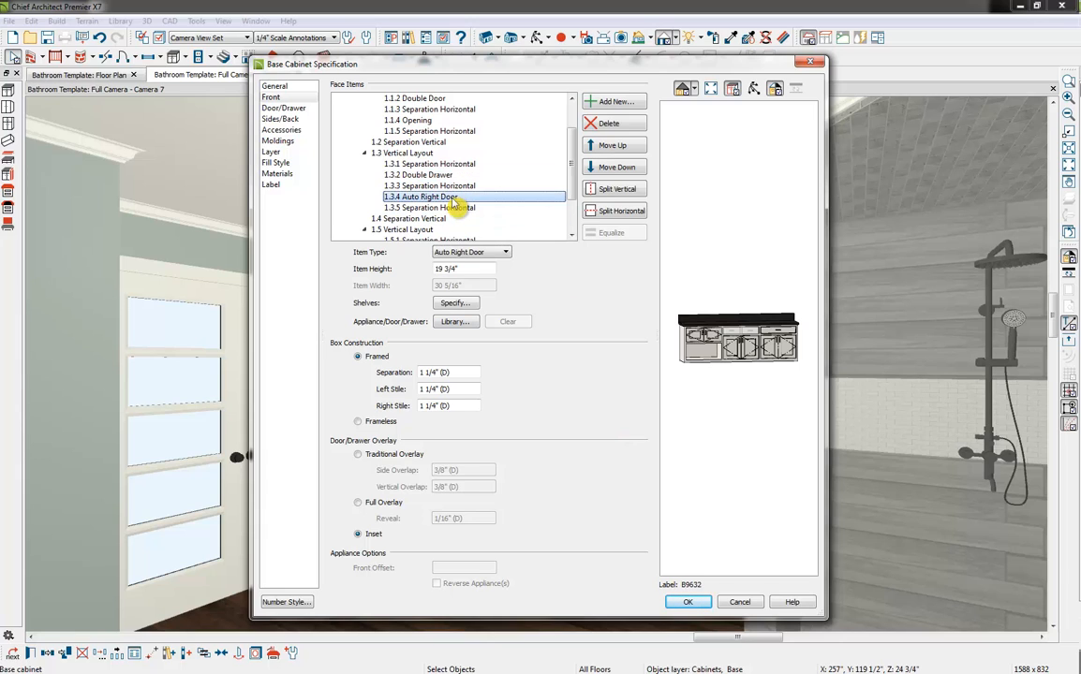
click(610, 214)
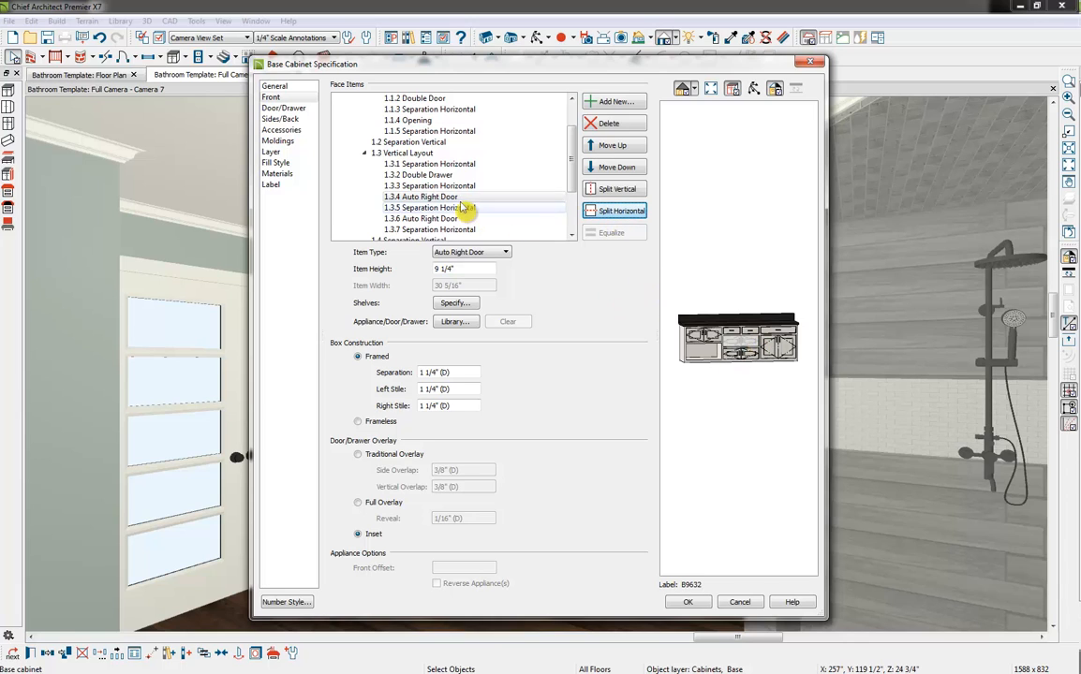
click(496, 253)
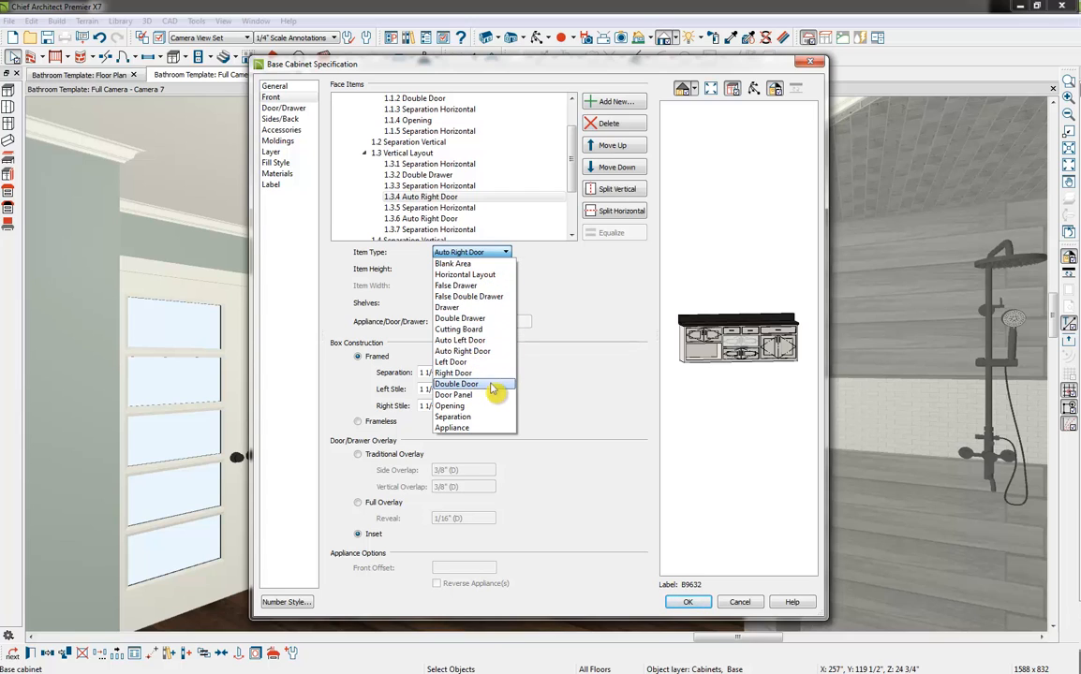
click(498, 320)
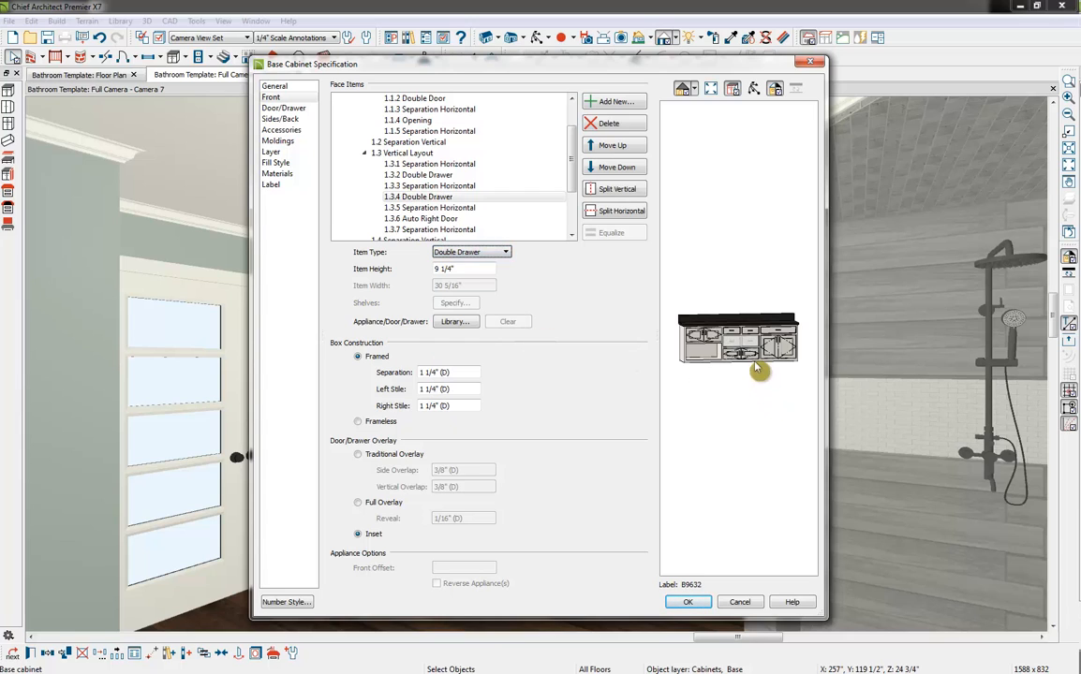
Change the remaining lower door in the middle section to a single Drawer
click(752, 354)
click(754, 358)
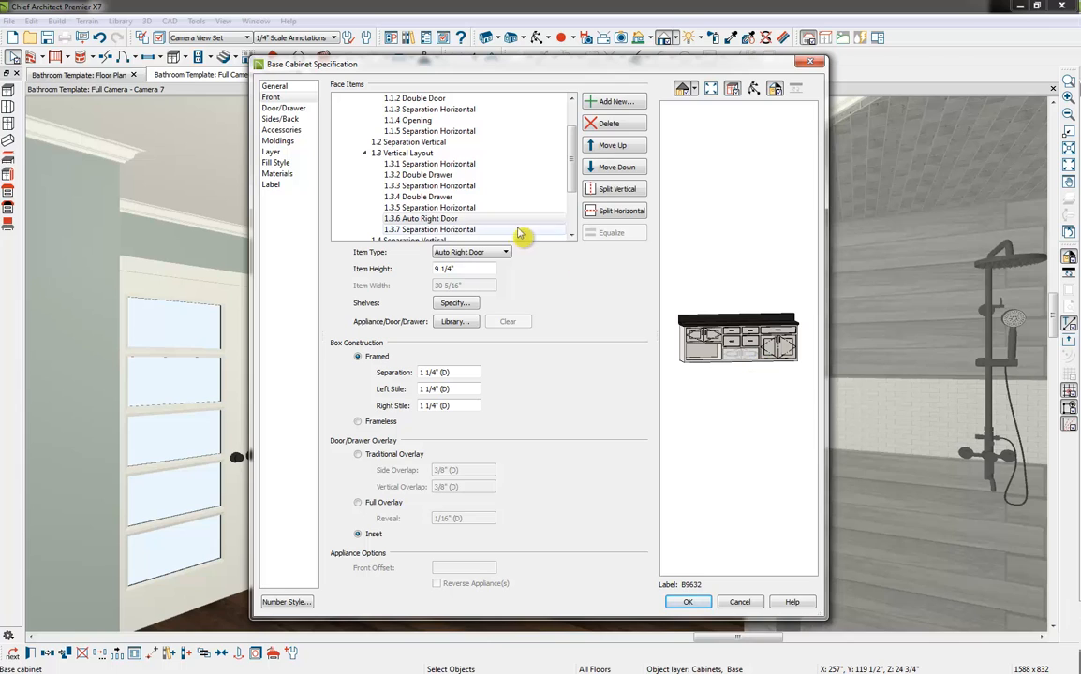
click(487, 253)
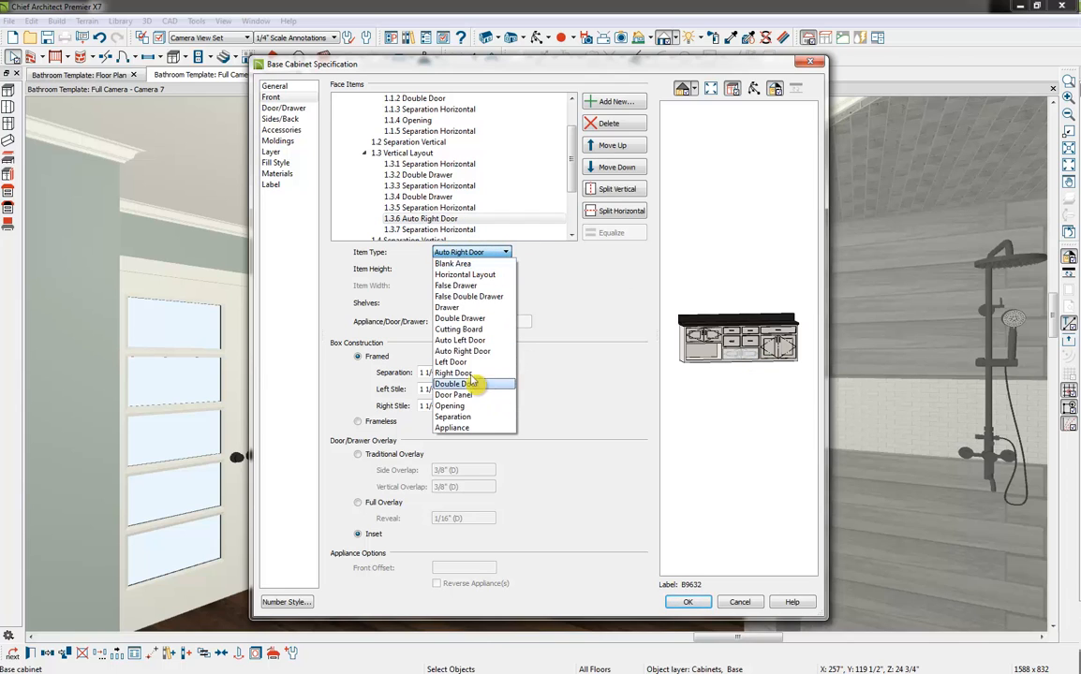
click(471, 313)
click(680, 372)
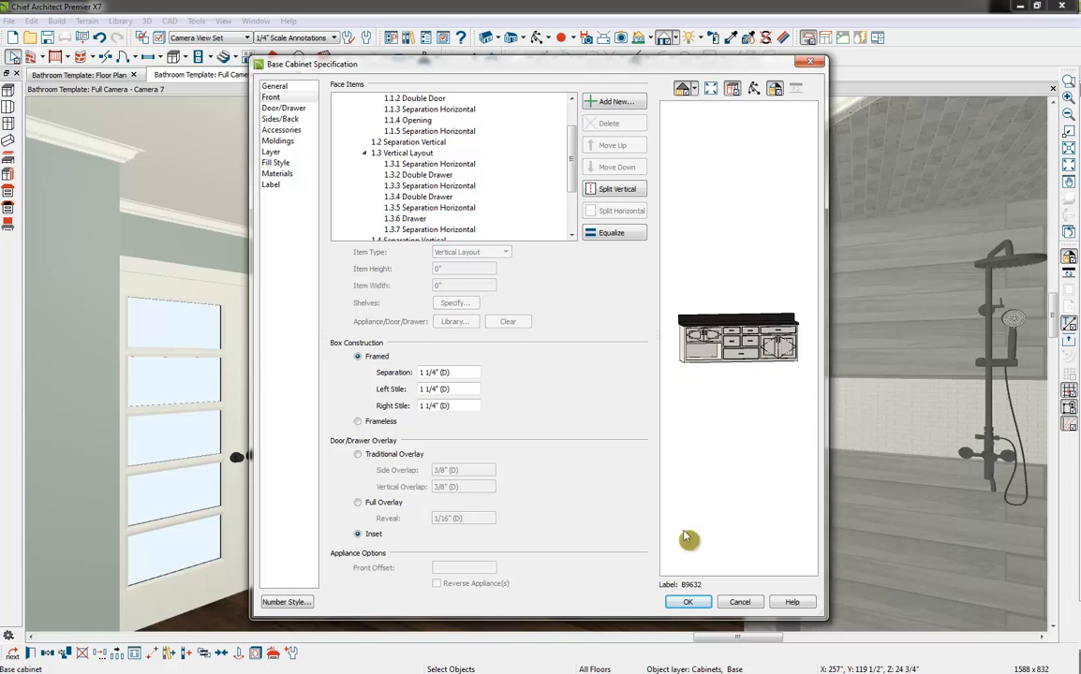
Remove the door from the third vertical section of the cabinet front so that an opening takes its place
drag(571, 171, 573, 223)
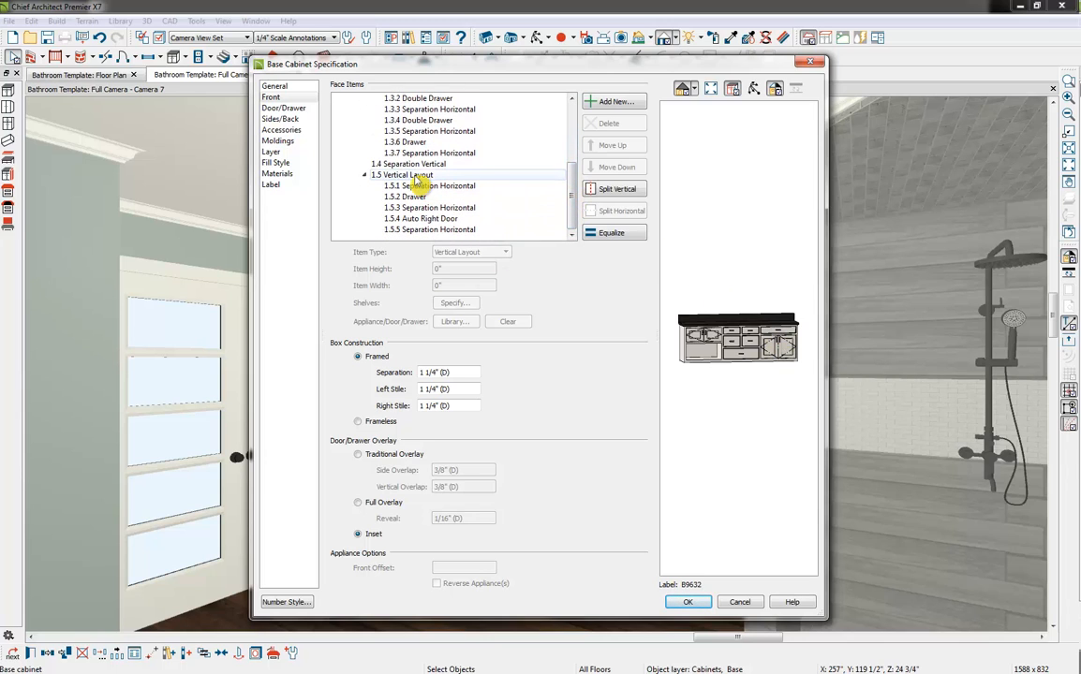
click(418, 177)
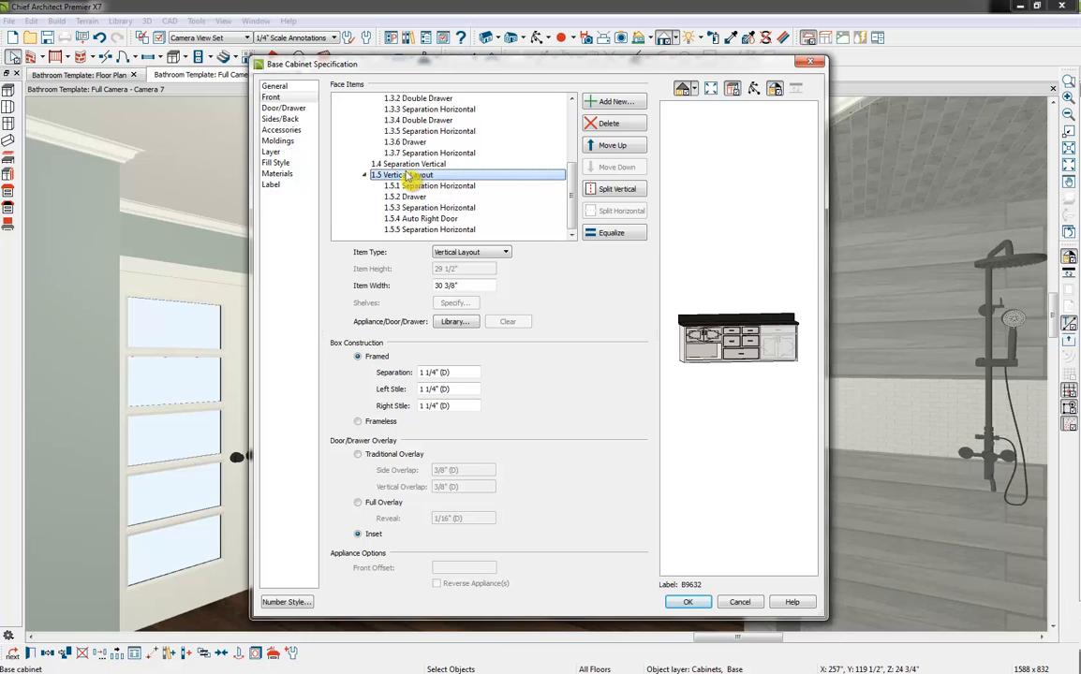
click(439, 218)
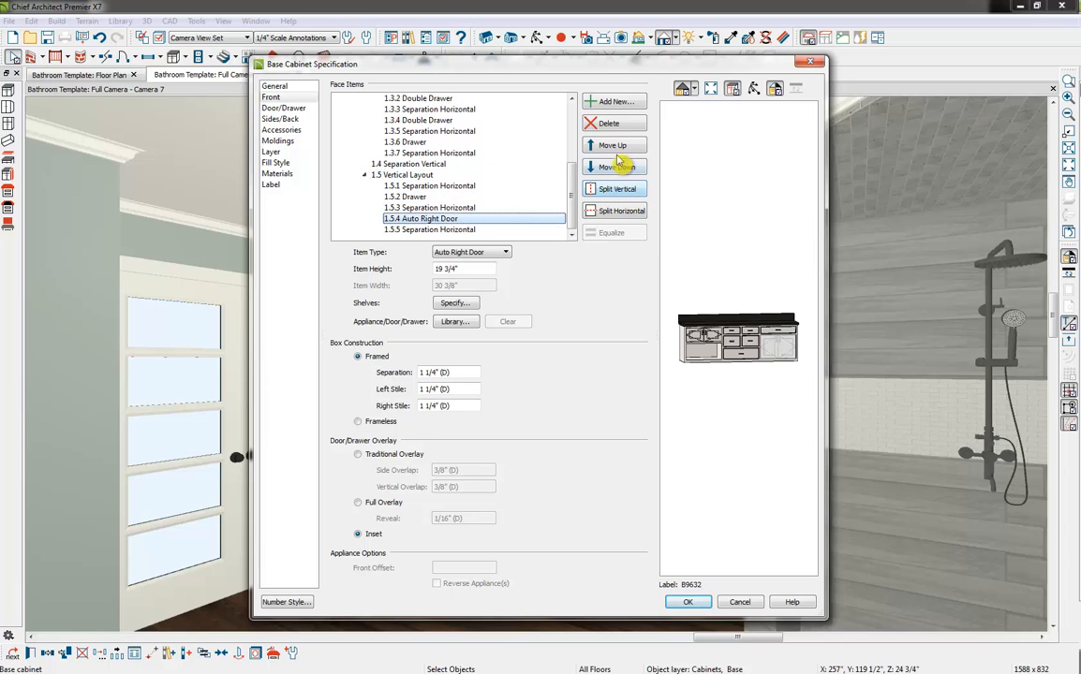
click(608, 122)
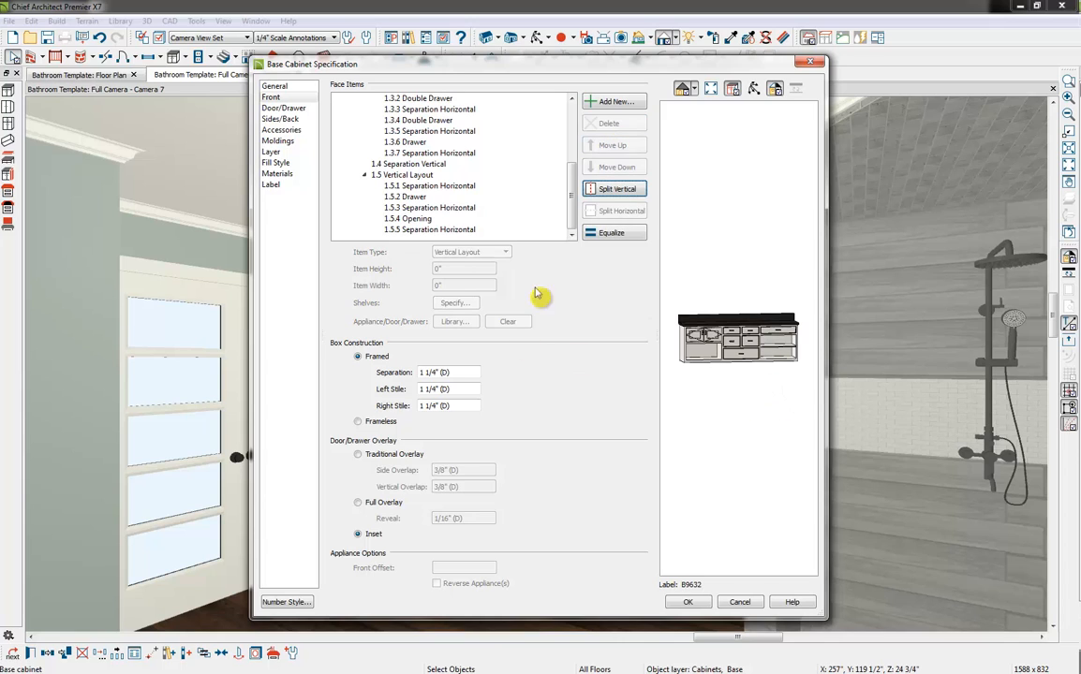
Set the height of the third section's drawer to 12" and change its item type to Double Door
click(431, 198)
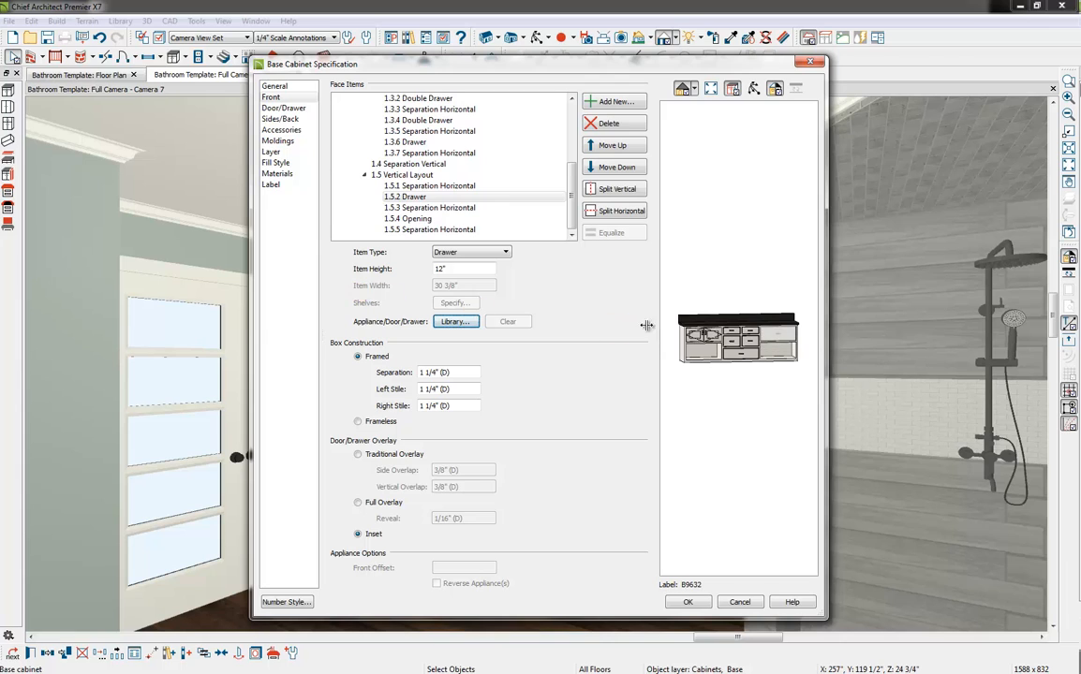
click(480, 253)
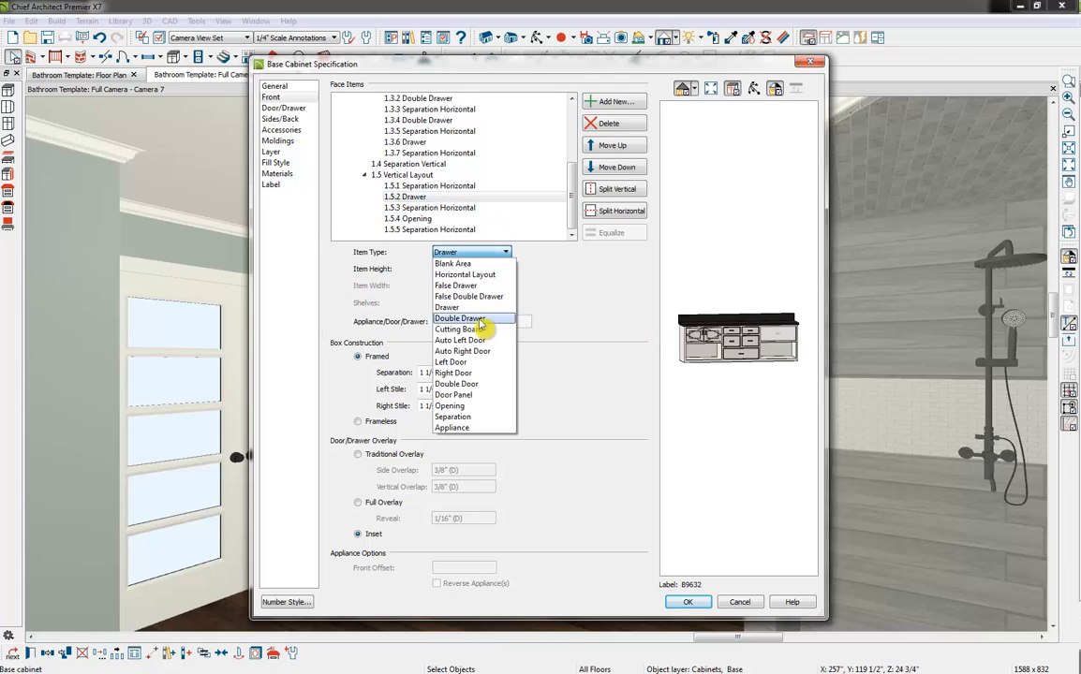
click(463, 343)
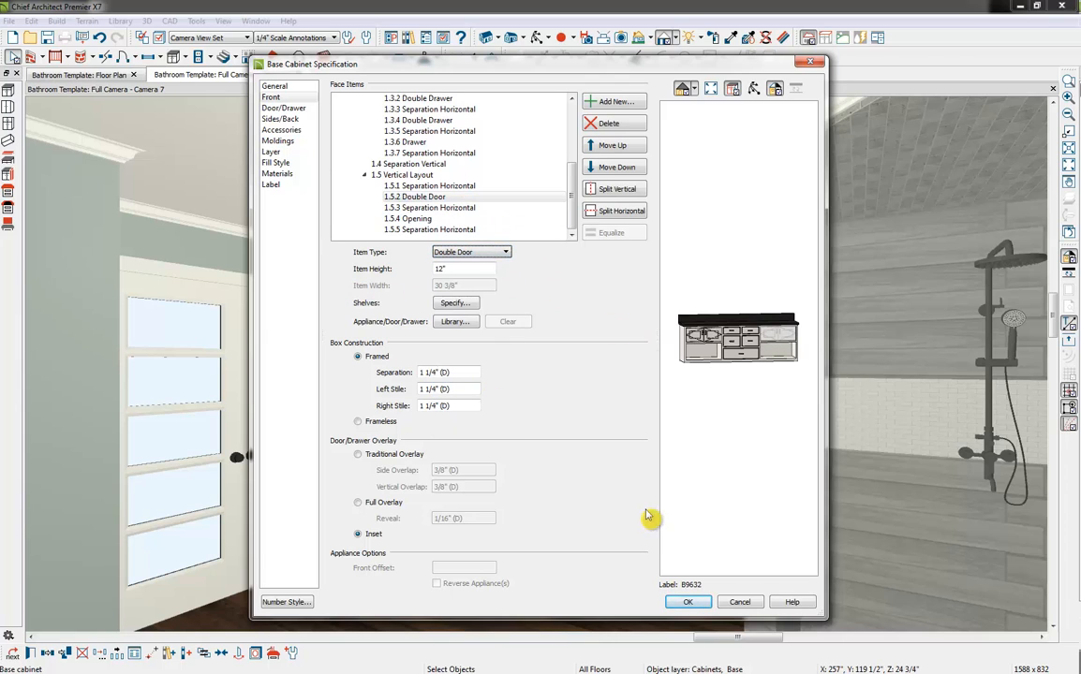
Set the vanity cabinet's back side to Match Front and shift the cabinet along the wall away from the shower
click(286, 109)
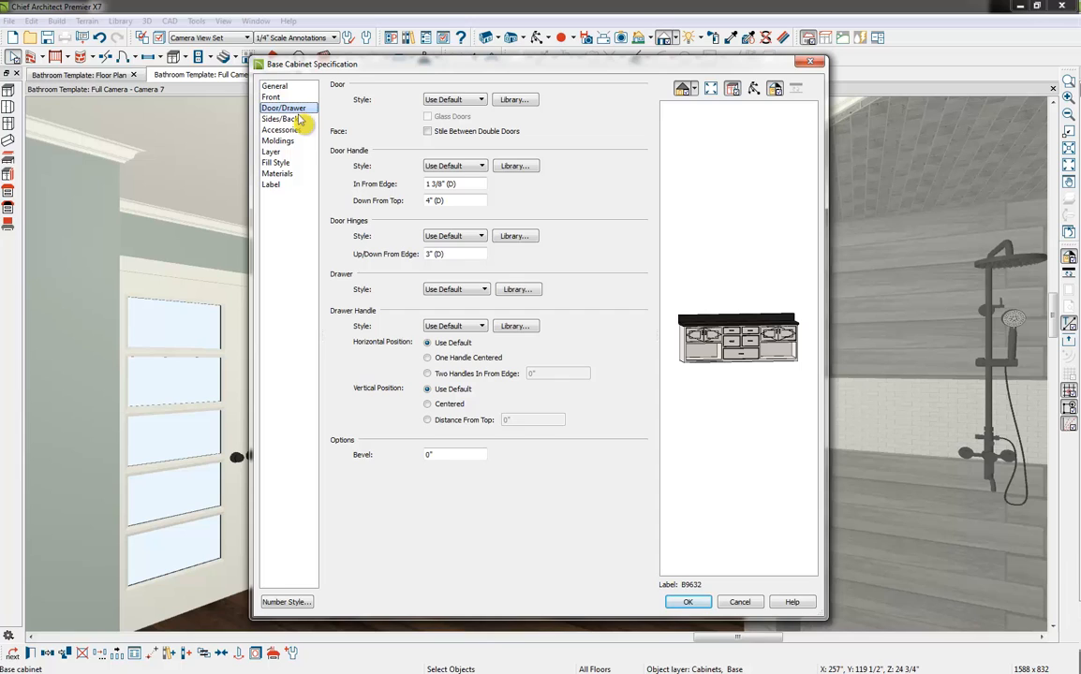
click(281, 119)
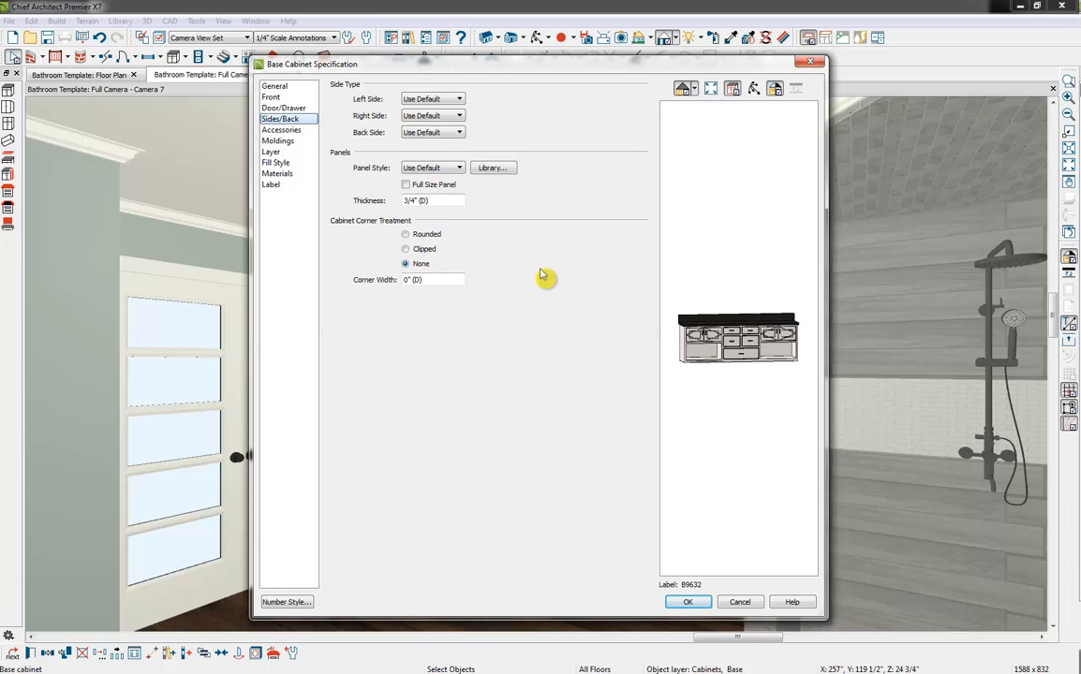
click(447, 134)
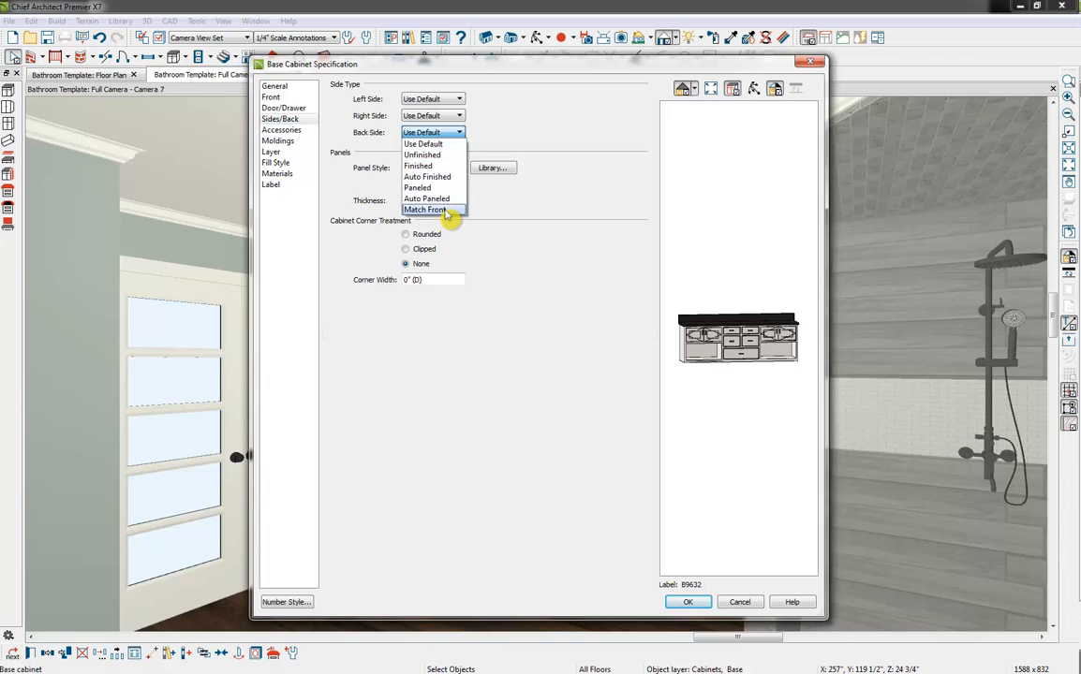
click(451, 207)
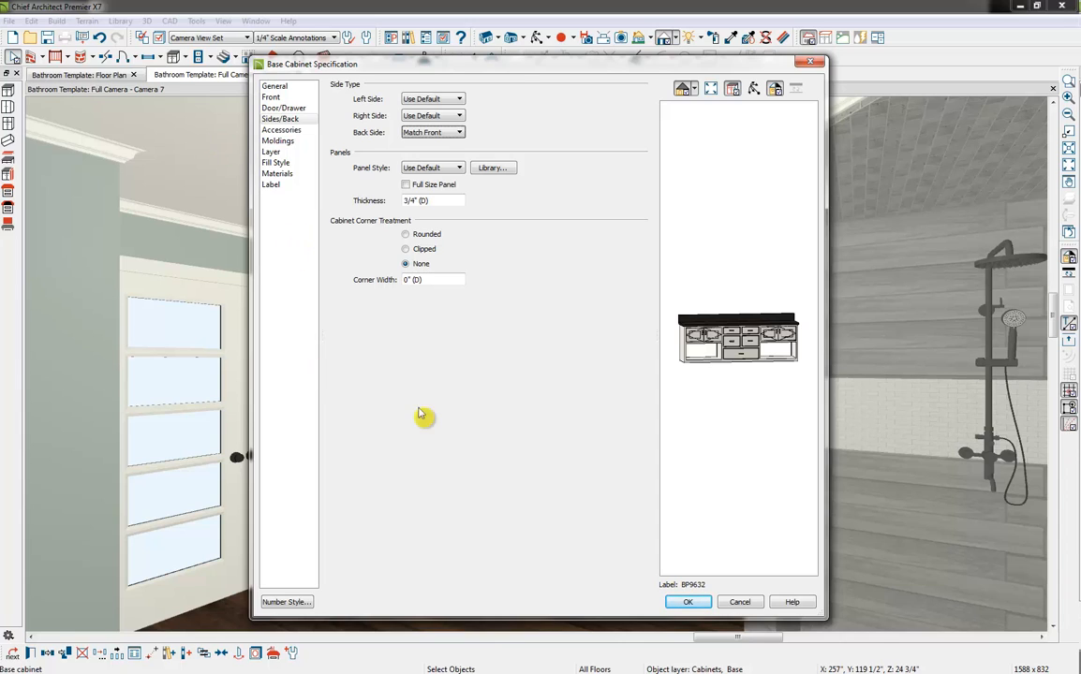
click(688, 602)
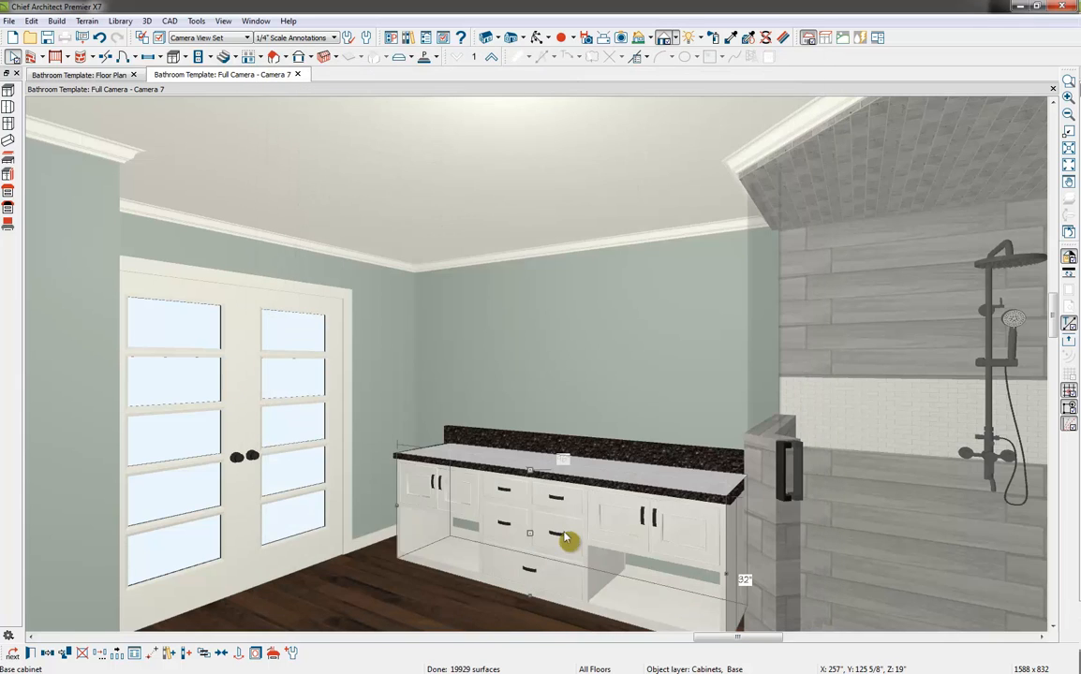
drag(531, 534, 502, 521)
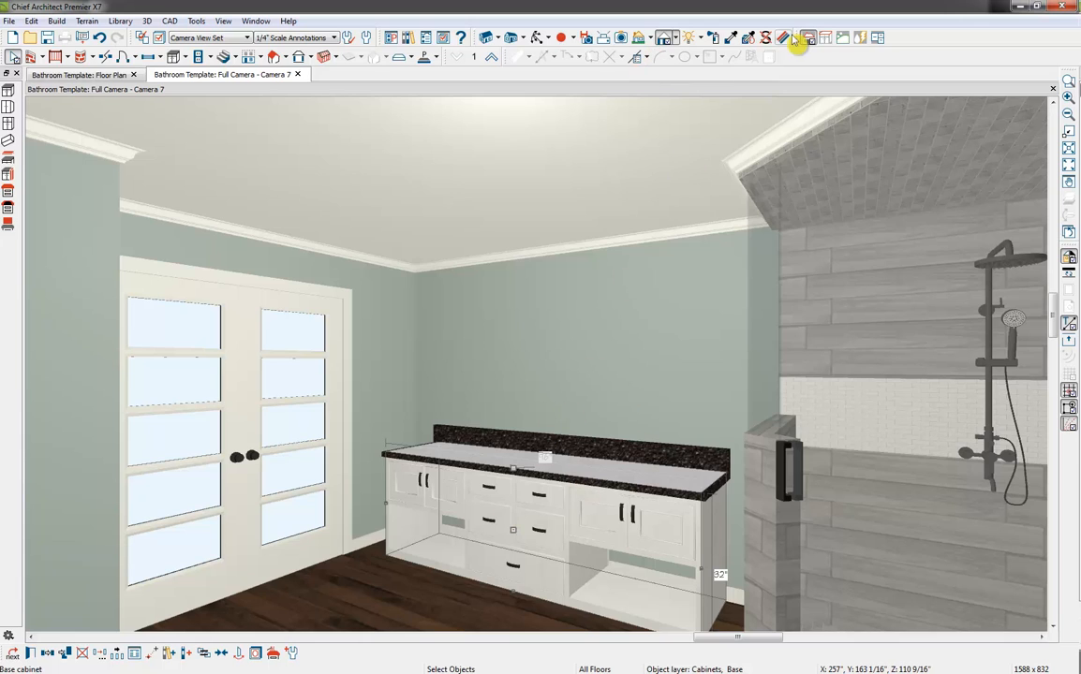
Paint the vanity's countertop and backsplash with the plan material "Mother of Pearl CR57--PAINTED: Color - Bone"
click(713, 39)
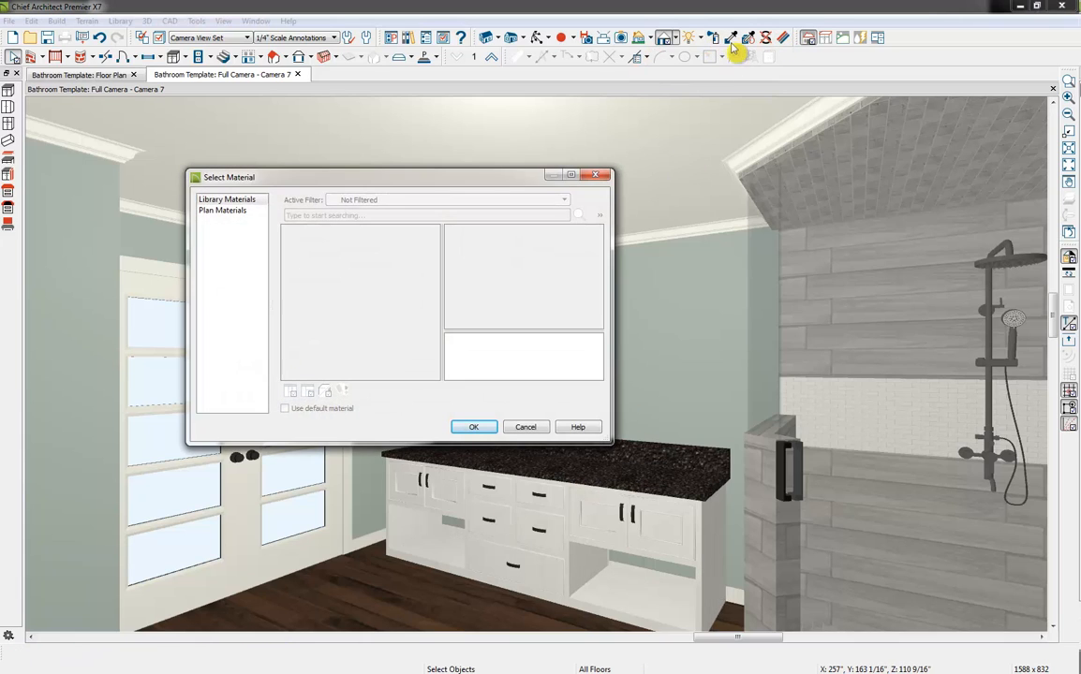
click(222, 212)
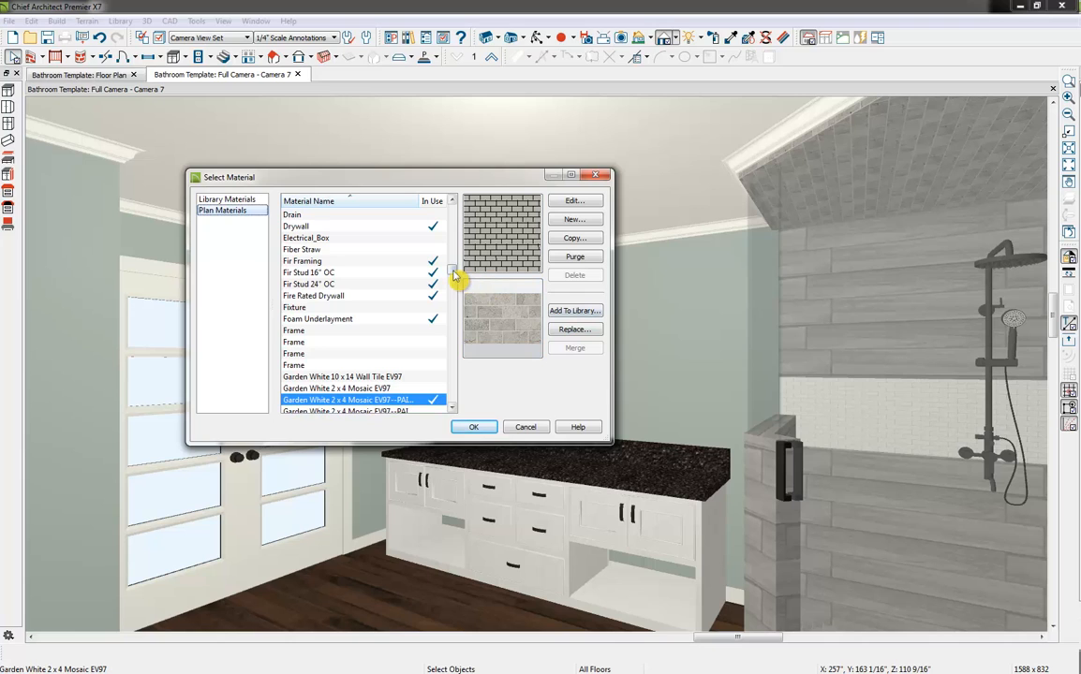
drag(453, 271, 452, 282)
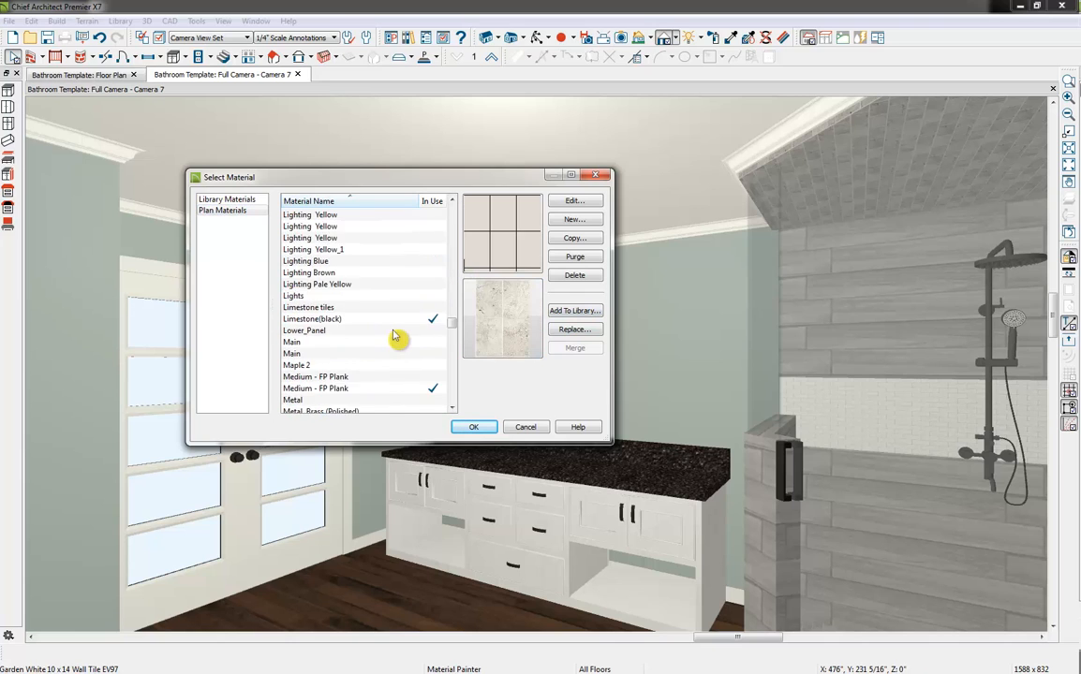
scroll(393, 337, down, 5)
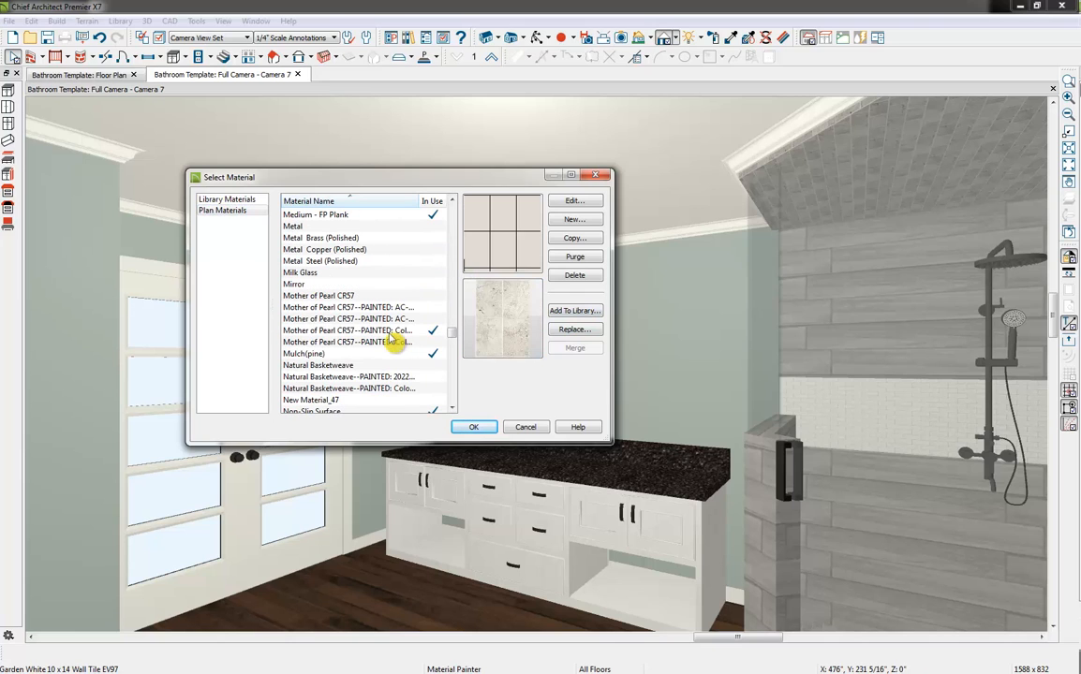
click(380, 344)
click(389, 335)
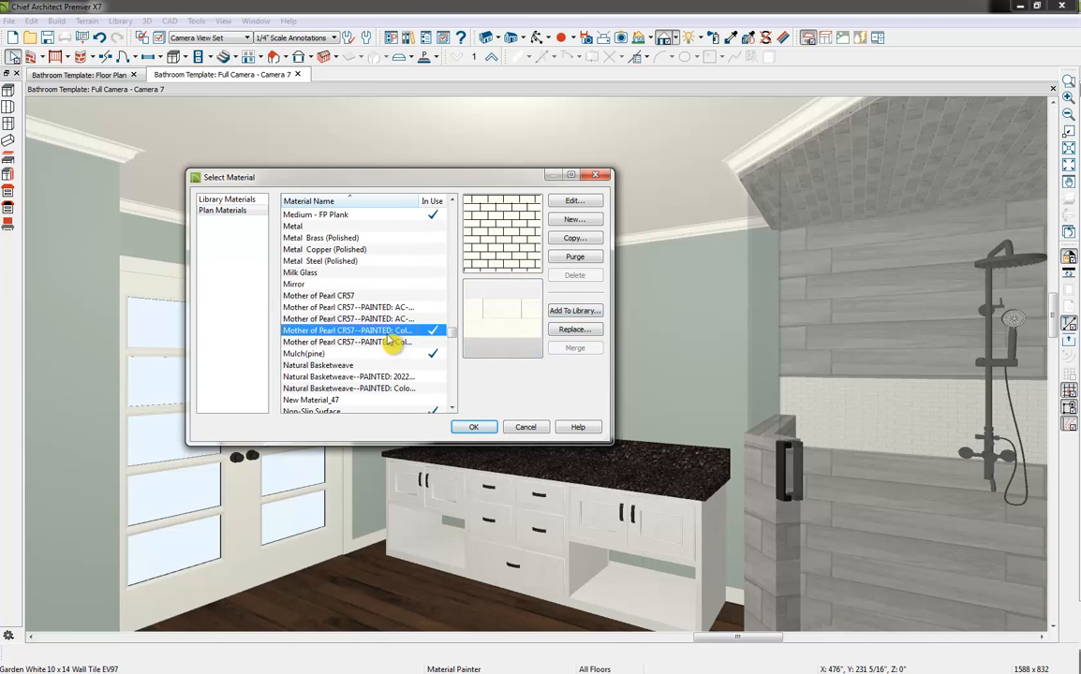
click(483, 433)
click(639, 471)
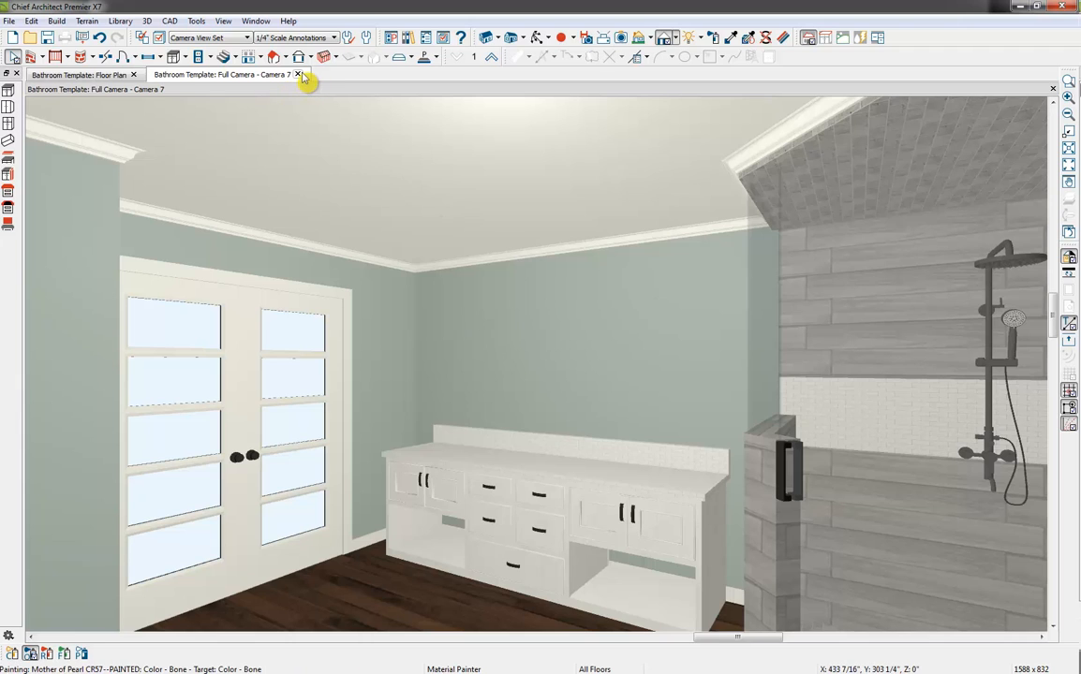
Close the camera view and create a wall elevation facing the vanity from the floor plan
click(298, 74)
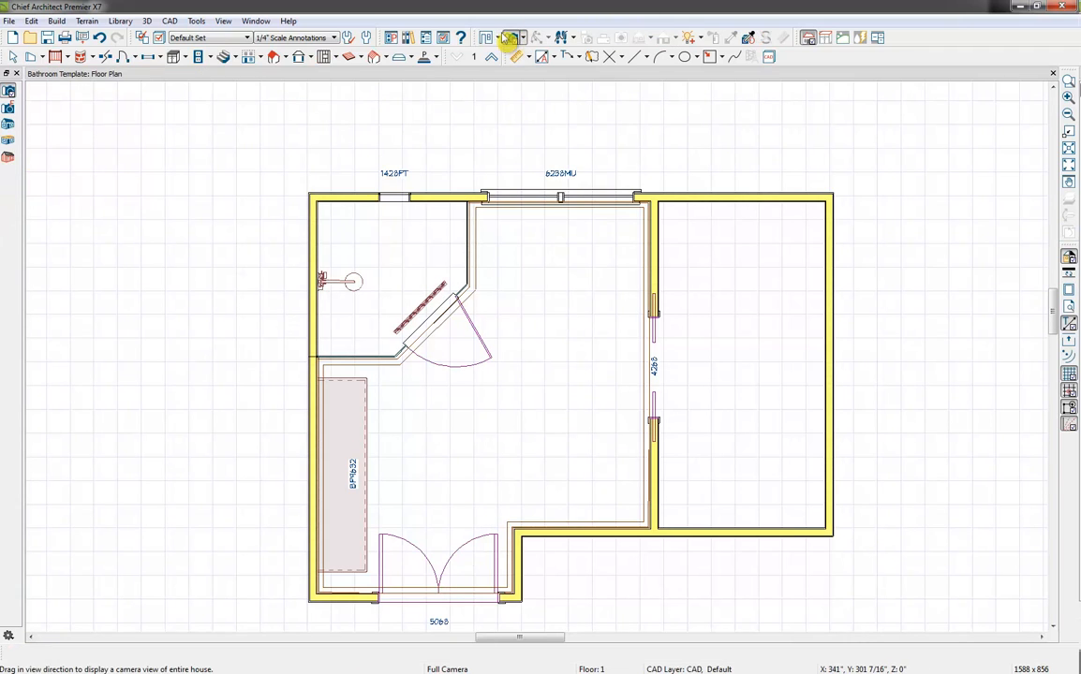
click(486, 38)
drag(427, 471, 314, 469)
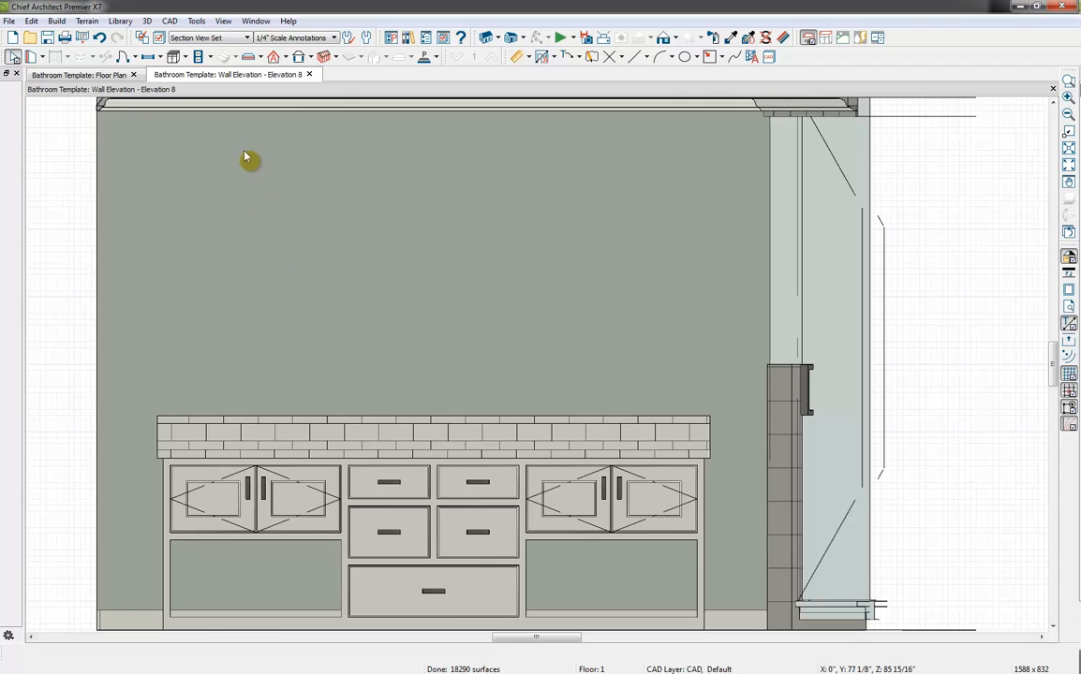
Search the library for "VESSEL" and place a Round Vessel sink on the countertop above the double doors nearest the shower
click(424, 38)
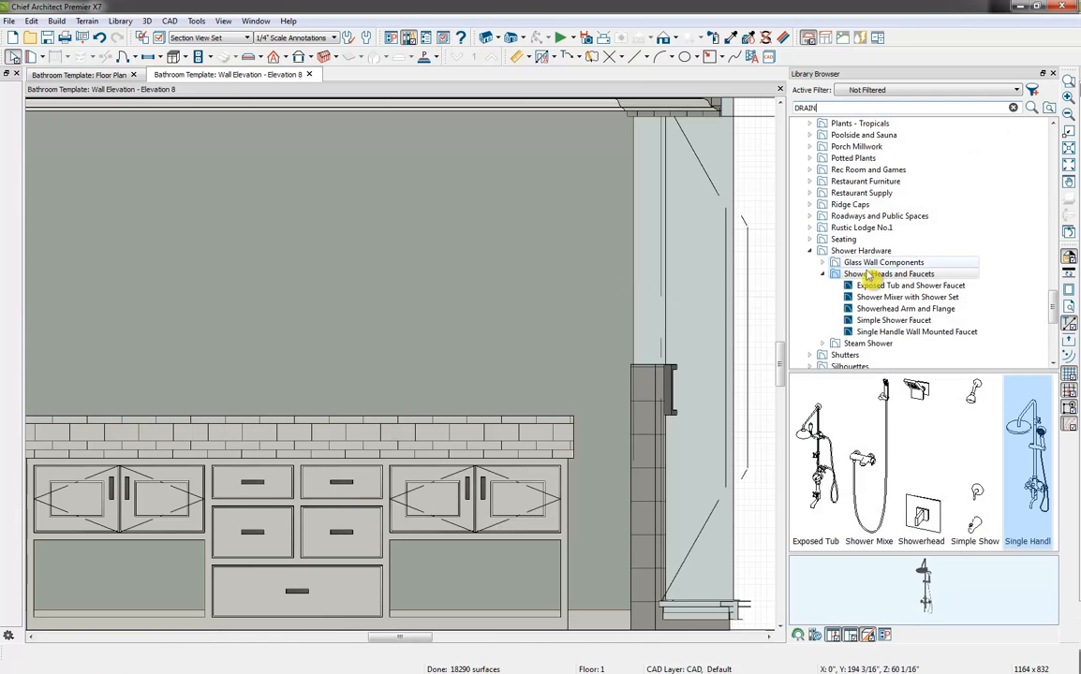
click(810, 250)
scroll(807, 265, up, 15)
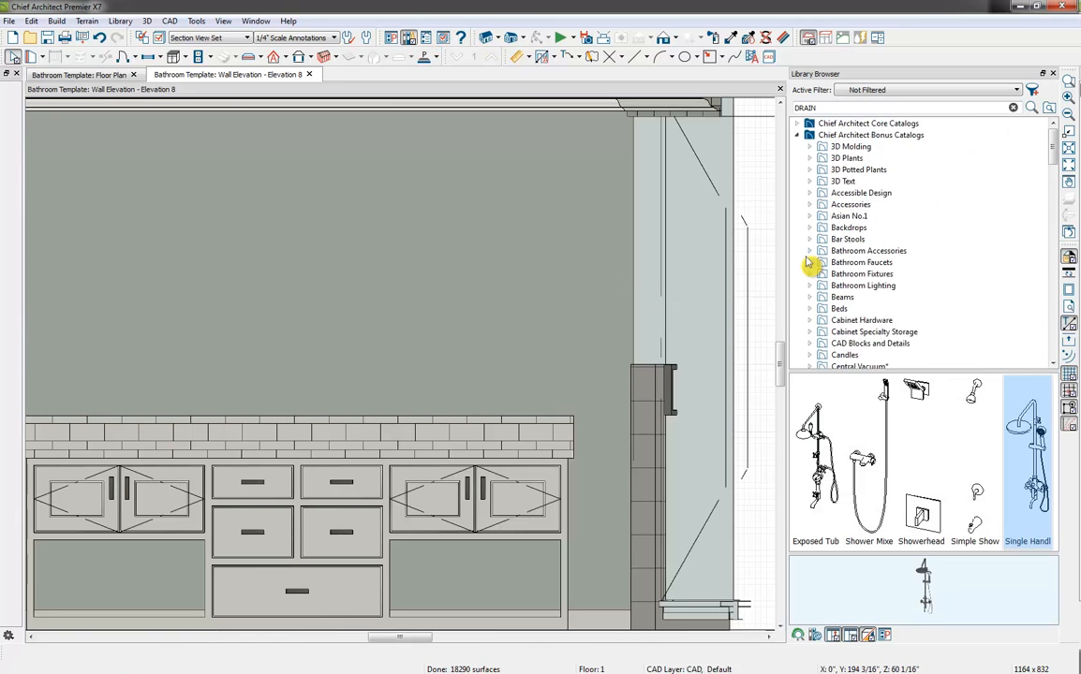
click(797, 135)
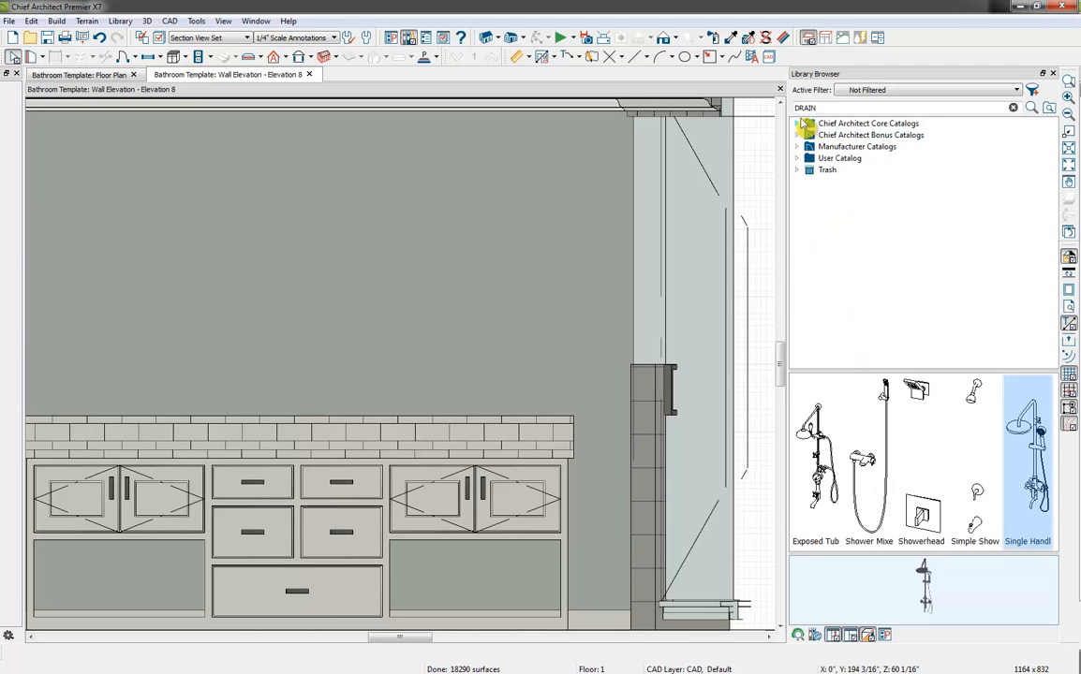
drag(828, 108, 688, 120)
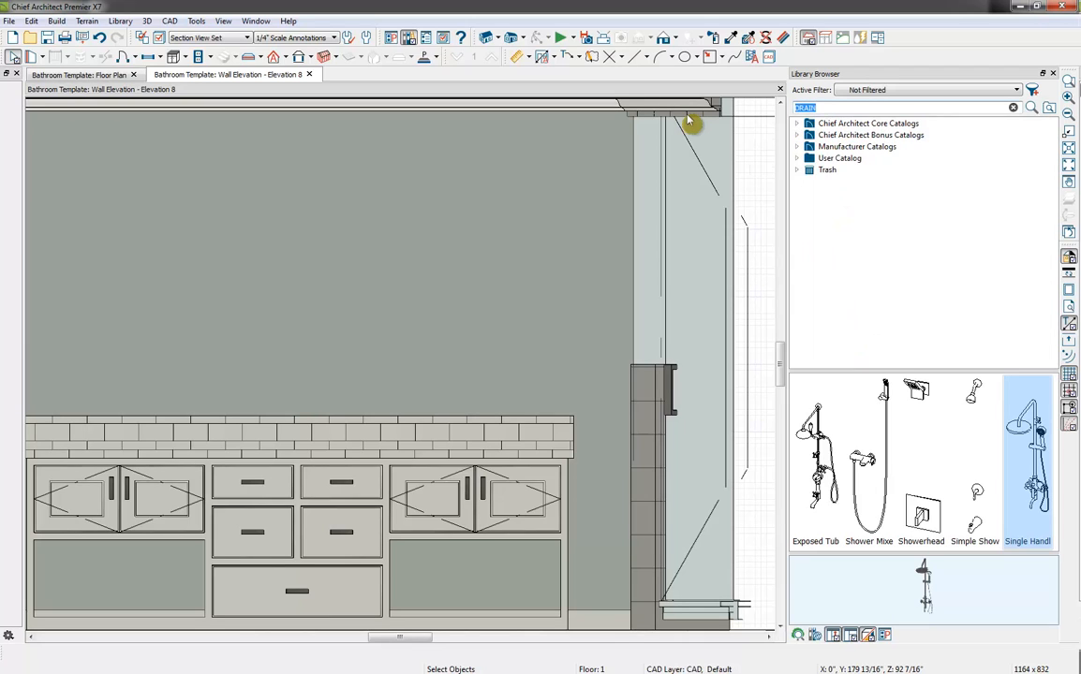
text(VESSEL)
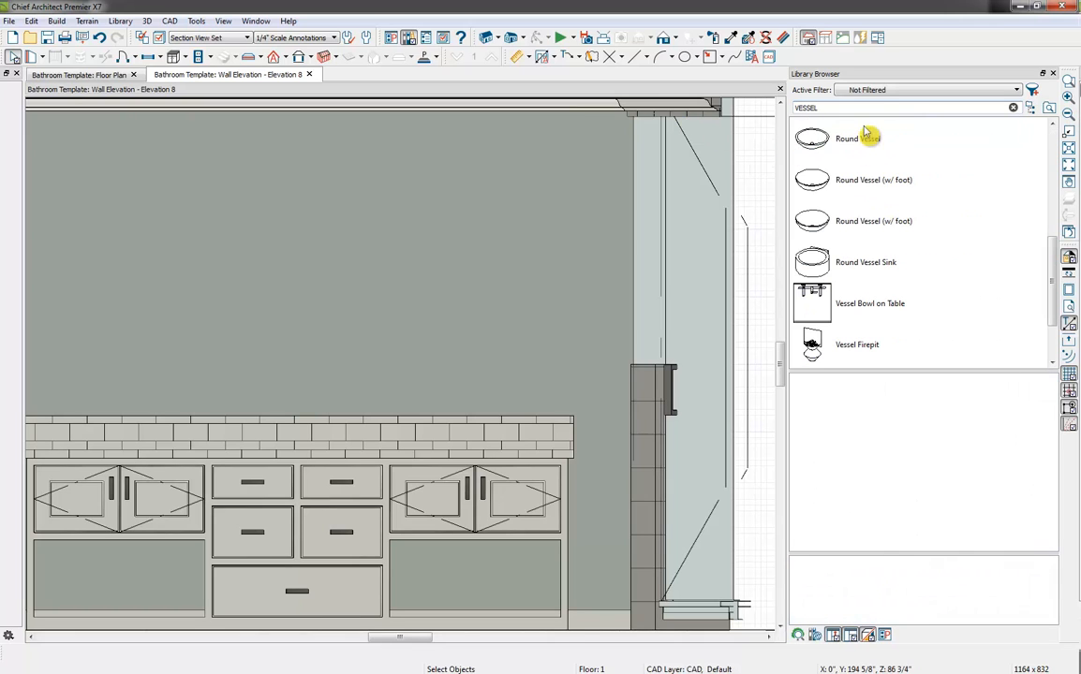
click(889, 150)
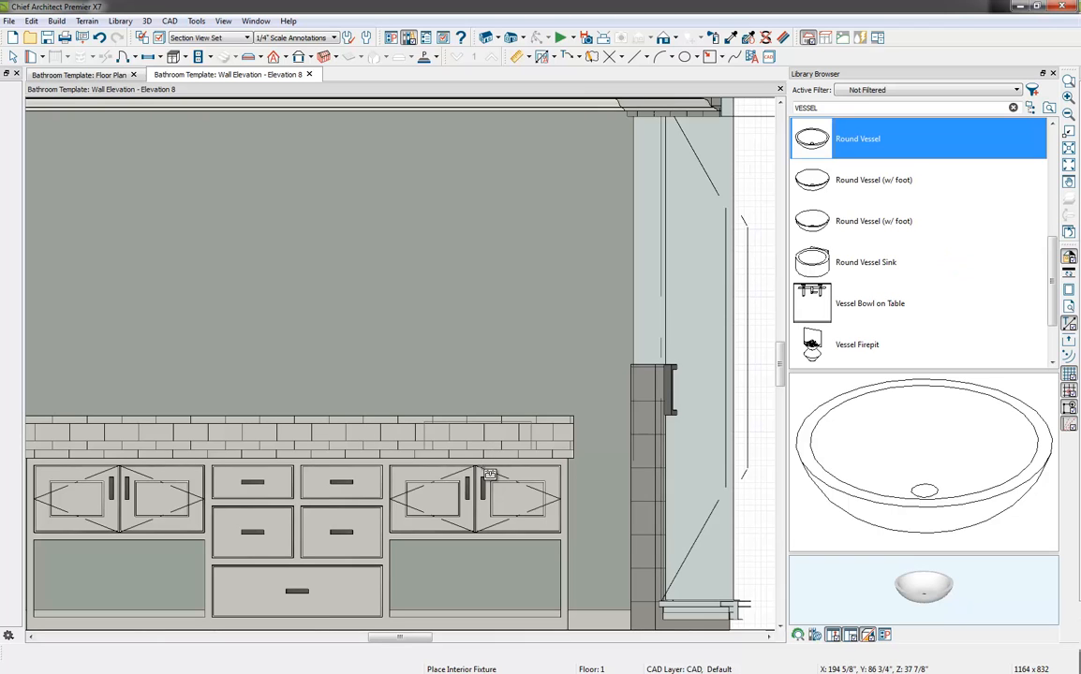
click(480, 475)
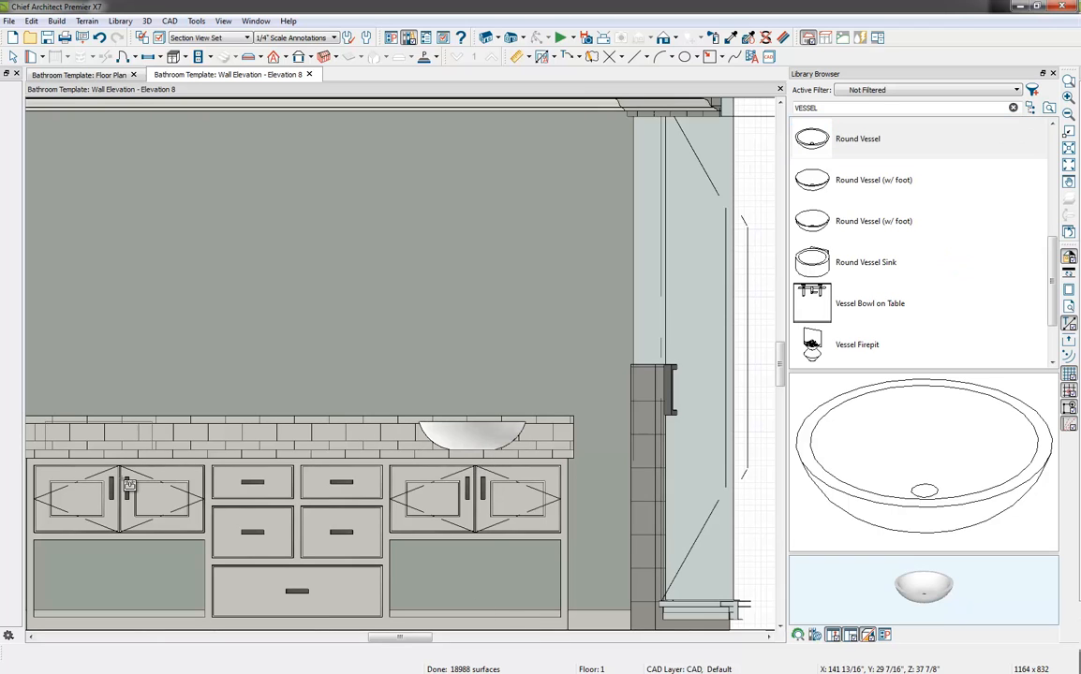
Try reflecting a copy of the vessel sink about the vanity's center, and delete the copy
click(478, 435)
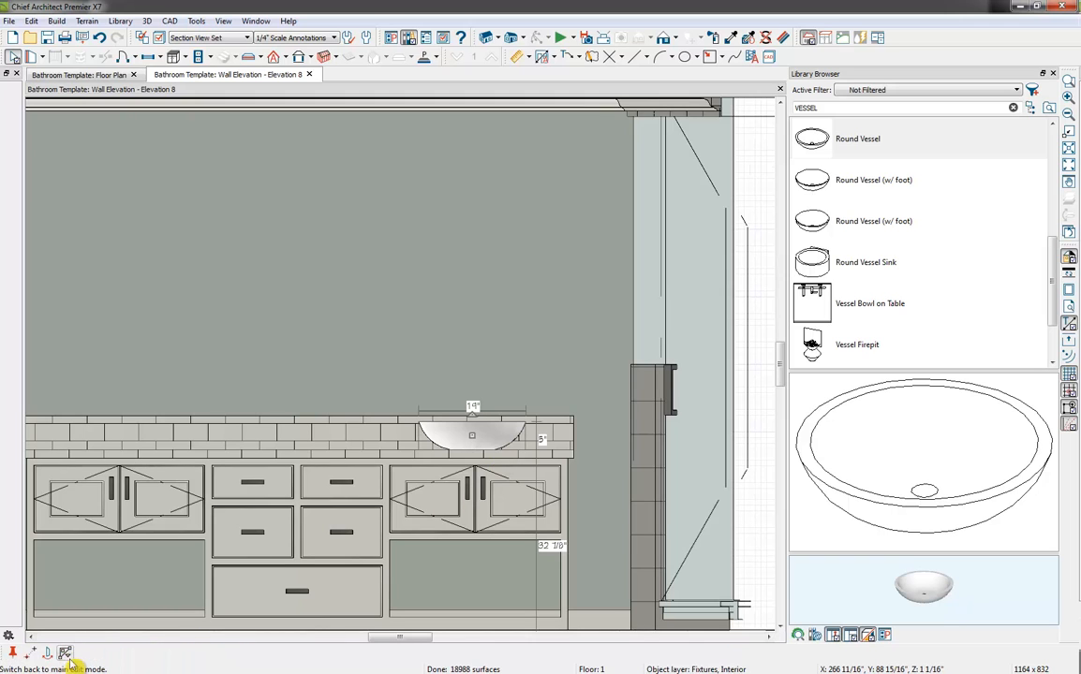
click(50, 654)
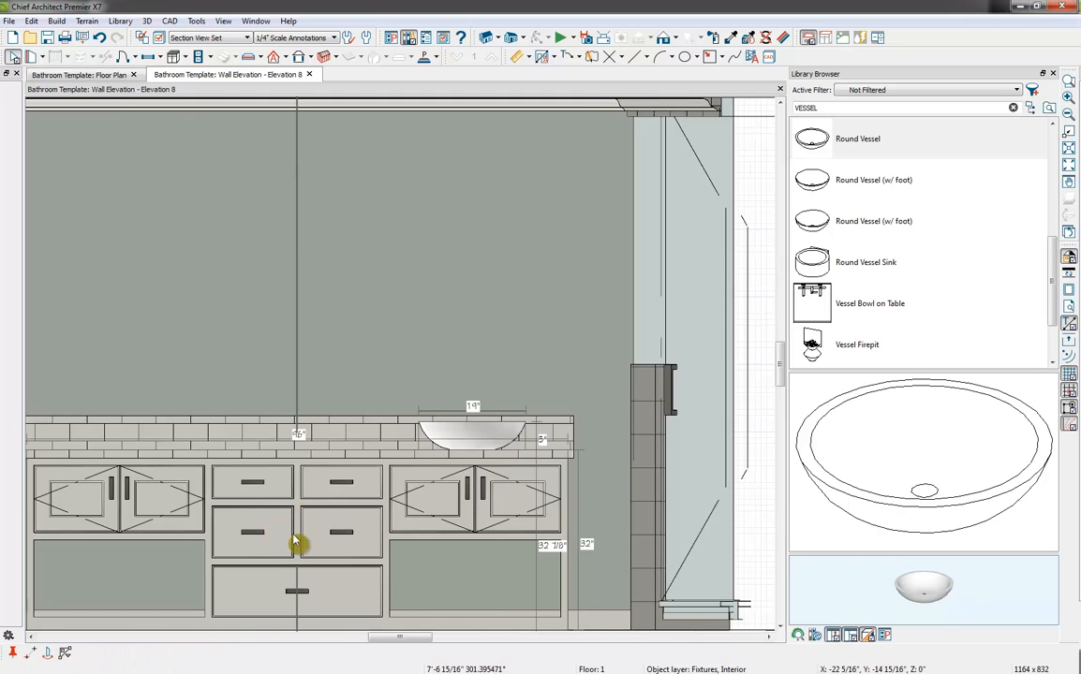
click(297, 543)
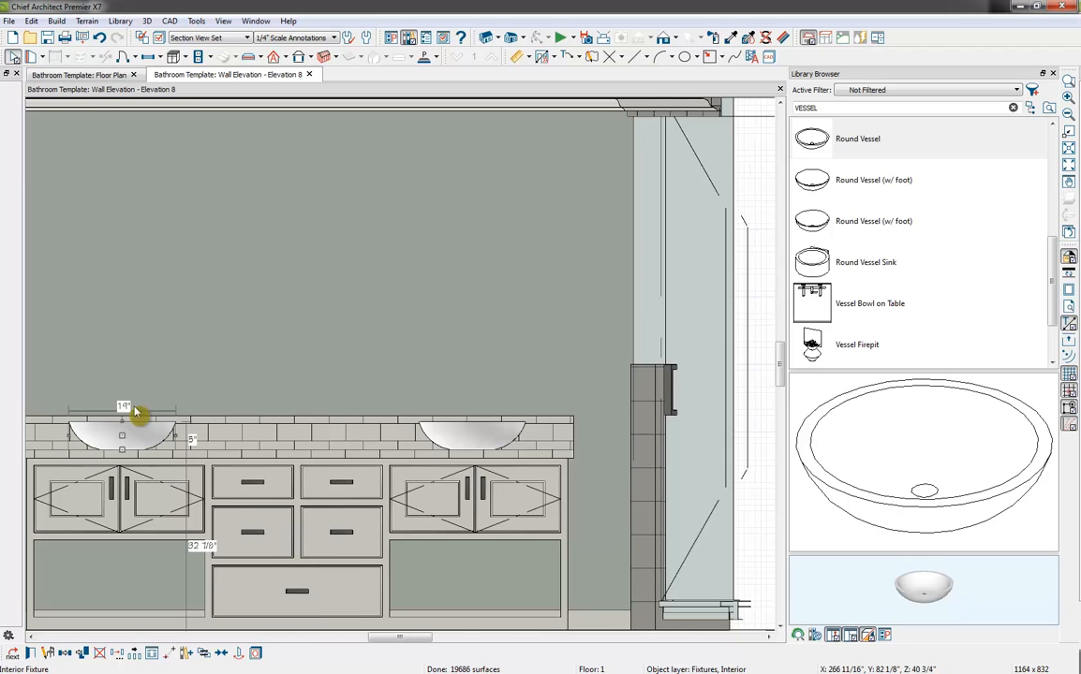
key(Delete)
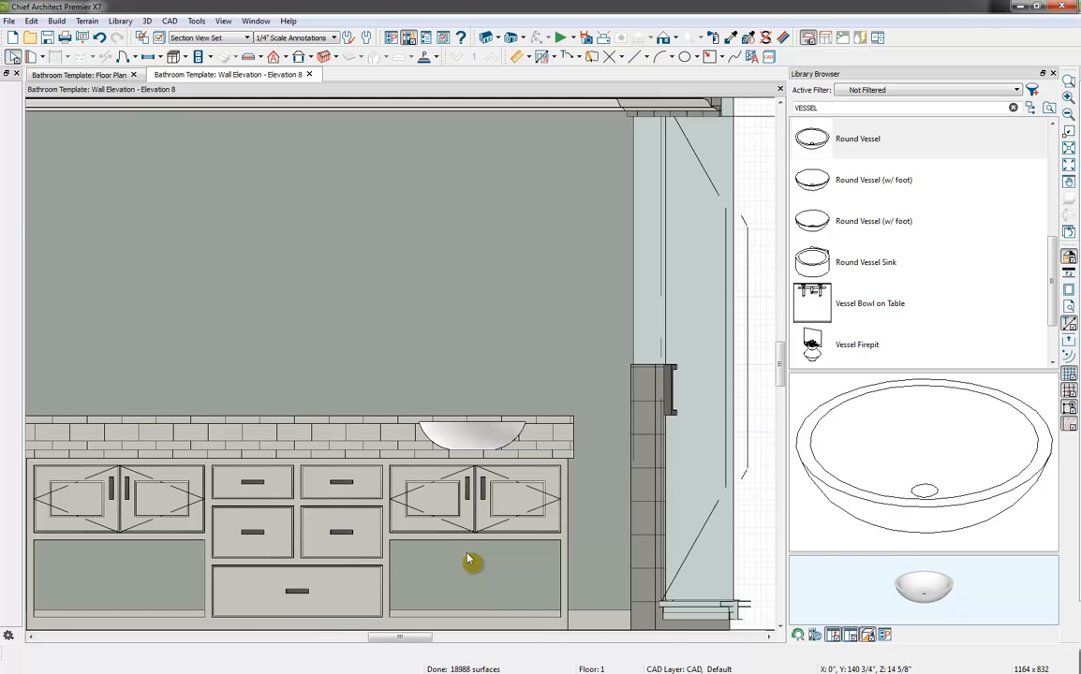
click(487, 446)
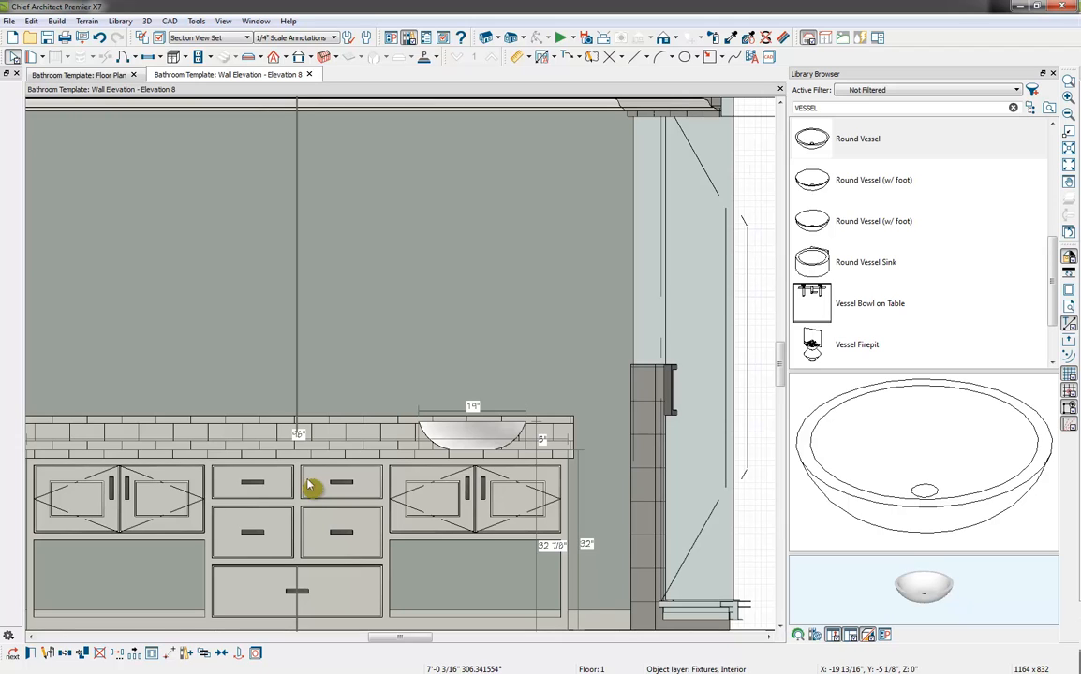
click(447, 275)
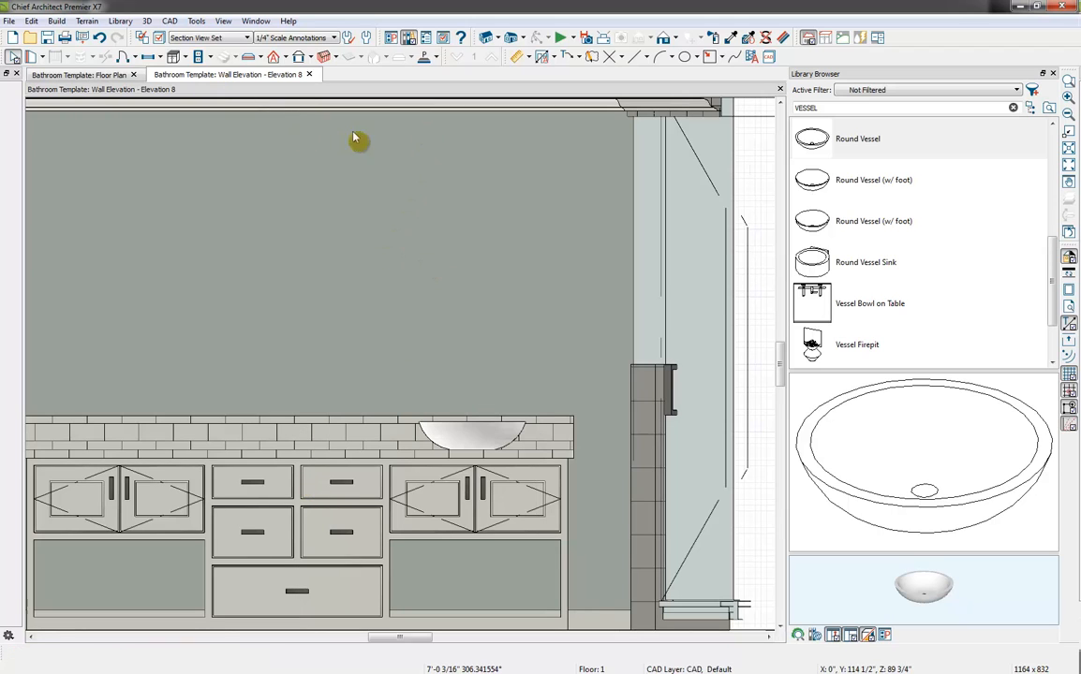
Draw a vertical CAD line about 4' long through the vessel sink, aligned with the gap between the double doors below it
click(635, 56)
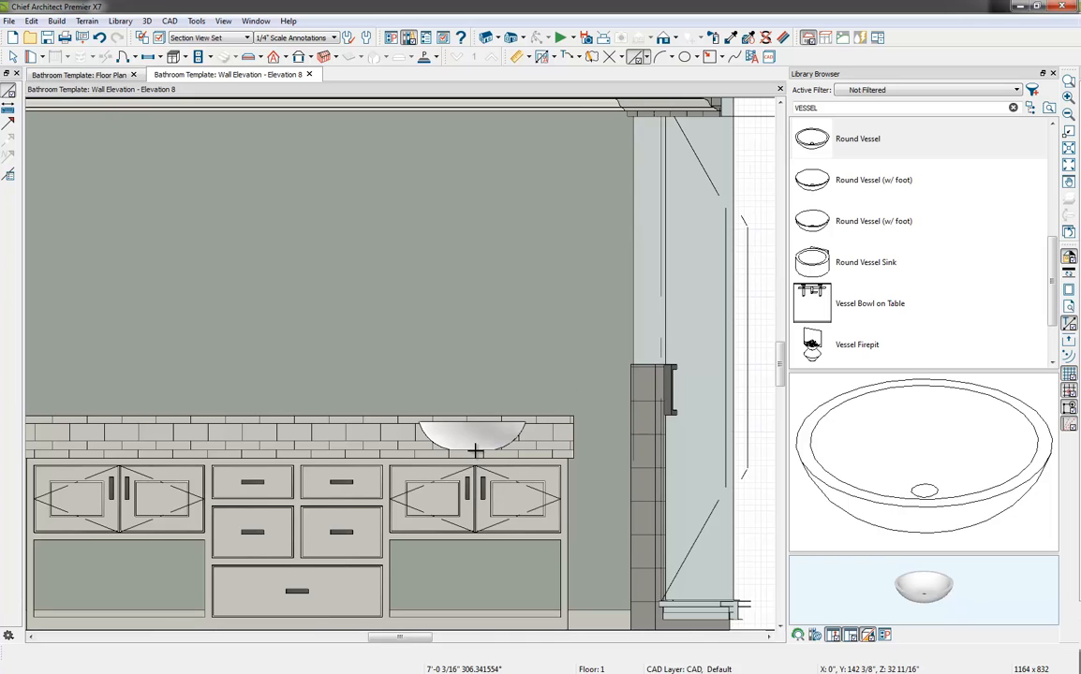
drag(471, 592, 473, 637)
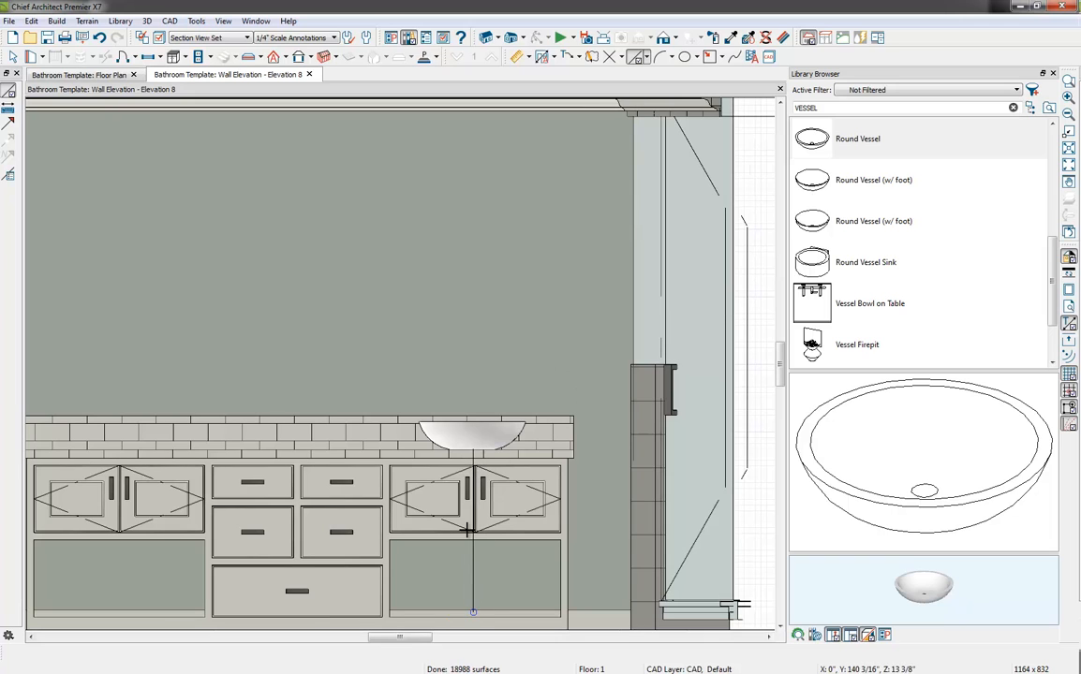
scroll(469, 531, up, 2)
key(space)
click(476, 569)
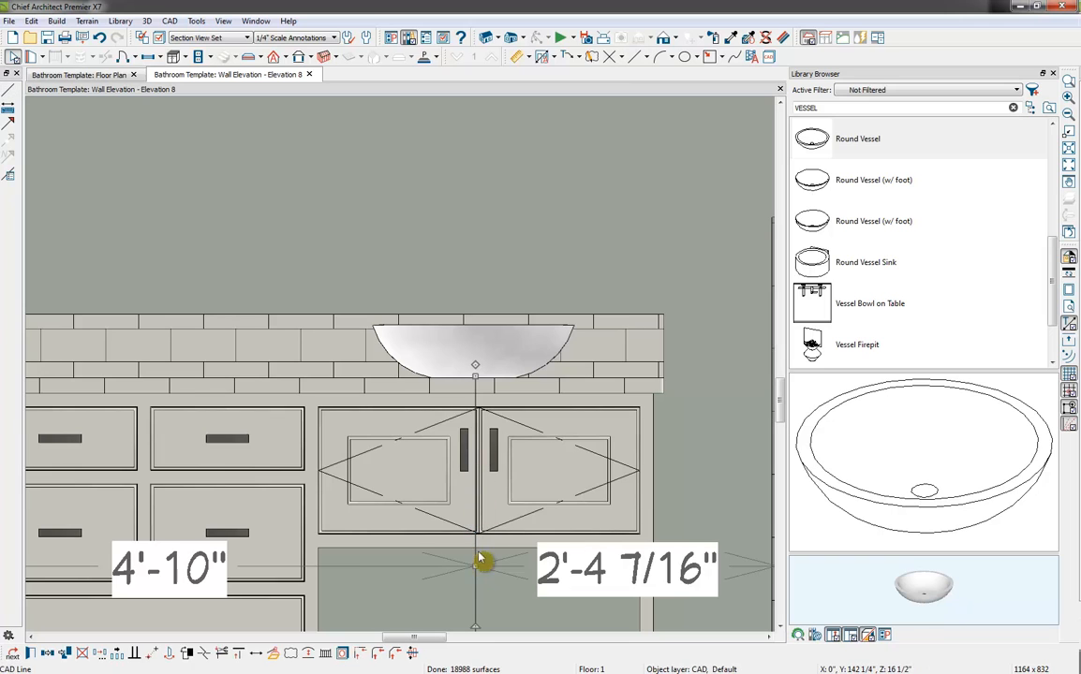
drag(479, 566, 479, 566)
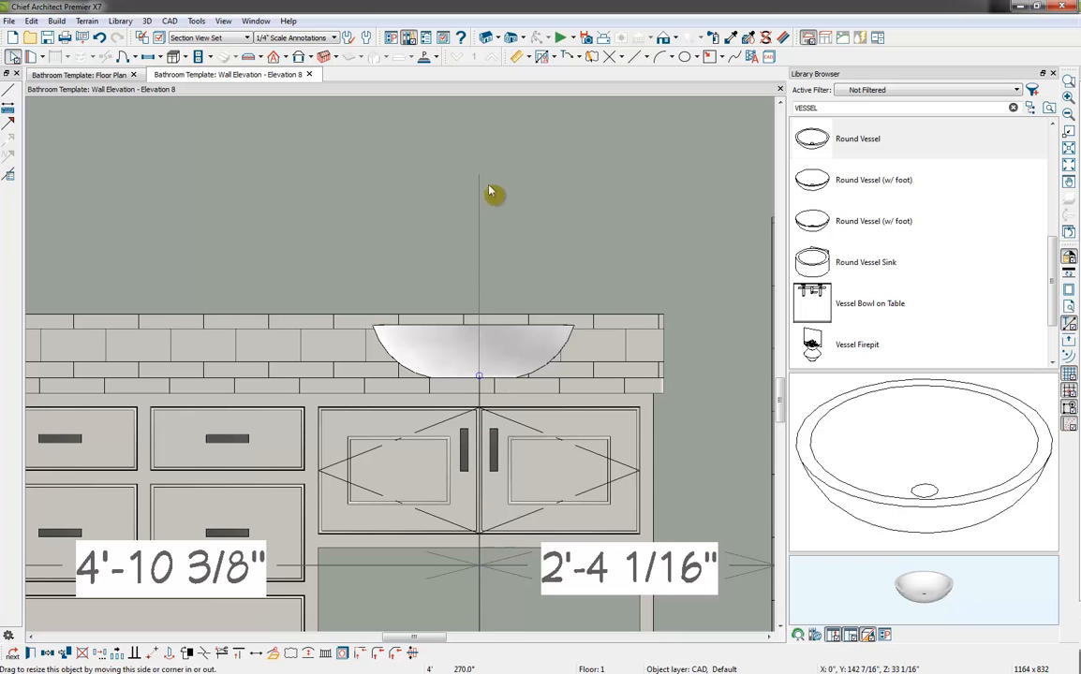
Center the vessel sink on the vertical CAD line and select the line
scroll(576, 344, down, 4)
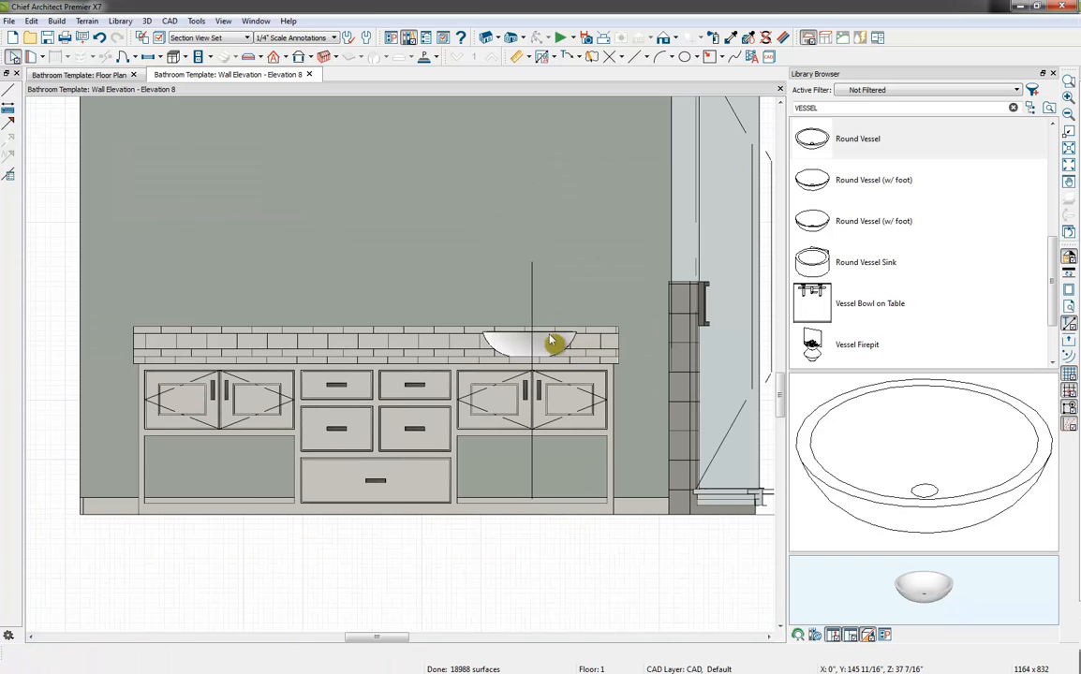
click(553, 343)
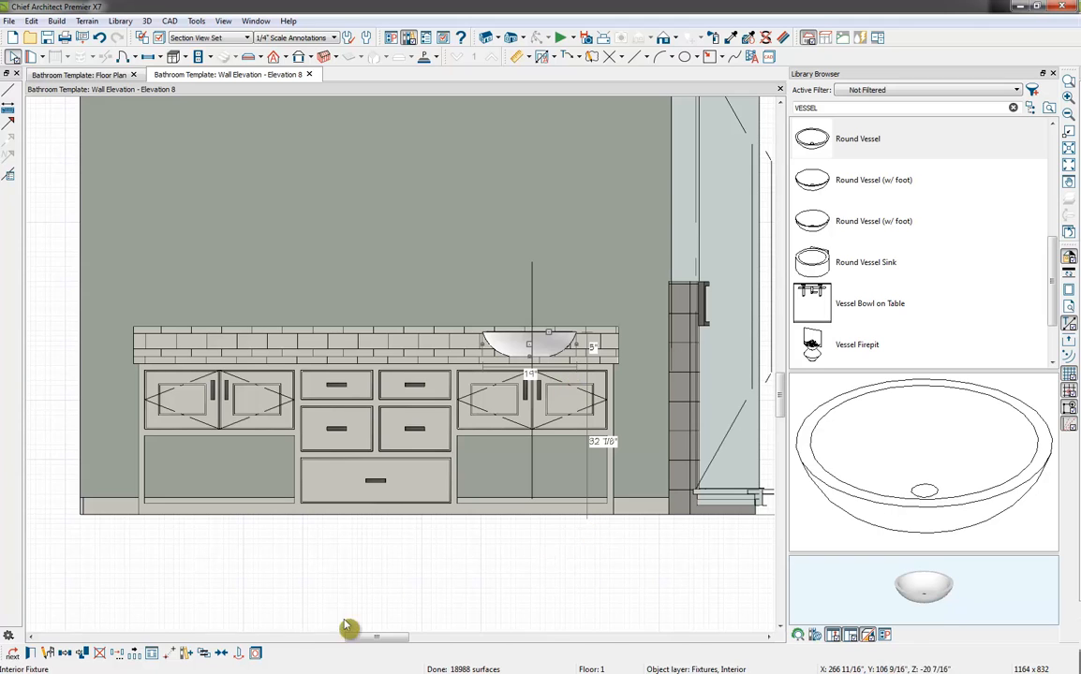
click(221, 653)
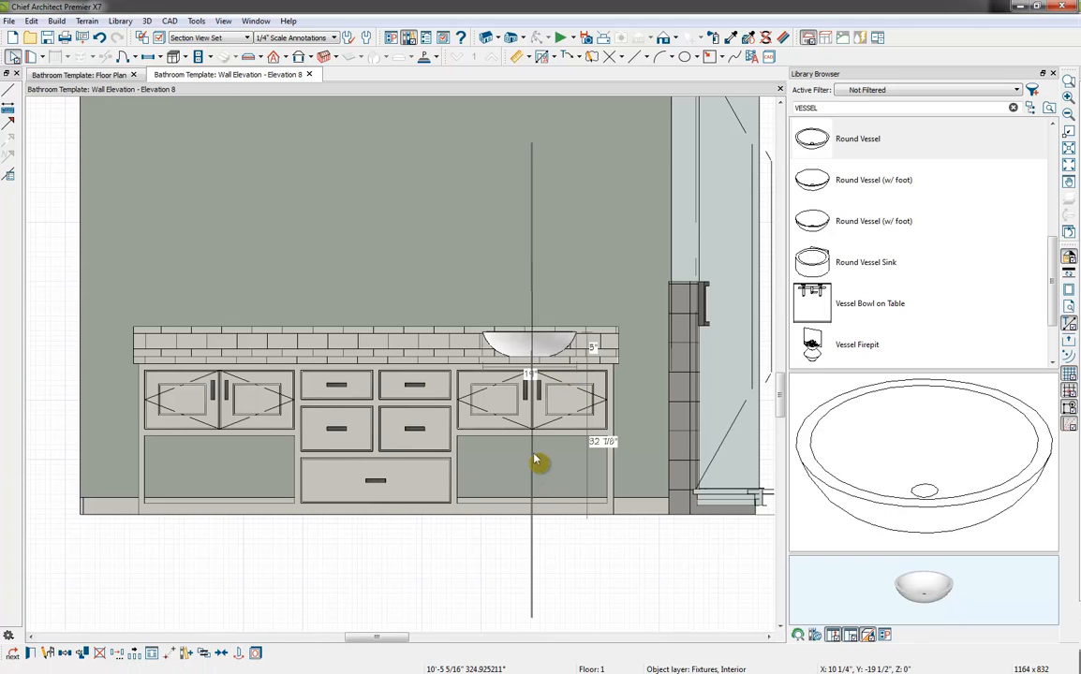
click(538, 459)
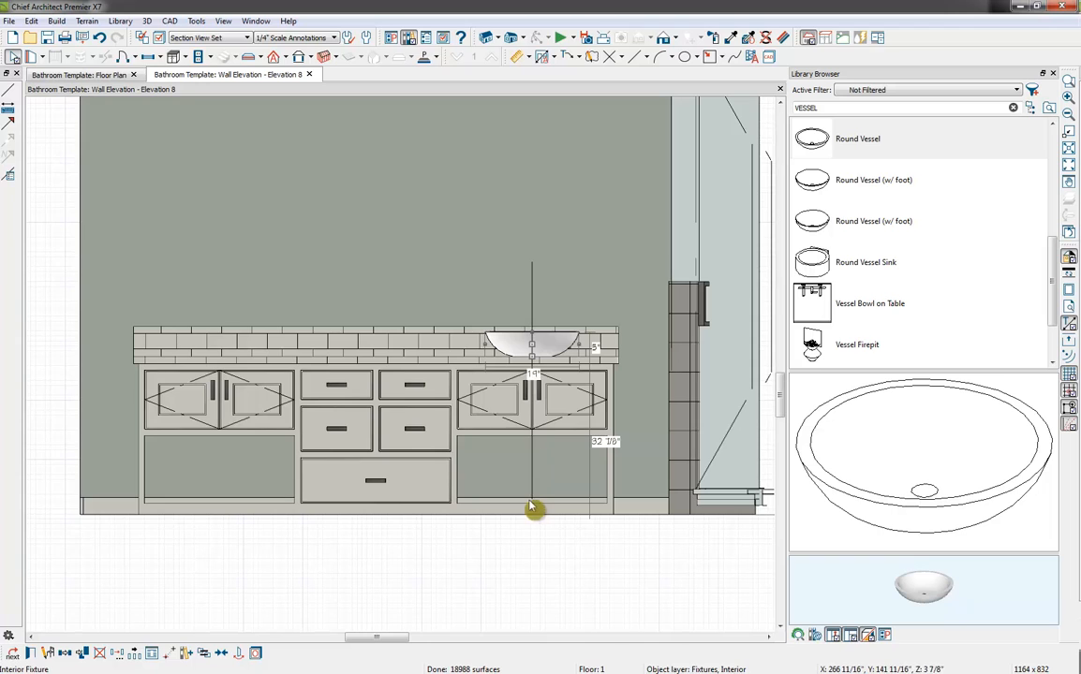
click(532, 476)
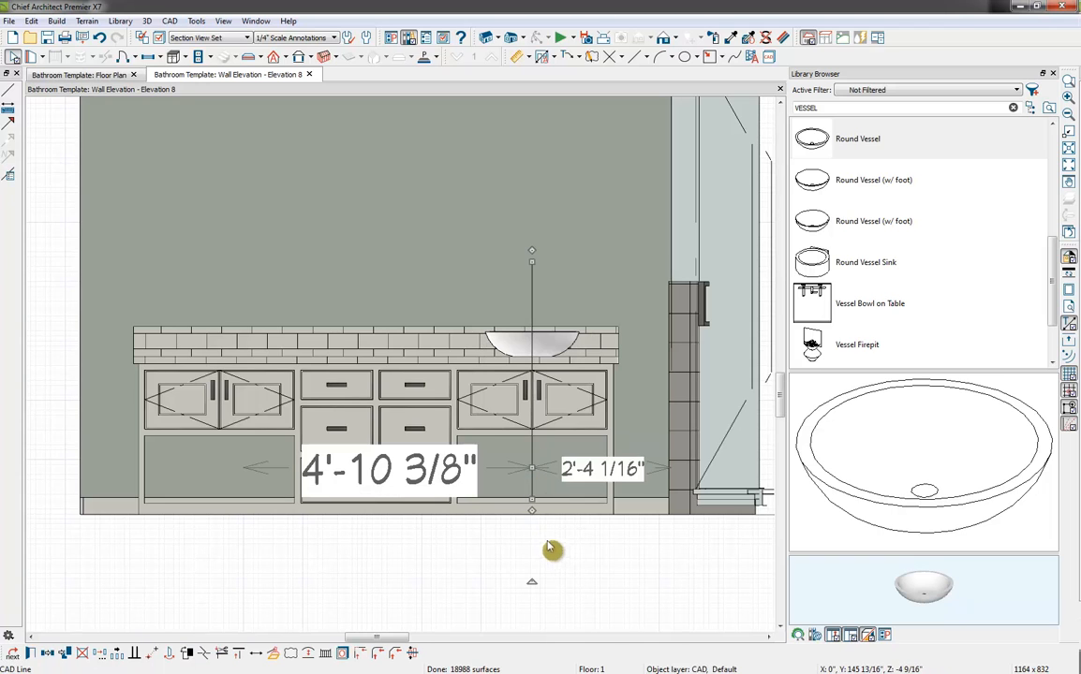
Delete the vertical CAD line and reflect a copy of the vessel sink about the vanity's center
key(Delete)
click(545, 351)
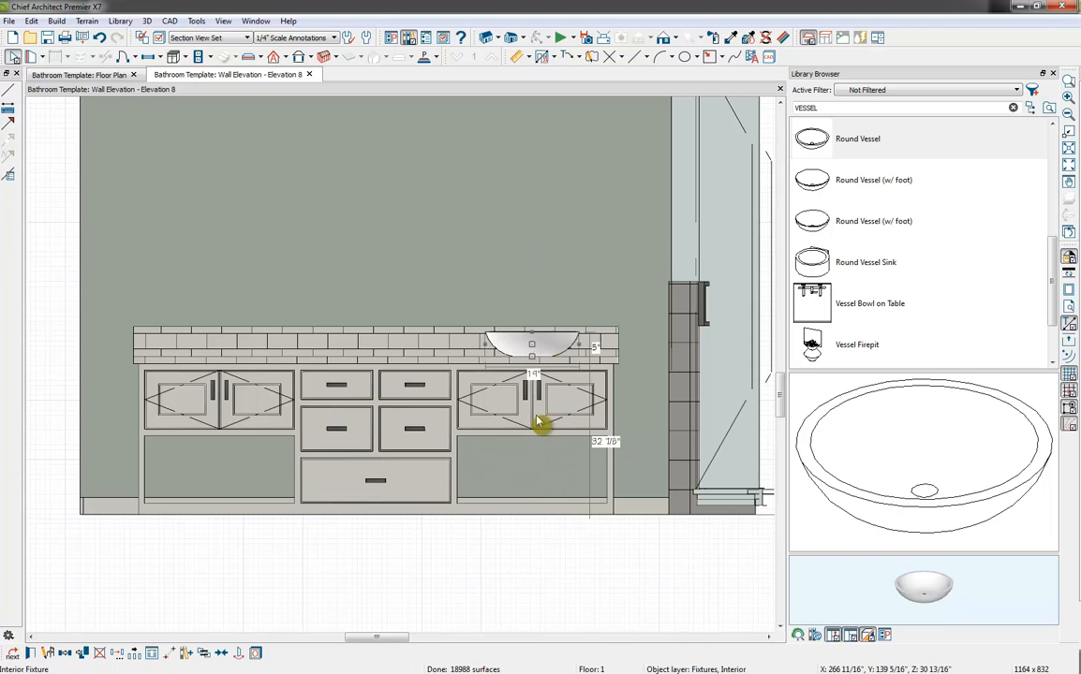
click(79, 654)
click(48, 653)
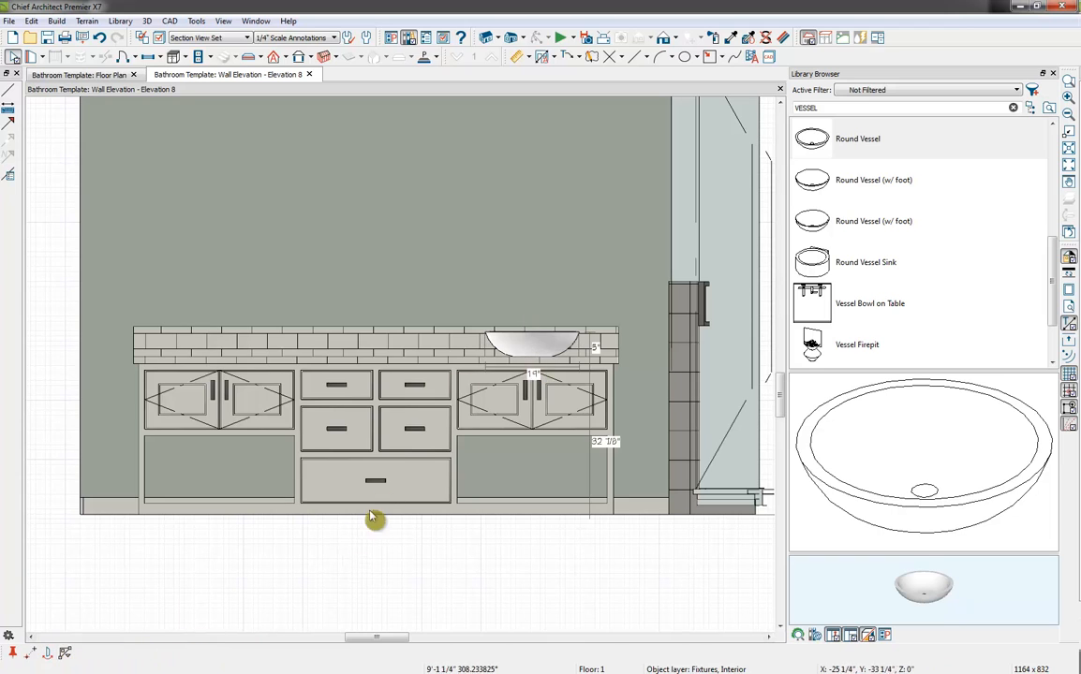
click(384, 463)
key(Escape)
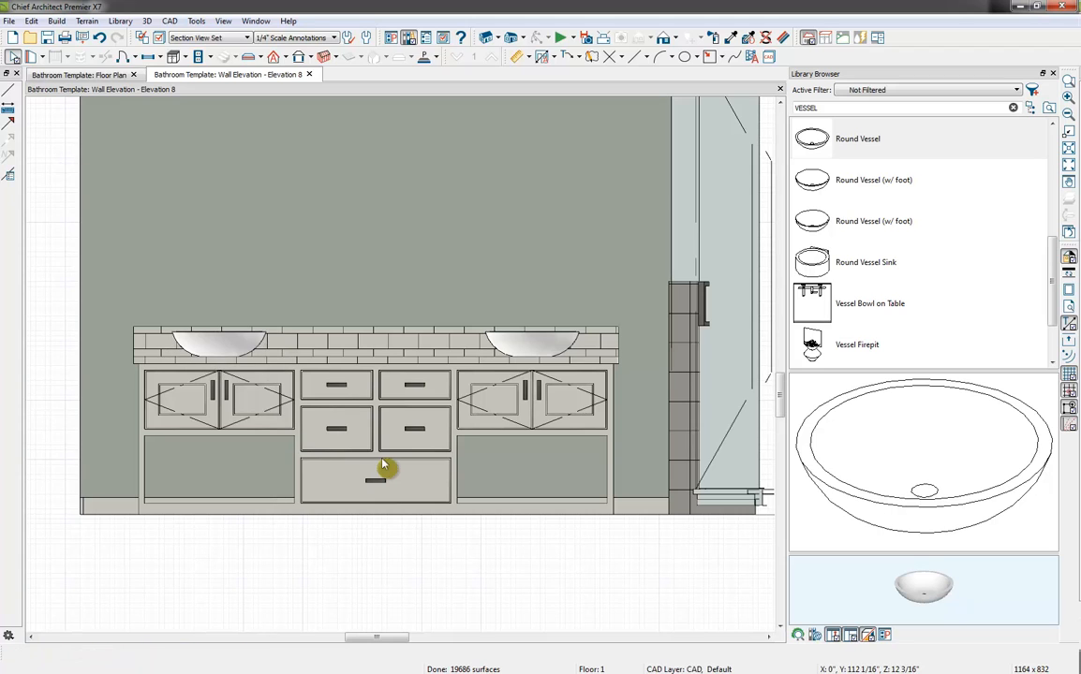
Browse the Chief Architect Core Catalogs to the Wall Mounted bathroom faucets under Architectural fixtures
click(1030, 109)
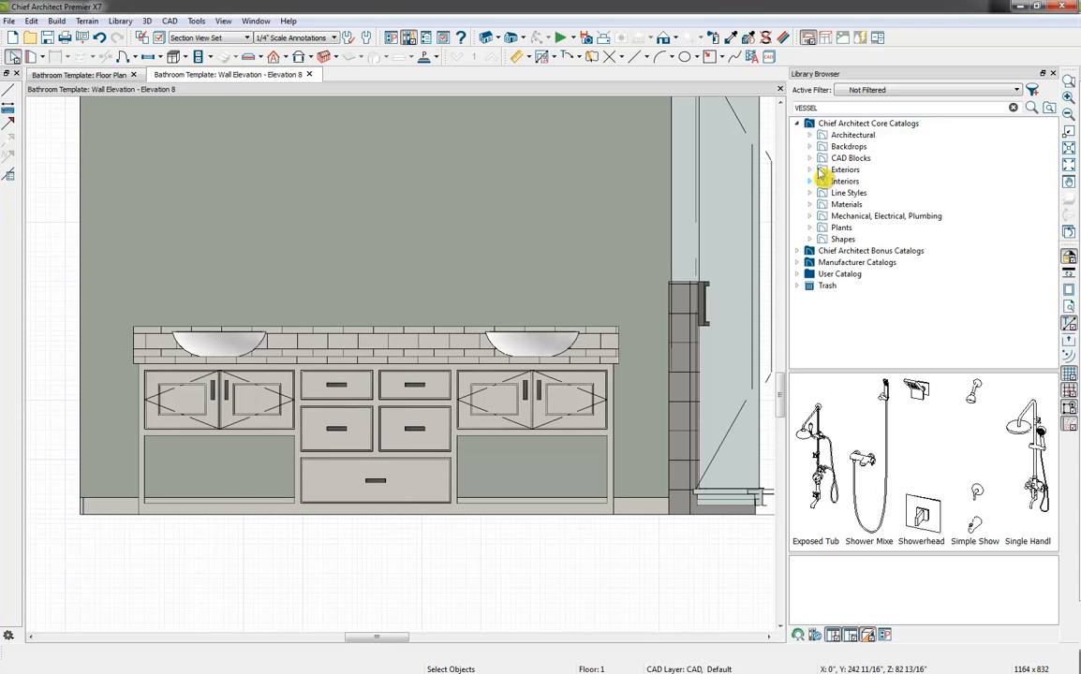
click(809, 135)
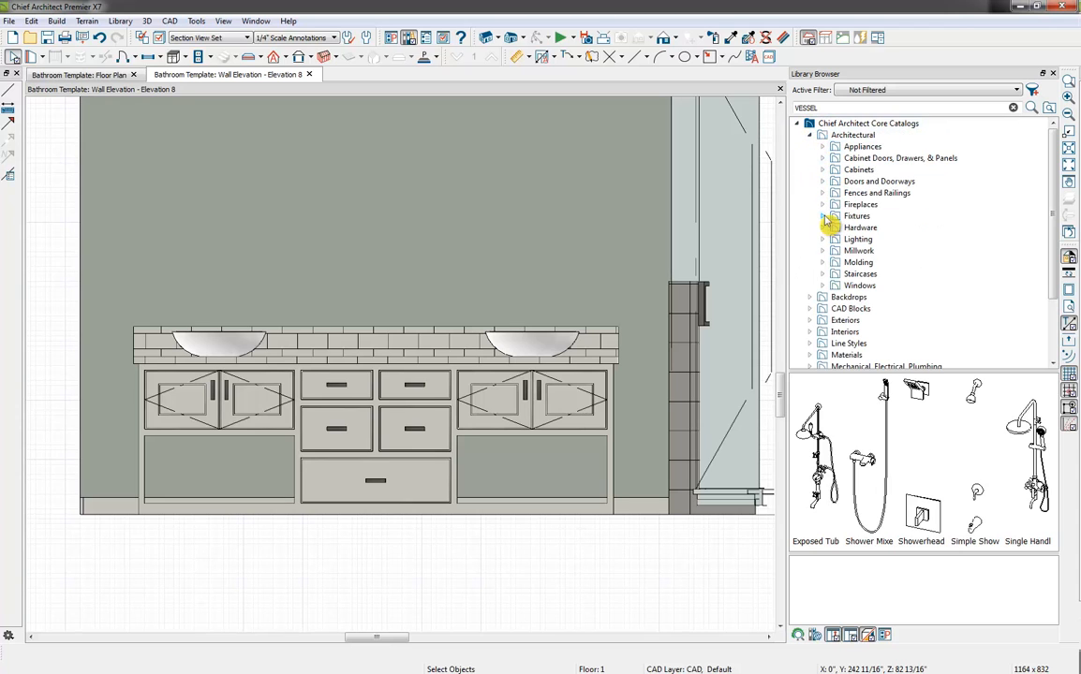
click(823, 216)
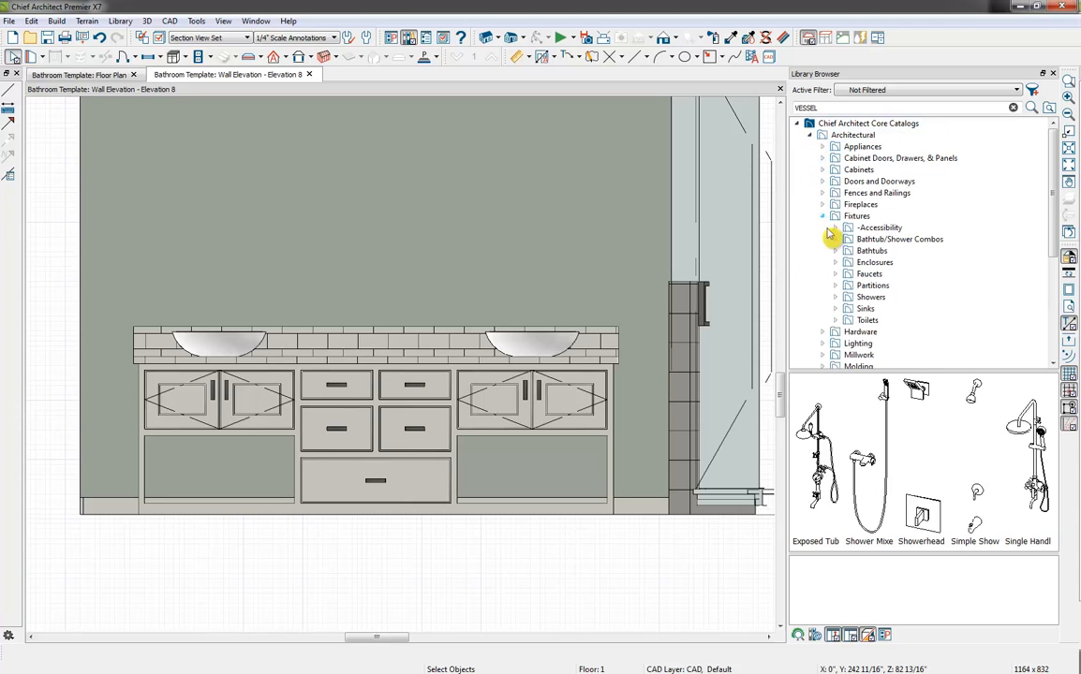
click(835, 309)
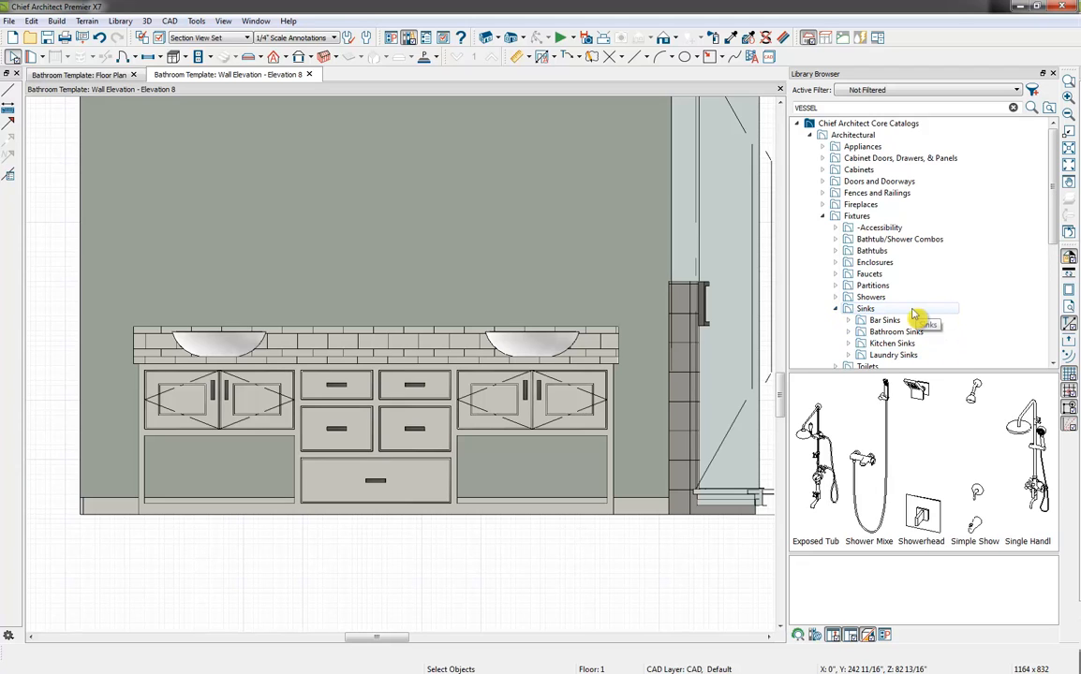
click(834, 309)
click(835, 273)
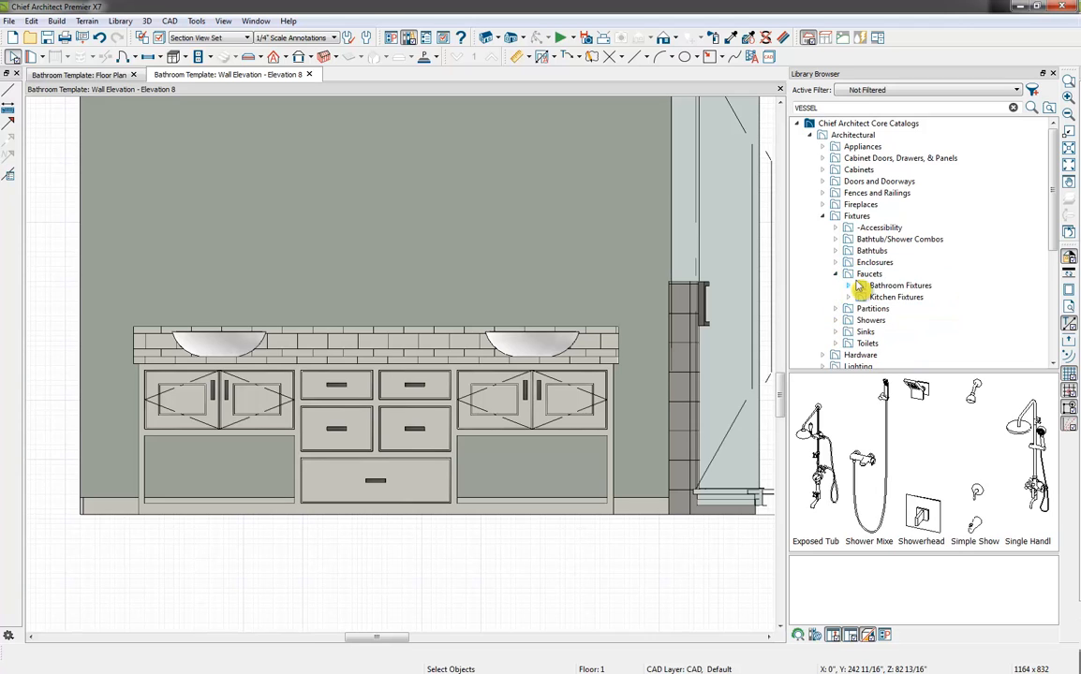
click(849, 286)
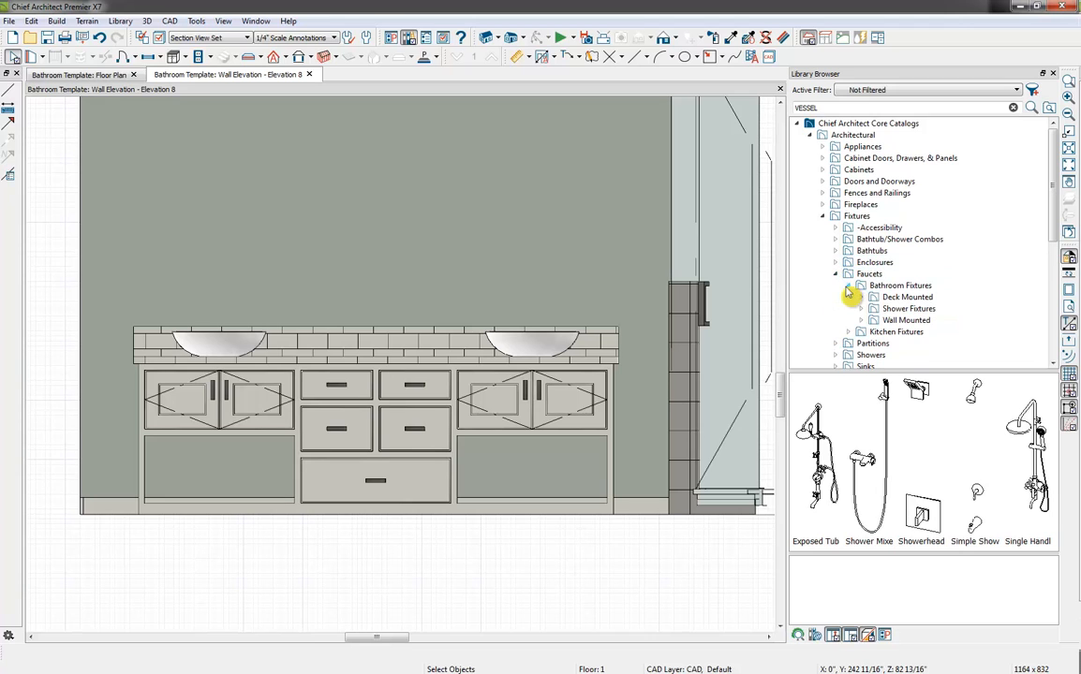
click(913, 321)
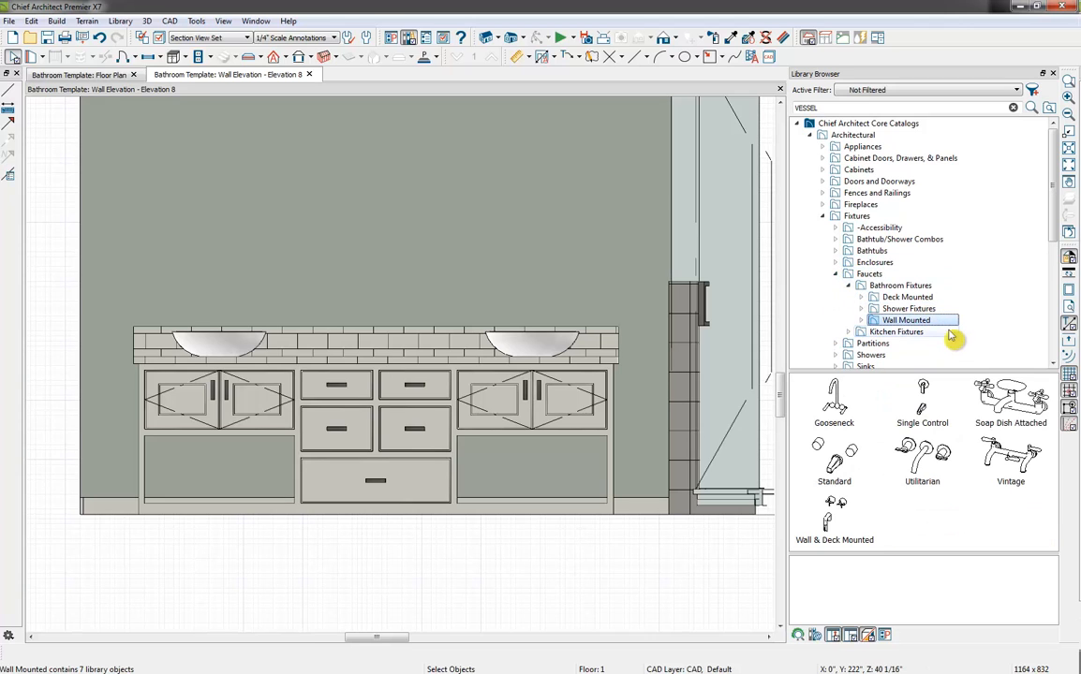
Place the Utilitarian wall-mounted faucet above the vessel sink nearest the shower and center it on that sink
click(939, 461)
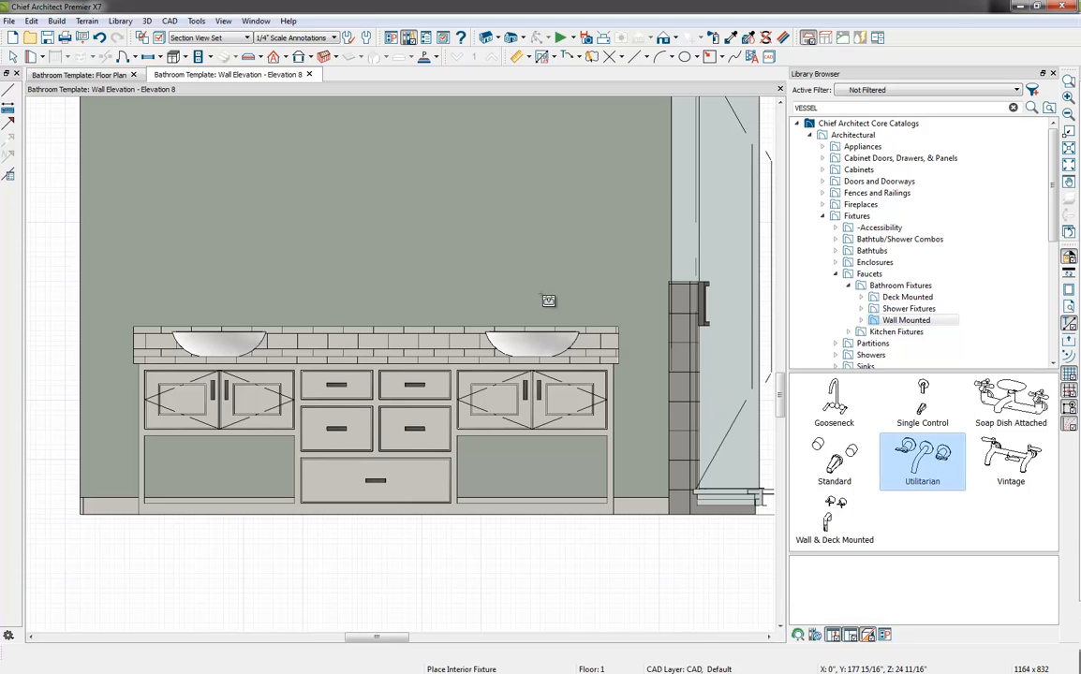
click(540, 307)
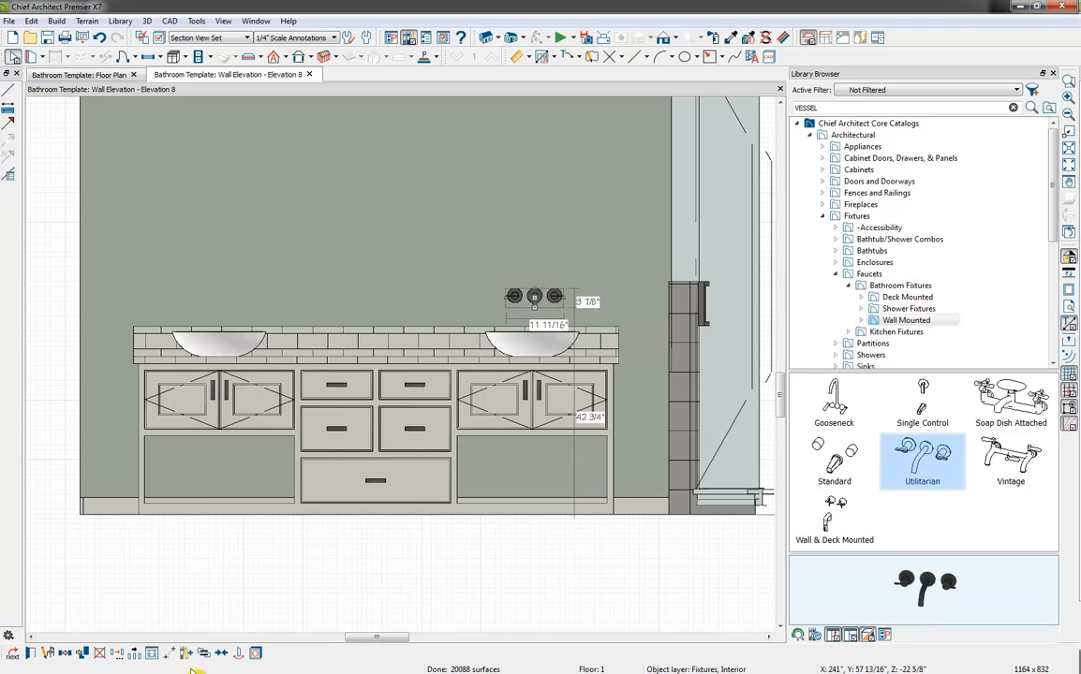
click(553, 354)
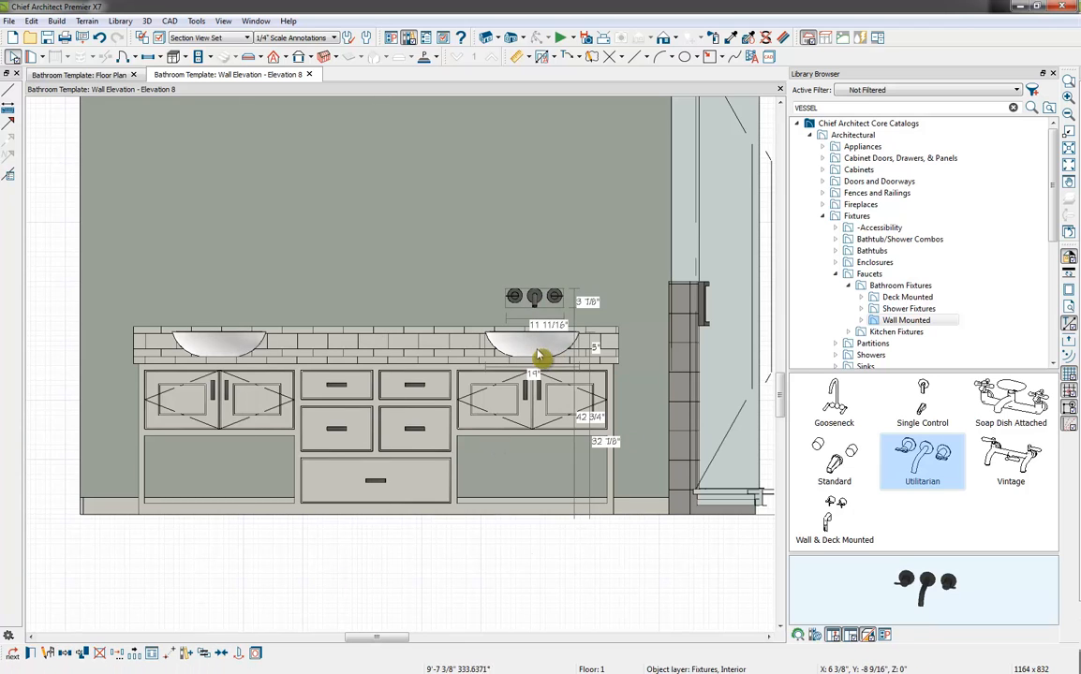
click(540, 350)
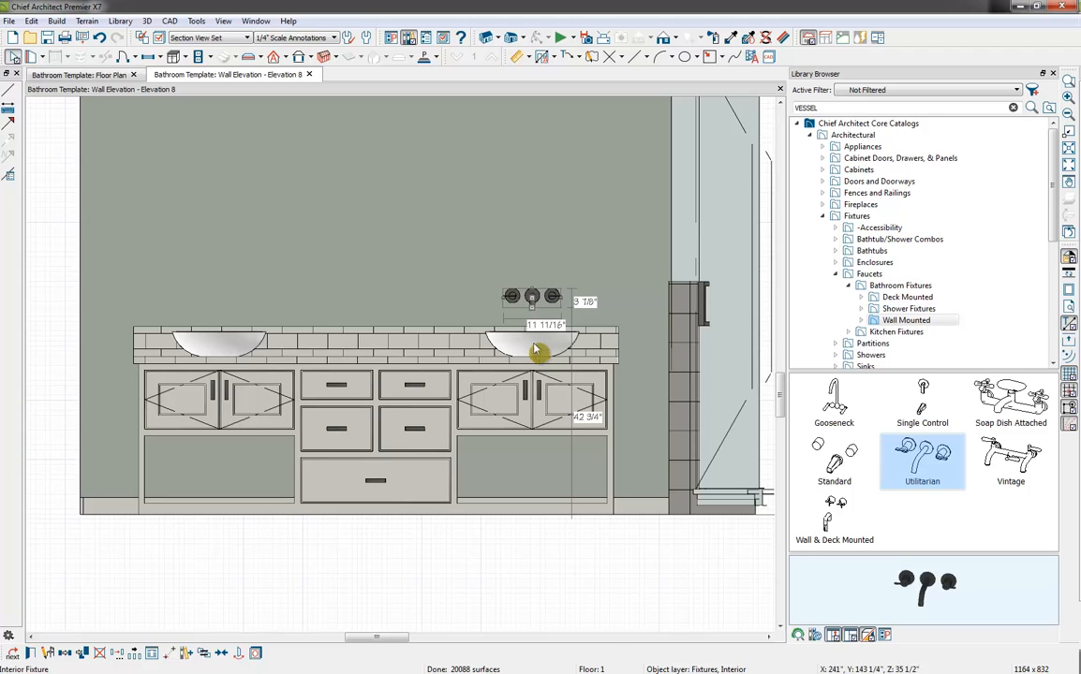
Reflect a copy of the Utilitarian faucet about the vanity's center so it sits above the other sink
click(66, 657)
click(84, 651)
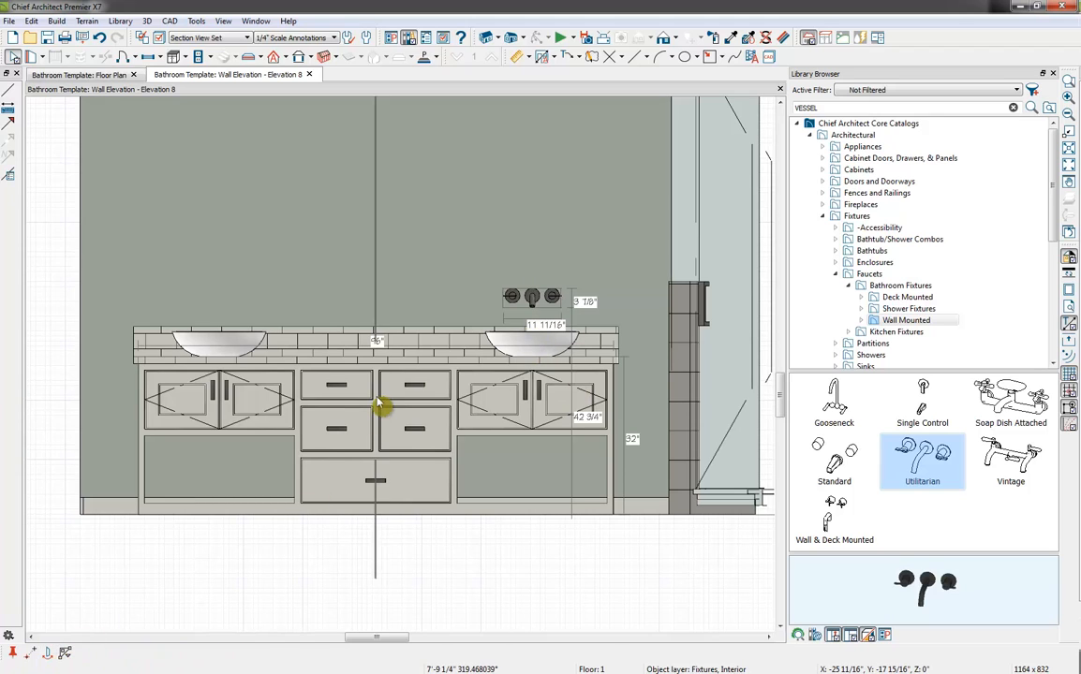
click(378, 402)
key(Escape)
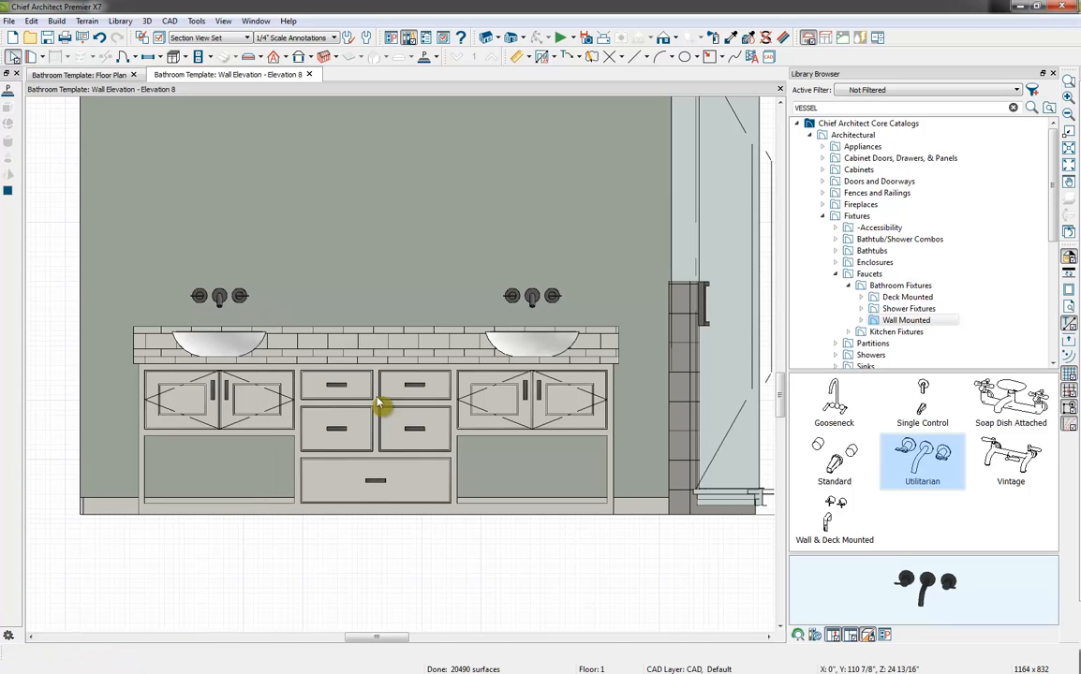
Select both wall-mounted faucets together and move them slightly down toward the sinks
click(529, 298)
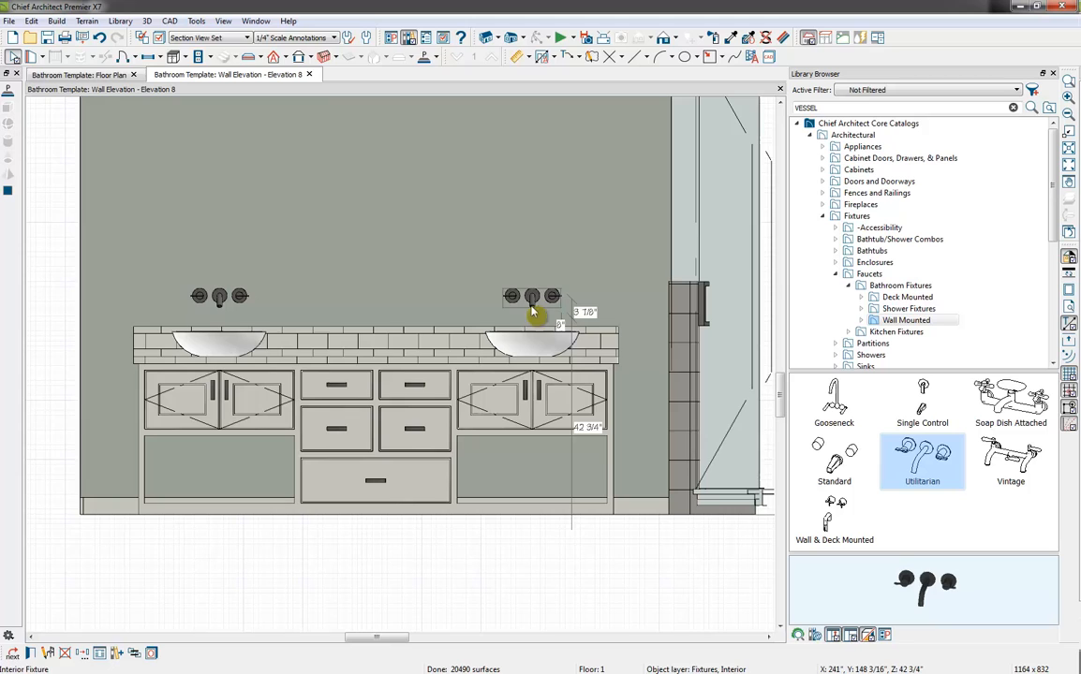
shift+click(221, 297)
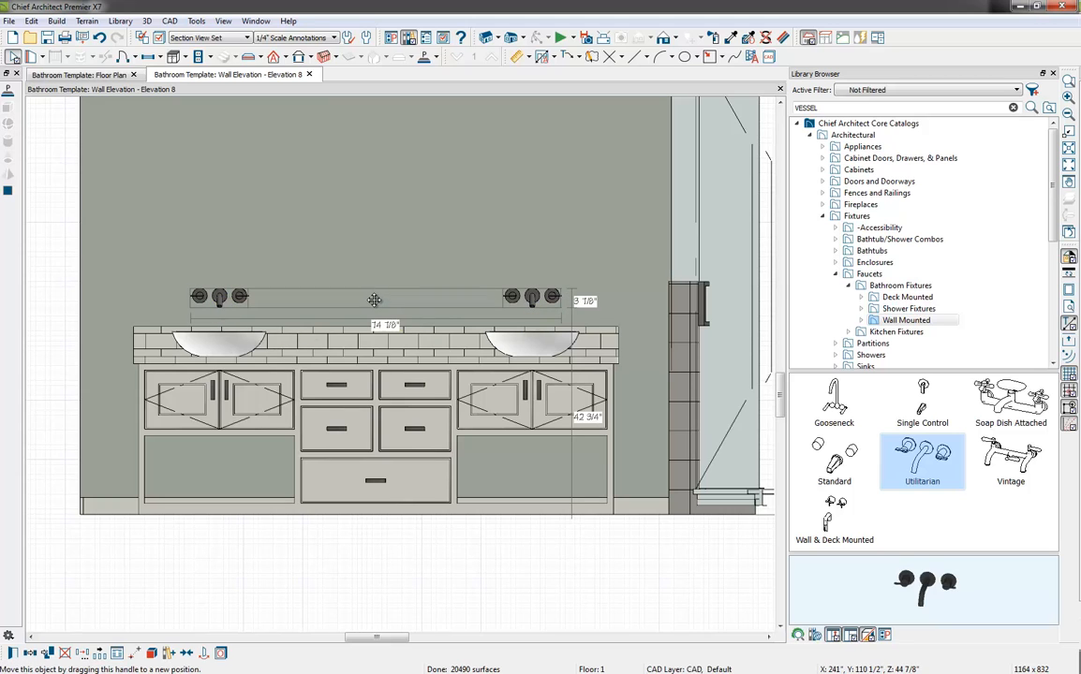
drag(373, 300, 376, 315)
key(Escape)
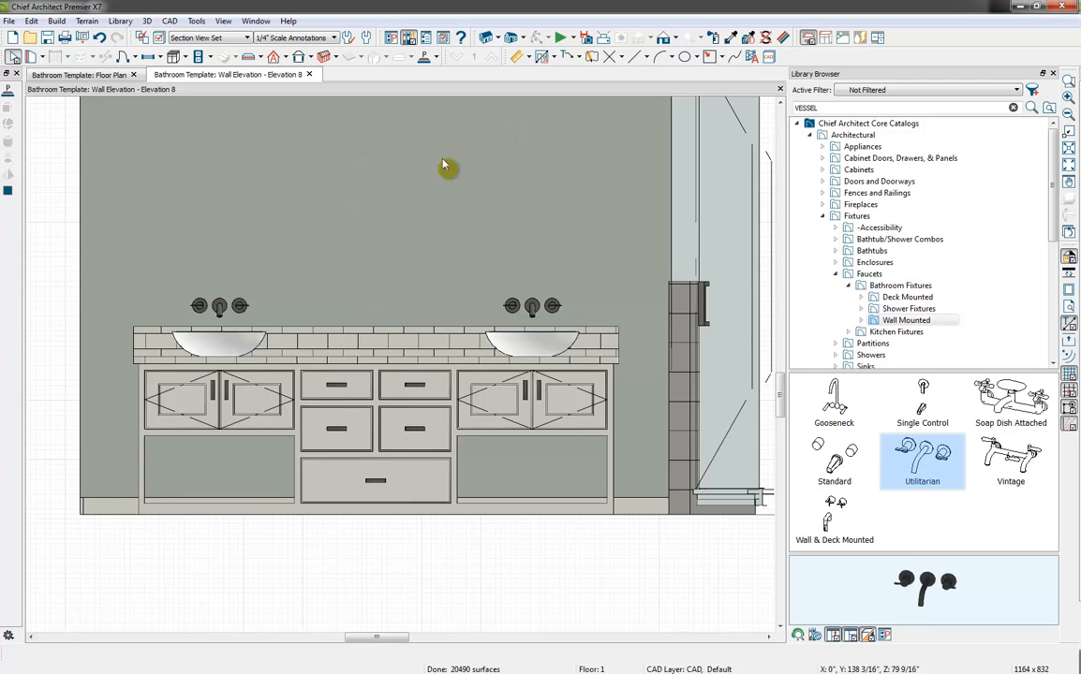
Draw a polyline solid about 1'-3" square on the wall above the faucet nearest the shower
middle_drag(437, 245, 395, 330)
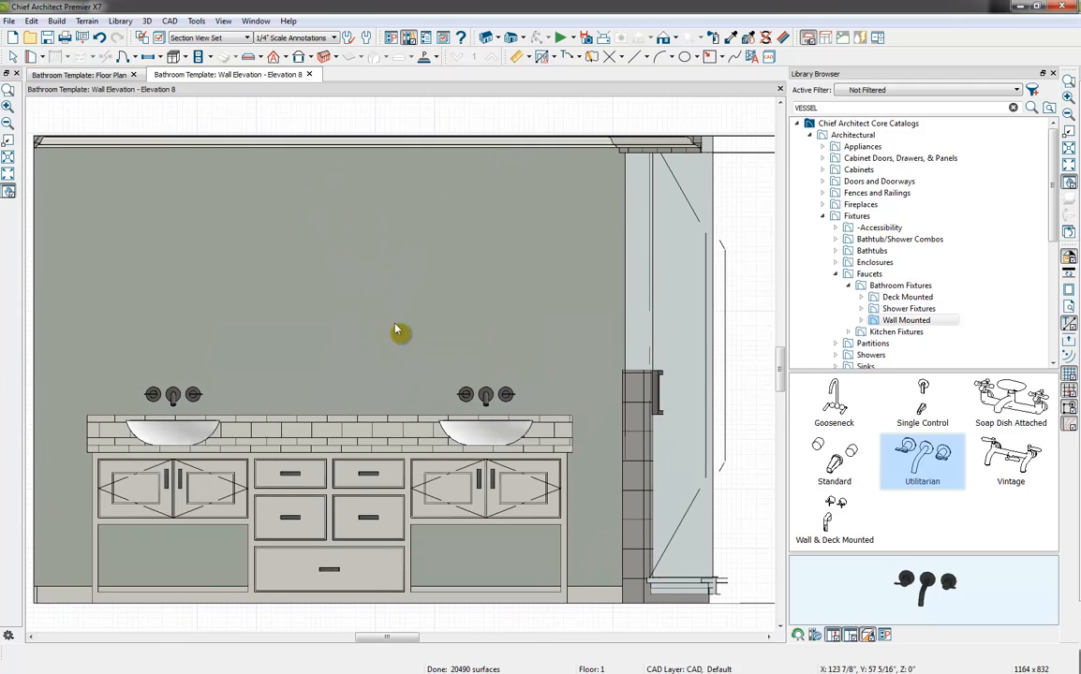
click(425, 58)
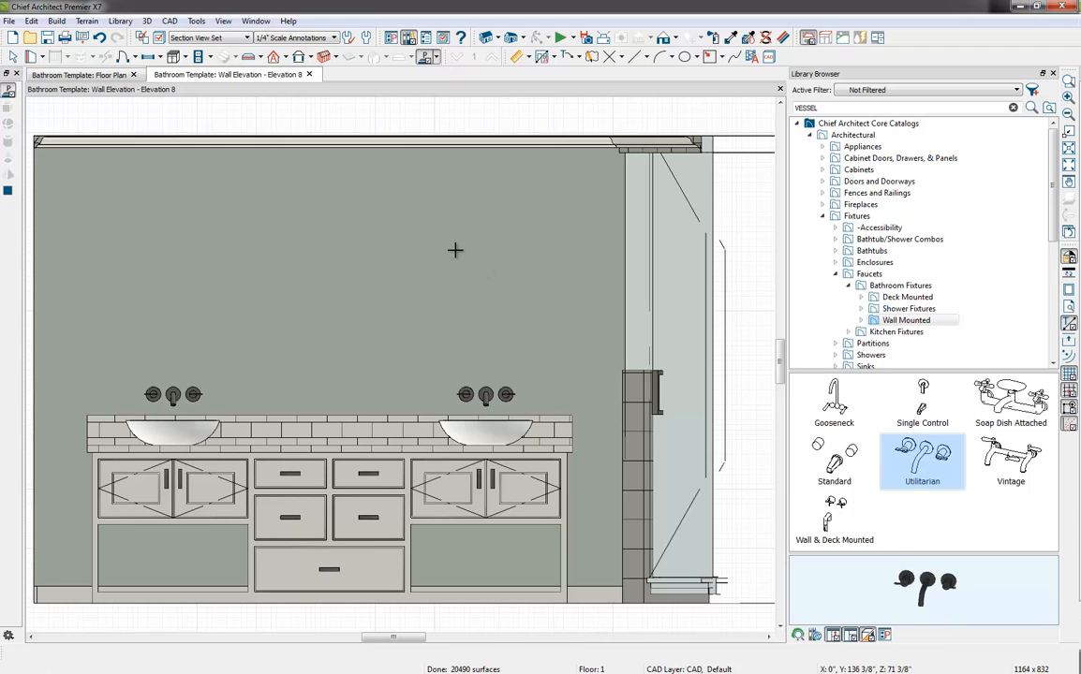
drag(454, 249, 528, 321)
key(space)
click(529, 289)
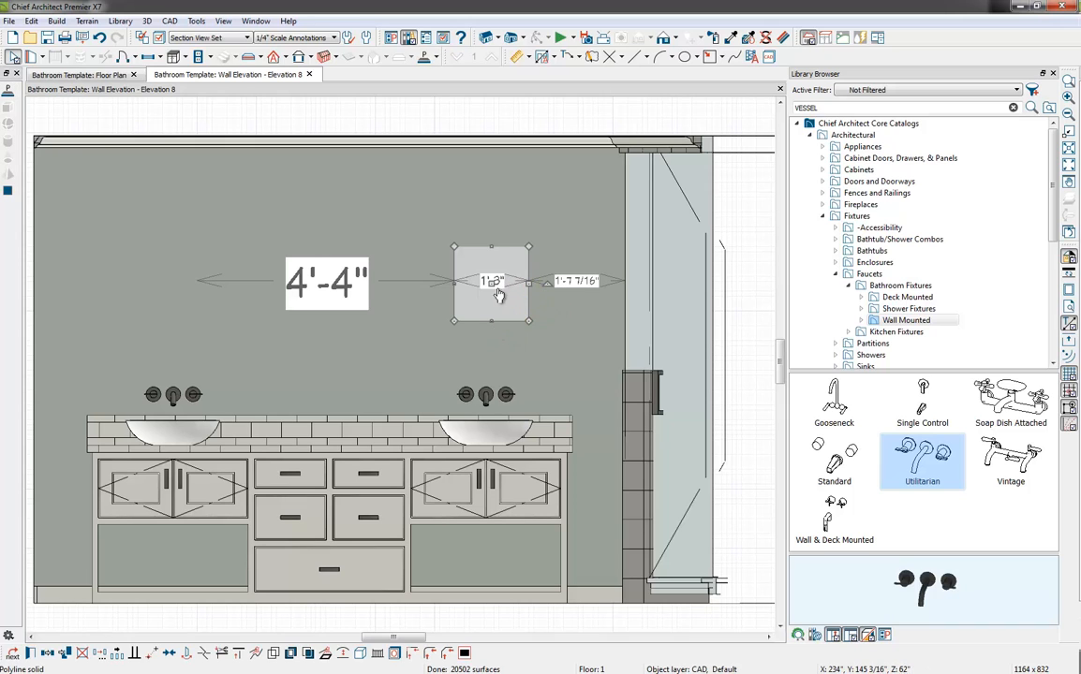
Set the polyline solid's width and height to 1'-4" each
click(490, 283)
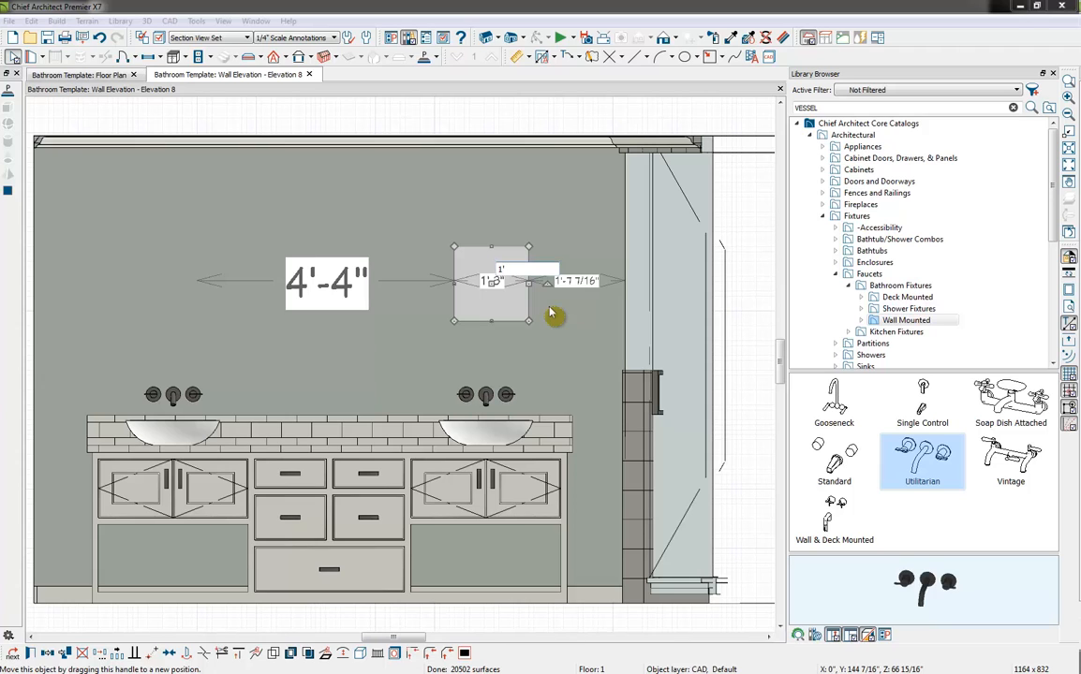
text(1' 4)
key(Return)
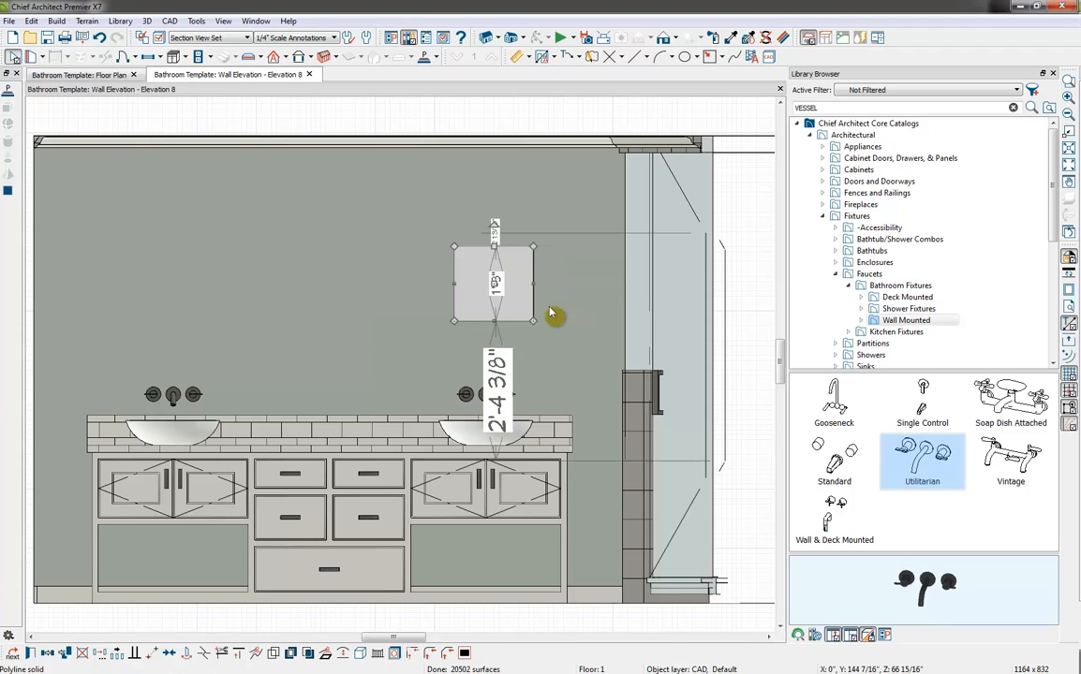
click(503, 322)
click(501, 316)
click(499, 283)
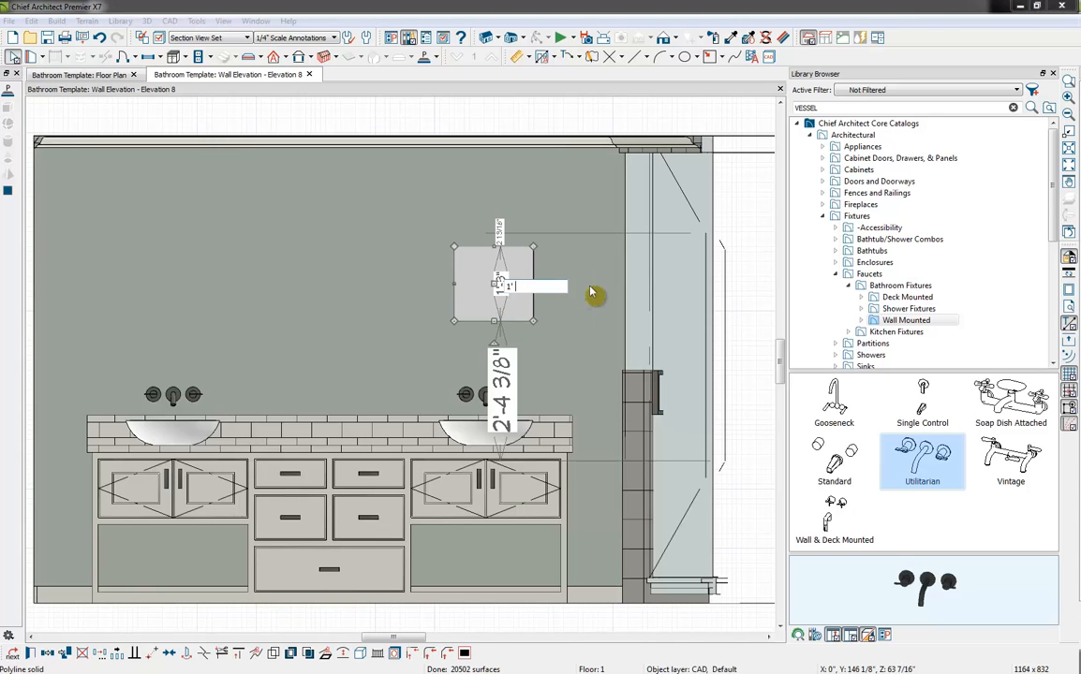
key(Return)
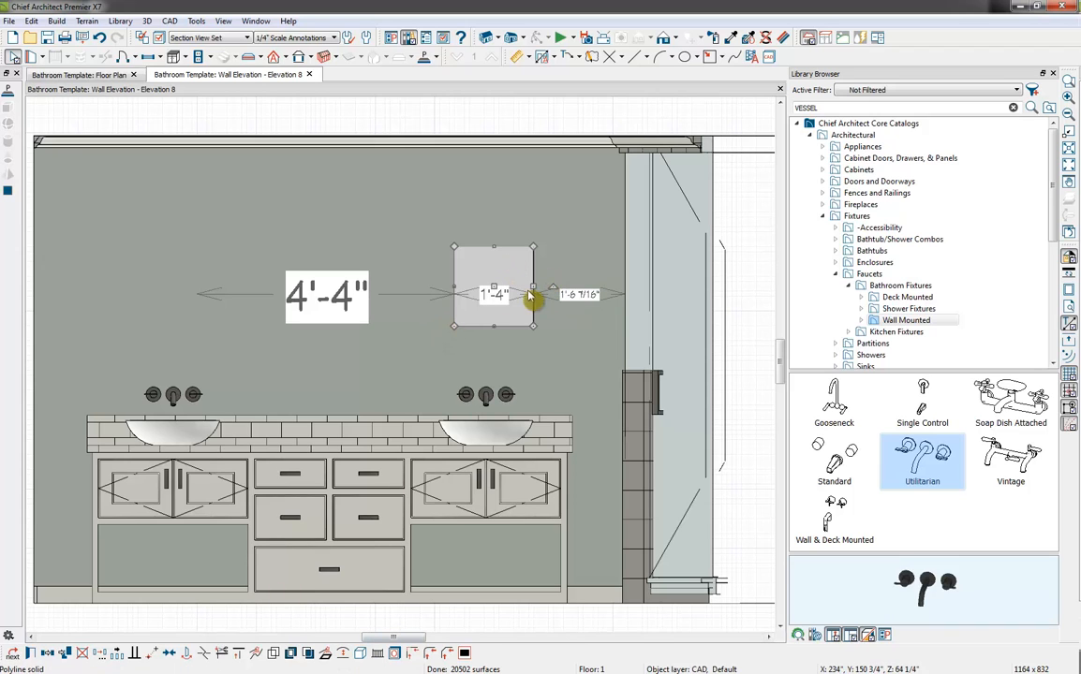
Convert the square's edge facing the shower to an arc and bulge it outward to about 1'-9" overall width
scroll(540, 299, up, 2)
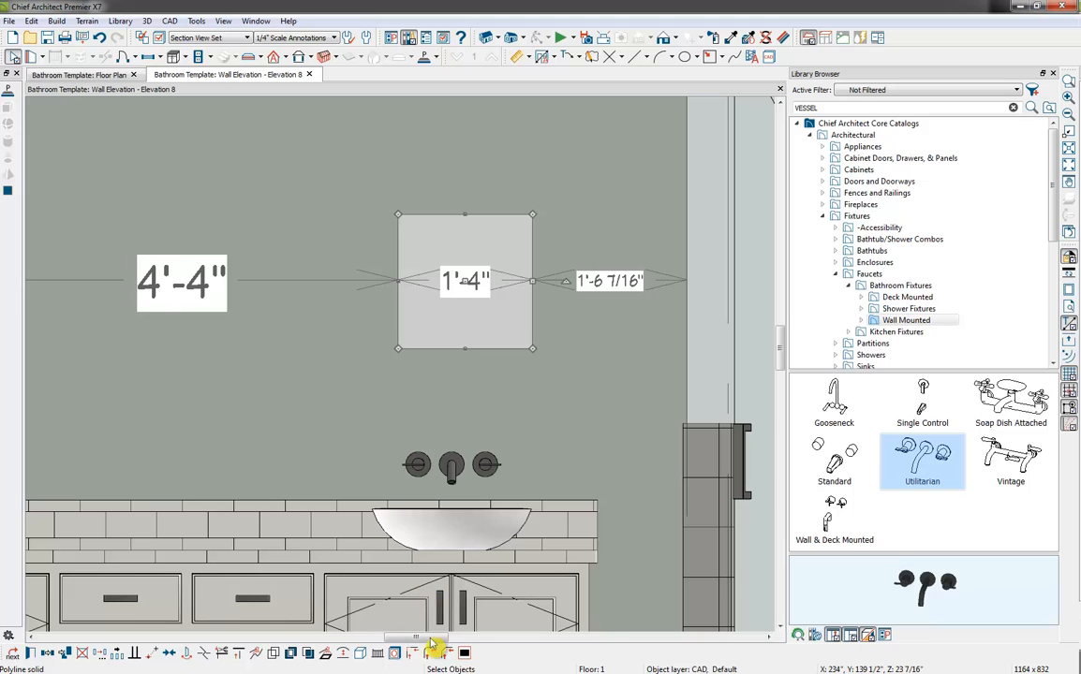
click(343, 653)
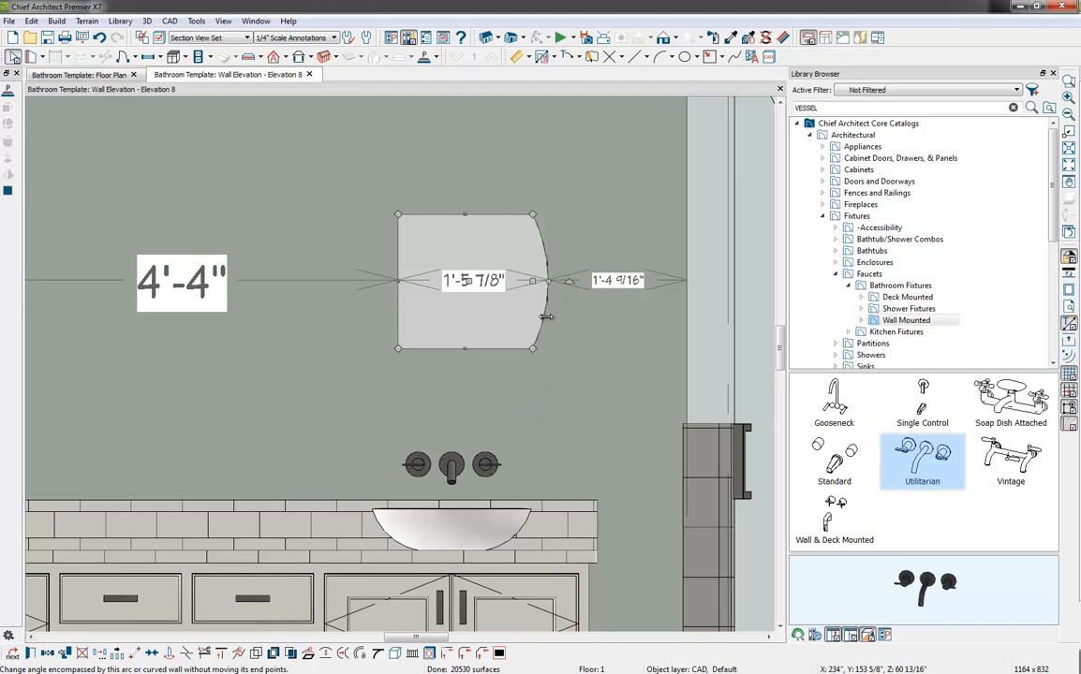
drag(546, 318, 564, 332)
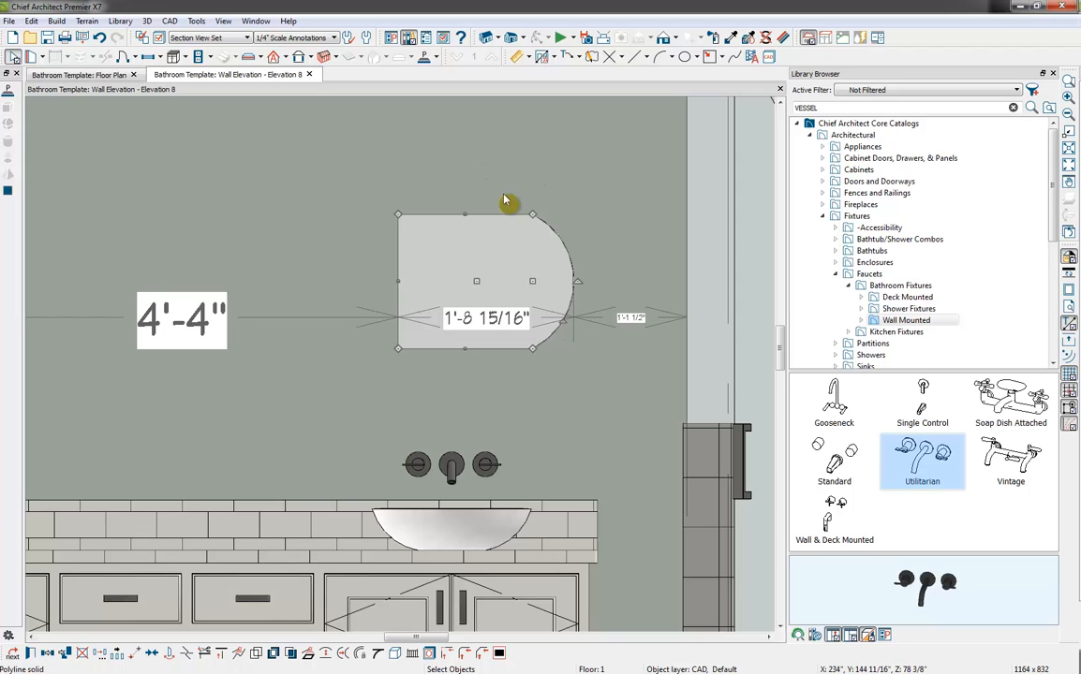
Convert the solid's upper edge to an arc and bulge it upward to about 1'-10" overall height
click(504, 224)
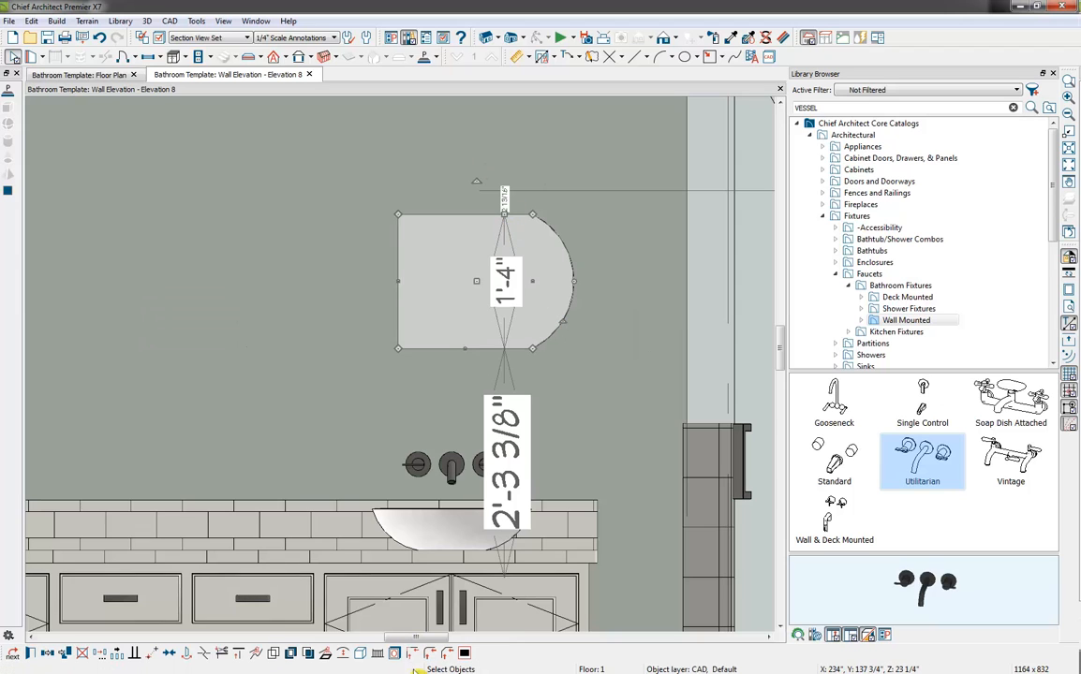
click(343, 653)
click(523, 214)
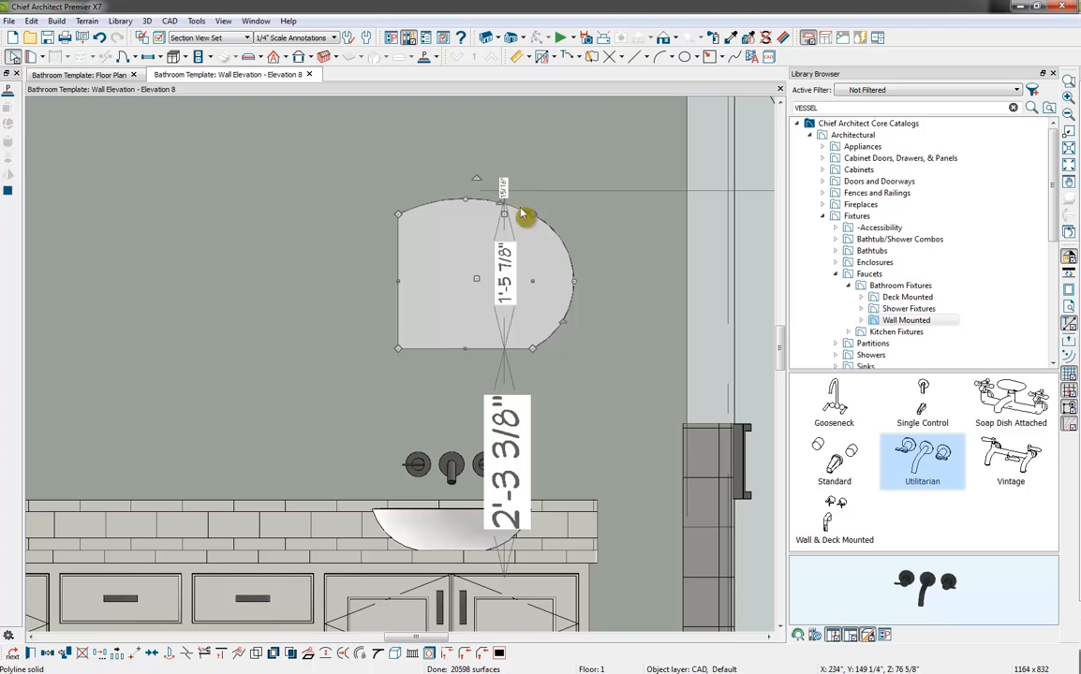
drag(502, 204, 499, 170)
Convert the solid's vertical edge away from the shower to an arc and bulge it outward to about 2'-3" overall width
click(399, 280)
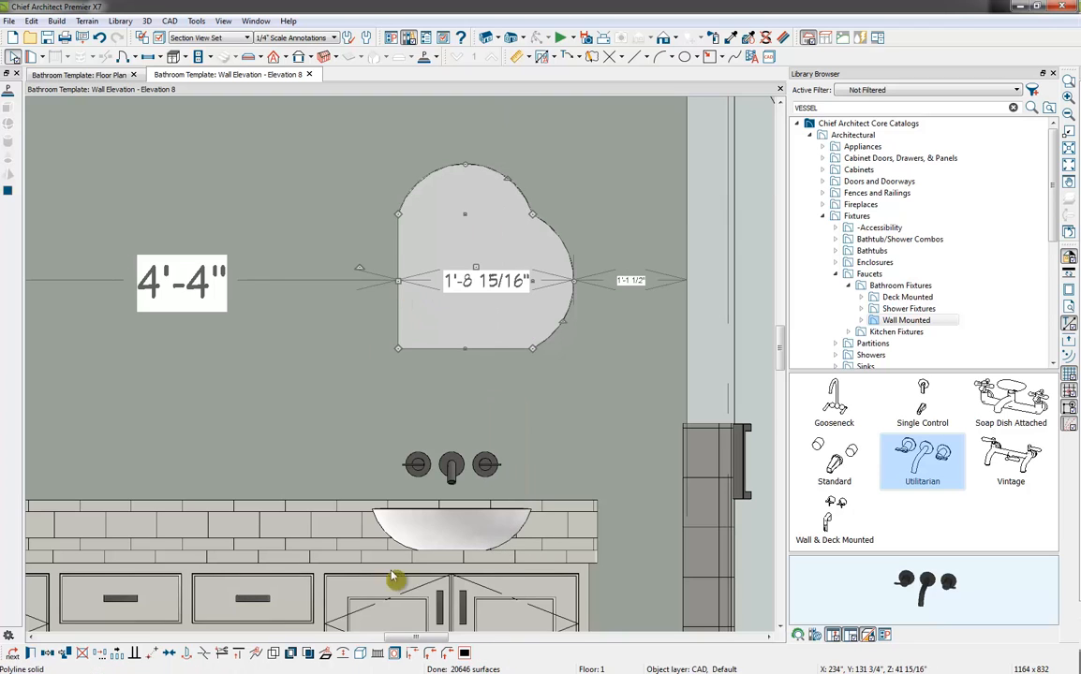
click(343, 652)
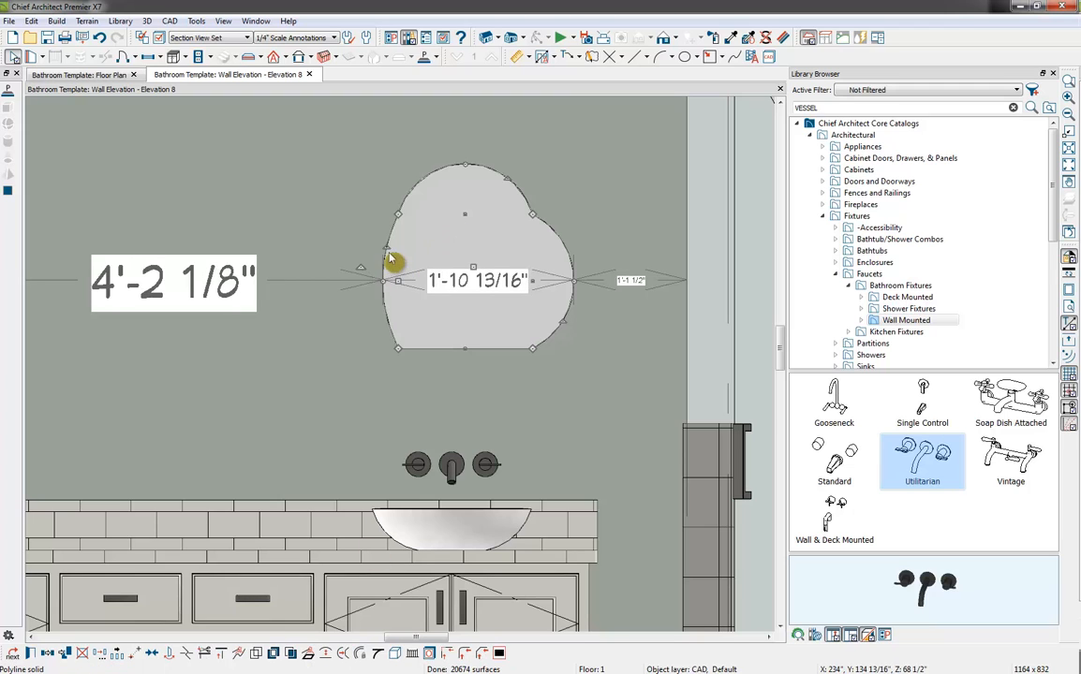
drag(383, 249, 359, 246)
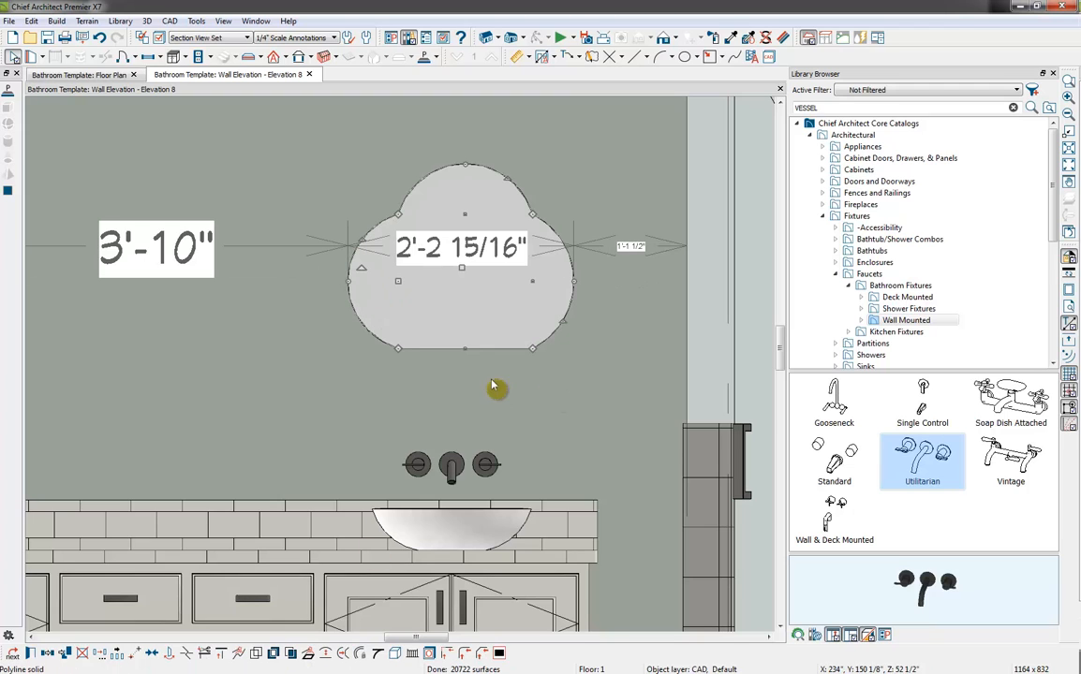
Convert the solid's lower edge to an arc and bulge it downward to about 2'-4" overall height
click(428, 320)
click(344, 655)
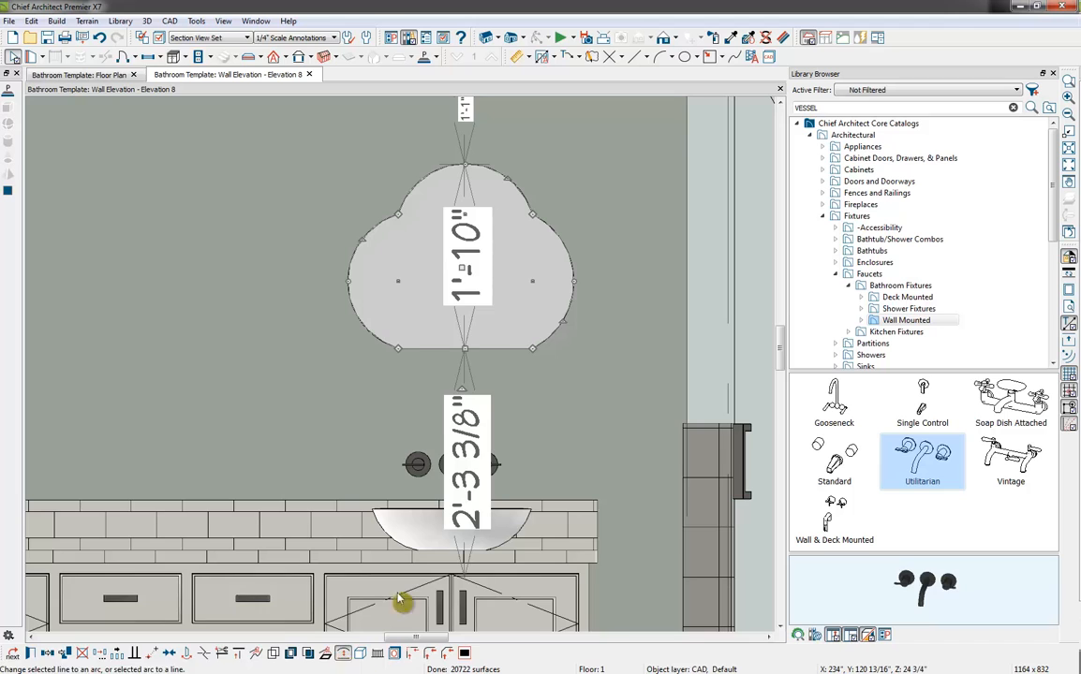
drag(429, 373, 441, 400)
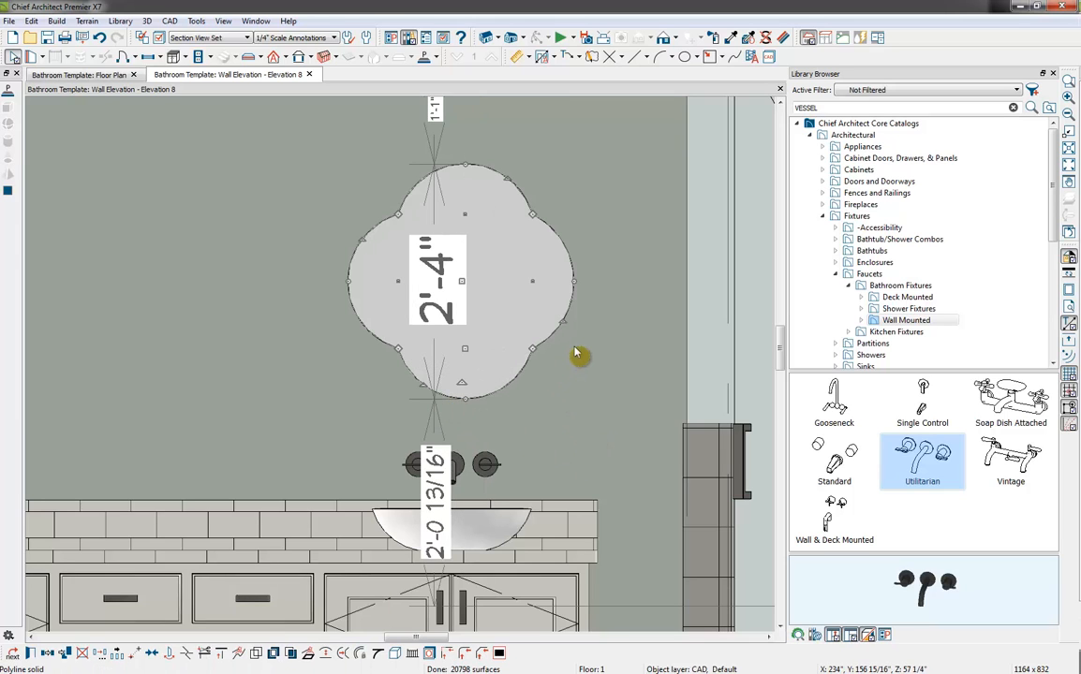
Pull the solid's arc on the side away from the shower inward to about 2'-1 7/8" overall width
drag(367, 240, 370, 242)
click(613, 418)
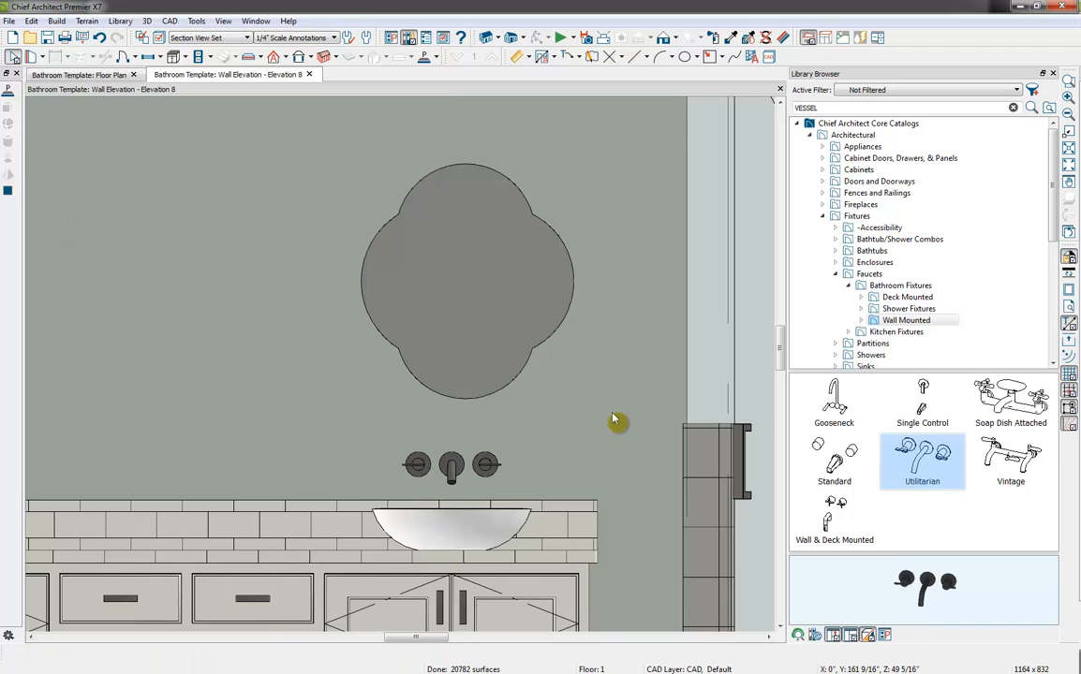
click(535, 368)
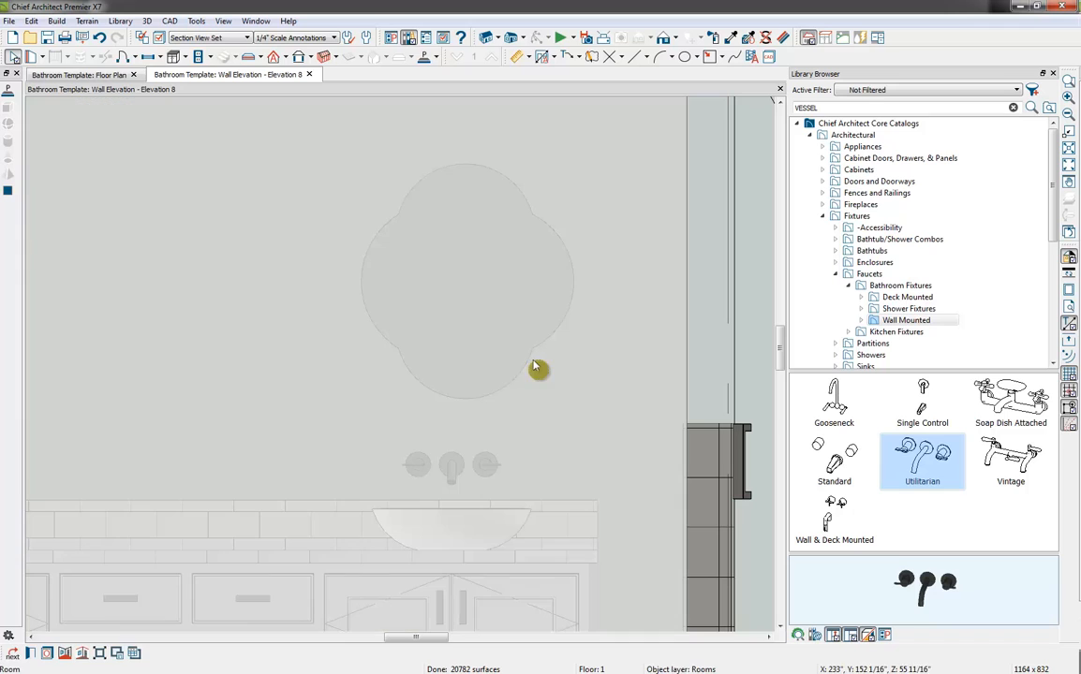
click(509, 354)
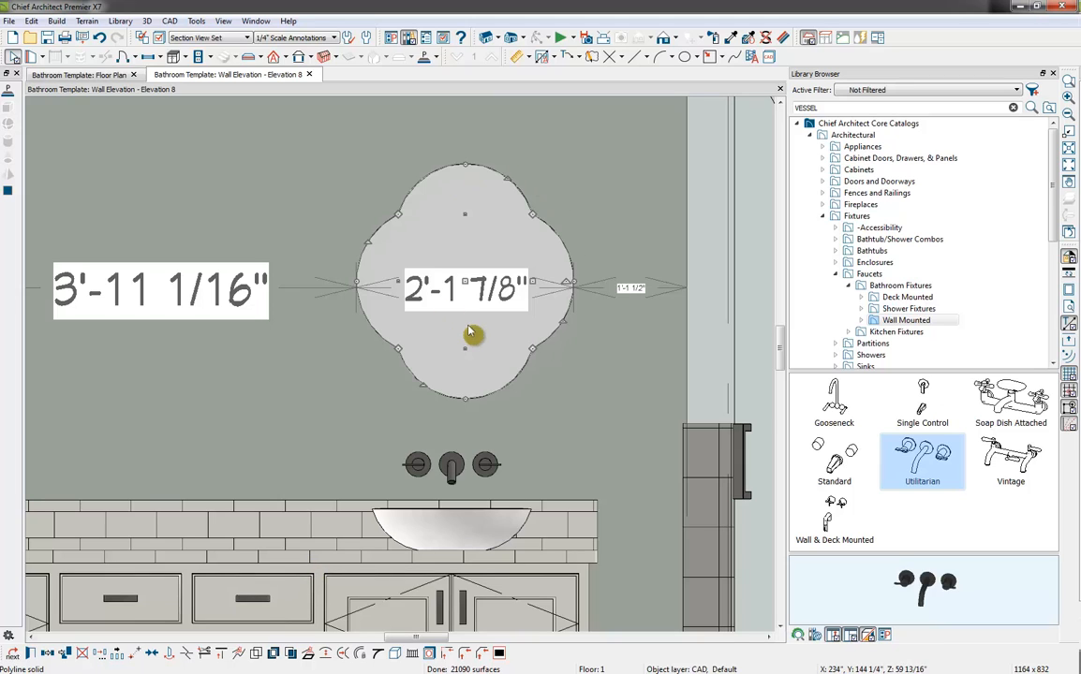
Create a plain polyline from the quatrefoil solid and convert it to a 3D Molding Polyline
click(309, 653)
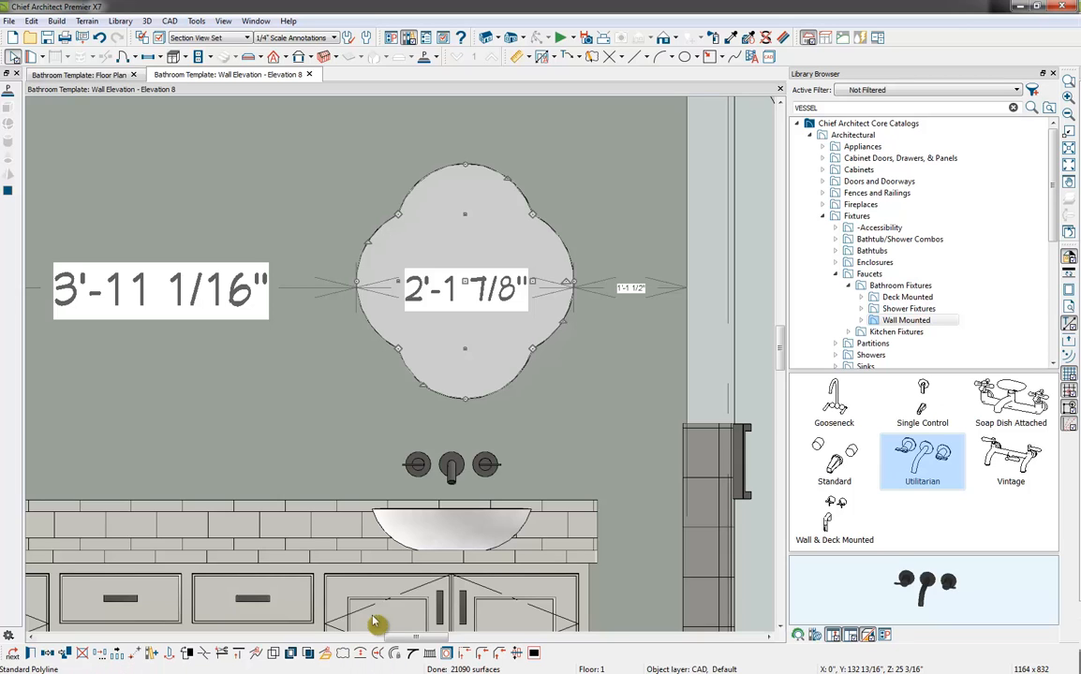
click(326, 655)
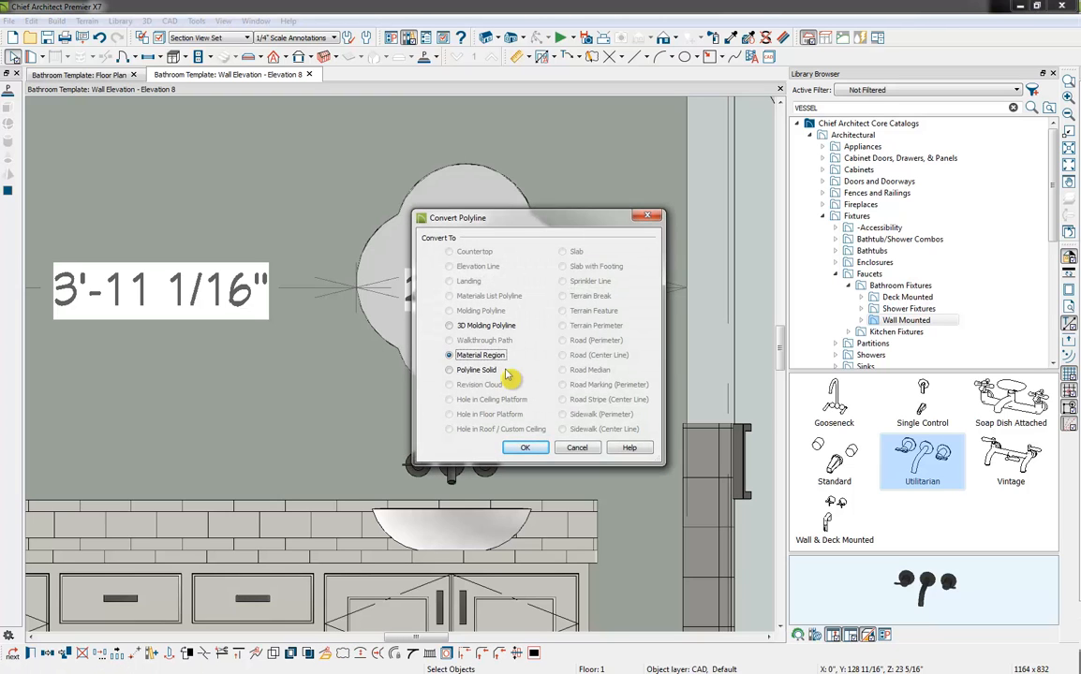
click(487, 327)
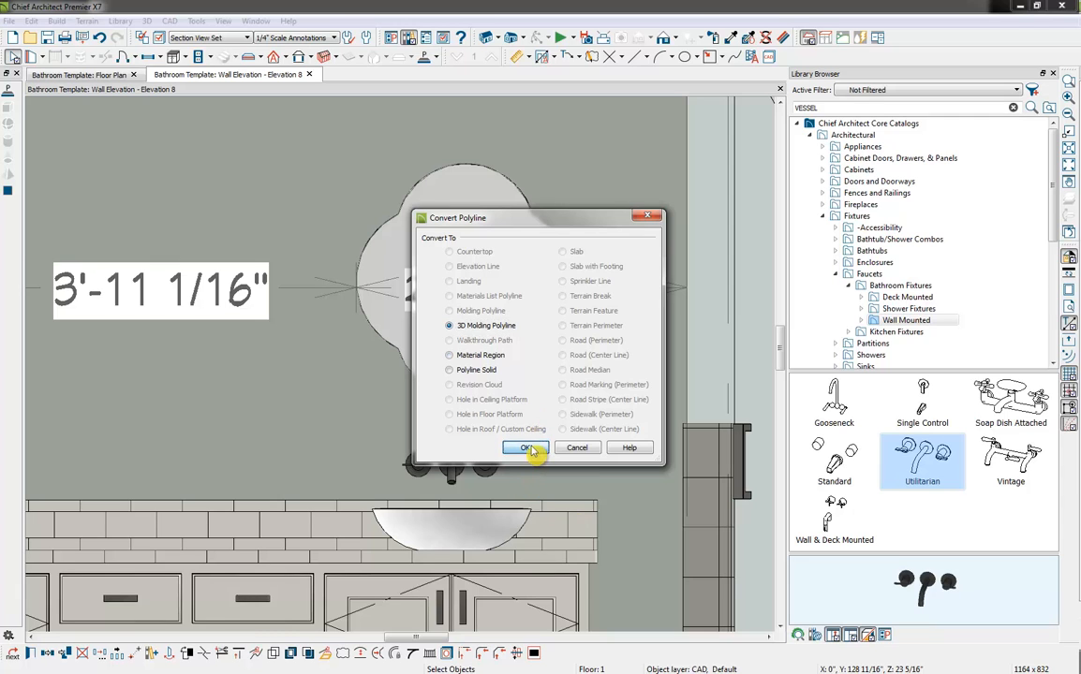
click(529, 449)
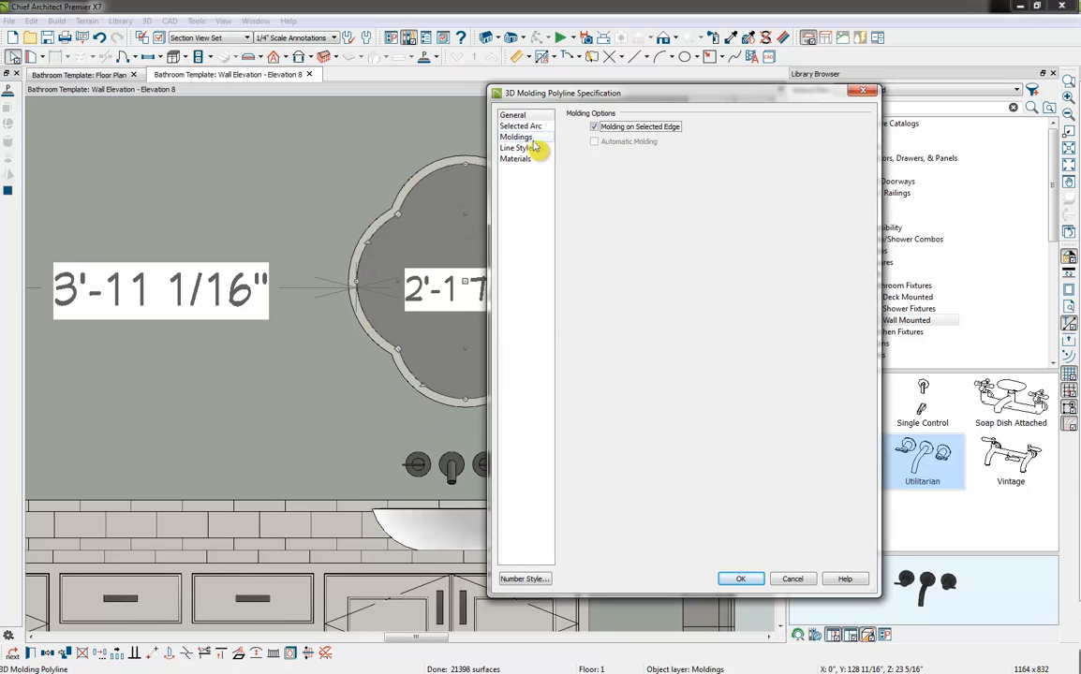
Replace the molding polyline's profile with the CA-40 edge molding from the Chief Architect Core Catalogs
click(525, 138)
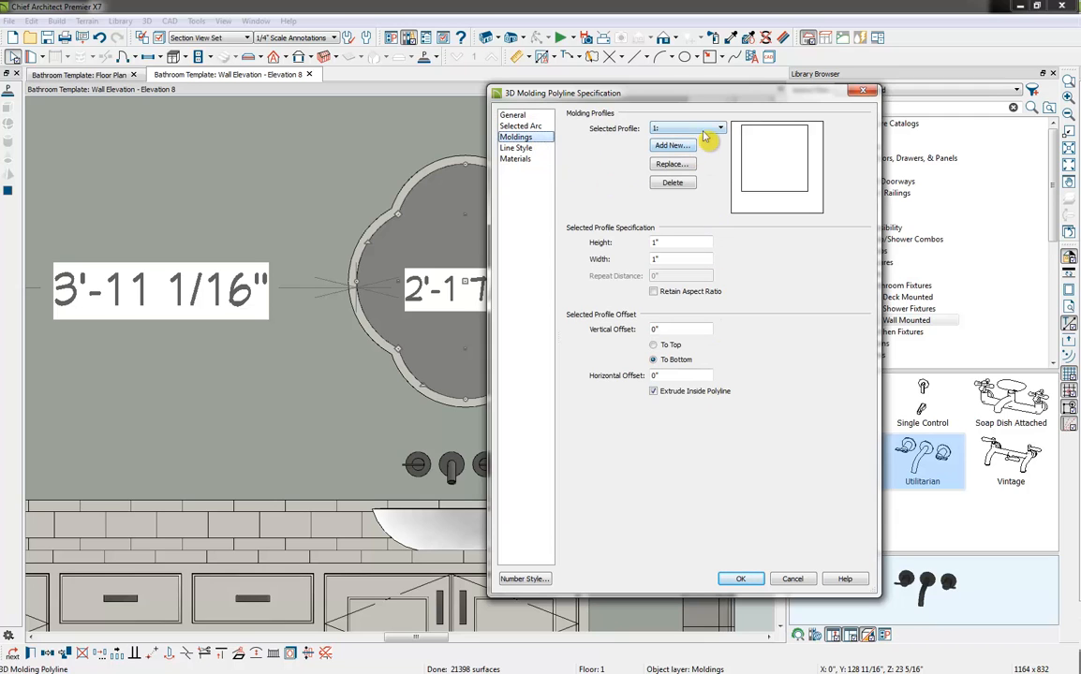
click(672, 146)
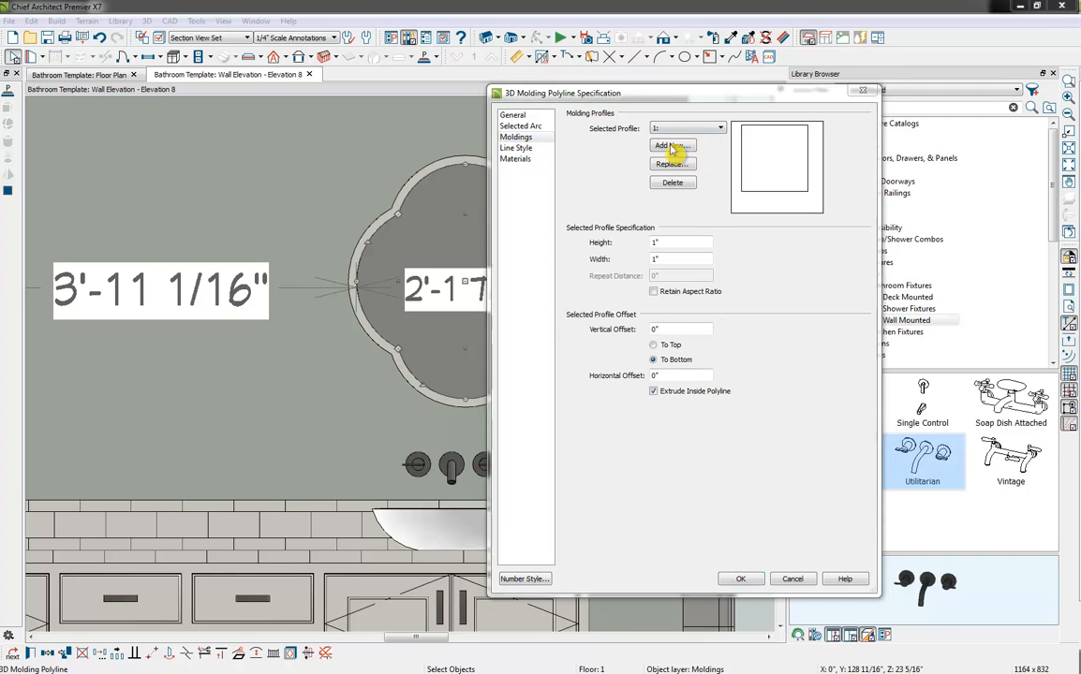
click(646, 200)
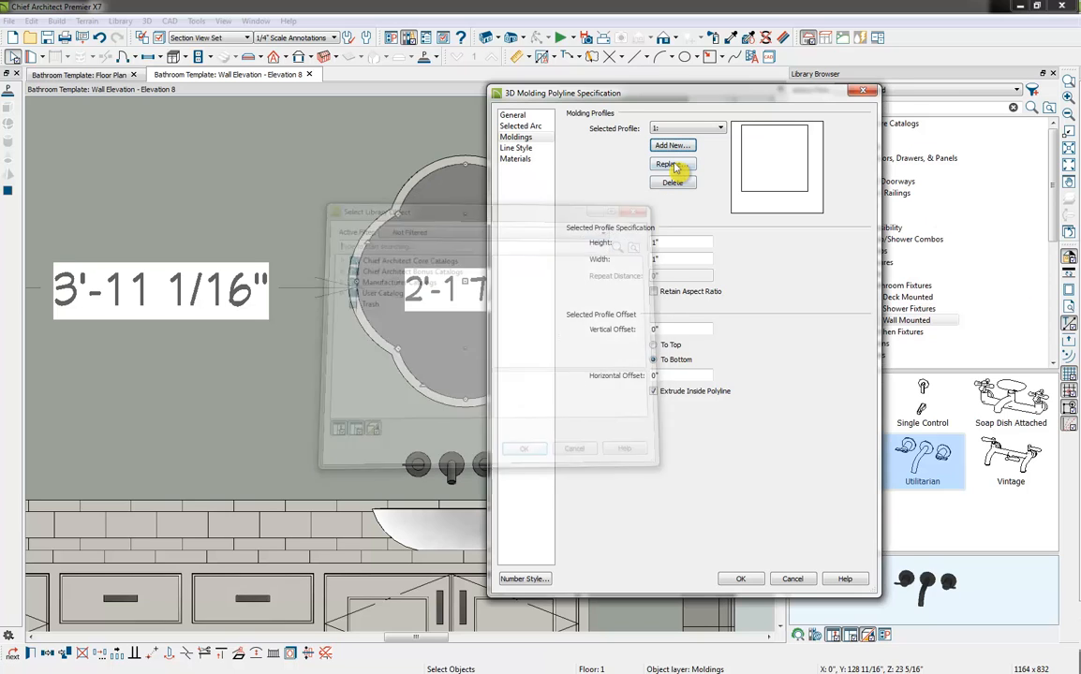
click(672, 164)
click(335, 256)
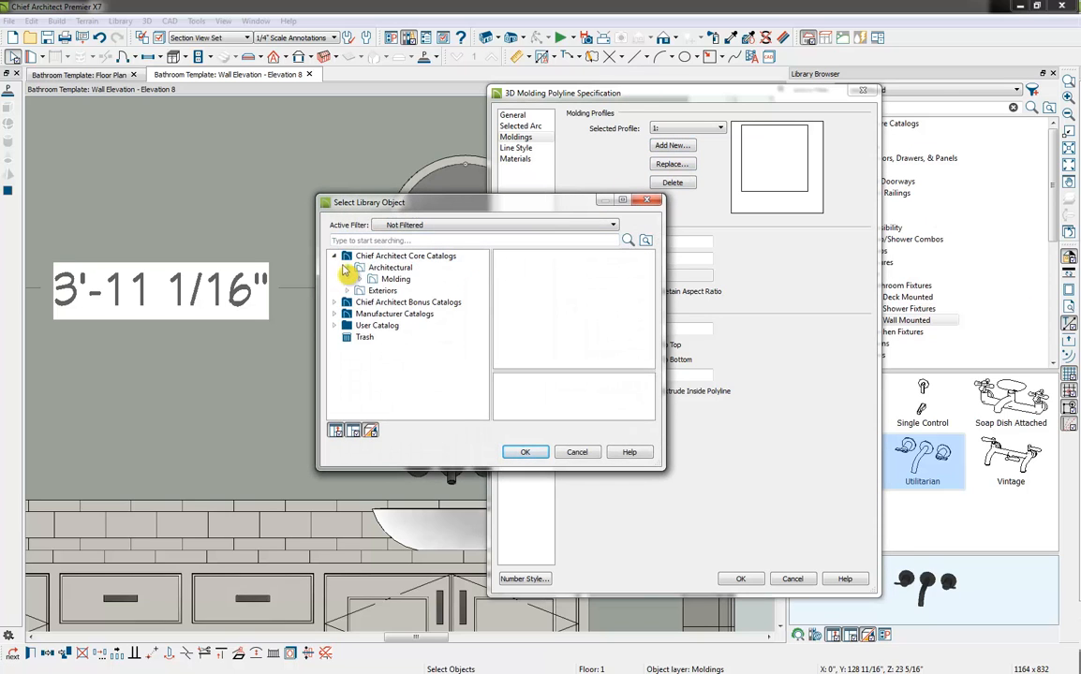
click(372, 280)
click(362, 280)
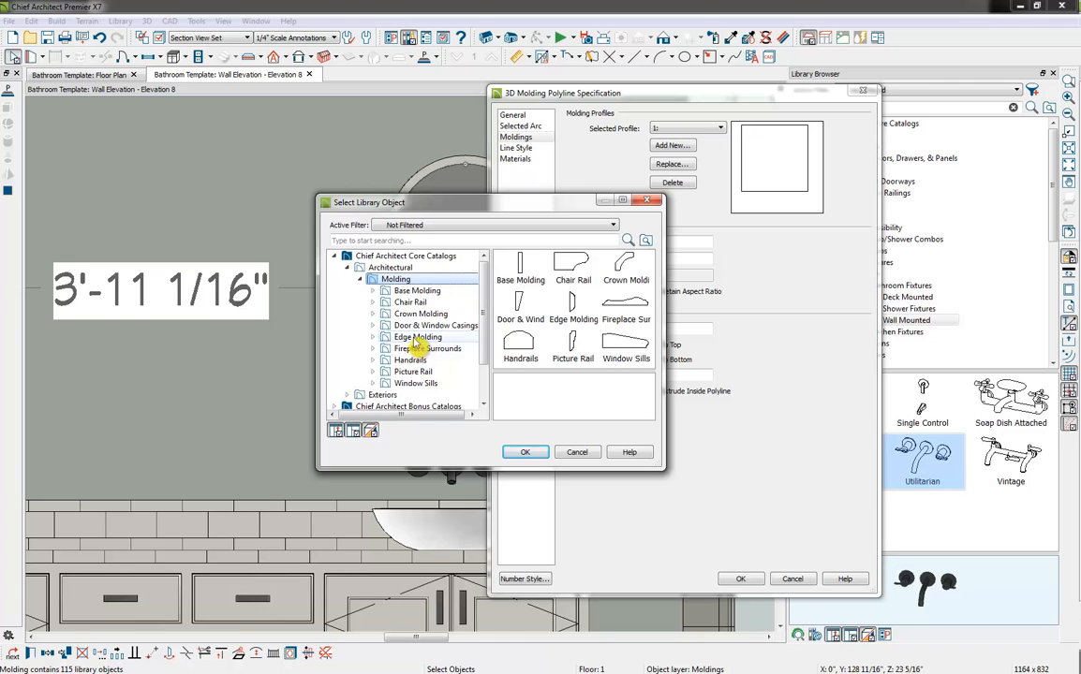
click(416, 338)
click(521, 347)
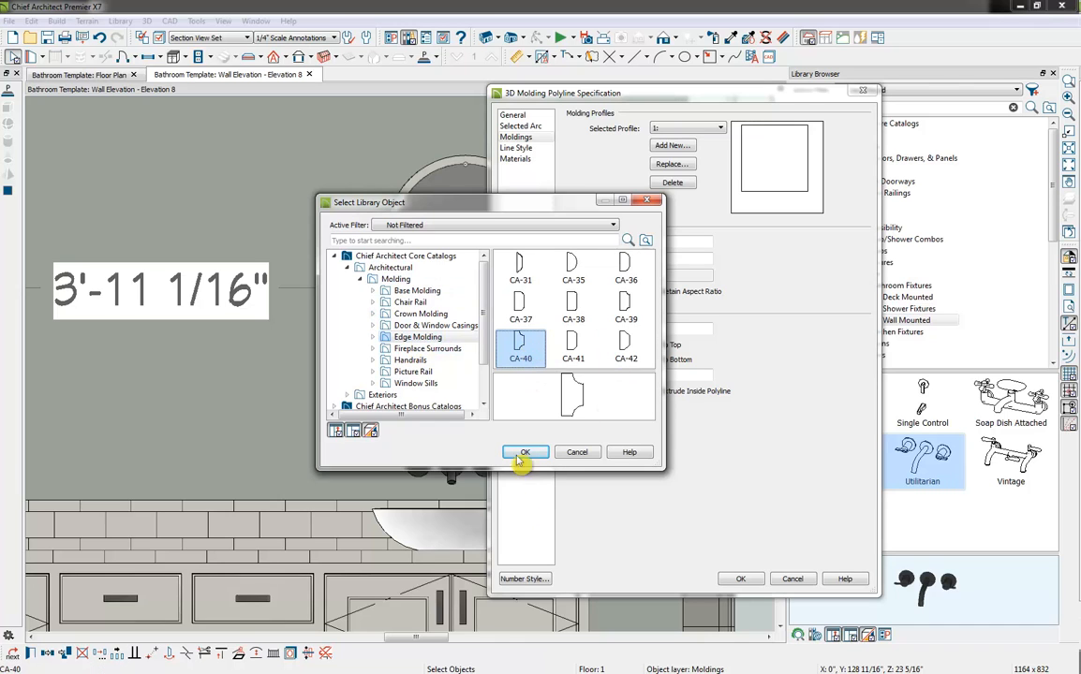
click(526, 453)
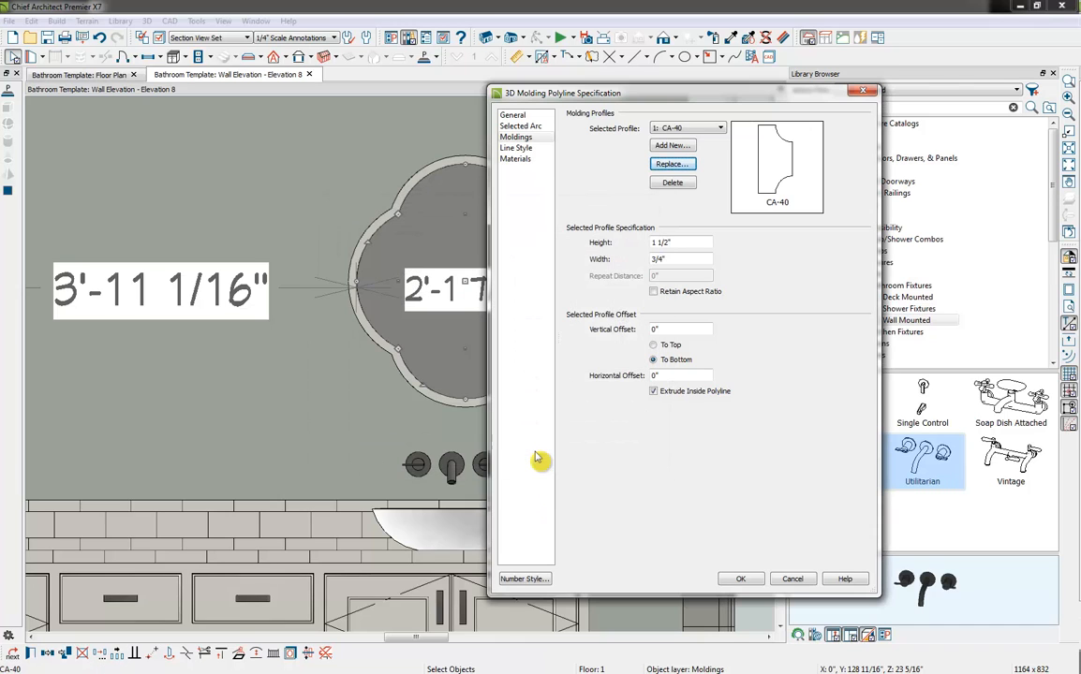
key(Return)
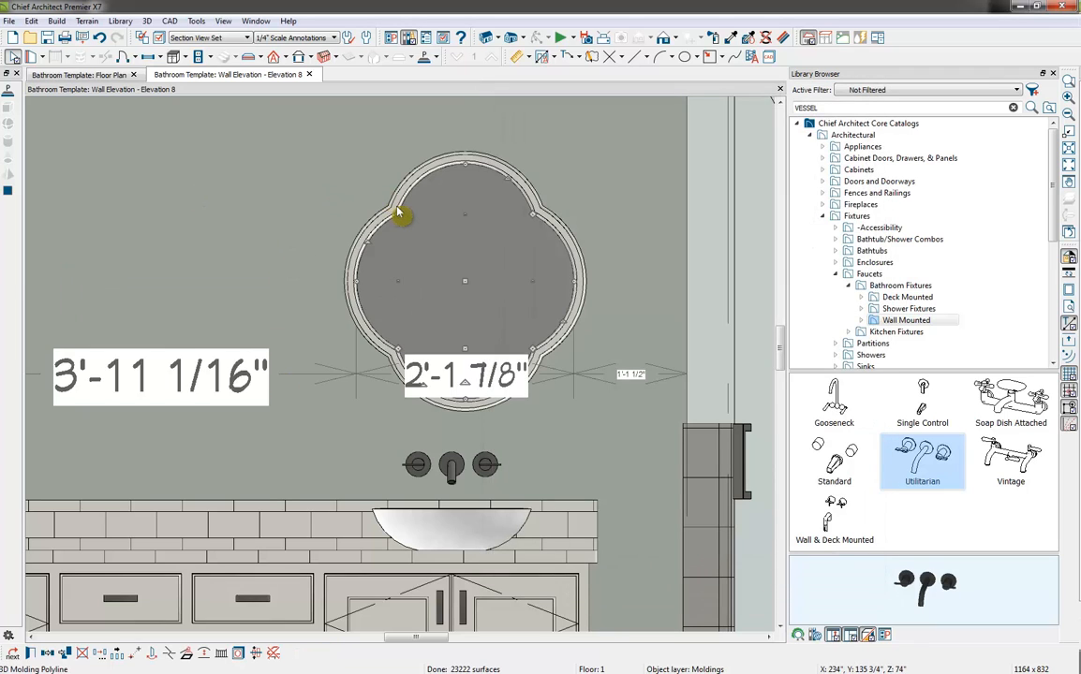
Select the quatrefoil solid together with its molding frame and combine them into an architectural block
click(425, 296)
click(425, 297)
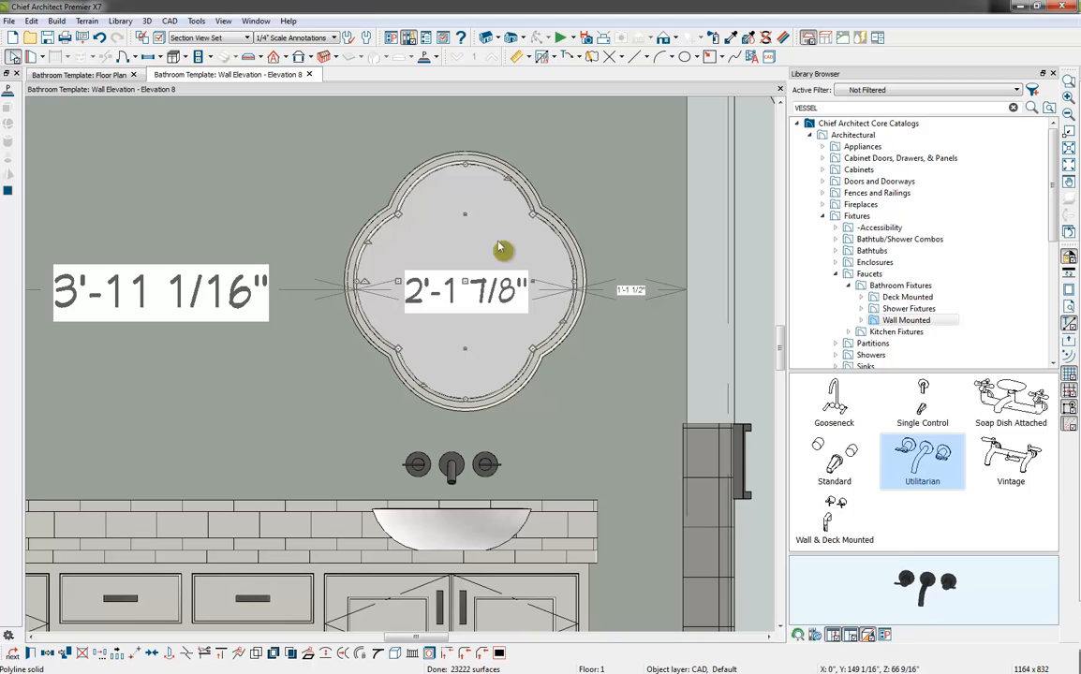
click(405, 202)
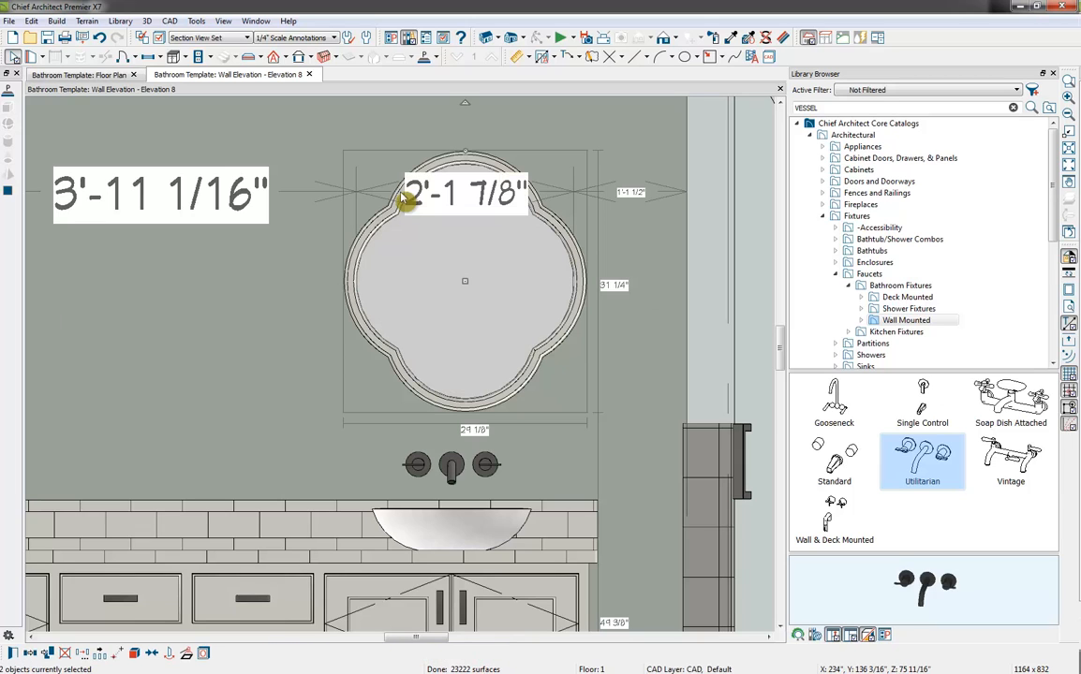
click(134, 654)
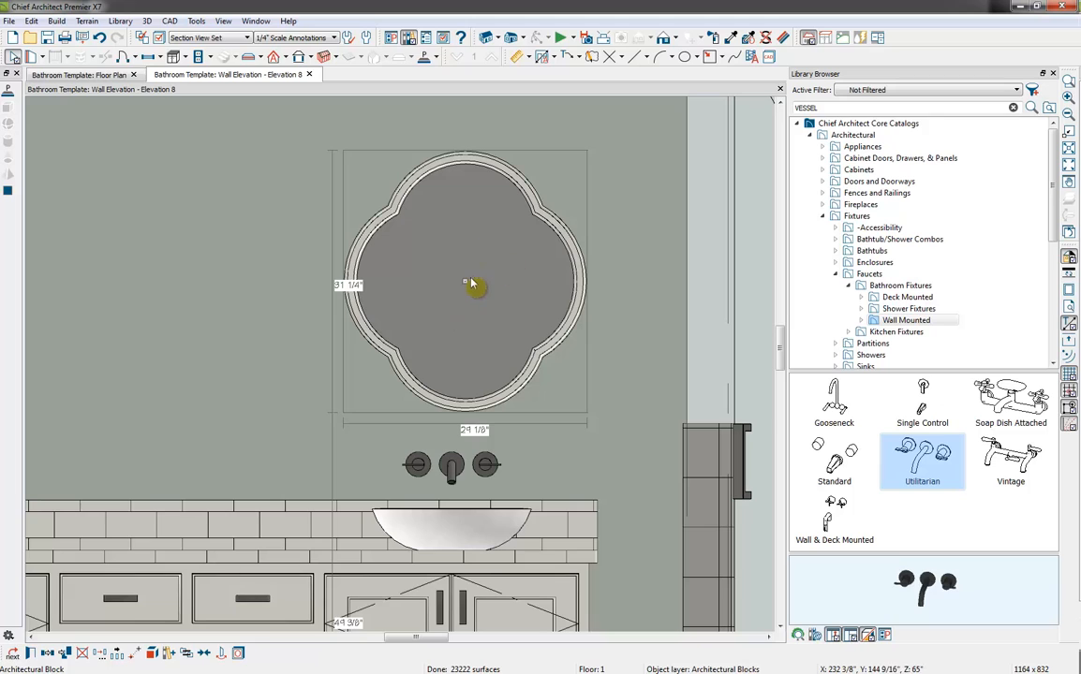
Shift the framed mirror block away from the shower and center it on the vessel sink below it
drag(463, 281, 455, 283)
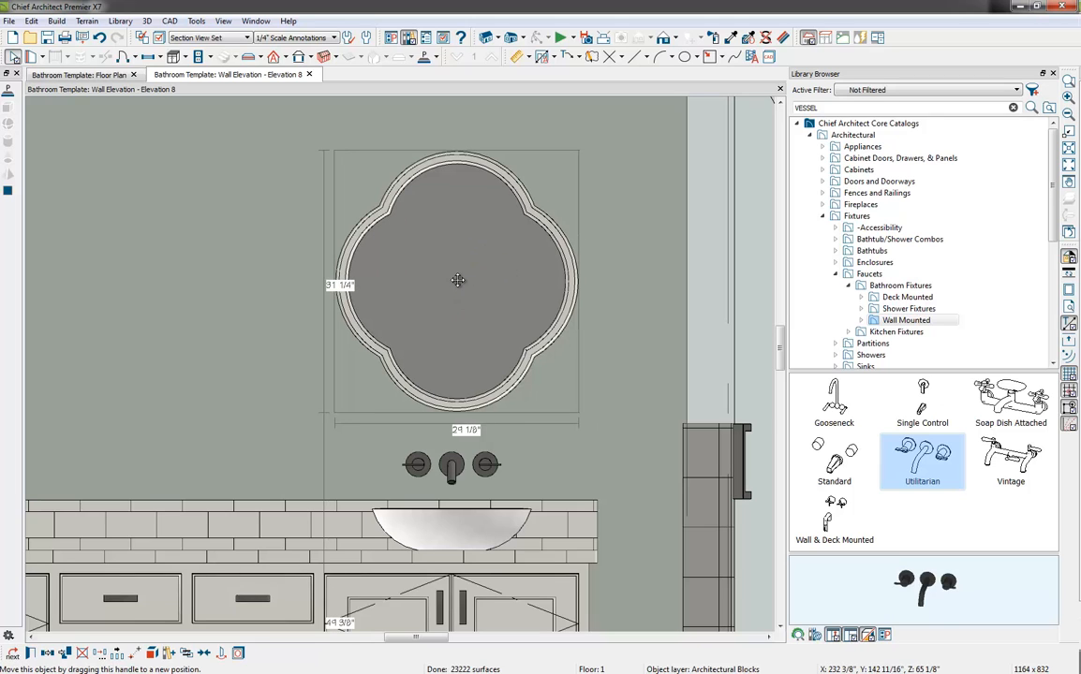
click(208, 655)
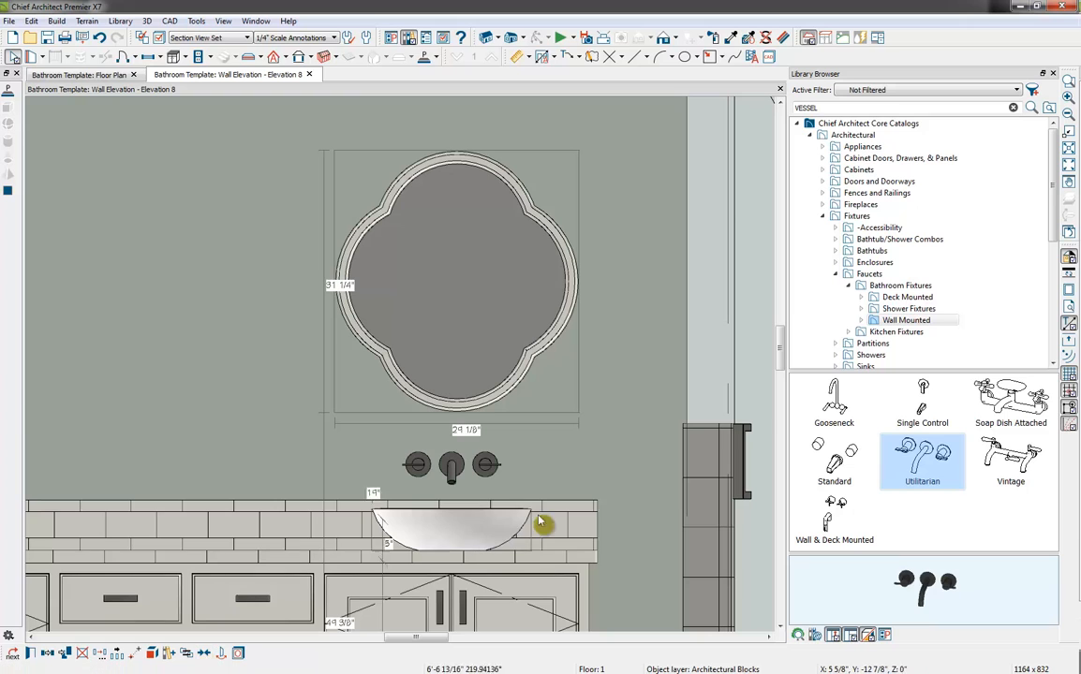
click(459, 557)
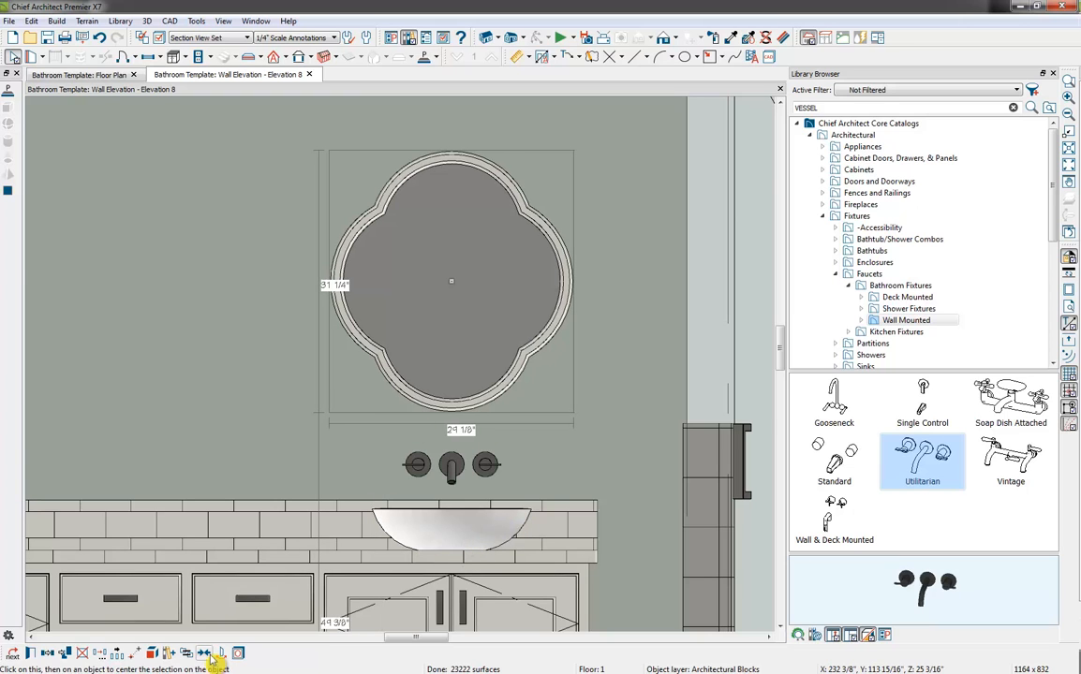
Copy the framed mirror block to the other sink by reflecting it about the vanity's middle
scroll(301, 513, down, 3)
middle_drag(291, 523, 435, 411)
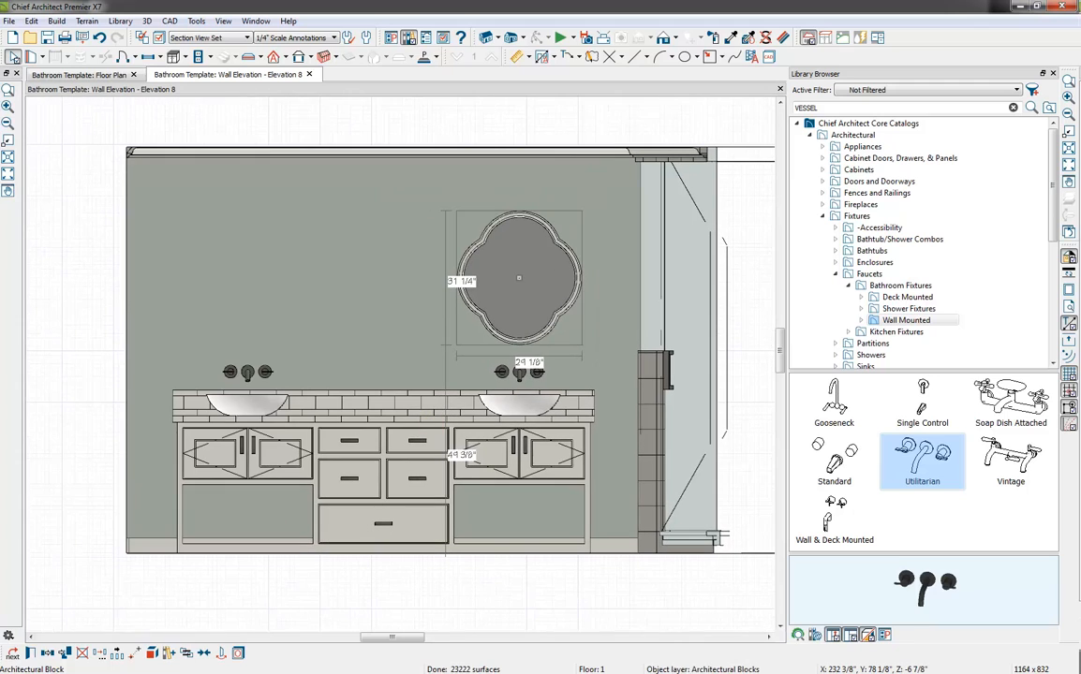
click(49, 653)
click(382, 480)
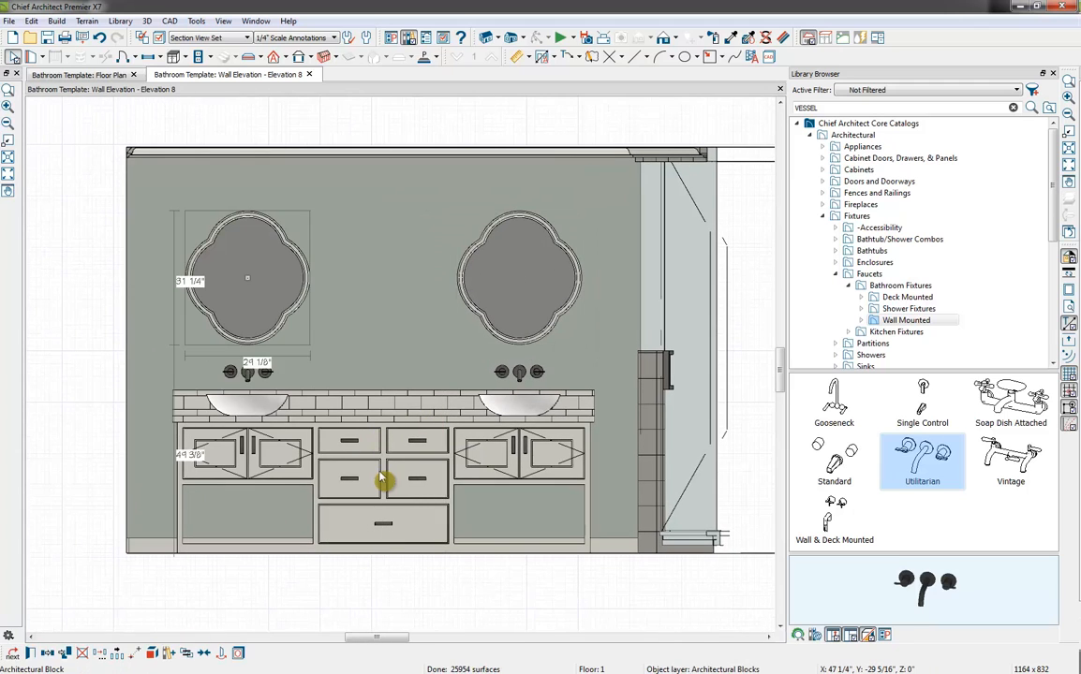
Add the framed mirror block over the far sink to the library's User Catalog and close the Library Browser
click(303, 305)
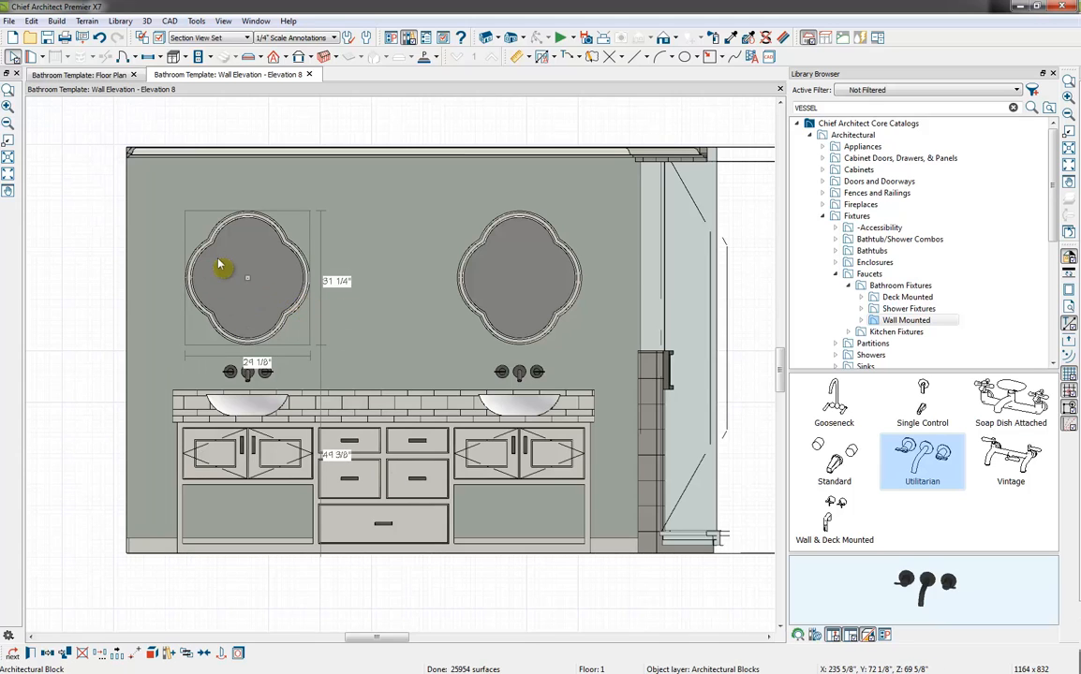
click(169, 654)
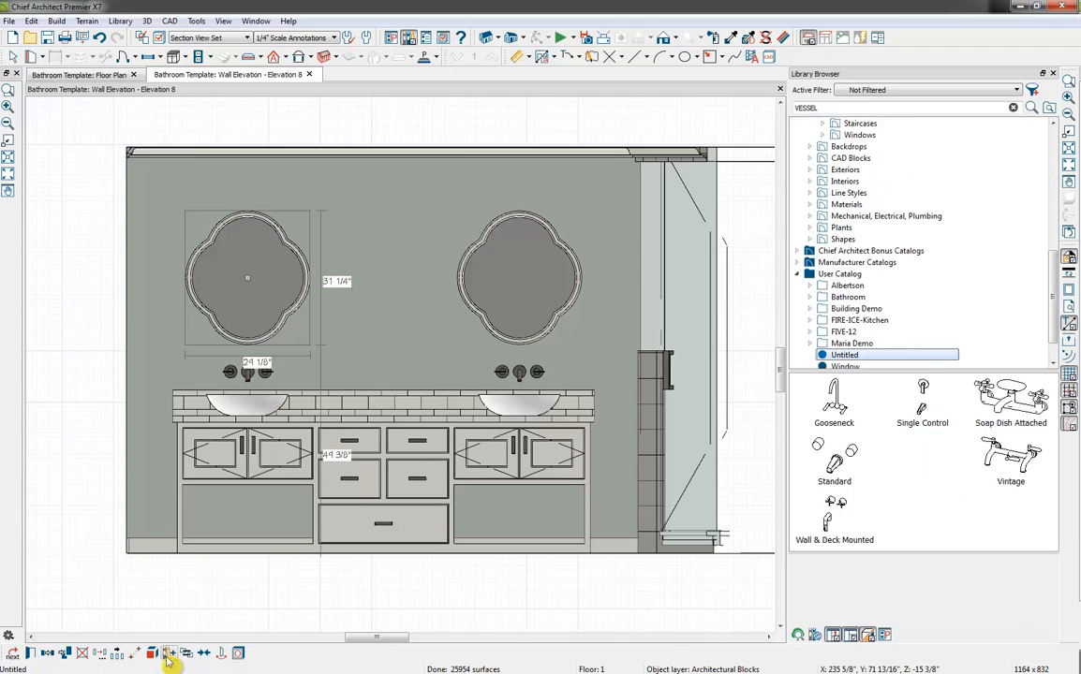
drag(938, 583, 841, 577)
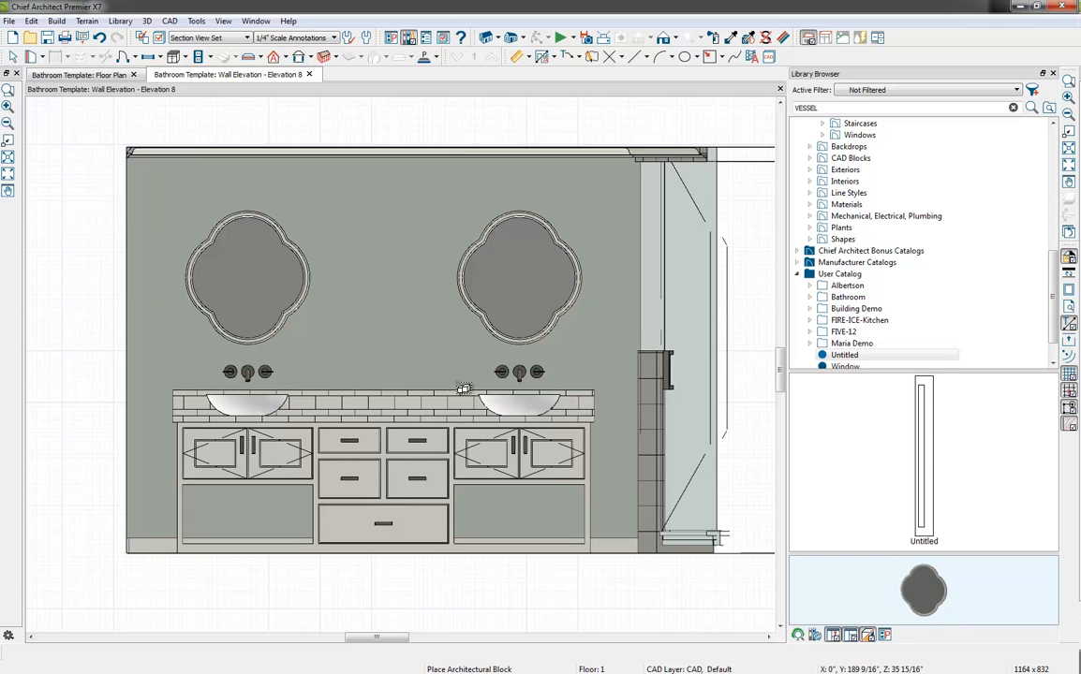
click(1052, 74)
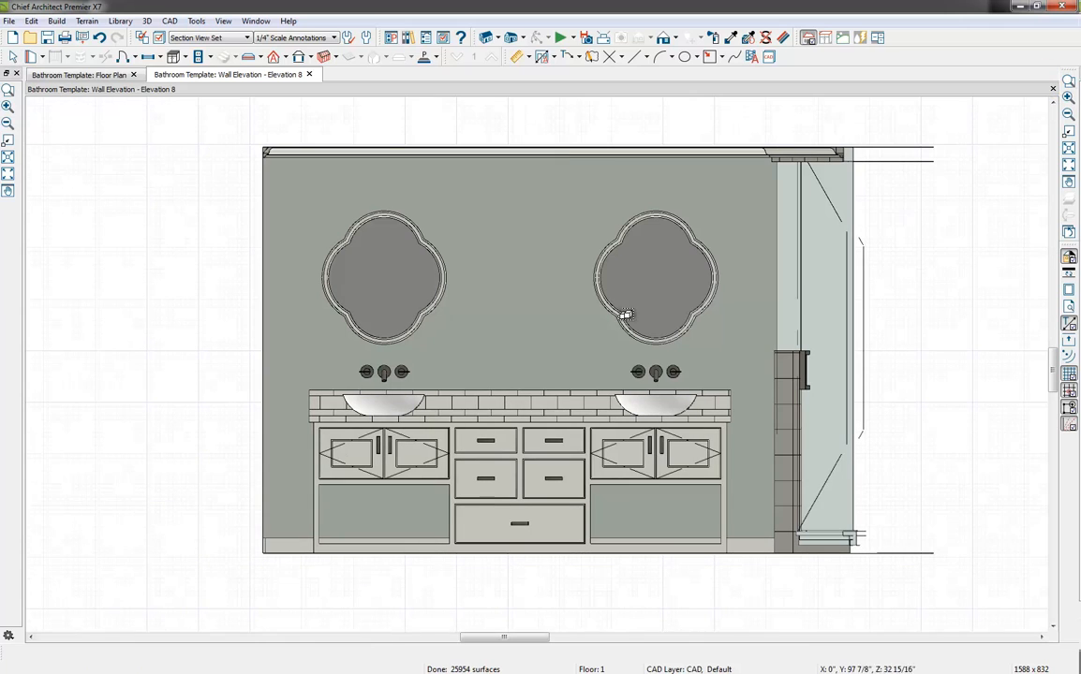
Close the vanity elevation and create a full camera view from the vanity looking toward the window and glazed double doors
click(309, 74)
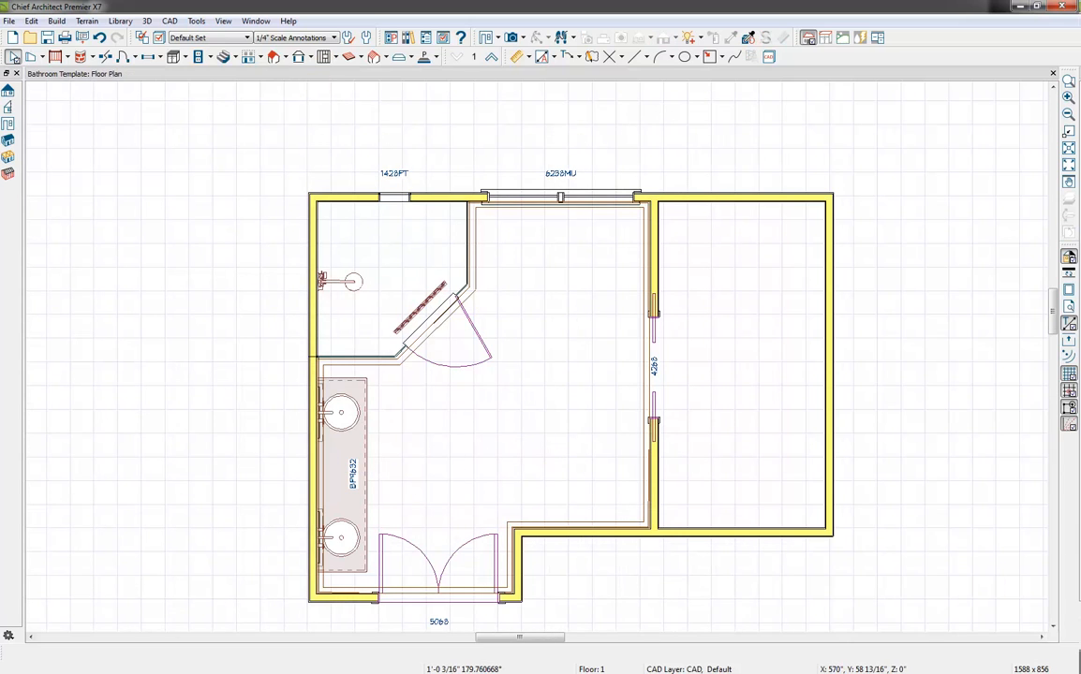
click(512, 39)
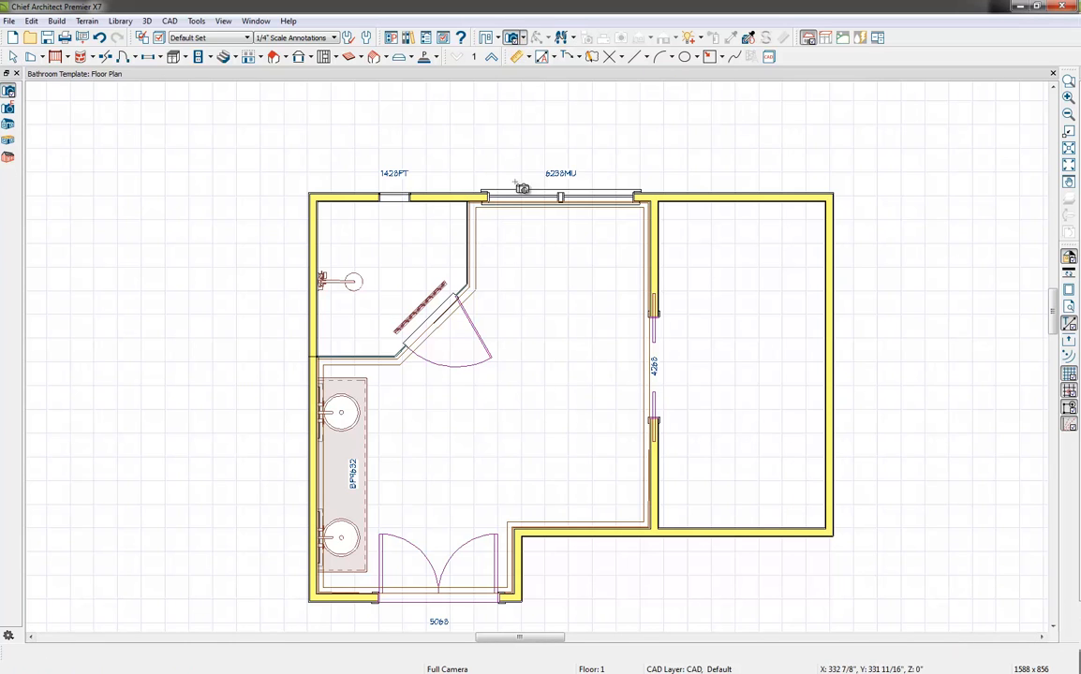
drag(340, 563, 364, 563)
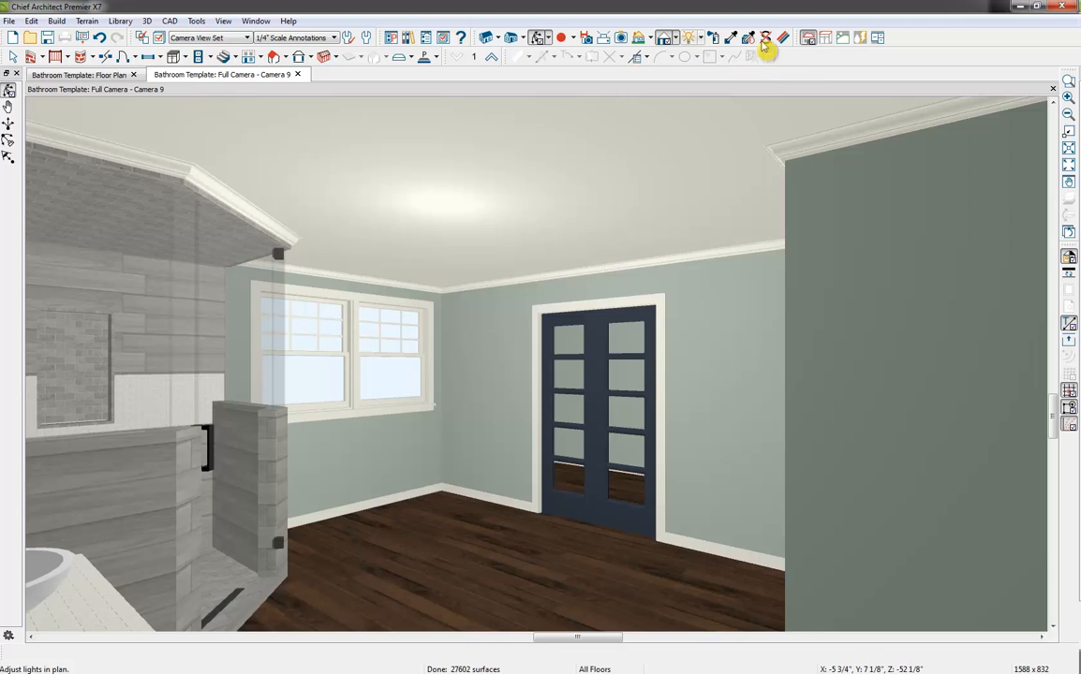
Sample the Color - Bone material from the door casing and paint the slate-colored double doors with it
click(730, 40)
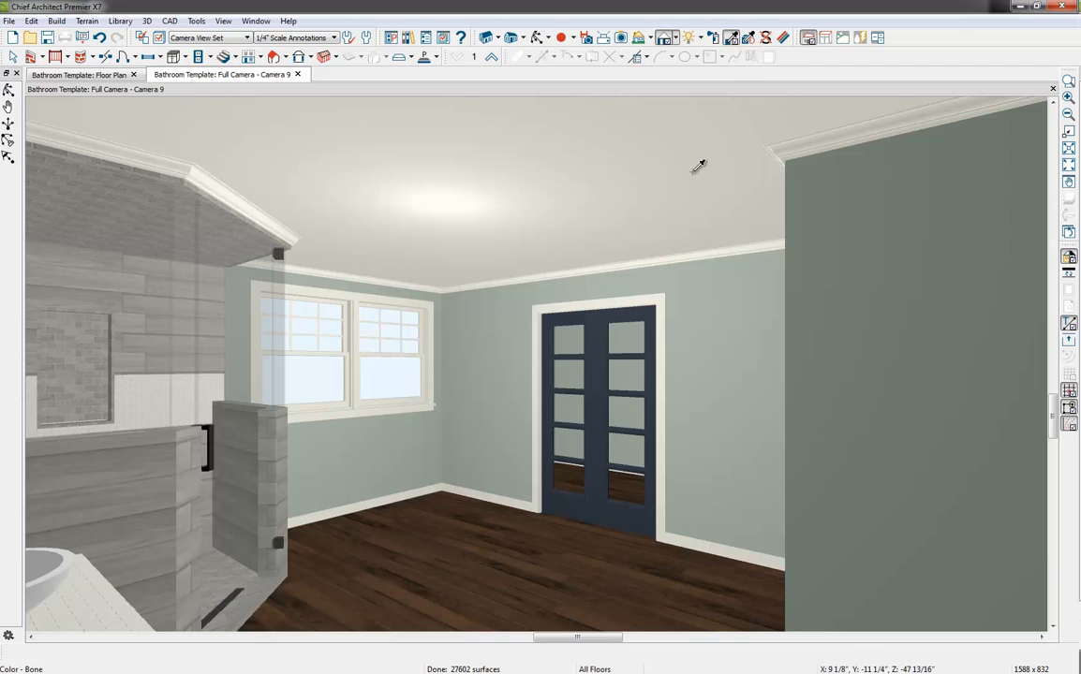
click(668, 398)
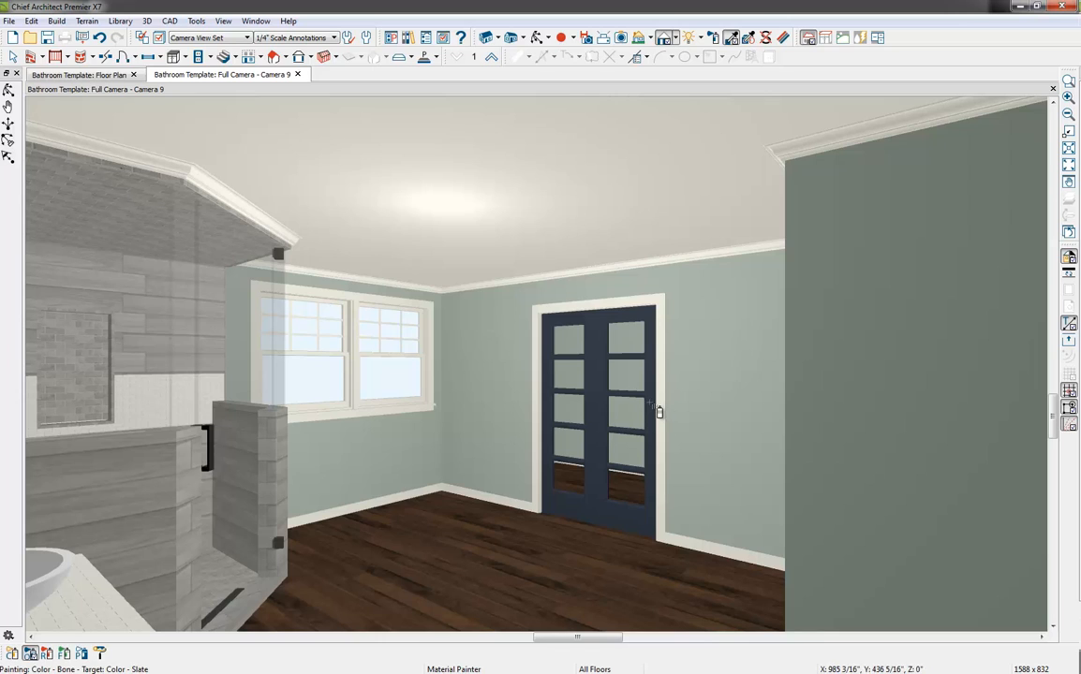
click(654, 410)
key(space)
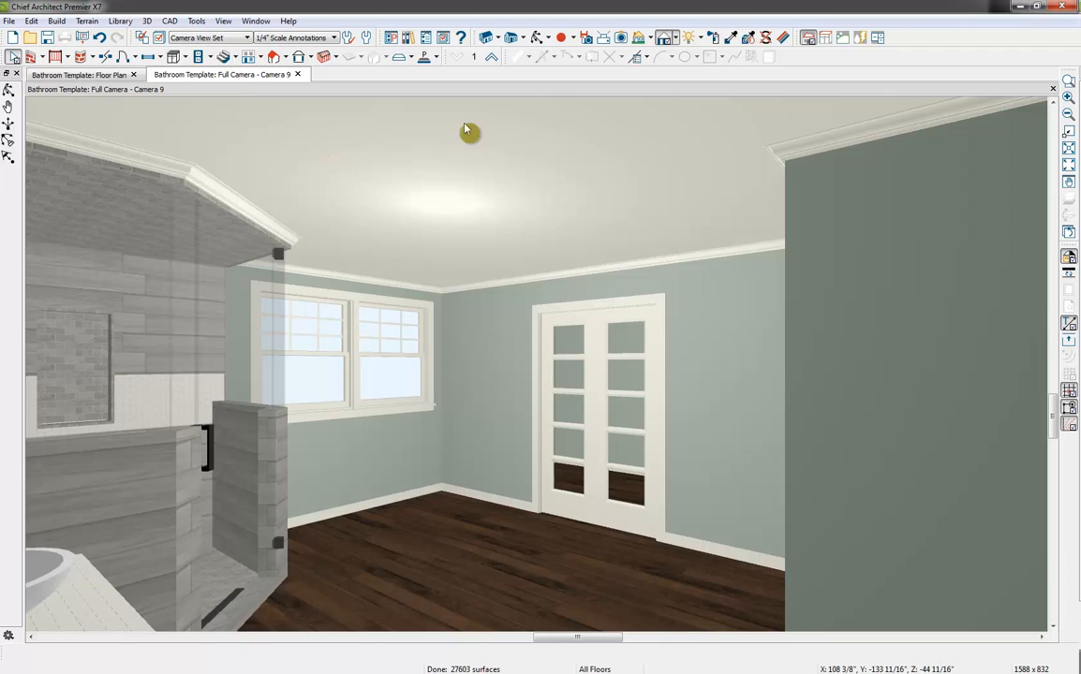
Show the floor plan and the full camera view side by side, with the whole bathroom plan in sight
click(175, 57)
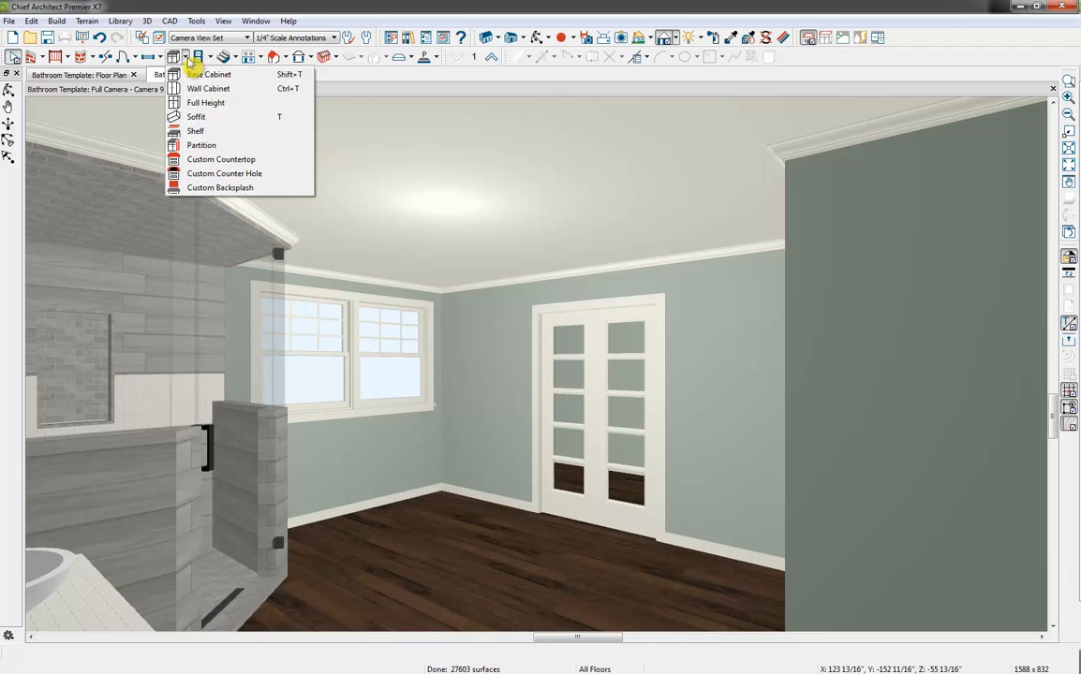
click(232, 103)
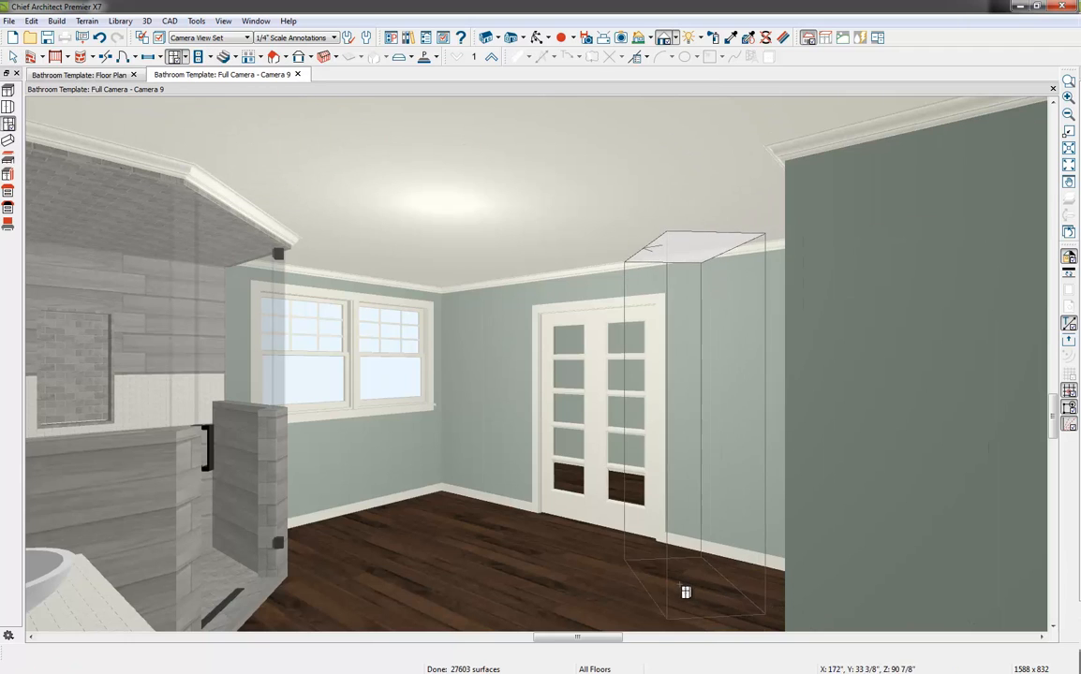
drag(224, 75, 566, 191)
scroll(290, 261, up, 2)
middle_drag(290, 261, 300, 333)
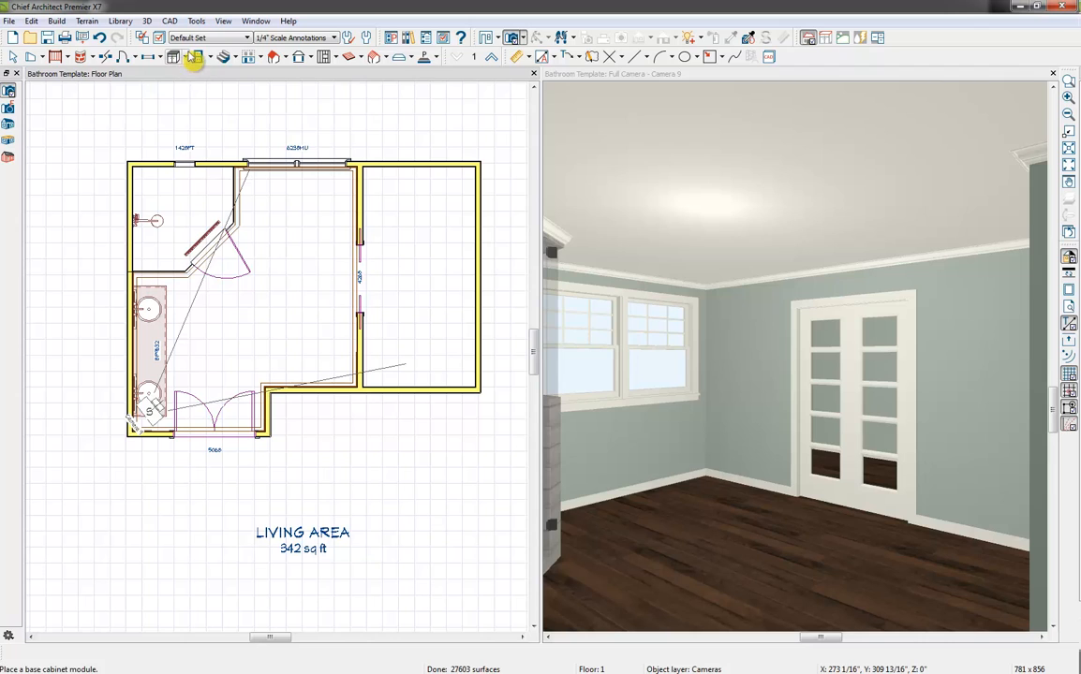
Place a full-height cabinet at the wall jog beside the 5068 double doors and rotate it to face the vanity
click(185, 57)
click(225, 103)
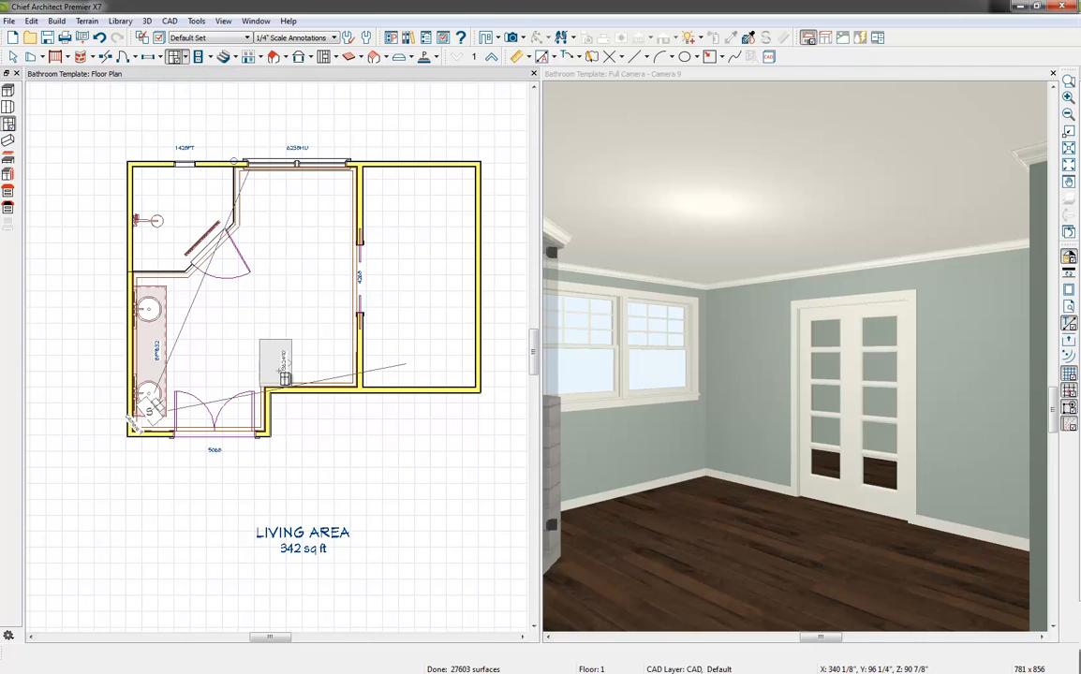
click(279, 372)
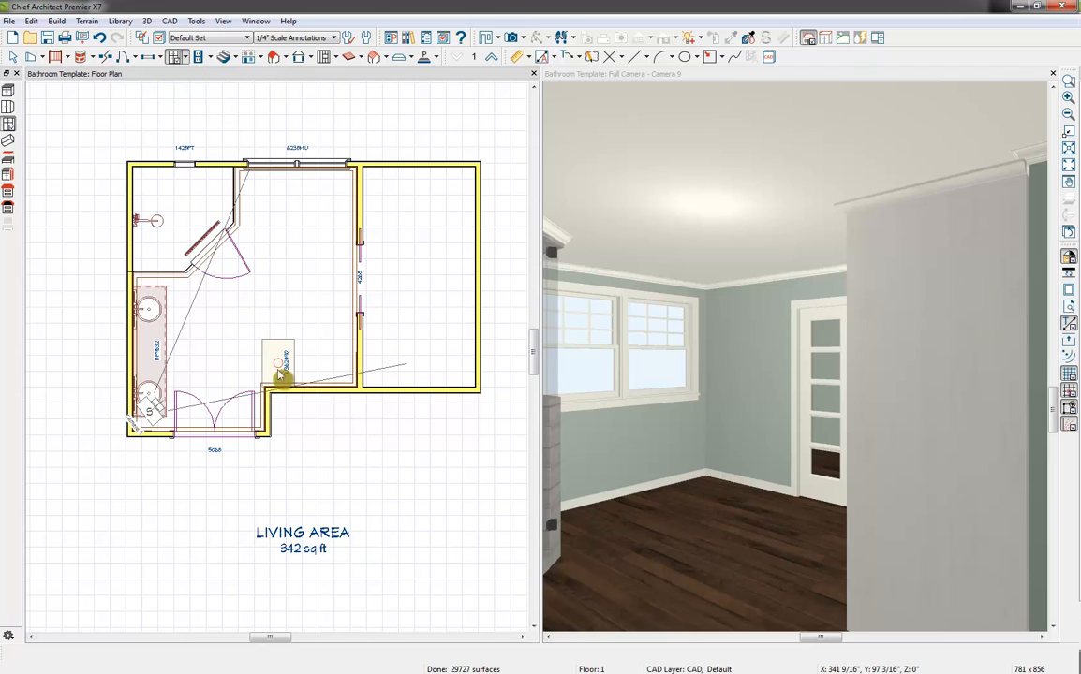
click(278, 360)
drag(292, 328, 269, 360)
scroll(269, 360, up, 3)
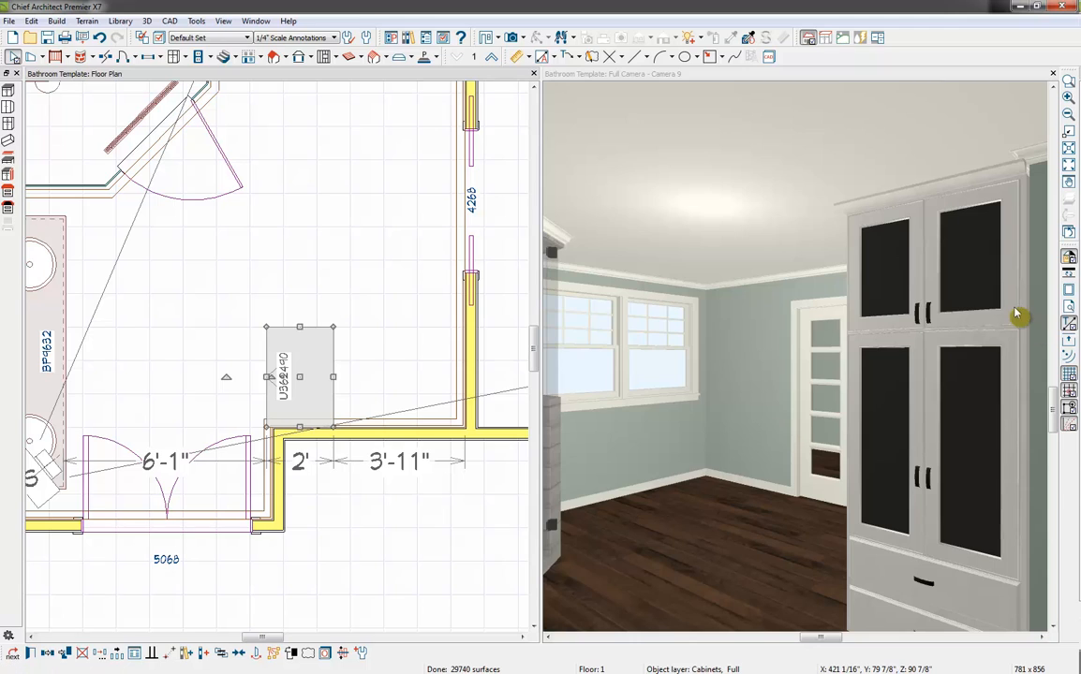
Stretch the full-height cabinet to 54" wide toward the glazed double doors in the camera view
click(681, 81)
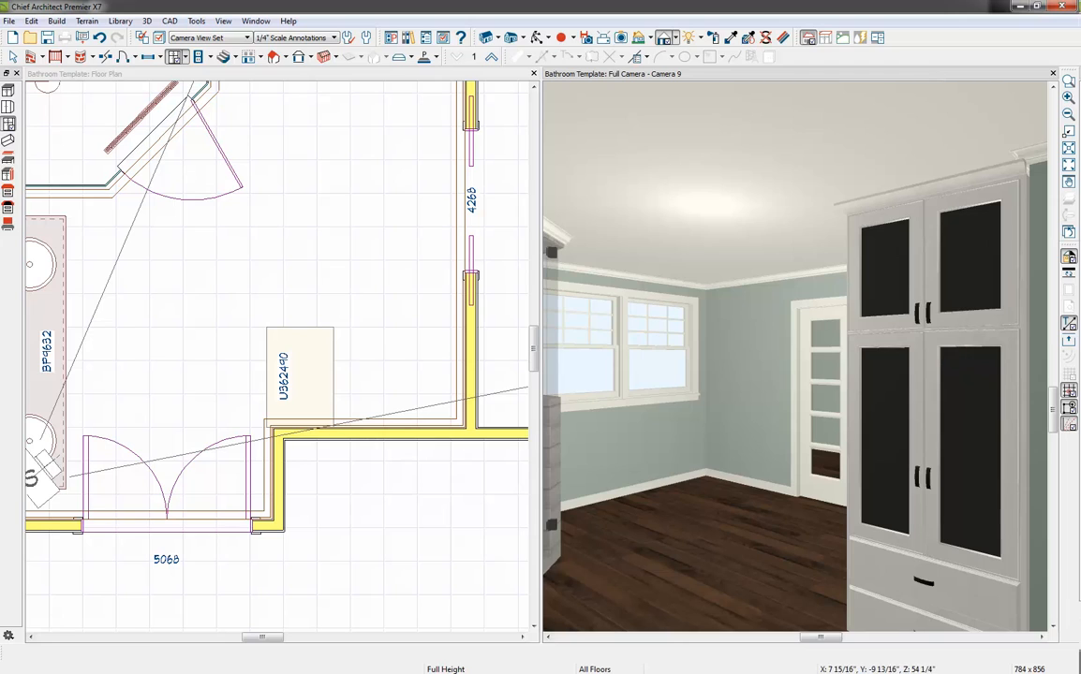
click(913, 583)
drag(859, 421, 783, 423)
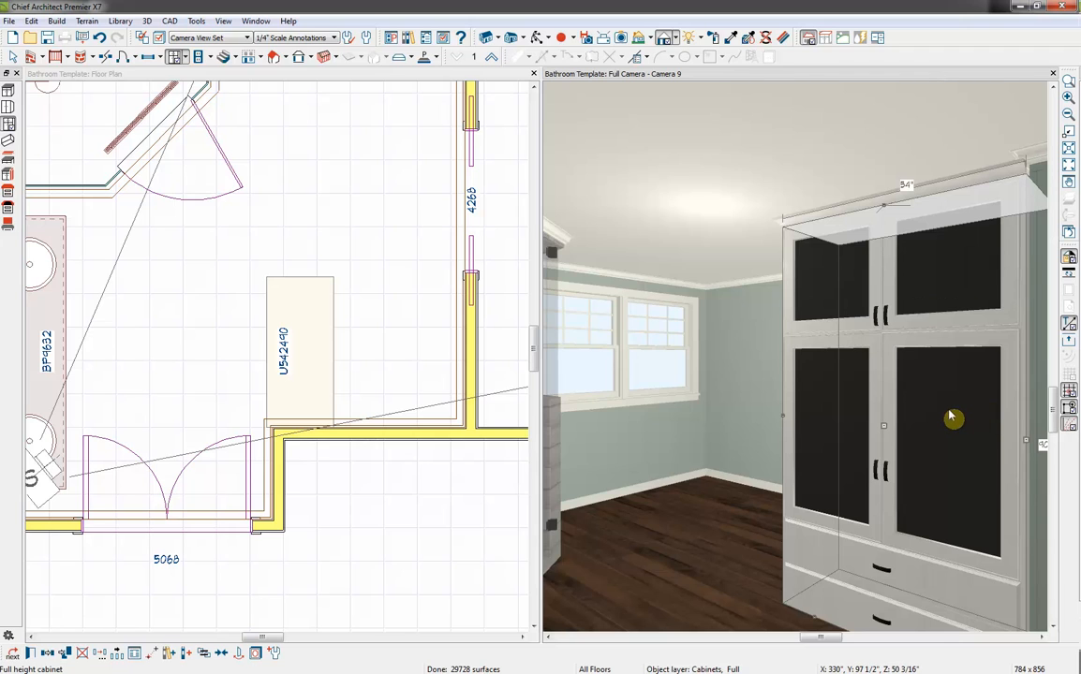
Open the full-height cabinet's specification and set its height to 94 1/2" and its depth to 18"
double_click(982, 452)
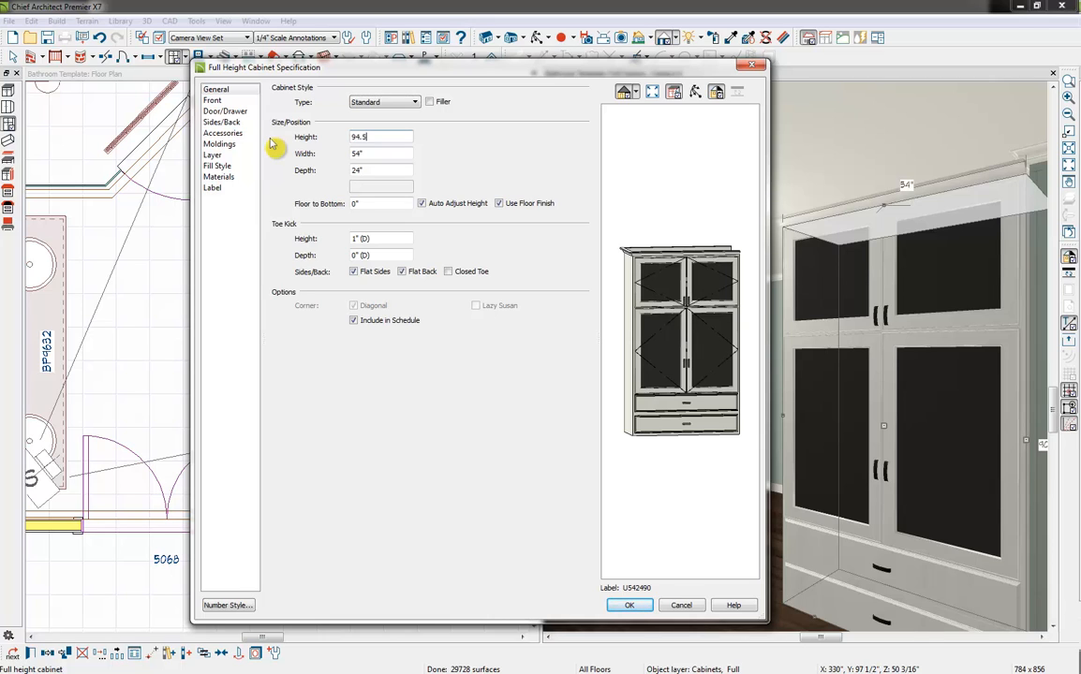
text(94.5)
key(Tab)
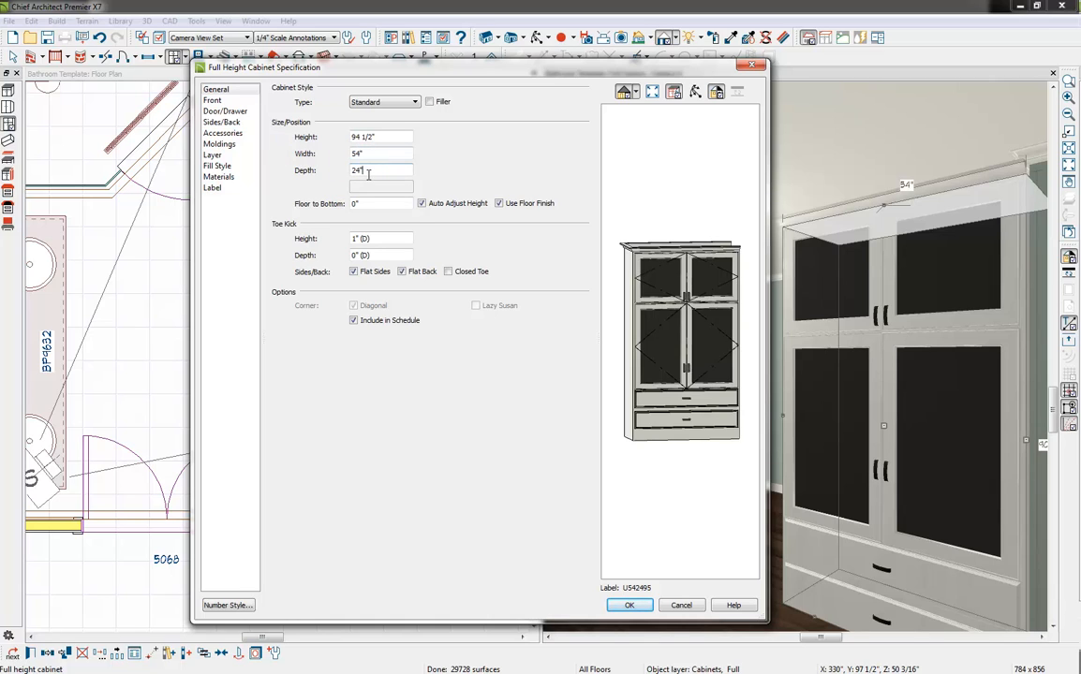
drag(375, 170, 276, 197)
text(18)
click(403, 153)
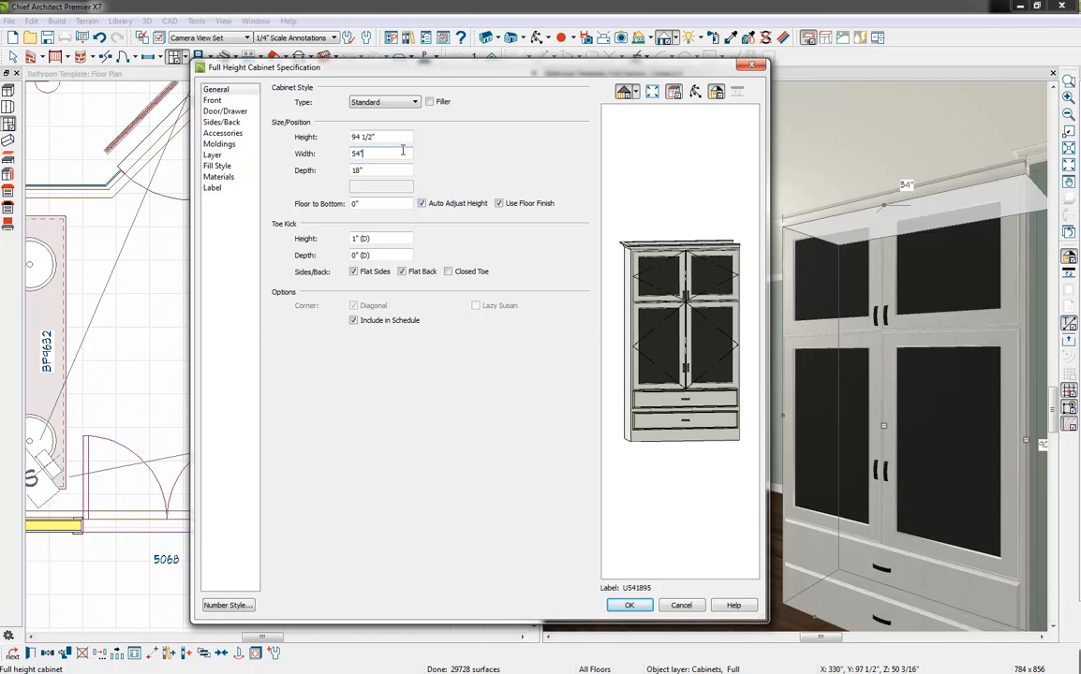
Delete the bottom drawer and the tall lower doors from the cabinet front, leaving the top doors above a single drawer
click(218, 101)
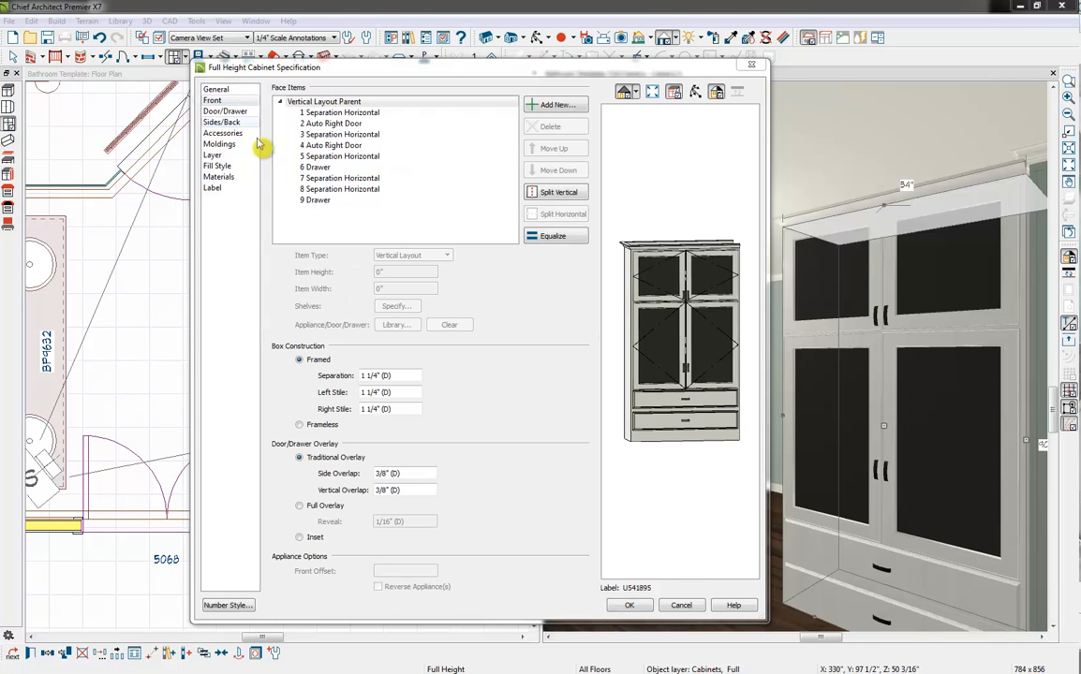
click(707, 430)
click(541, 127)
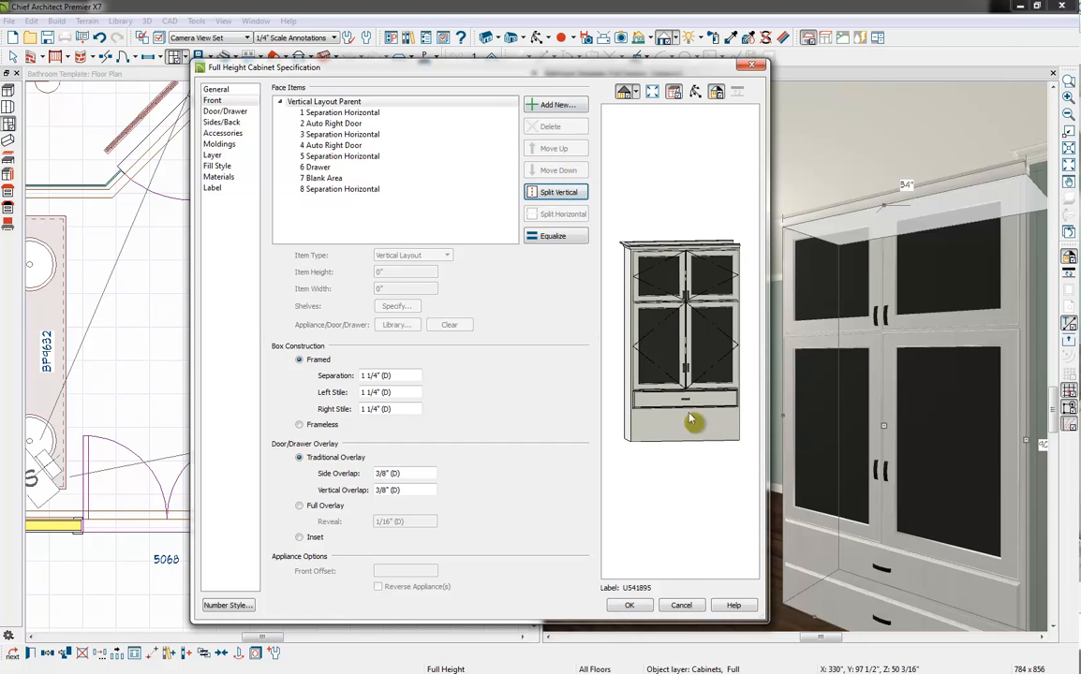
click(688, 429)
click(548, 126)
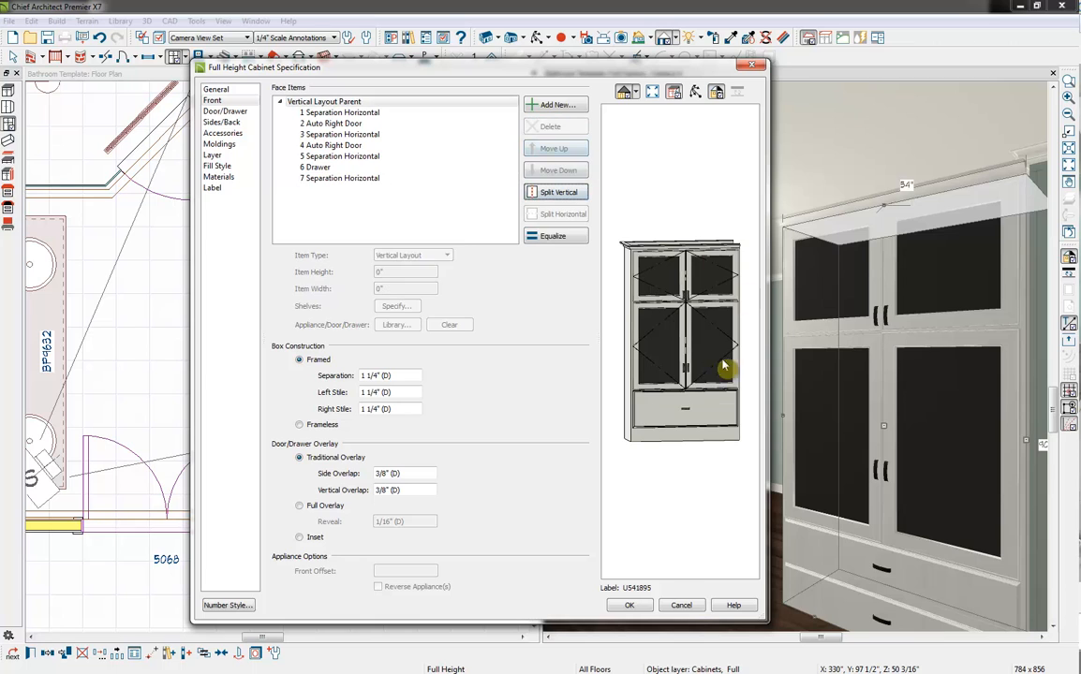
click(724, 367)
click(553, 129)
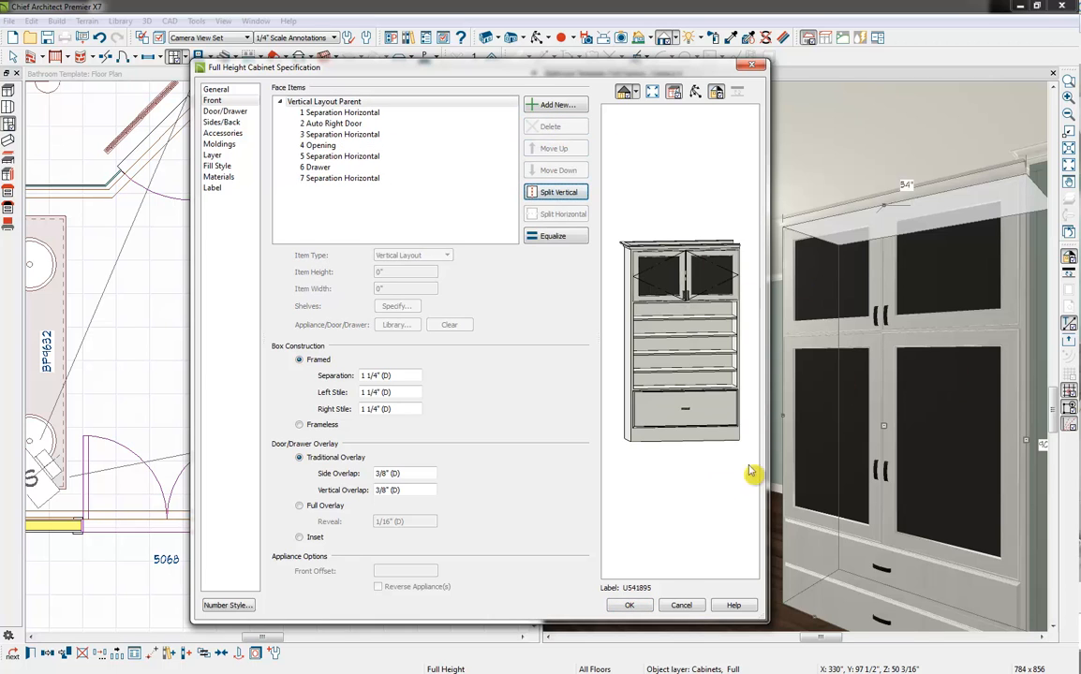
click(674, 328)
click(547, 129)
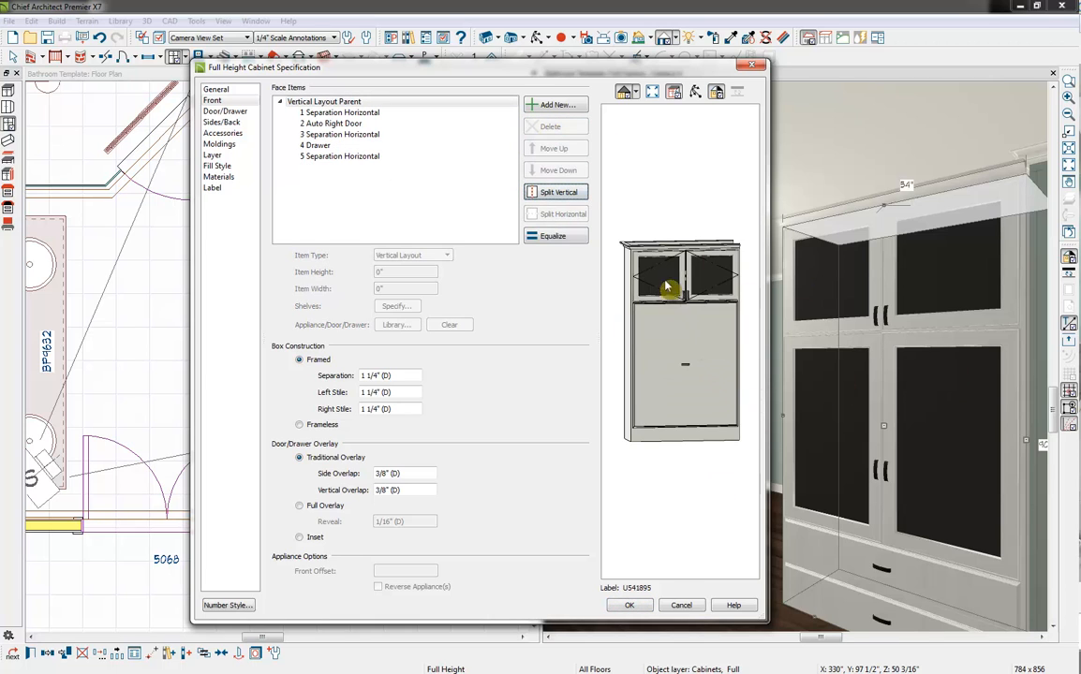
Set the upper doors' item height to 50"
click(712, 274)
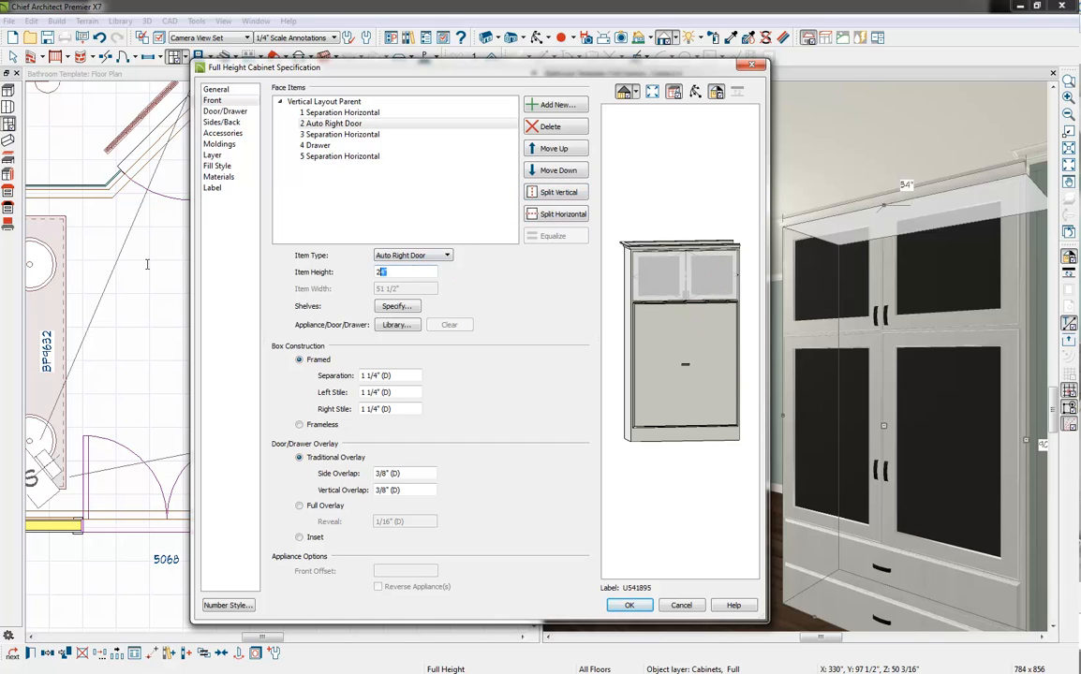
text(50)
click(711, 434)
click(711, 435)
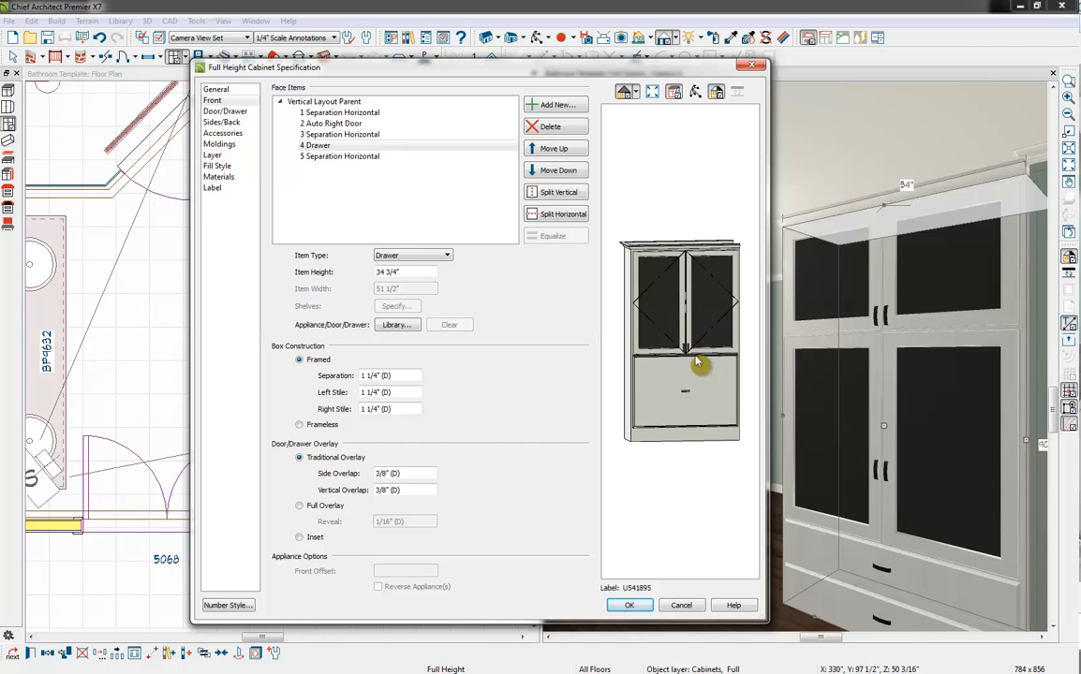
Thicken the horizontal separation below the upper doors so that the lower drawer is 33" high
click(643, 357)
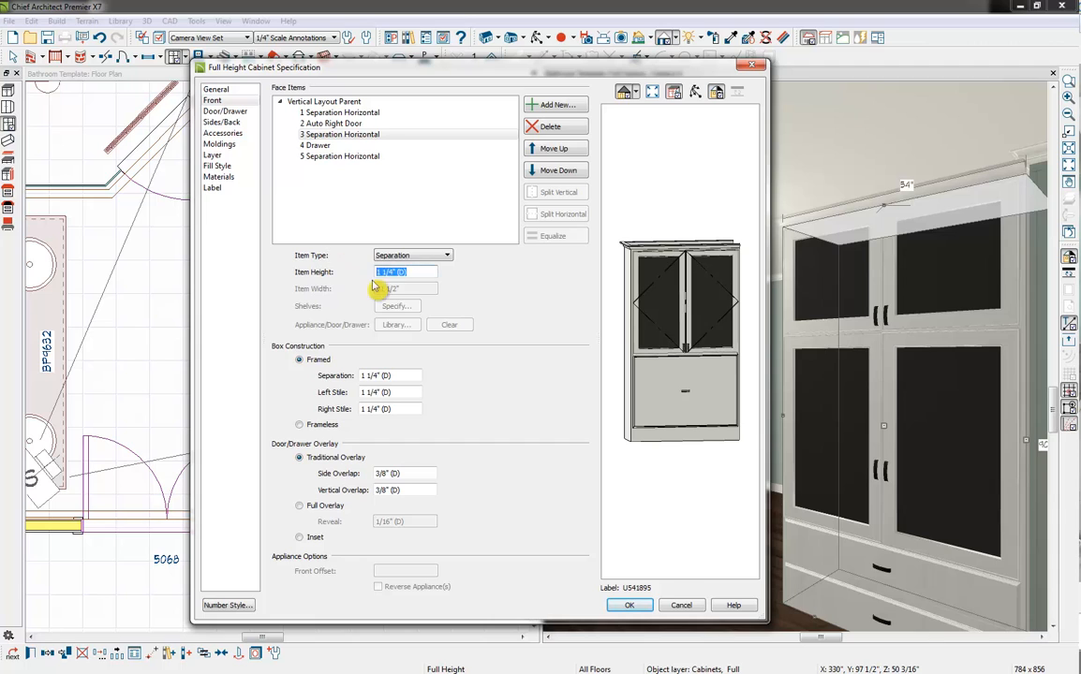
click(627, 323)
click(693, 386)
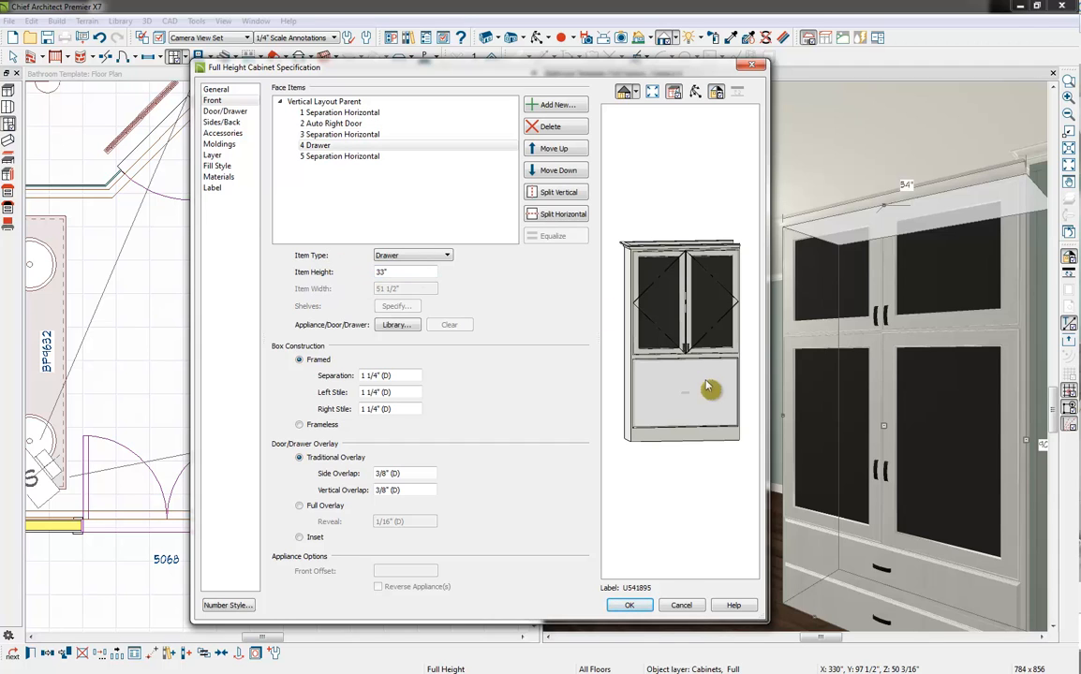
click(642, 312)
click(707, 492)
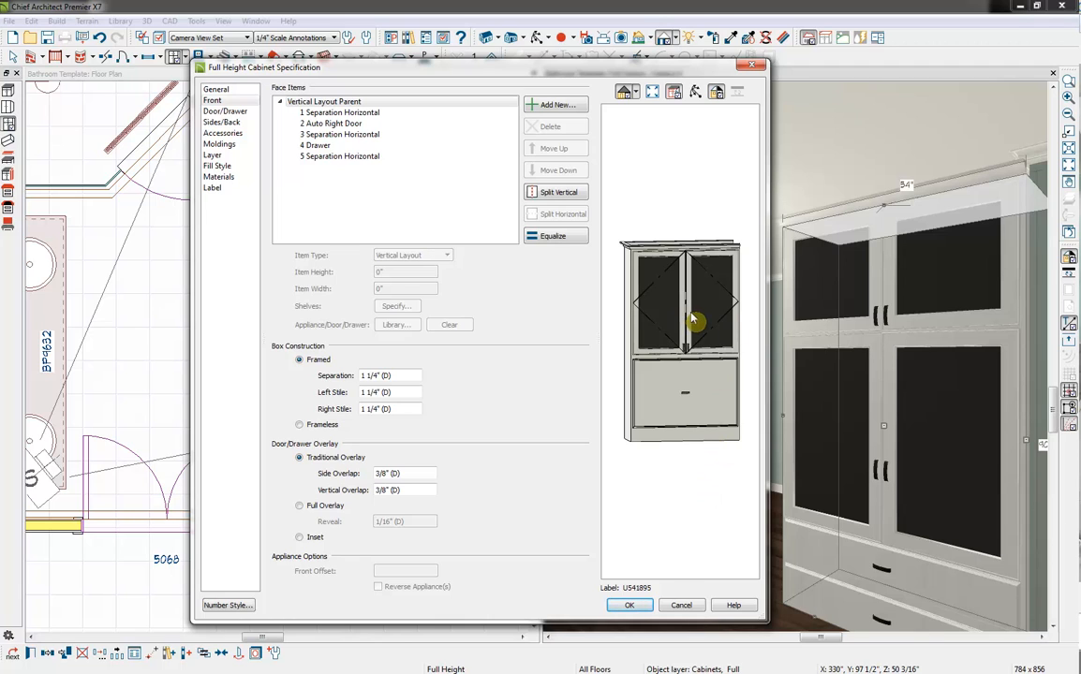
Change the lower drawer's item type to Double Door
click(661, 379)
click(393, 254)
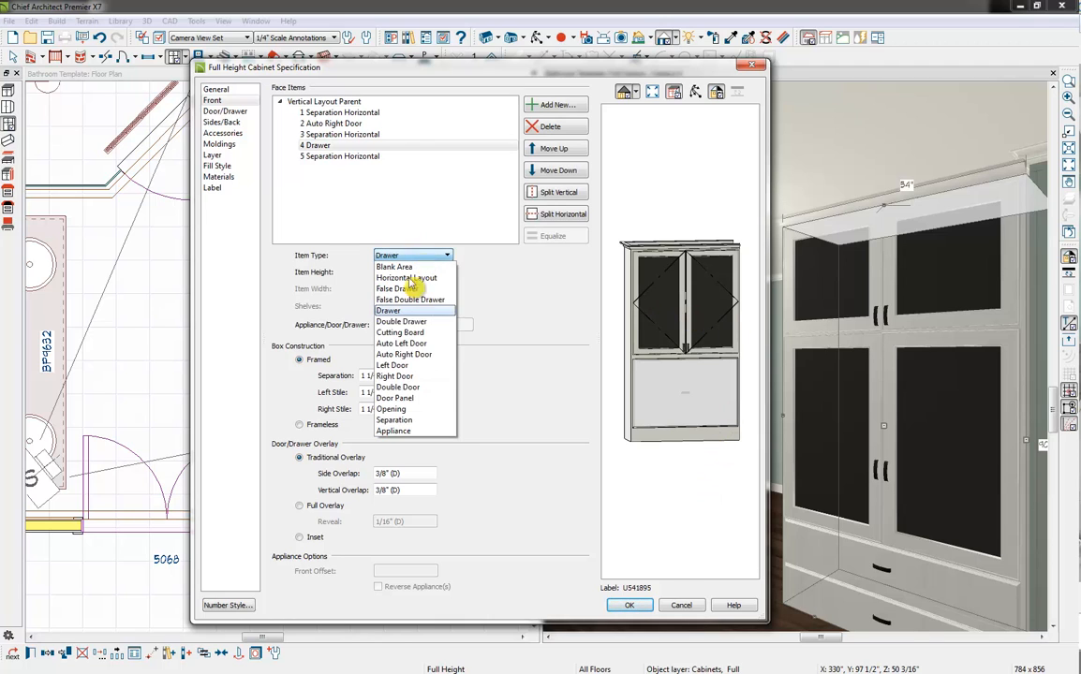
click(421, 388)
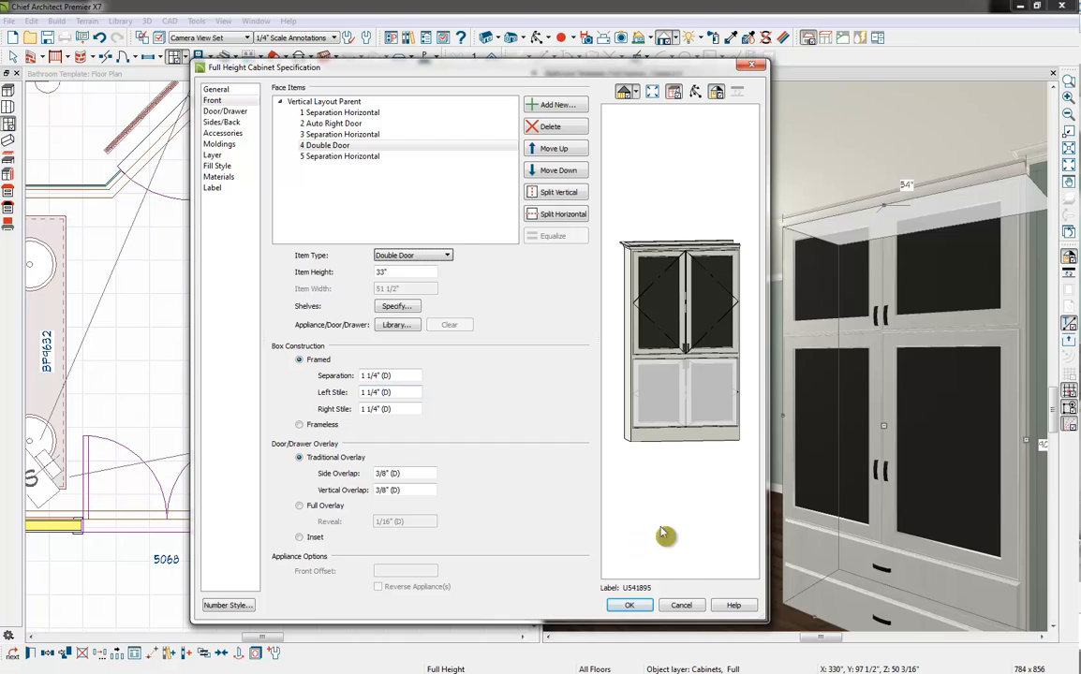
click(622, 479)
Split the upper door section vertically into three doors and equalize their widths
click(687, 332)
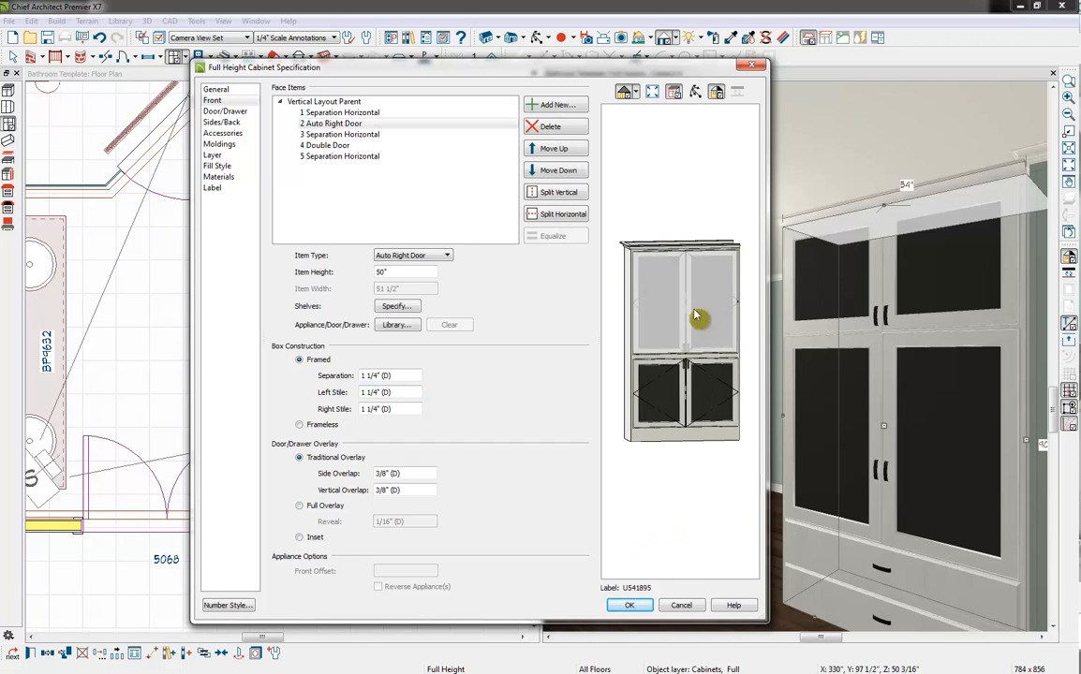
click(559, 194)
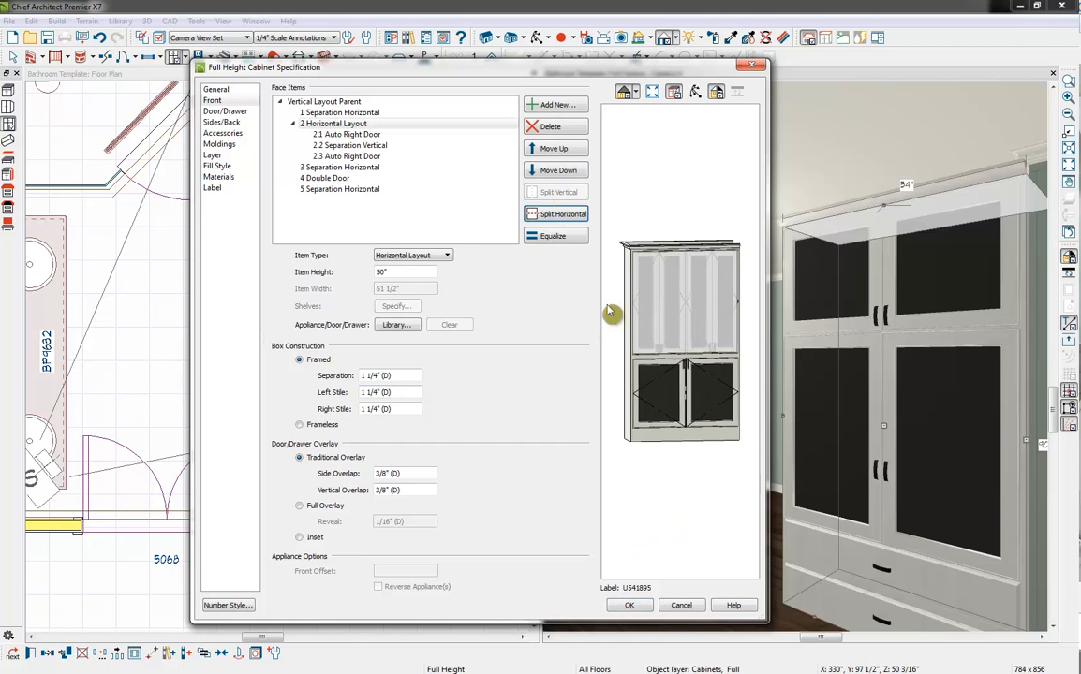
click(645, 304)
click(560, 195)
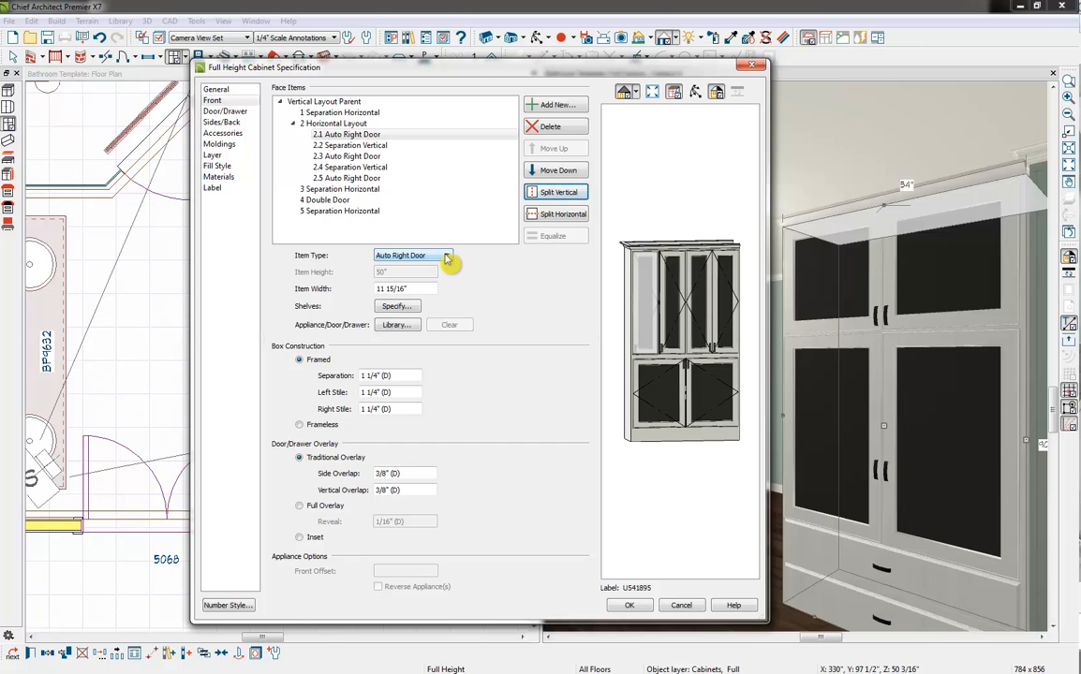
click(330, 124)
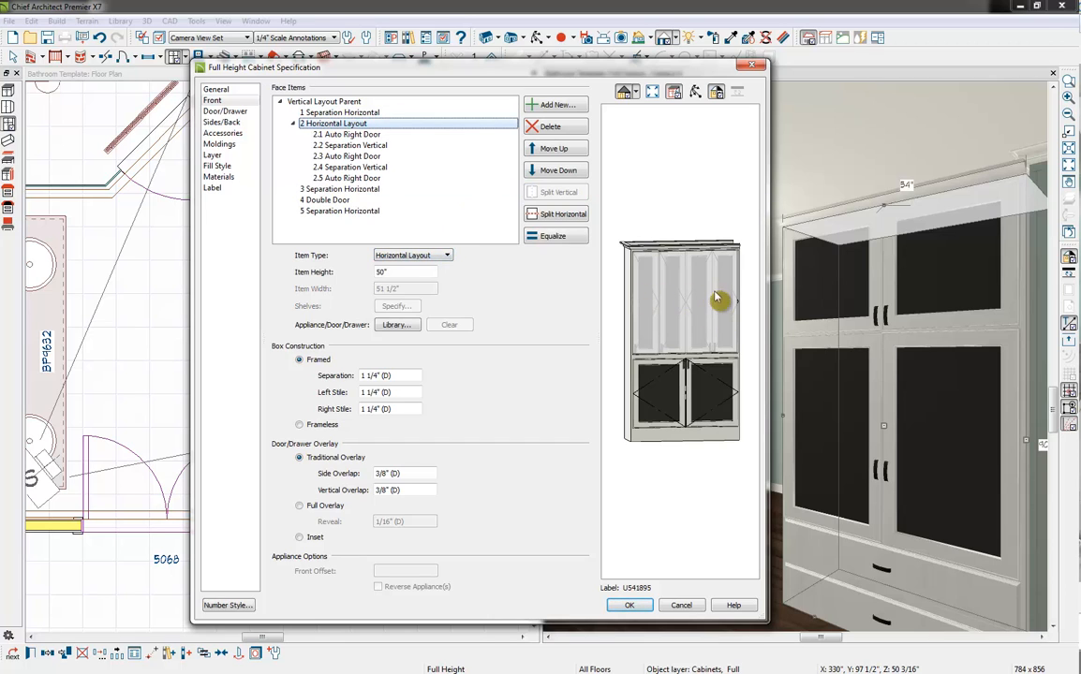
click(565, 237)
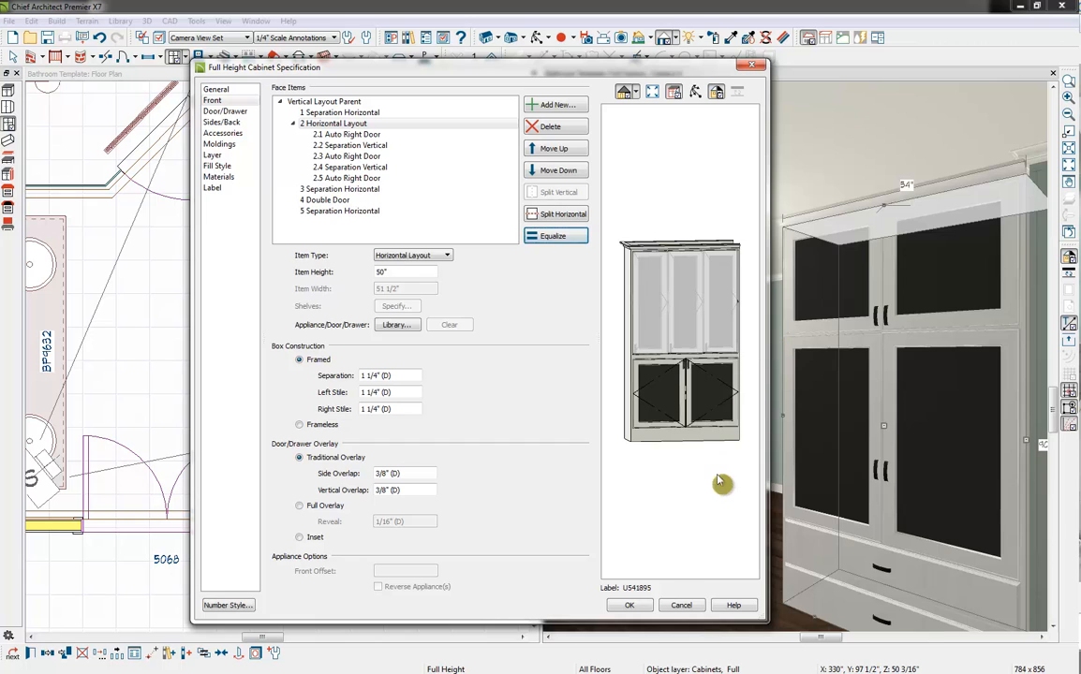
click(623, 433)
Change the left upper door to Auto Left Door and delete the middle upper door to leave an opening
click(651, 323)
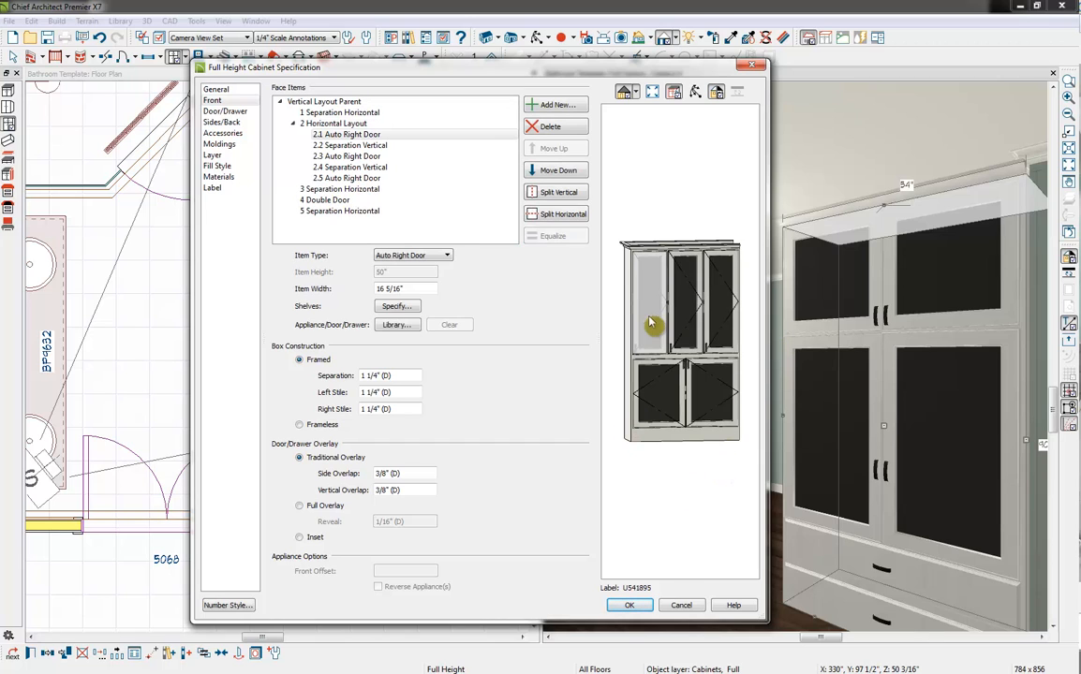
click(416, 255)
click(402, 343)
click(703, 570)
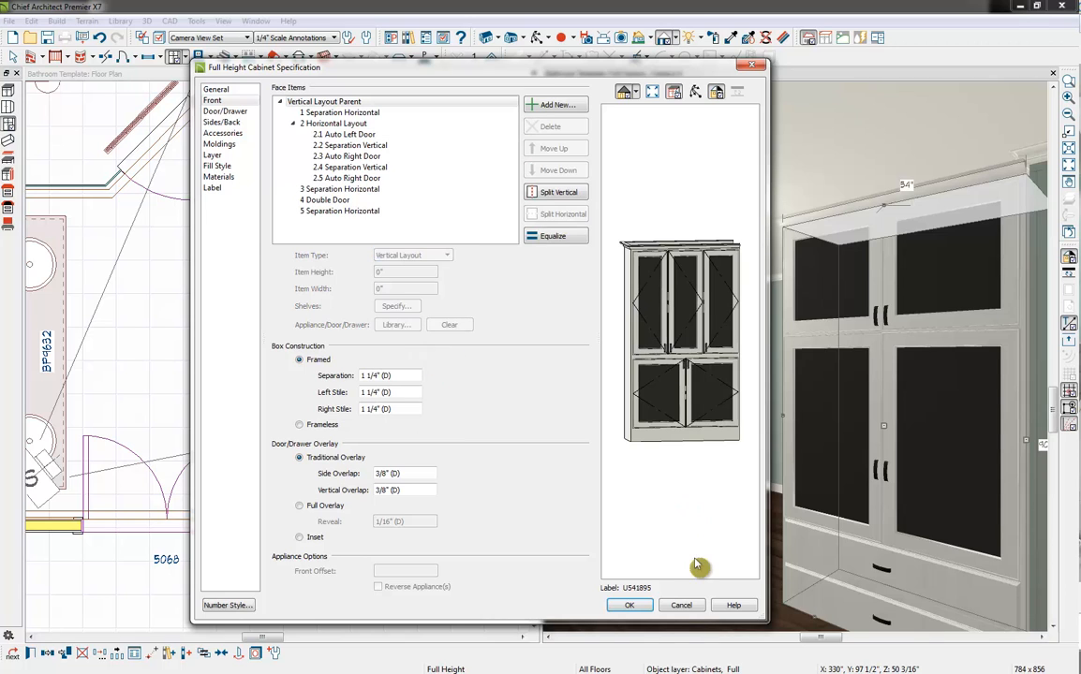
click(686, 314)
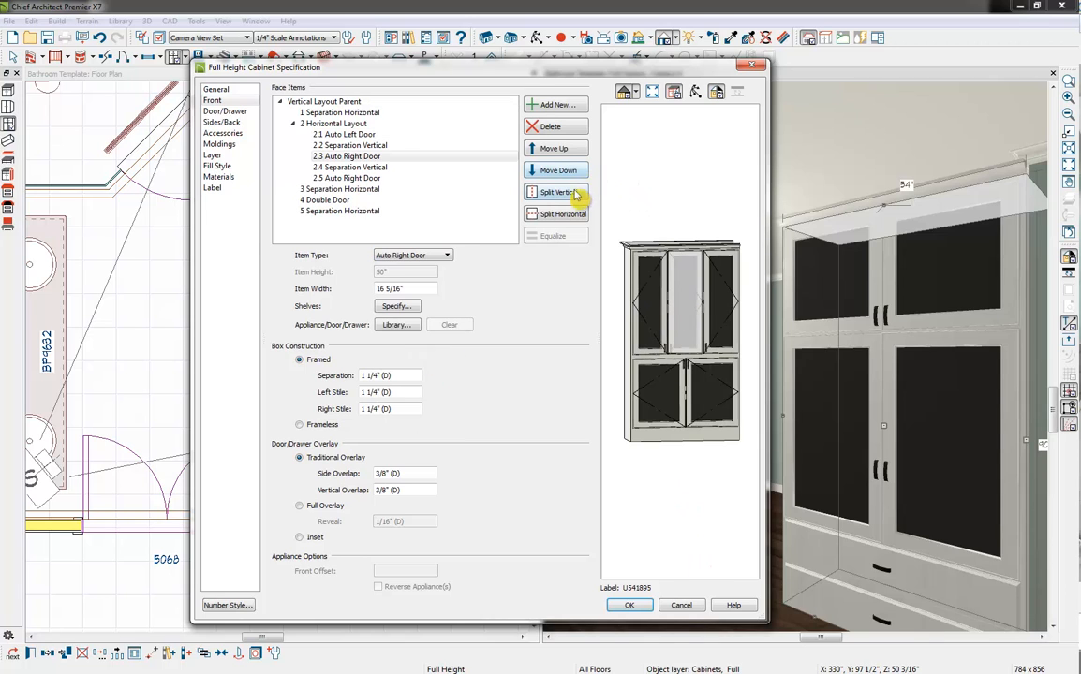
click(550, 127)
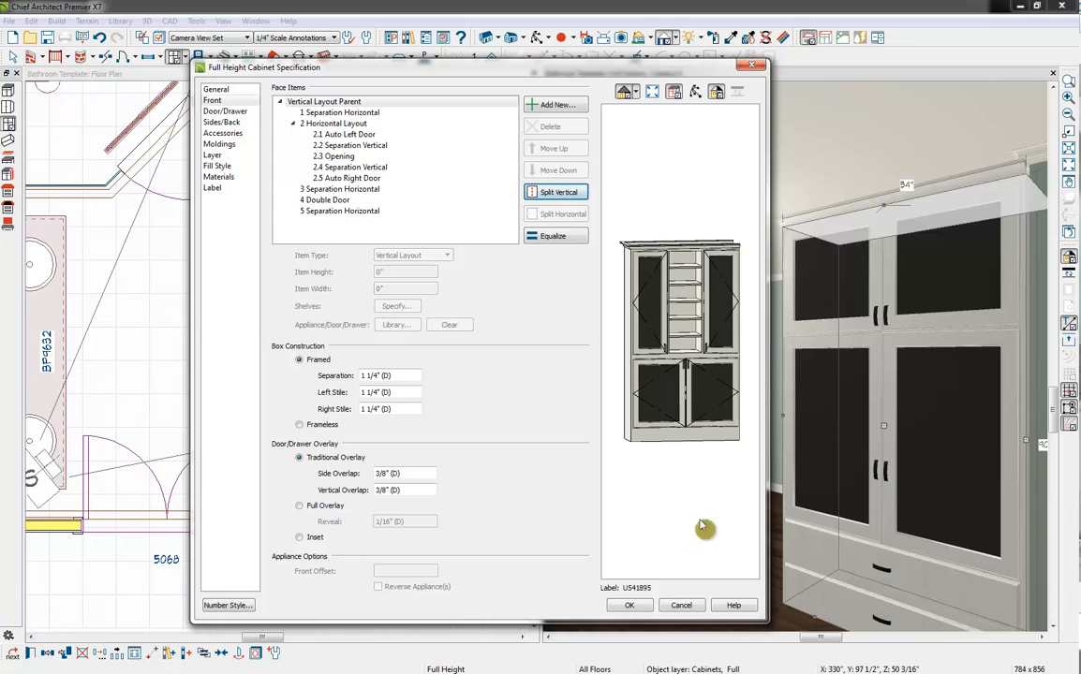
Switch the upper middle opening's shelves to manual, with 2 shelves at a thickness of 3"
click(676, 323)
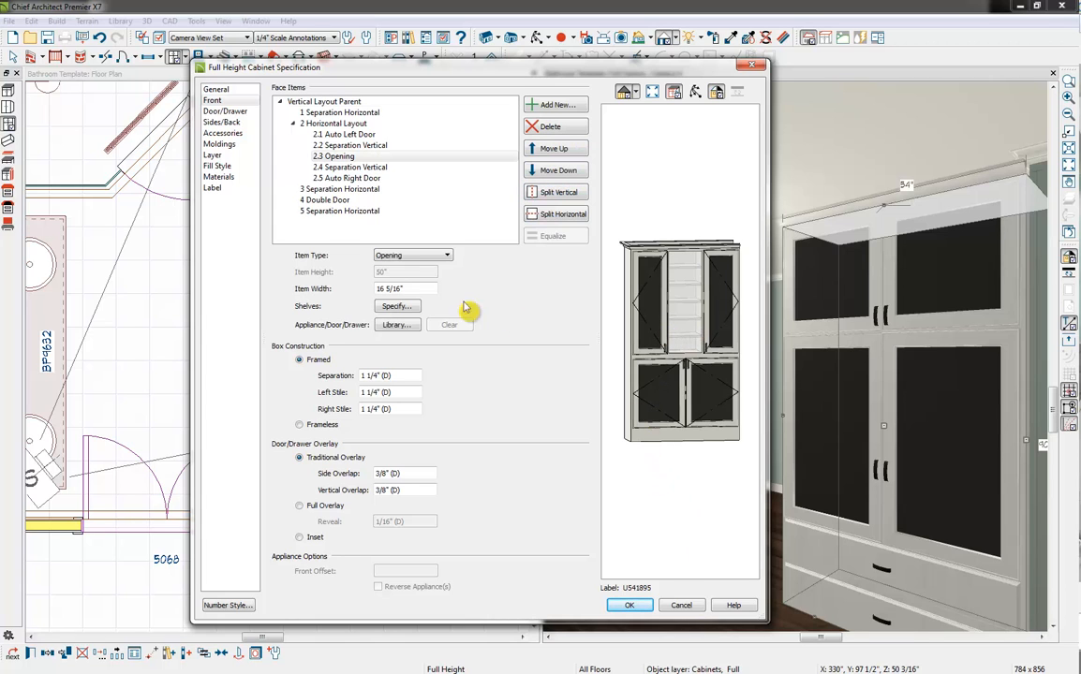
click(394, 307)
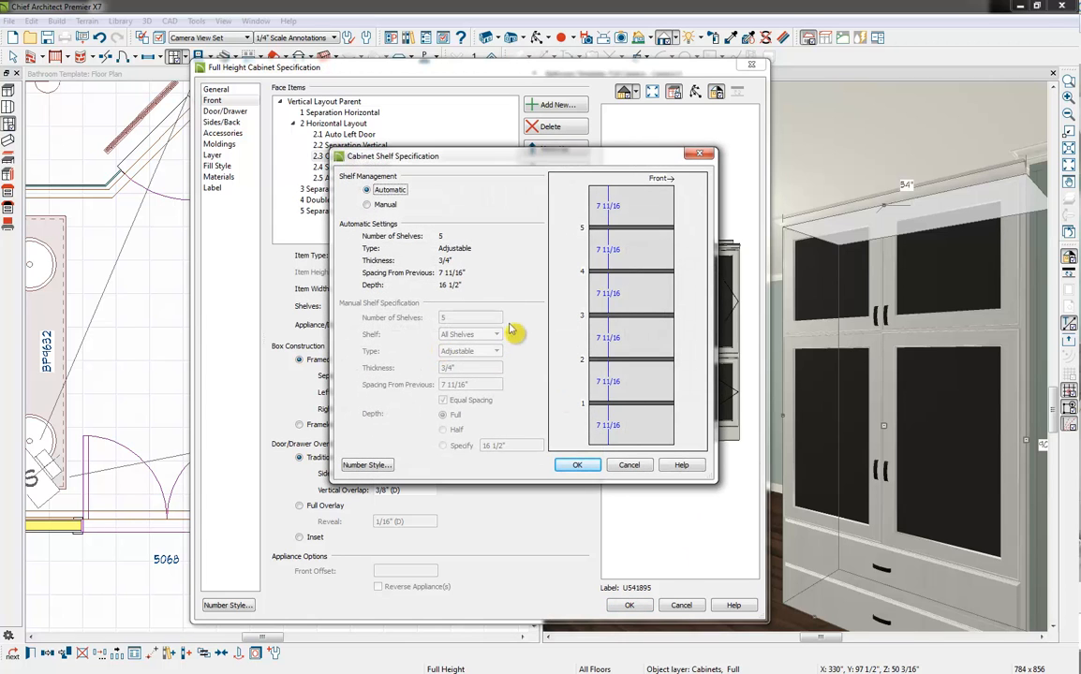
click(382, 205)
text(2)
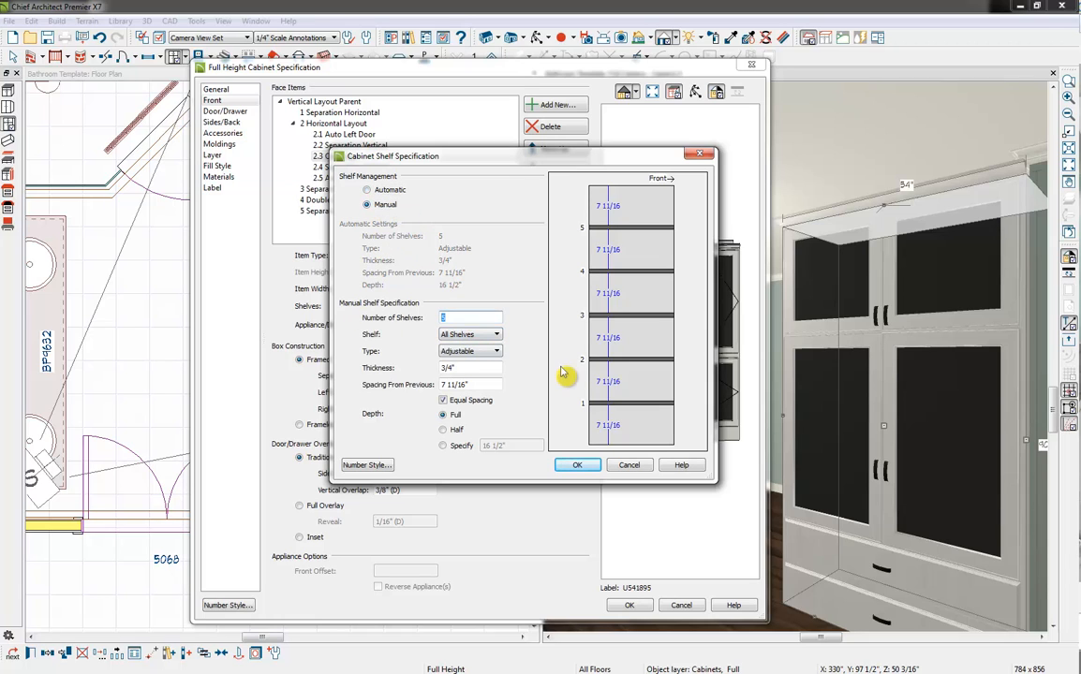
click(471, 384)
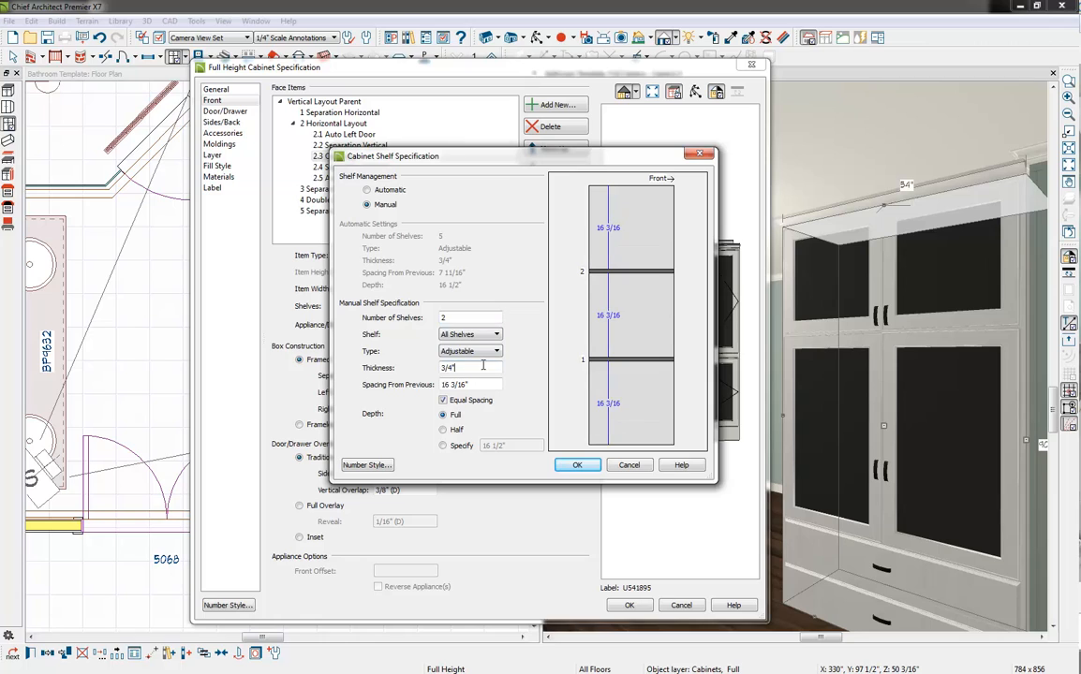
drag(482, 367, 407, 381)
click(484, 384)
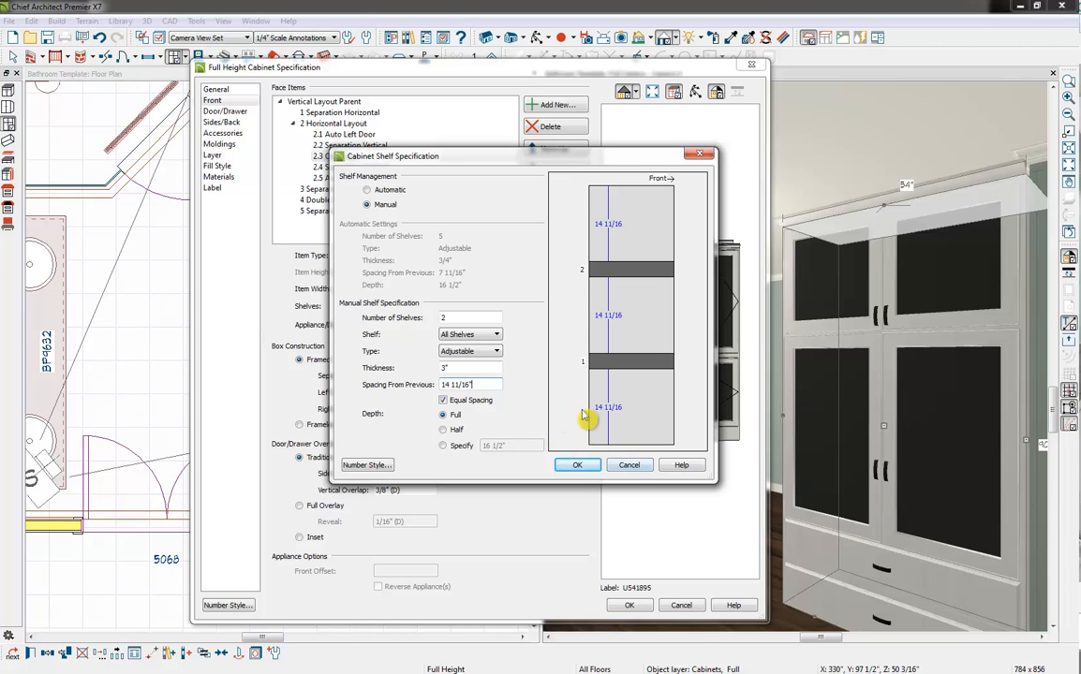
click(578, 466)
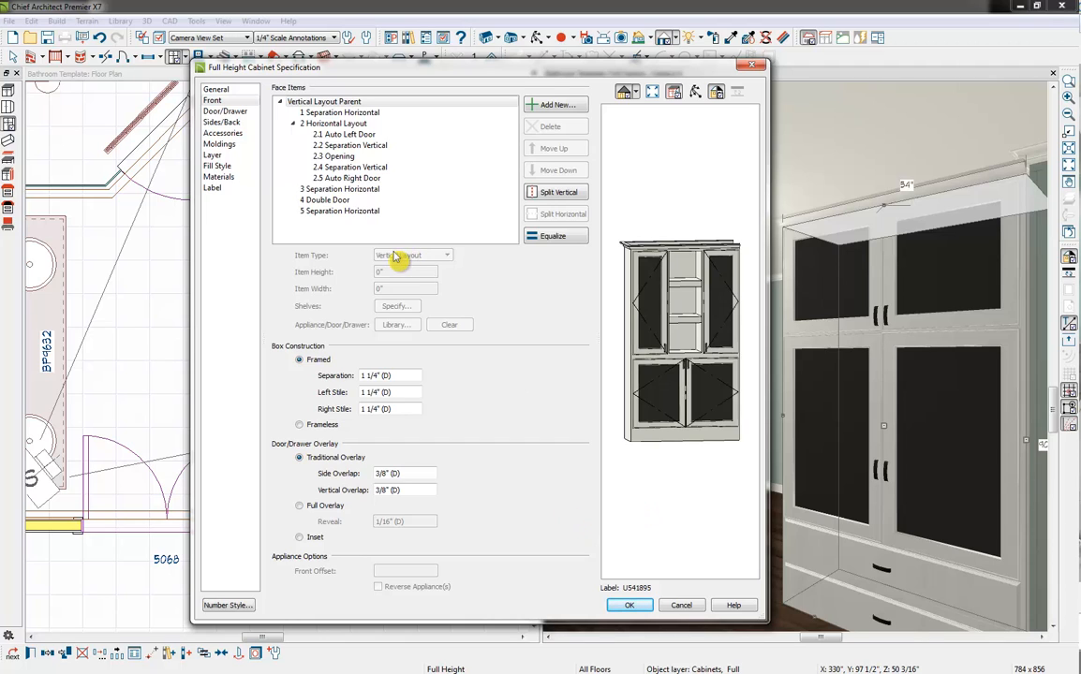
Set the linen cabinet's back side to Match Front and orbit the preview to check the open center section
click(224, 122)
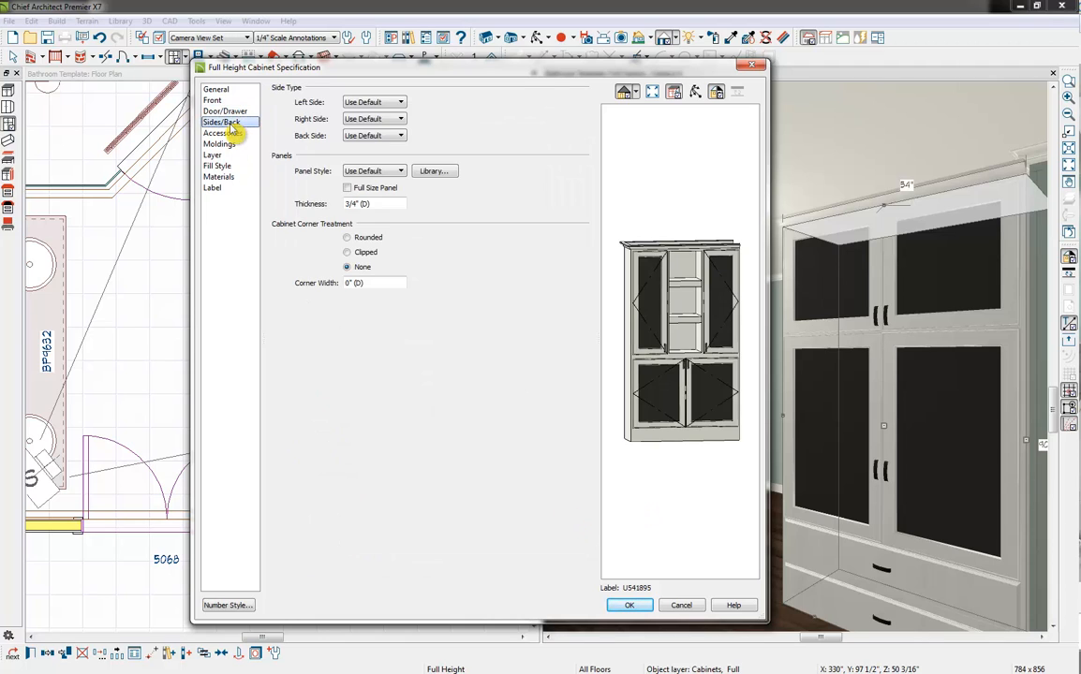
click(393, 137)
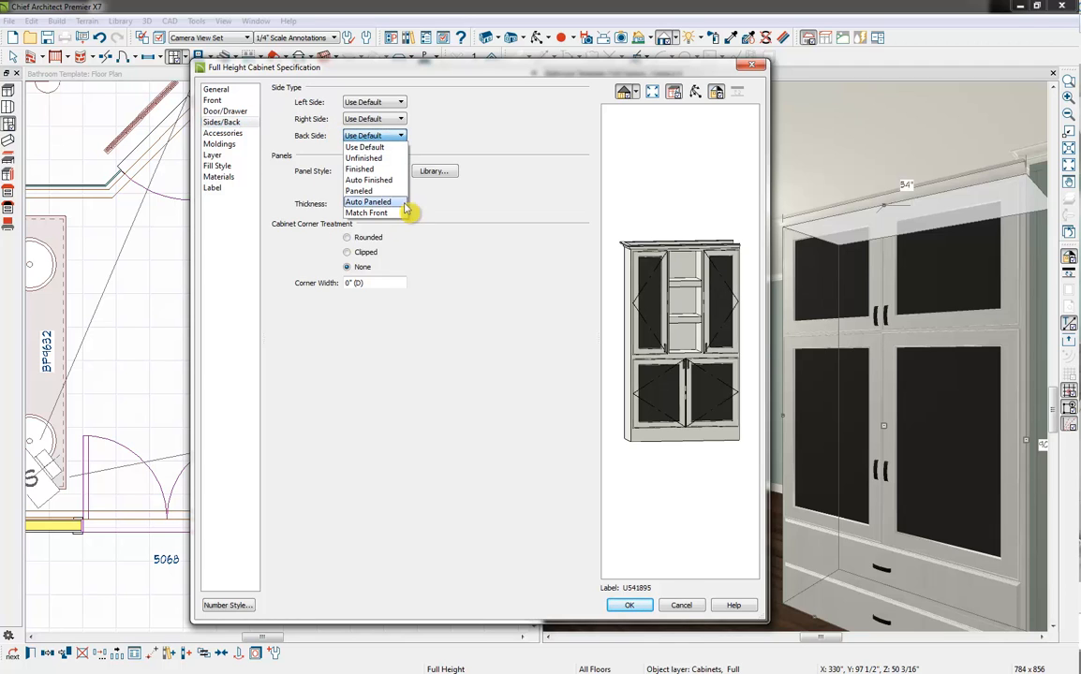
click(384, 213)
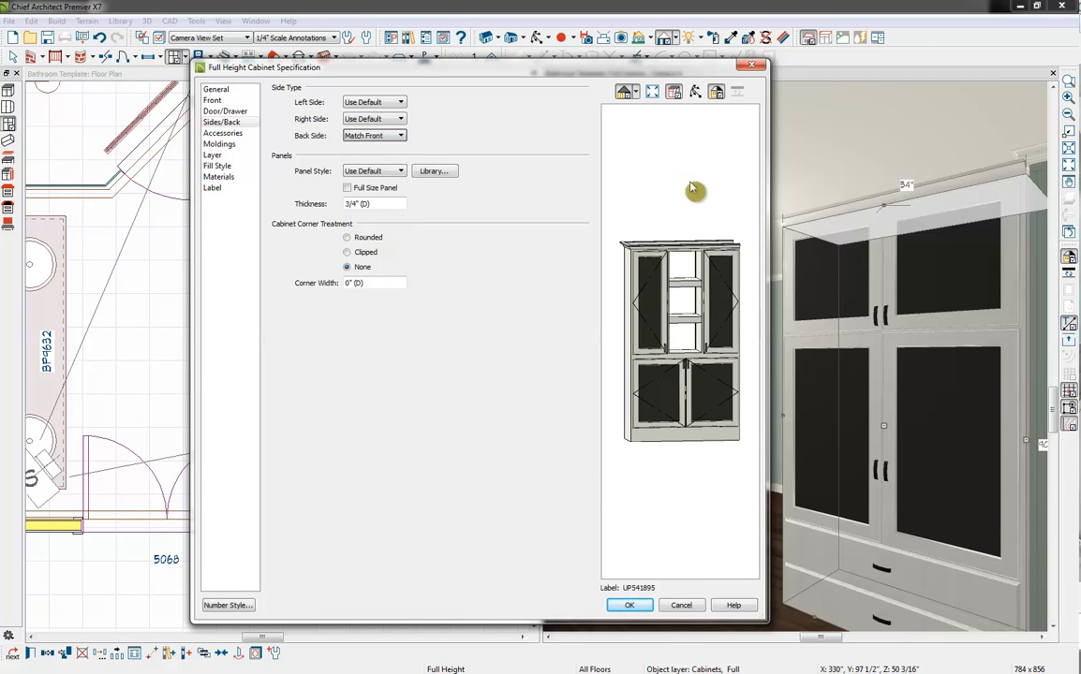
click(694, 90)
drag(700, 223, 828, 276)
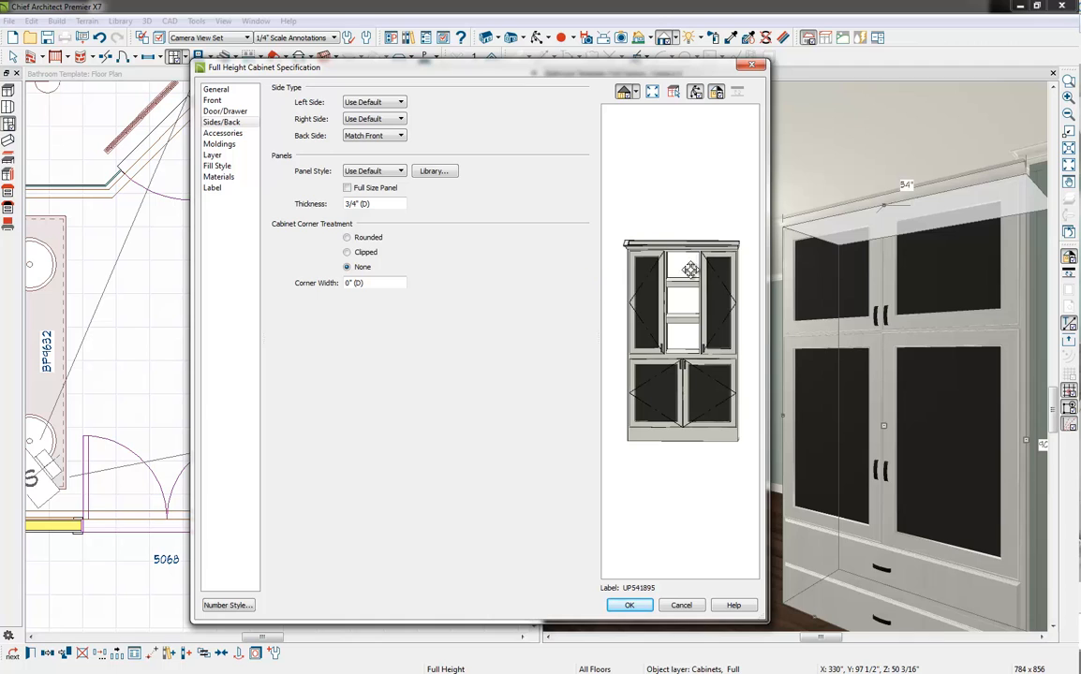
drag(692, 271, 682, 246)
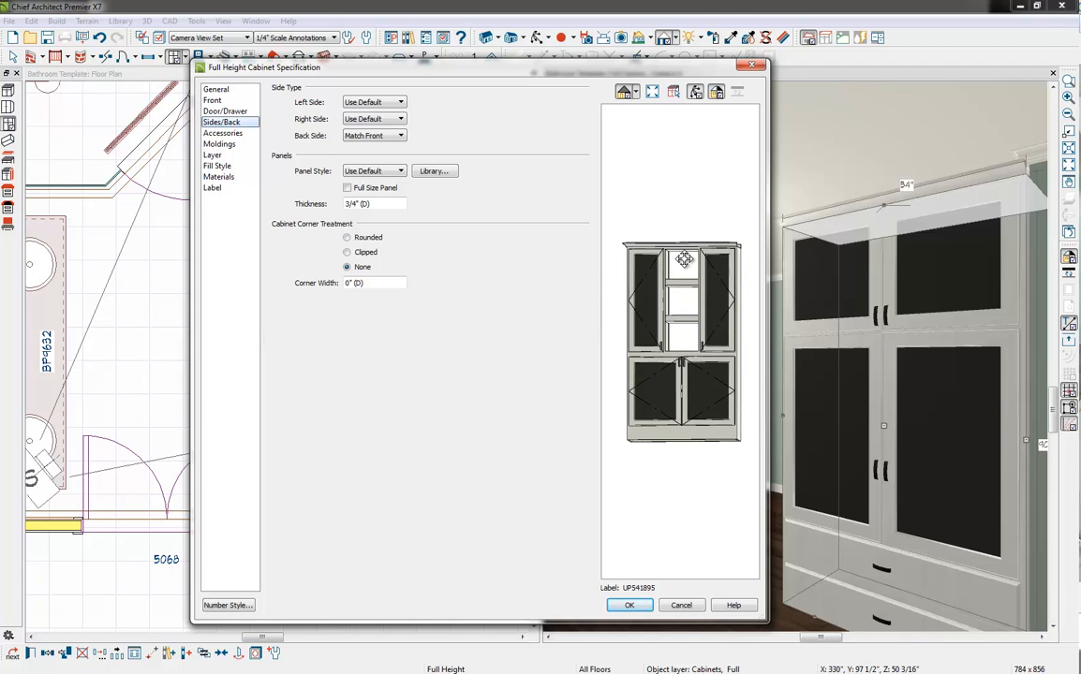
Give the linen cabinet Flair leg feet from the core catalogs' Millwork Cabinet Feet
click(241, 133)
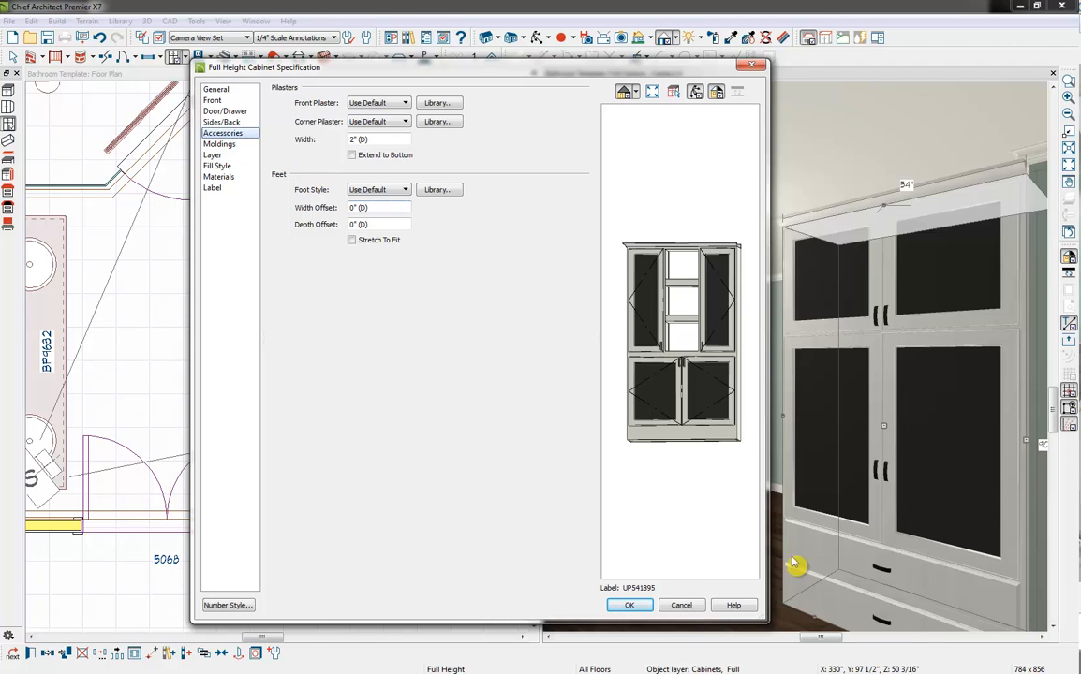
drag(700, 437, 704, 450)
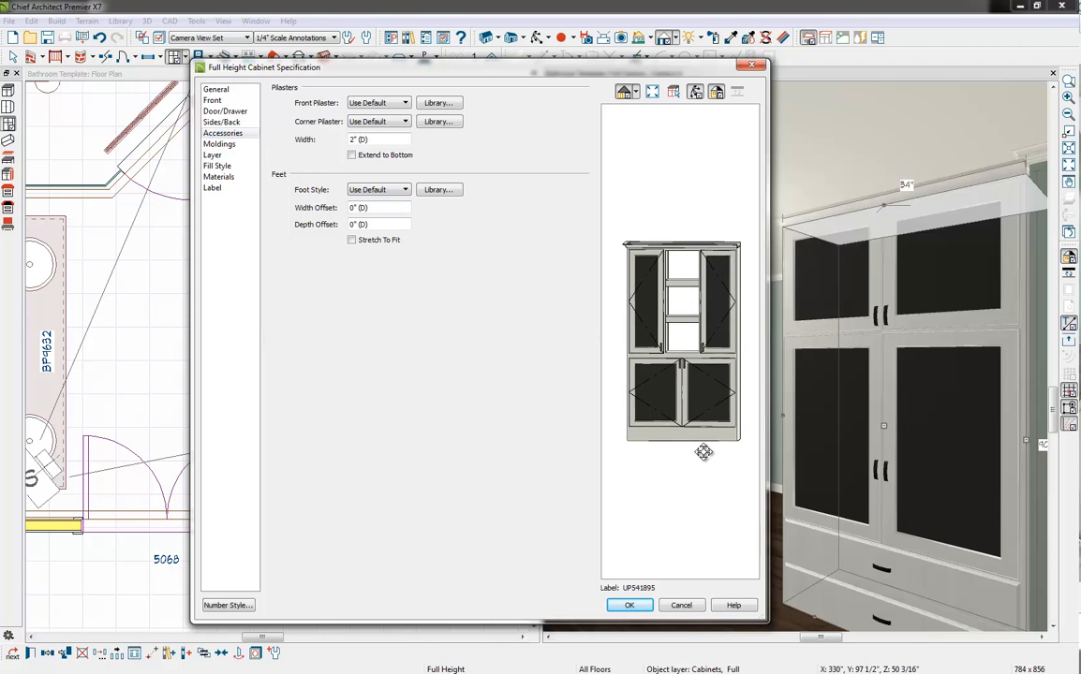
click(439, 191)
click(334, 256)
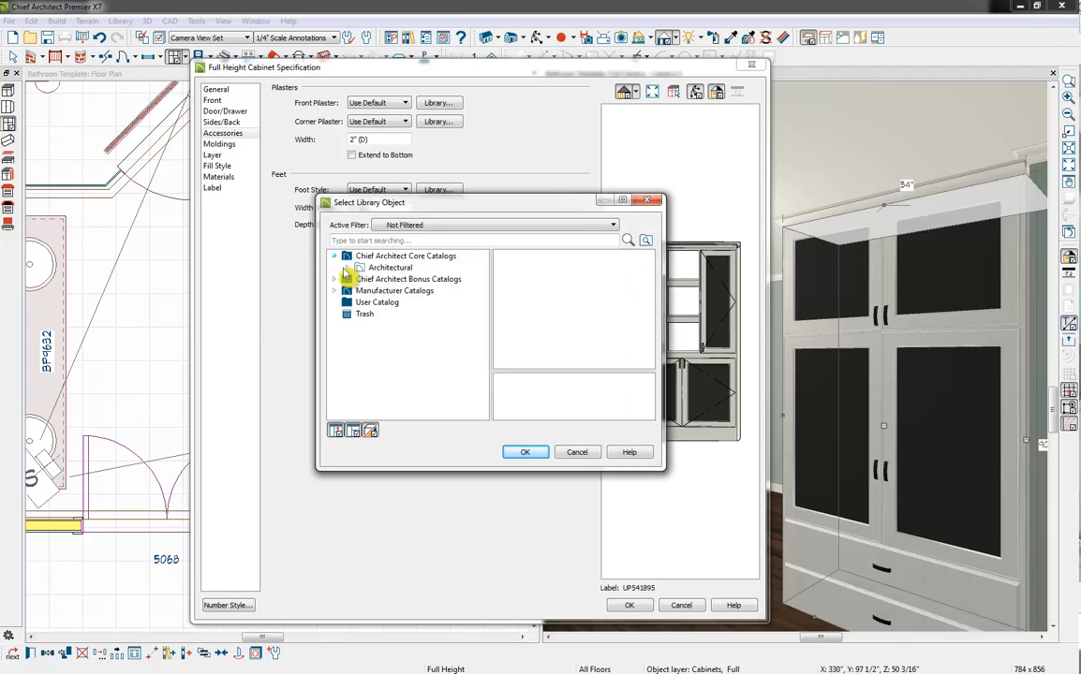
click(346, 267)
click(361, 281)
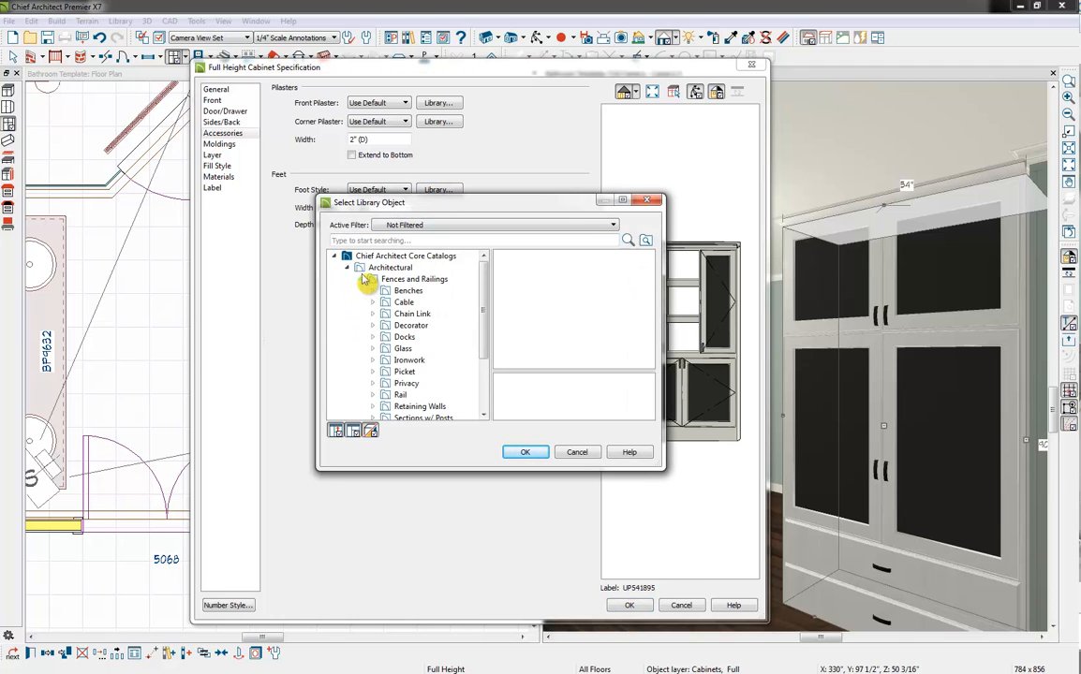
click(360, 279)
click(360, 291)
click(372, 325)
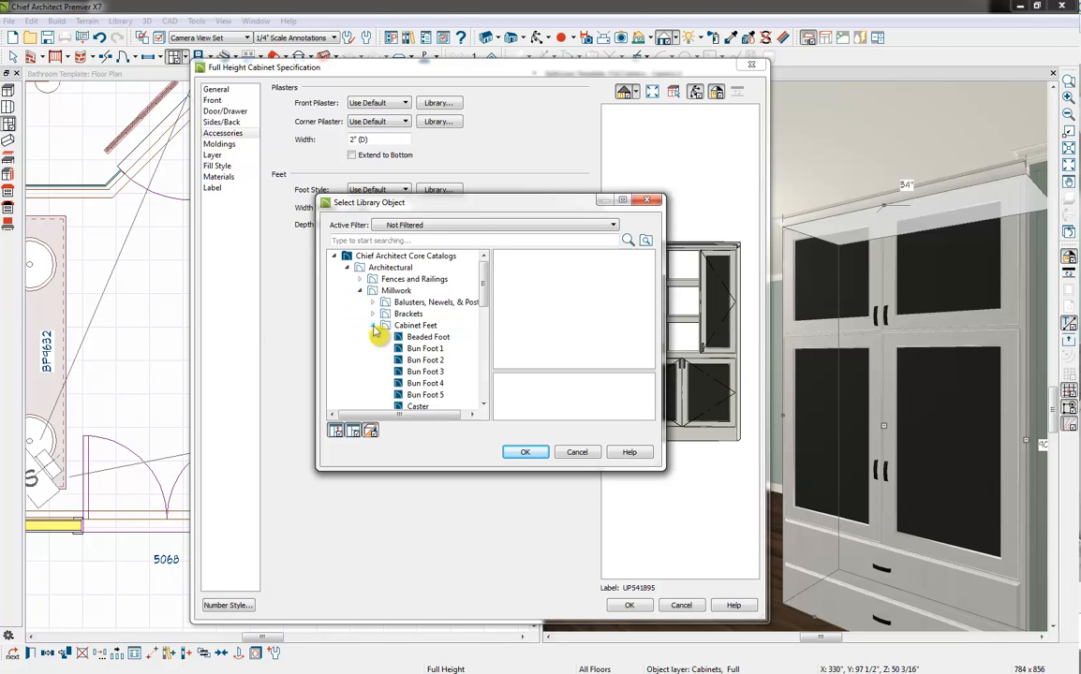
click(386, 326)
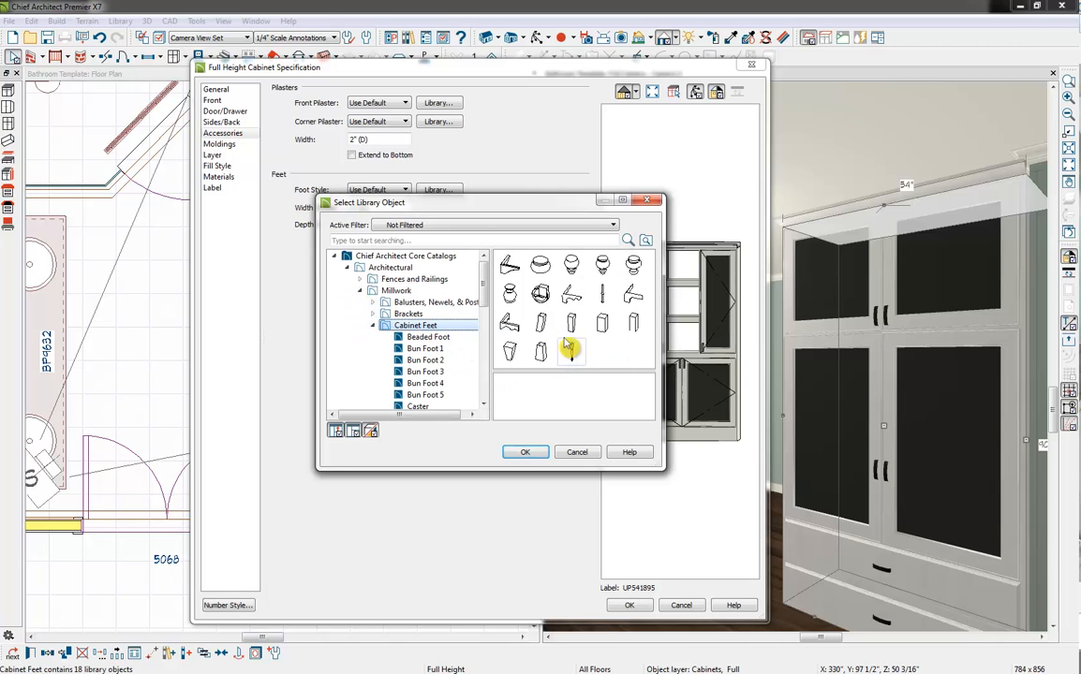
click(540, 324)
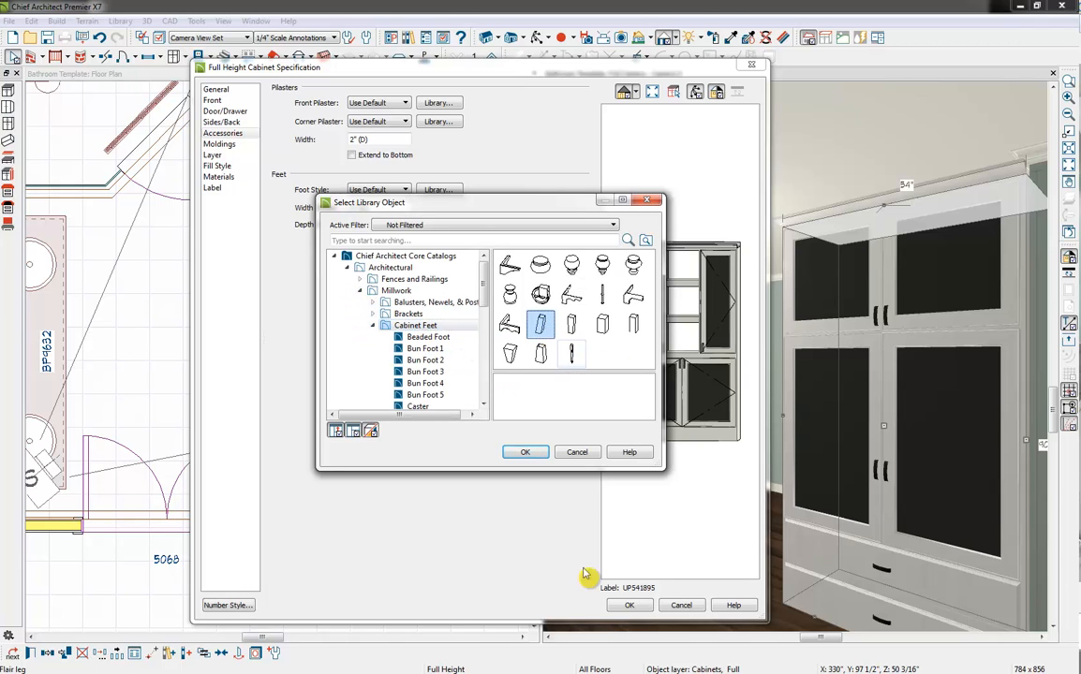
click(526, 453)
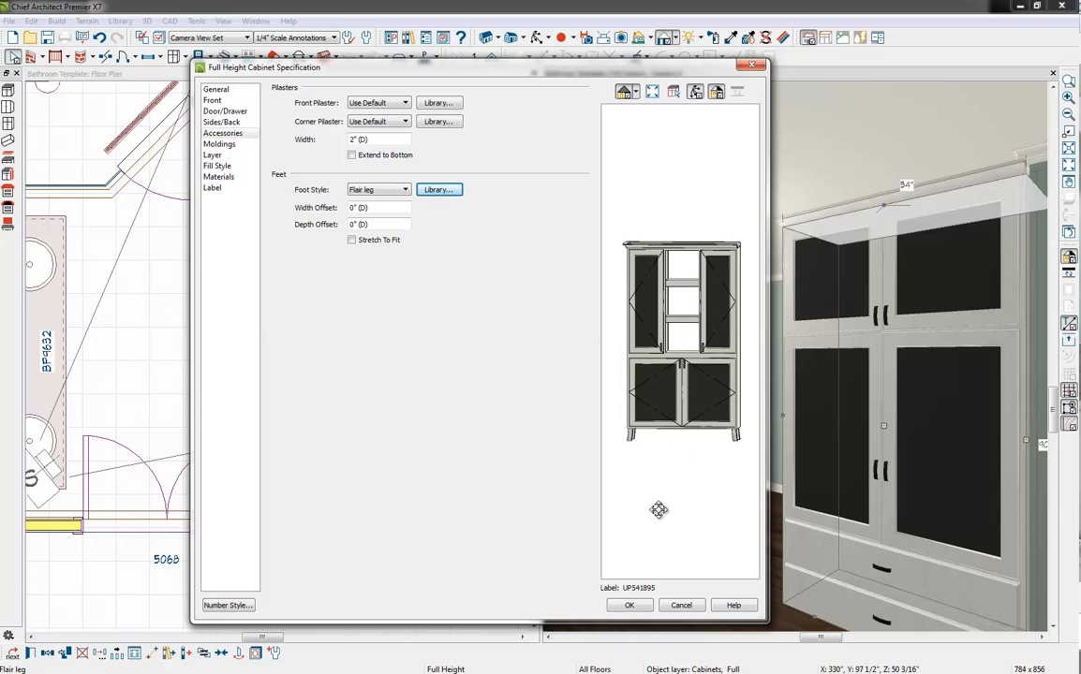
Assign the plan material Barnwood Glass--PAINTED: AC-34 - CAPE HATTERAS SAND to the Beaded Recessed Panel's Panel component and apply the cabinet specification
click(218, 178)
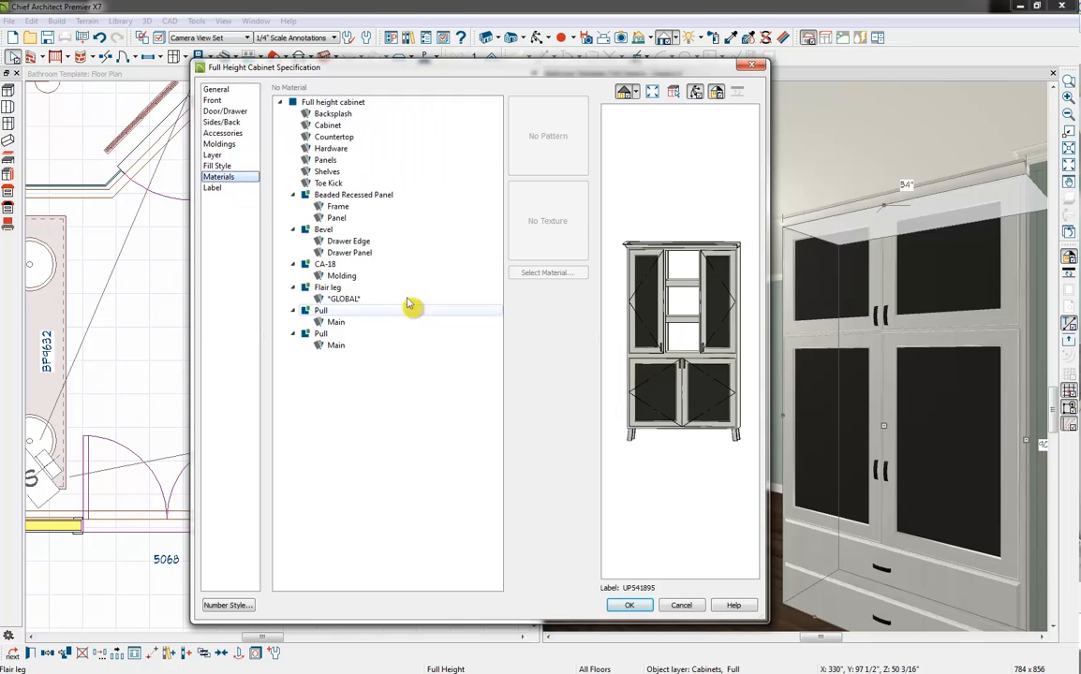
click(403, 408)
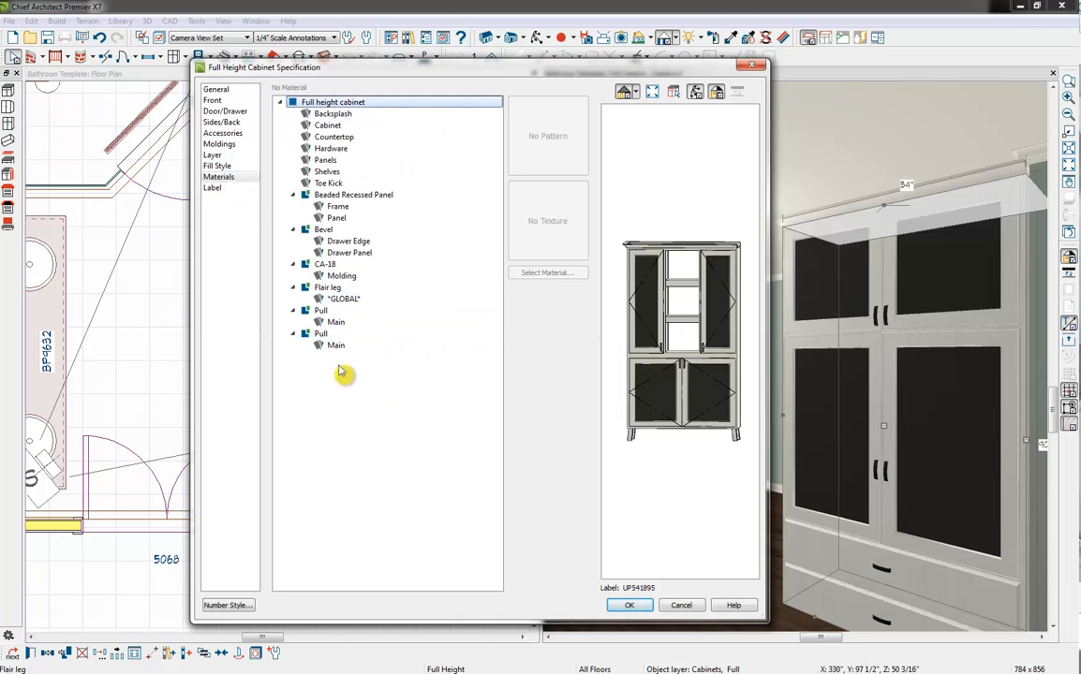
click(357, 220)
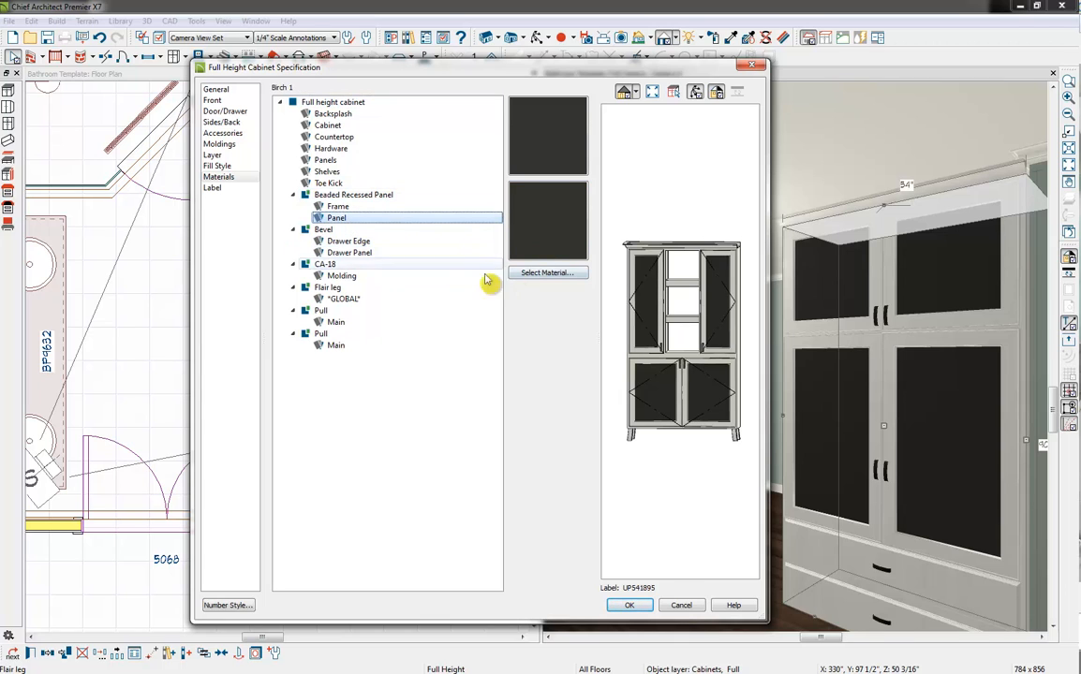
click(548, 274)
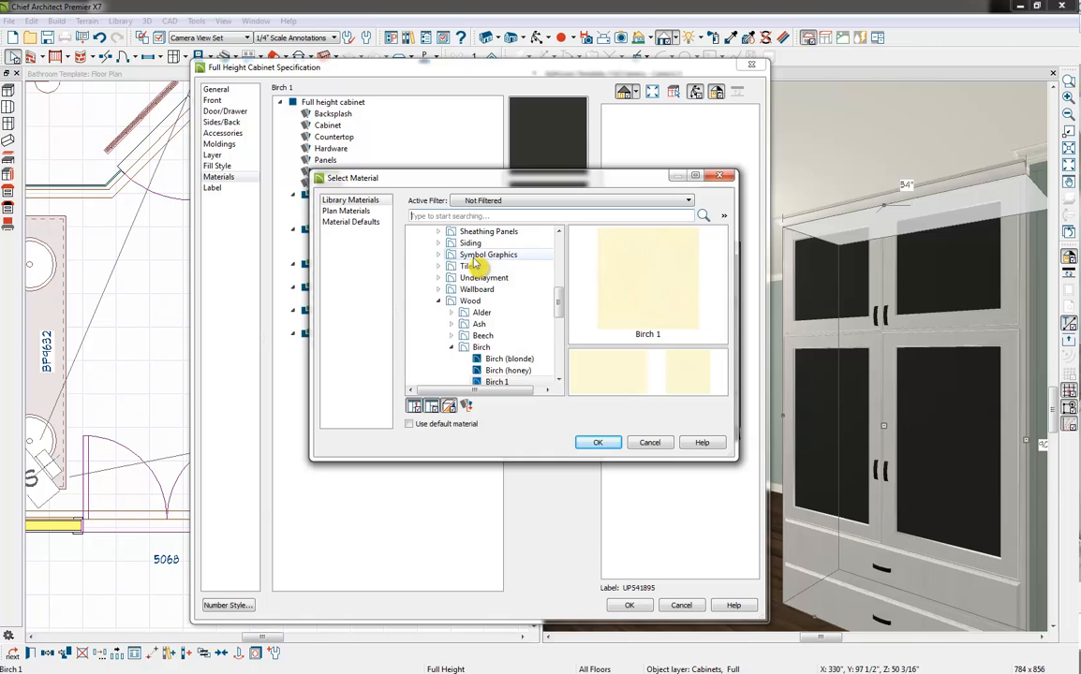
click(370, 212)
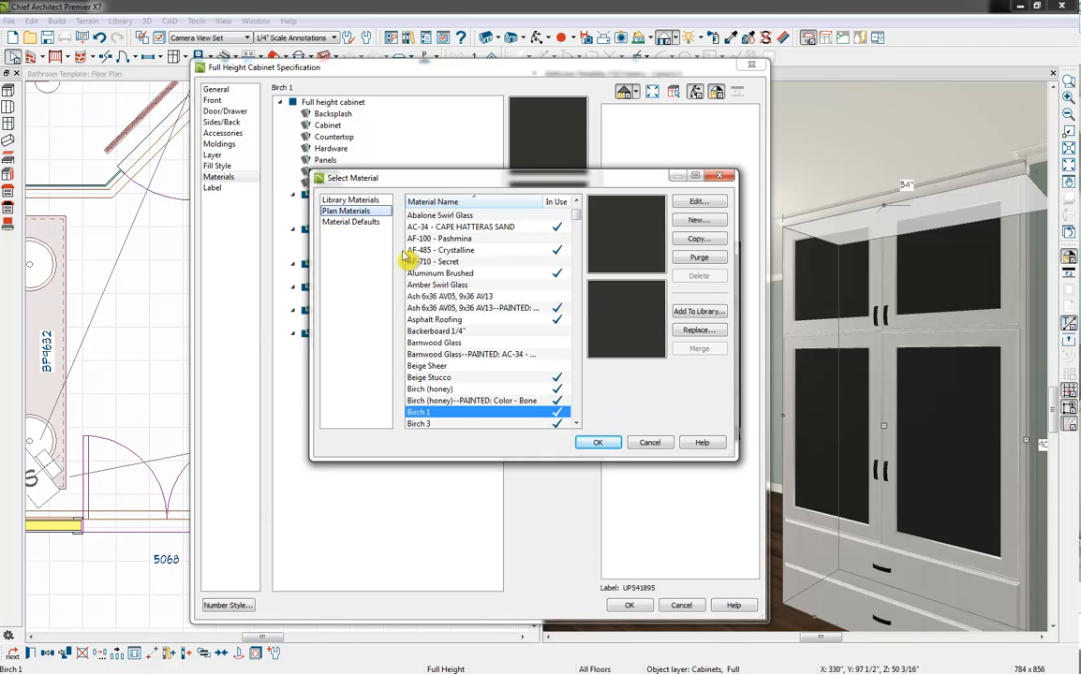
click(483, 341)
scroll(469, 336, down, 1)
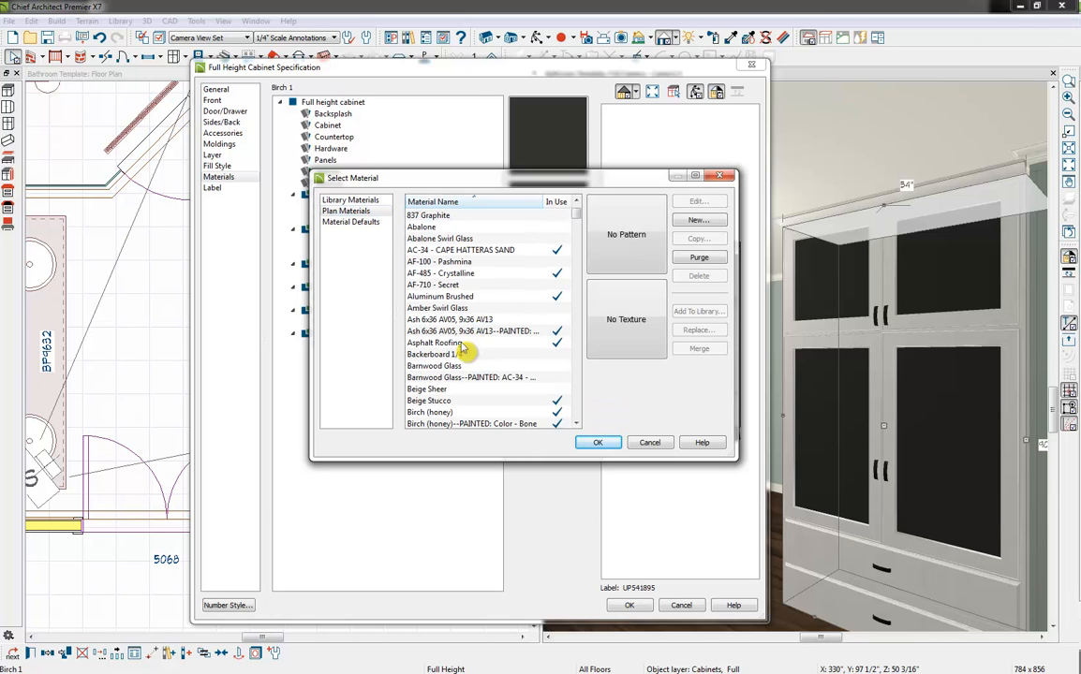
click(442, 378)
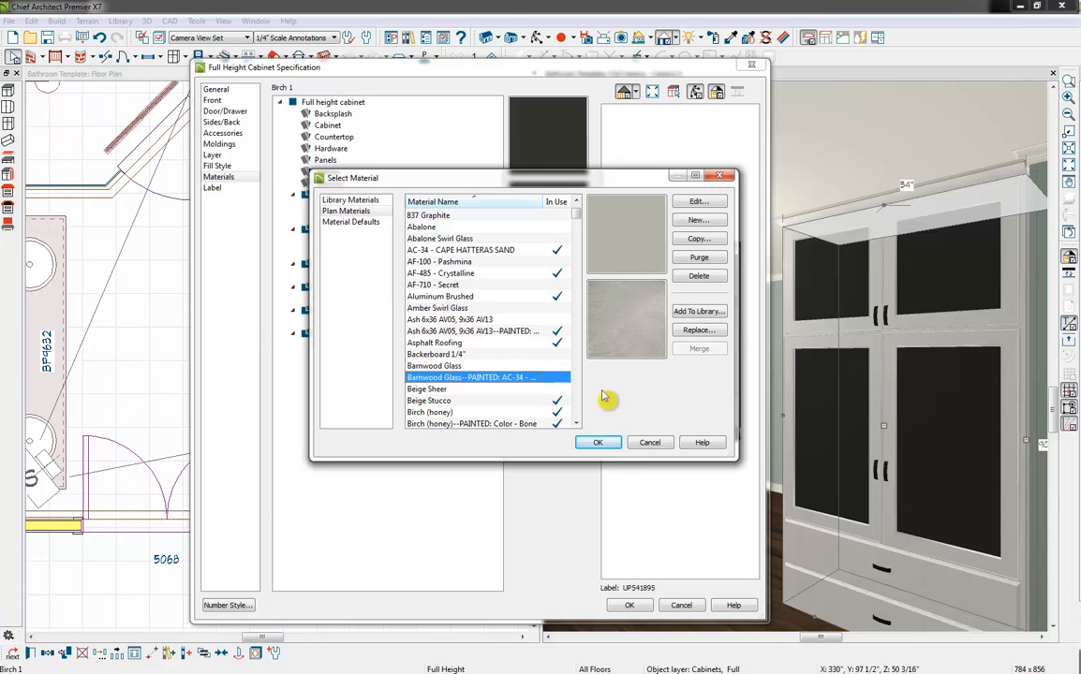
click(595, 444)
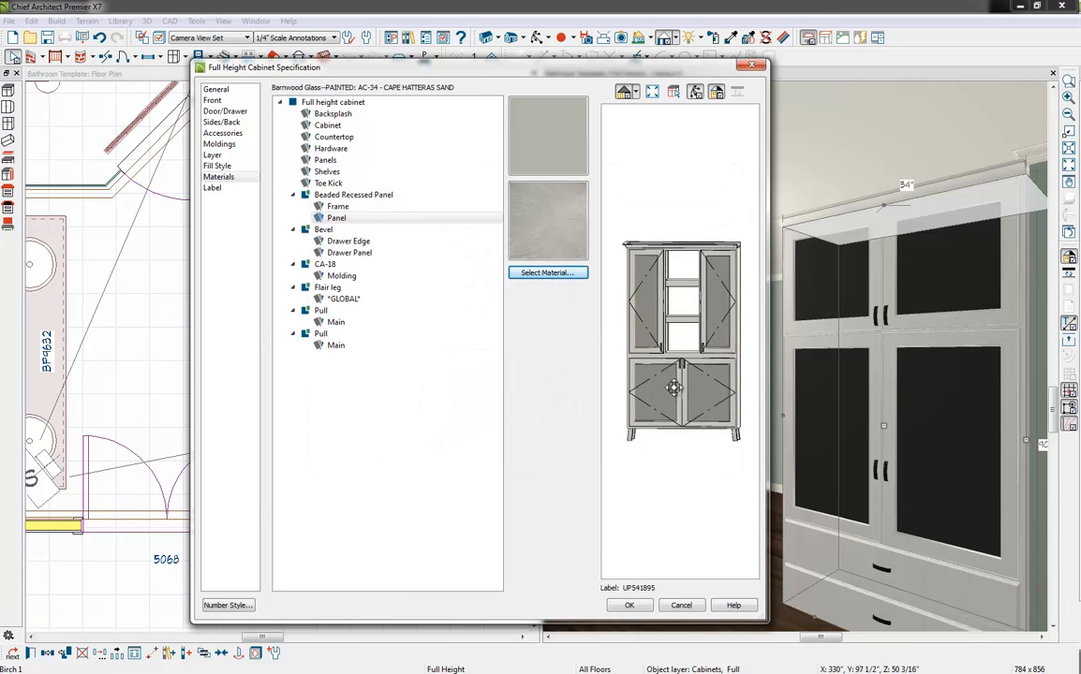
click(630, 606)
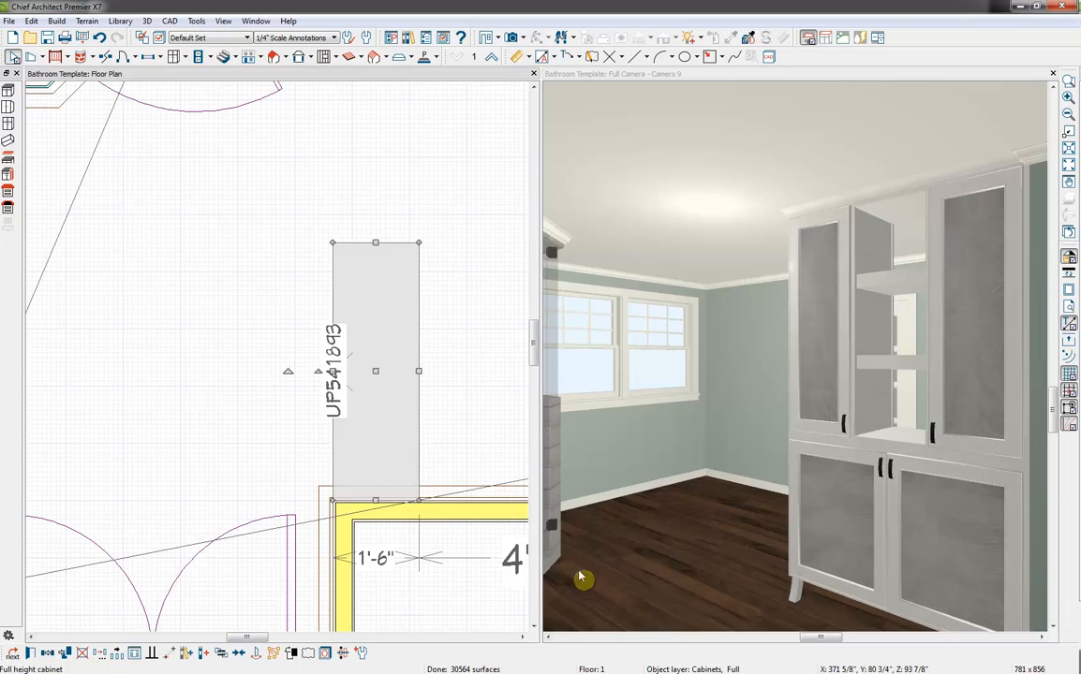
Move the linen cabinet about 4" toward the vanity in the floor plan, lining its front up with the wall corner
key(ctrl+z)
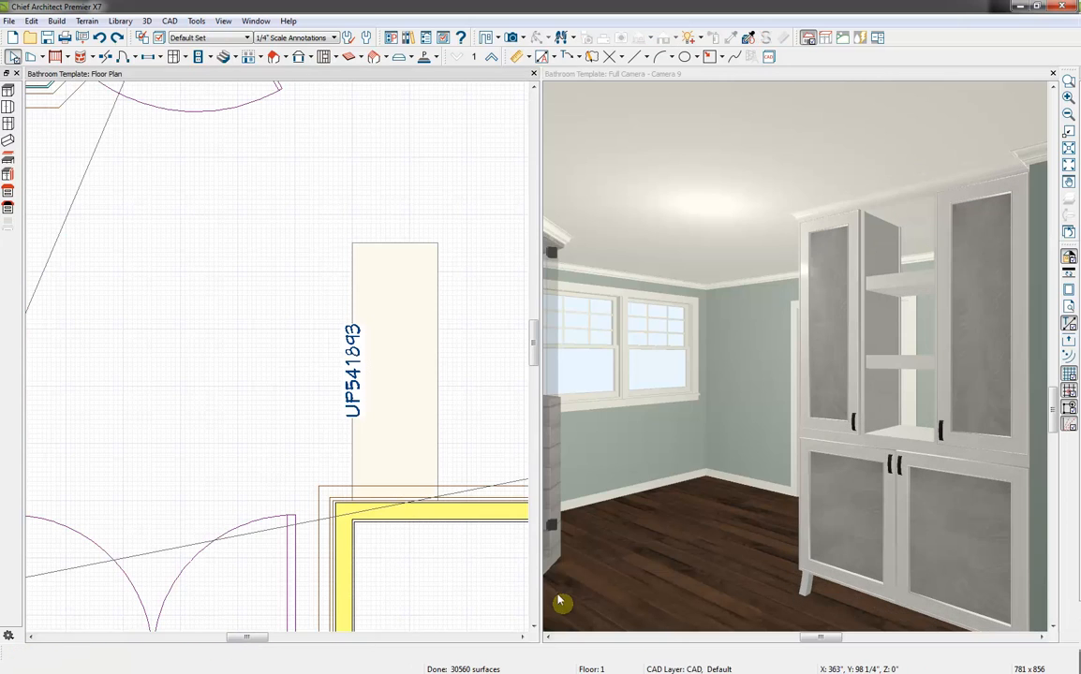
click(398, 377)
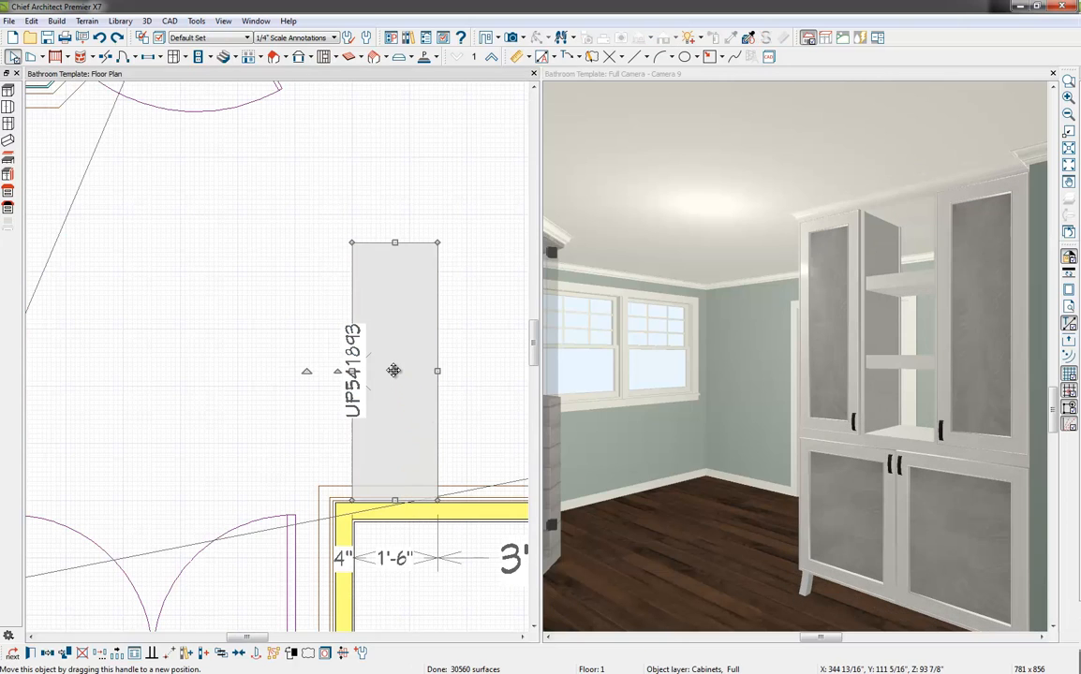
drag(398, 374, 379, 370)
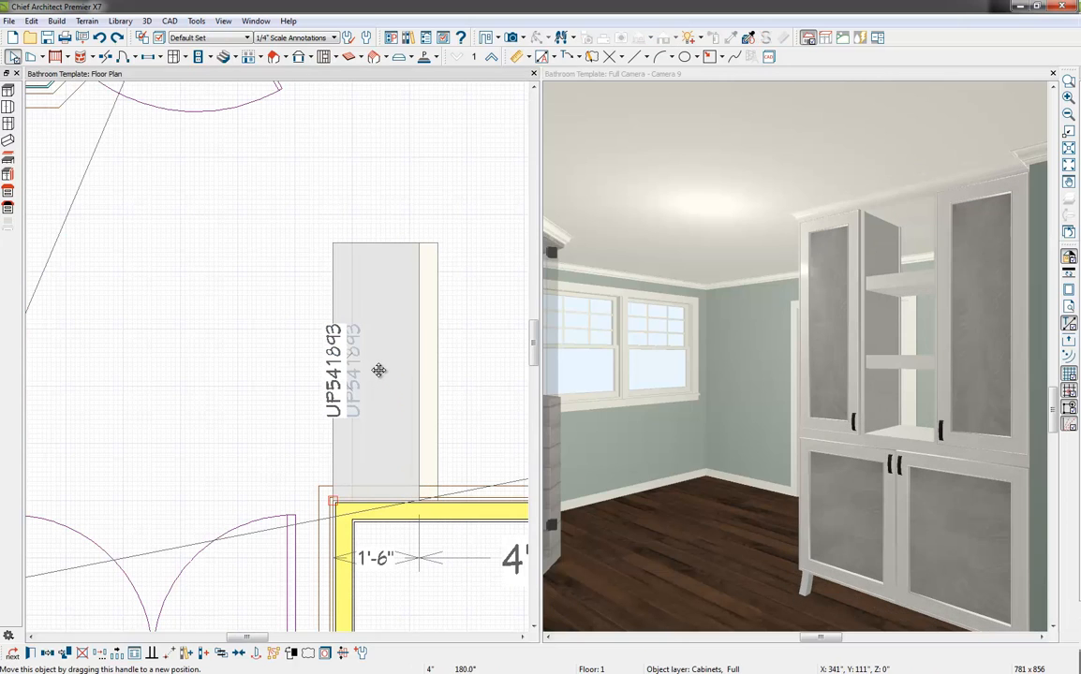
click(489, 419)
Open the library browser and collapse the User Catalog and Chief Architect Core Catalogs folders
scroll(489, 418, down, 3)
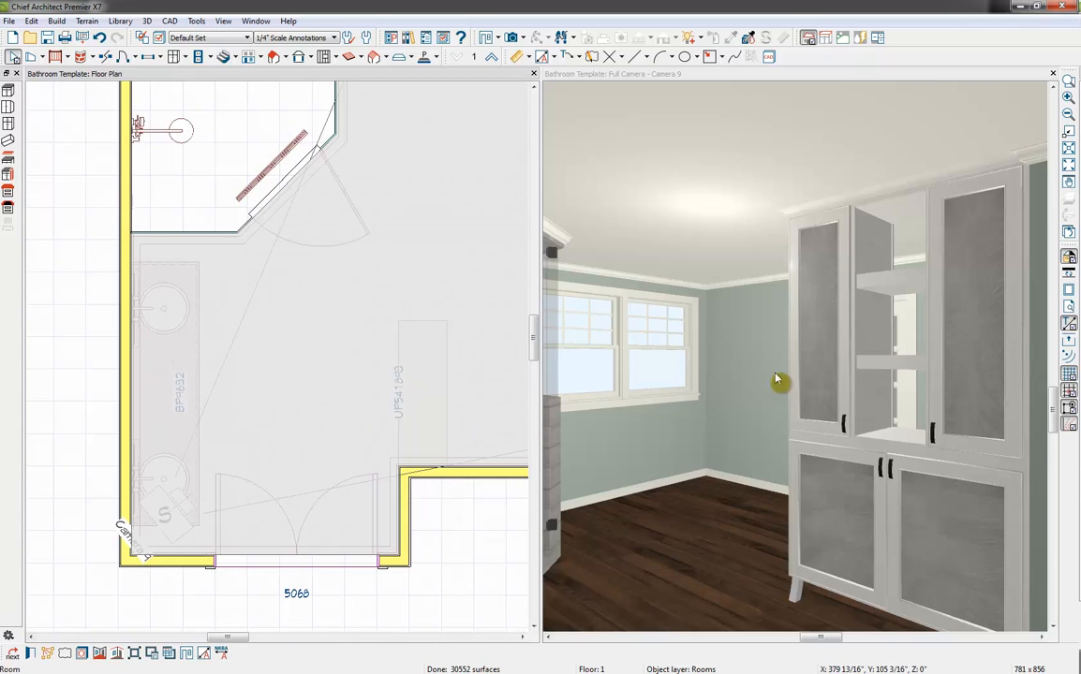
click(293, 295)
middle_drag(293, 295, 247, 309)
click(288, 320)
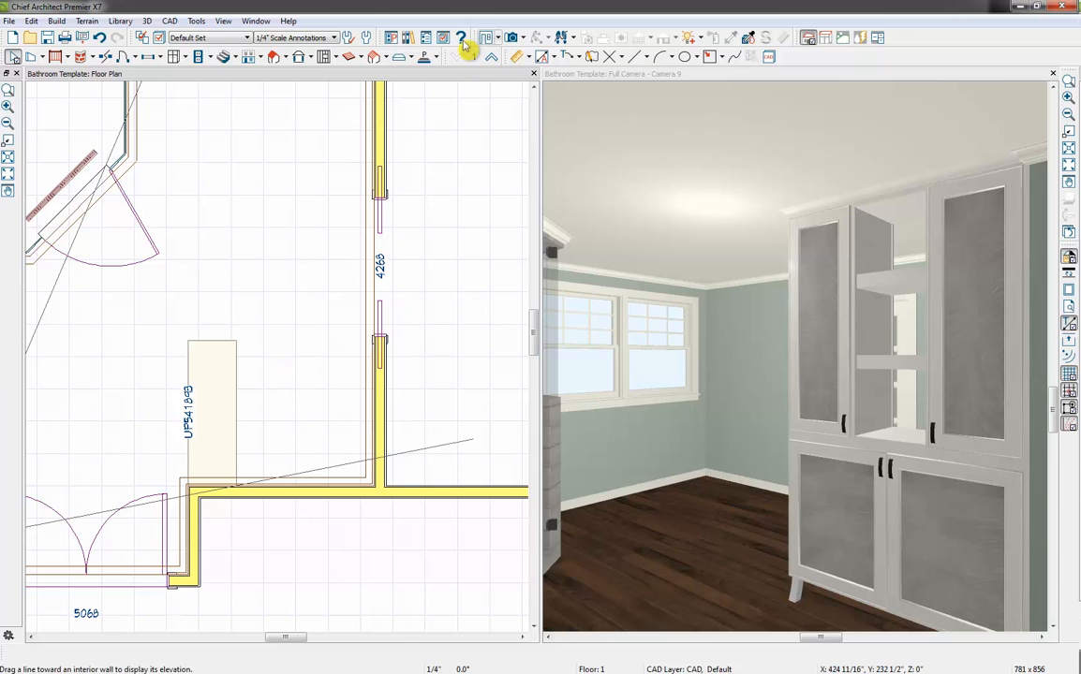
click(408, 38)
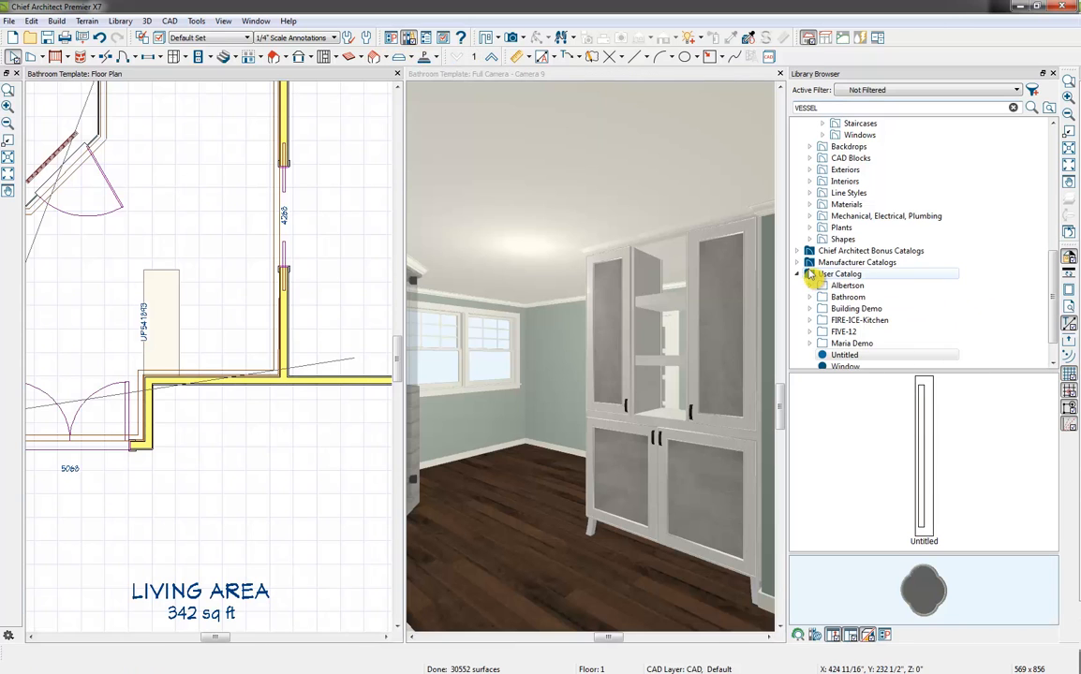
click(798, 274)
scroll(841, 280, up, 3)
scroll(840, 276, up, 4)
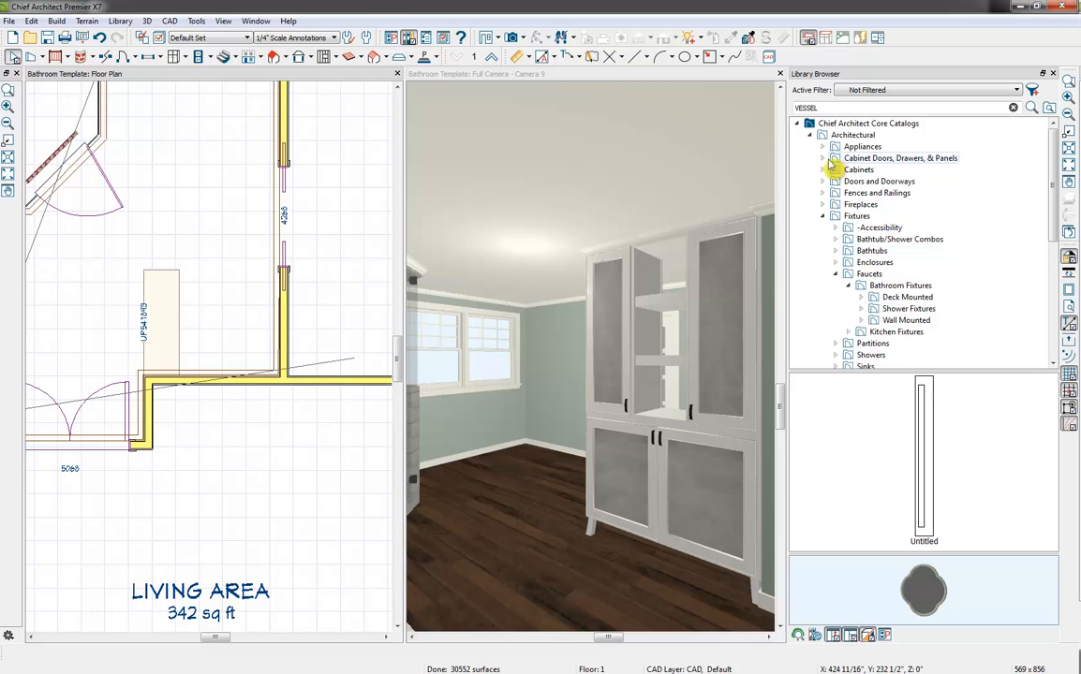
click(824, 216)
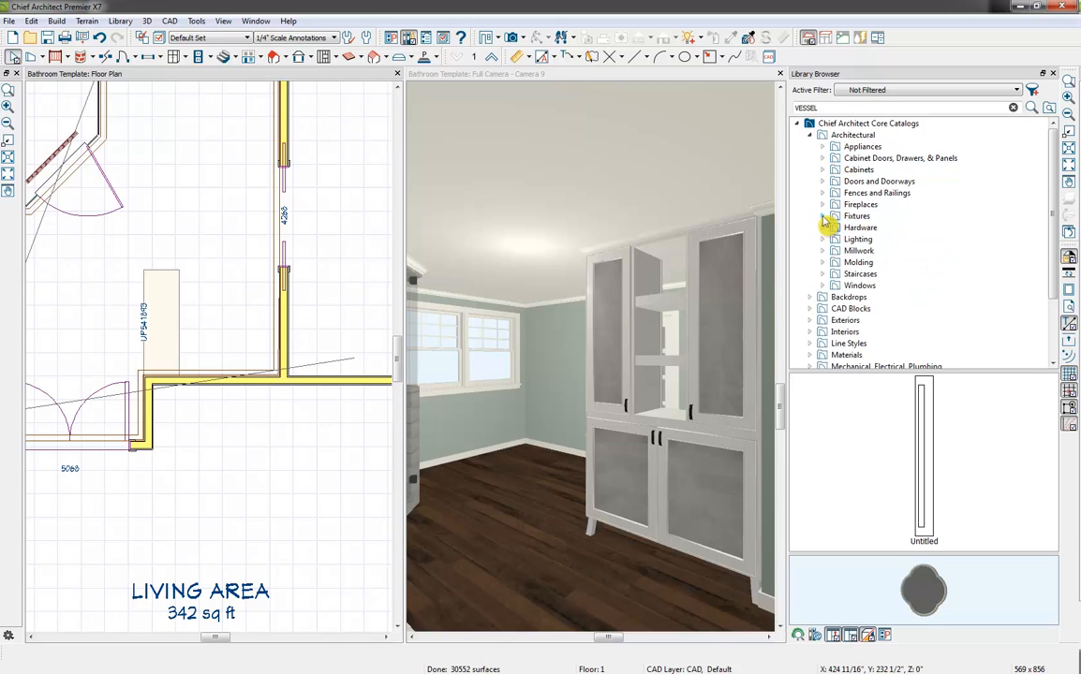
click(824, 216)
click(835, 275)
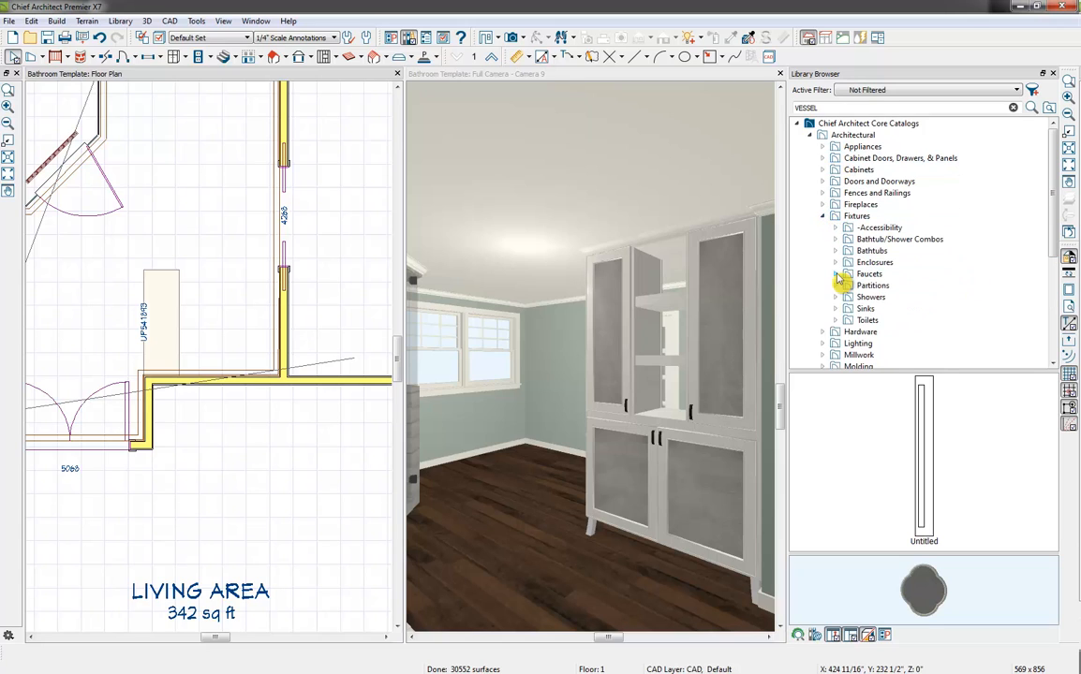
click(822, 216)
click(810, 135)
click(797, 122)
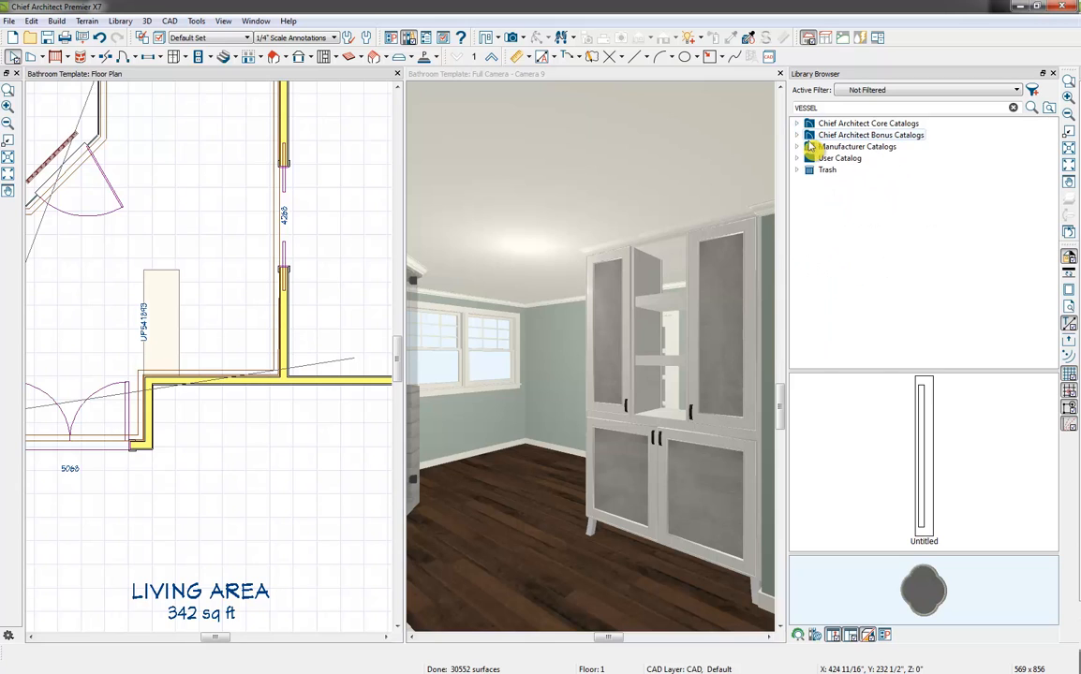
Try to place the Suave Toilet from the bonus catalogs' Bathroom Fixtures in the floor area behind the linen cabinet
click(797, 135)
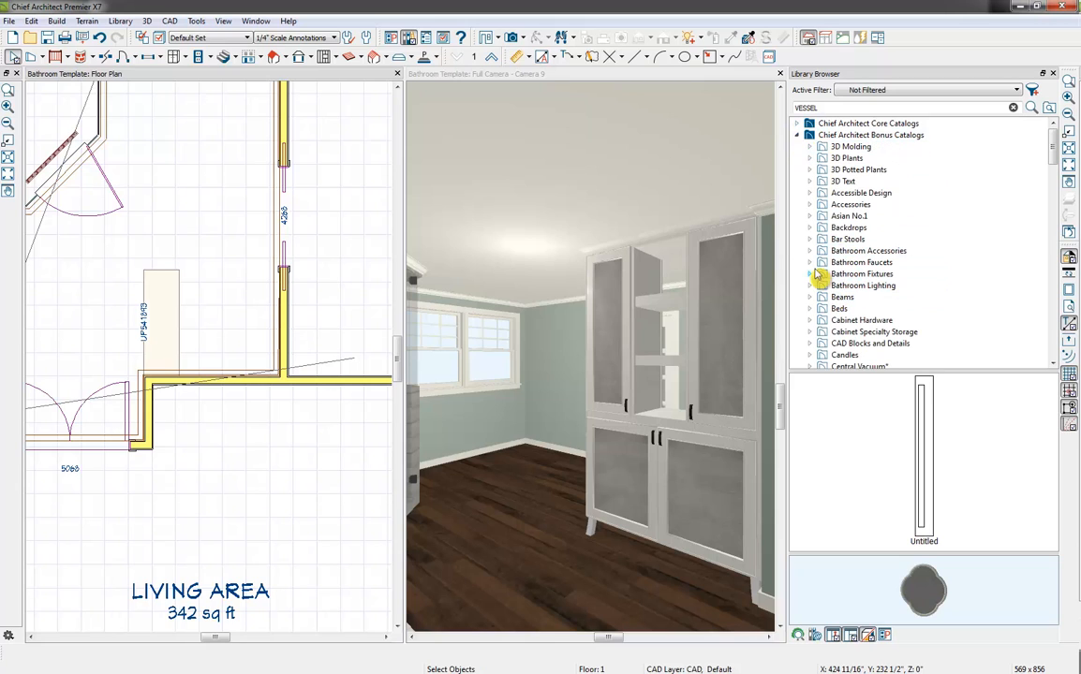
click(809, 274)
click(862, 286)
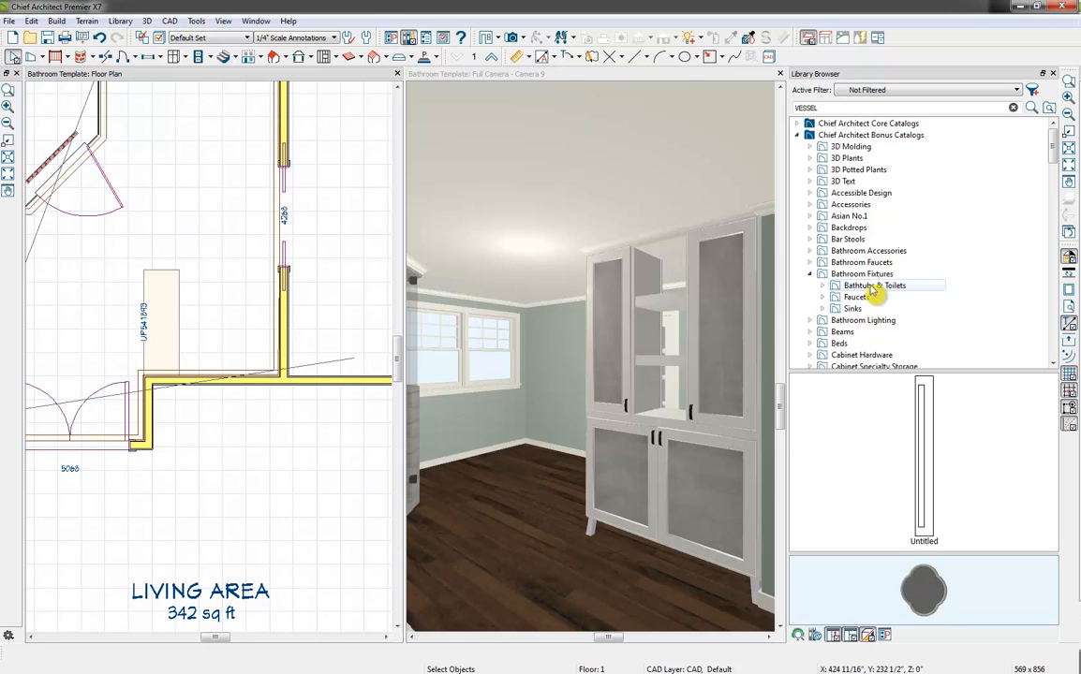
click(1012, 448)
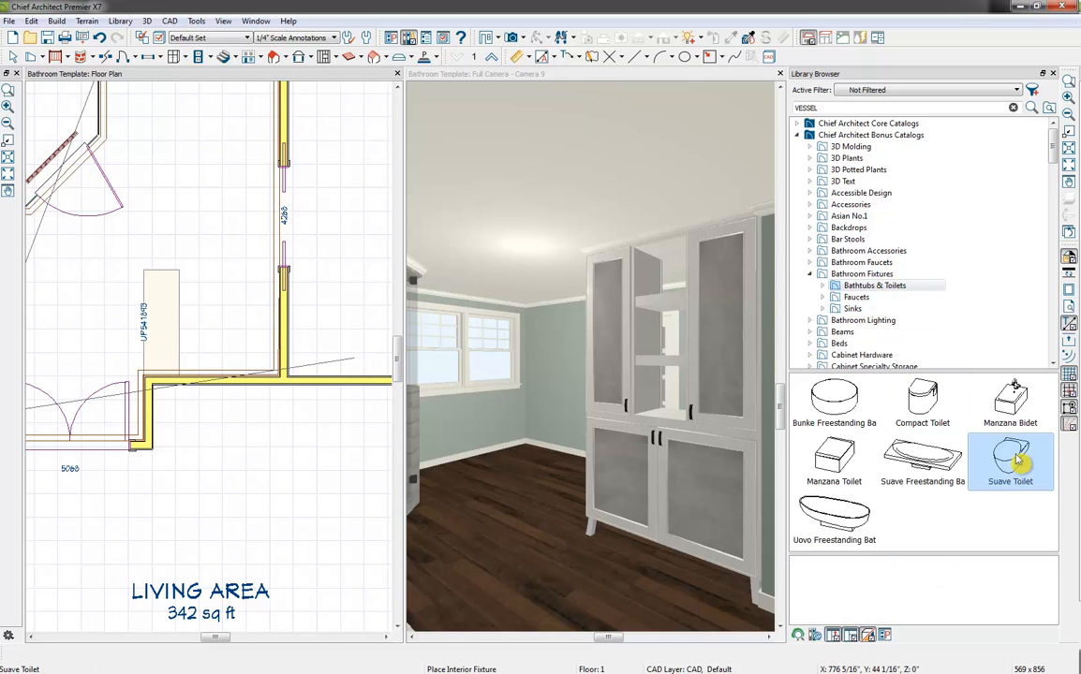
click(222, 348)
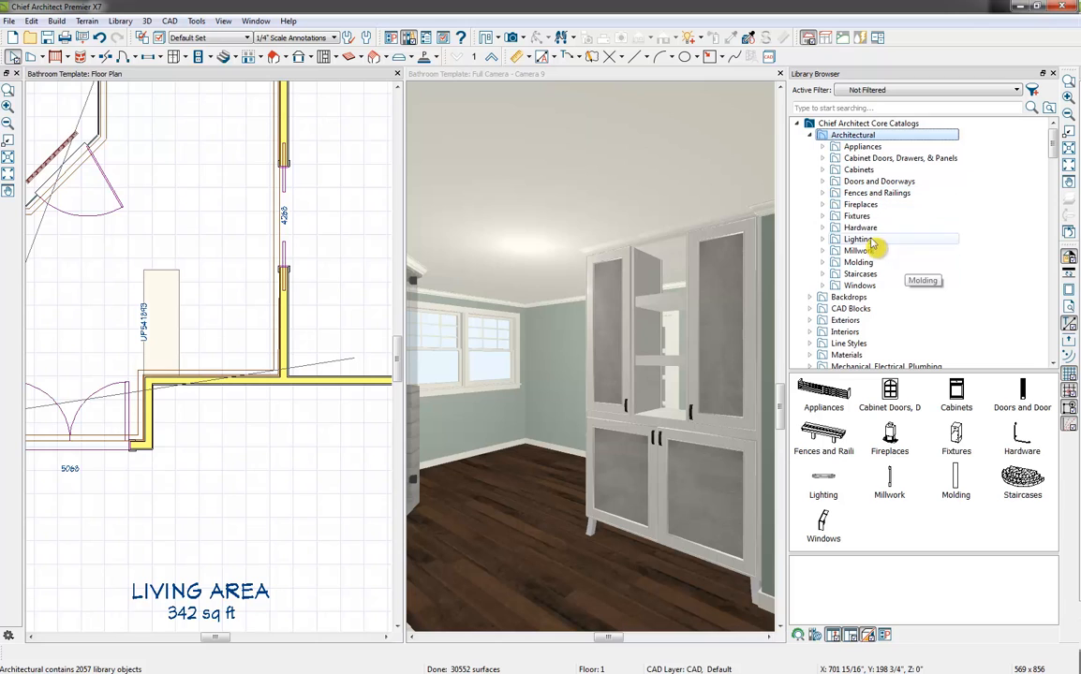
Place a Clawfoot tub from the core catalogs' Standard Tubs beneath the double window, with its long side parallel to the window wall
click(823, 216)
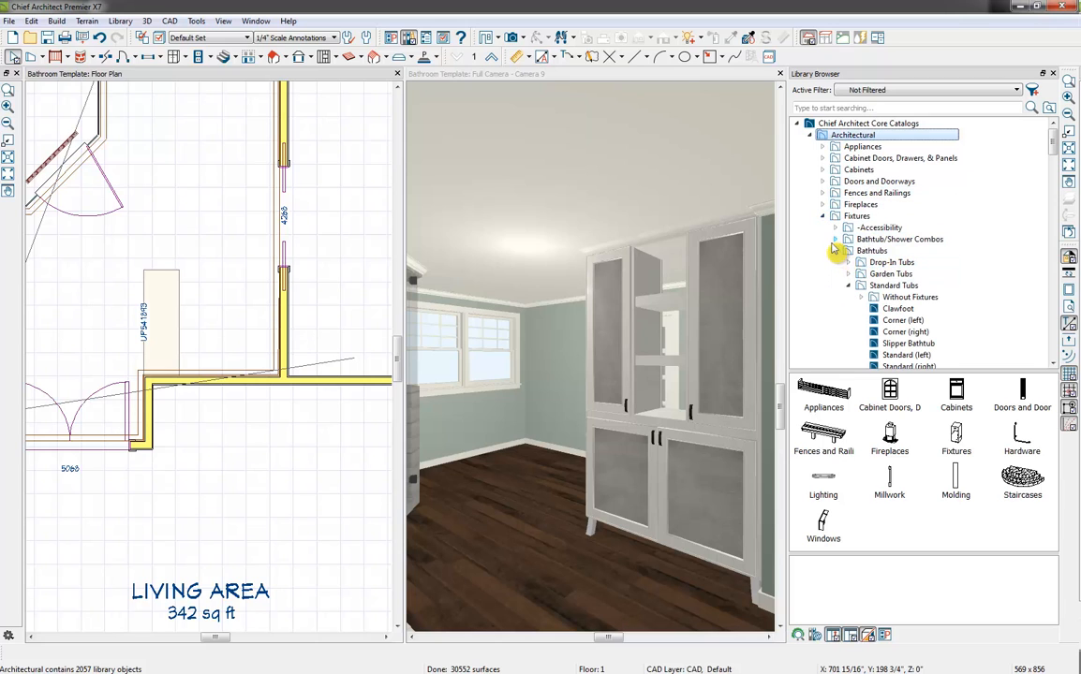
scroll(838, 255, down, 3)
scroll(871, 248, up, 1)
click(897, 239)
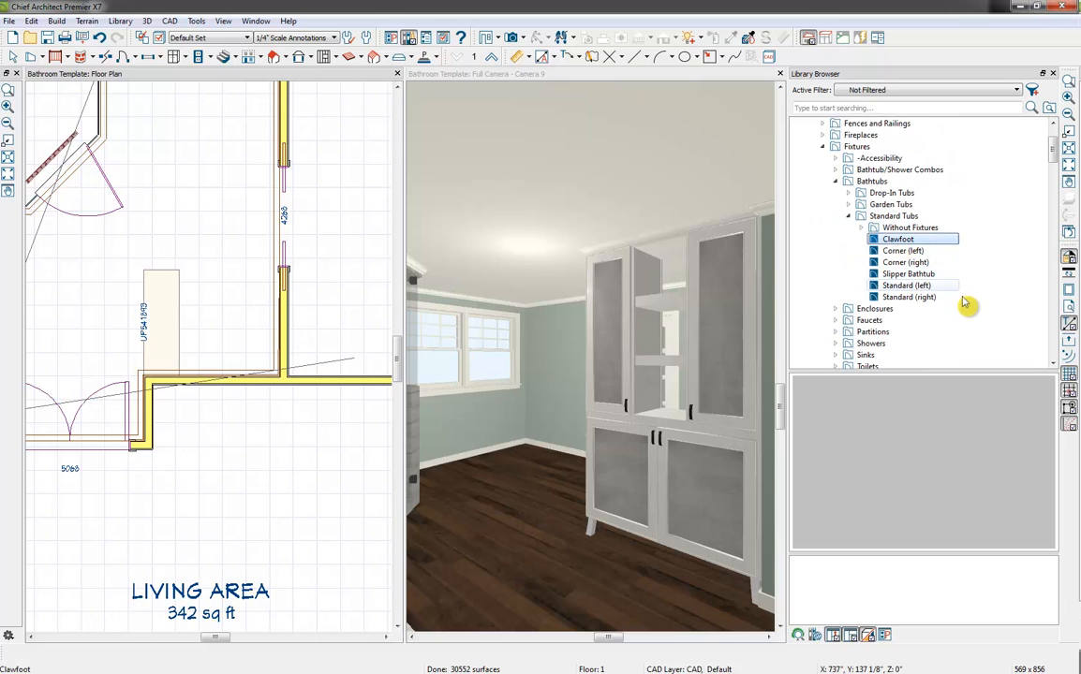
click(192, 230)
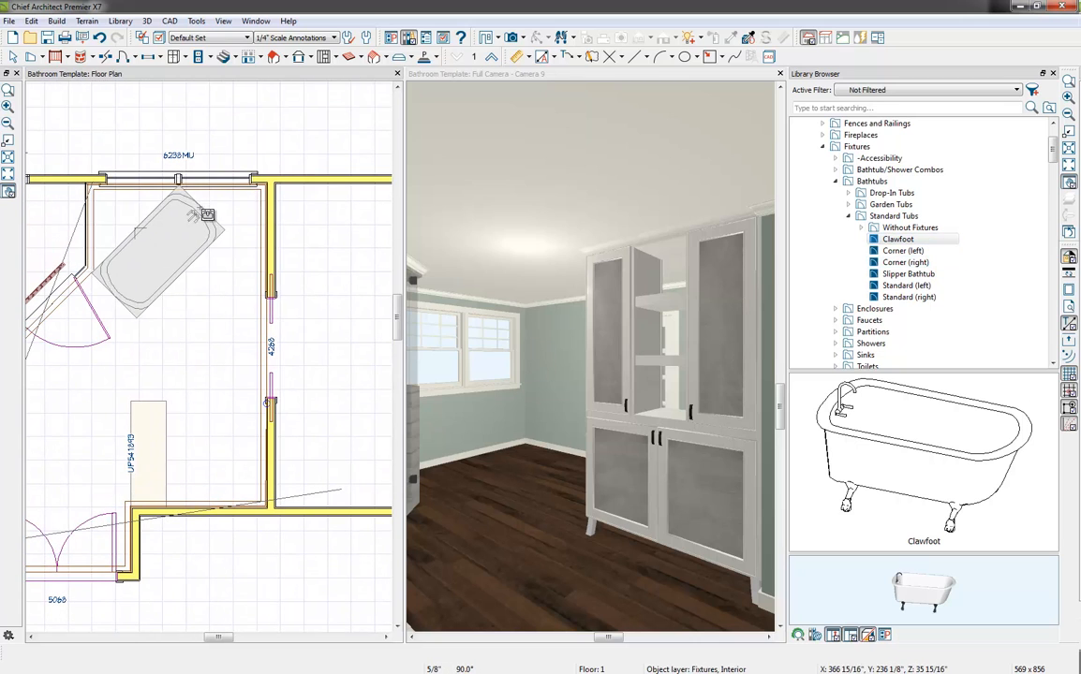
click(208, 225)
drag(208, 225, 184, 233)
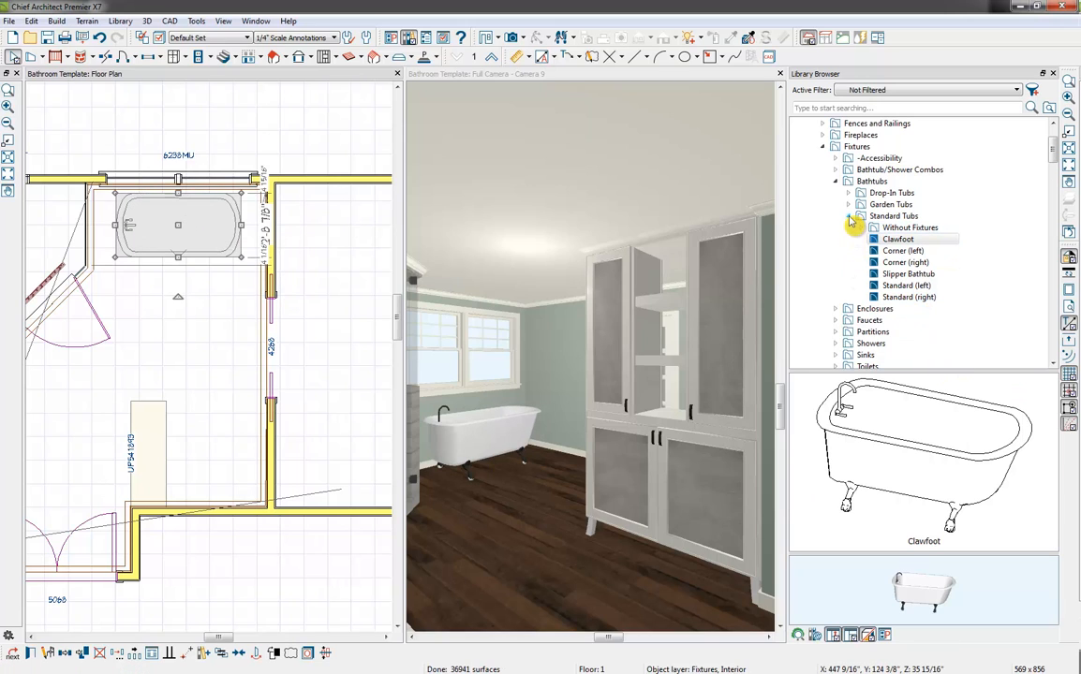
Place a Round Tank Toilet from the core catalogs against the wall behind the linen cabinet
click(850, 218)
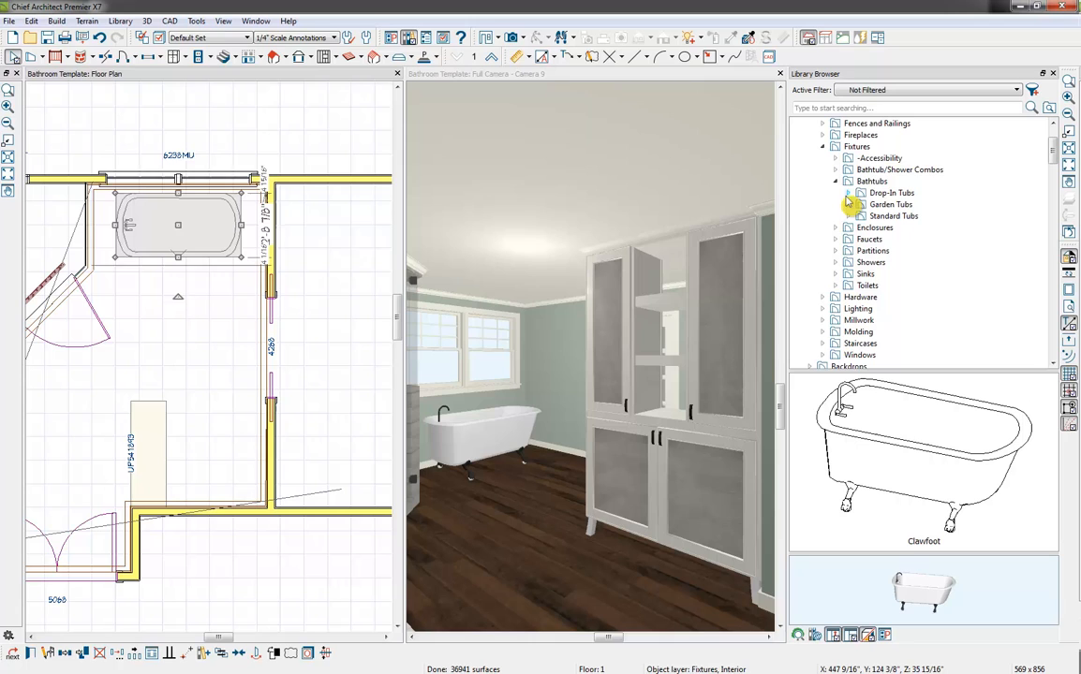
click(836, 285)
scroll(898, 316, down, 2)
click(869, 217)
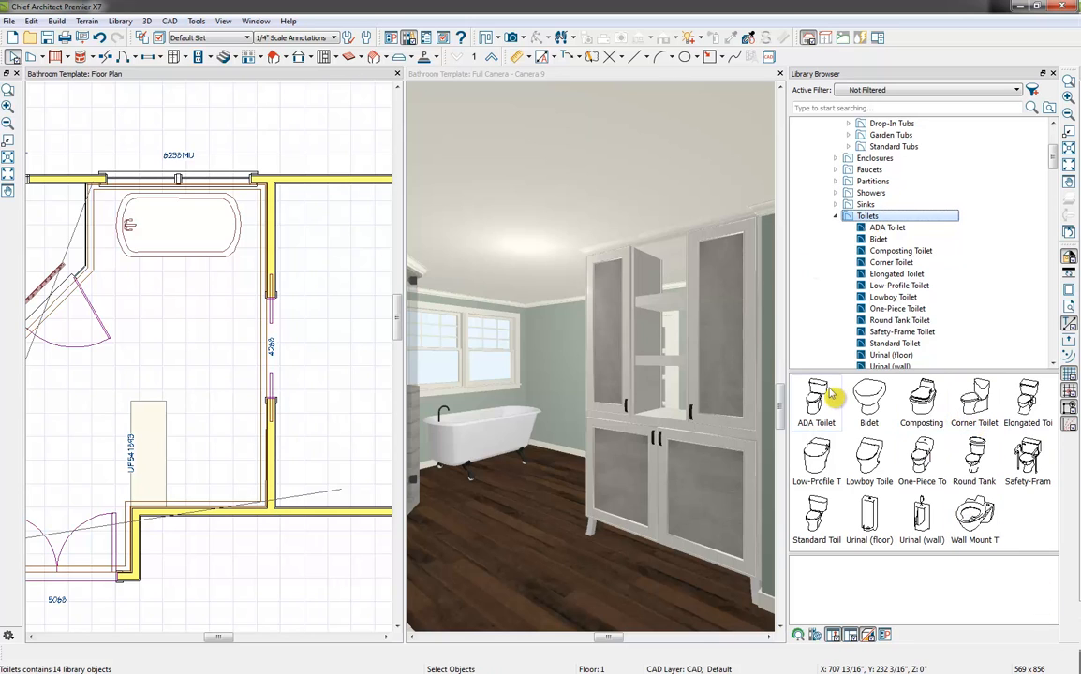
click(976, 465)
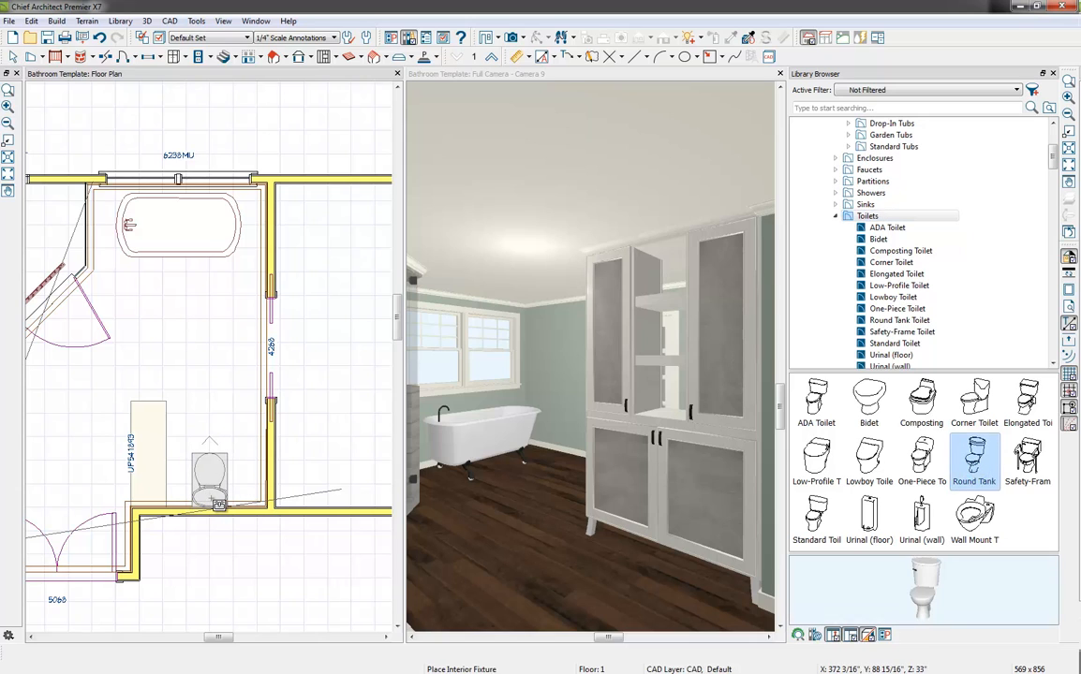
click(211, 476)
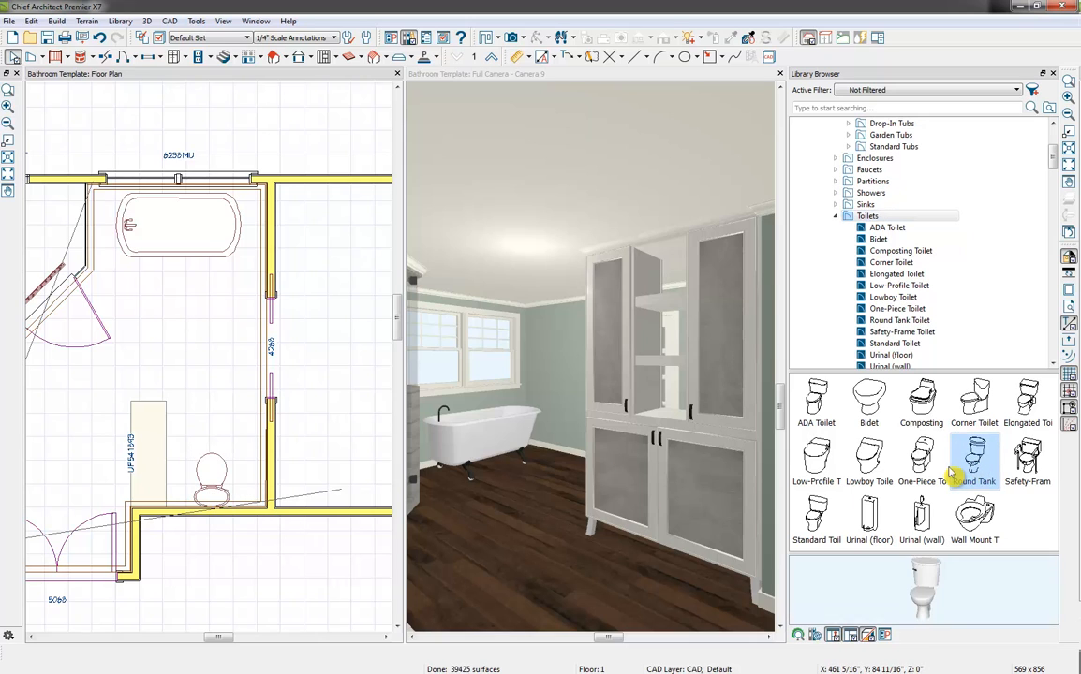
Maximize the camera view, close the library browser and reframe the camera to show the vanity, shower, tub and linen cabinet together
key(ctrl+Tab)
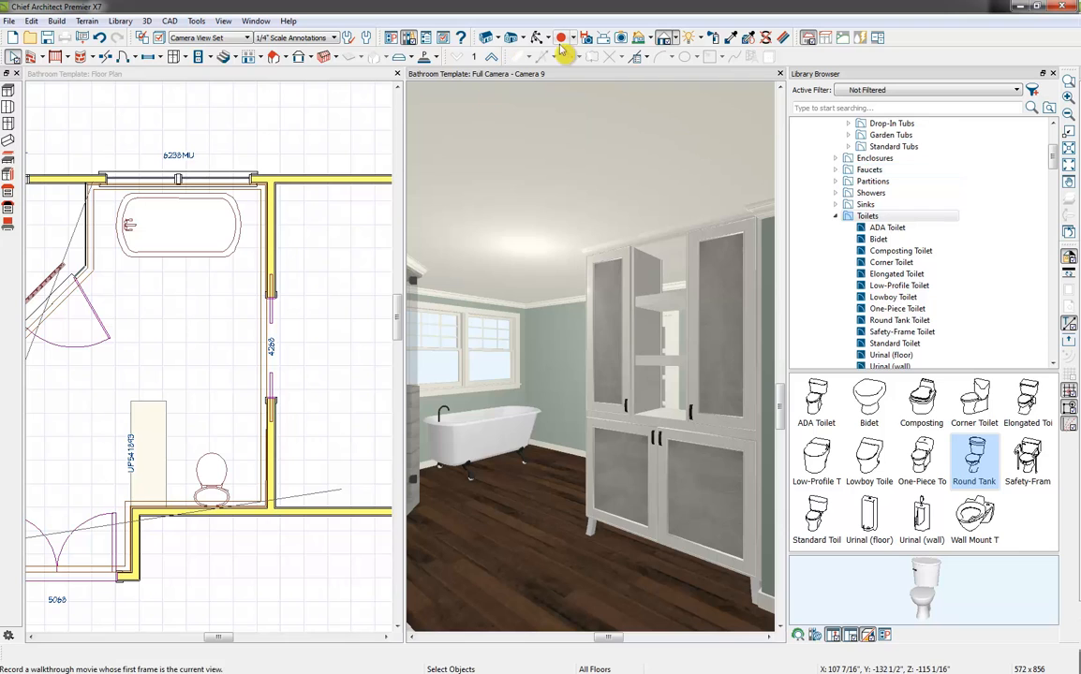
double_click(557, 79)
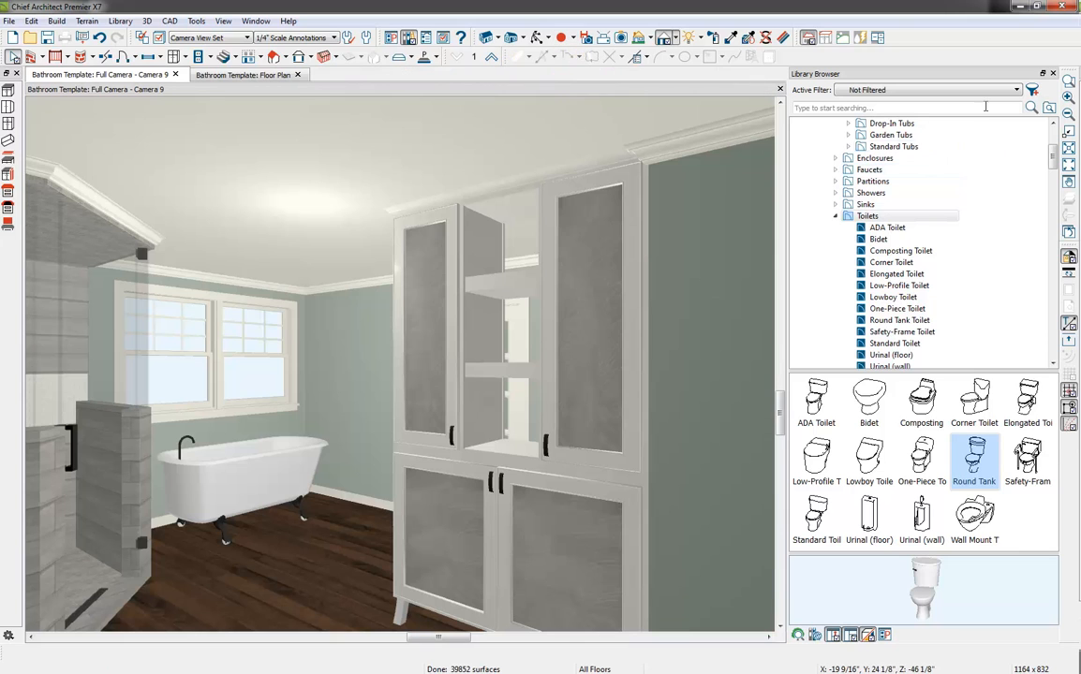
click(1053, 74)
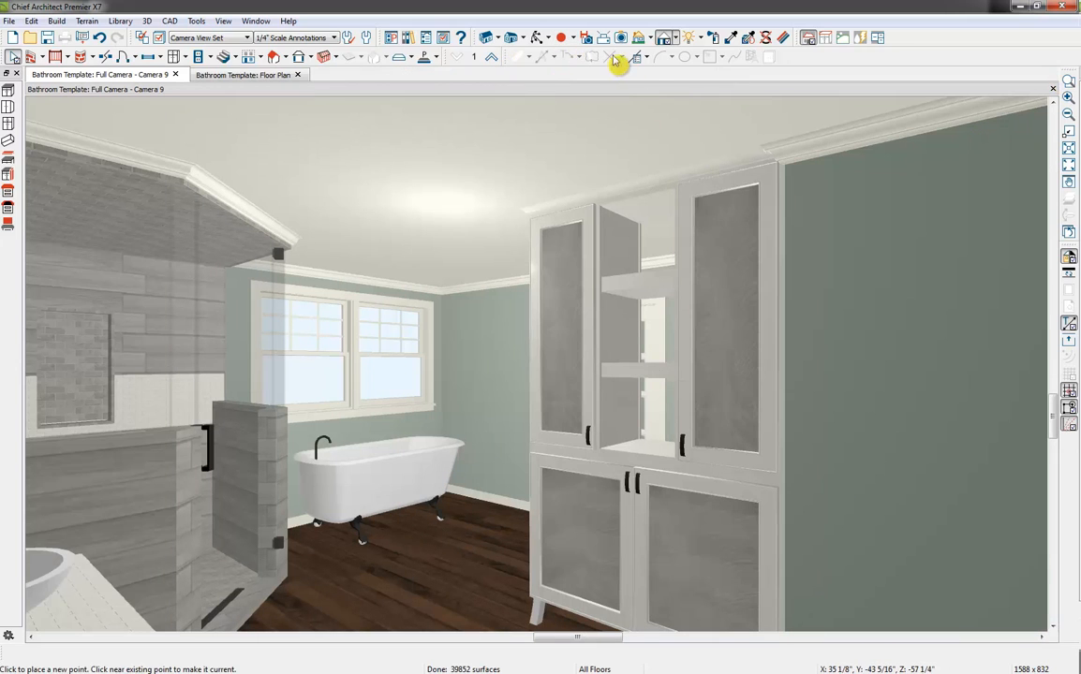
click(537, 41)
drag(674, 317, 648, 323)
drag(633, 473, 639, 476)
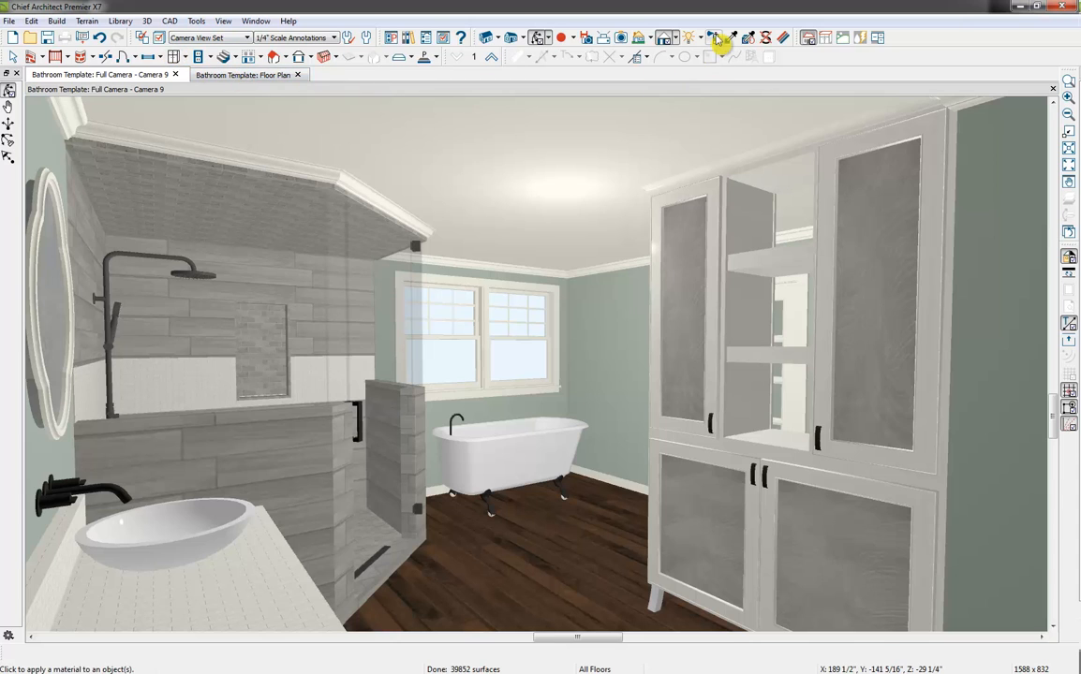
Paint the bathroom floor with the plan material Mother of Pearl CR57--PAINTED: AC-34 - CAPE HATTERAS SAND
click(715, 38)
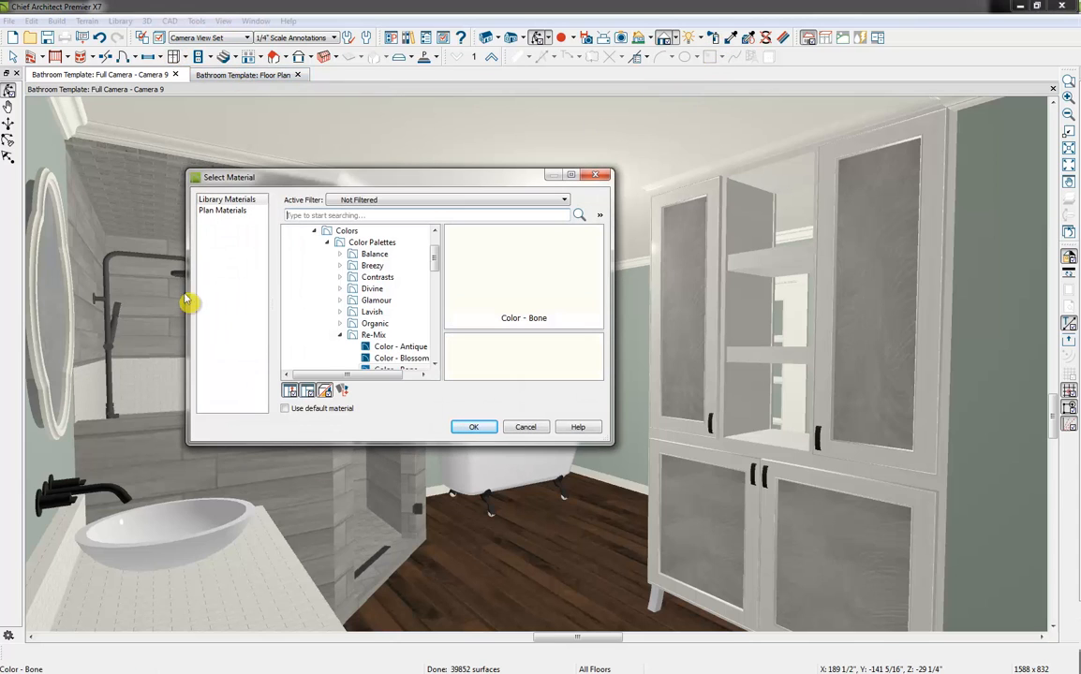
click(238, 213)
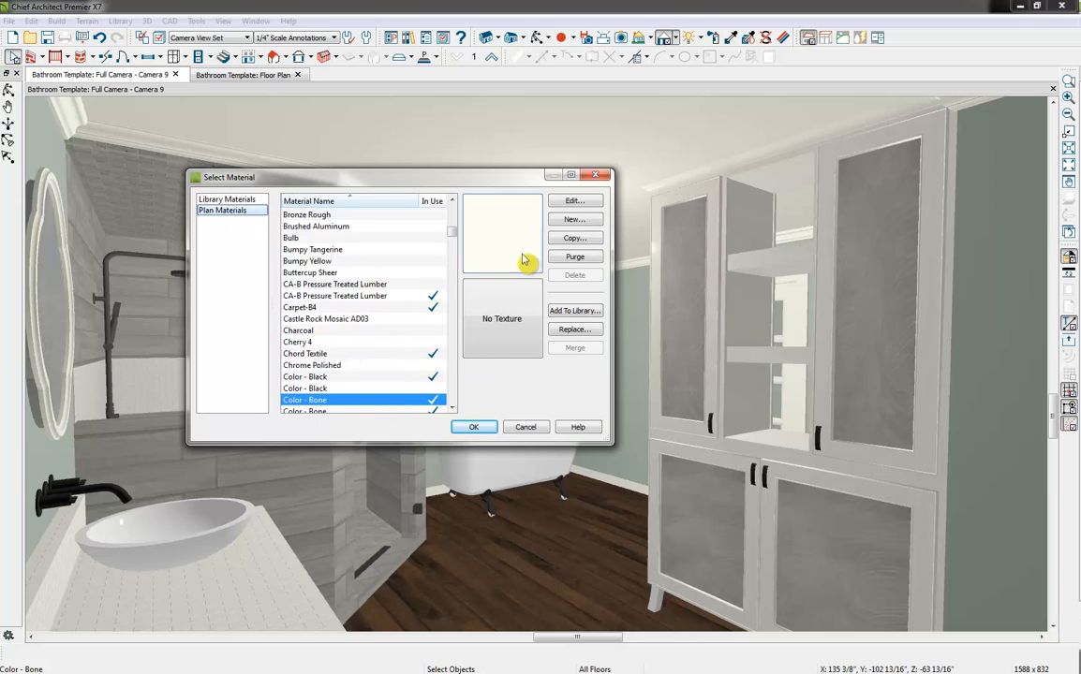
drag(453, 234, 452, 333)
click(377, 296)
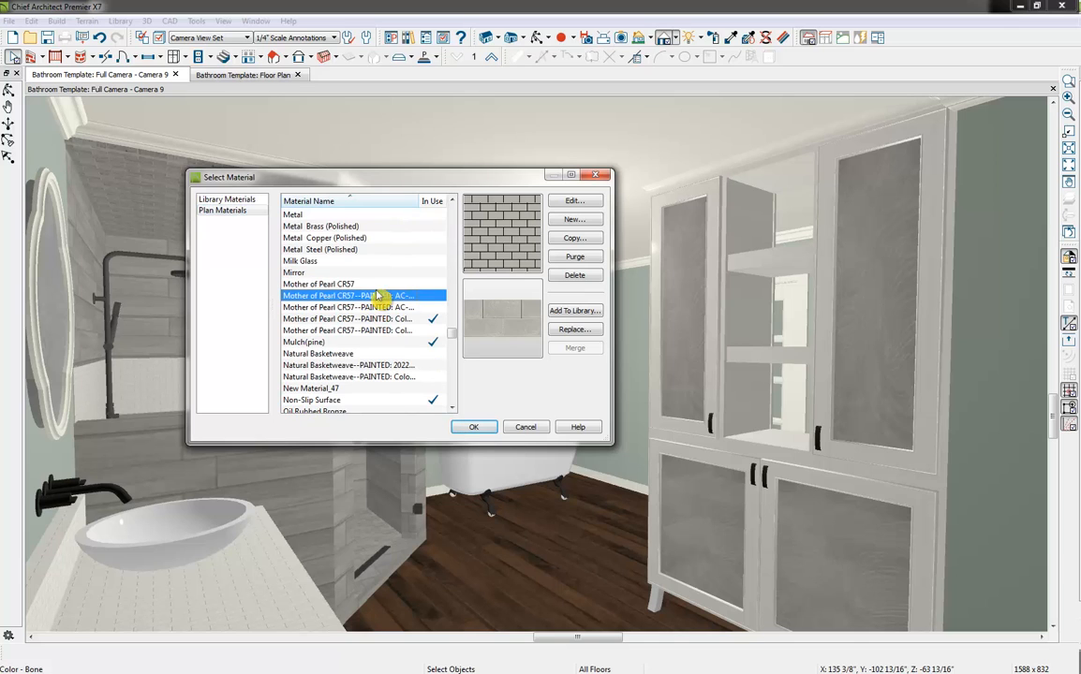
click(474, 428)
click(540, 580)
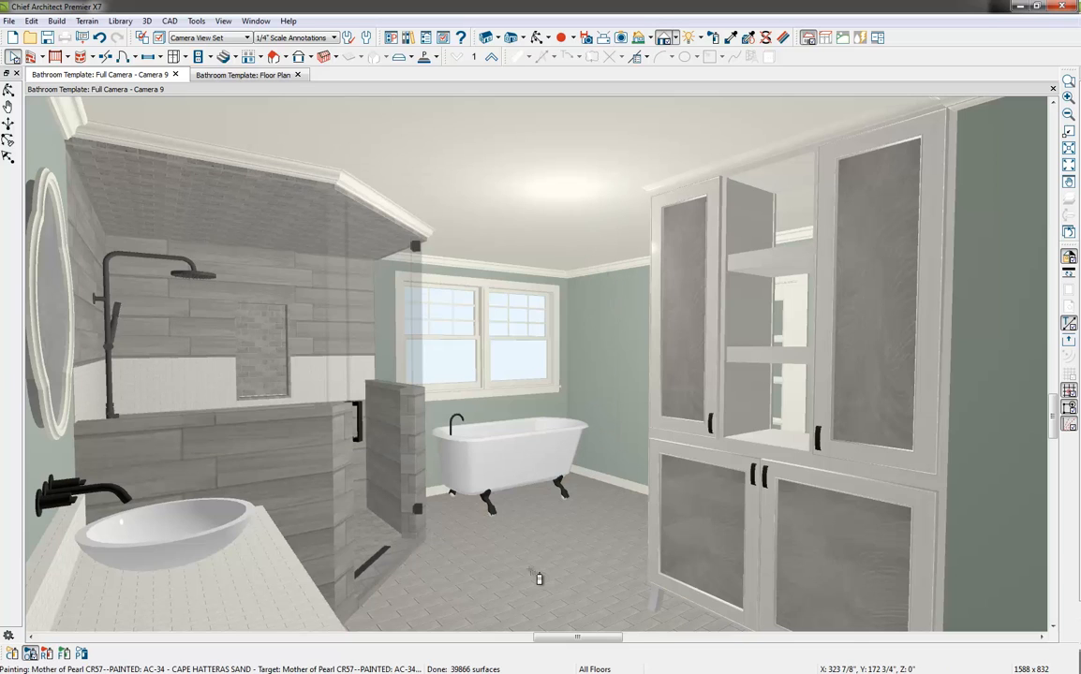
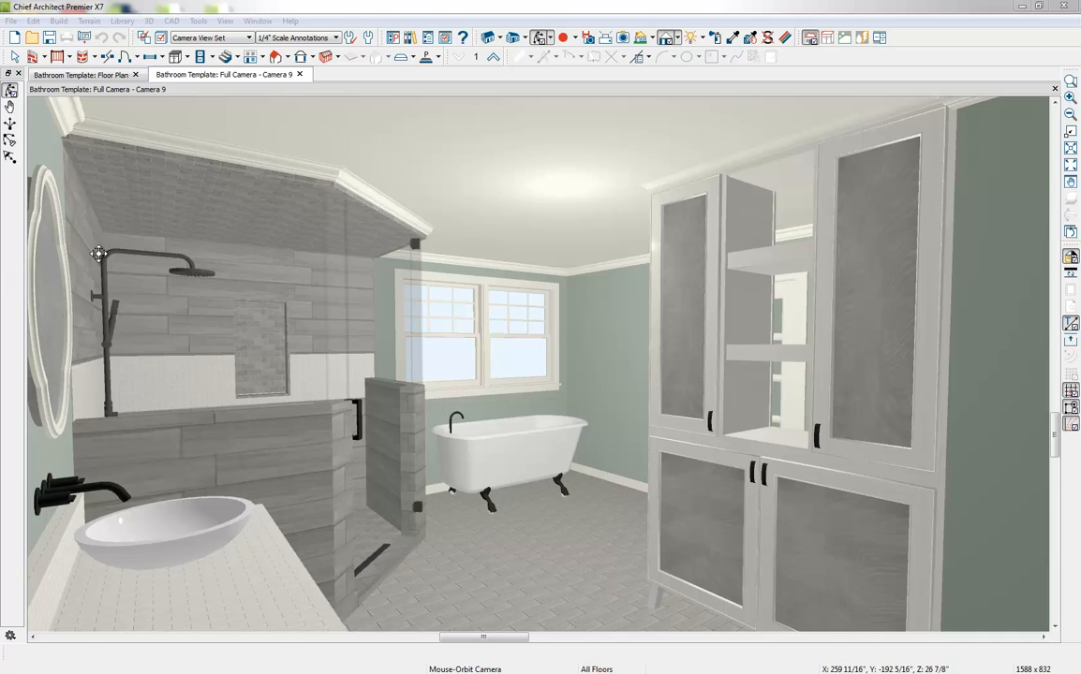
Enable Show Shadows and Reflections in Mirrors under the Preview Options of the render preferences
click(510, 8)
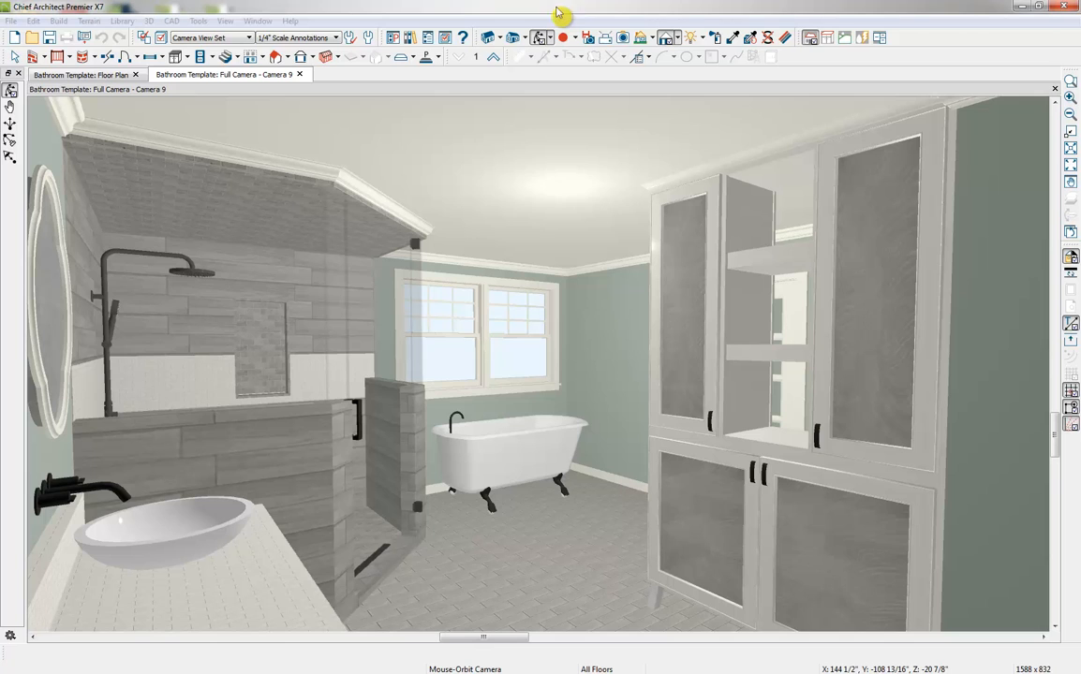
click(395, 40)
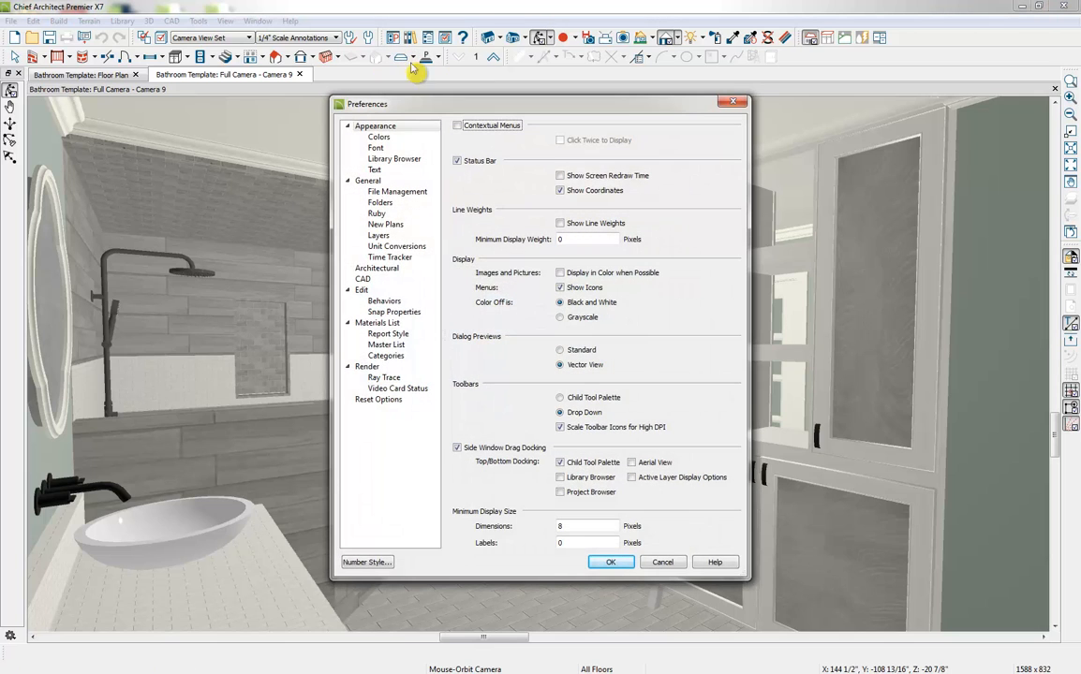
click(368, 367)
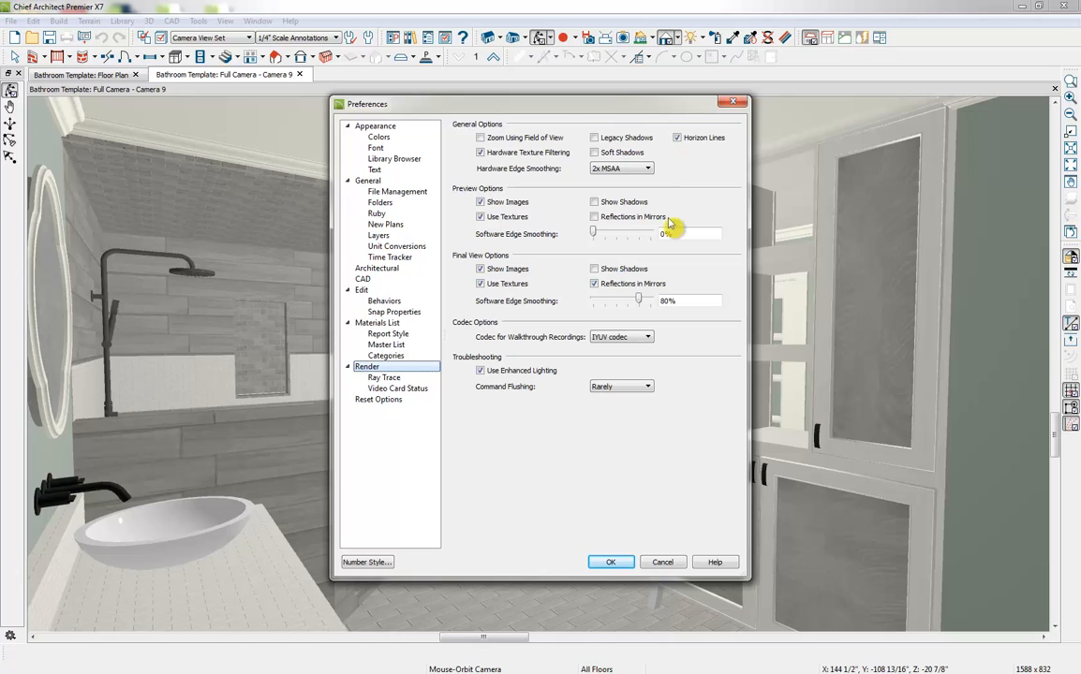
click(614, 203)
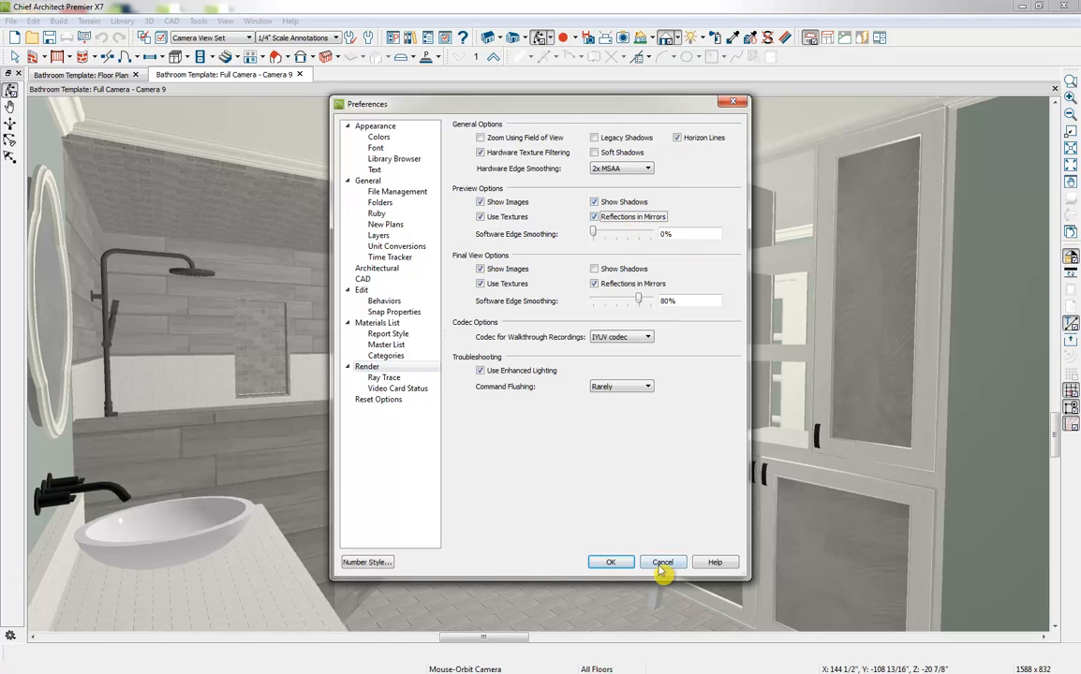
click(610, 563)
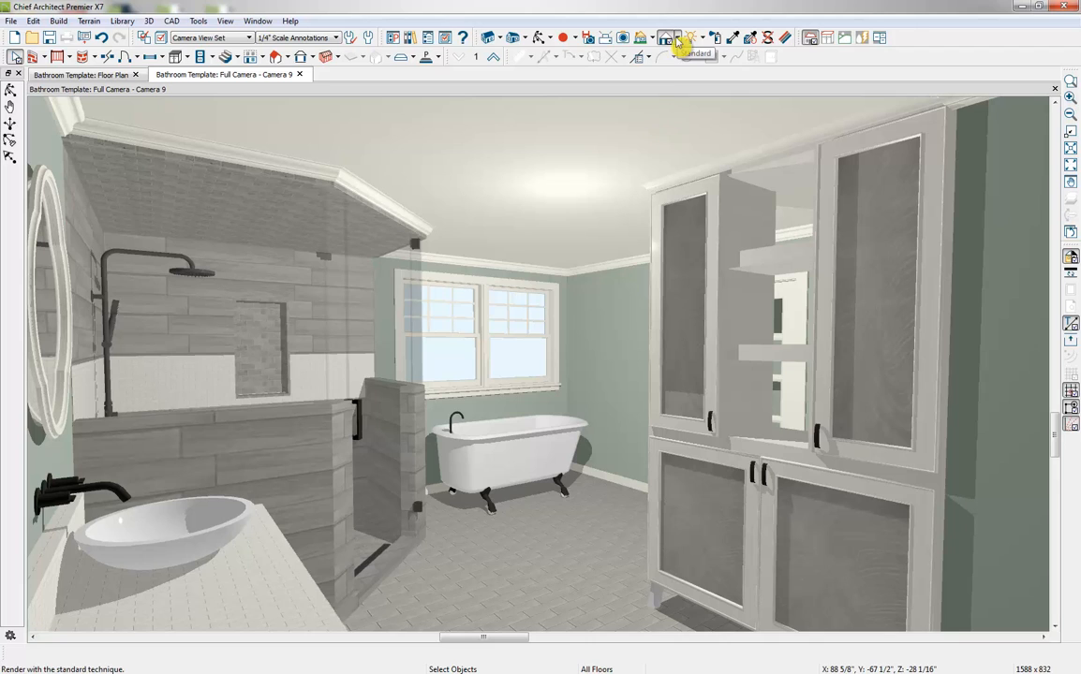
Preview the bathroom camera view in the Vector View, Glass House and Duotone rendering techniques
click(678, 39)
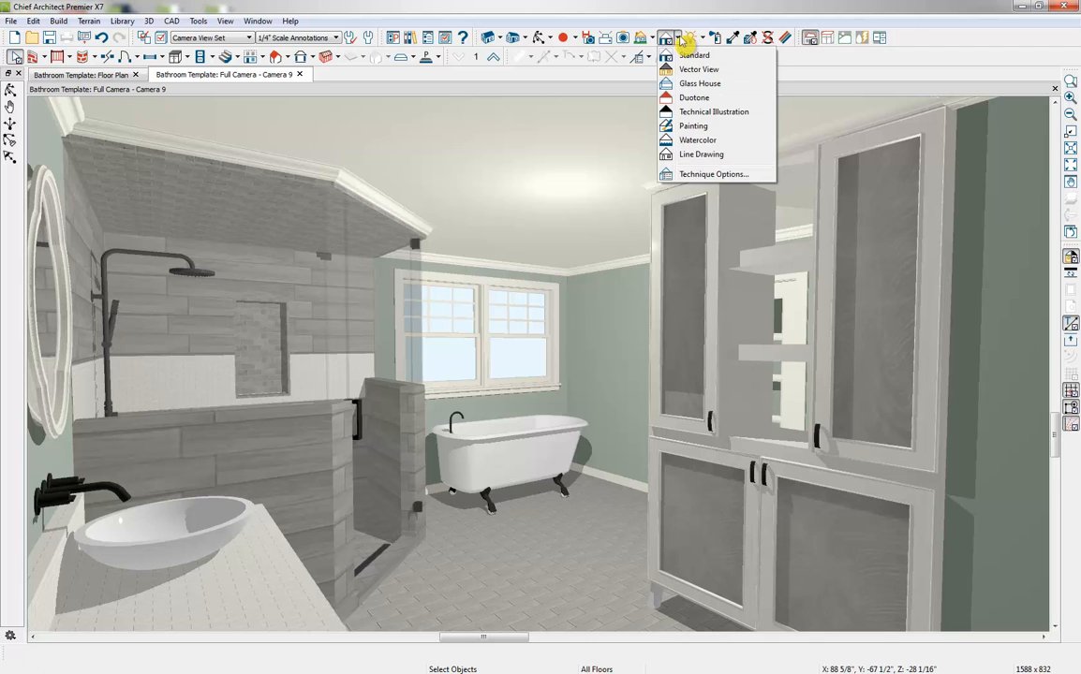
click(717, 70)
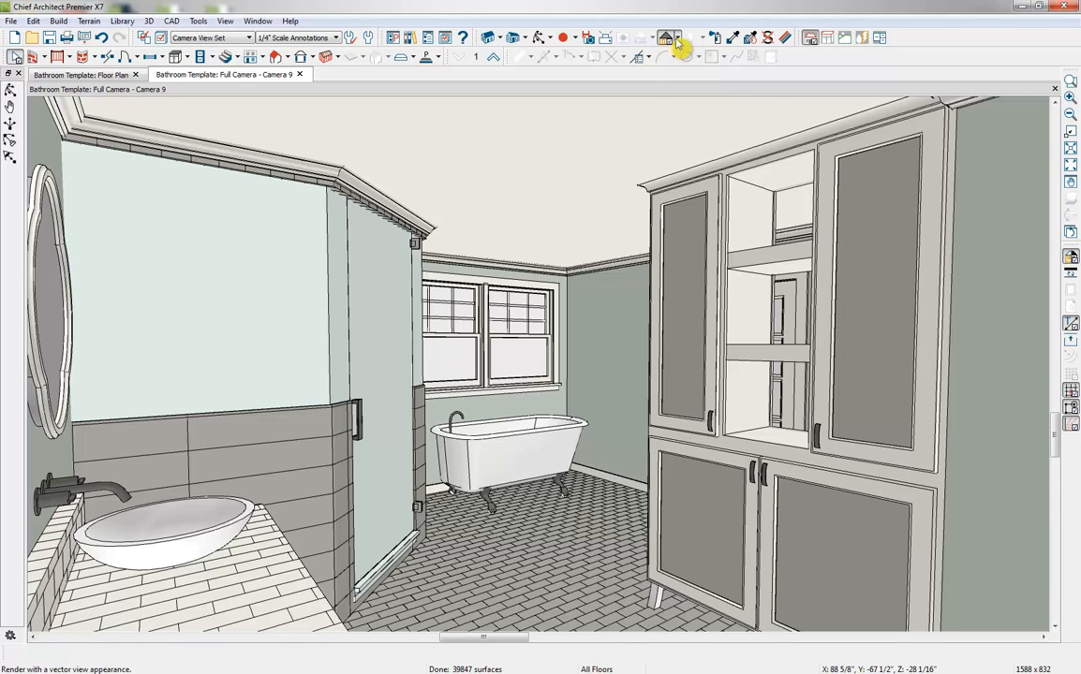
click(676, 39)
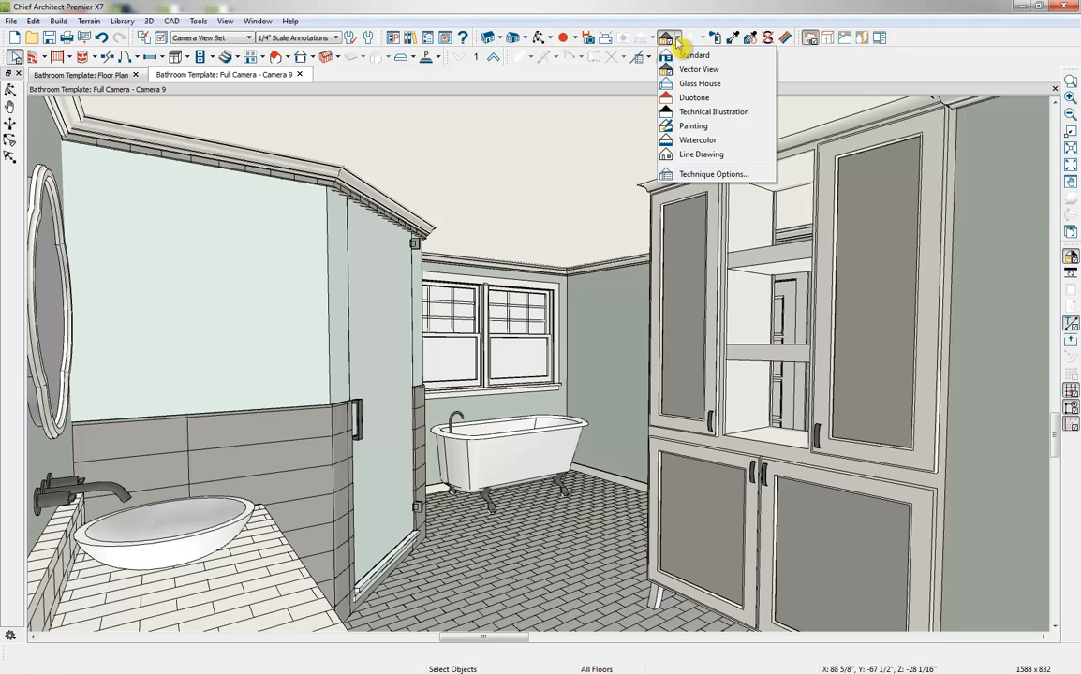
click(712, 84)
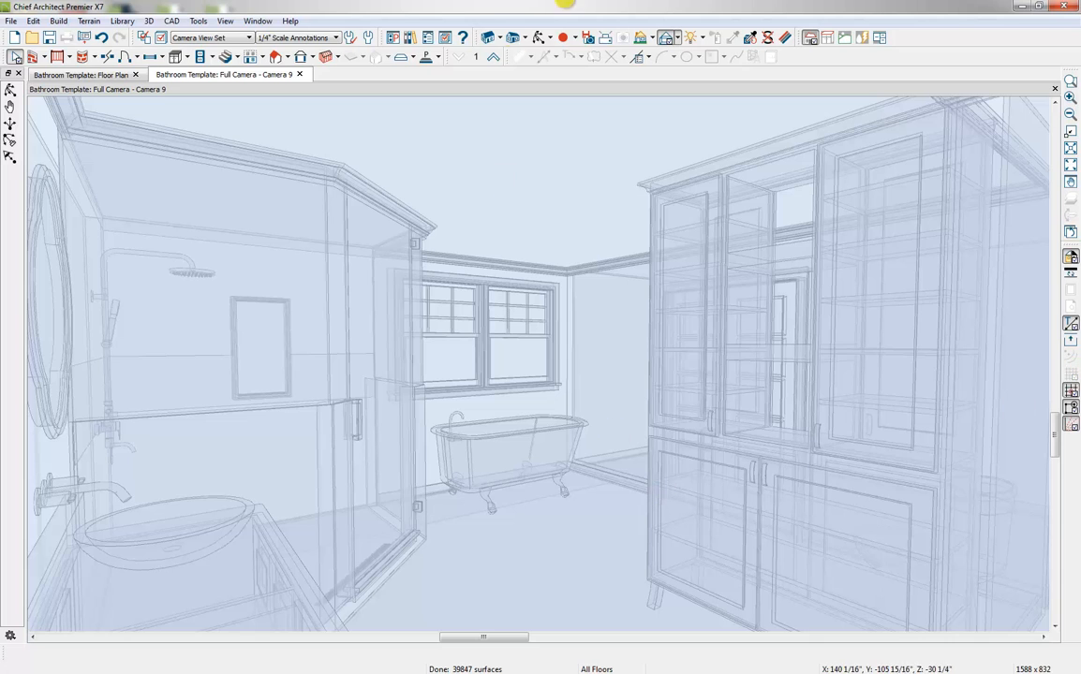
click(674, 37)
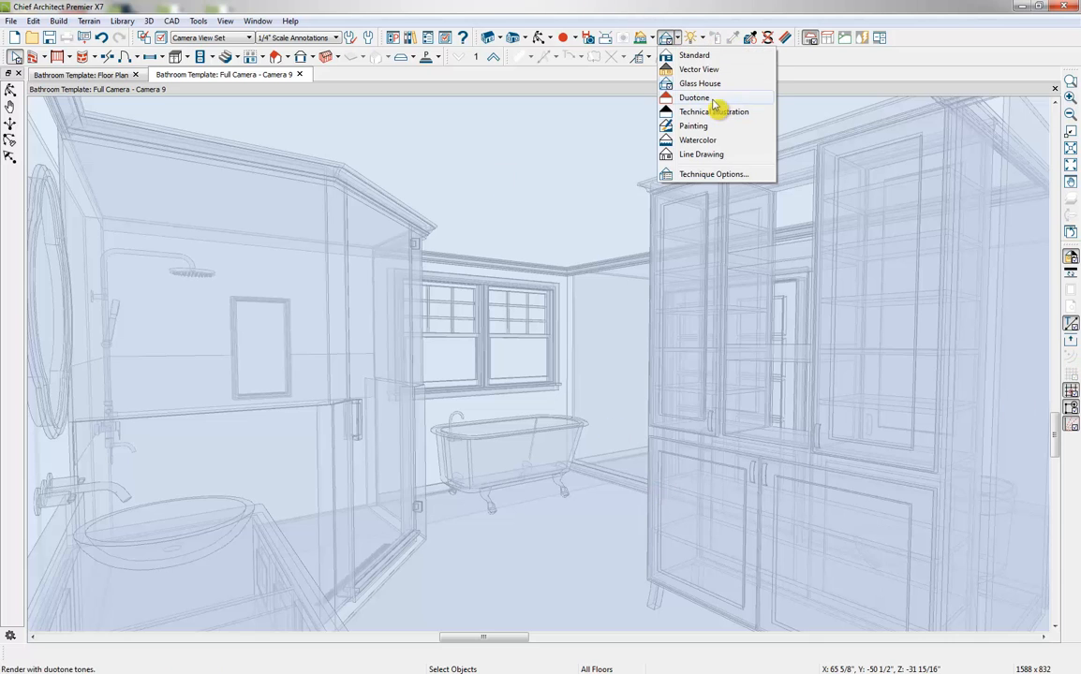
click(710, 98)
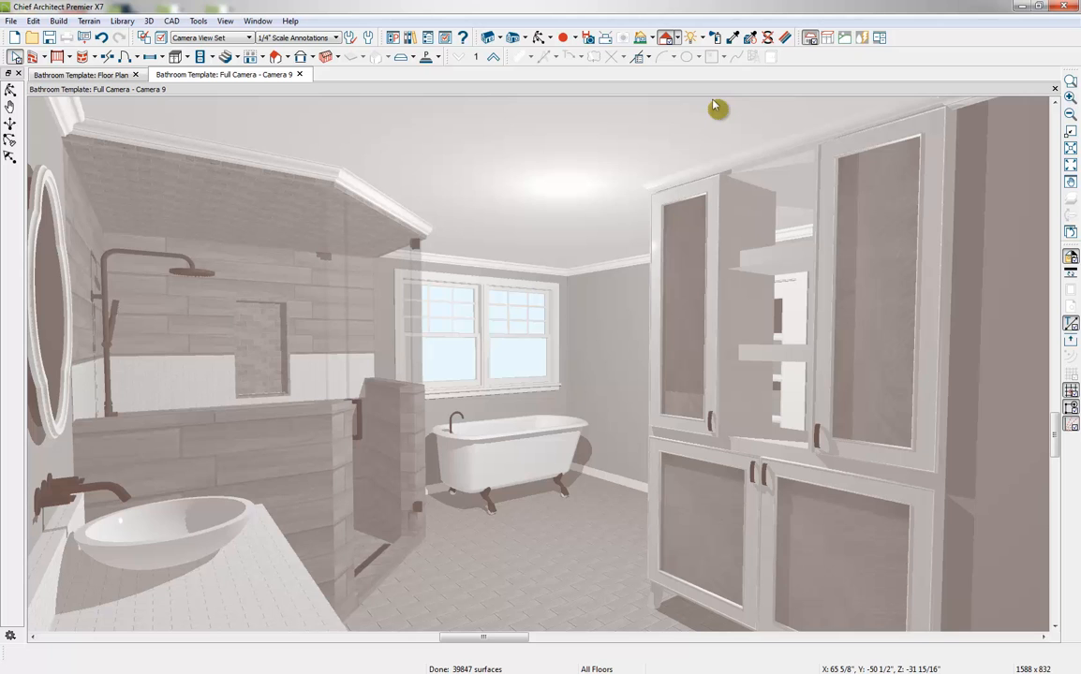
Preview the bathroom camera view in the Technical Illustration, Painting, Watercolor and Line Drawing rendering techniques
click(676, 39)
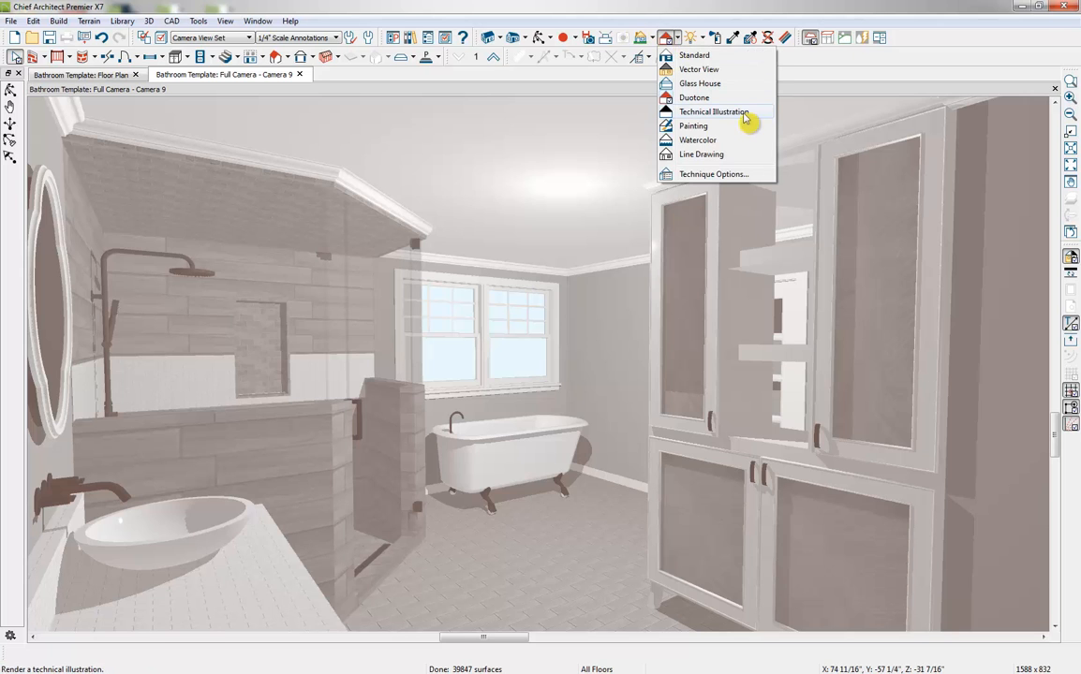
click(746, 113)
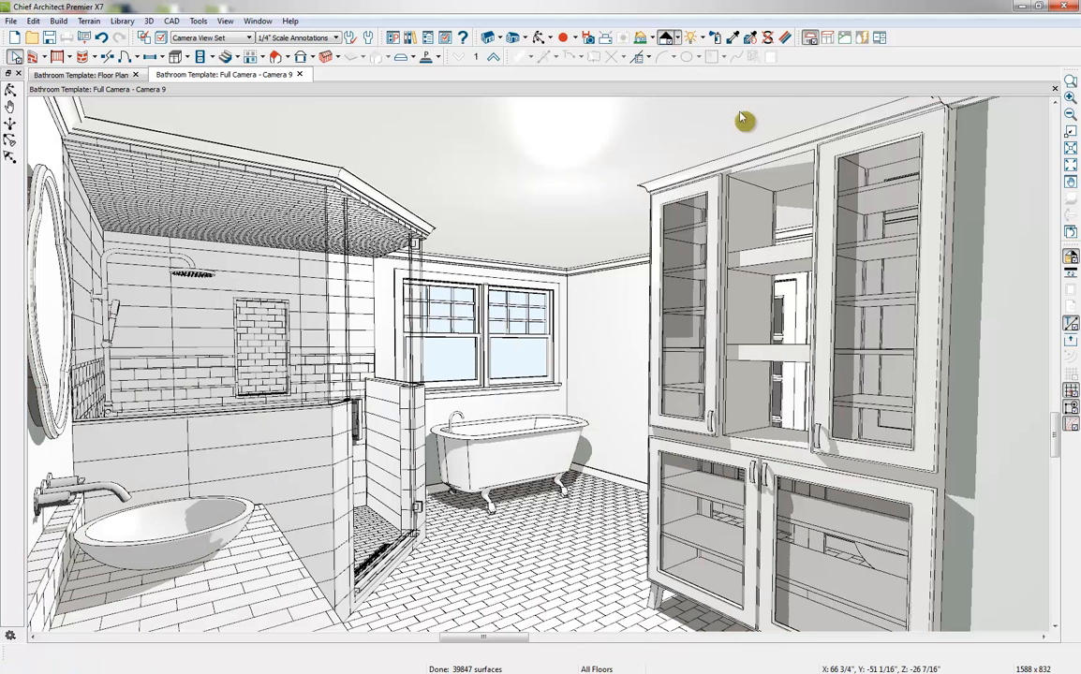
click(677, 40)
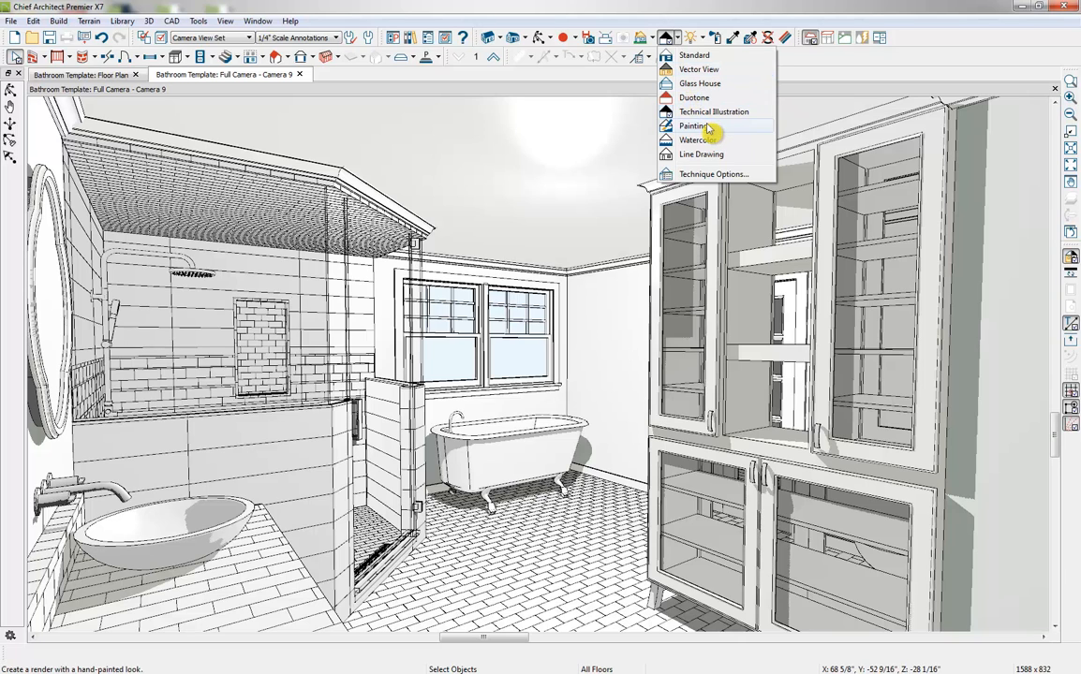
click(707, 127)
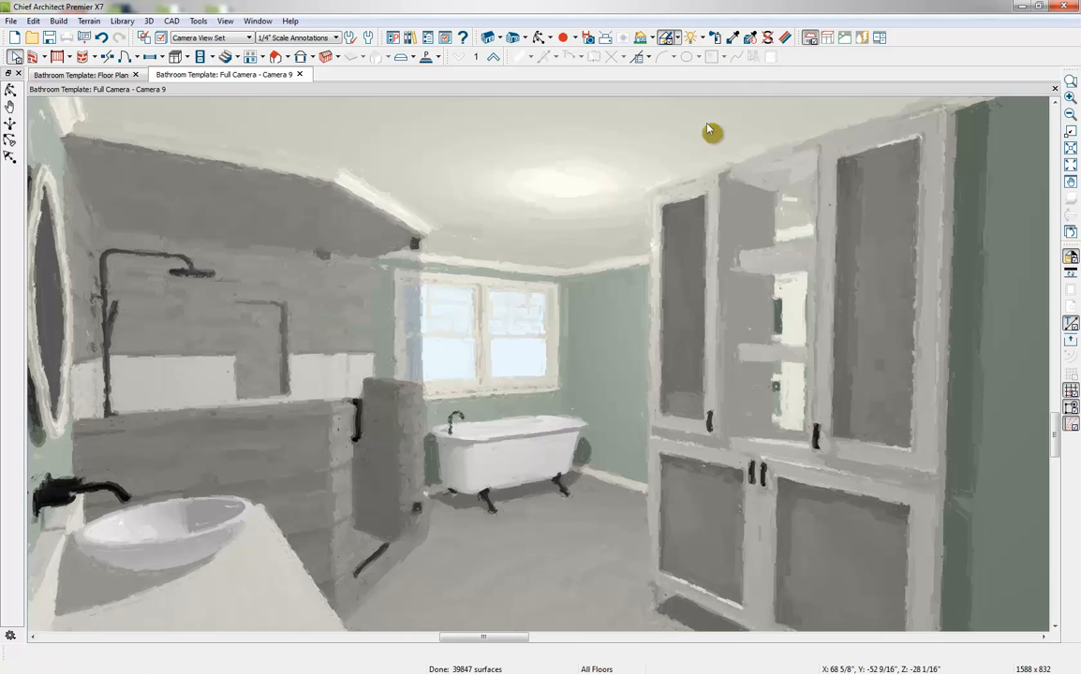
click(677, 38)
click(692, 149)
click(677, 39)
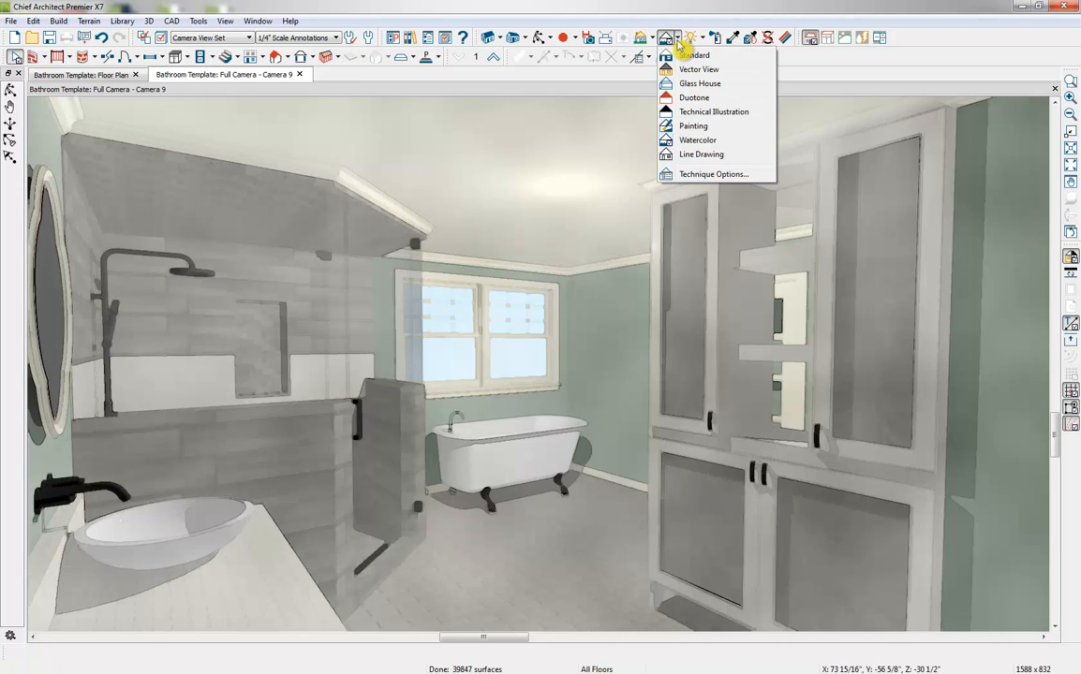
click(701, 156)
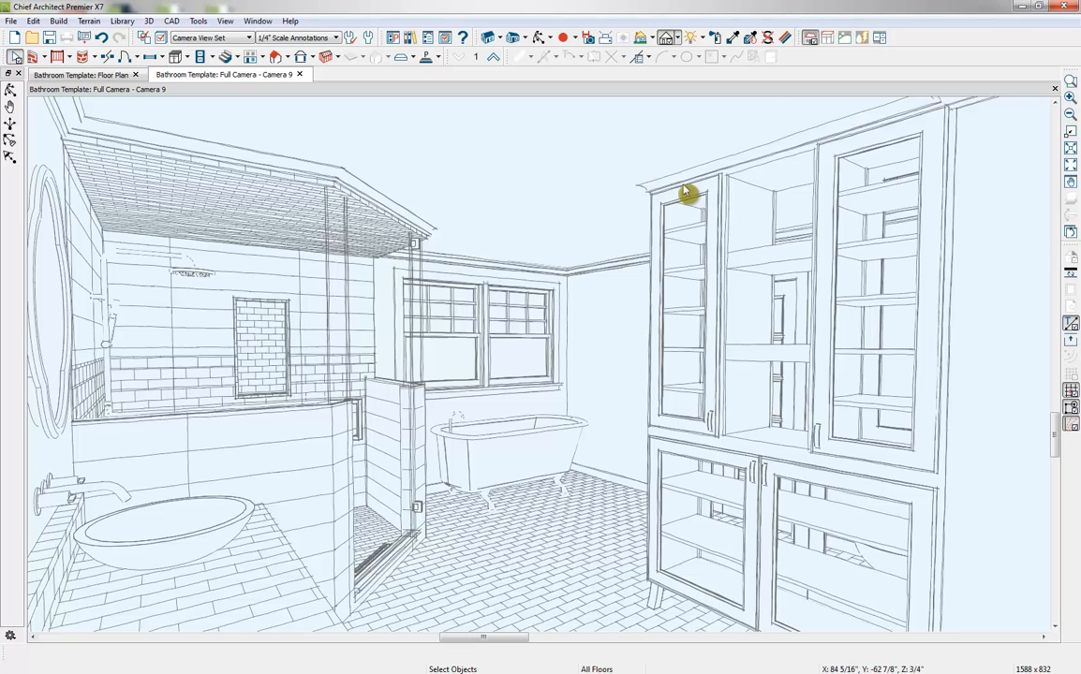
Set the Glass House technique options to 59% transparency and a line thickness of 9
click(677, 39)
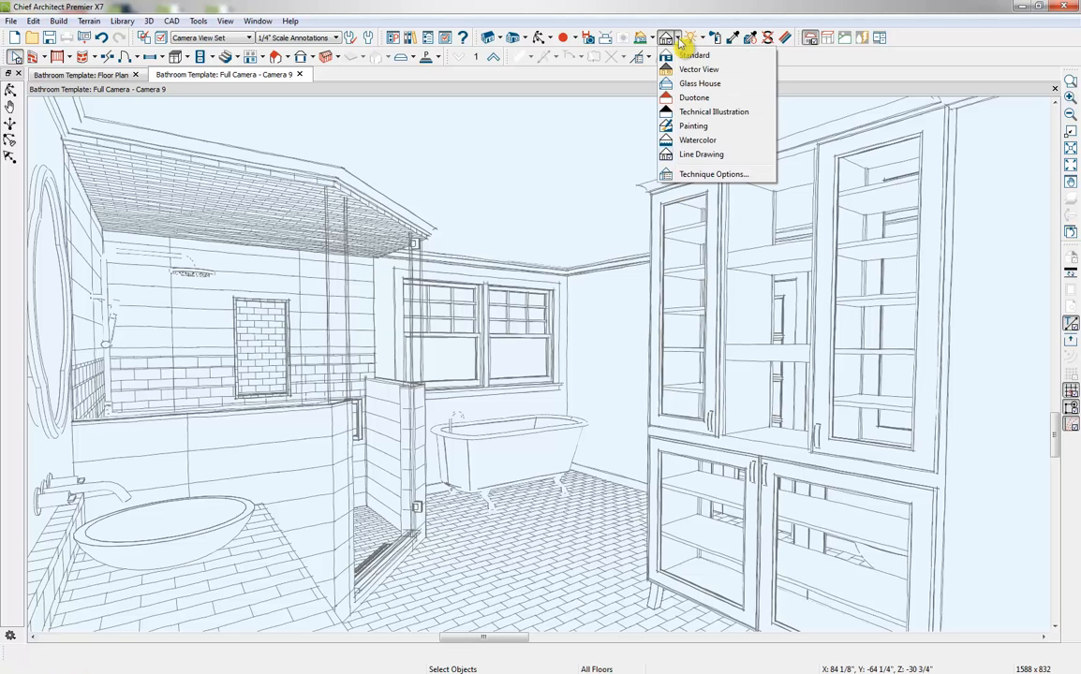
click(717, 174)
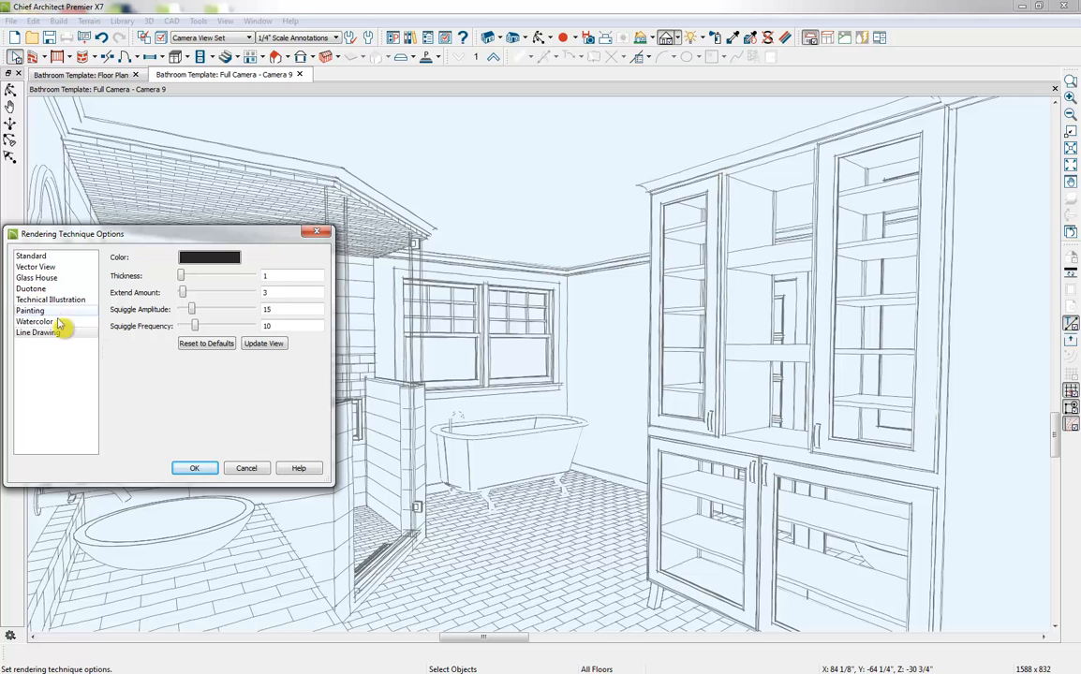
click(53, 279)
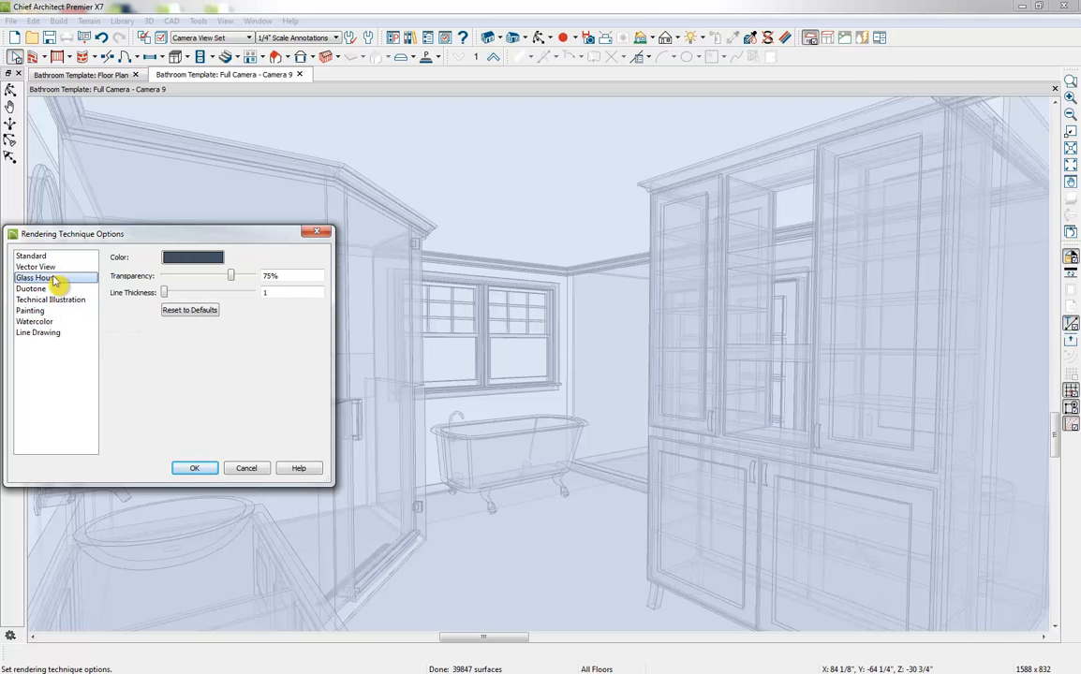
drag(165, 294, 211, 290)
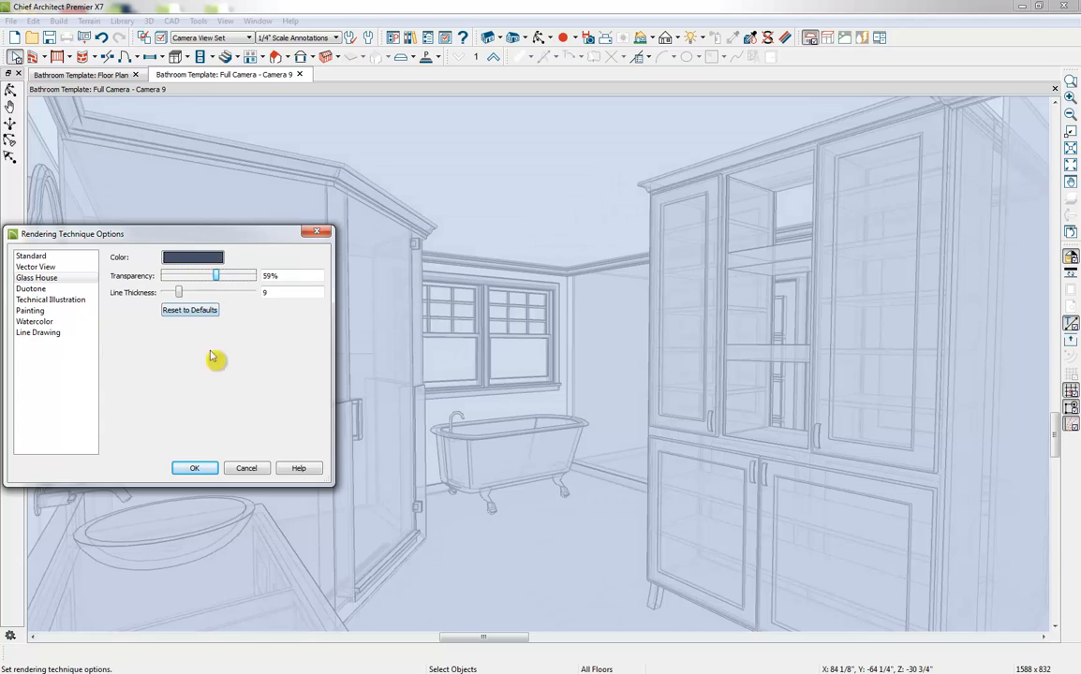
click(195, 467)
Switch the camera view back to the Standard technique and ray trace it with the Indoor - High Quality configuration
click(677, 38)
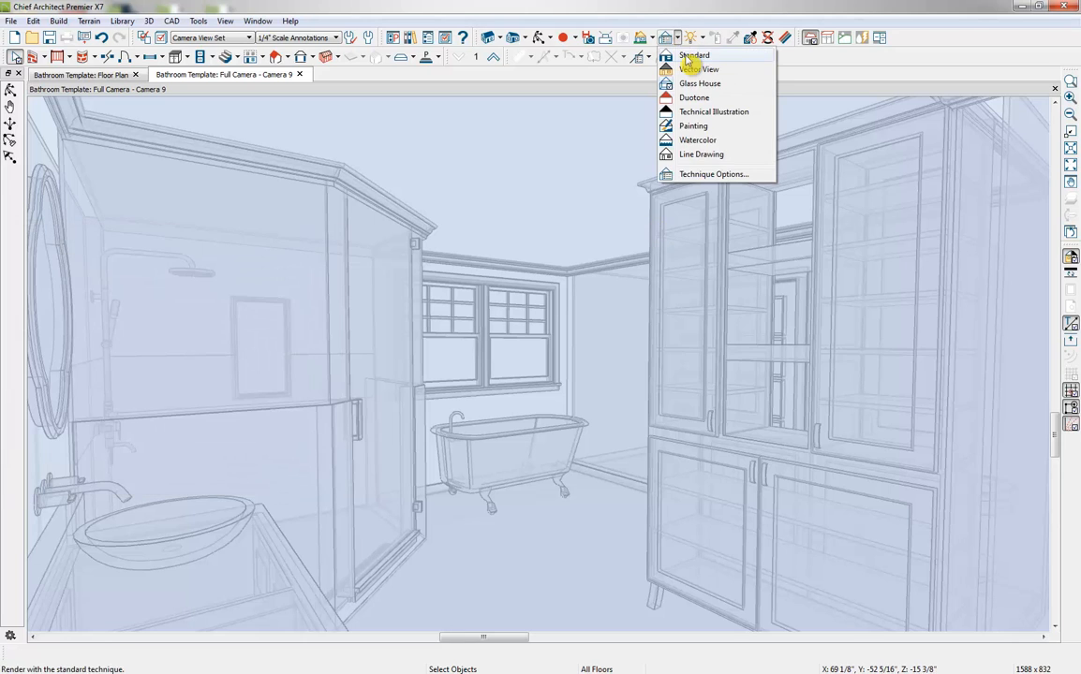
click(689, 58)
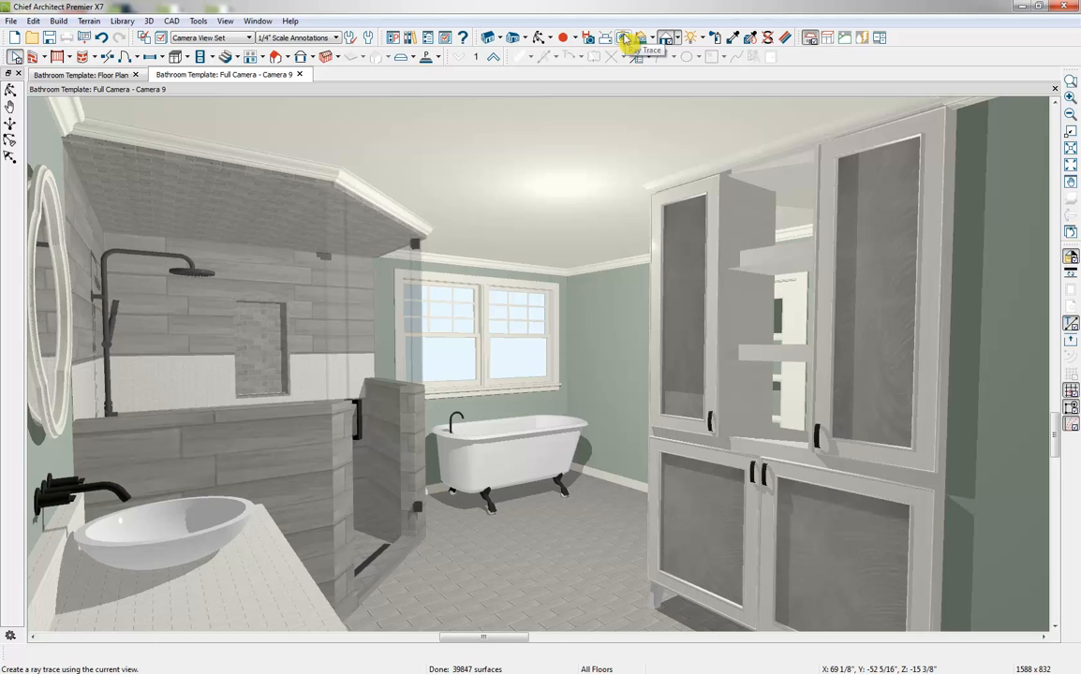
click(623, 38)
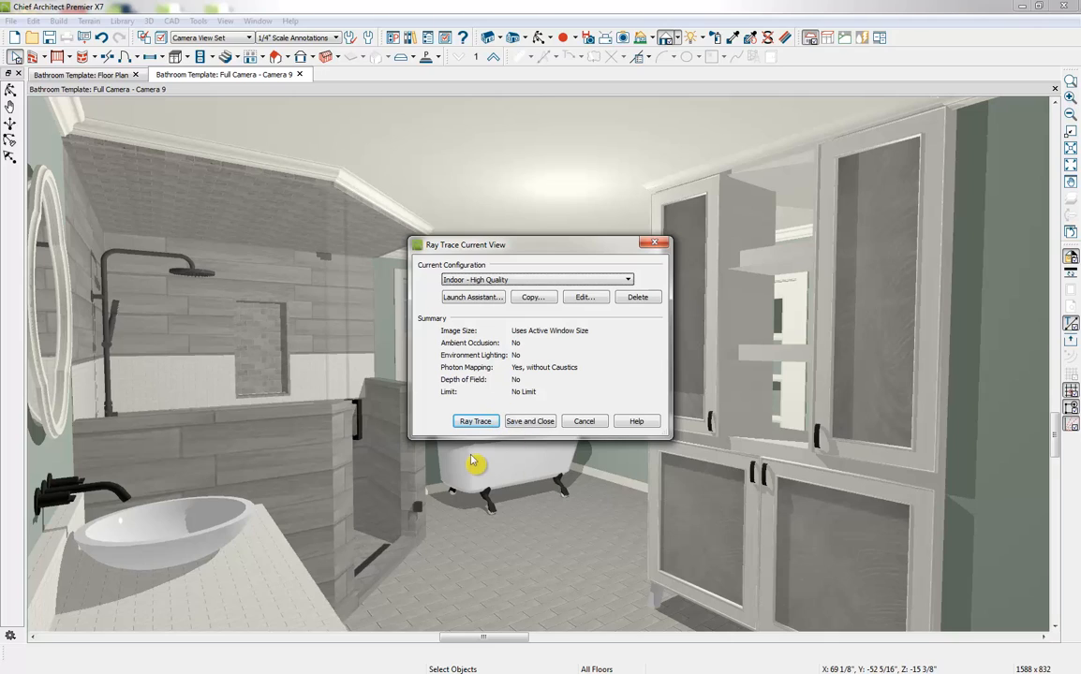
click(475, 422)
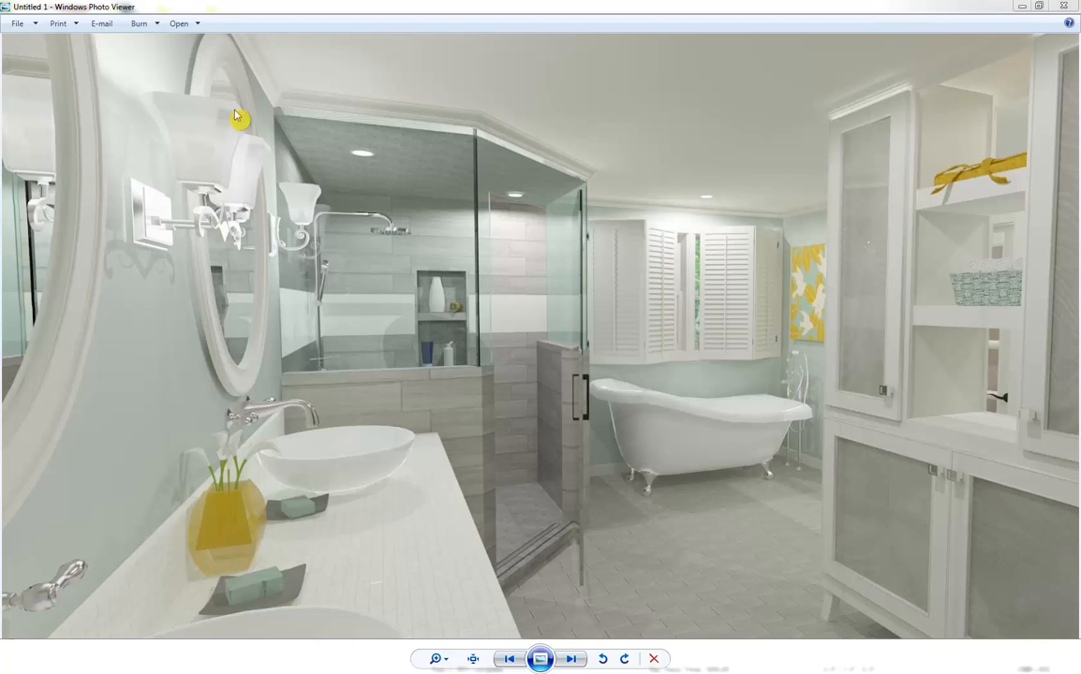
Close the finished sample image and the Ray Trace view to return to the bathroom camera view
click(1061, 11)
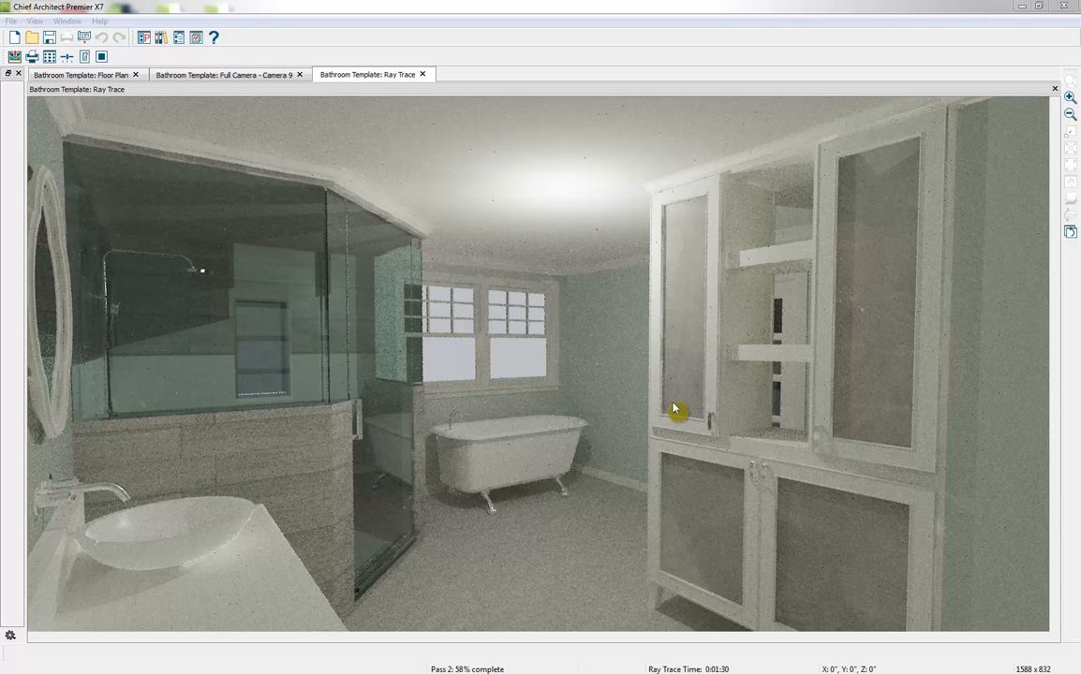
click(424, 78)
click(614, 367)
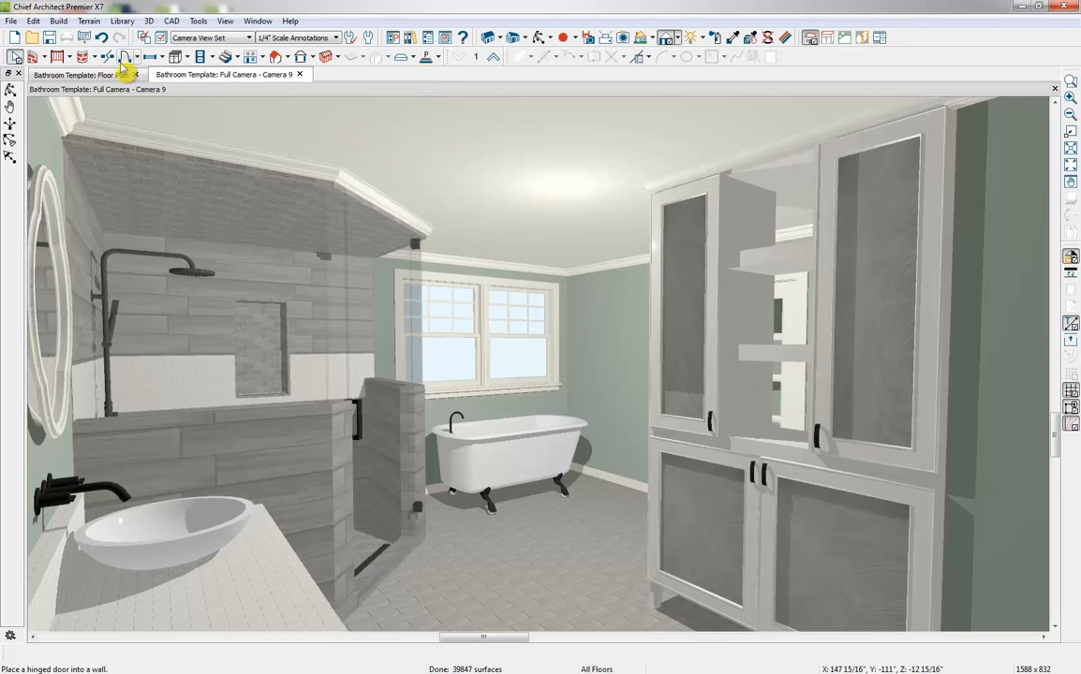
Place two recessed ceiling lights with the Light tool, one near the vanity and shower and one above the tub by the window
click(201, 58)
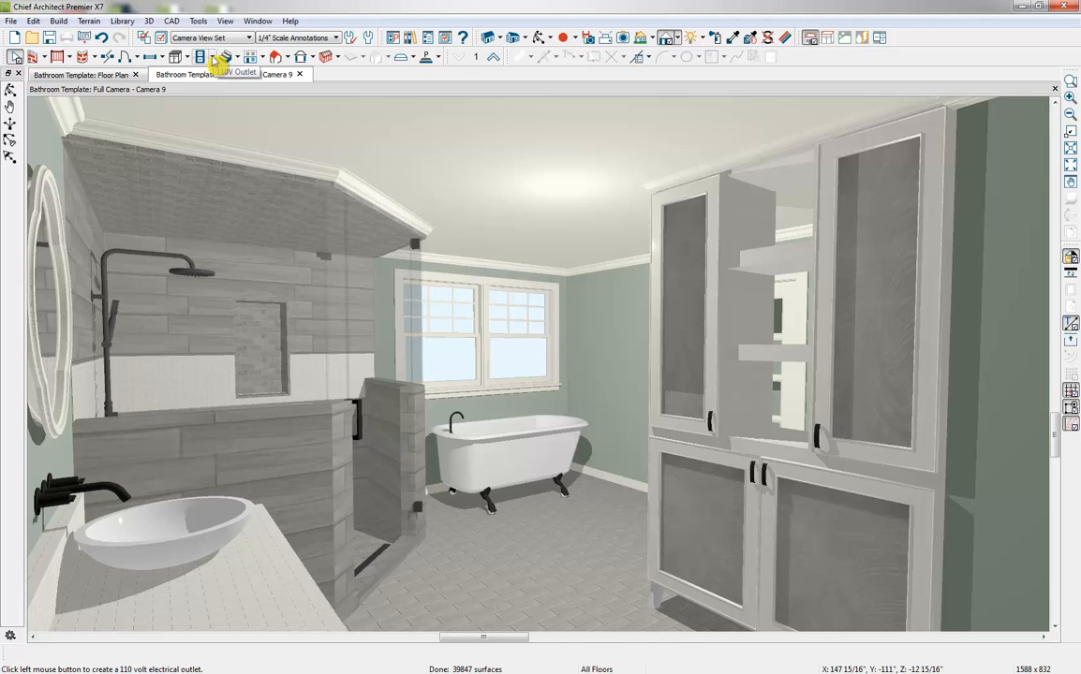
click(214, 58)
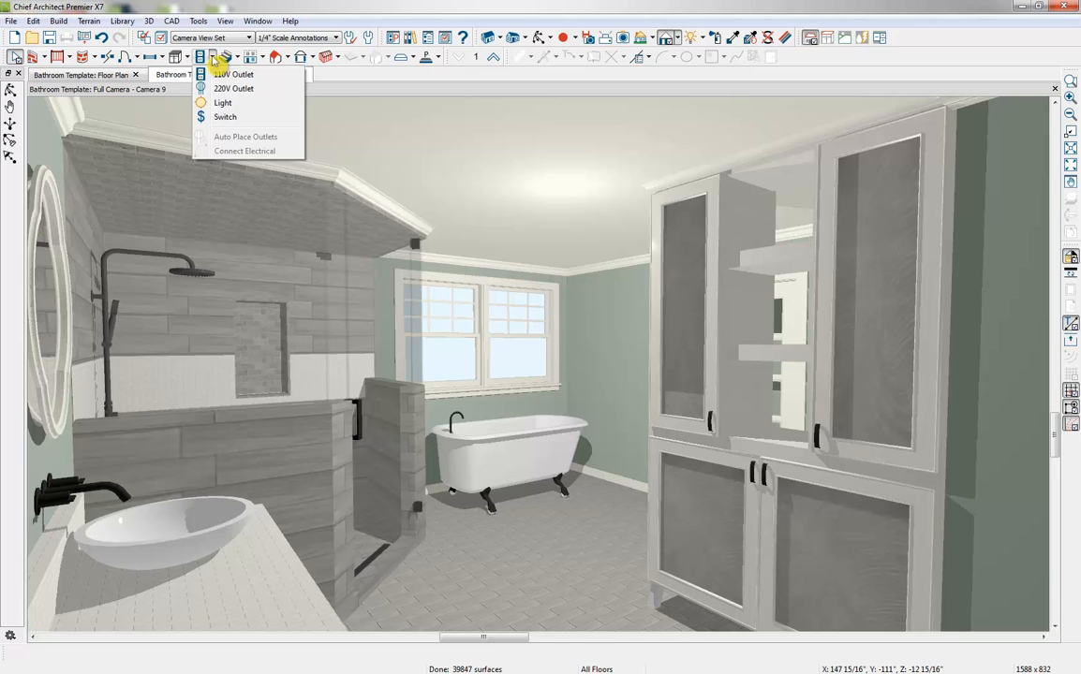
click(240, 108)
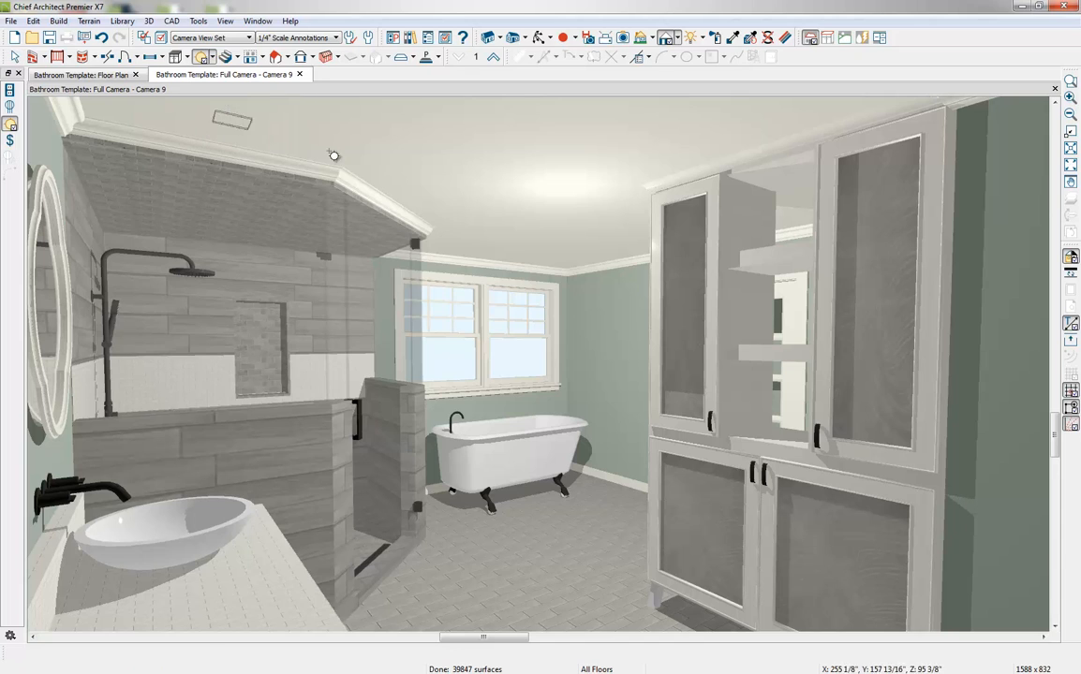
click(254, 113)
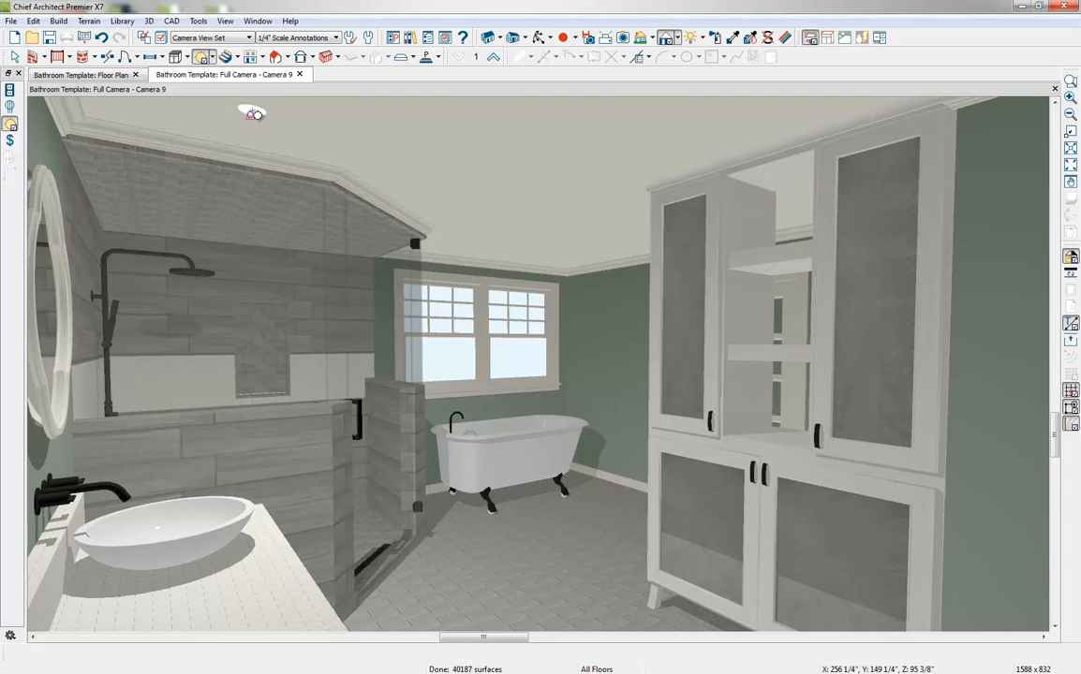
click(521, 249)
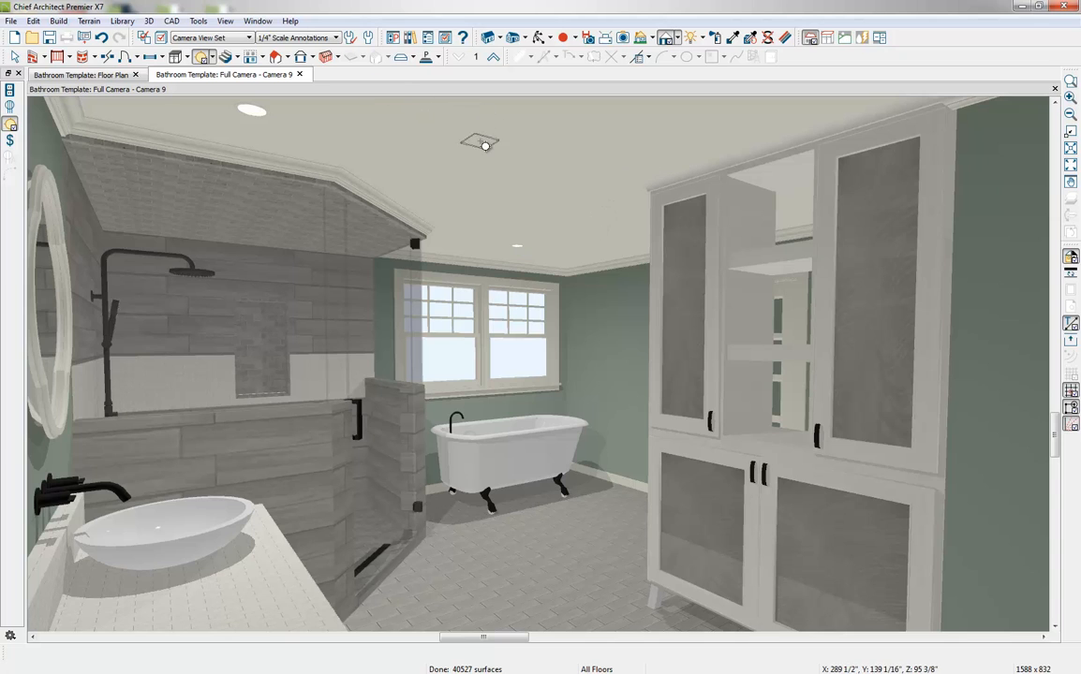
Review the recessed light near the vanity's light data, including its source type, intensity and shadow options, and accept the specification
click(238, 119)
double_click(251, 110)
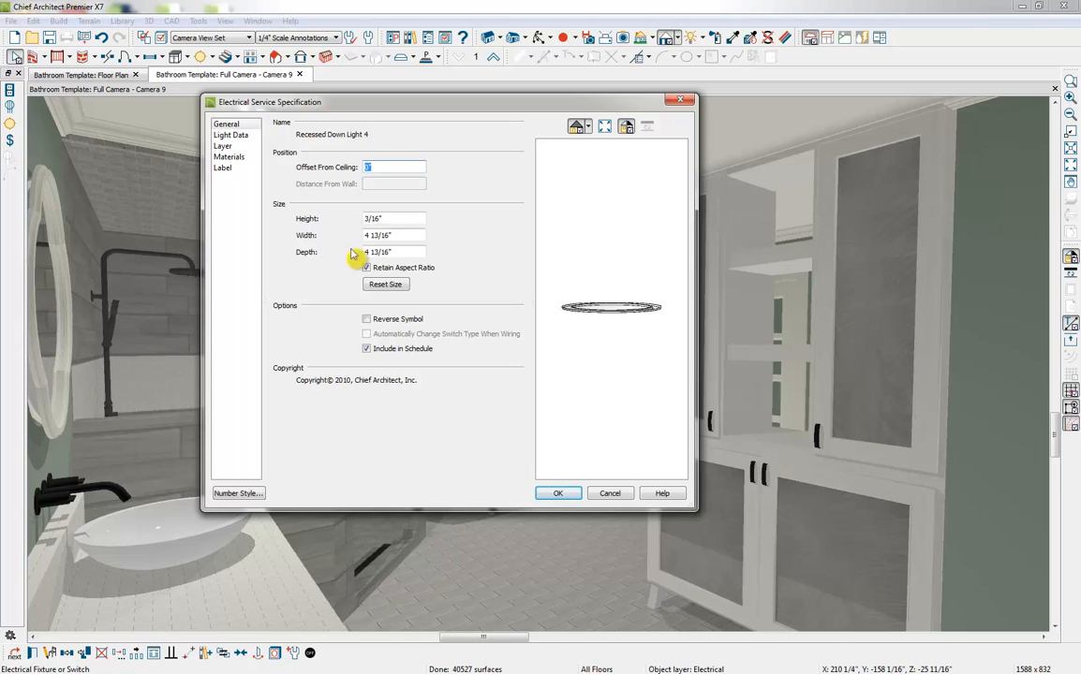
click(234, 135)
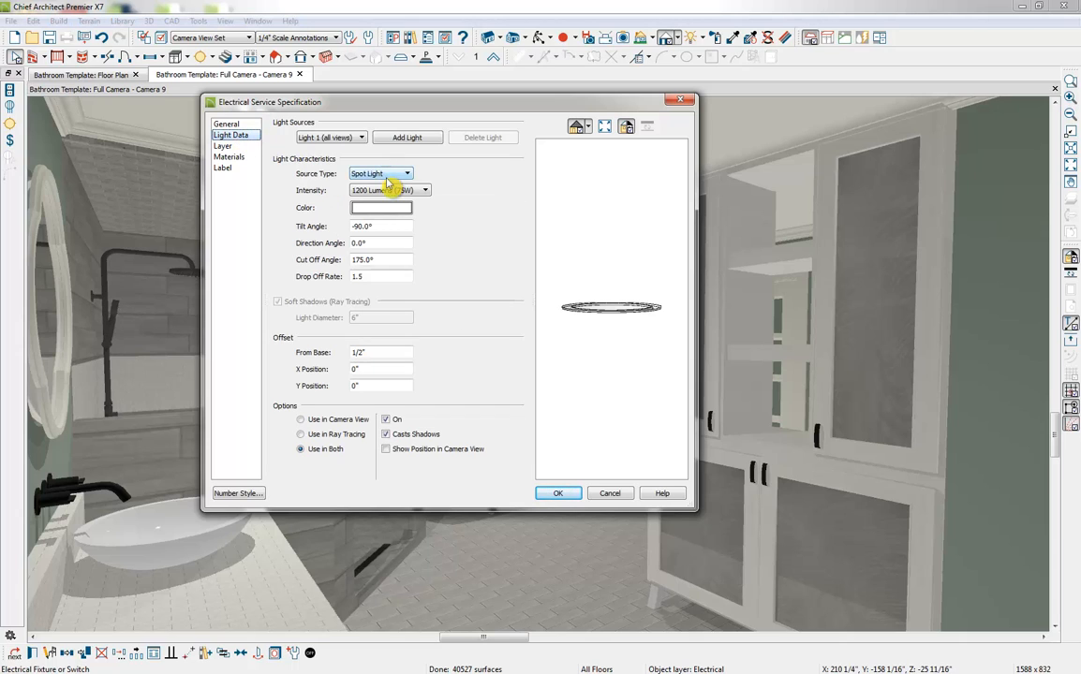
click(371, 176)
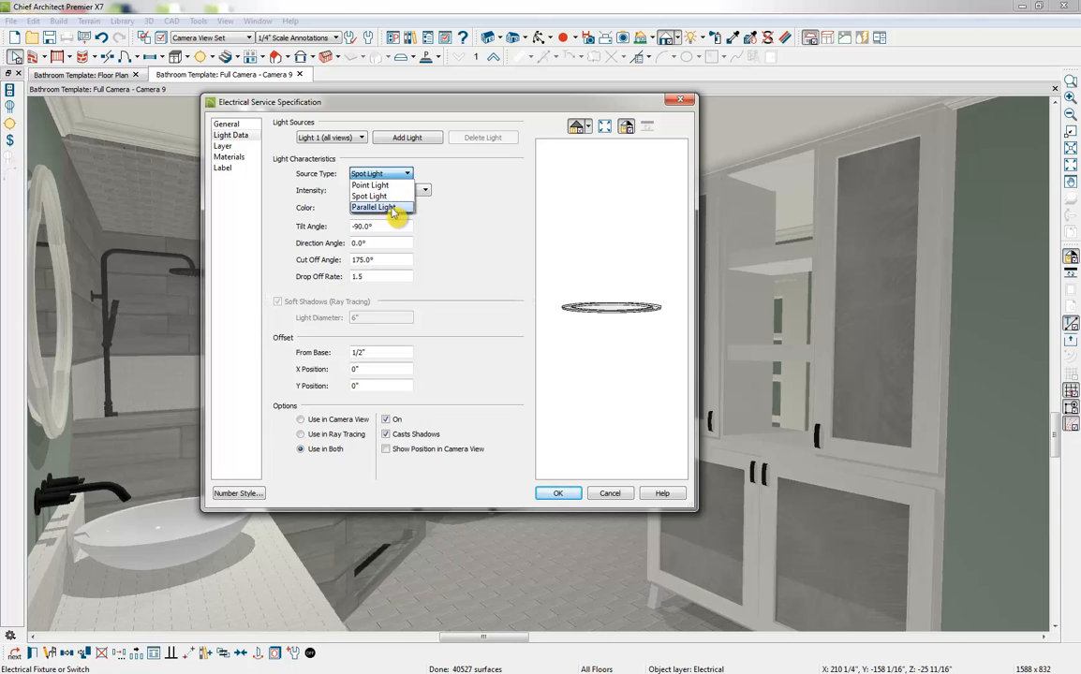
click(424, 260)
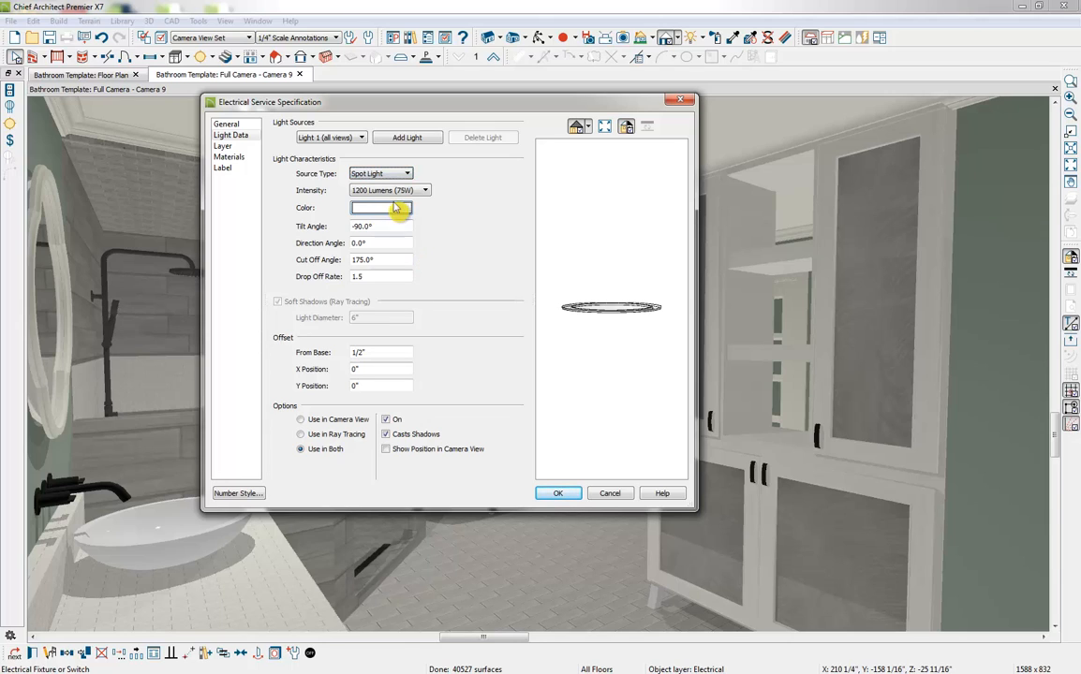
click(391, 193)
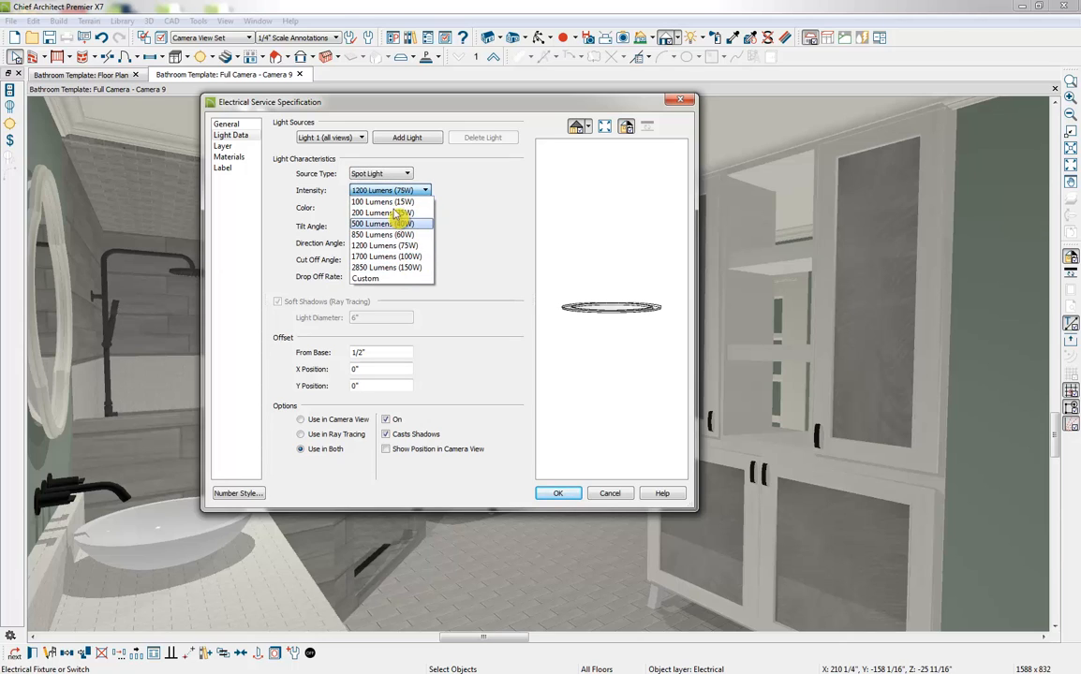
click(513, 276)
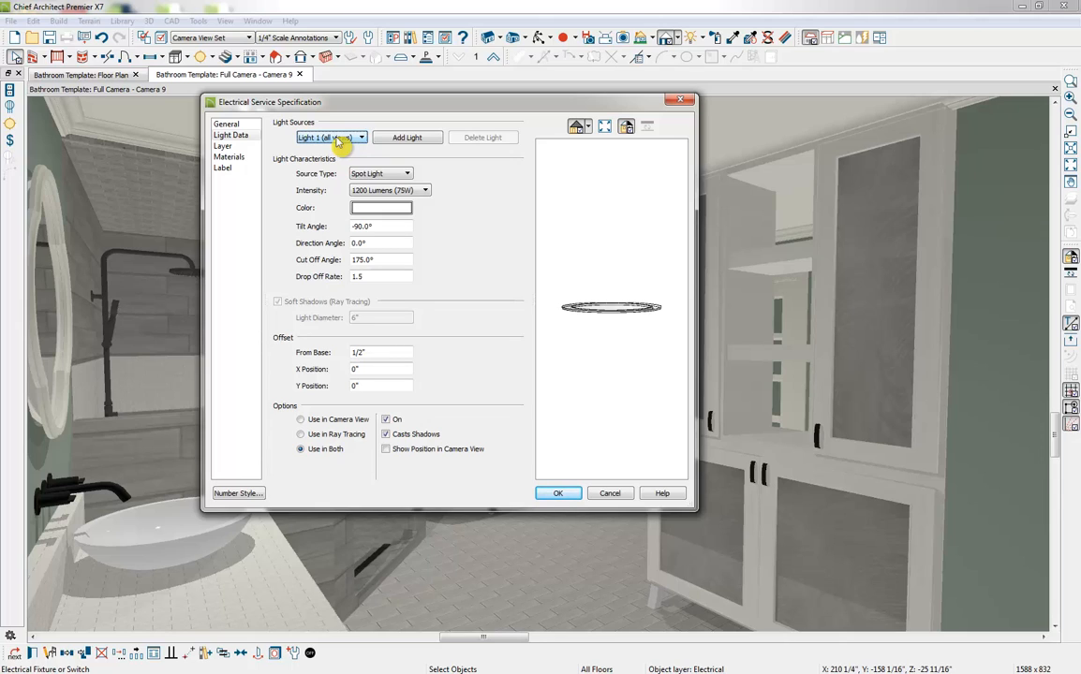
click(391, 433)
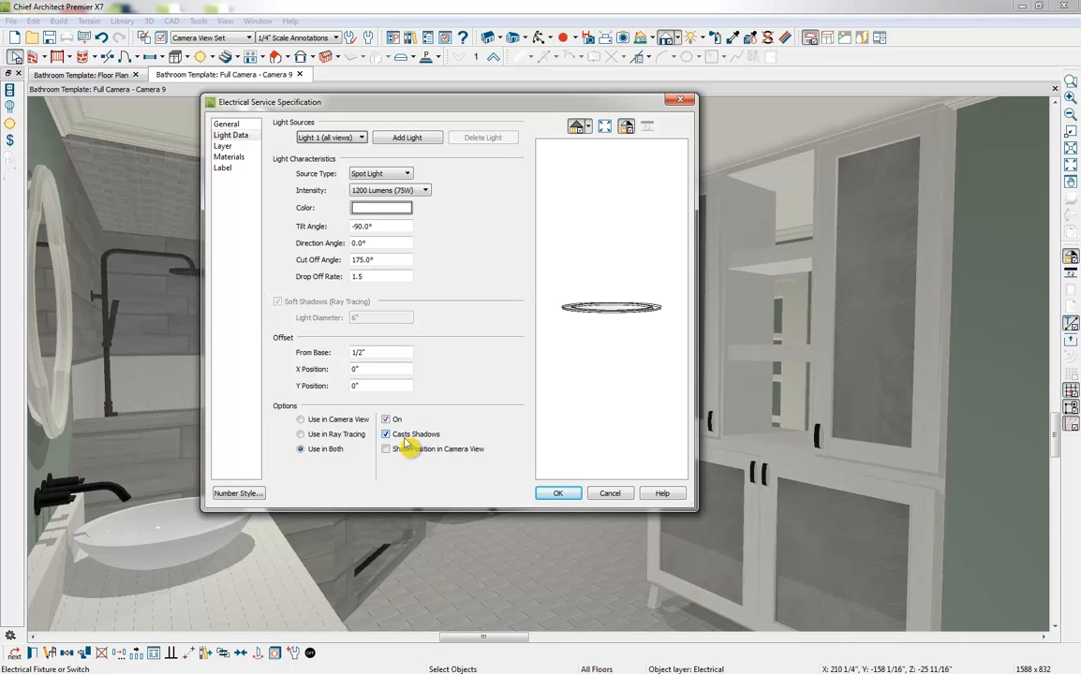
key(Return)
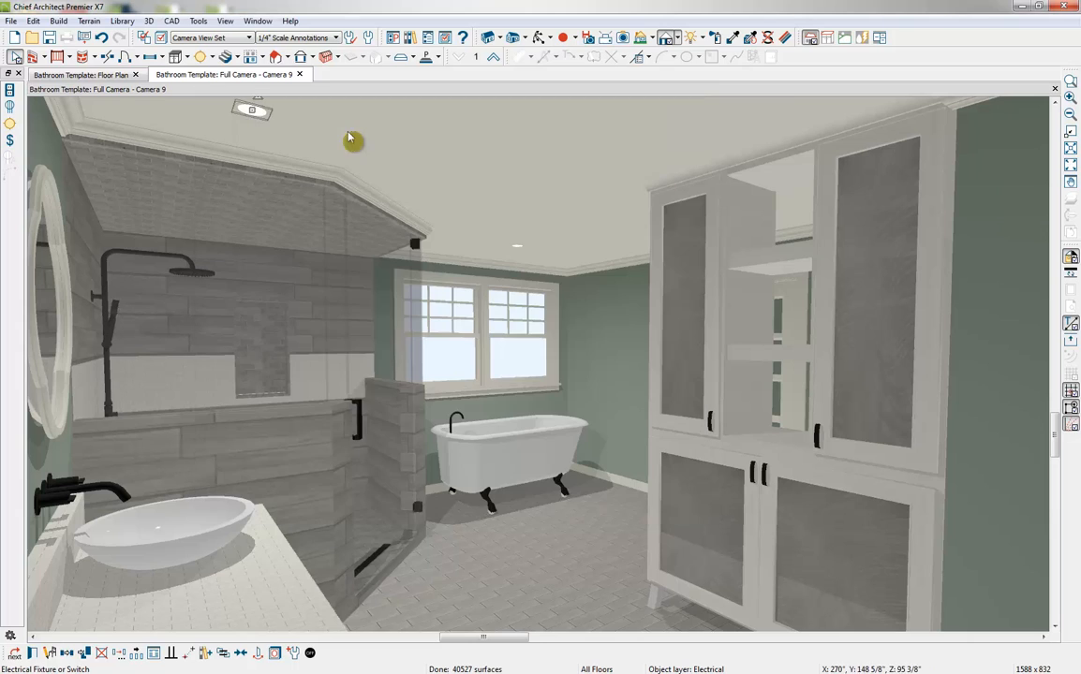
Browse the Chief Architect core catalog's architectural lighting for wall-mounted fixtures
click(212, 56)
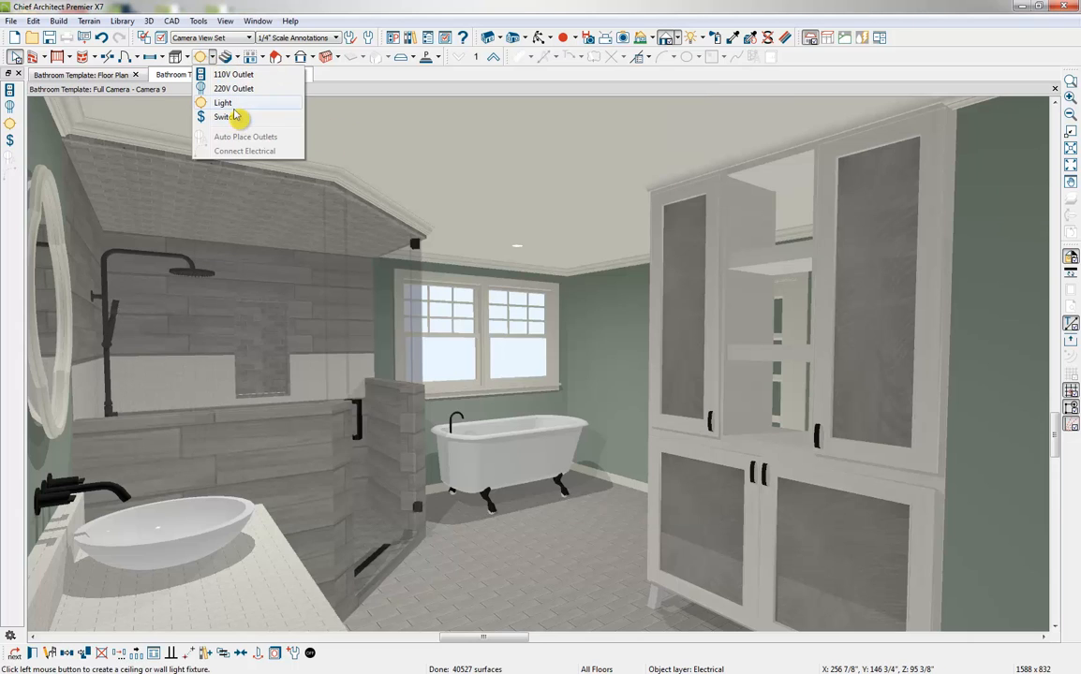
click(410, 38)
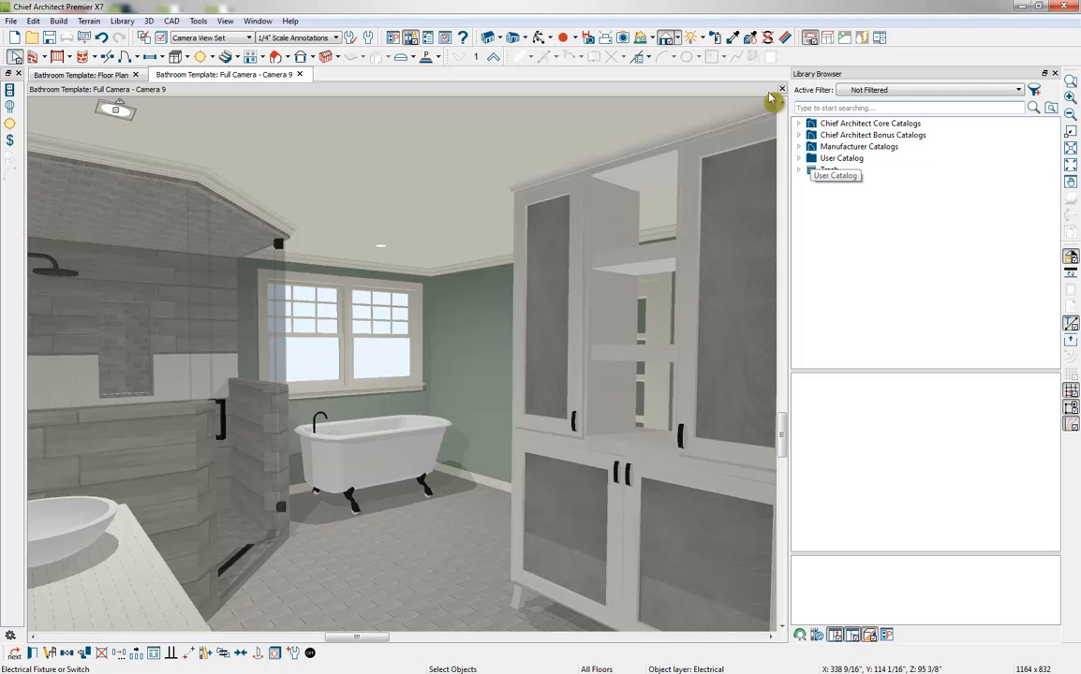
double_click(813, 124)
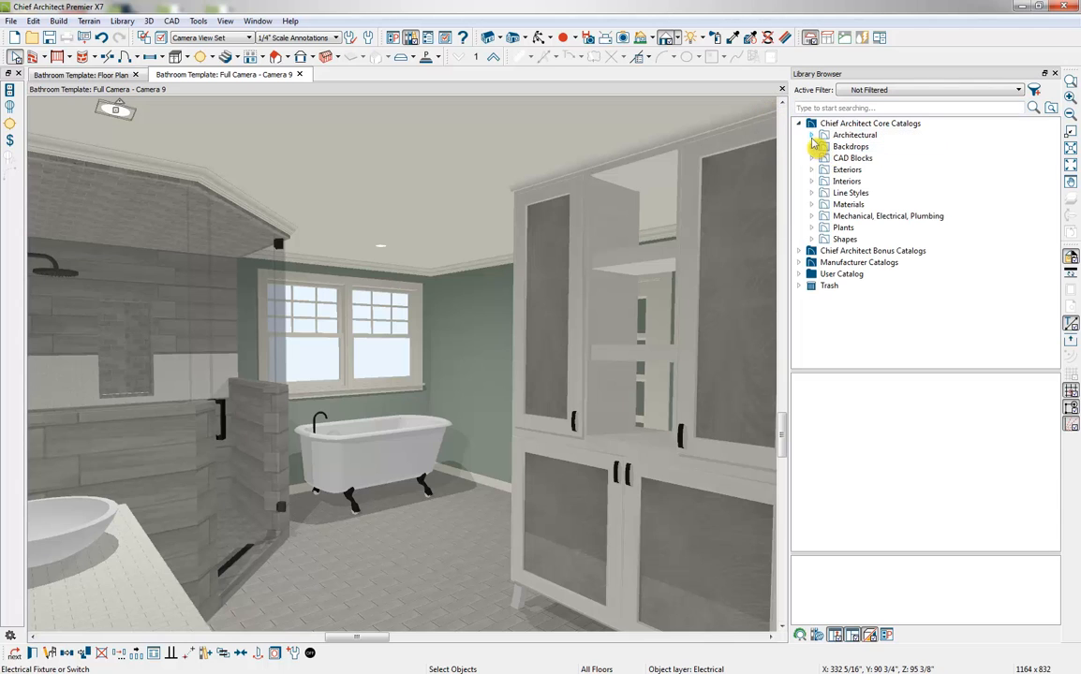
click(812, 136)
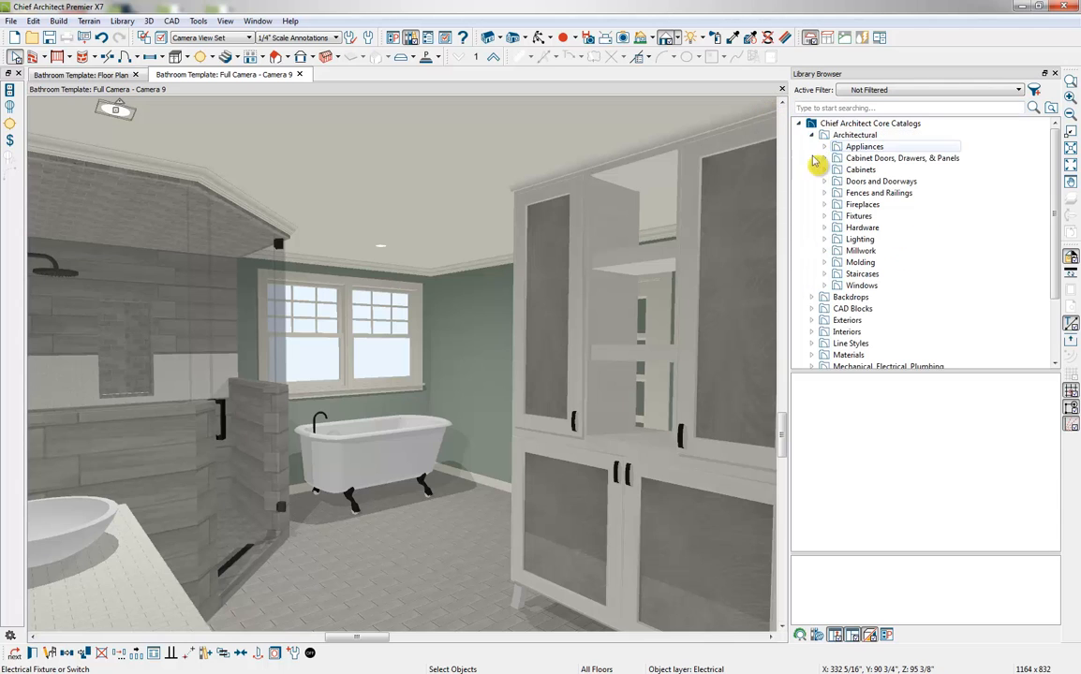
click(825, 240)
scroll(904, 231, down, 2)
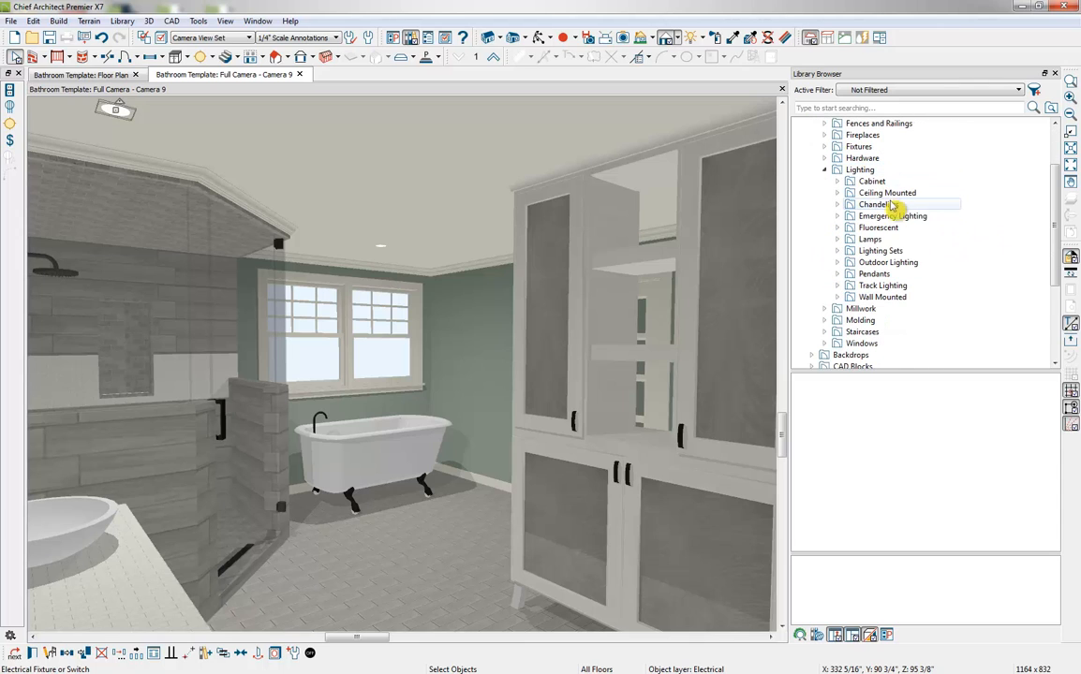
click(894, 297)
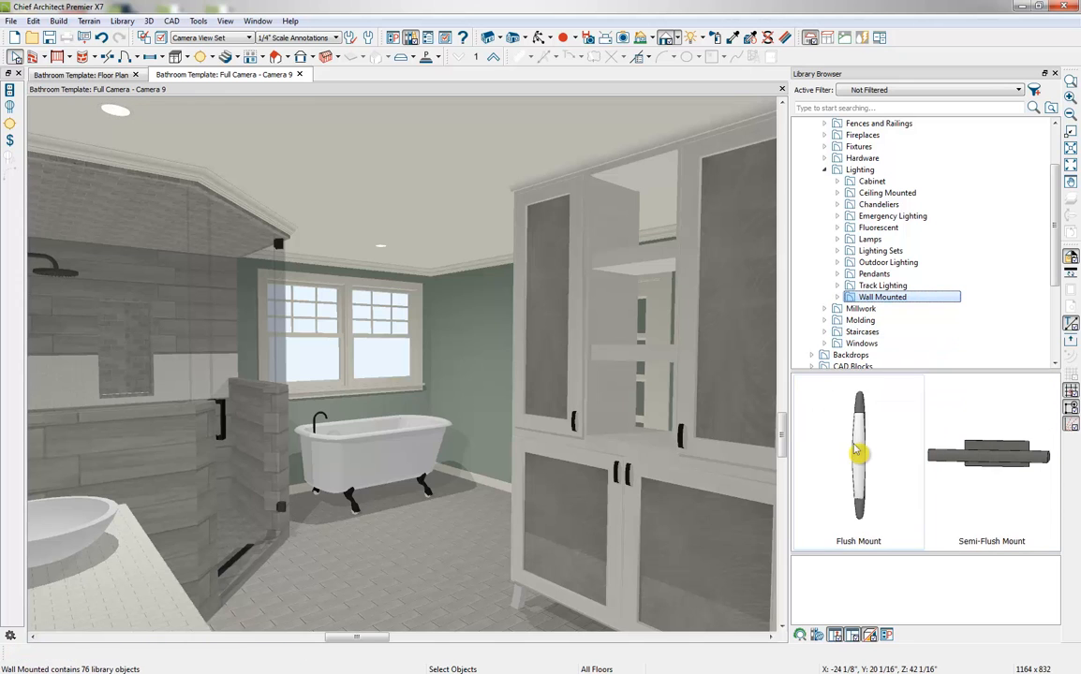
click(852, 454)
Place the double-lamp Oak Harbor Sconce from the Bathroom user catalog on the vanity wall between the two mirrors
click(540, 41)
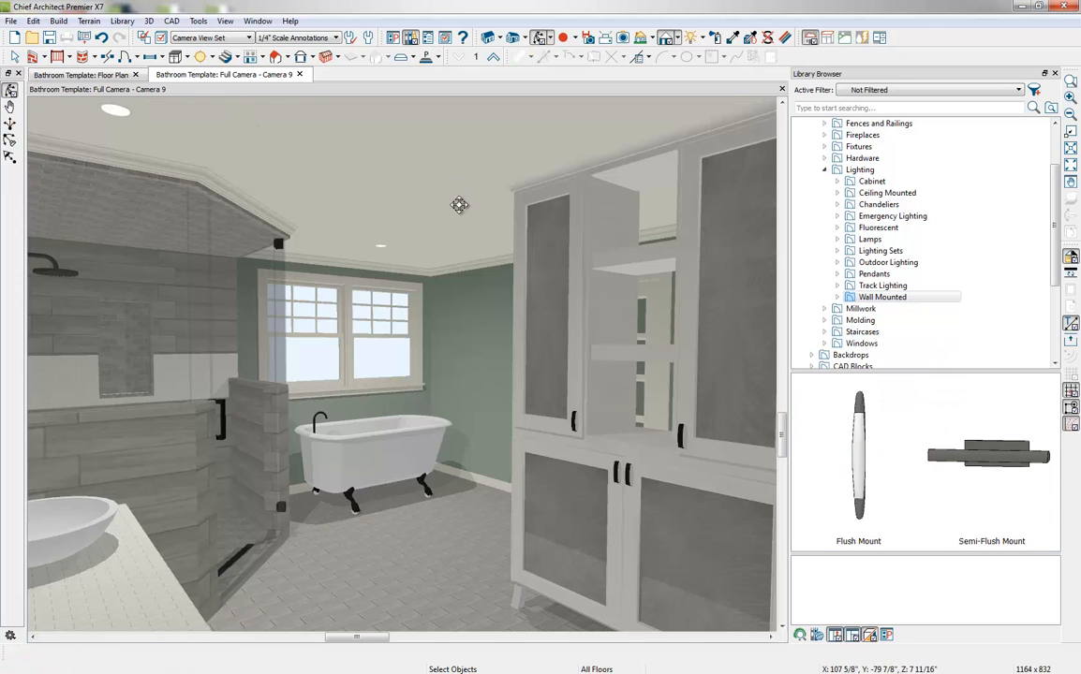
drag(460, 205, 388, 208)
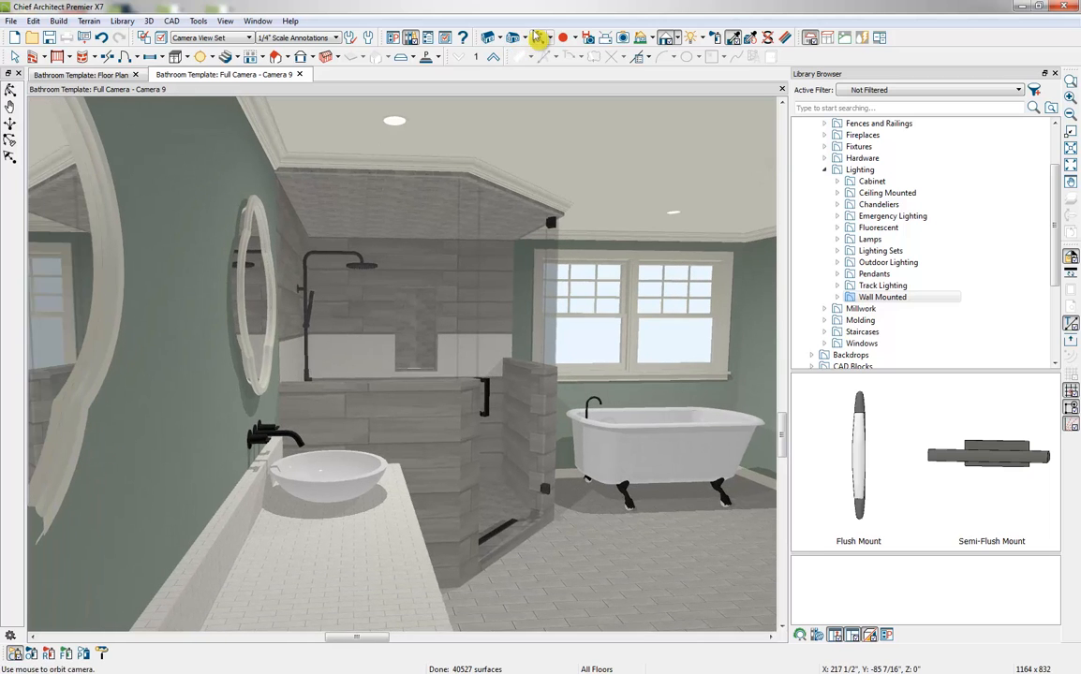
drag(420, 257, 420, 254)
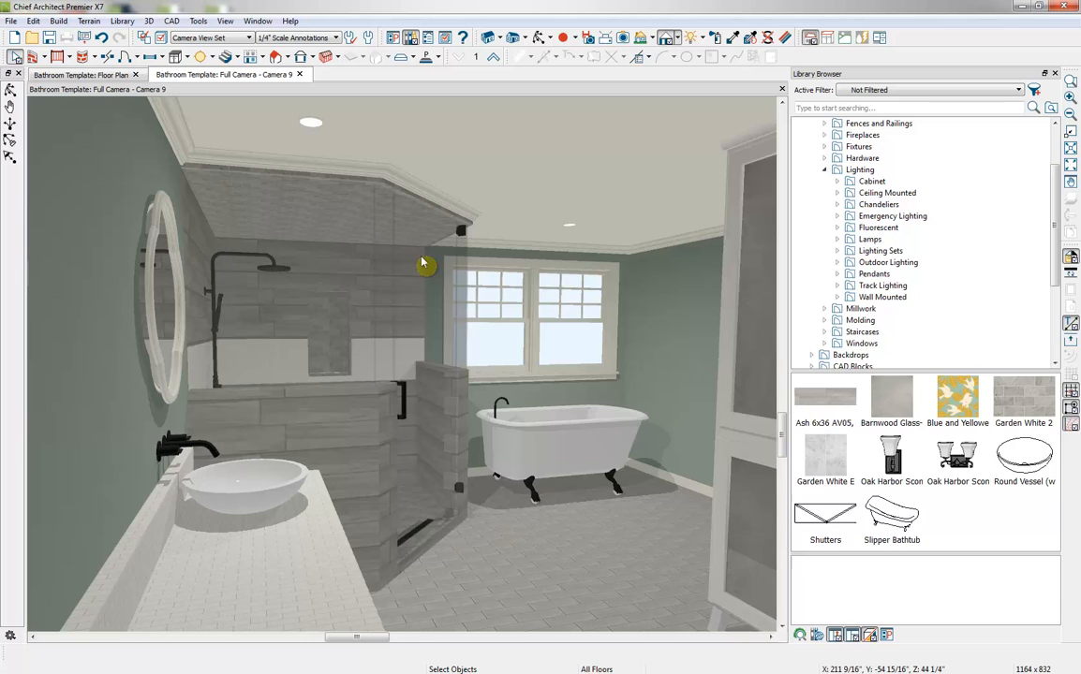
scroll(1039, 300, down, 4)
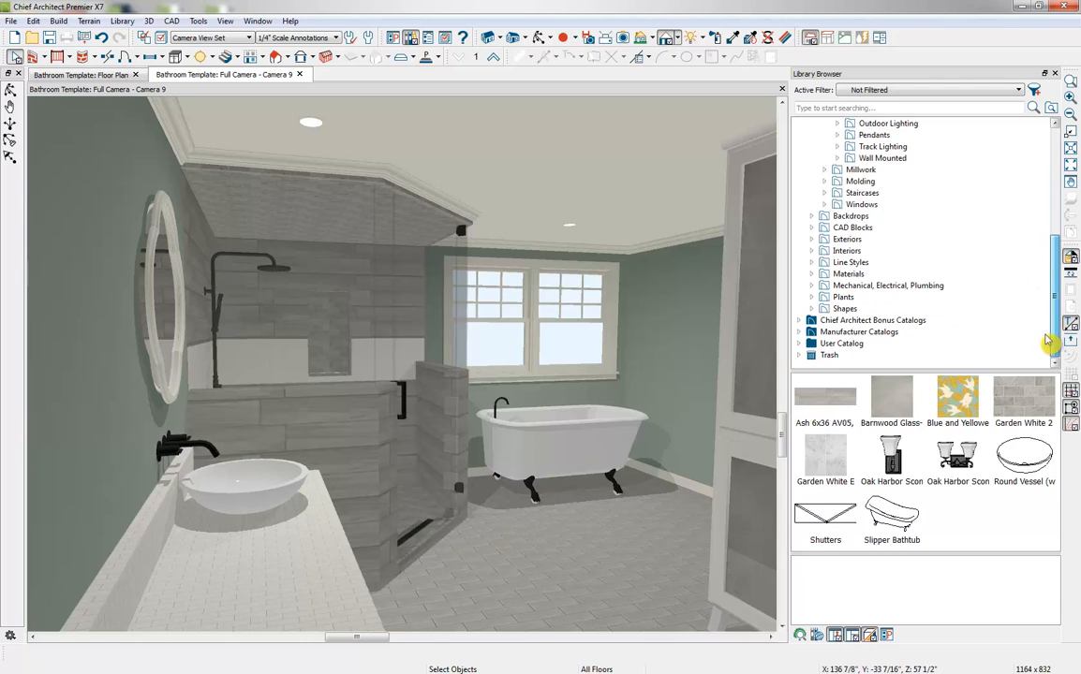
click(800, 344)
scroll(876, 354, down, 1)
click(871, 335)
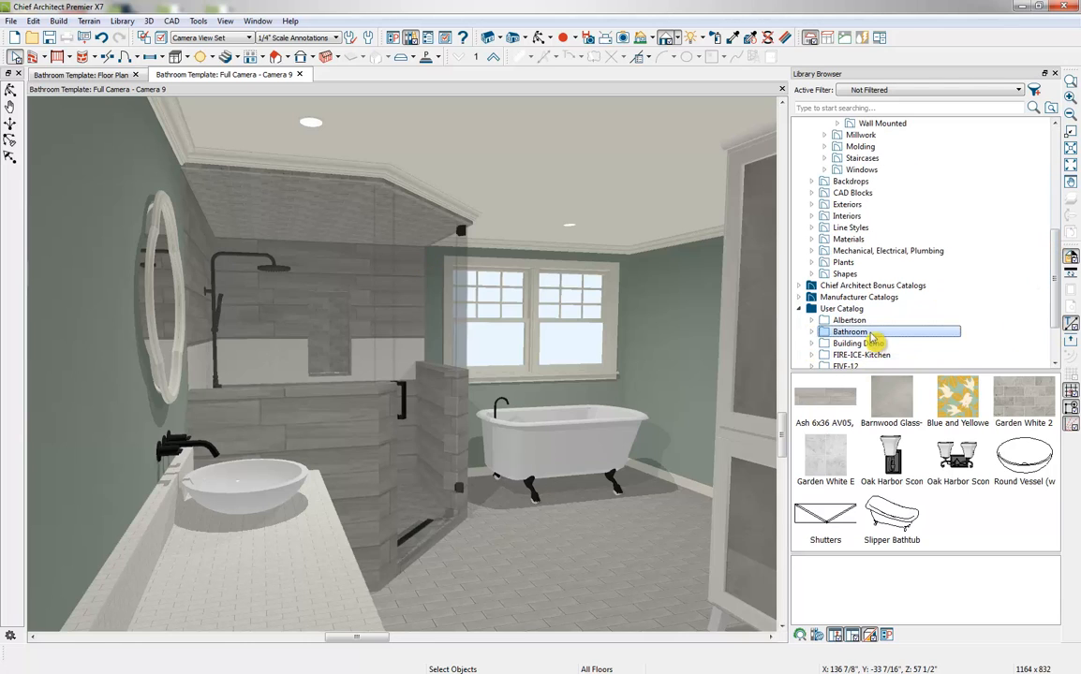
click(948, 468)
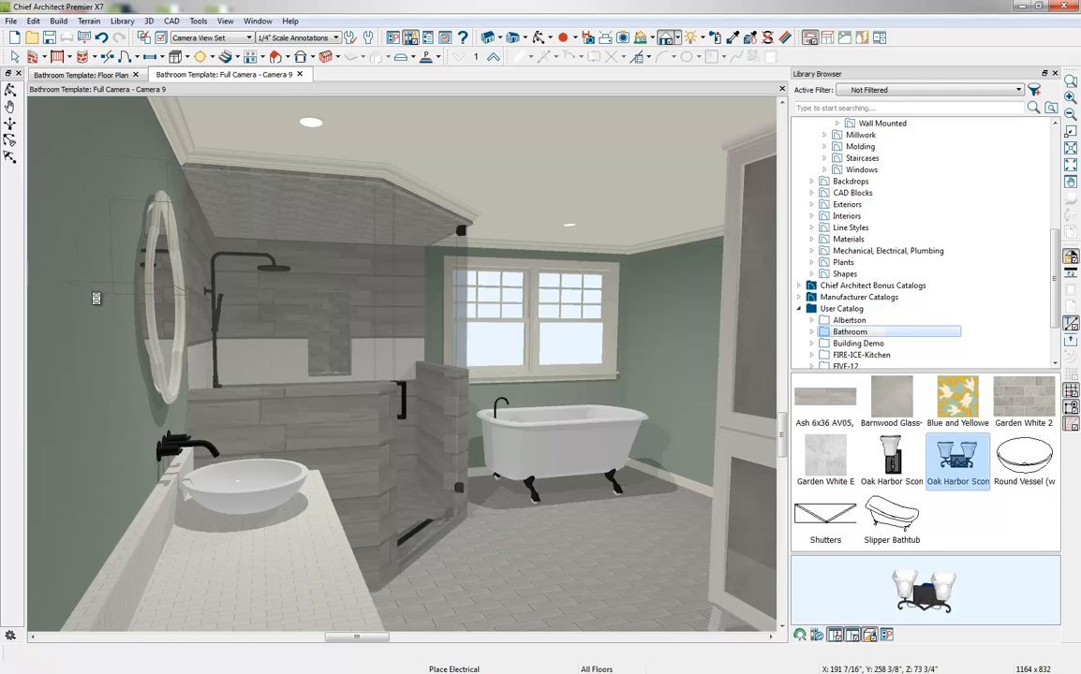
click(91, 300)
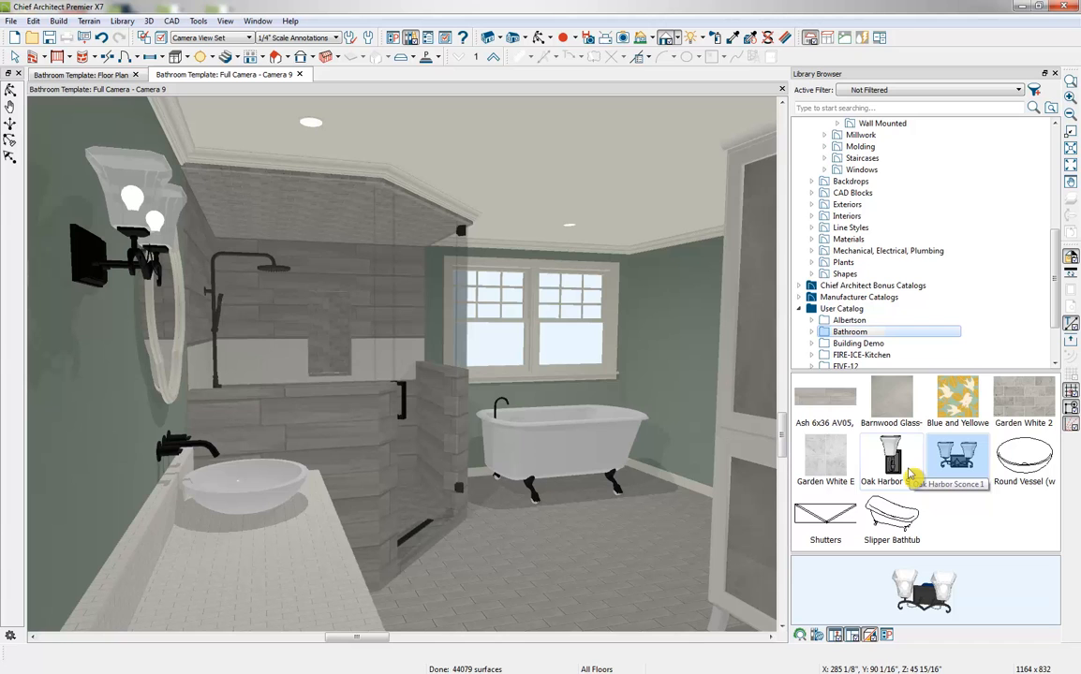
In the floor plan, center one recessed light over the tub and move the other about 1'-9" out from the vanity edge
click(70, 75)
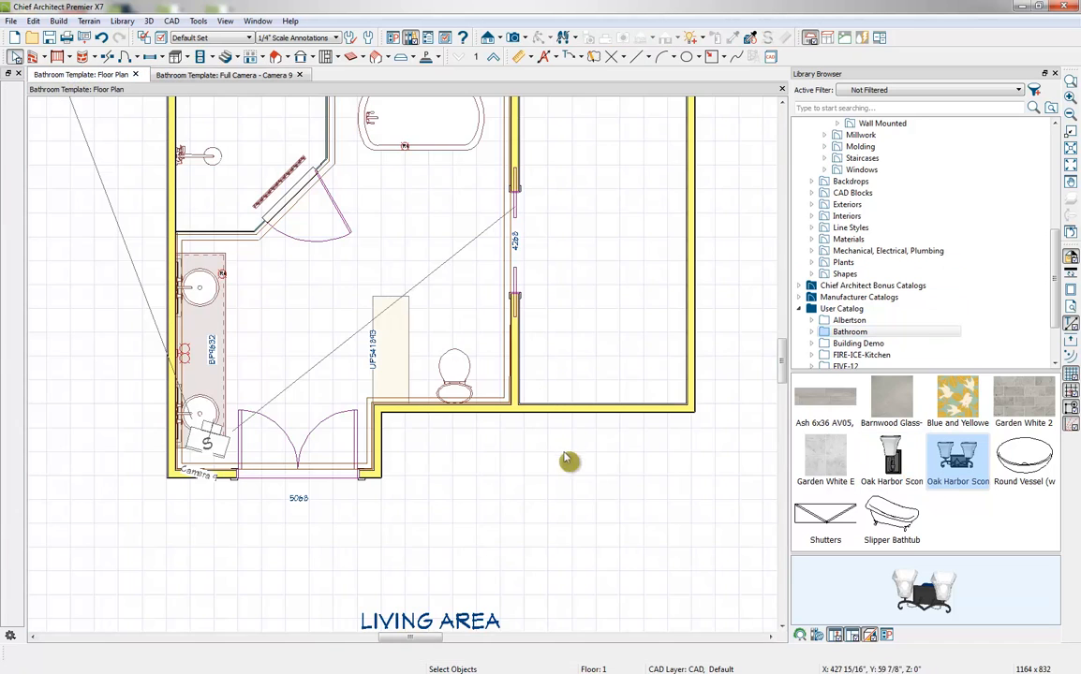
middle_drag(472, 356, 482, 466)
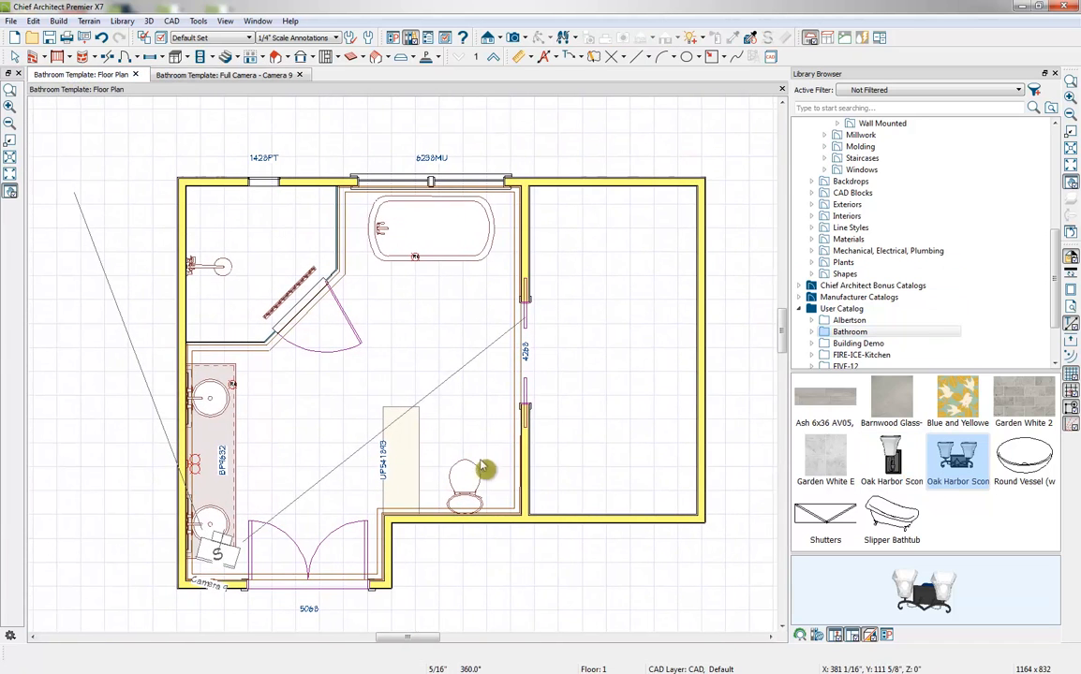
click(415, 258)
drag(416, 258, 430, 225)
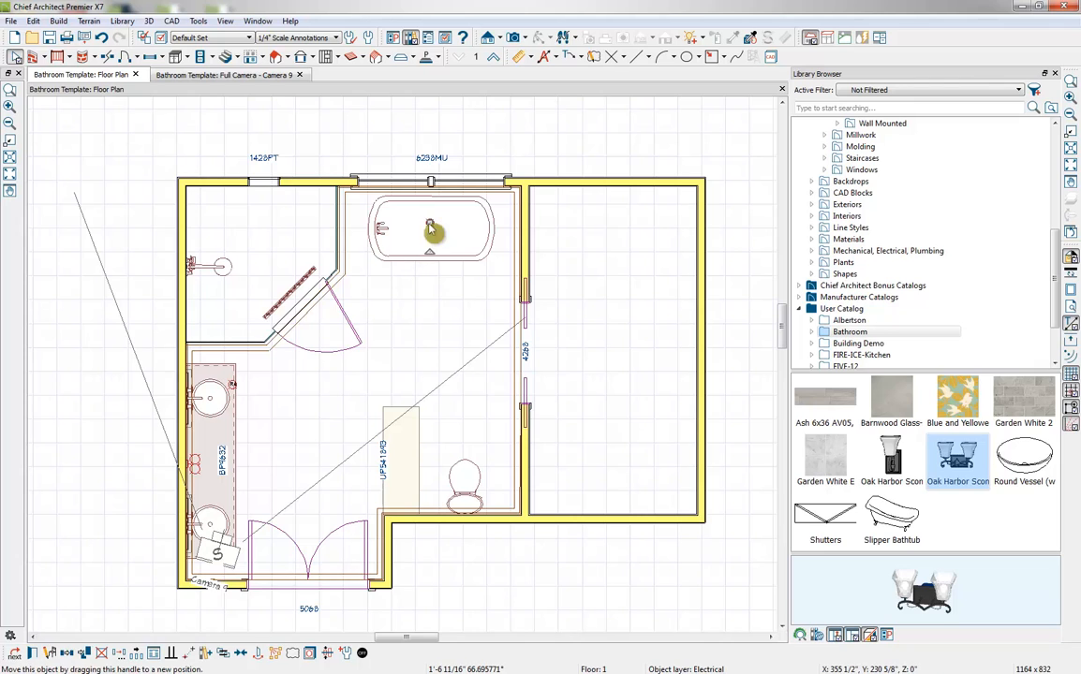
click(233, 385)
drag(233, 384, 273, 382)
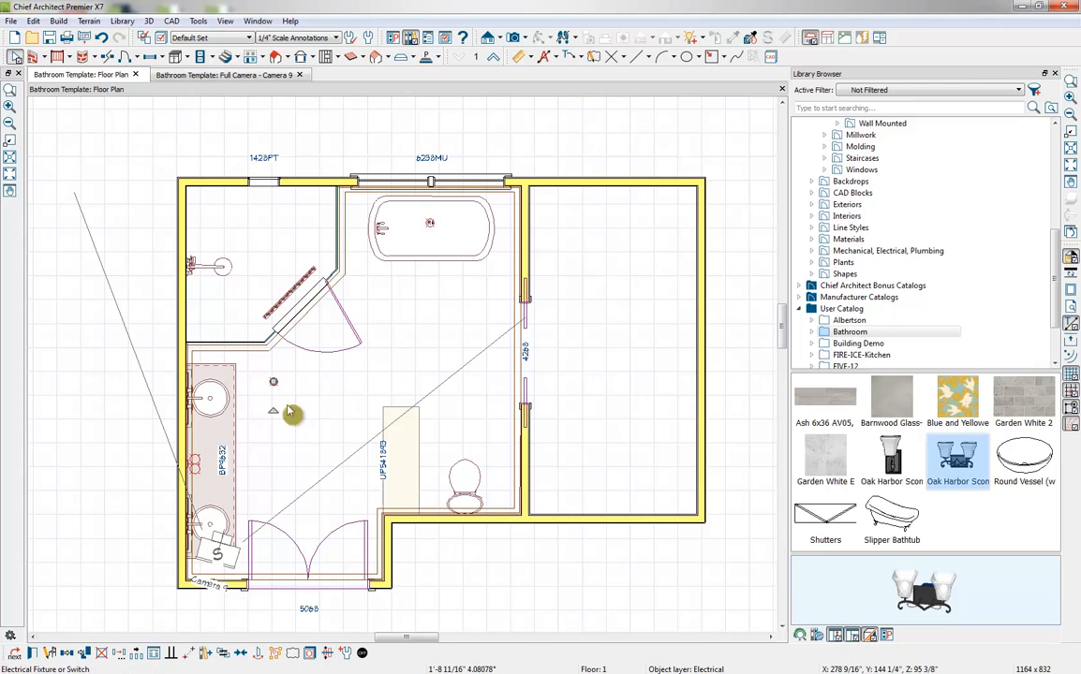
click(319, 454)
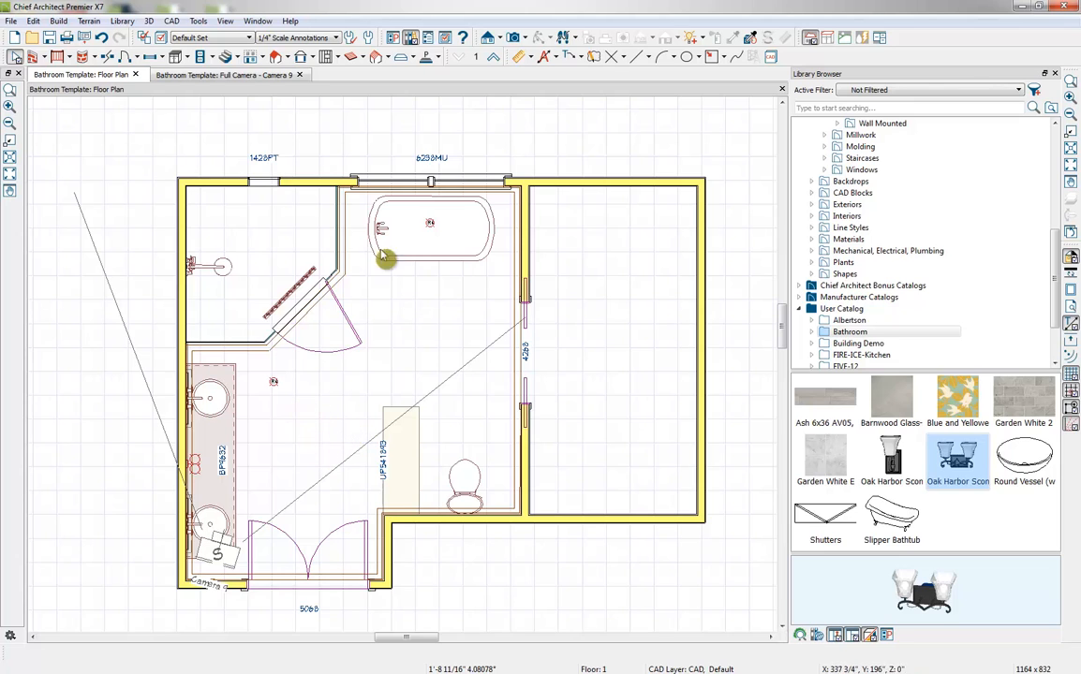
Place two more ceiling lights, one between the vanity's lower sink and the double doors and one in front of the toilet
click(200, 59)
click(212, 57)
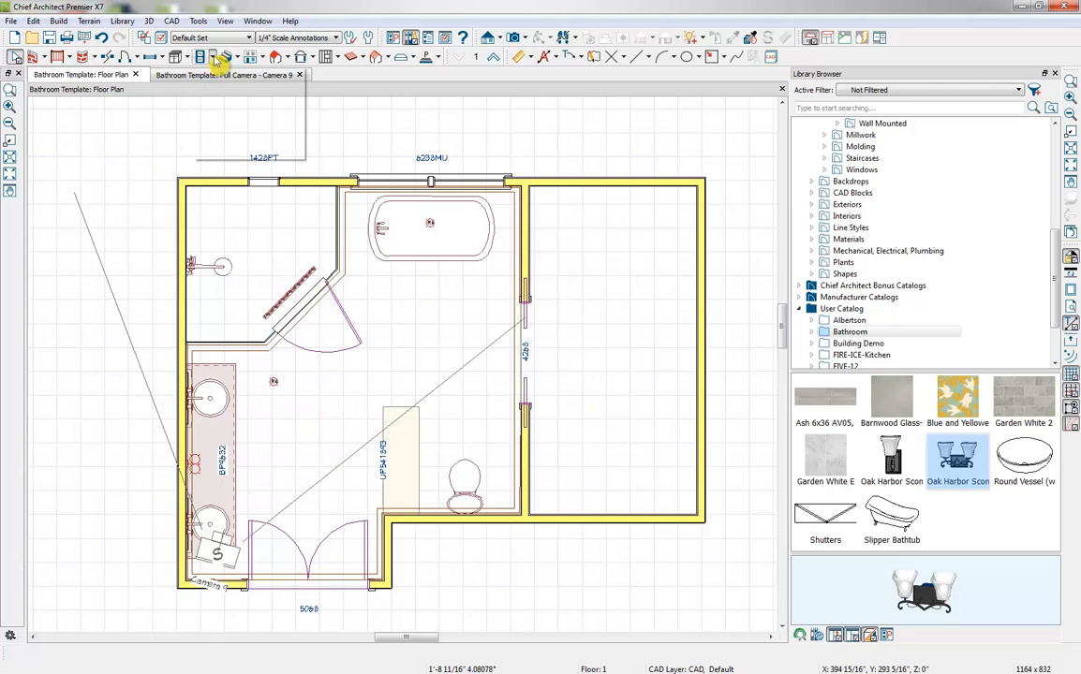
click(217, 105)
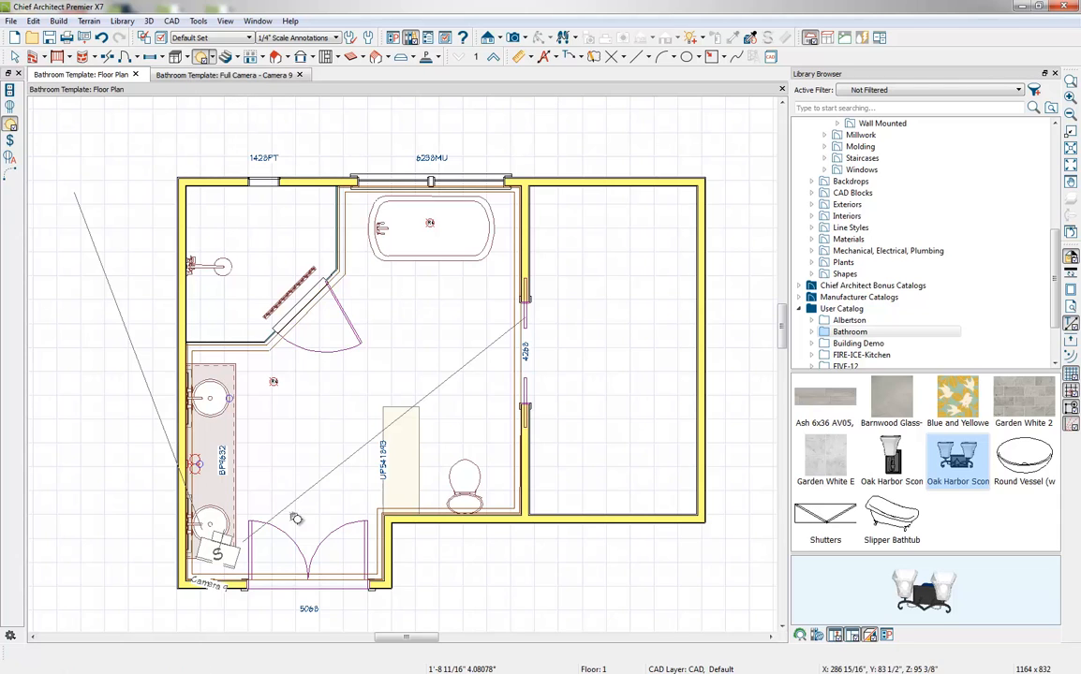
click(270, 522)
click(464, 442)
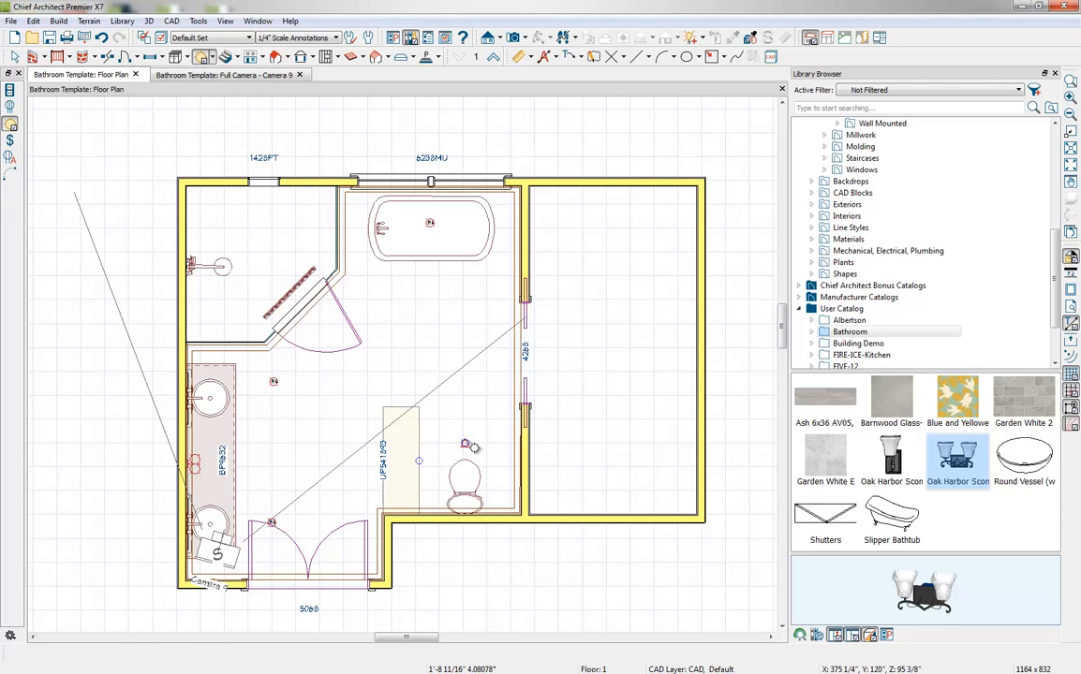
Try auto-placing electrical outlets throughout the bathroom and undo the placement
click(208, 58)
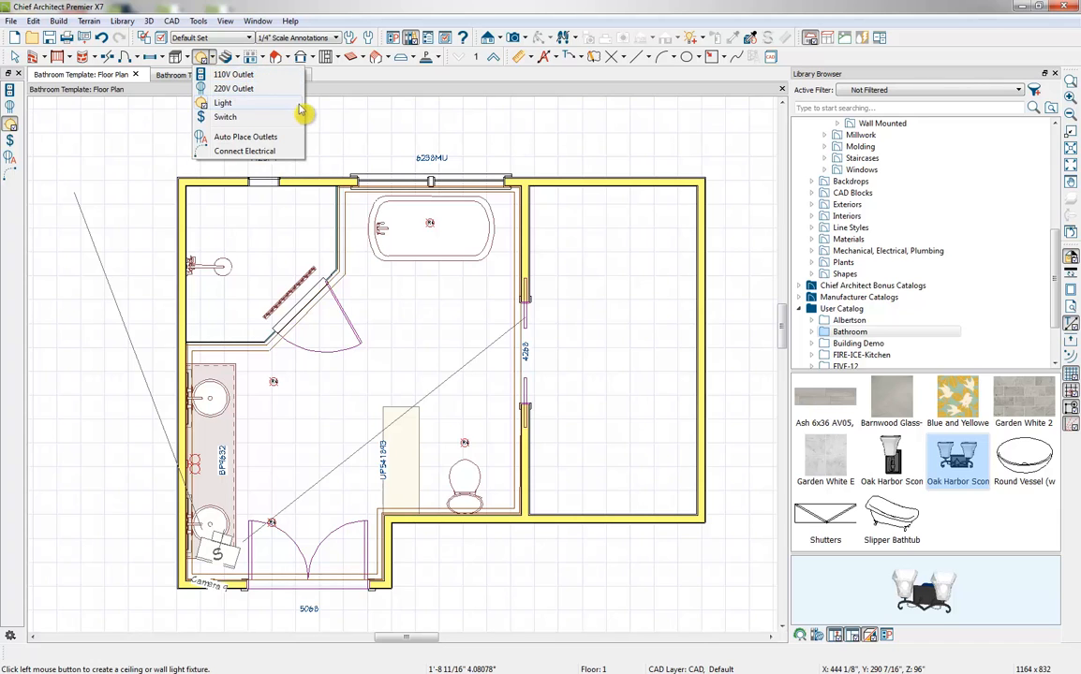
click(240, 139)
click(255, 322)
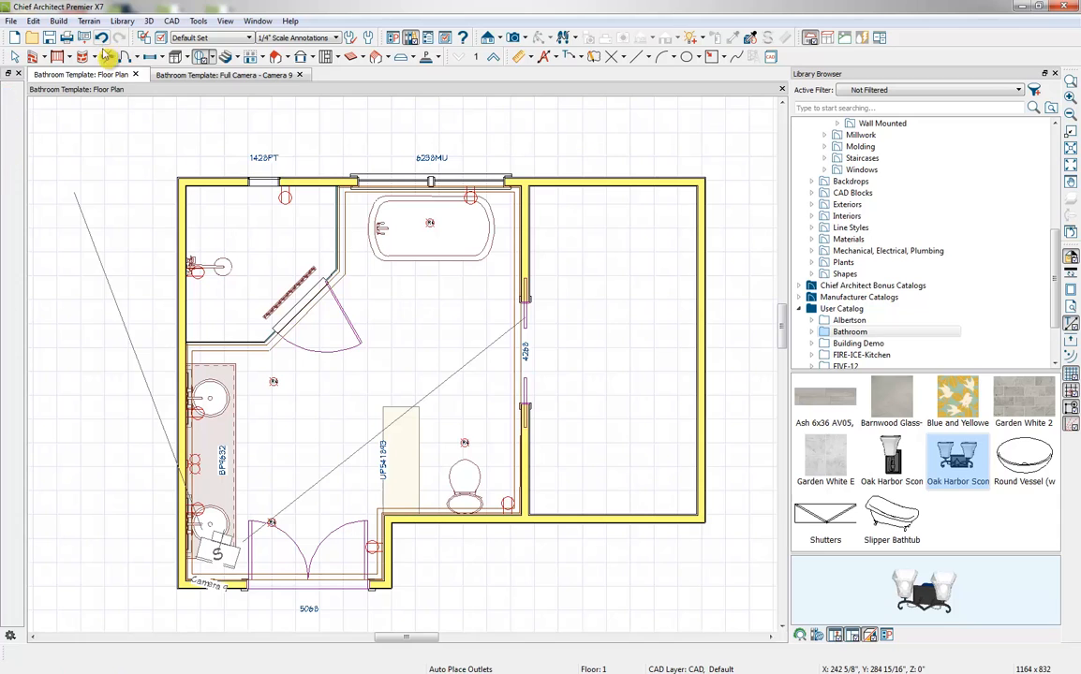
key(ctrl+z)
Add wall switches beside the double doors and near the toilet, and connect the toilet-side switch to the light in front of the toilet
click(201, 56)
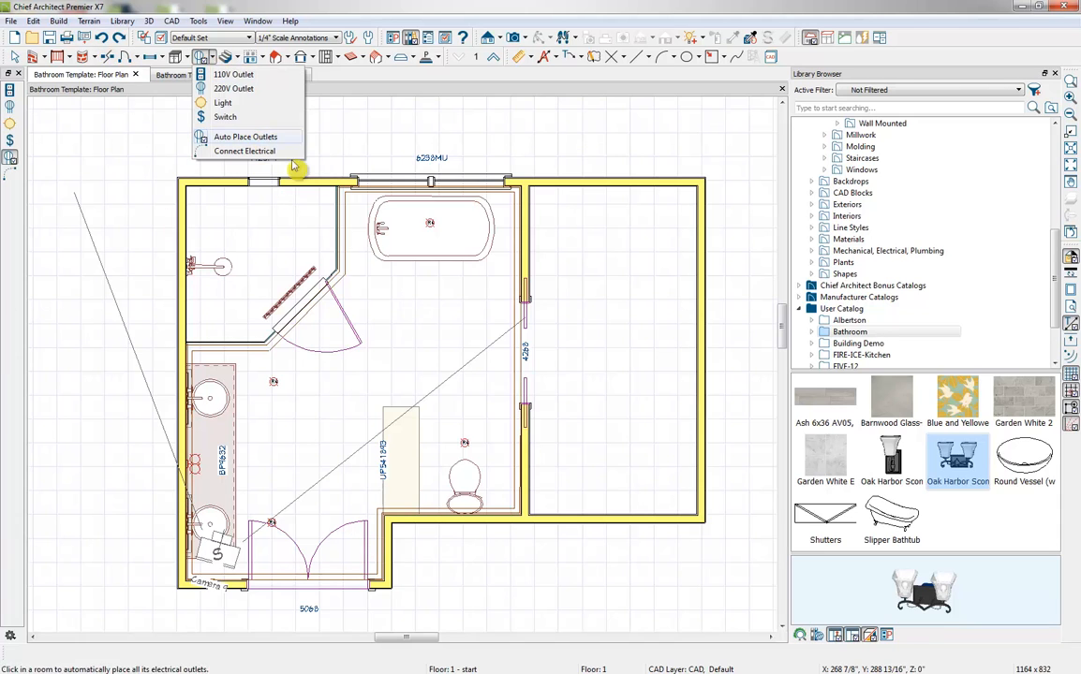
click(225, 116)
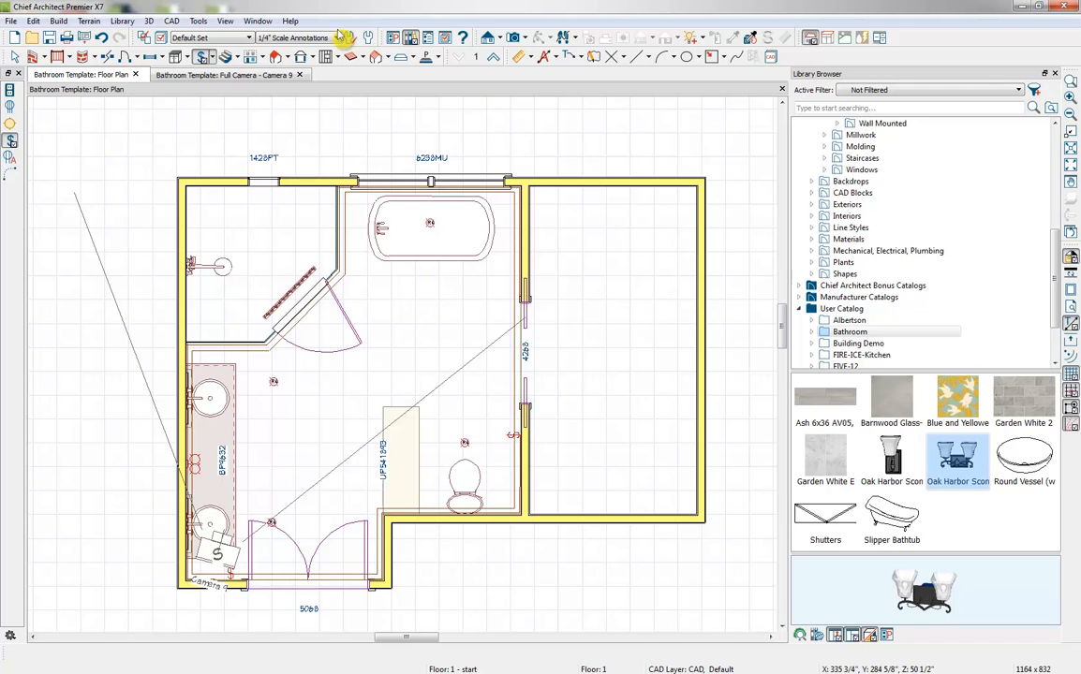
click(206, 57)
click(240, 151)
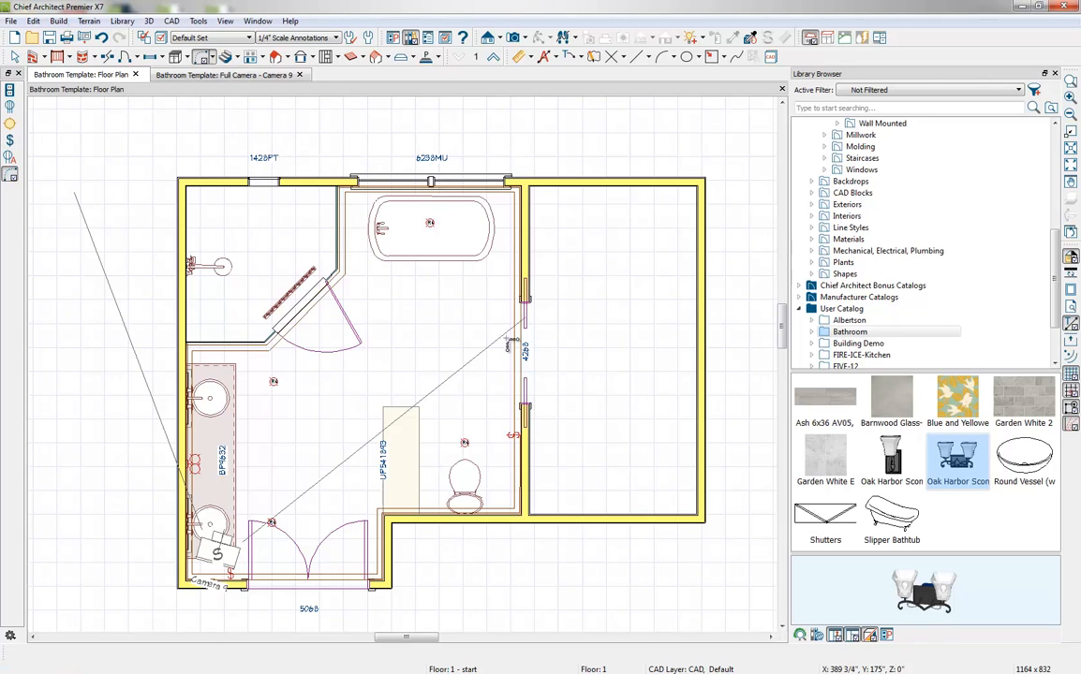
drag(512, 437, 469, 443)
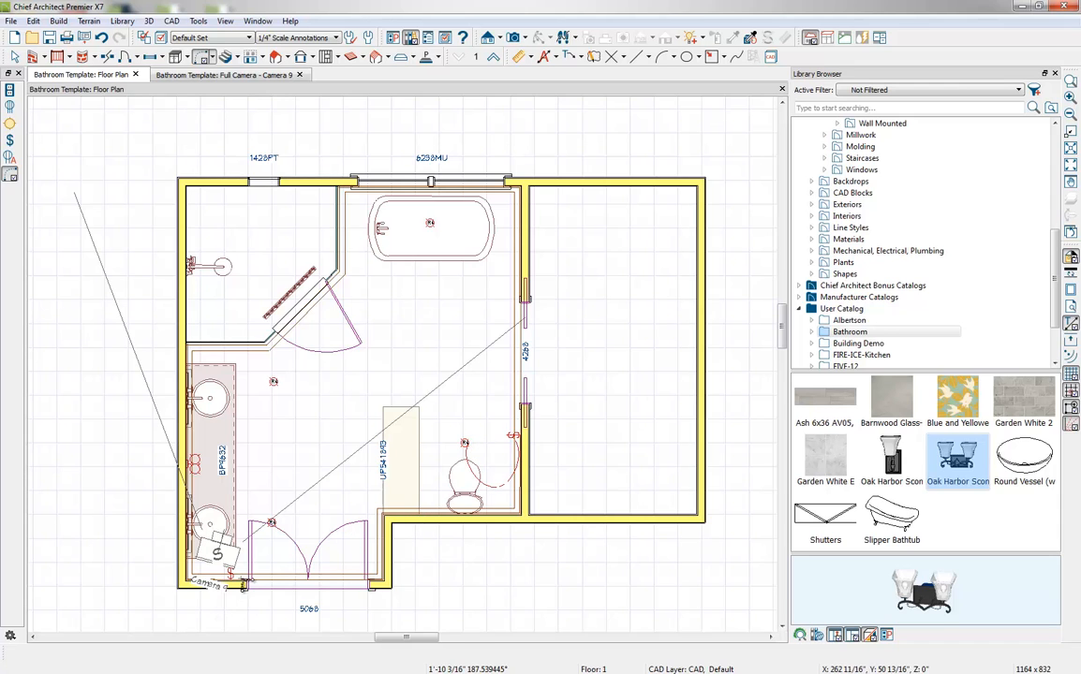
Wire the switch beside the double doors through the vanity-side ceiling lights to the tub light, and connect the tub light to the toilet-side switch
drag(231, 574, 431, 223)
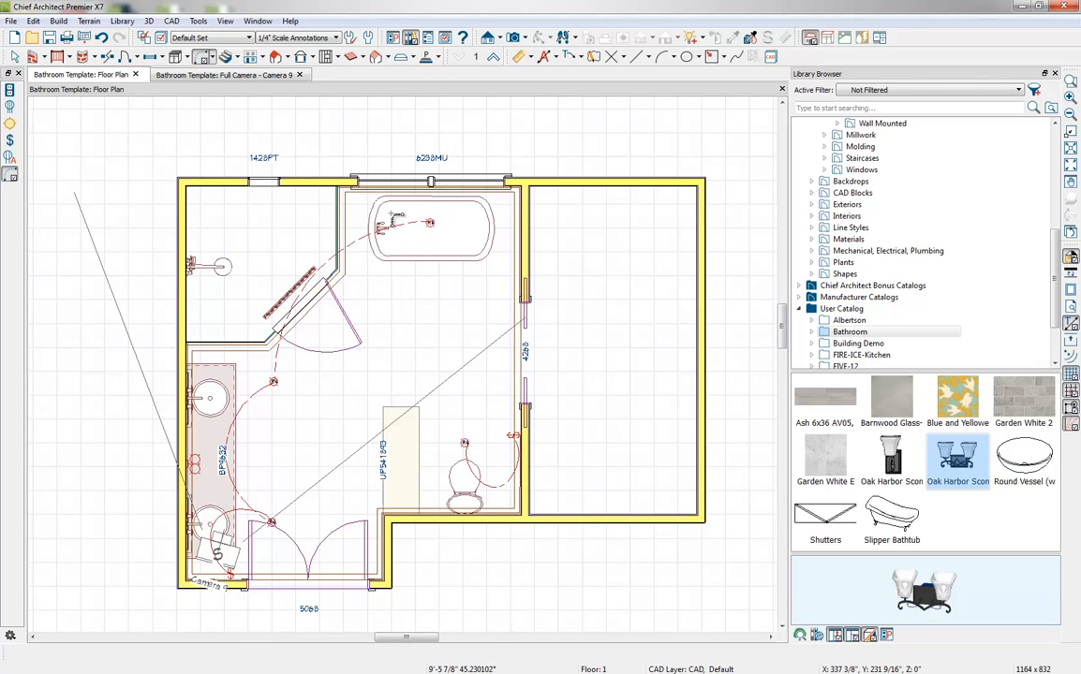
drag(432, 221, 516, 433)
scroll(511, 454, up, 6)
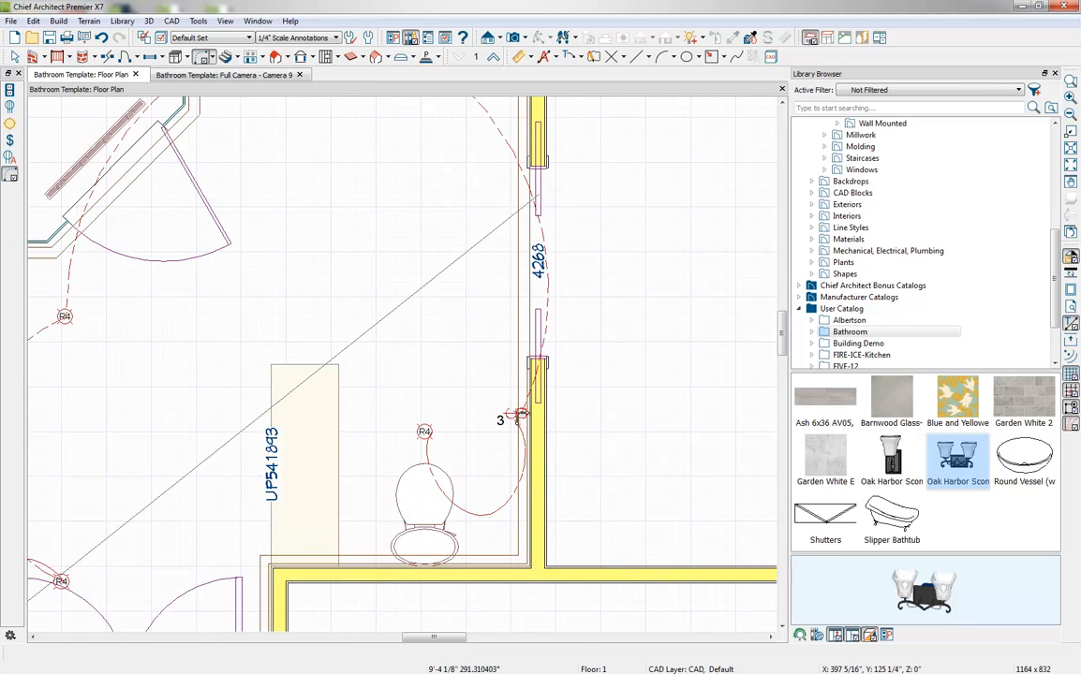
scroll(516, 415, down, 3)
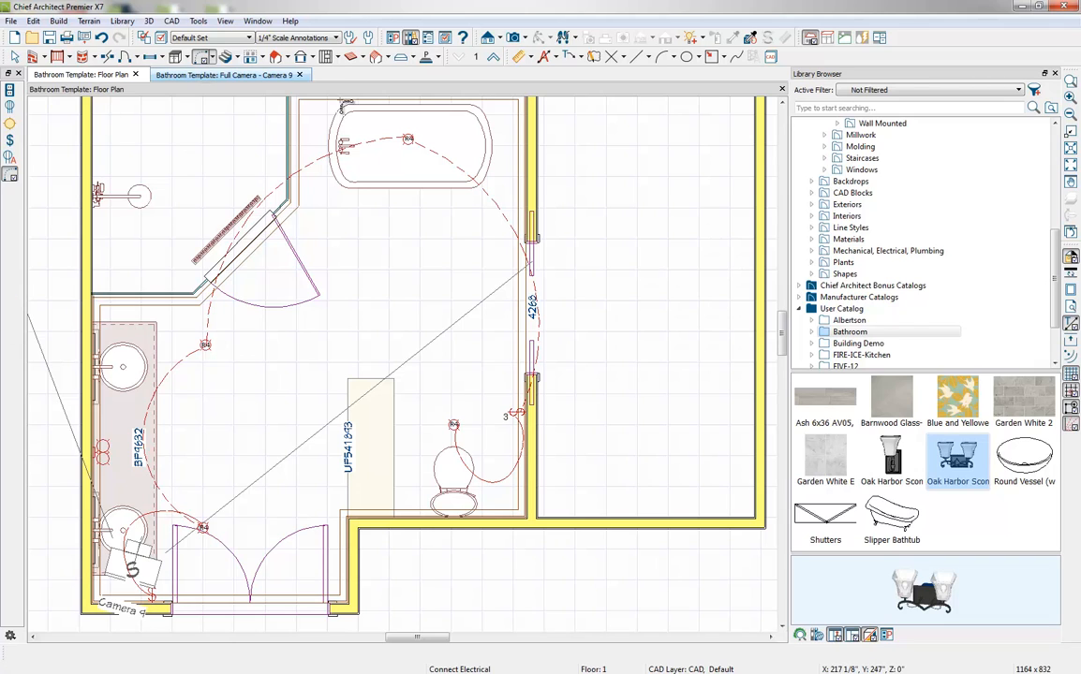
Reshape the wiring arcs from the tub light so one clears the pocket door and the other runs outside the shower
click(506, 222)
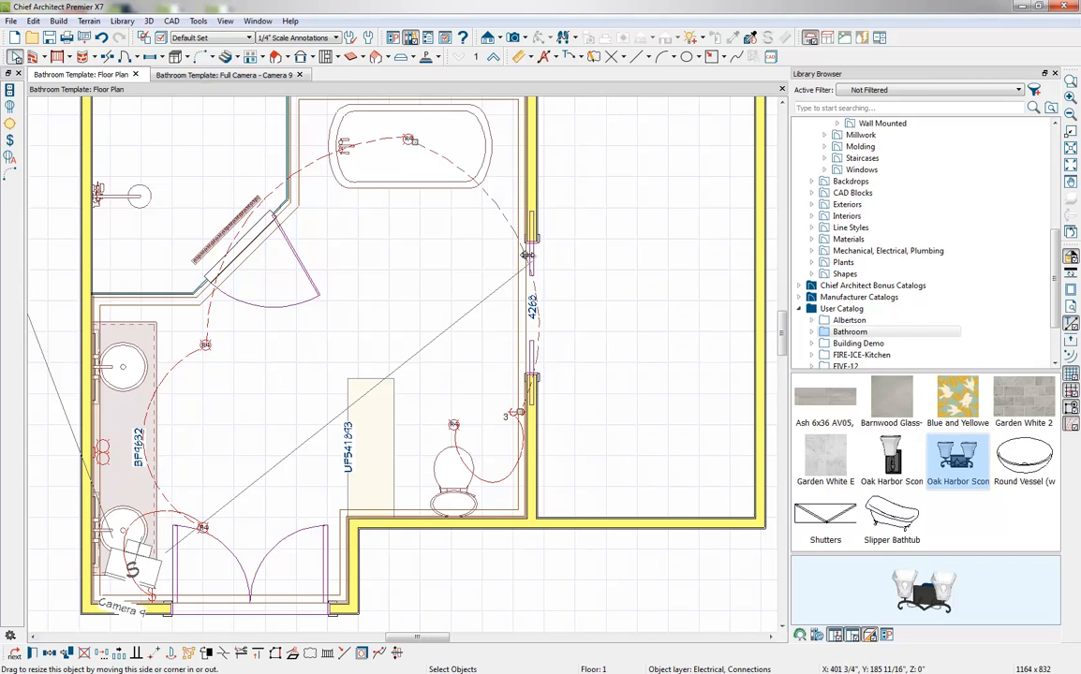
drag(524, 255, 448, 270)
click(241, 221)
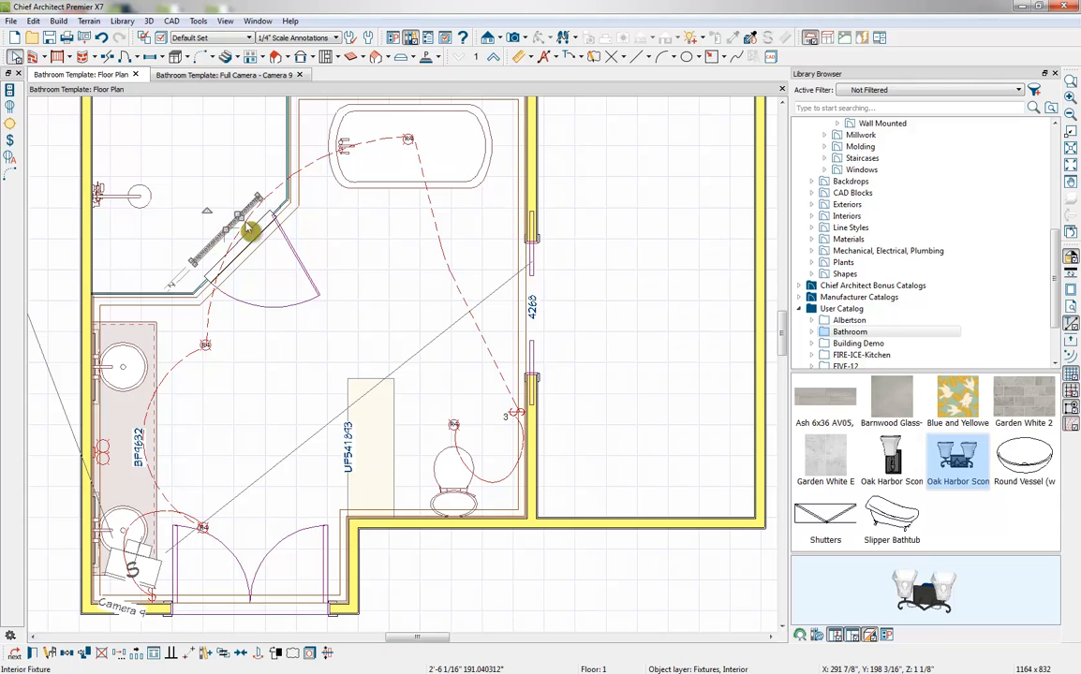
click(317, 163)
drag(278, 195, 348, 261)
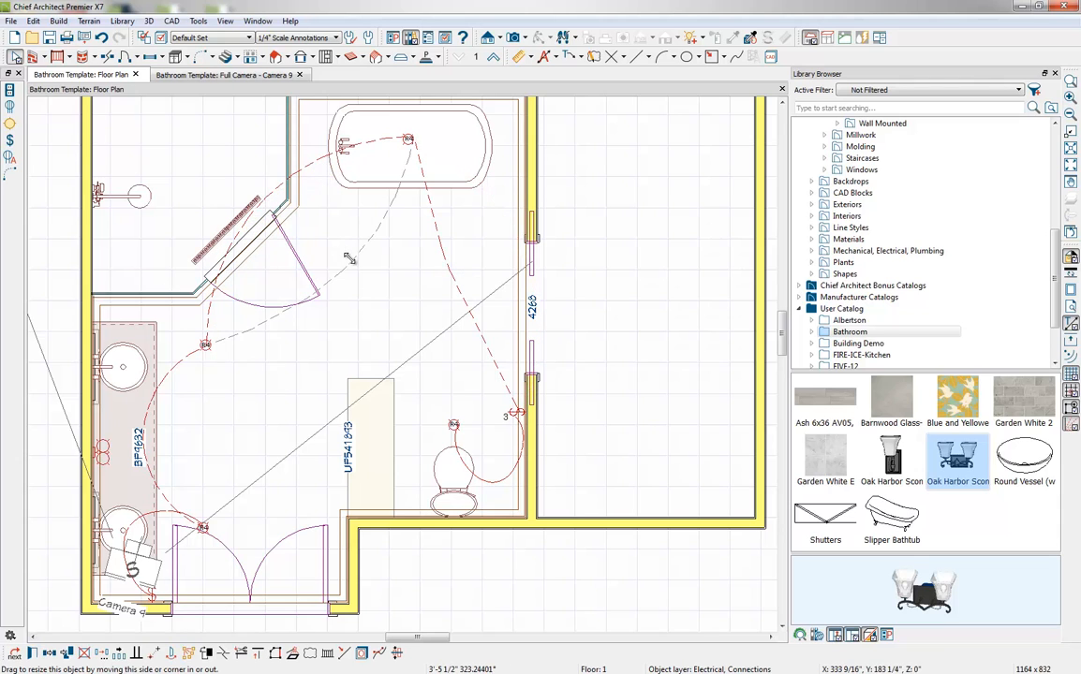
click(309, 358)
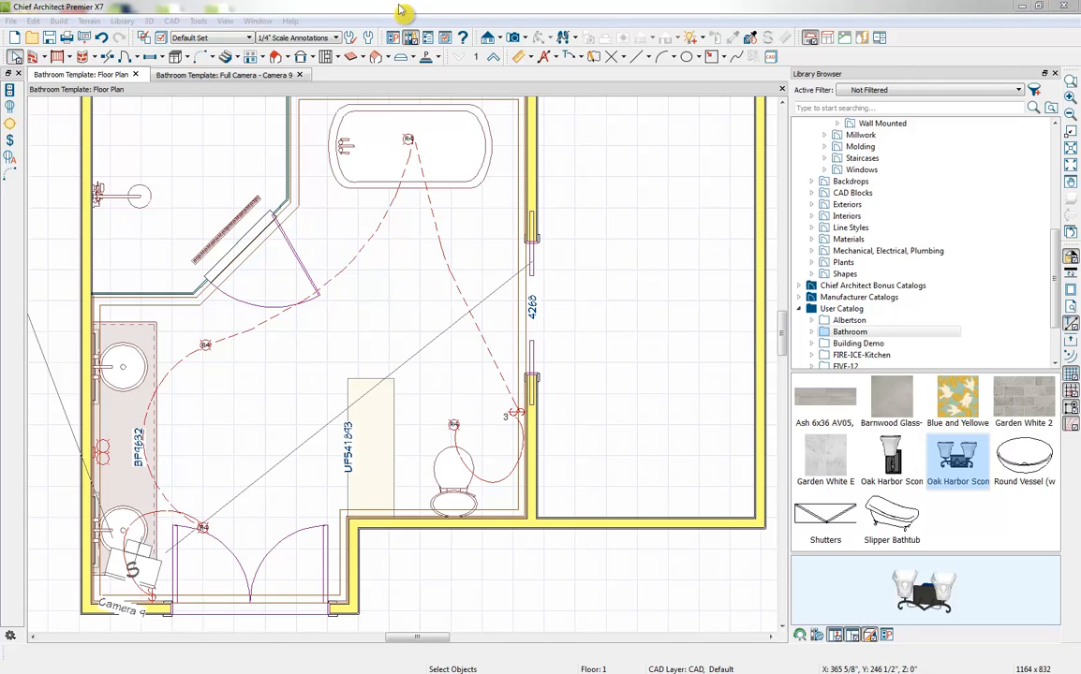
Calculate a materials list for all floors and close the Library Browser to give the list more room
click(199, 22)
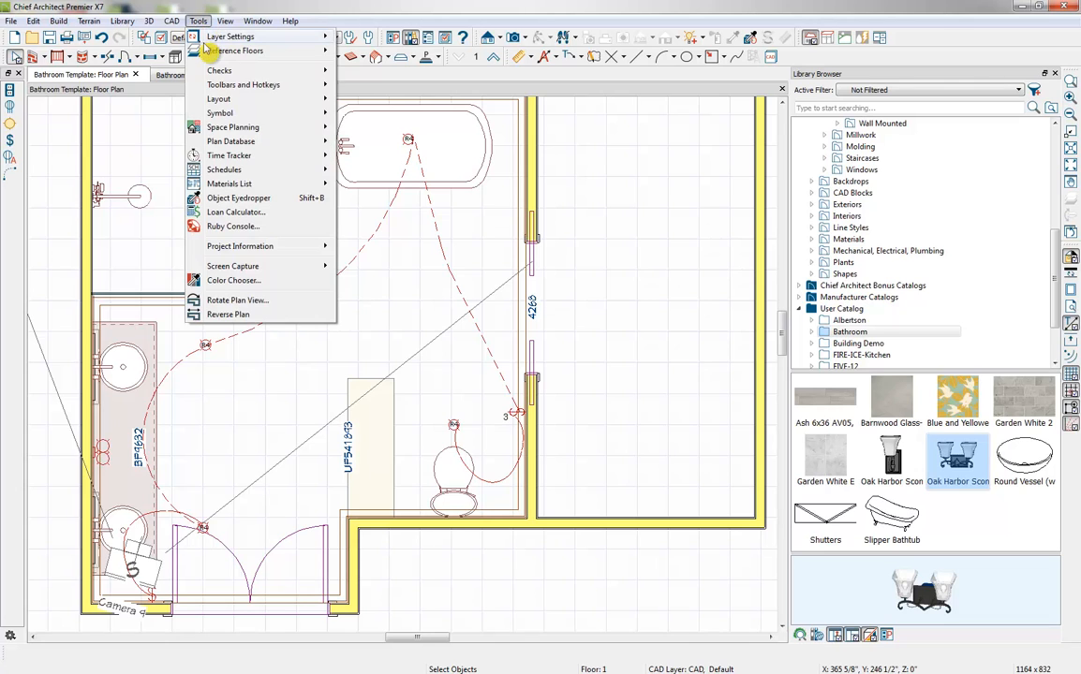
mouse_move(284, 190)
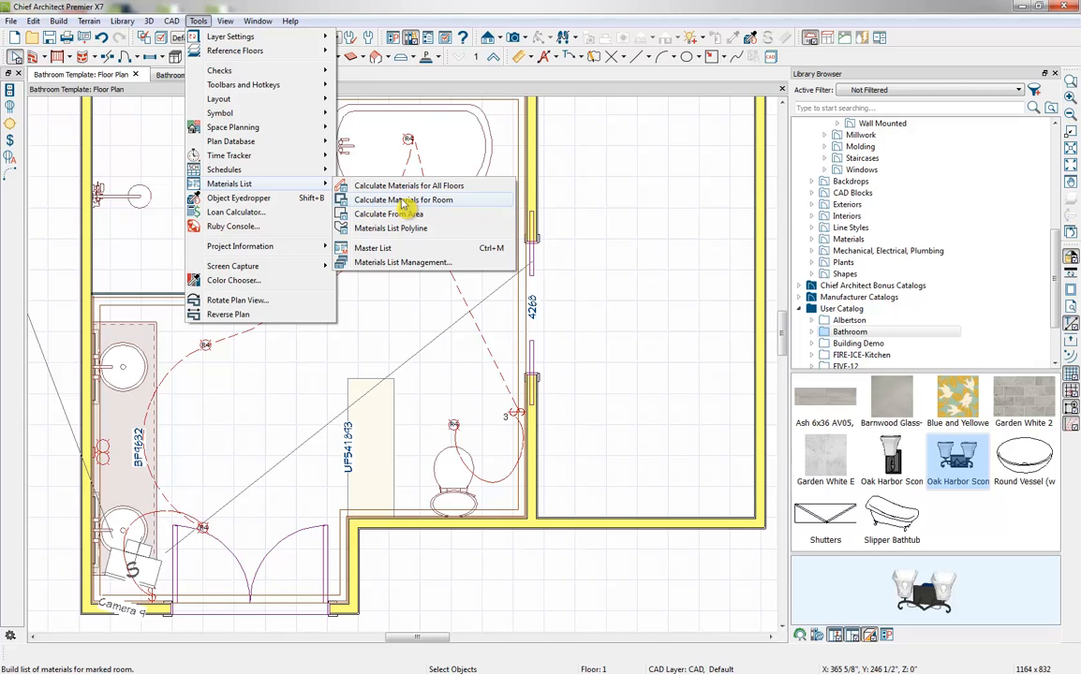
click(438, 203)
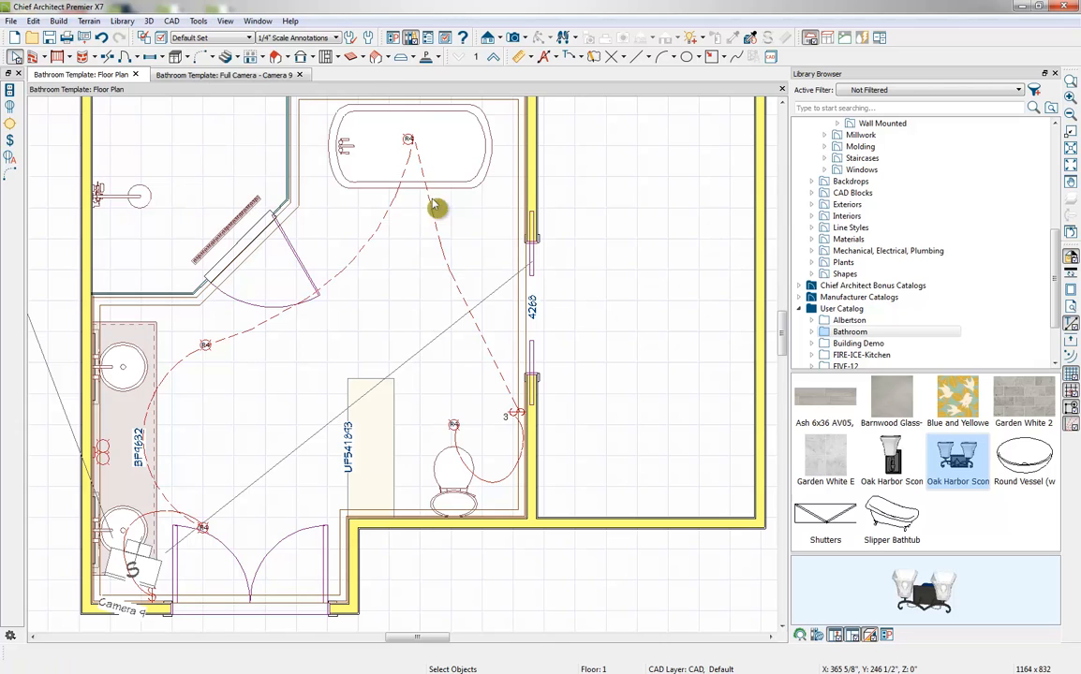
click(355, 326)
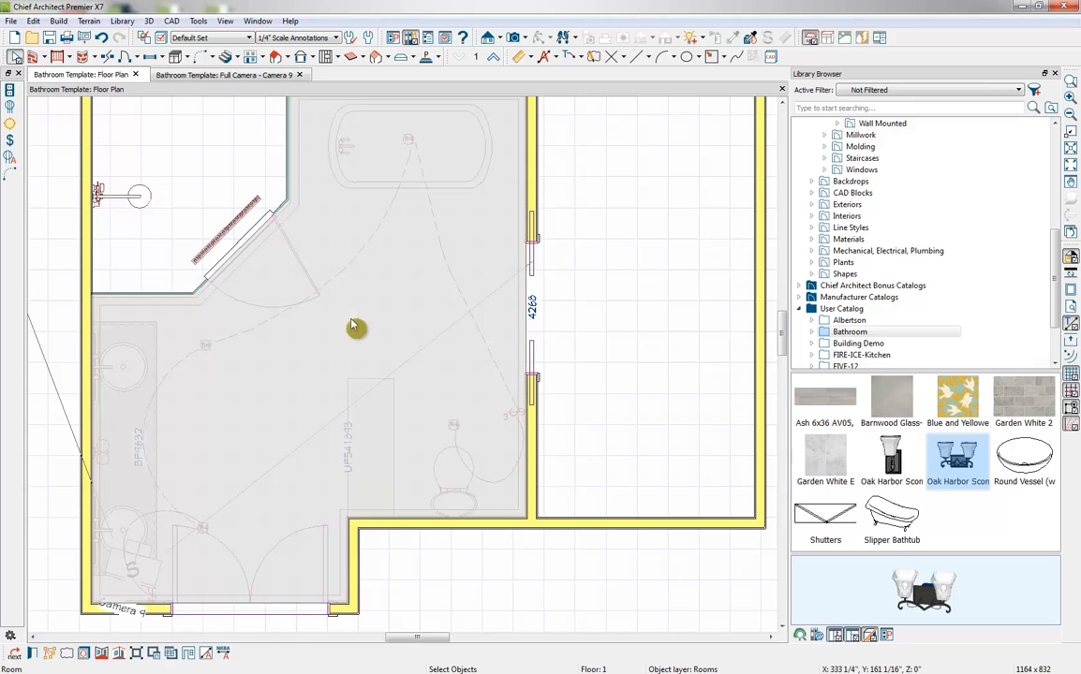
click(197, 21)
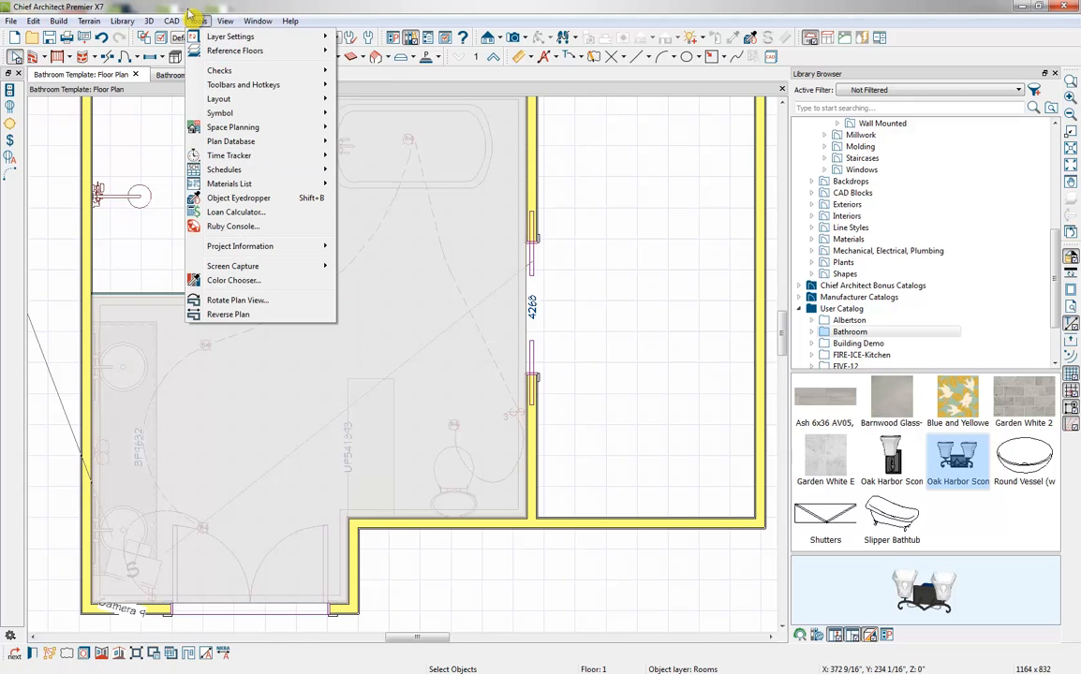
mouse_move(246, 184)
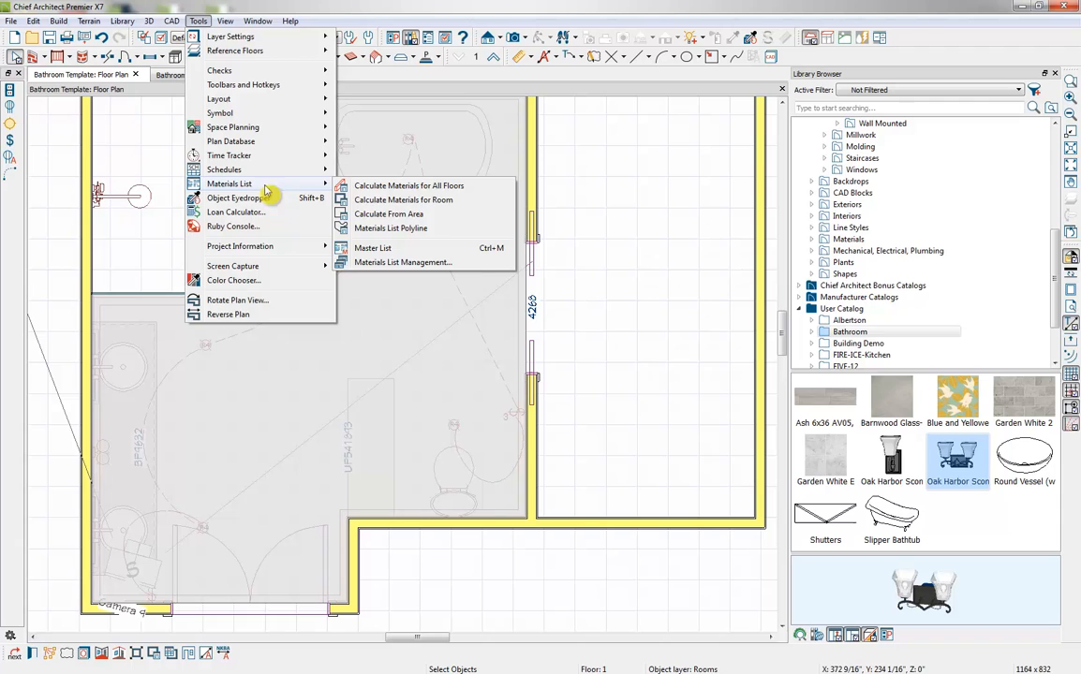
click(420, 185)
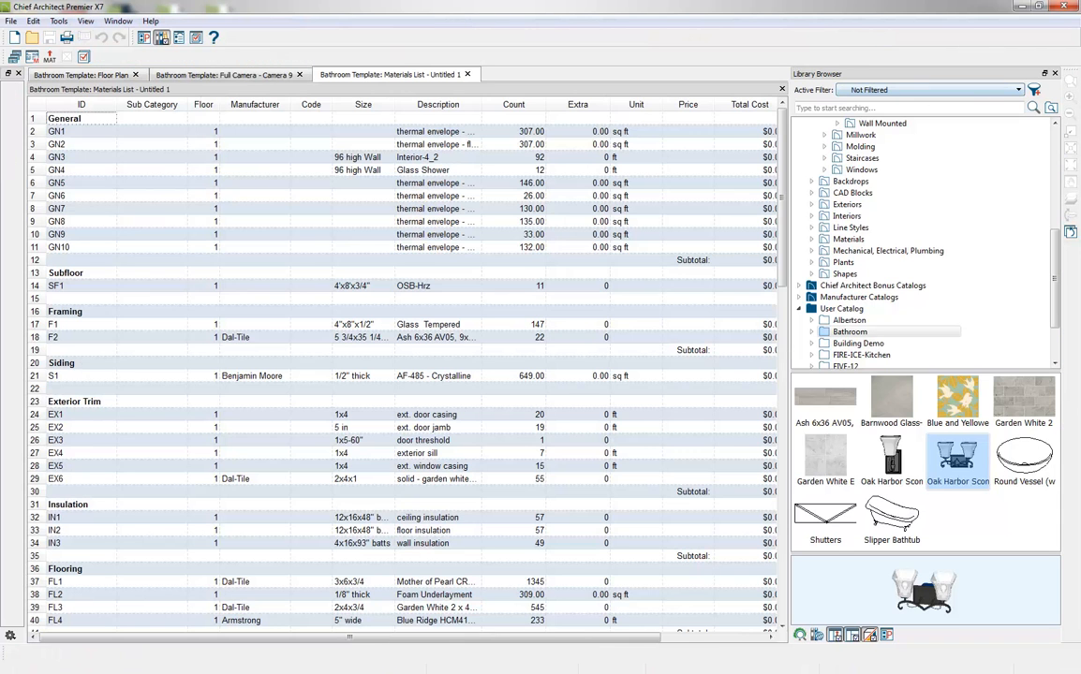
click(1055, 73)
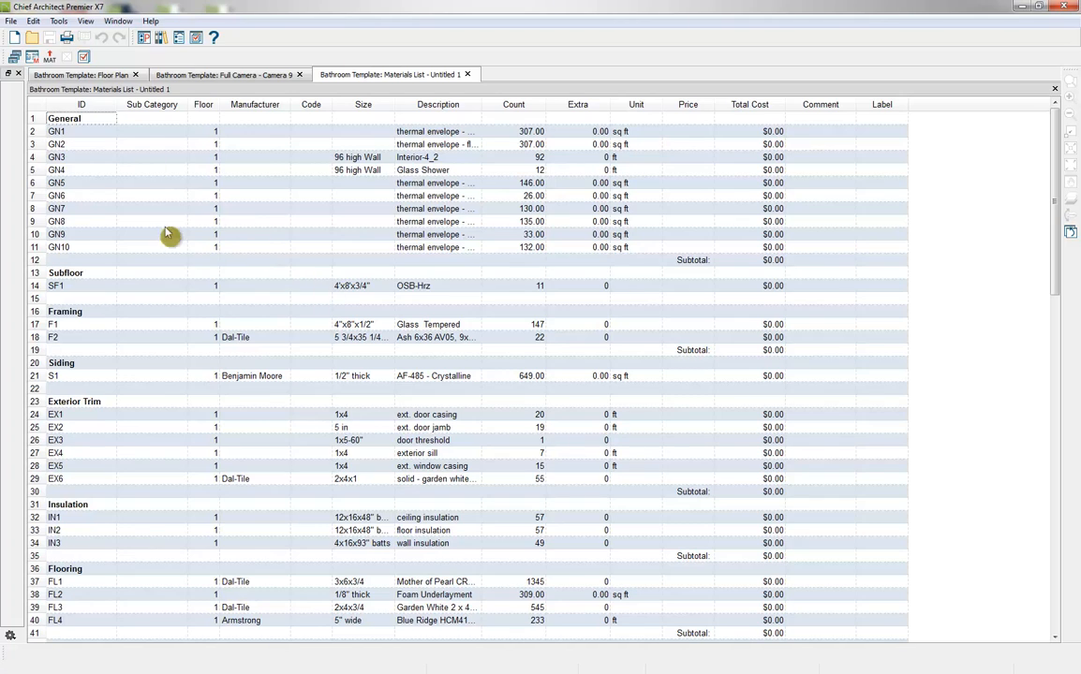
Exclude the Windows category from the materials list display and look through the remaining categories
scroll(375, 251, down, 10)
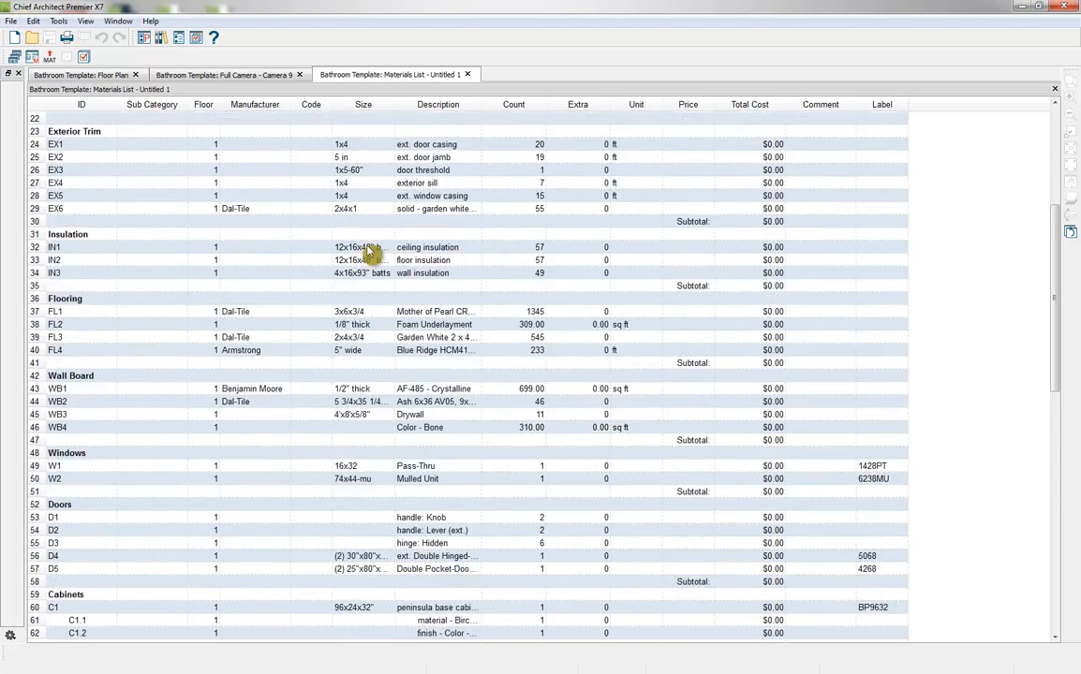
scroll(231, 167, up, 7)
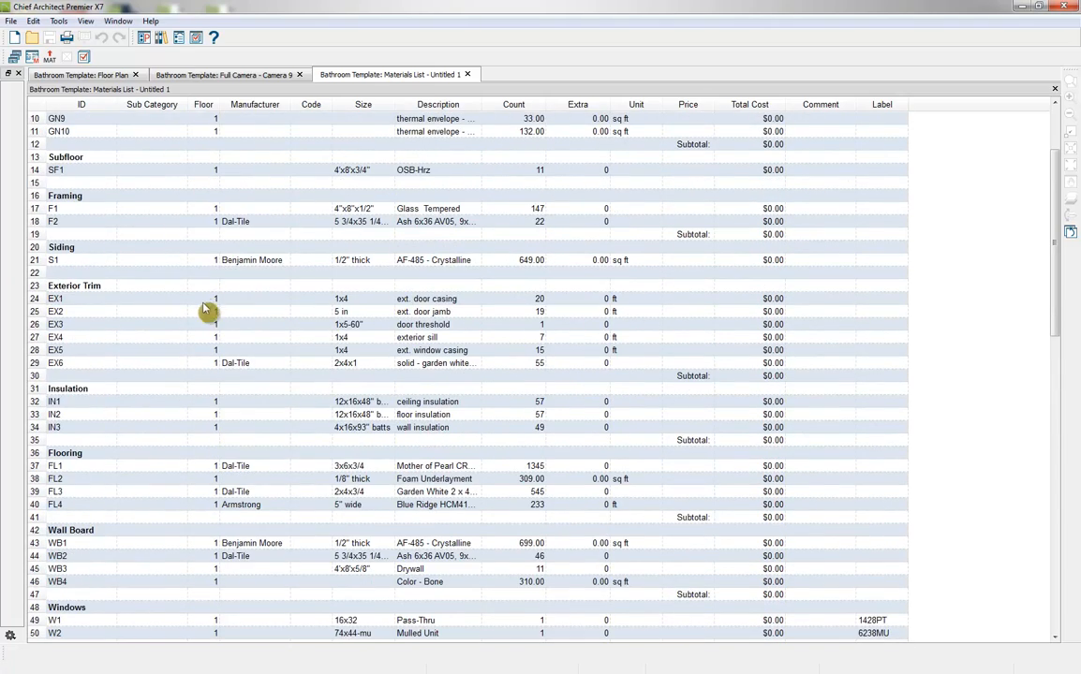
scroll(185, 320, up, 1)
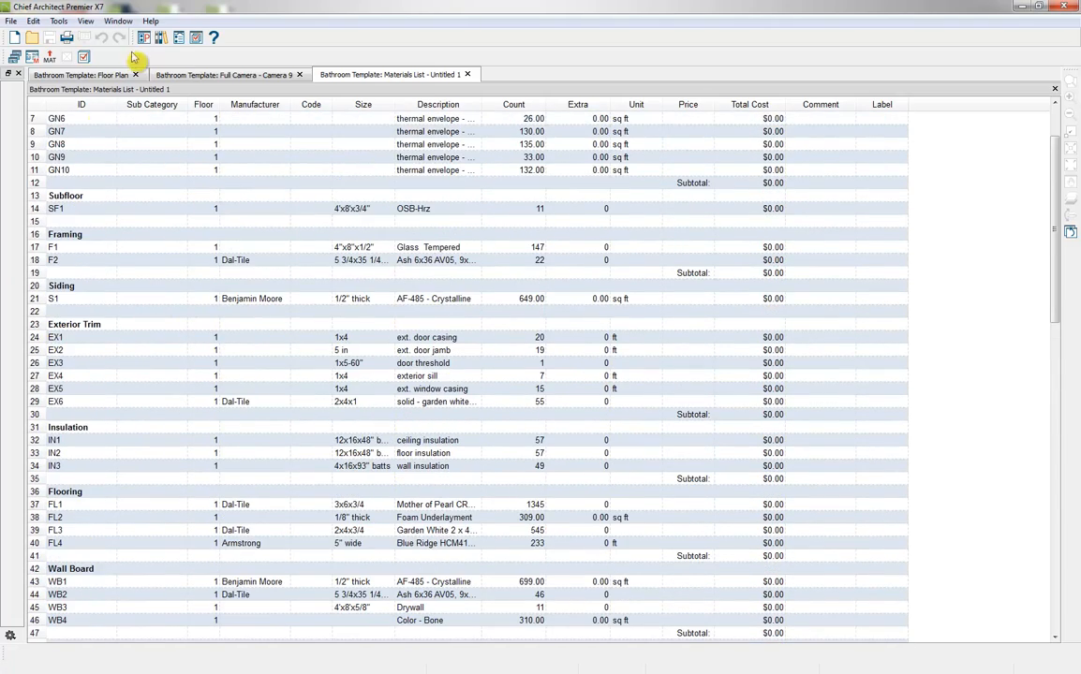
click(82, 58)
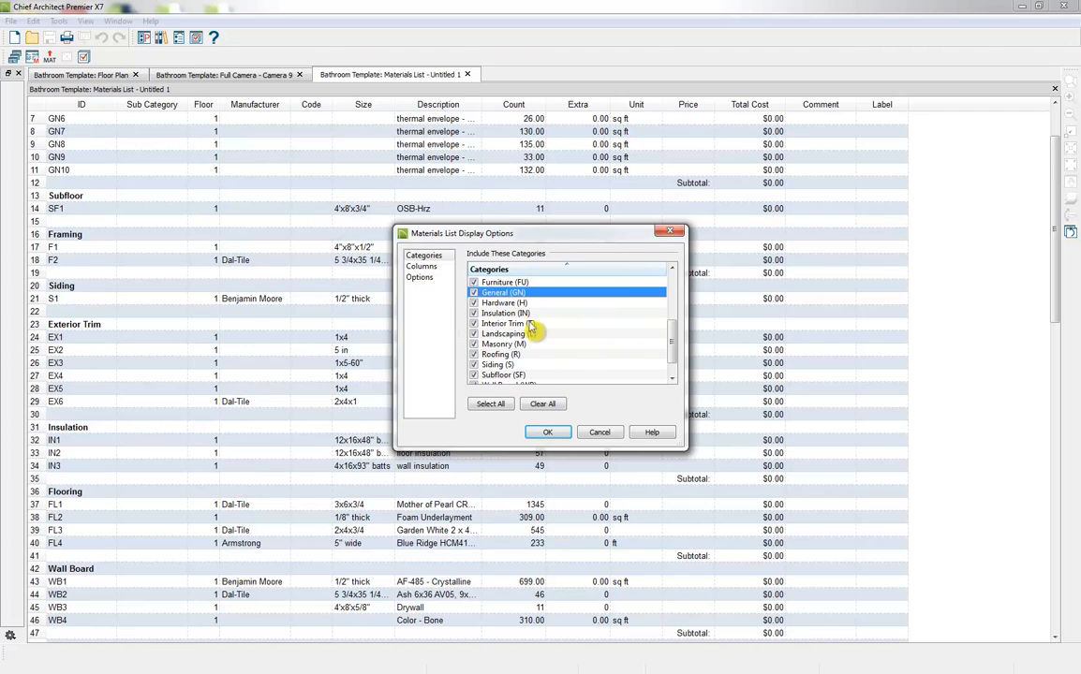
scroll(548, 347, down, 1)
click(473, 380)
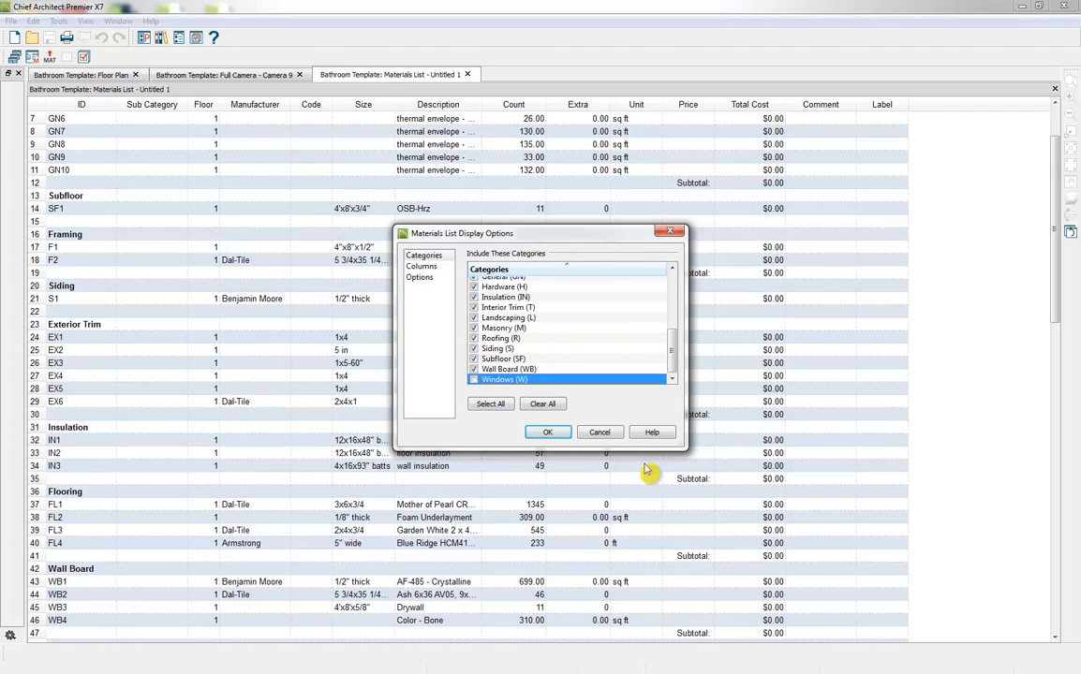
click(548, 432)
scroll(559, 446, down, 3)
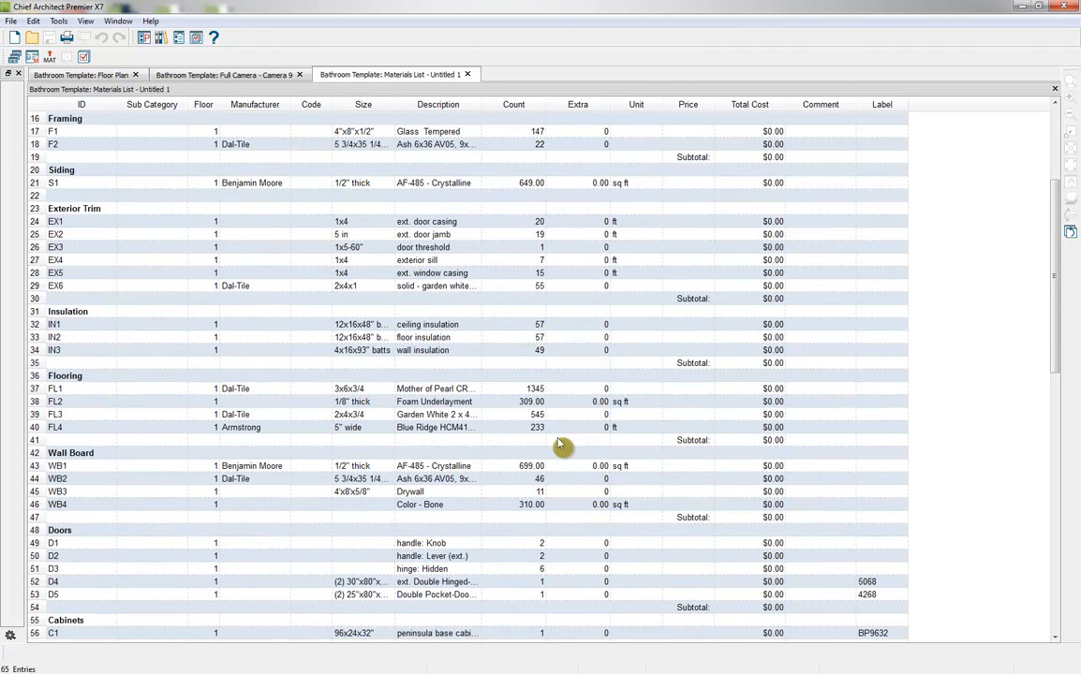
scroll(298, 347, up, 4)
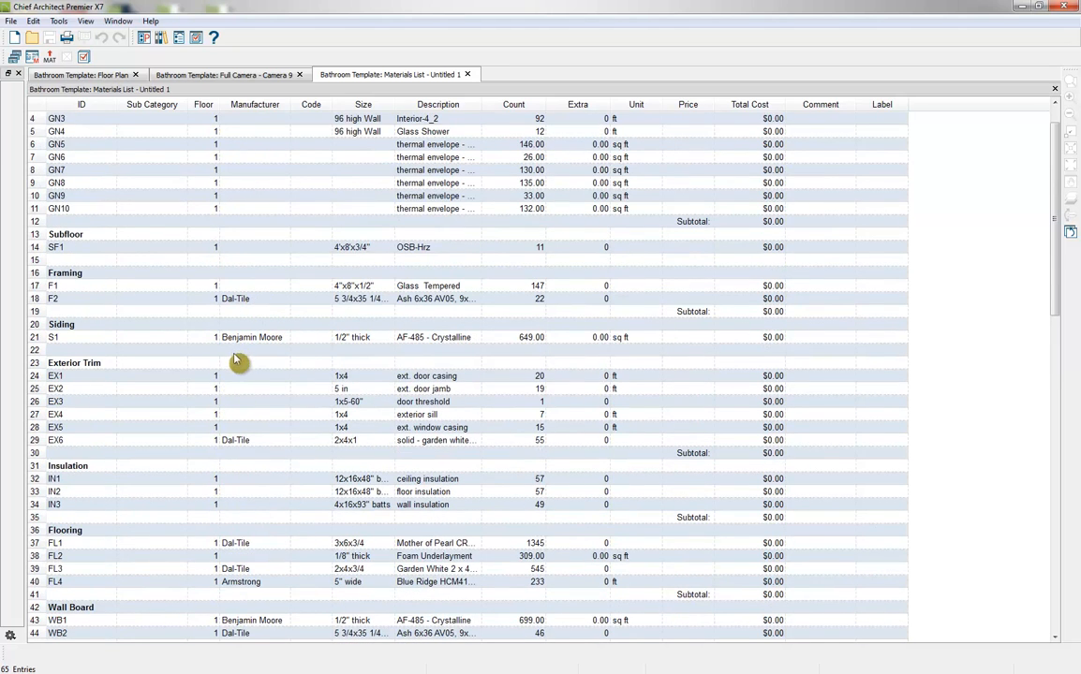
scroll(297, 430, up, 1)
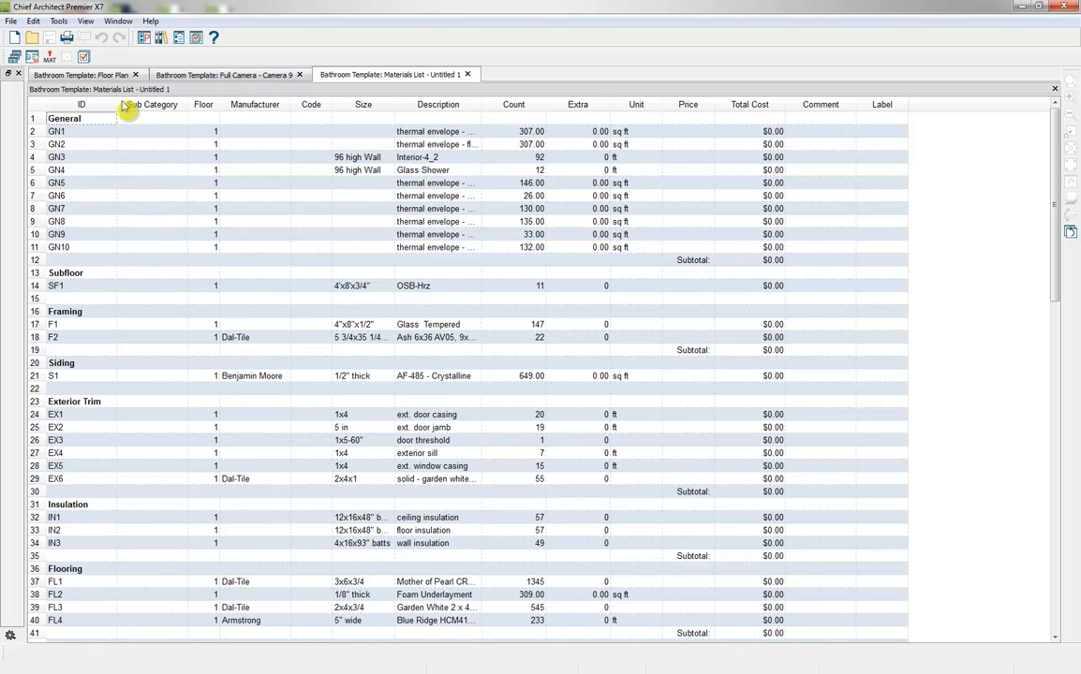
Review which columns the materials list display includes, leaving the selection as it is
click(72, 57)
click(419, 267)
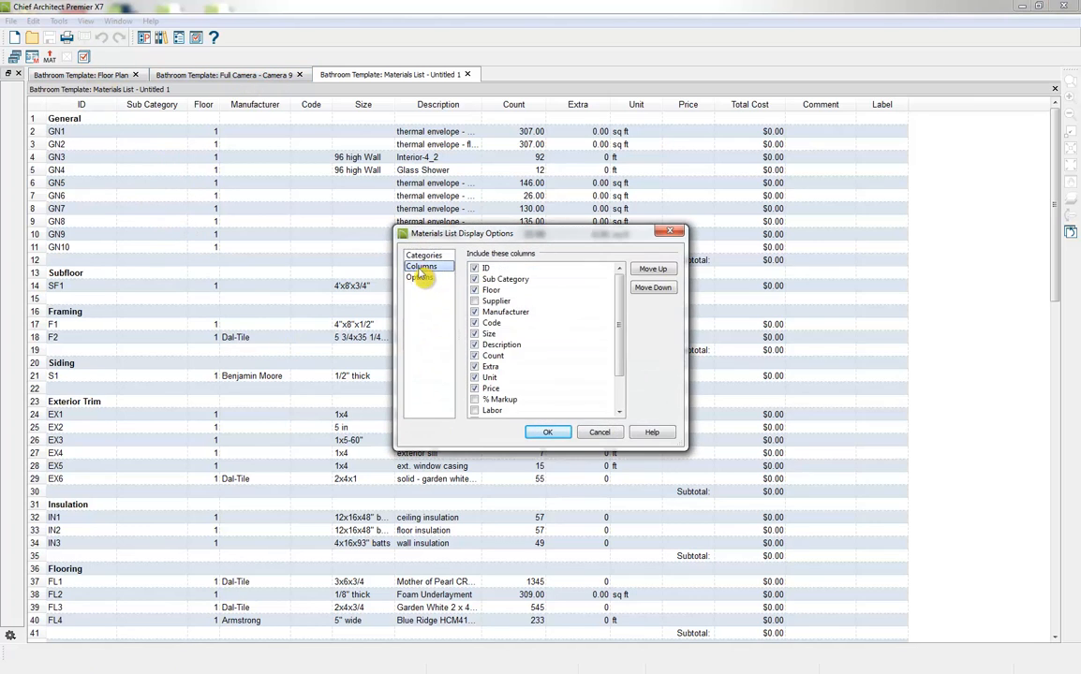
mouse_move(621, 326)
mouse_down()
mouse_move(623, 367)
mouse_move(626, 337)
mouse_up()
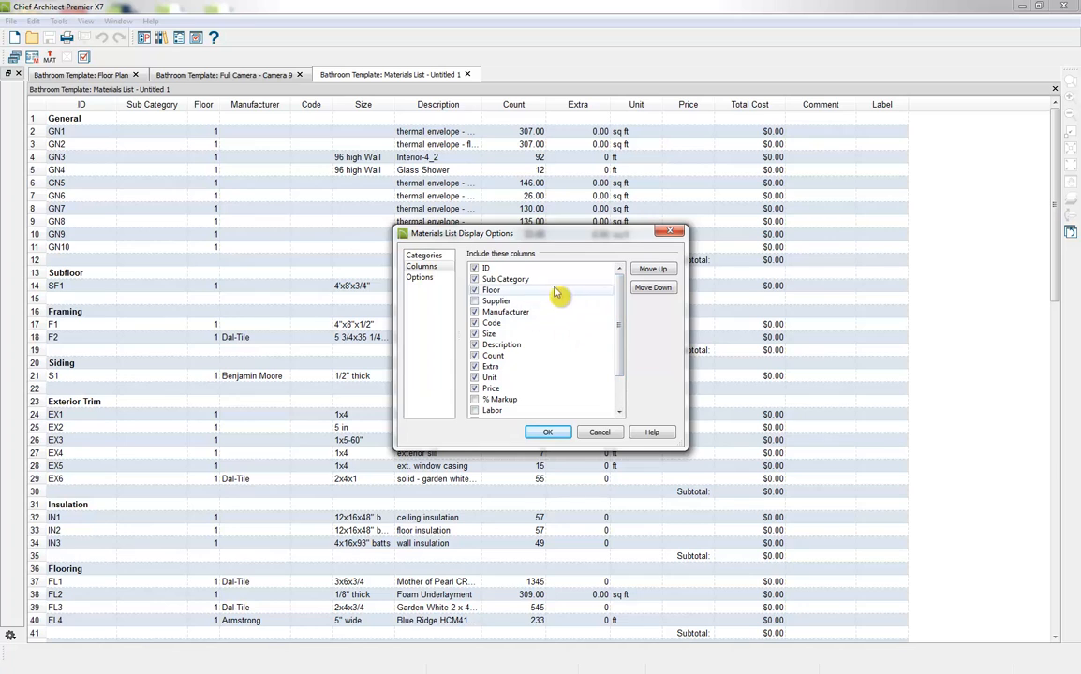
click(553, 432)
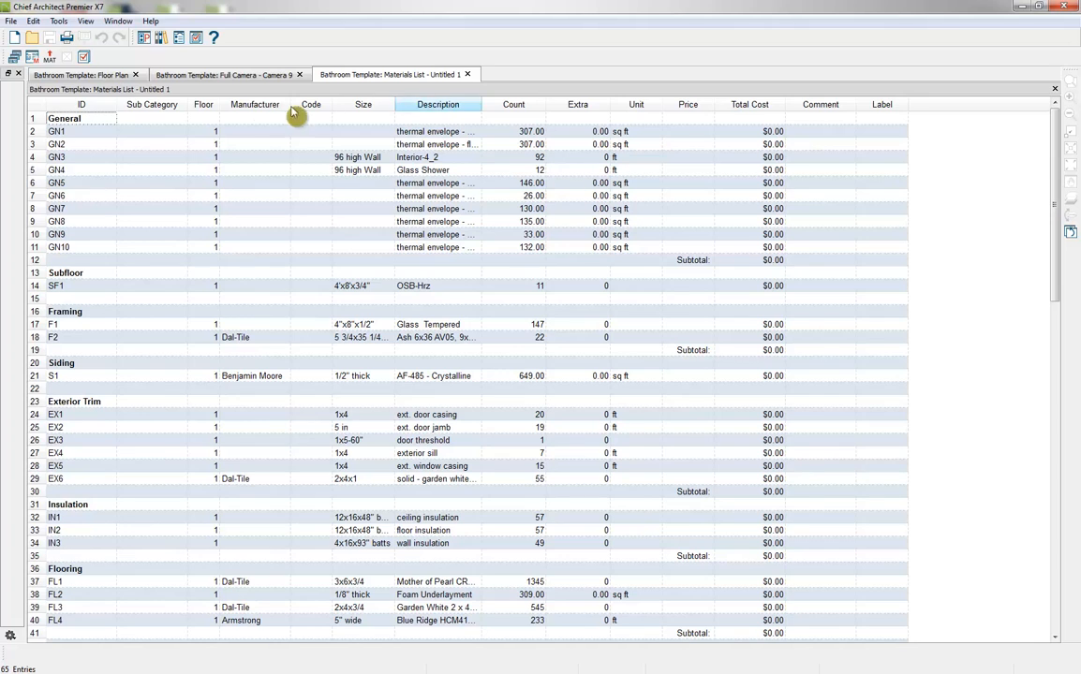
Look at the materials list's export file types without exporting, and close the list without saving it
click(49, 59)
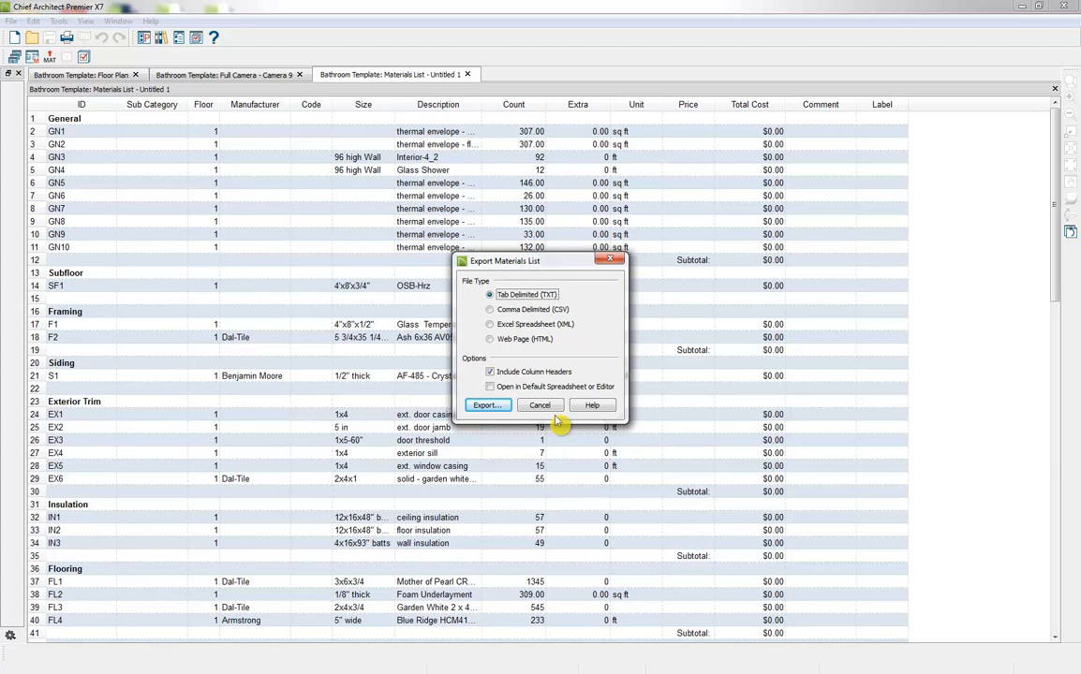
click(609, 259)
click(467, 74)
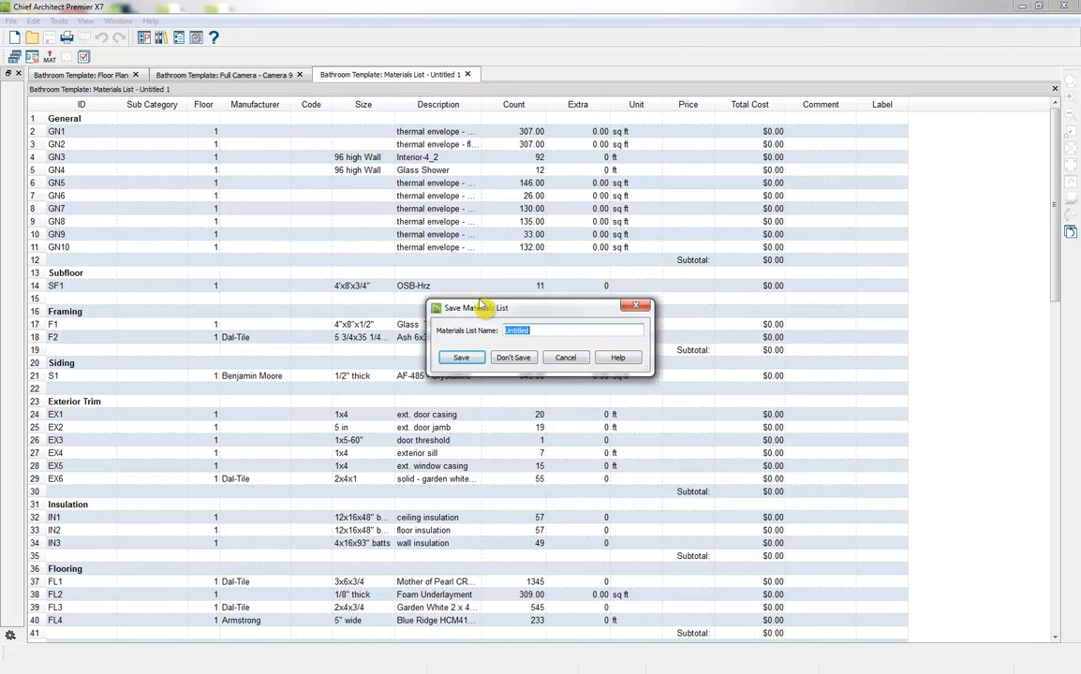
click(513, 358)
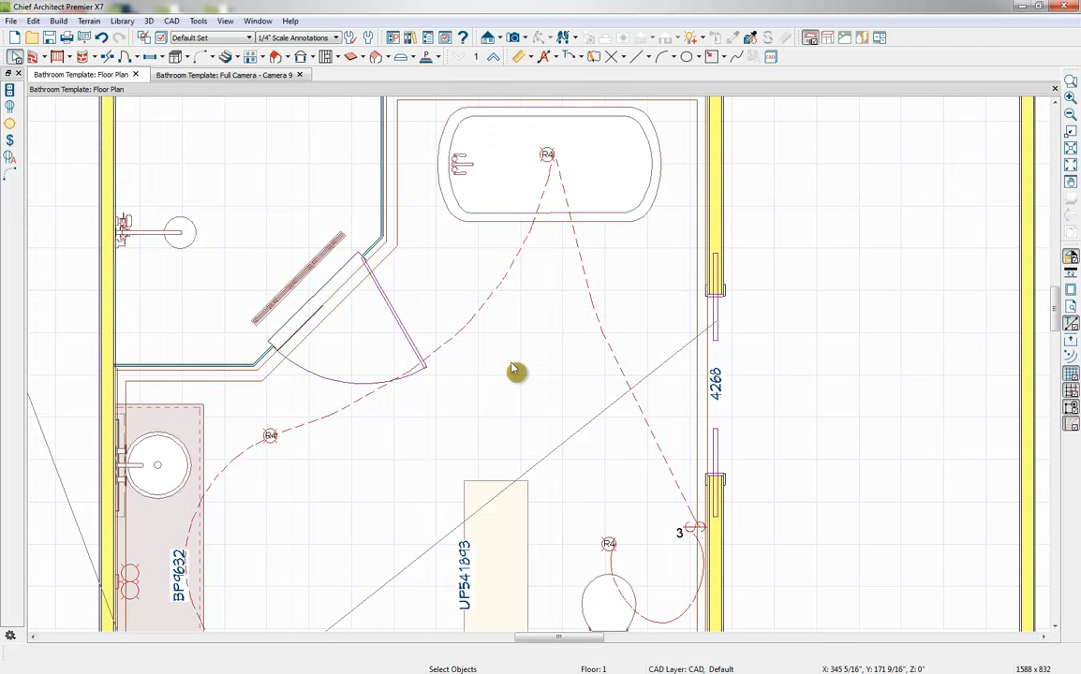
Return to the Camera 9 view and orbit it to look at the tall cabinet beside the tub area
scroll(290, 132, up, 3)
click(255, 76)
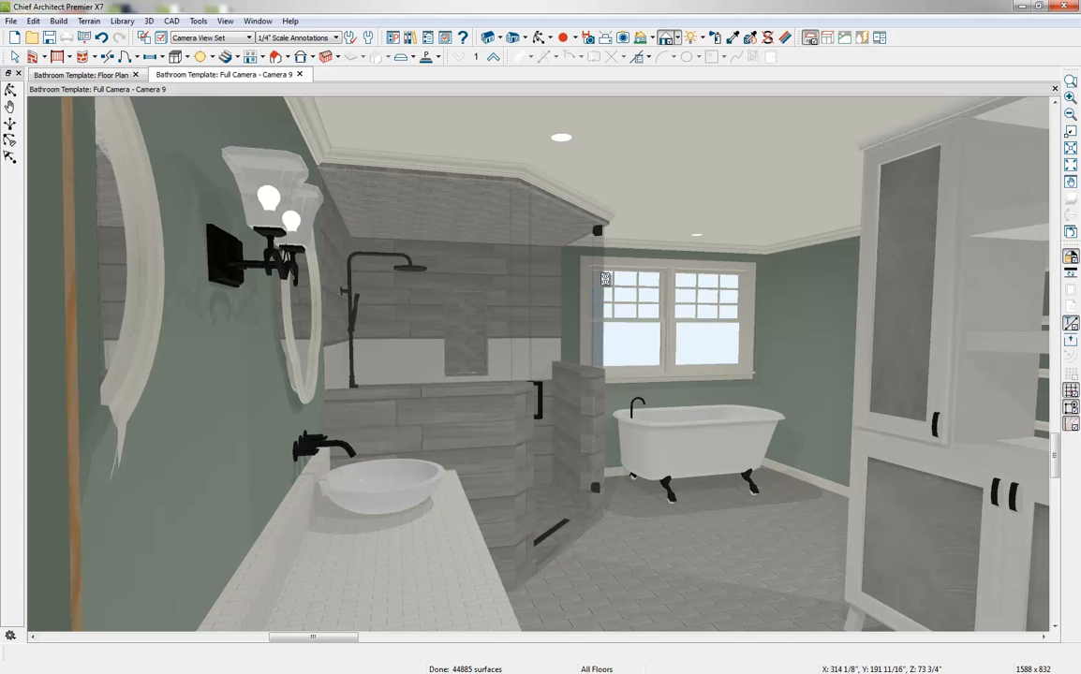
click(540, 38)
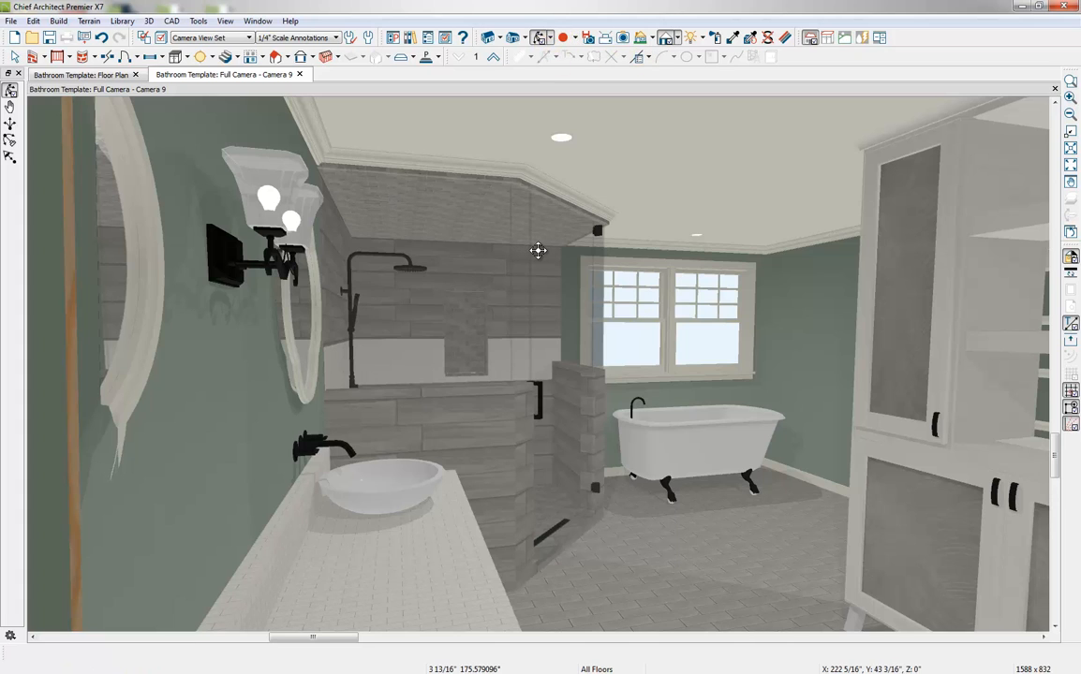
drag(538, 251, 537, 251)
key(ctrl+z)
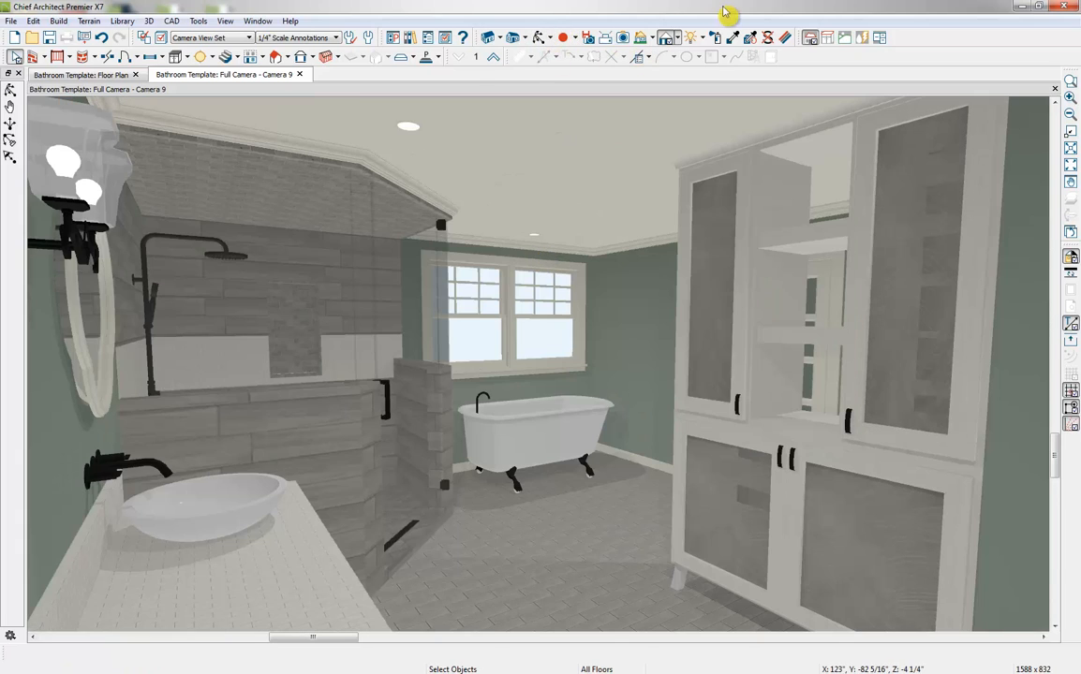
click(732, 37)
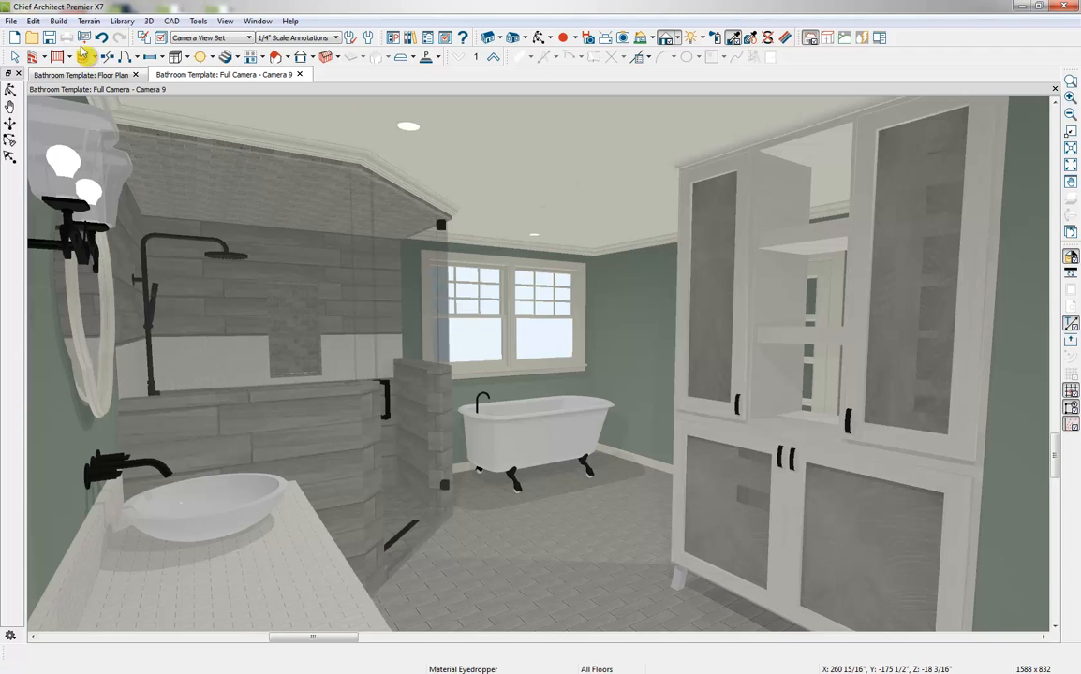
From the floor plan, create a new full camera view facing the double-sink vanity, mirrors and sconce
click(93, 76)
click(513, 38)
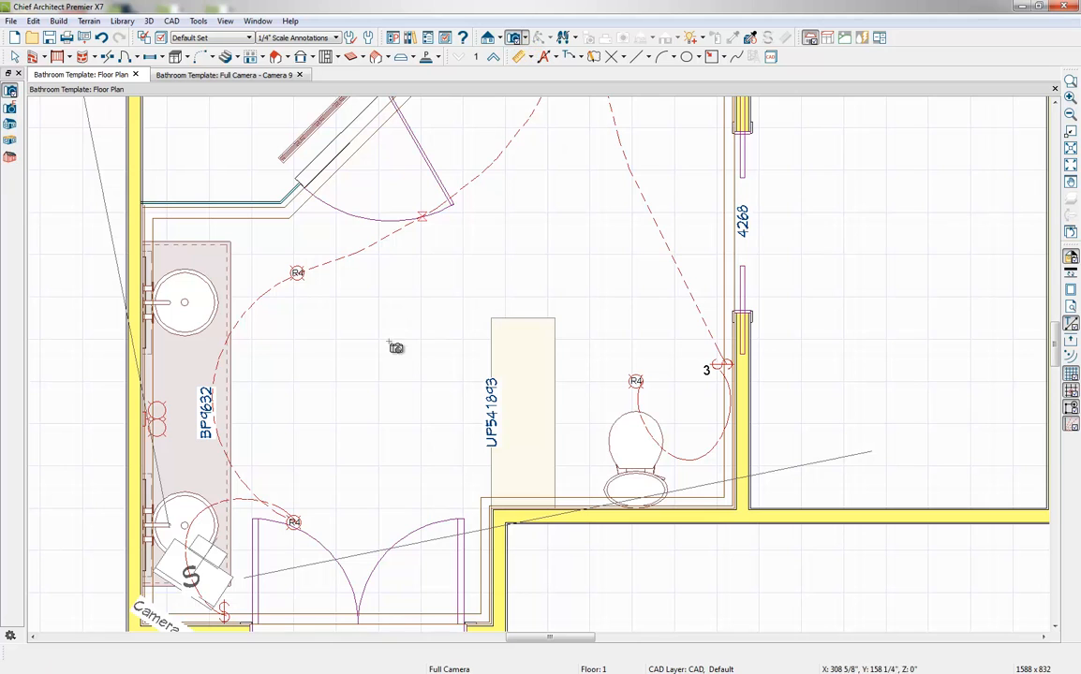
click(420, 376)
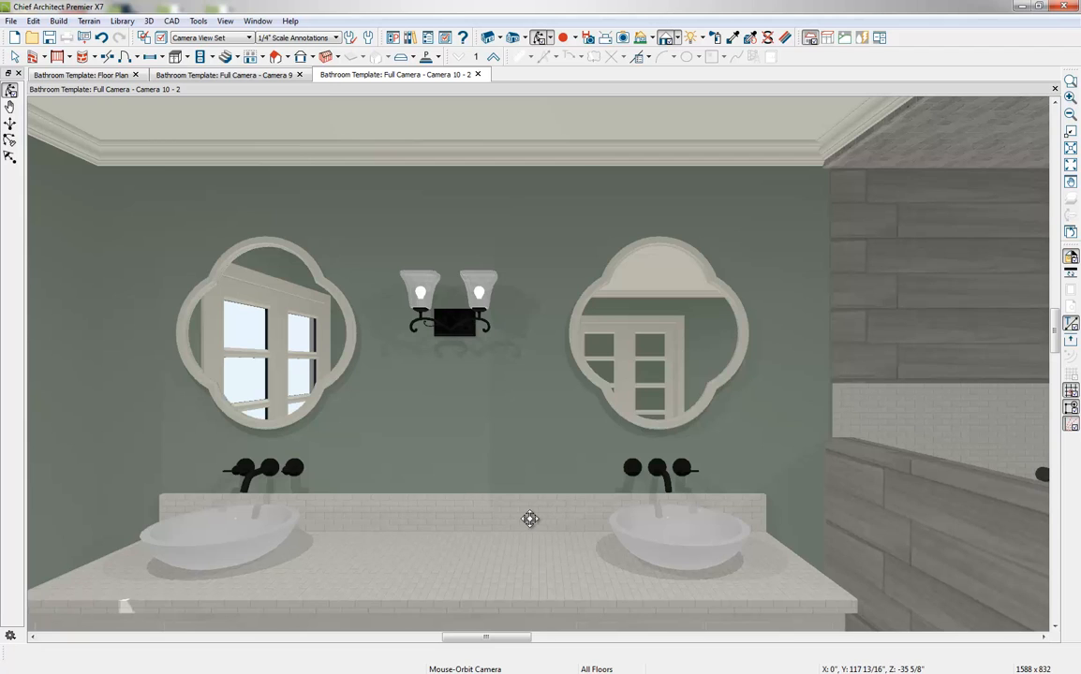
Try setting the vanity countertop tile's texture angle to 90° in its material definition, and undo the change
click(785, 37)
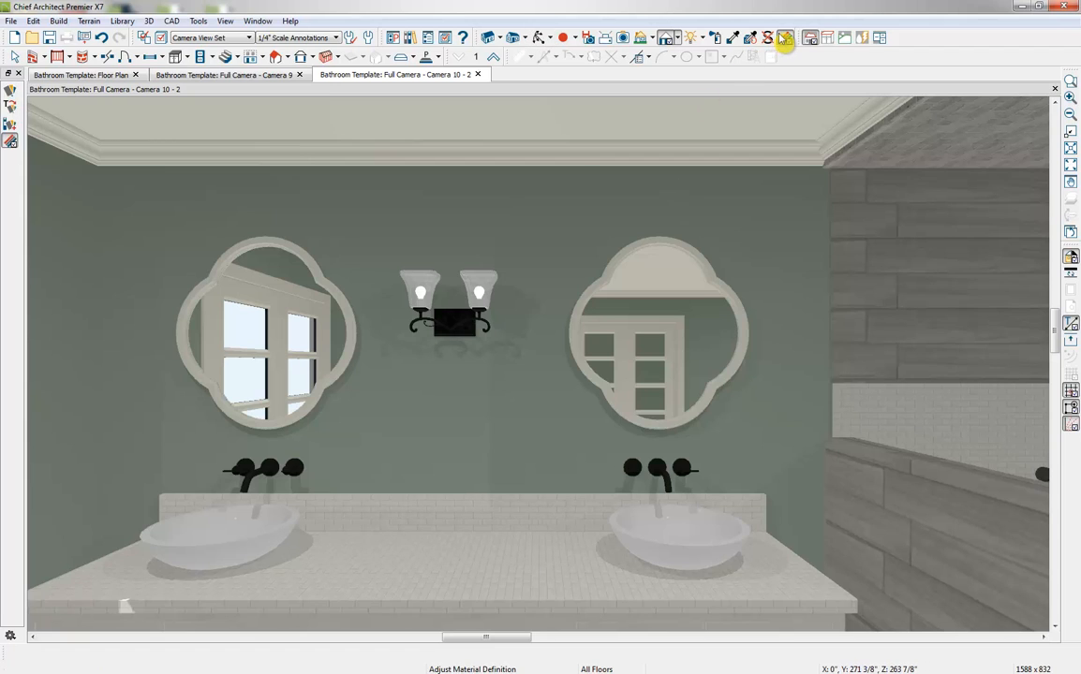
click(501, 575)
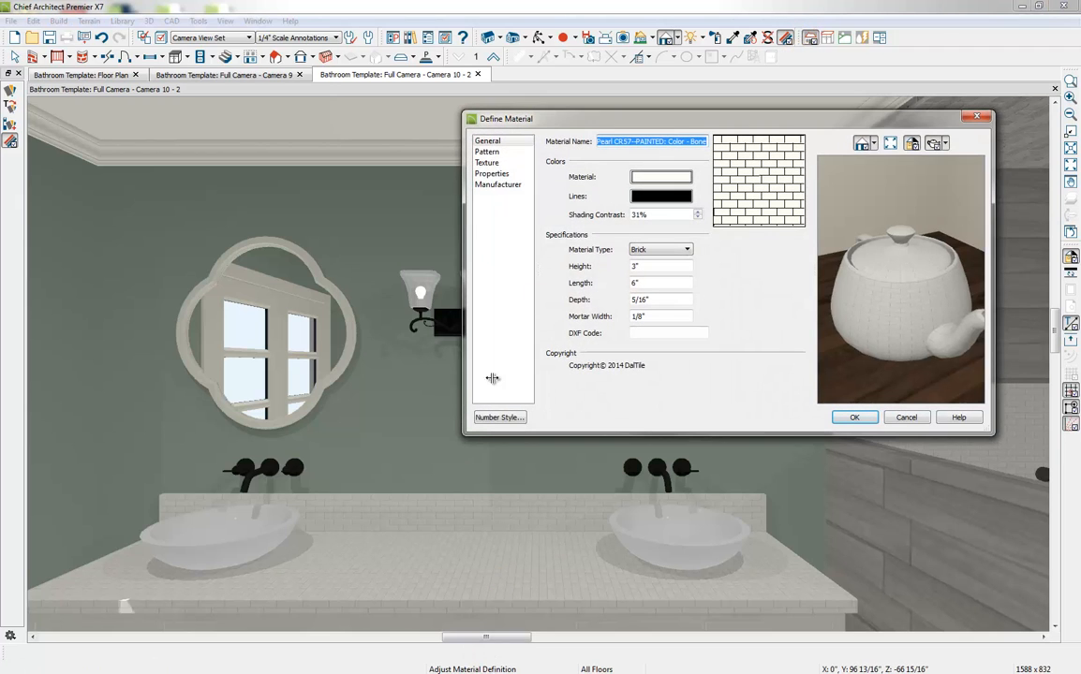
click(497, 163)
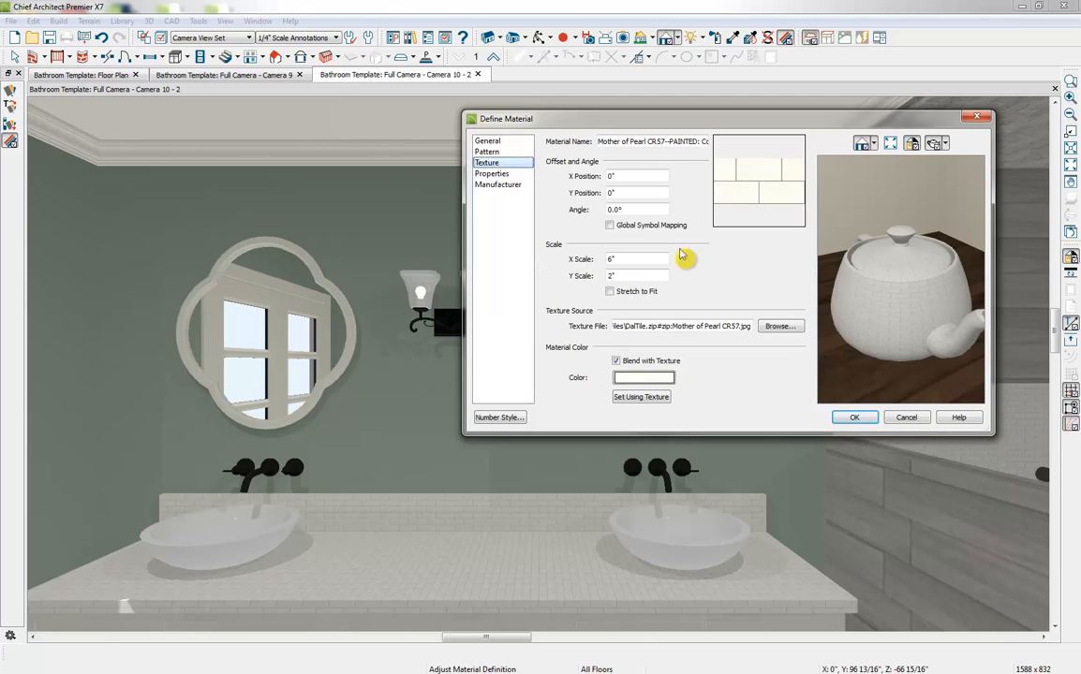
text(9)
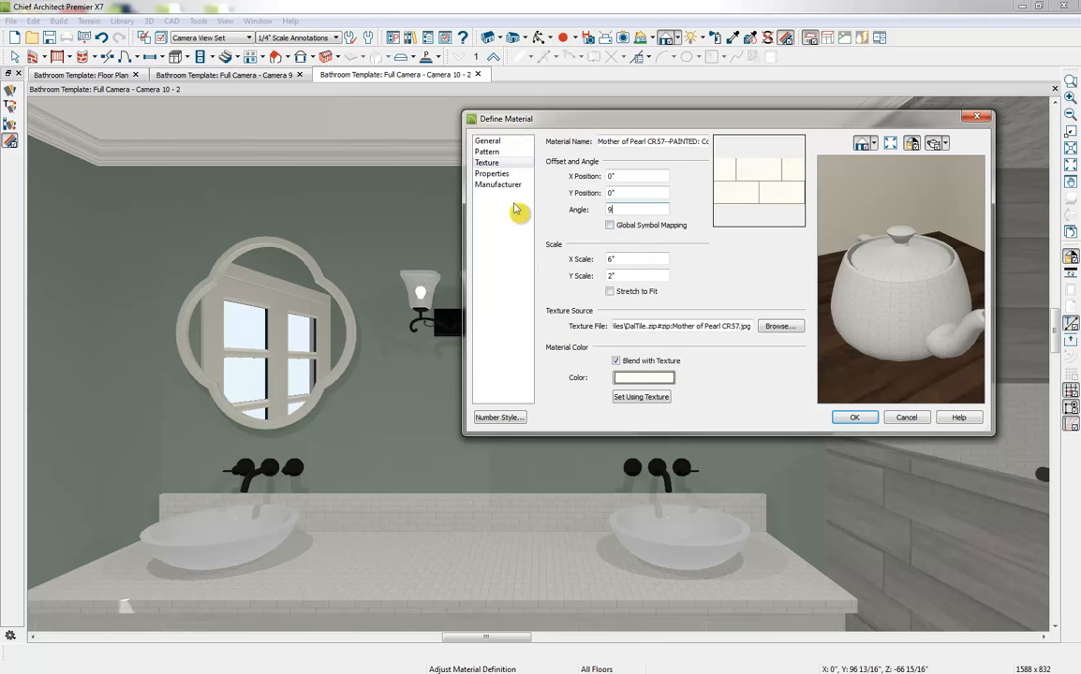
text(0)
click(854, 417)
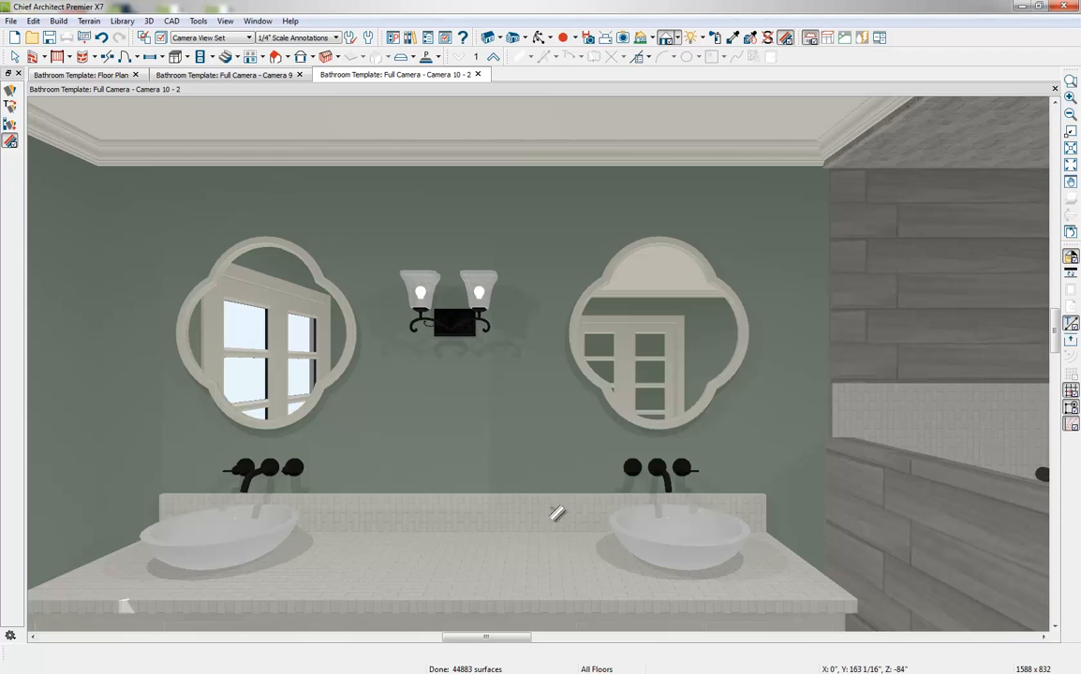
click(101, 38)
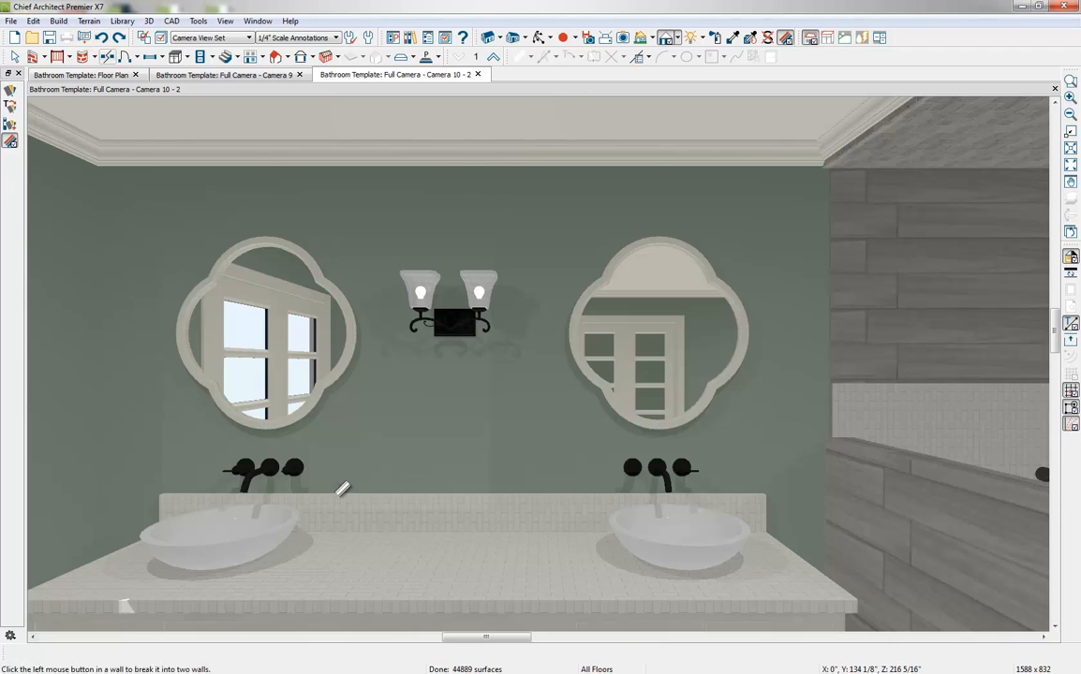
For the Material Painter, select the in-use Mother of Pearl CR57--PAINTED: Color - Bone tile among the plan materials
click(732, 37)
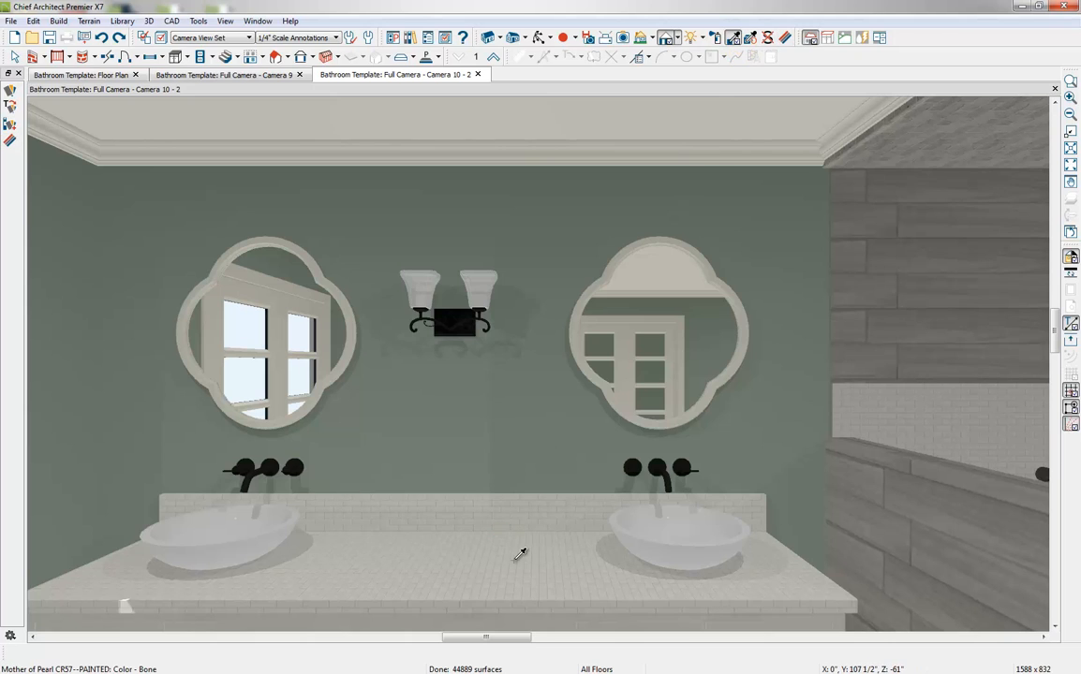
click(717, 39)
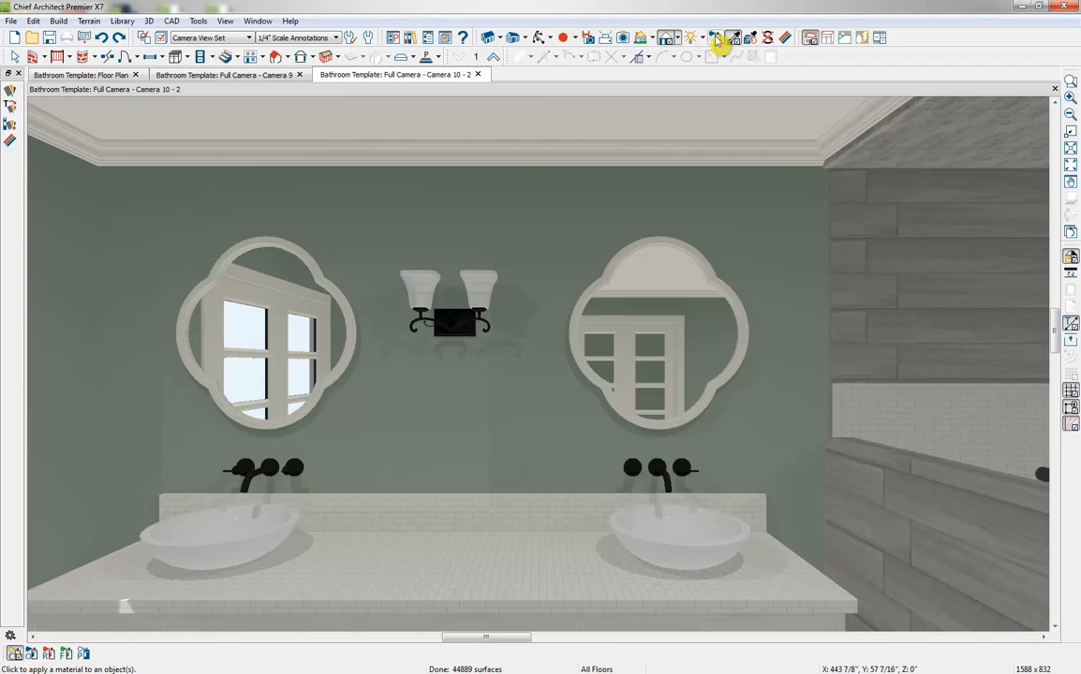
click(716, 39)
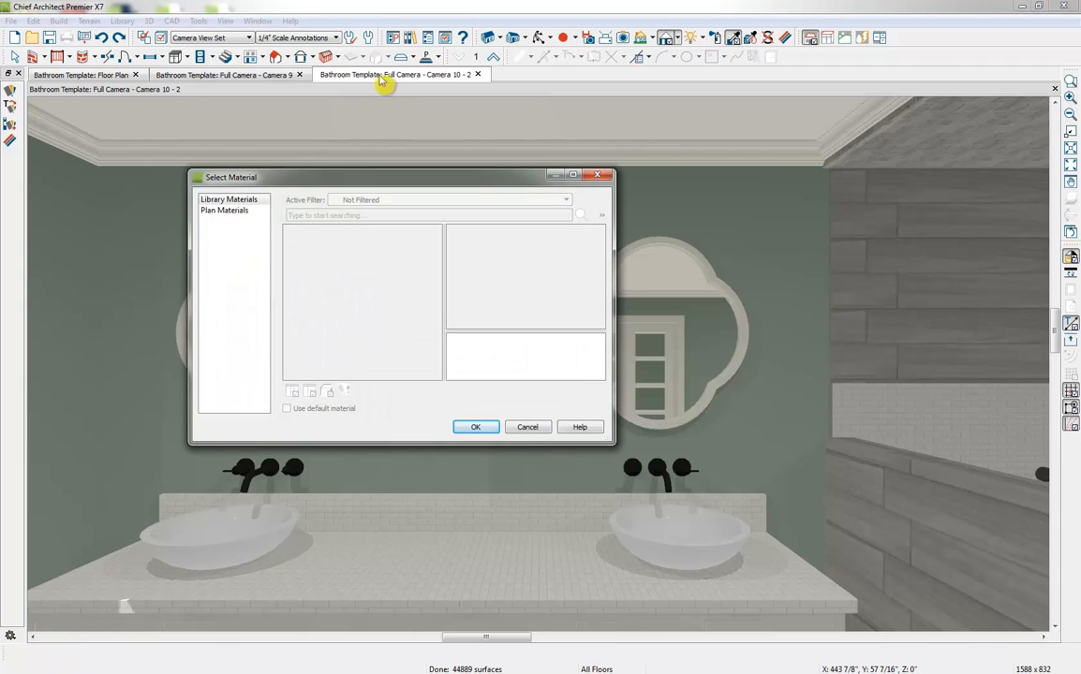
click(218, 211)
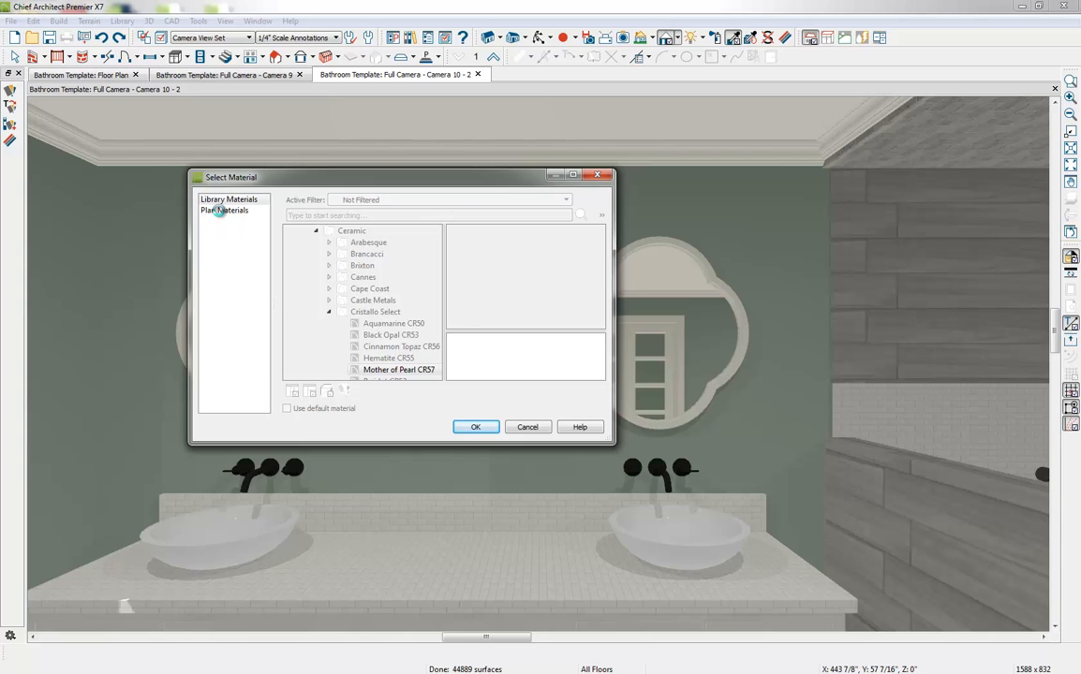
scroll(420, 346, down, 2)
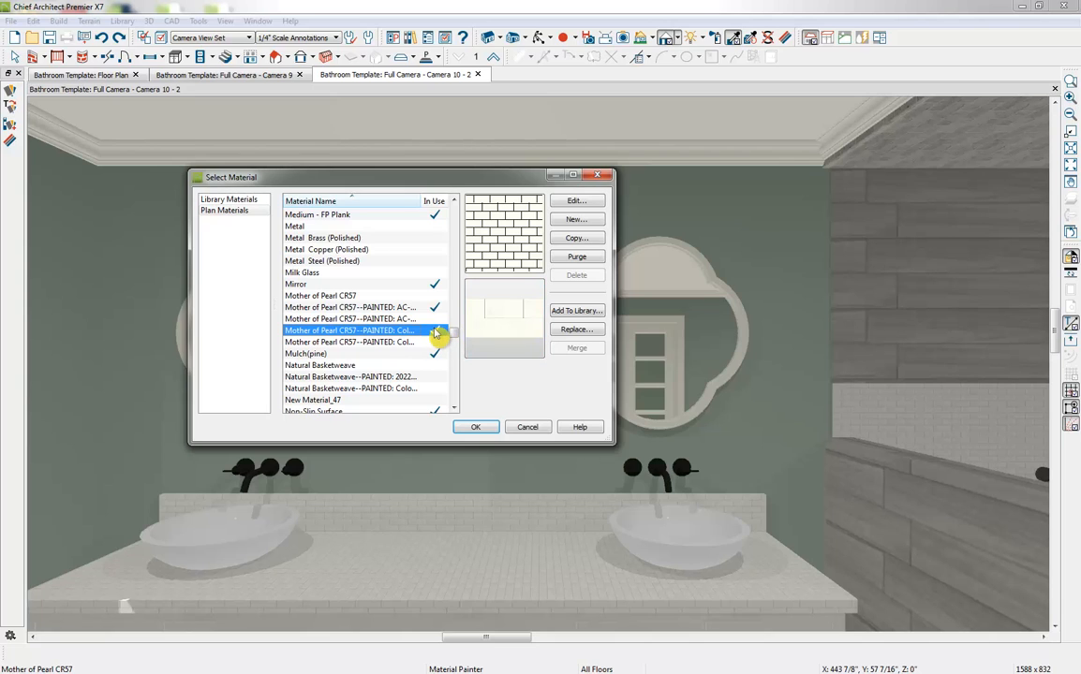
Copy the Bone-painted tile material with a 90° texture angle and apply the copy to the vanity countertop
click(576, 238)
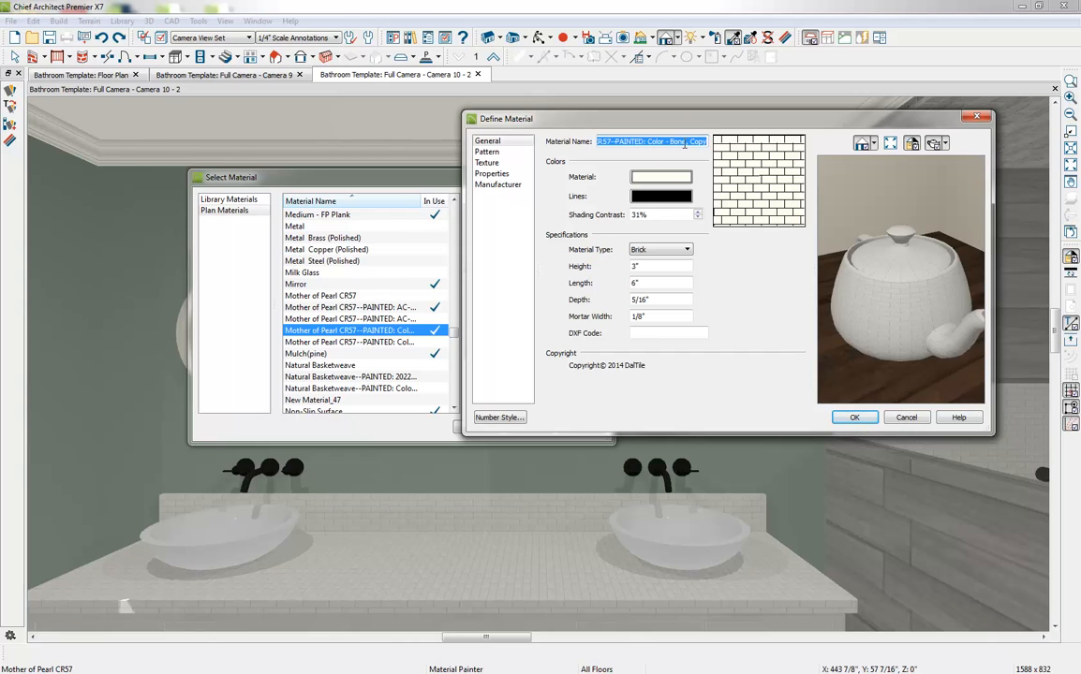
click(491, 173)
click(502, 164)
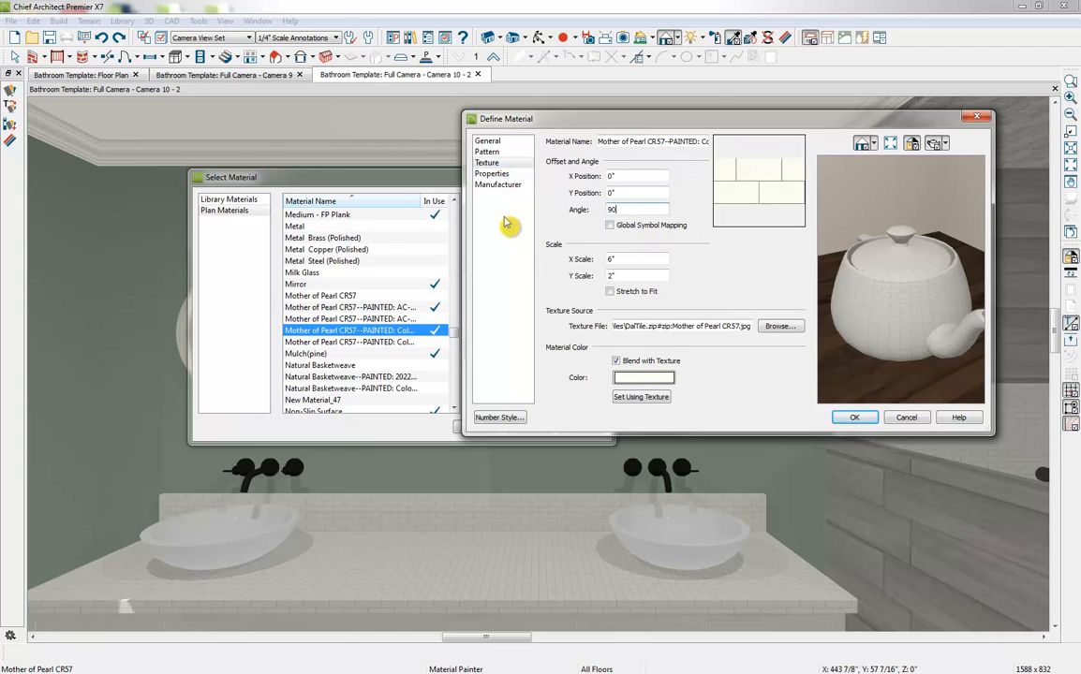
click(655, 195)
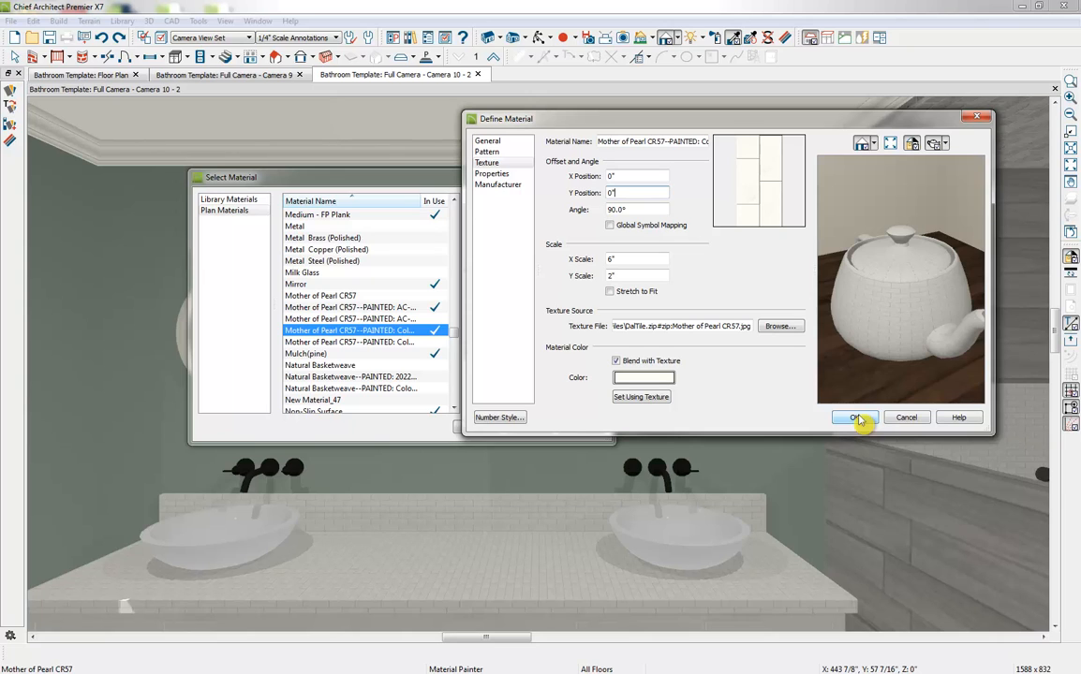
click(858, 418)
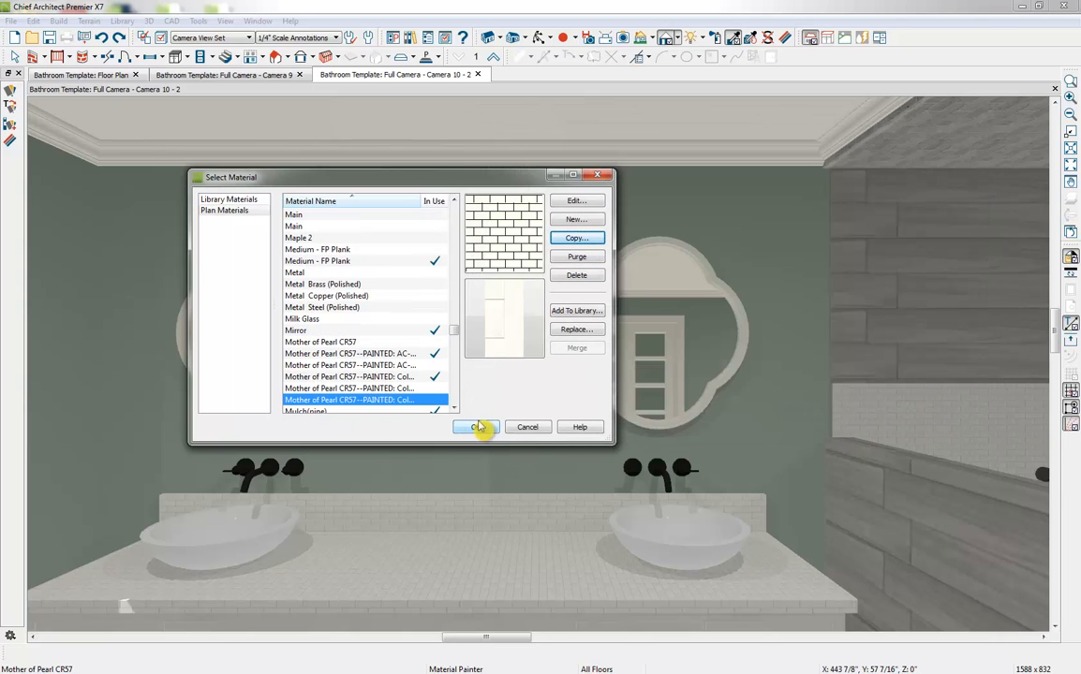
click(477, 428)
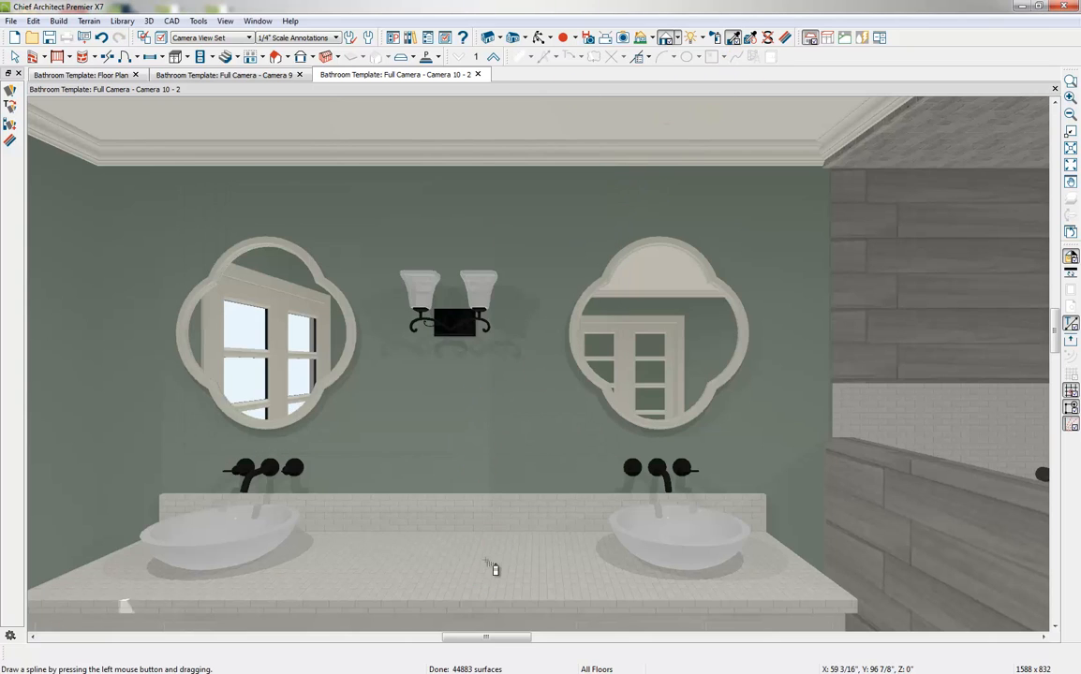
click(352, 559)
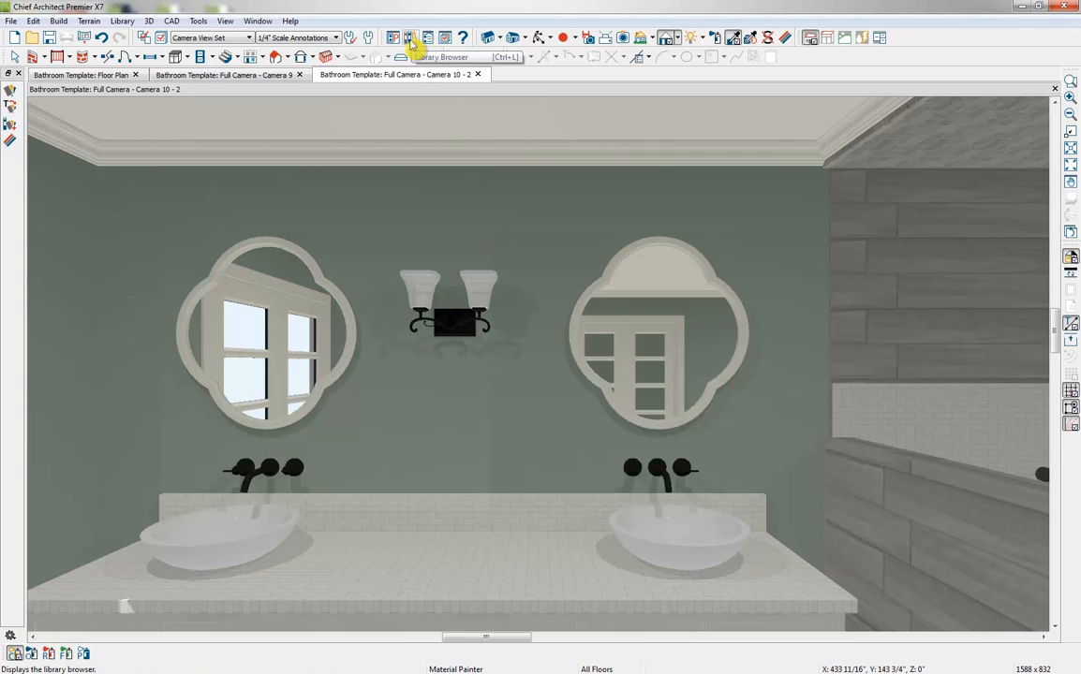
Sample the backsplash tile material and compare the Mother of Pearl CR57 entries among the plan materials without choosing one
click(733, 38)
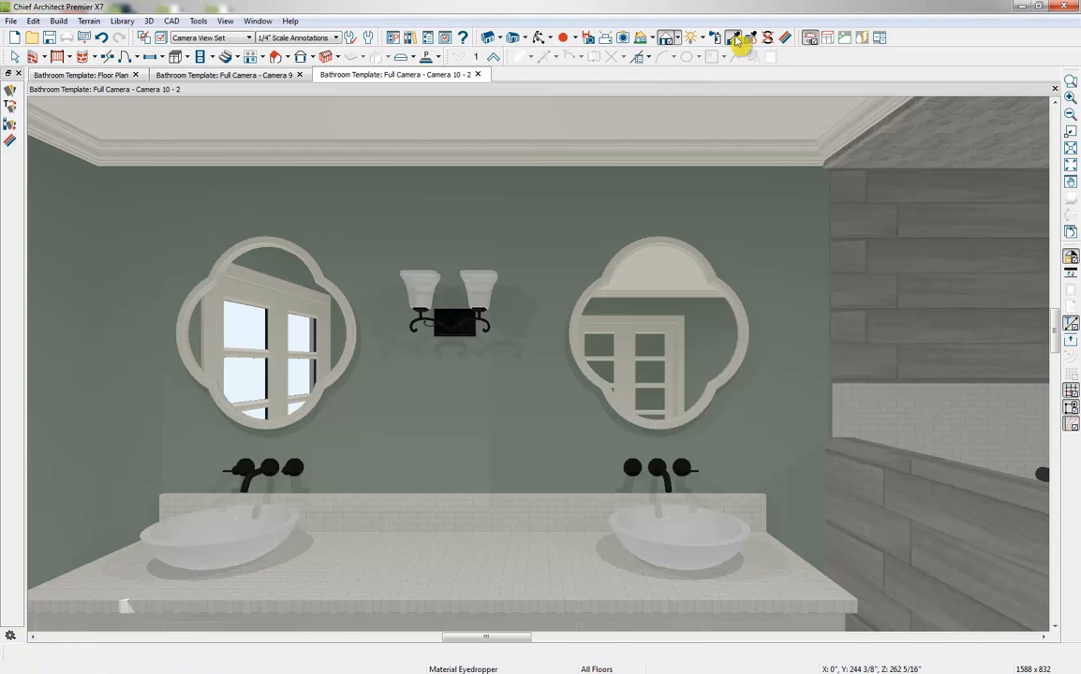
click(501, 526)
click(724, 38)
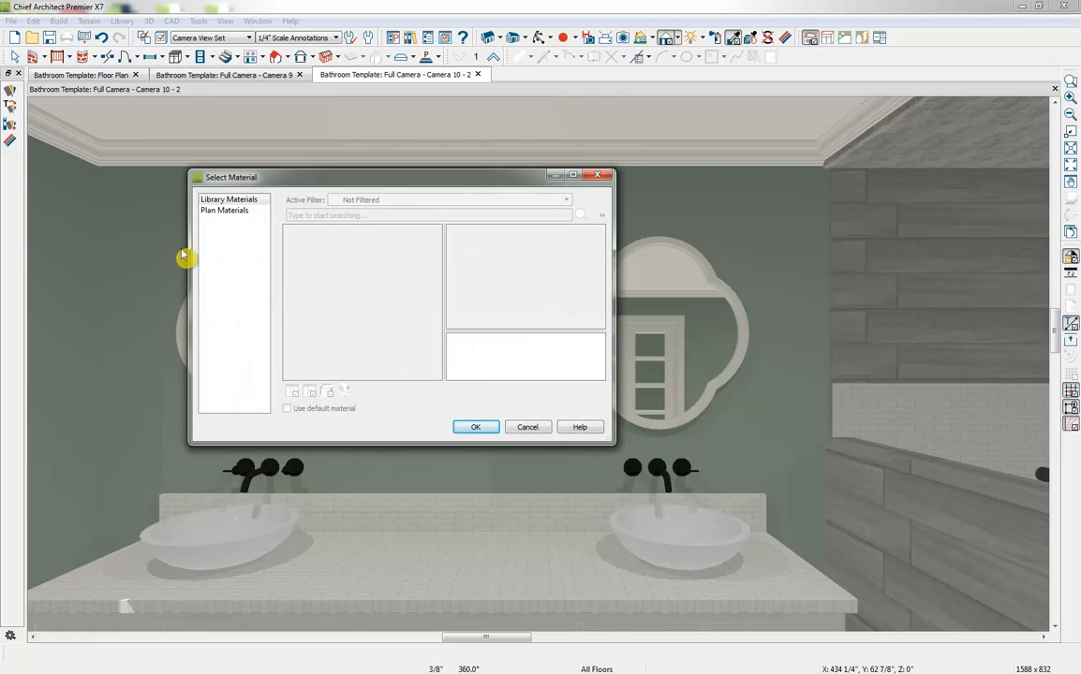
click(222, 210)
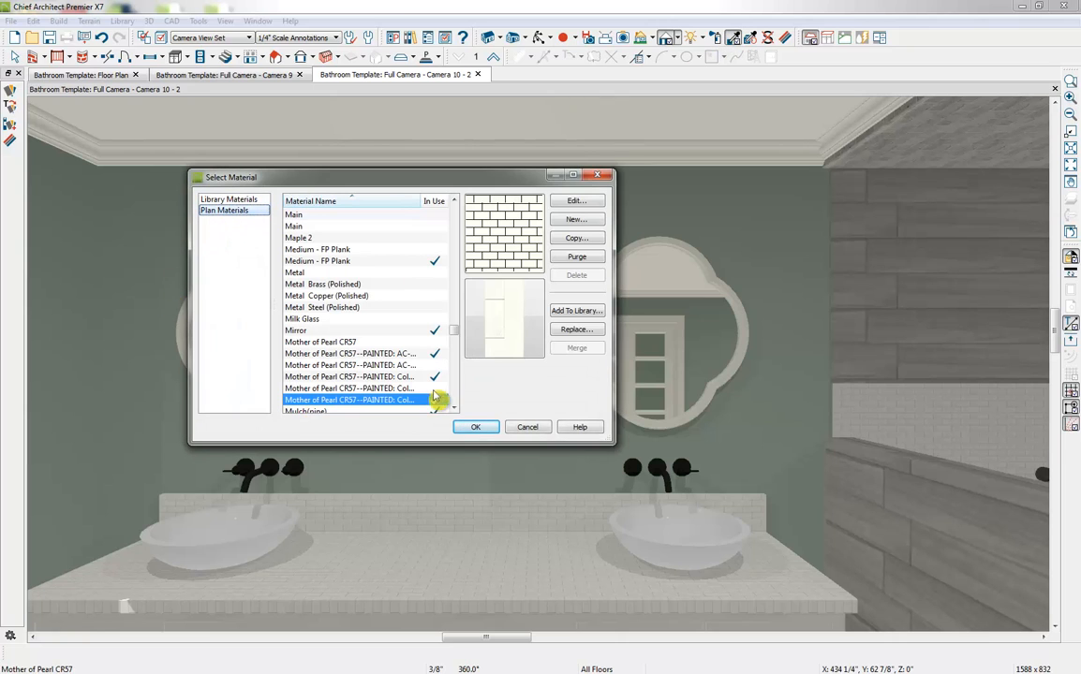
scroll(451, 348, down, 3)
scroll(451, 342, up, 2)
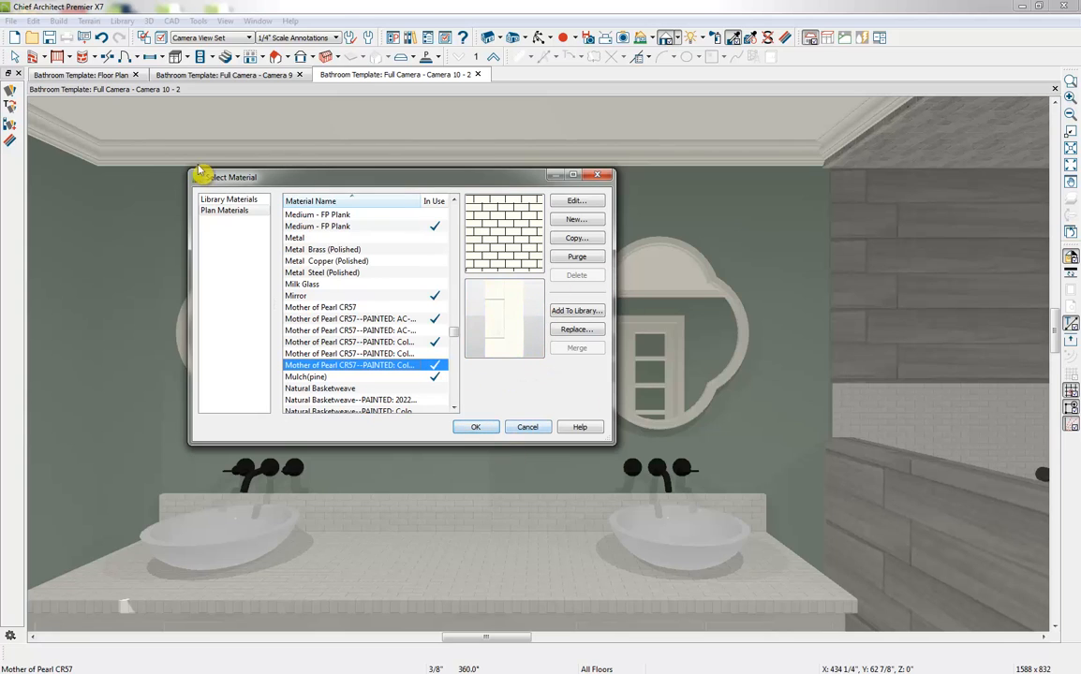
click(549, 430)
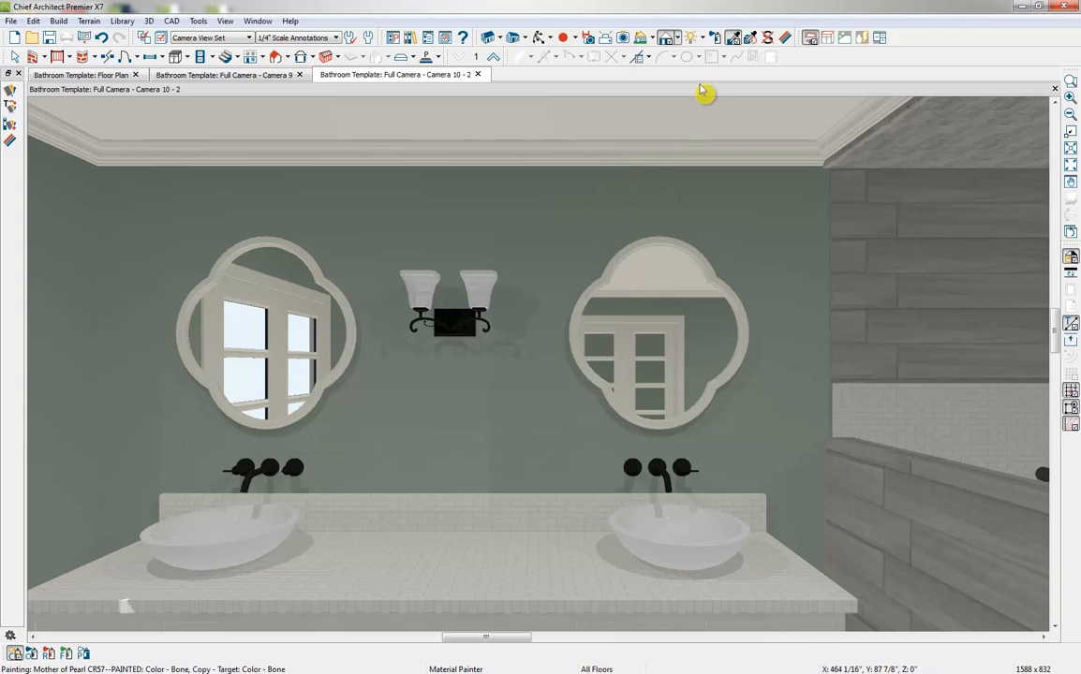
Paint the vanity countertop with AF-485 - Crystalline in Component Mode with color and material blending enabled
click(16, 653)
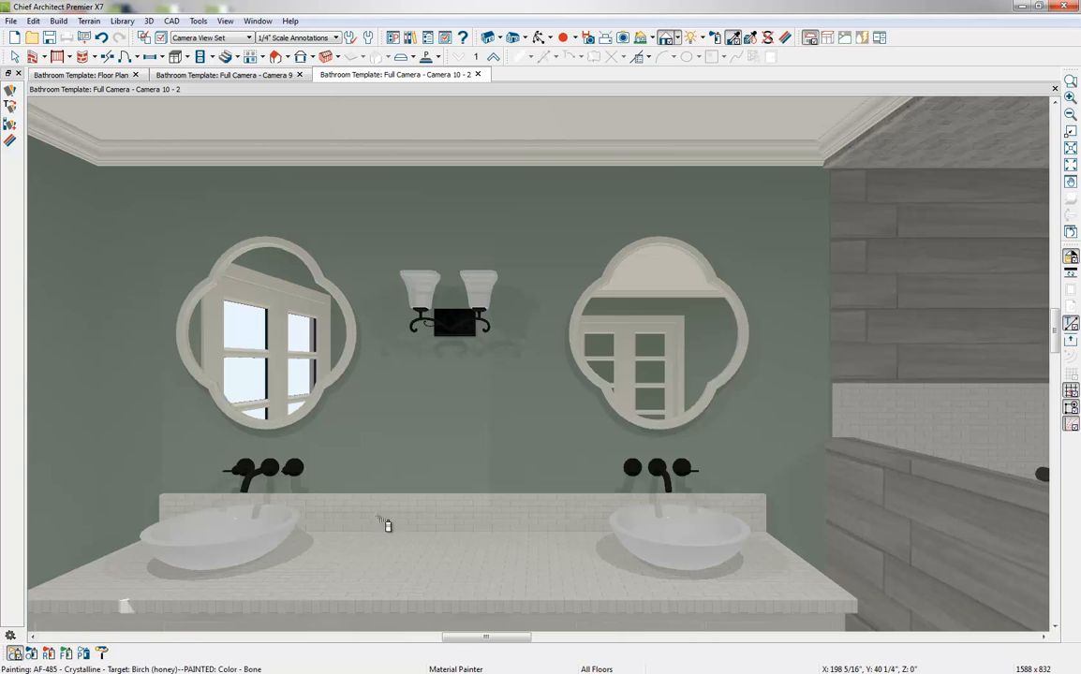
click(102, 653)
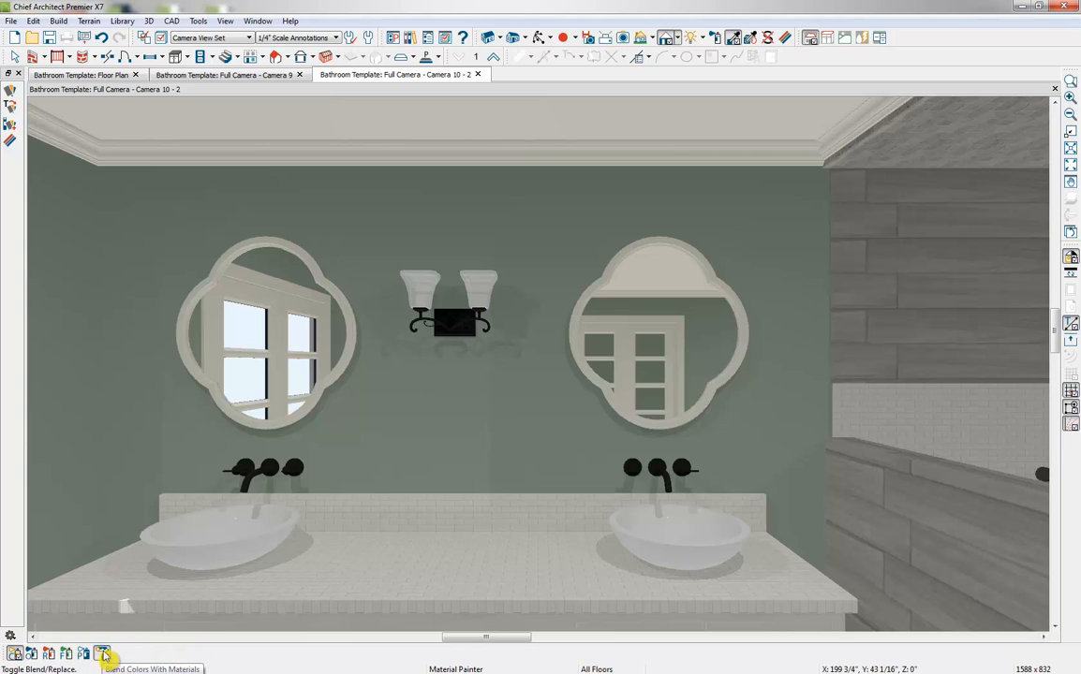
click(497, 578)
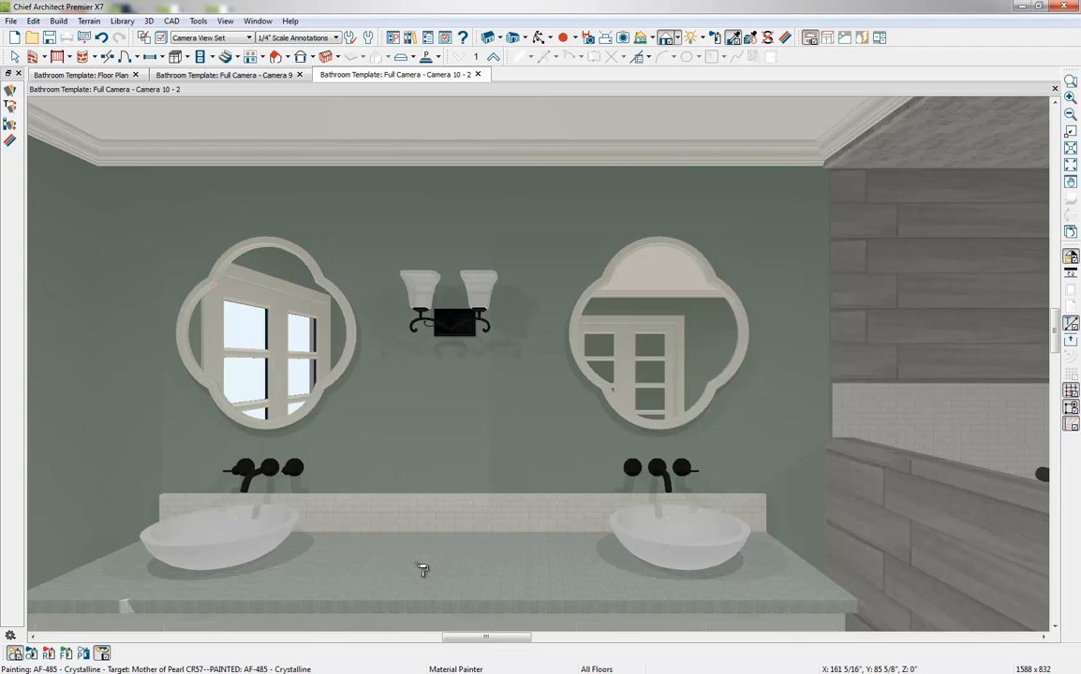
Open the texture settings in the material definition of the Crystalline-painted vanity countertop tile
click(786, 39)
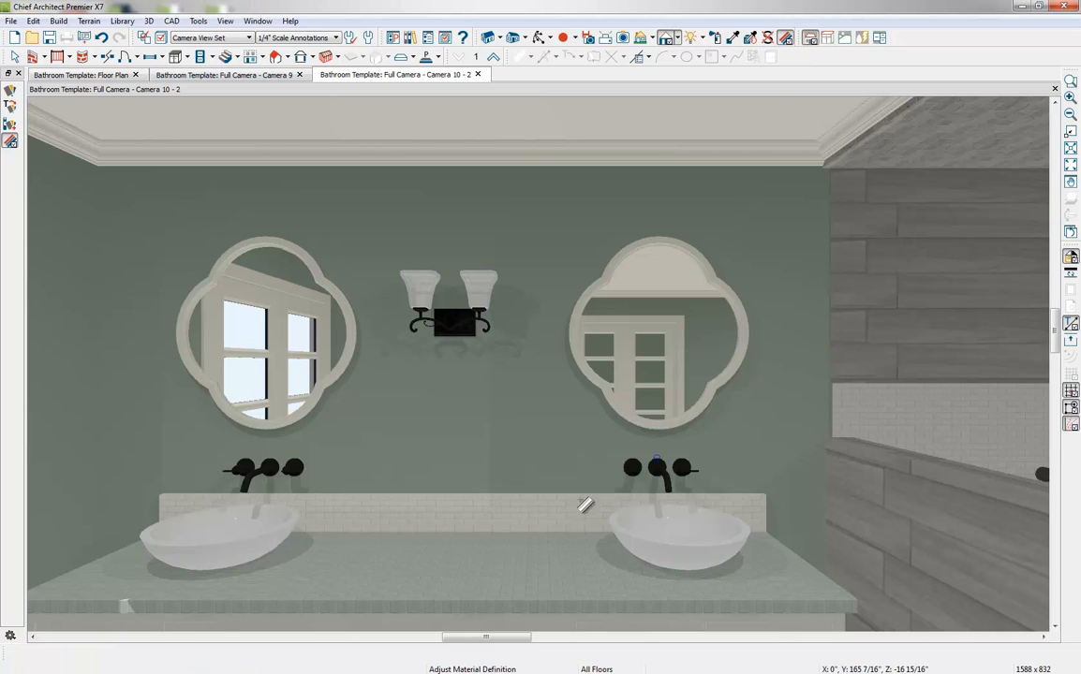
click(484, 575)
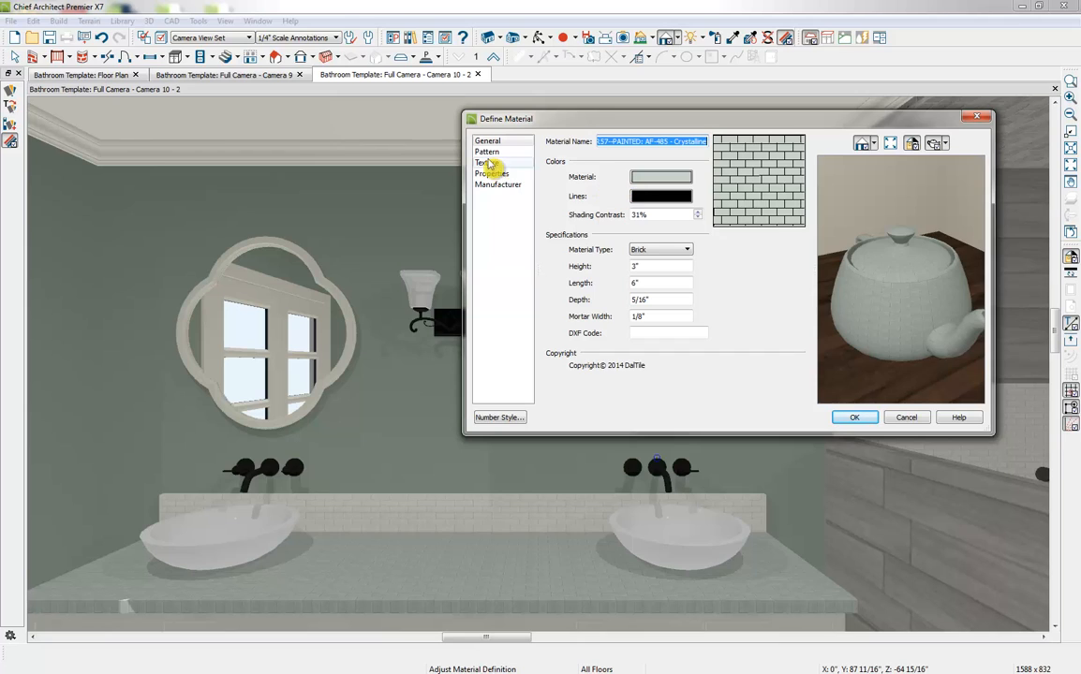
click(496, 166)
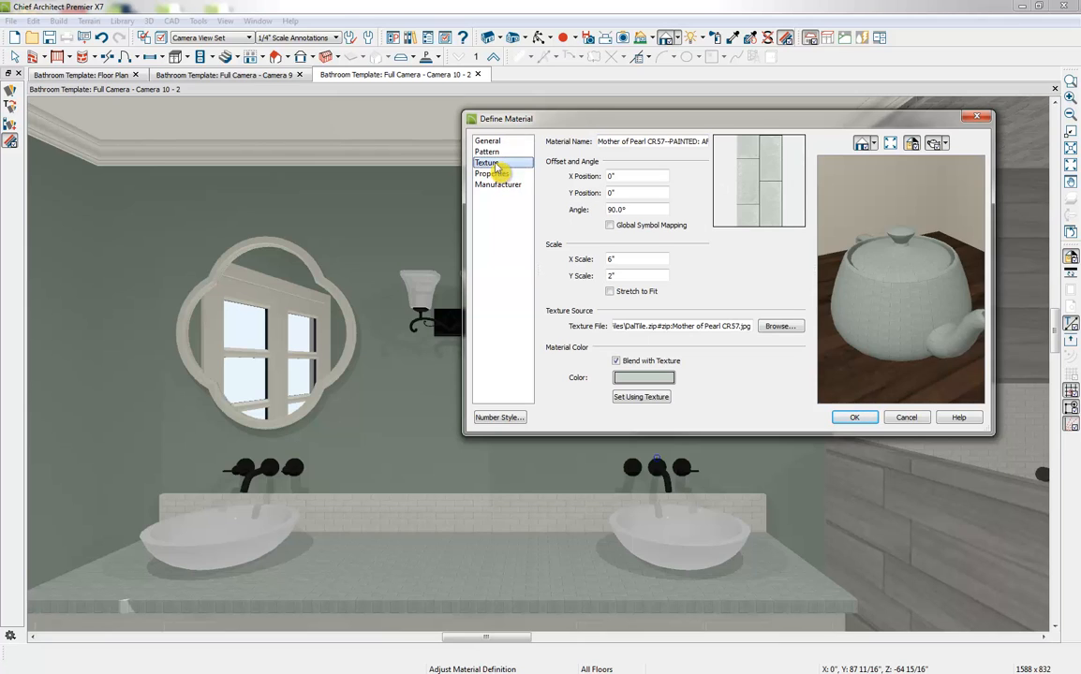
Try sampling a new blend color for the countertop tile from elsewhere in the view, and discard it
click(642, 378)
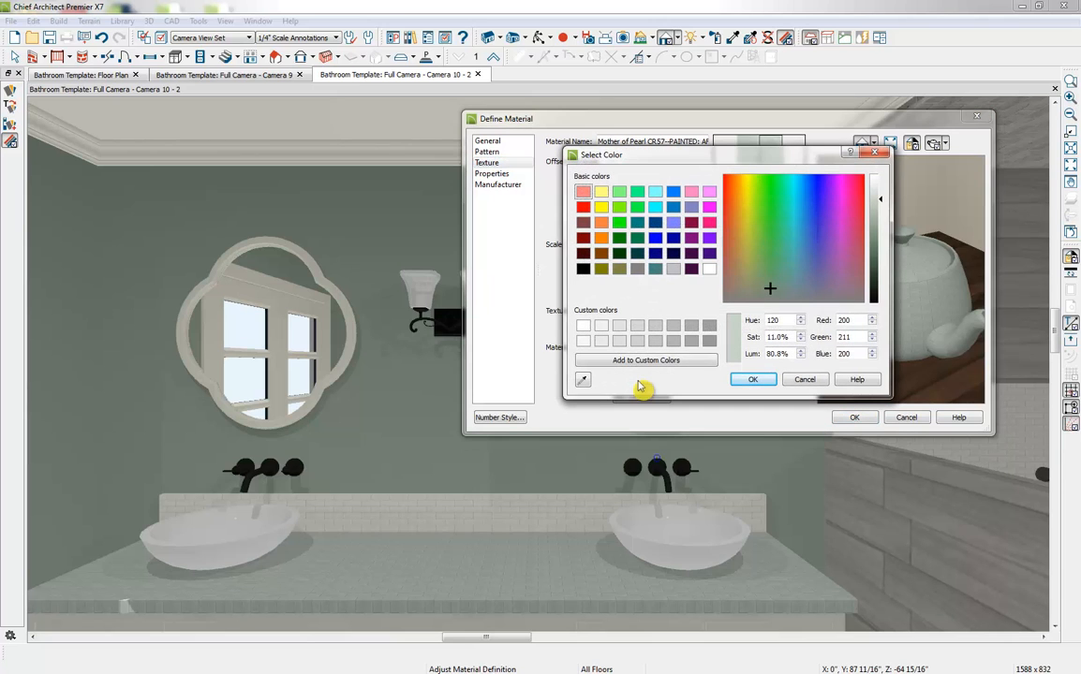
click(583, 380)
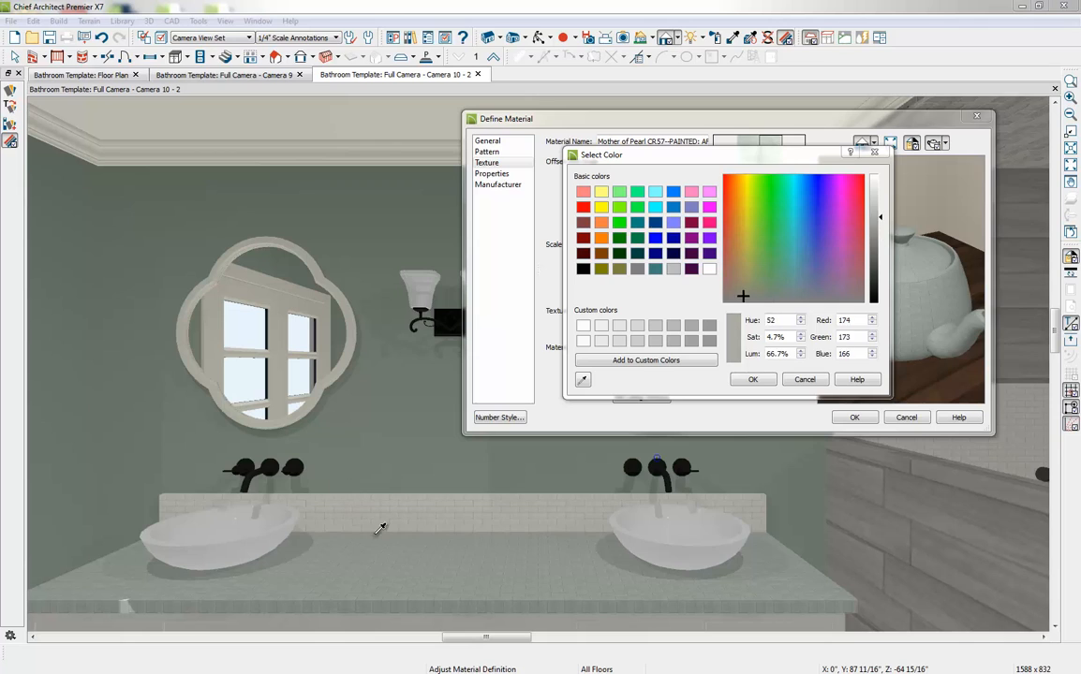
click(871, 489)
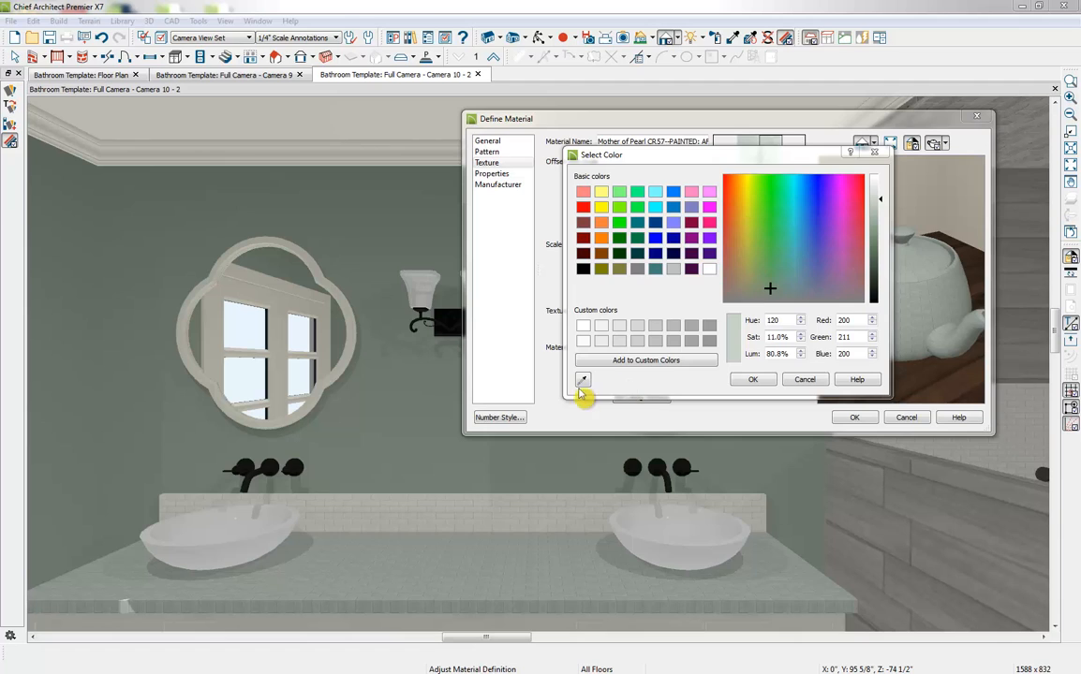
click(581, 382)
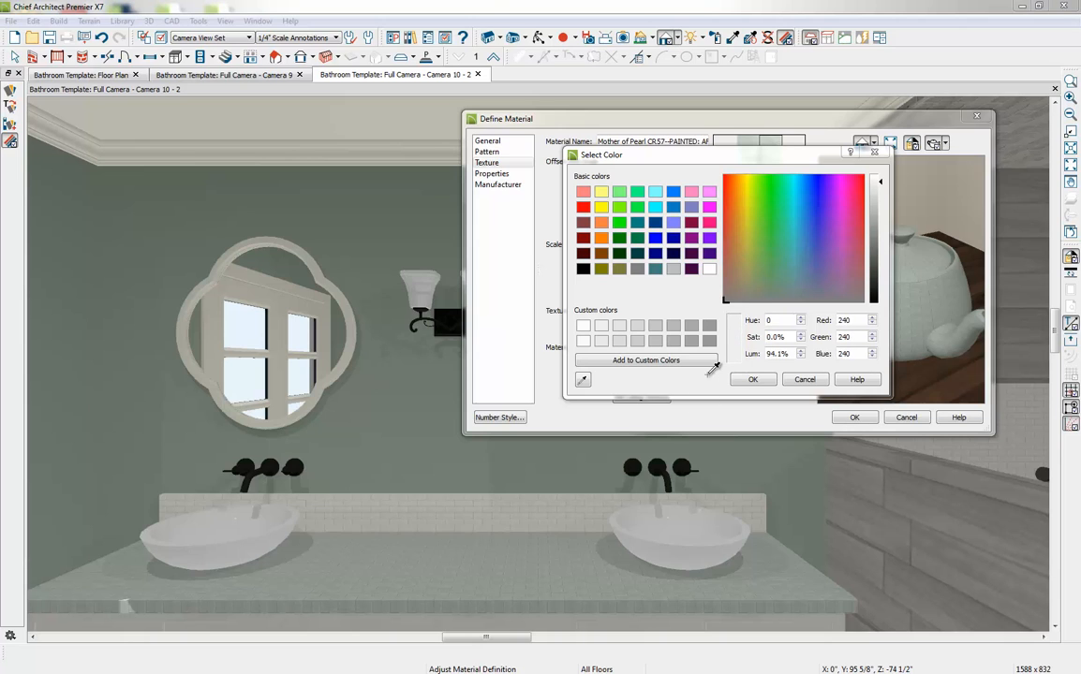
click(804, 381)
Turn off Blend with Texture for the countertop tile material and accept the definition
click(636, 363)
click(636, 363)
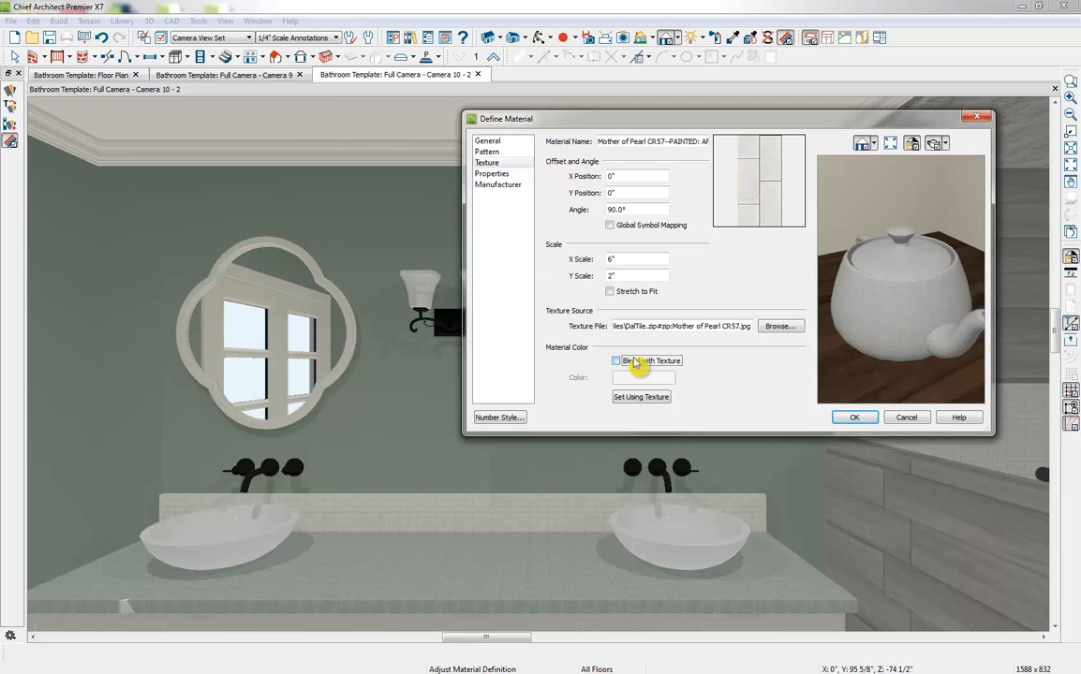
click(848, 419)
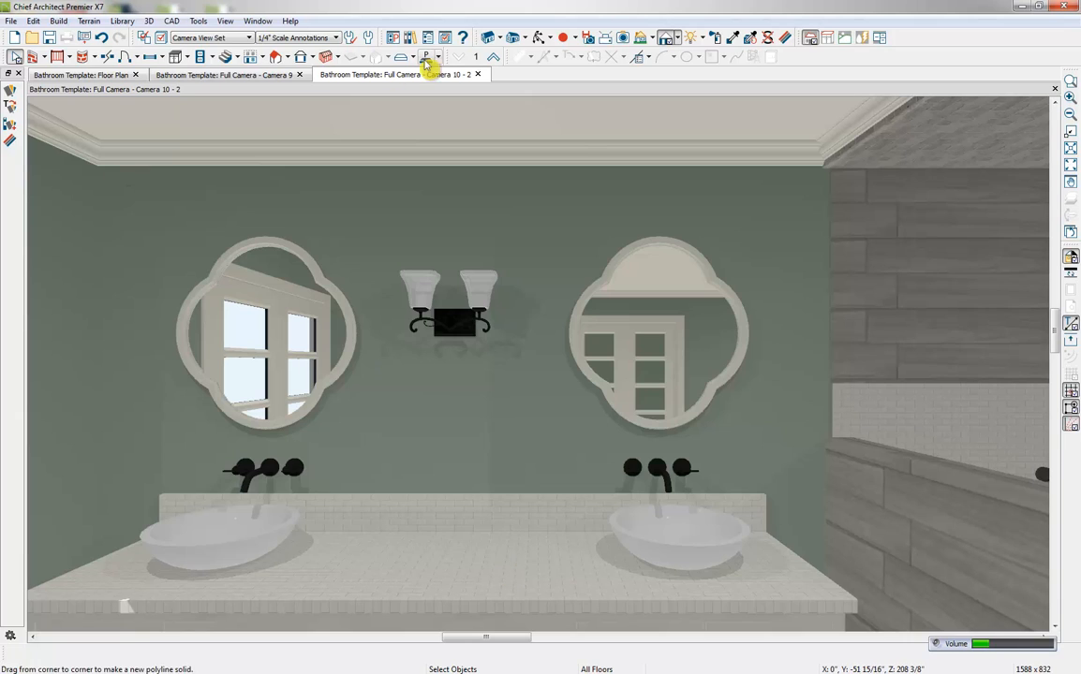
In the Camera 9 view, open the material properties of the tall cabinet's Barnwood Glass door panels for adjustment
click(240, 75)
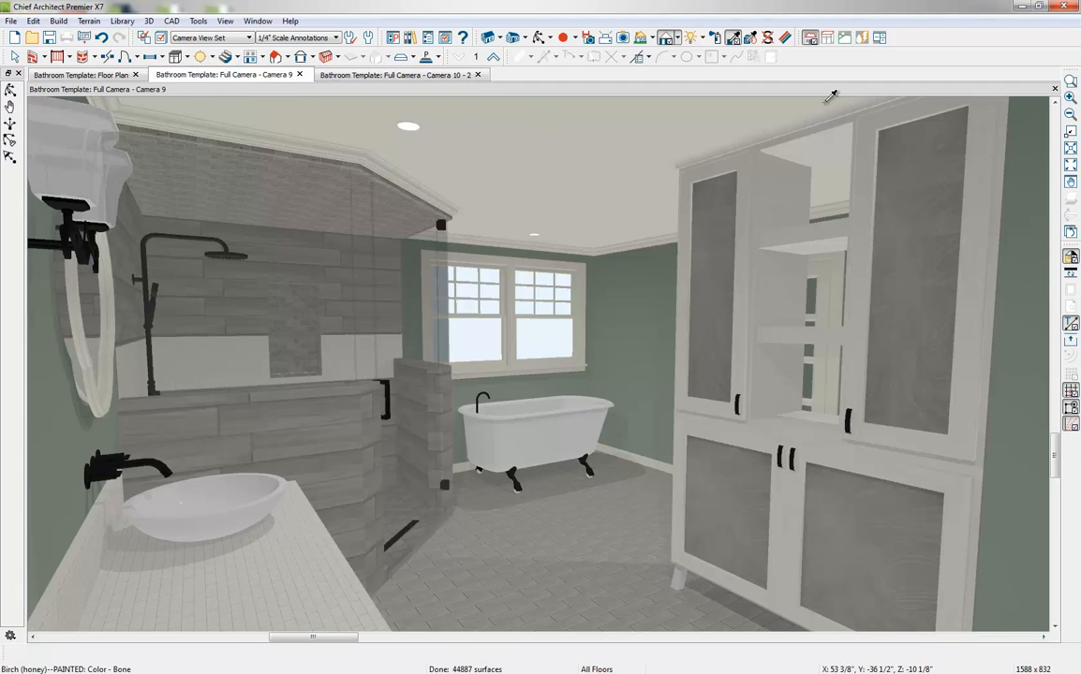
click(785, 39)
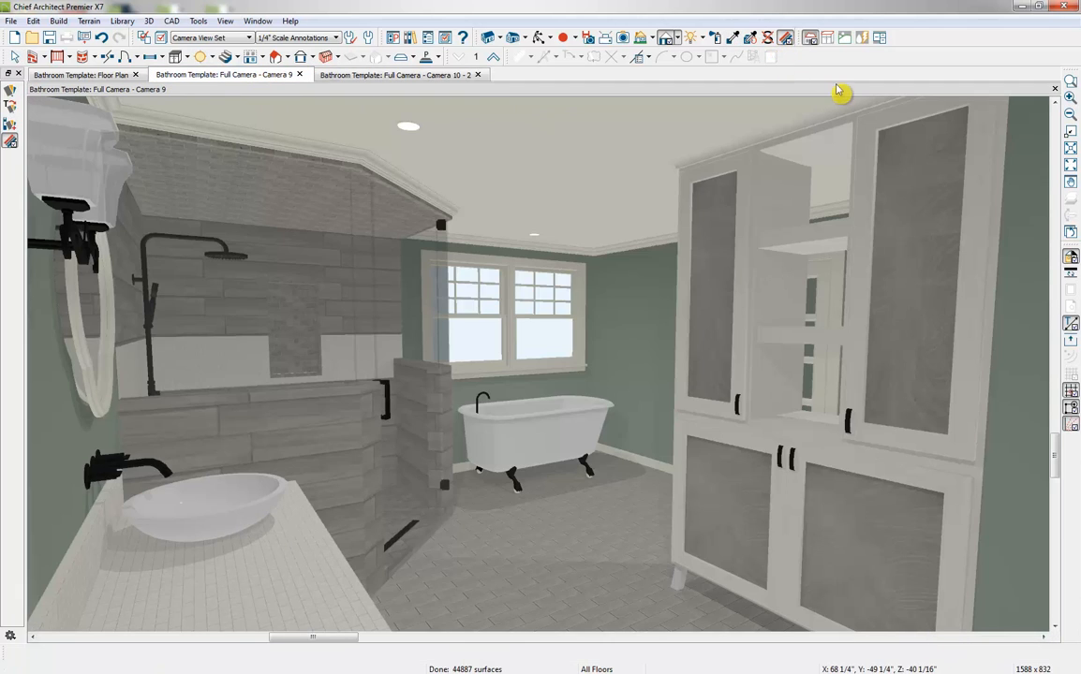
click(934, 244)
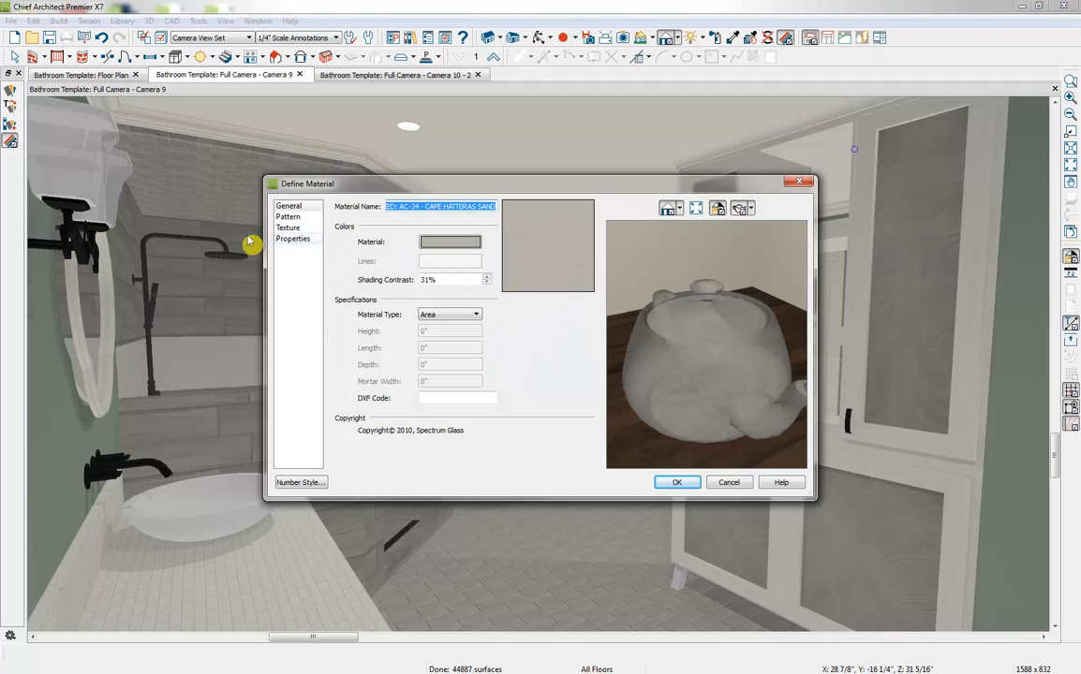
click(288, 228)
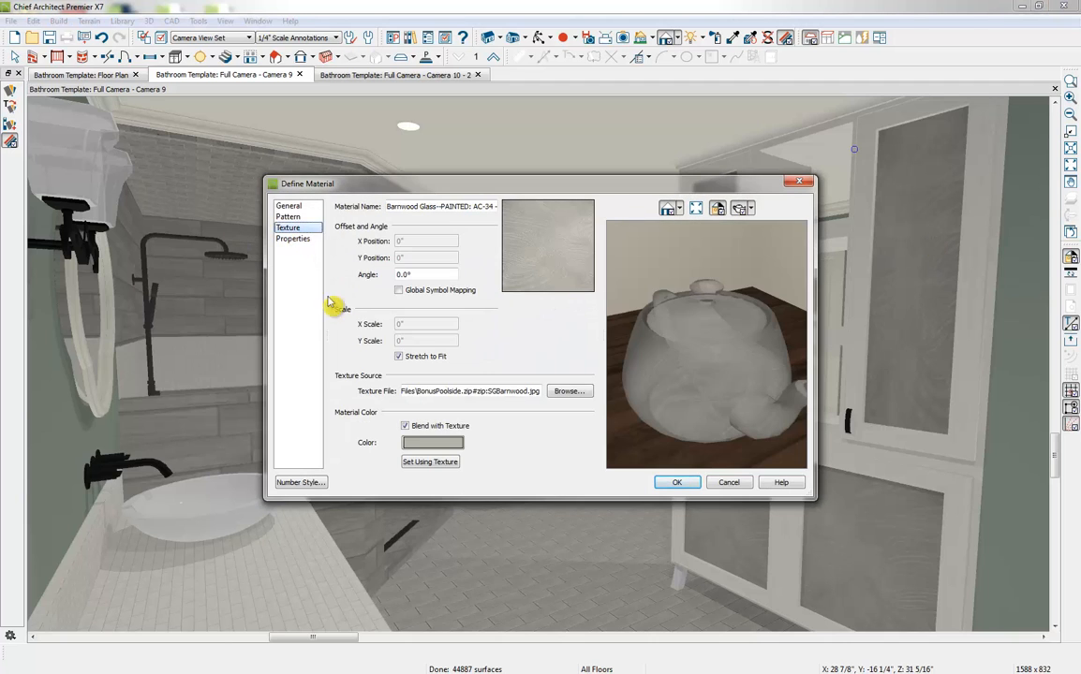
click(306, 240)
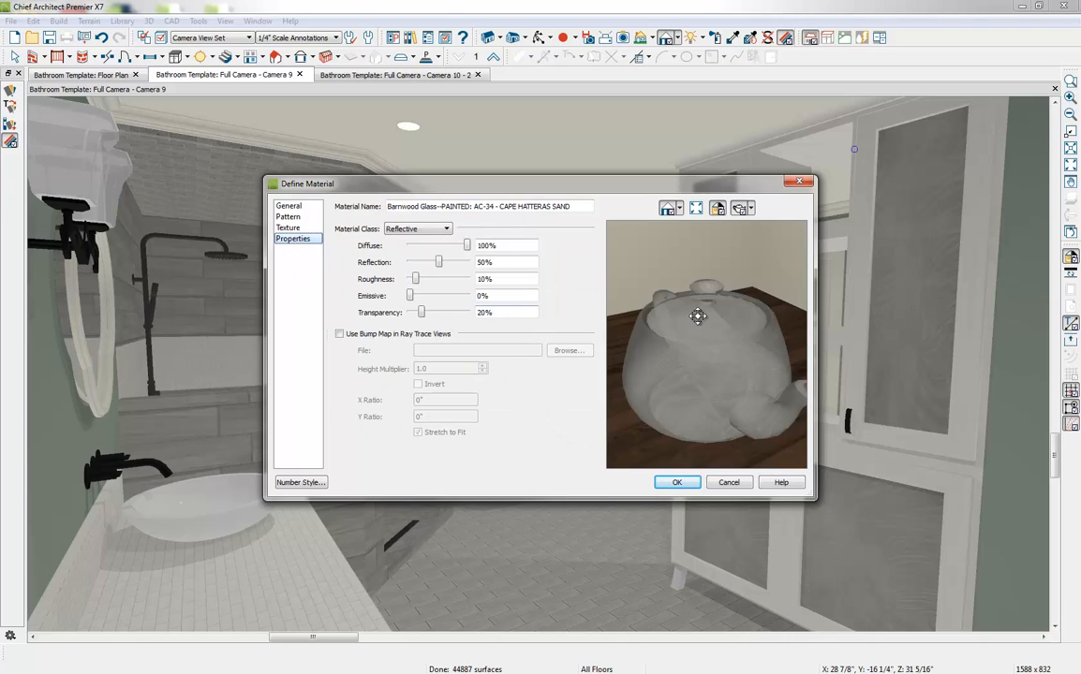
Set the cabinet glass transparency to 48%, keep the Reflective material class, and accept the definition
drag(699, 378, 714, 354)
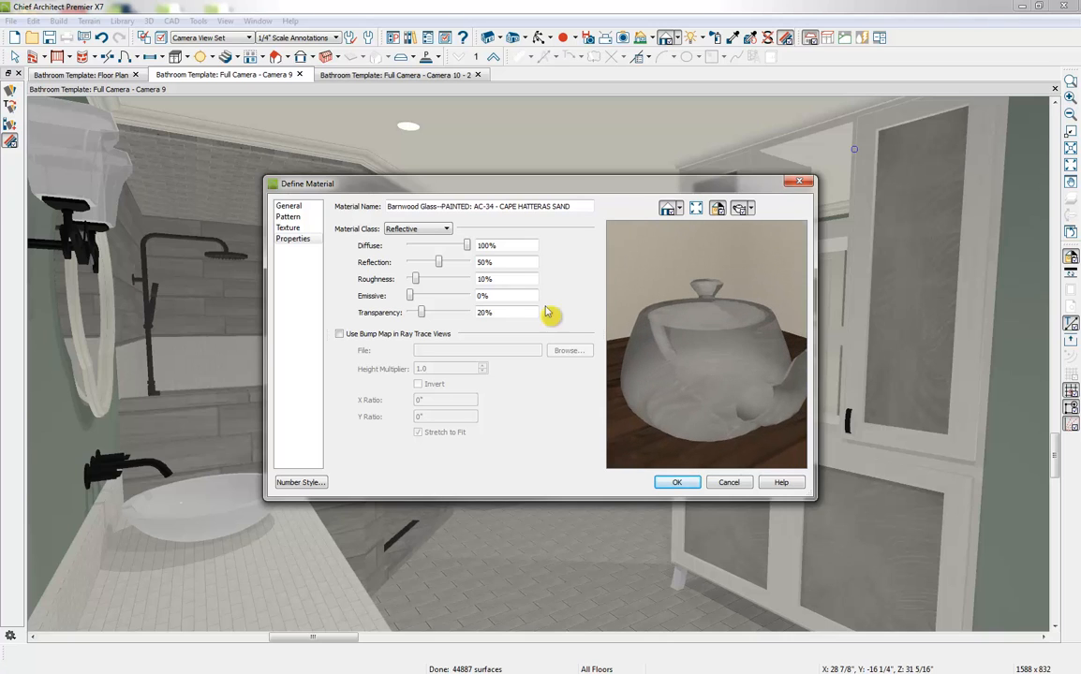
mouse_move(420, 313)
mouse_down()
mouse_move(446, 313)
mouse_move(436, 312)
mouse_up()
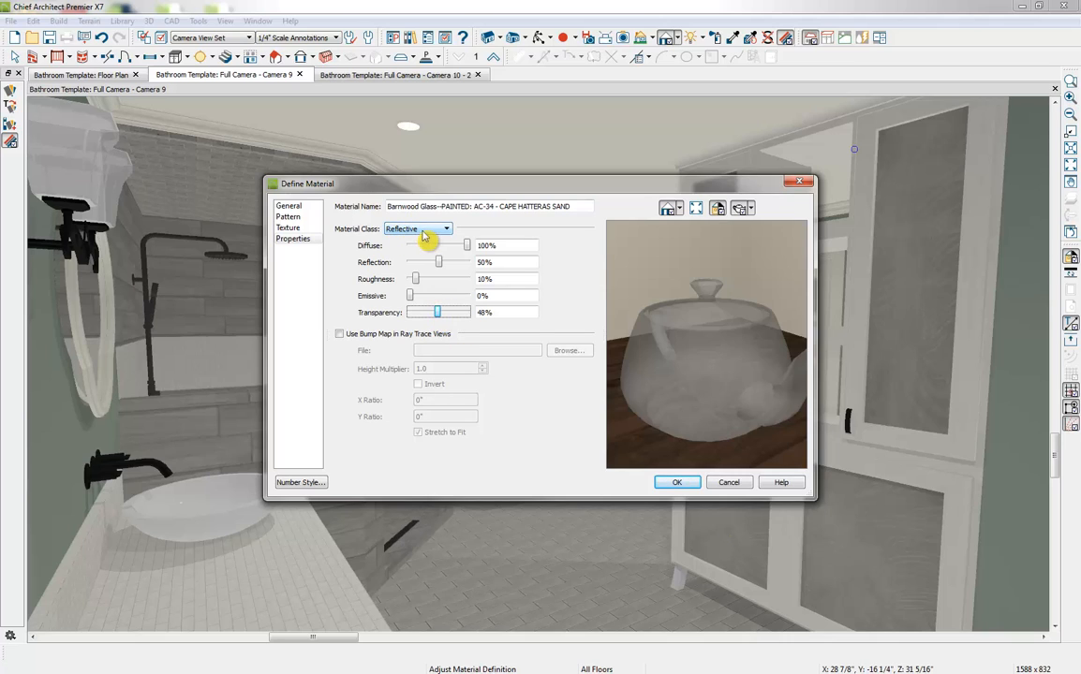
click(418, 232)
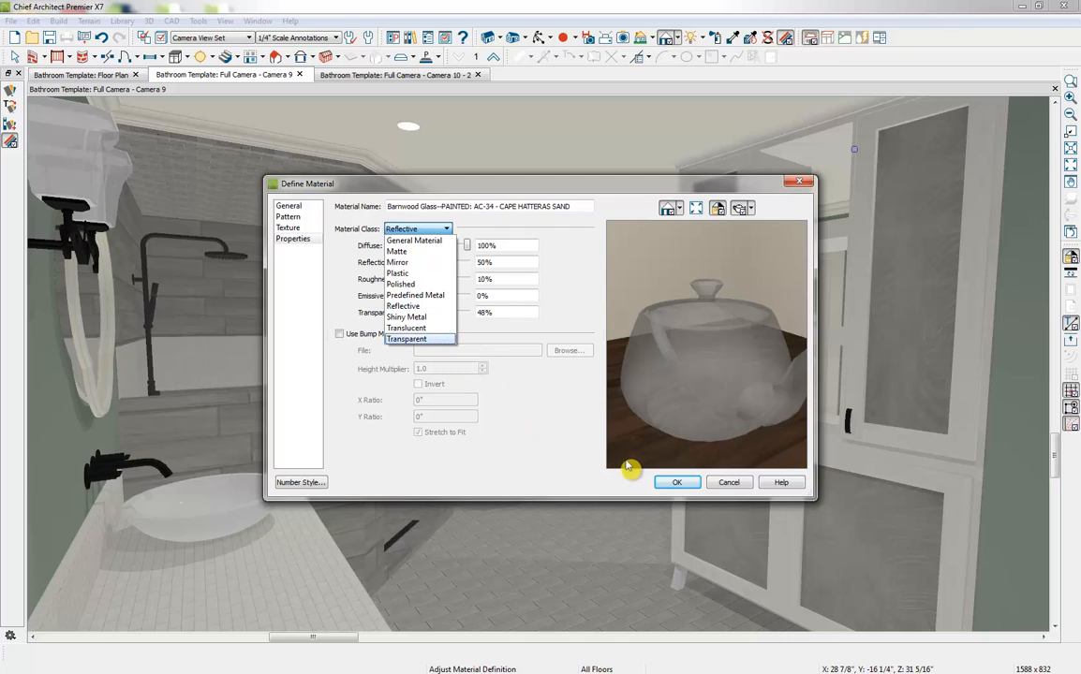
click(682, 482)
click(683, 484)
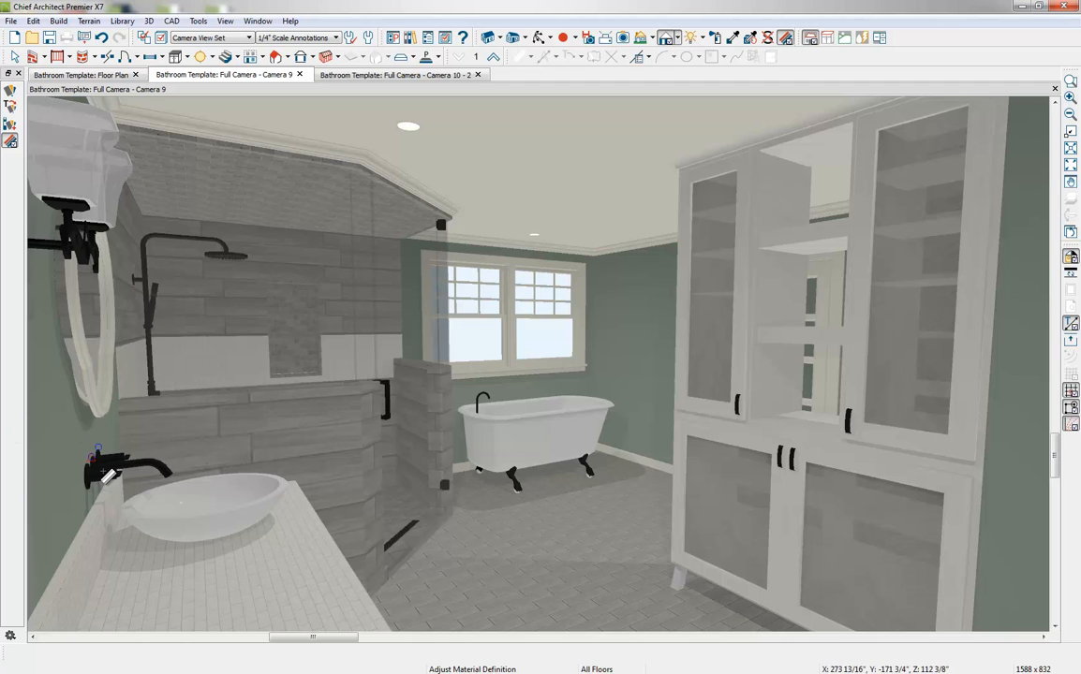
Open the vanity faucet's Aluminum Brushed material properties and preview the material in a ray trace view
click(104, 471)
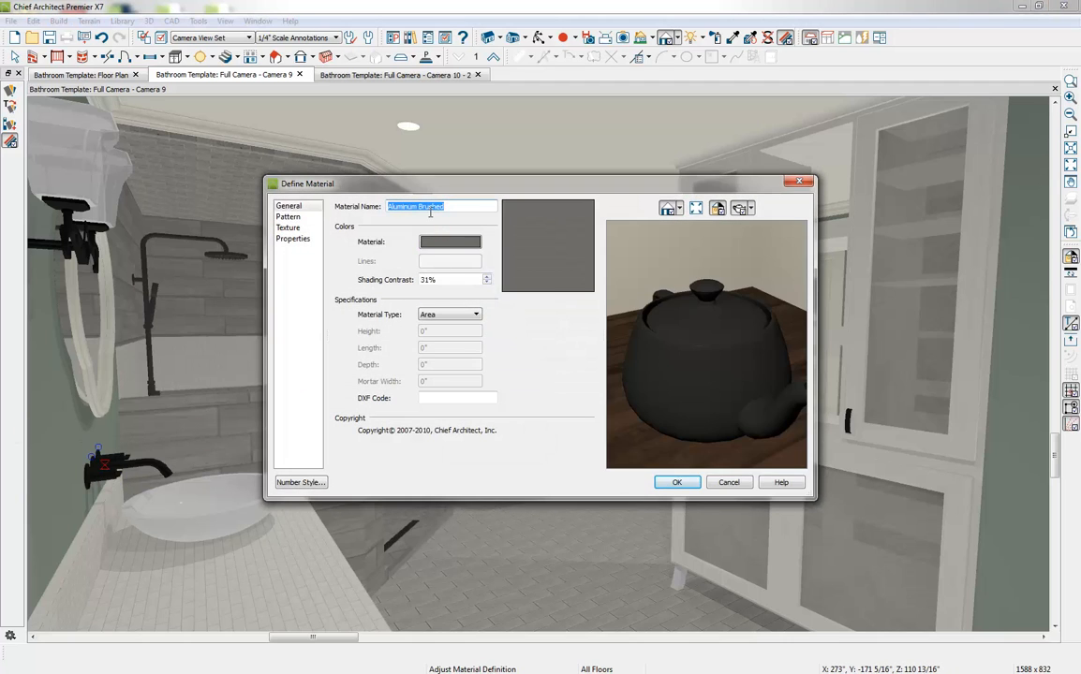
click(298, 241)
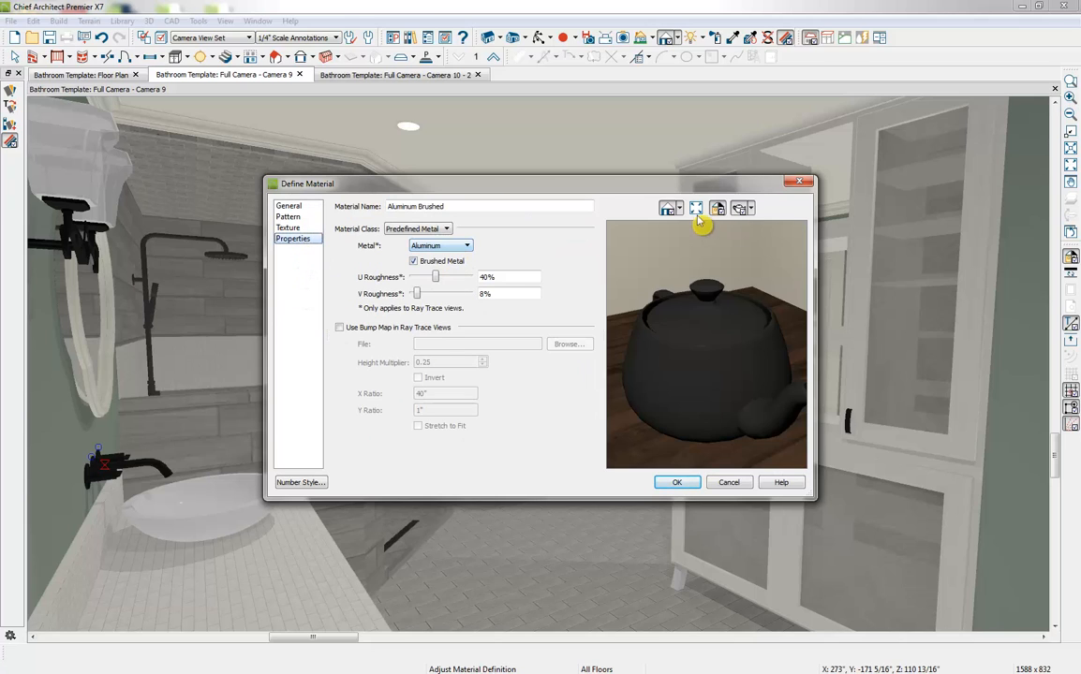
click(750, 207)
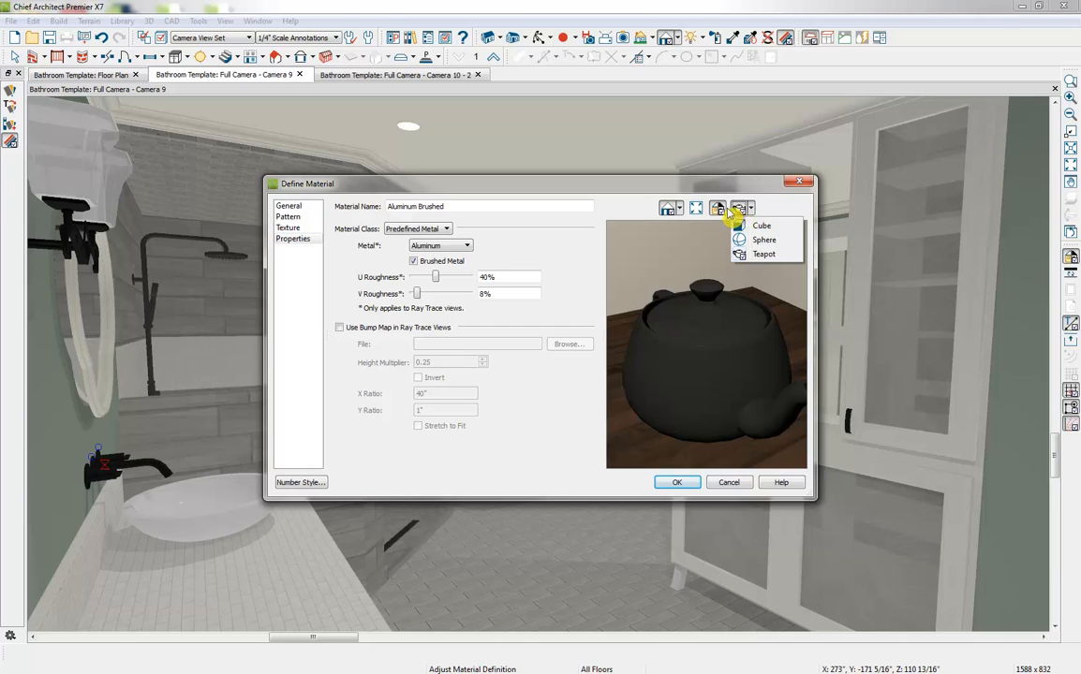
click(678, 207)
click(678, 208)
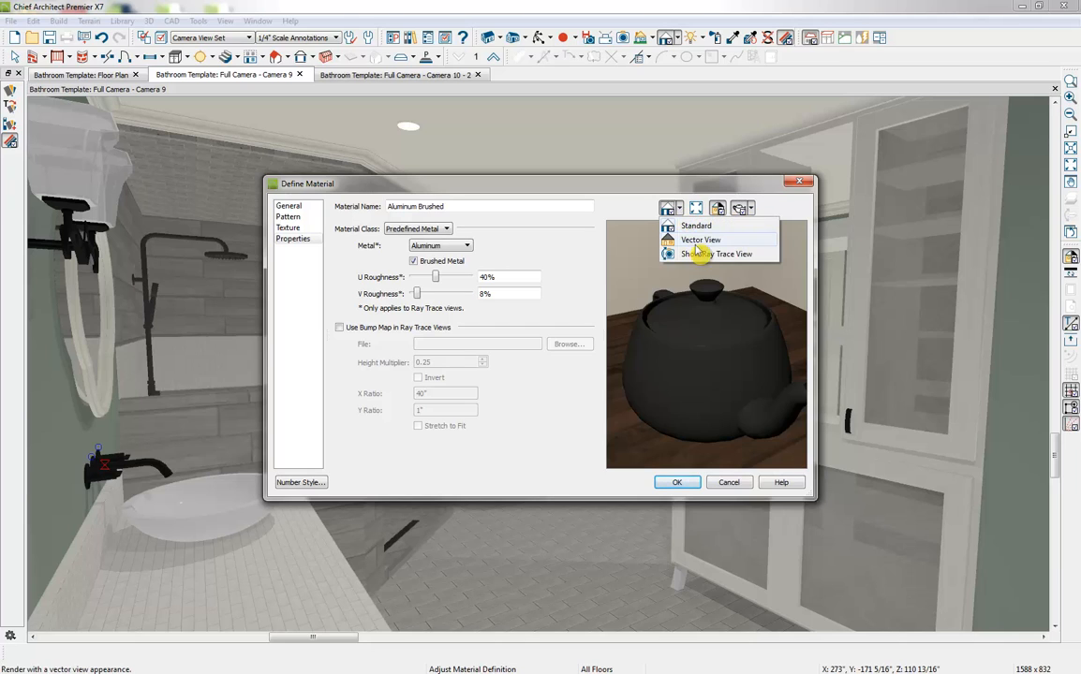
click(705, 254)
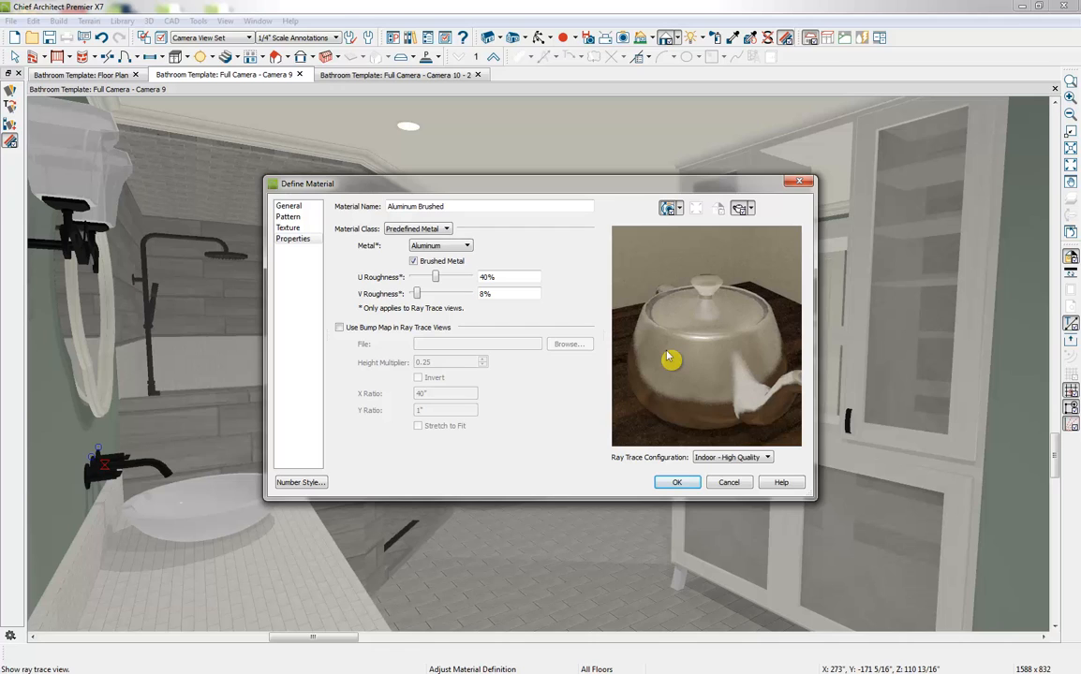
Try Copper and Titanium as the faucet's predefined metal, and discard the changes to the material
click(457, 246)
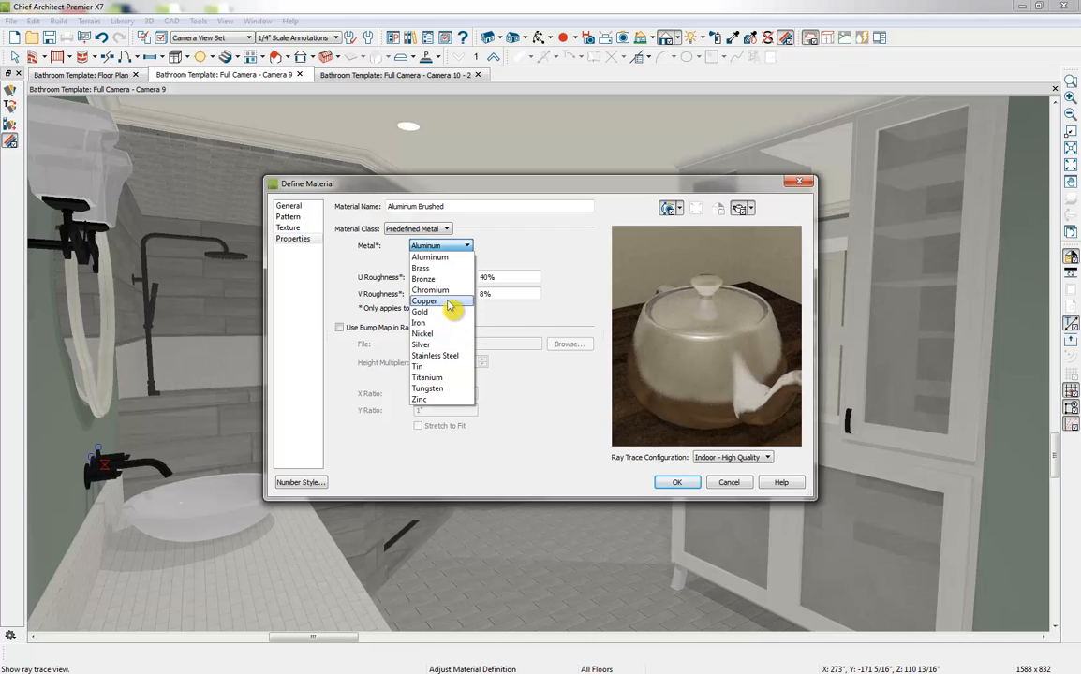
click(447, 303)
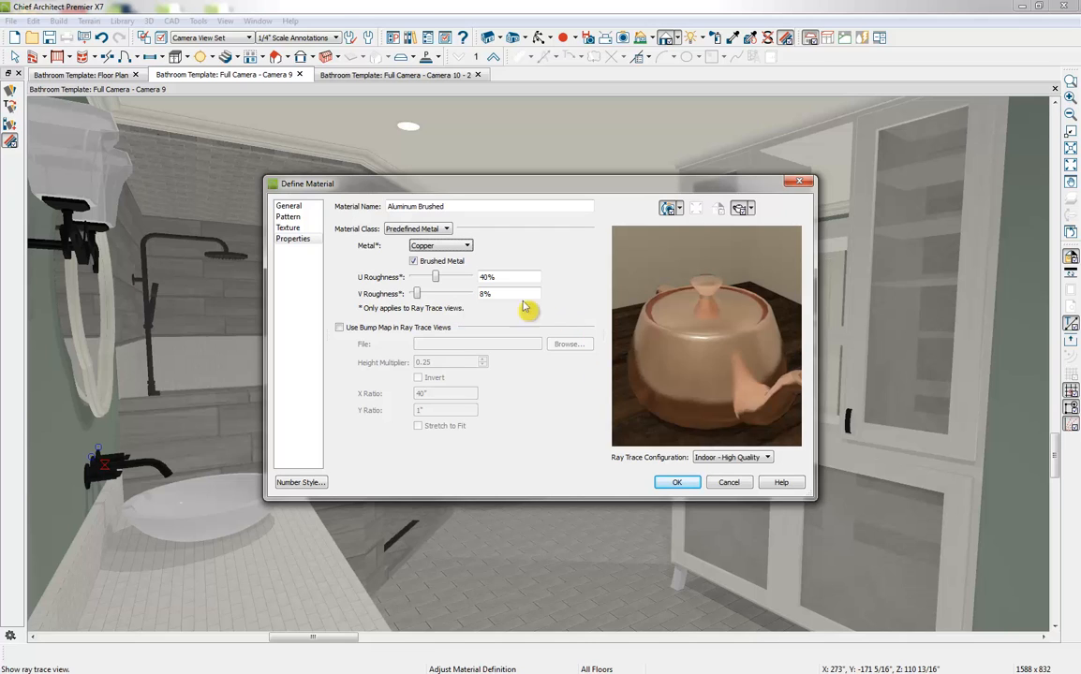
click(438, 246)
click(417, 342)
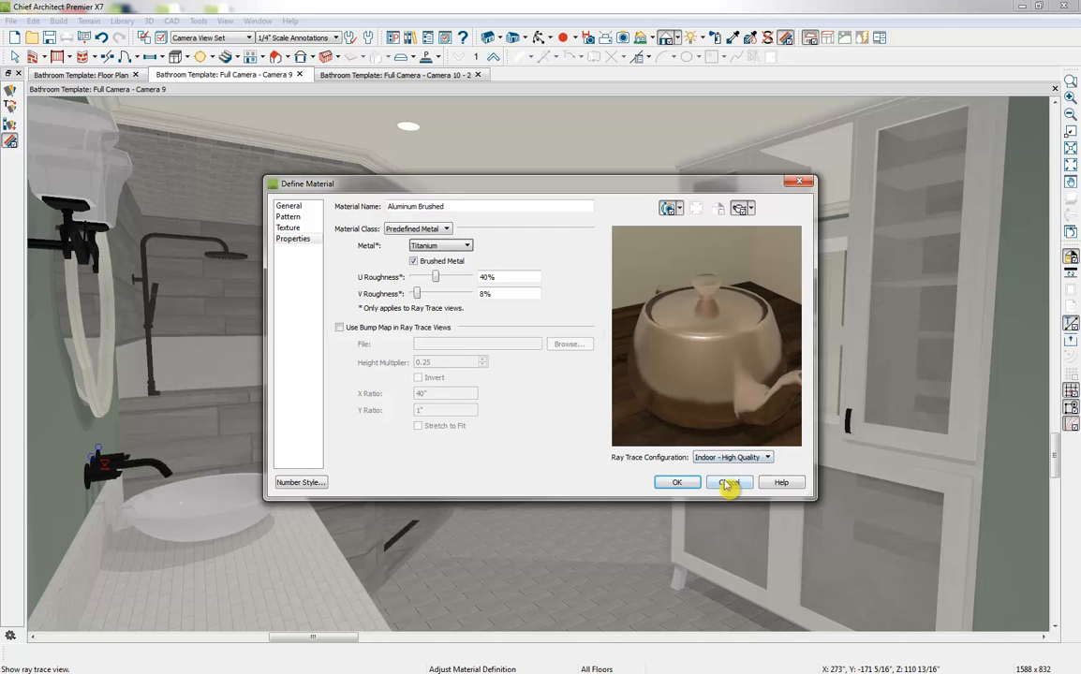
click(728, 482)
key(Escape)
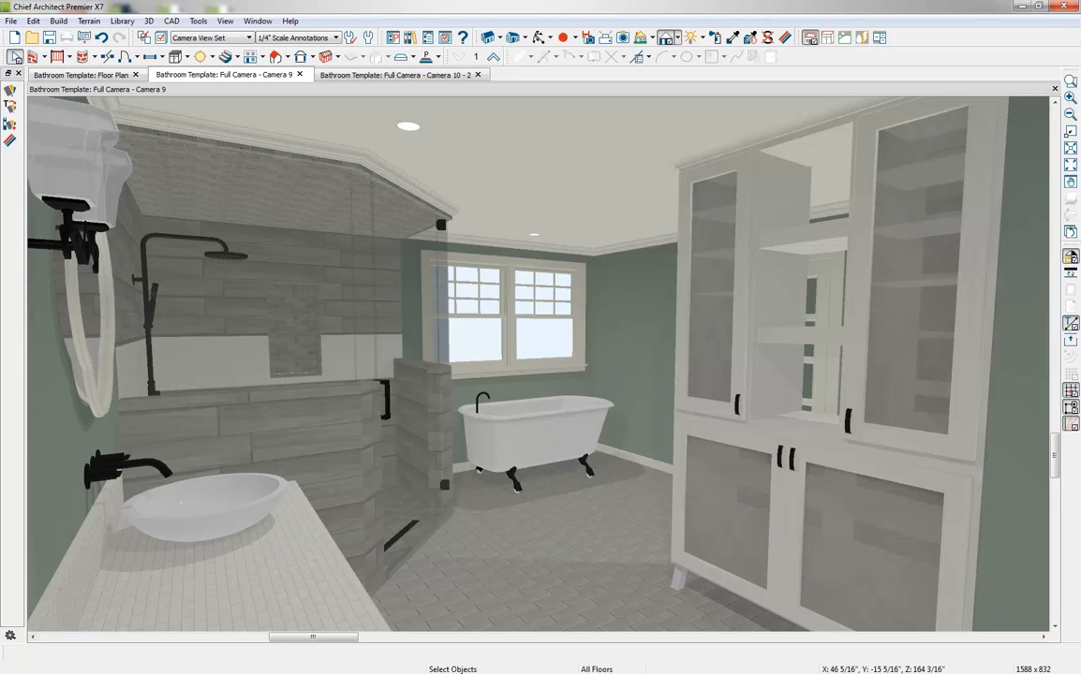
Switch to the Chief Architect website in the browser and review the Premier and Interiors product comparison
drag(1080, 115, 609, 2)
mouse_move(247, 113)
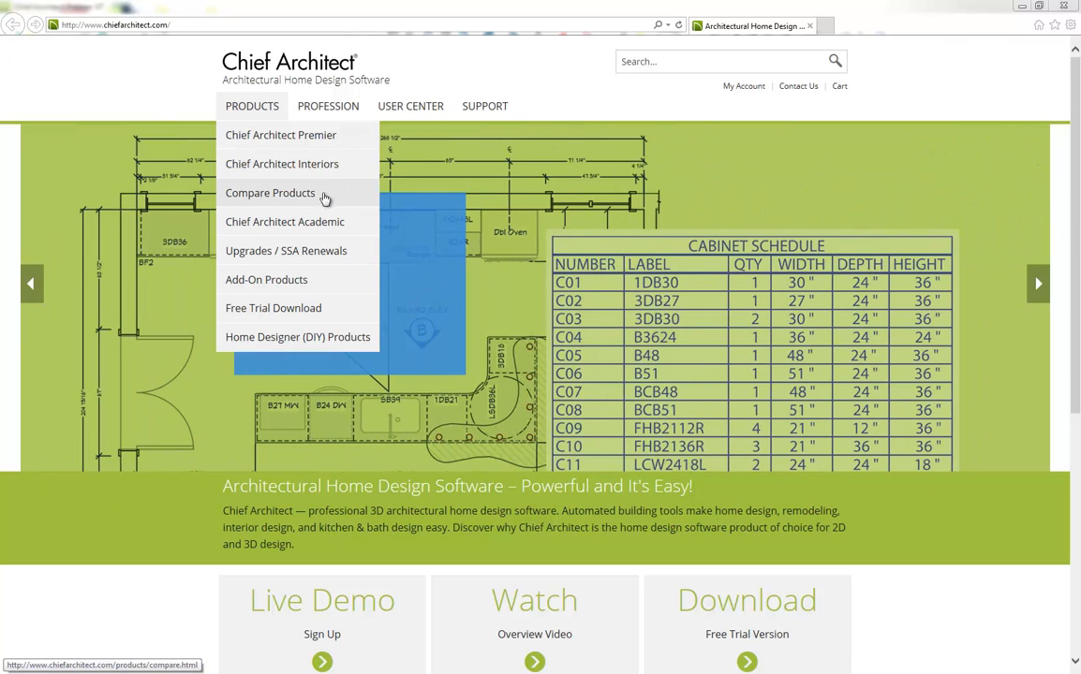
click(329, 199)
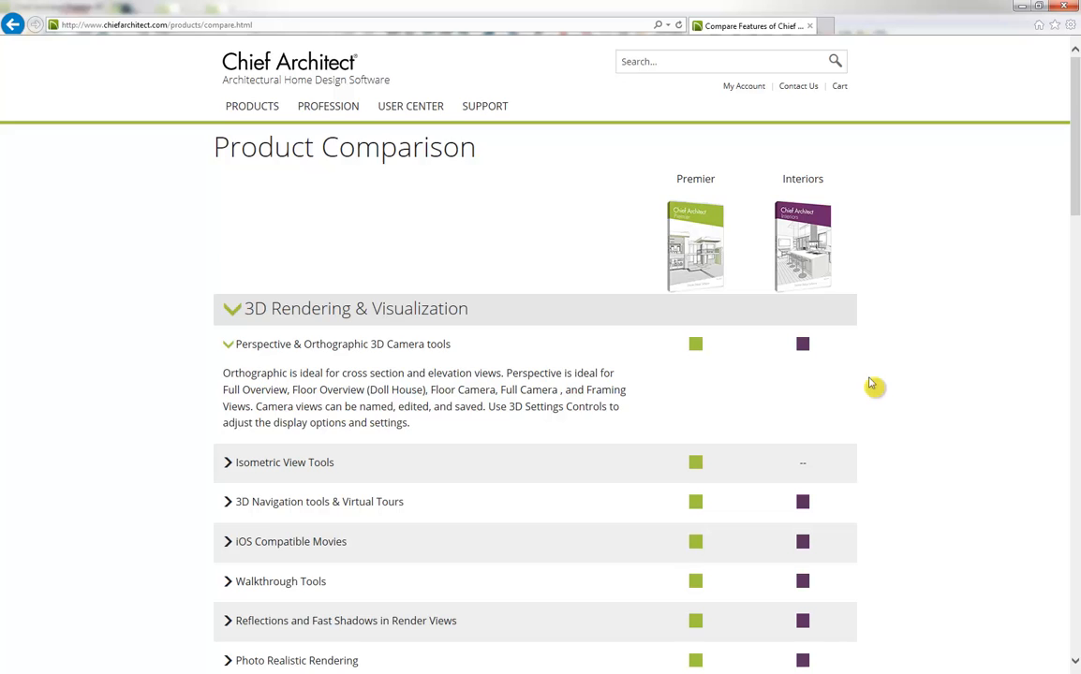
scroll(871, 384, down, 6)
scroll(873, 386, up, 6)
Open the website's training videos and show the Kitchen & Bath Design series
mouse_move(331, 108)
mouse_move(430, 119)
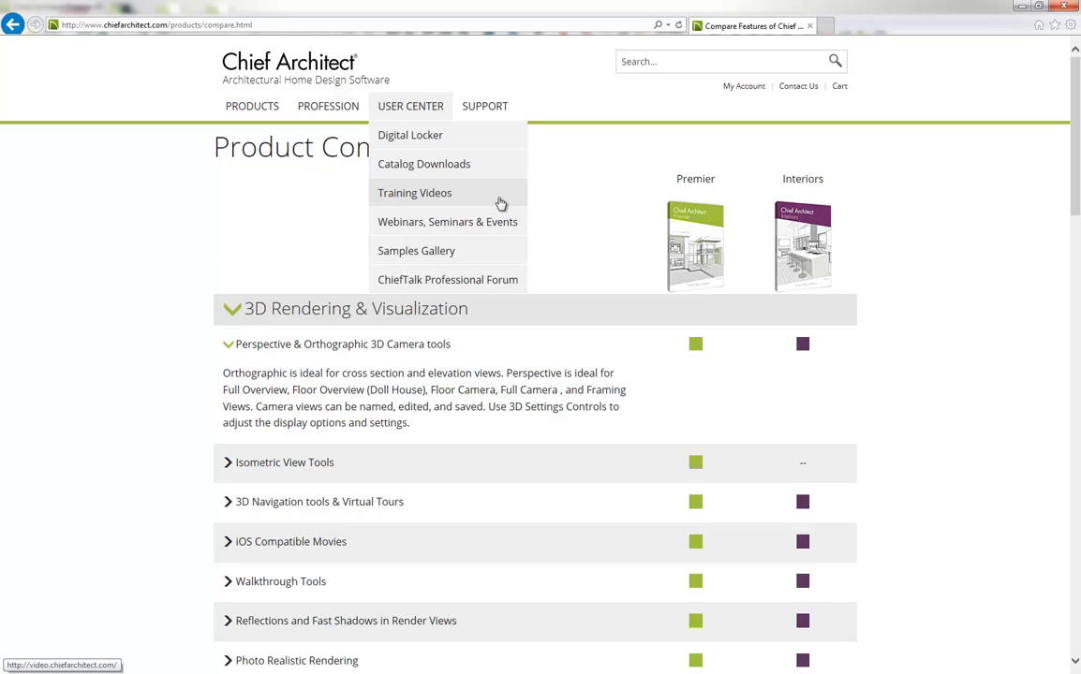
click(501, 197)
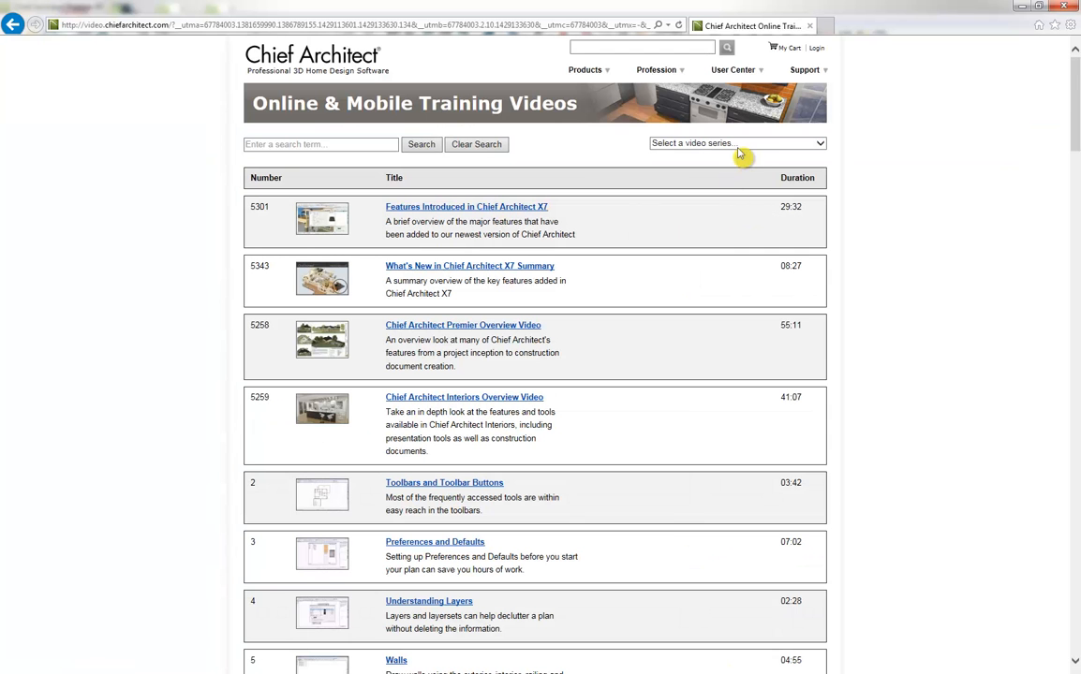
click(736, 145)
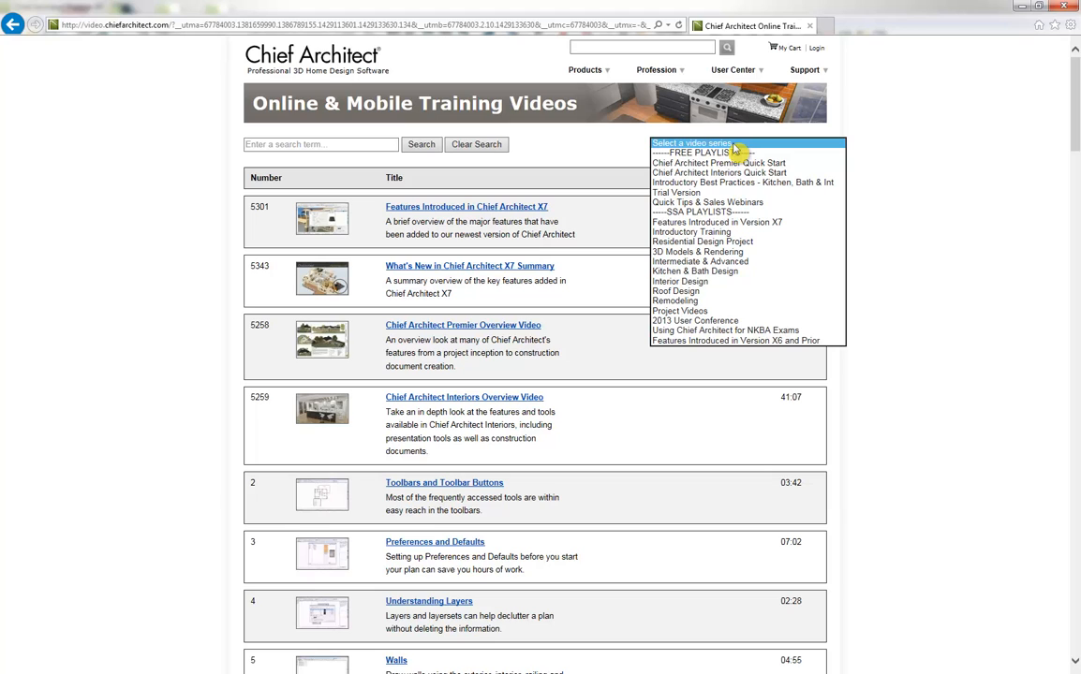
click(740, 271)
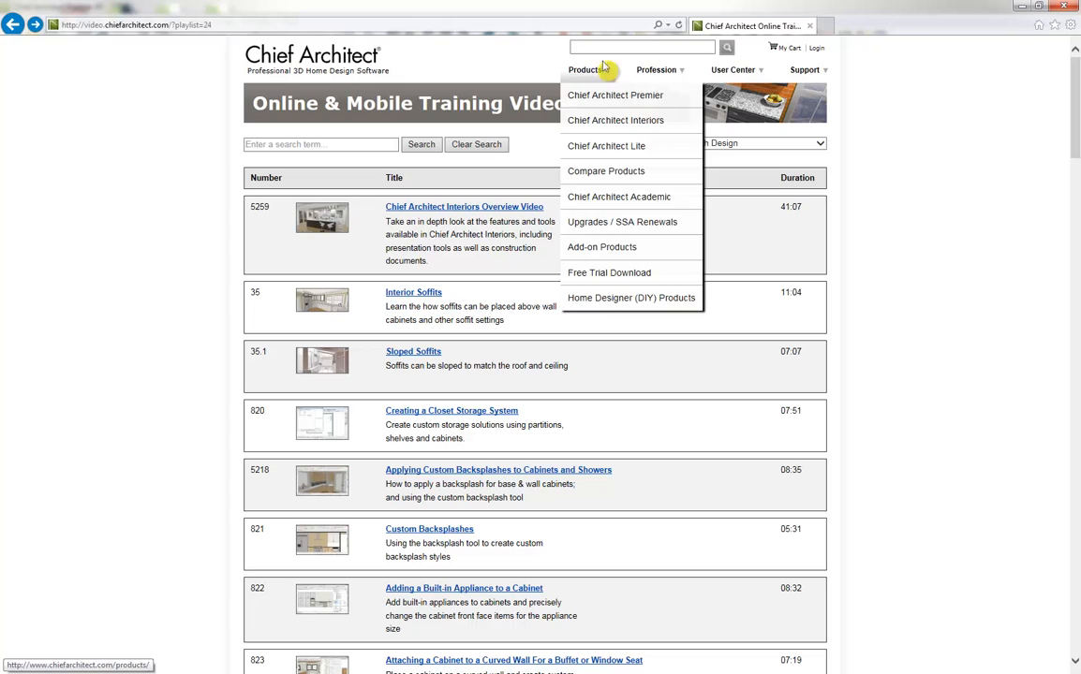
Open the website's Samples Gallery and browse to the Kitchens & Baths renderings
mouse_move(731, 76)
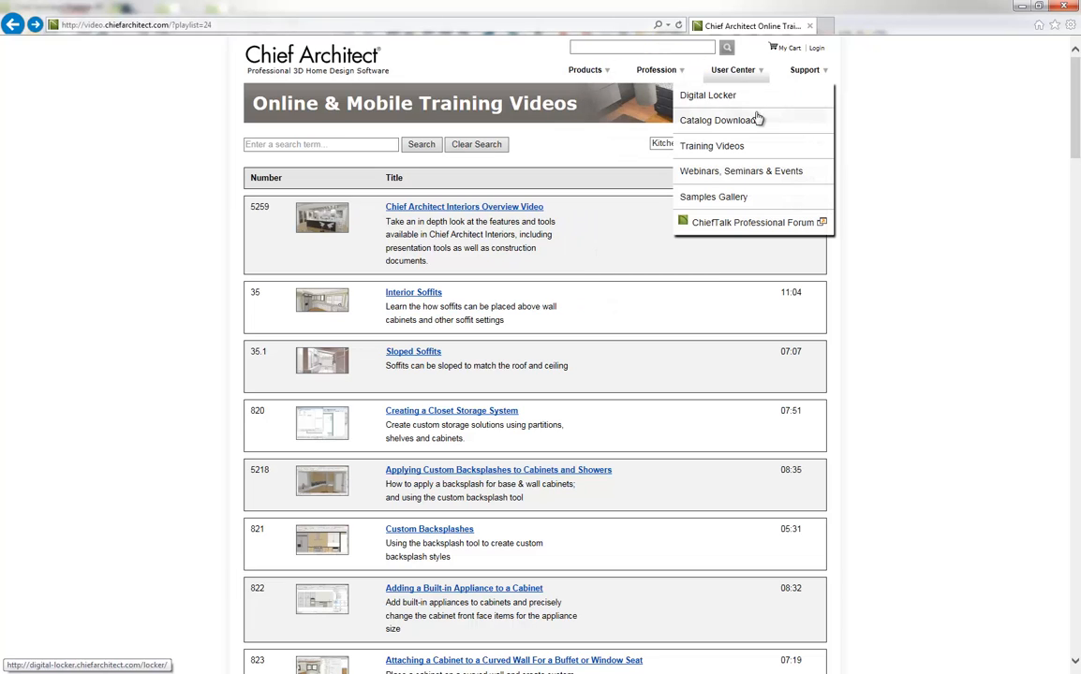
click(763, 199)
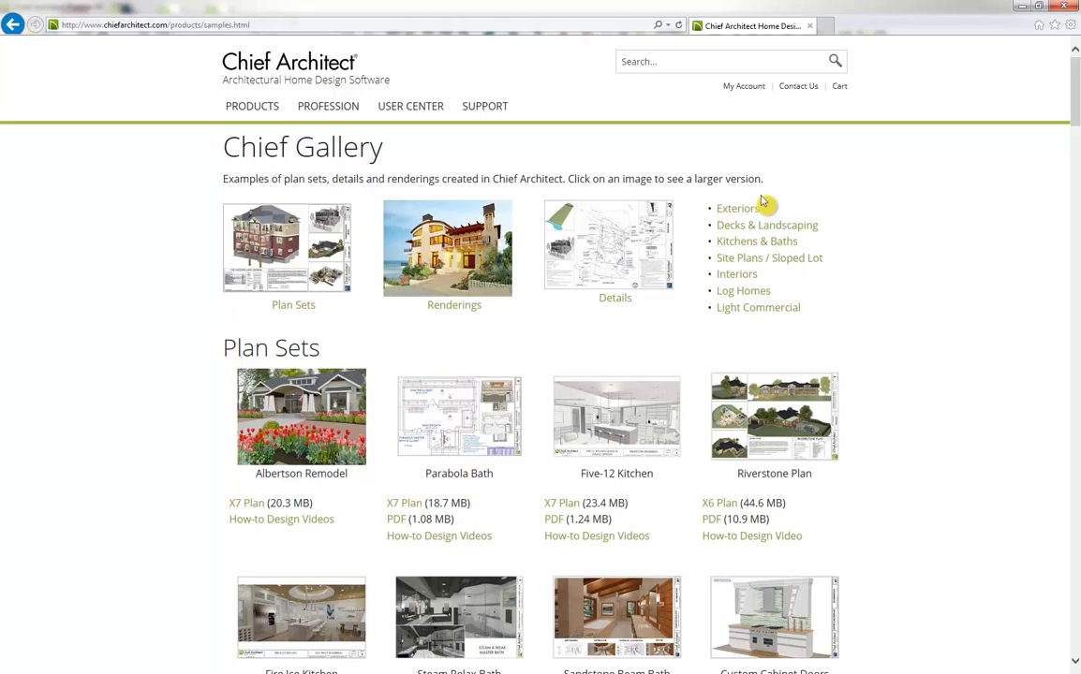
scroll(139, 466, down, 10)
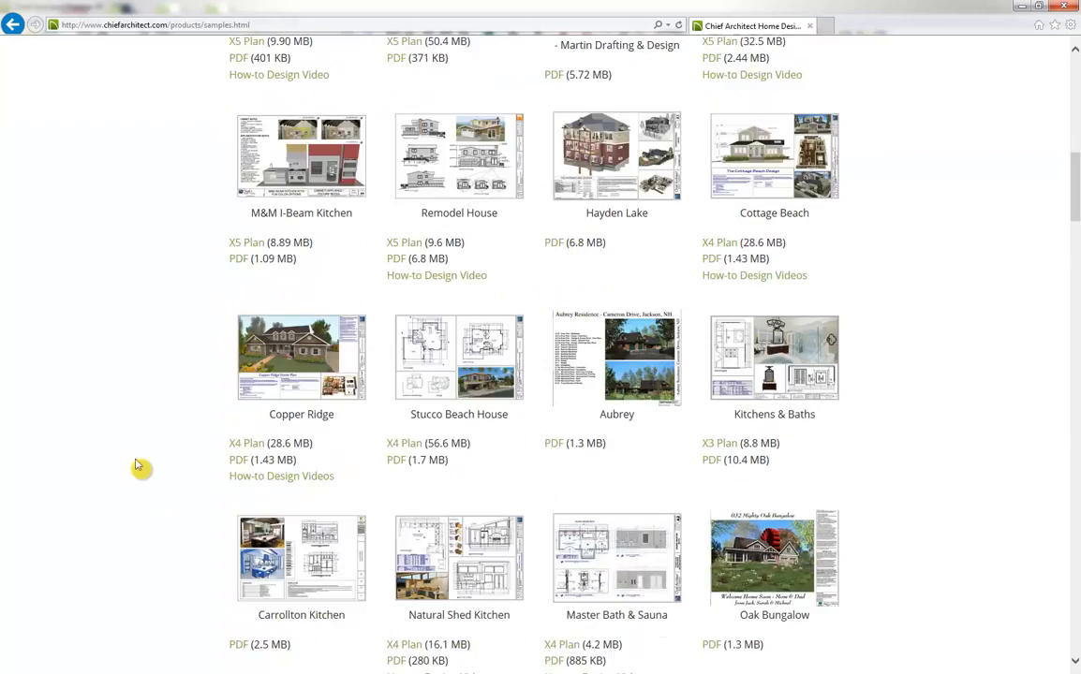
scroll(139, 465, down, 15)
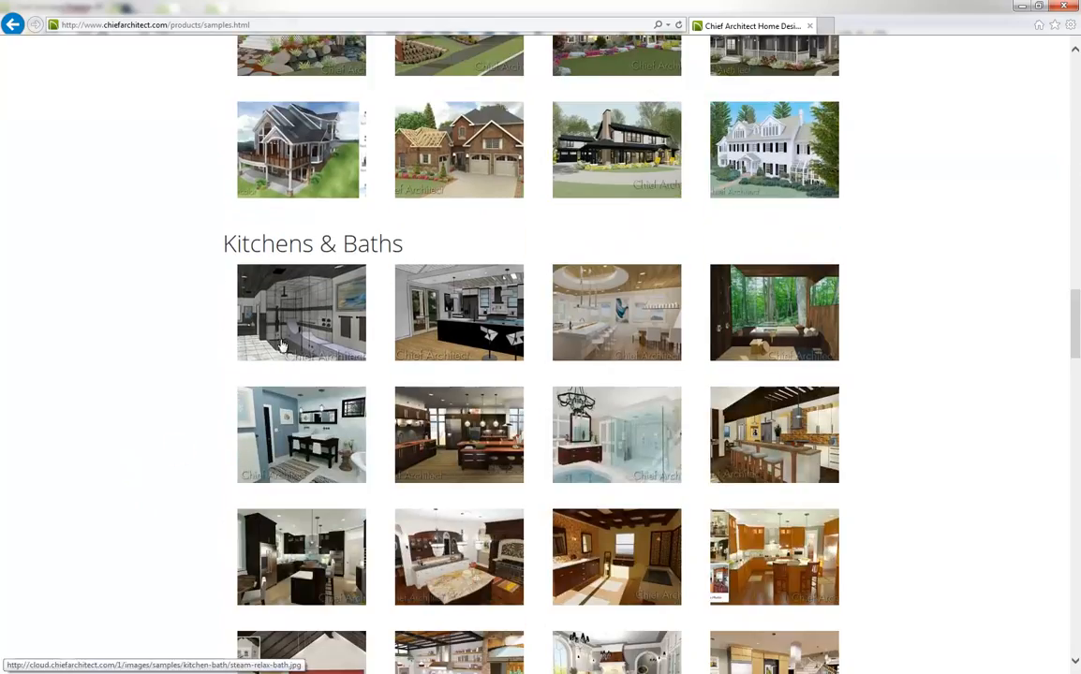
scroll(202, 473, down, 1)
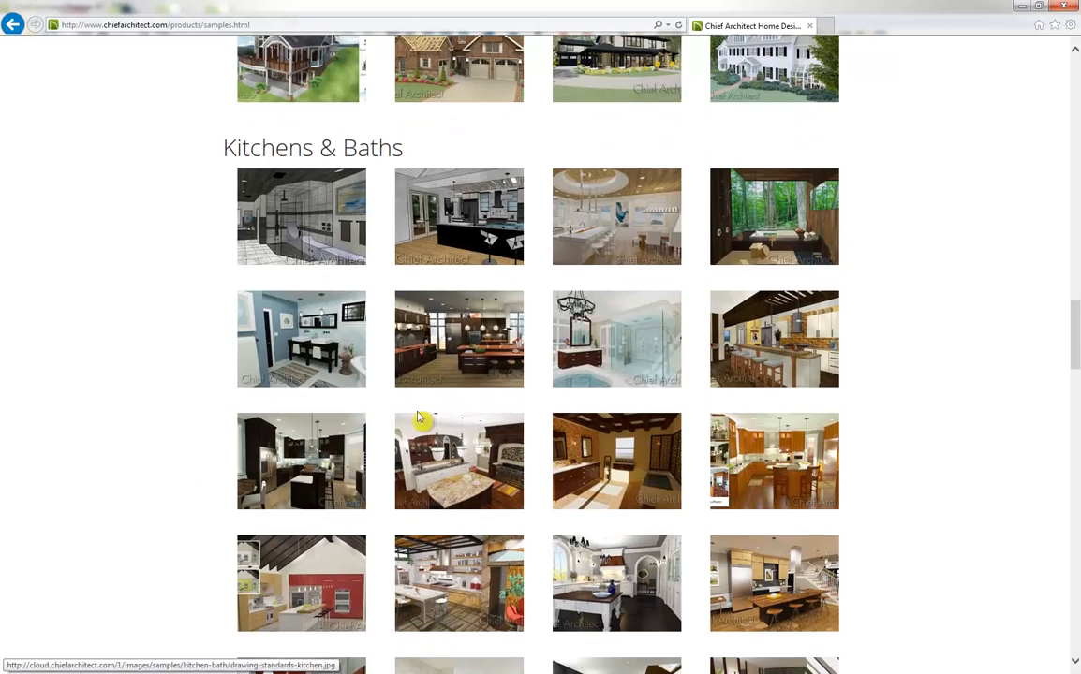
Enlarge the chandelier bath rendering and page through the next two kitchen images
click(610, 356)
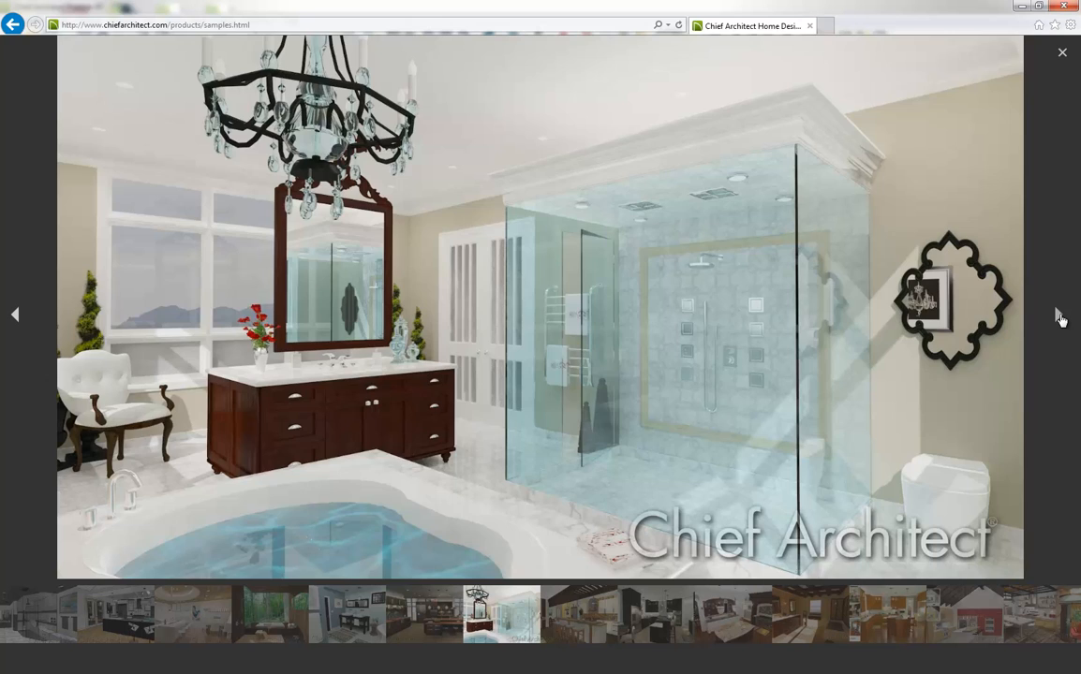
click(1058, 316)
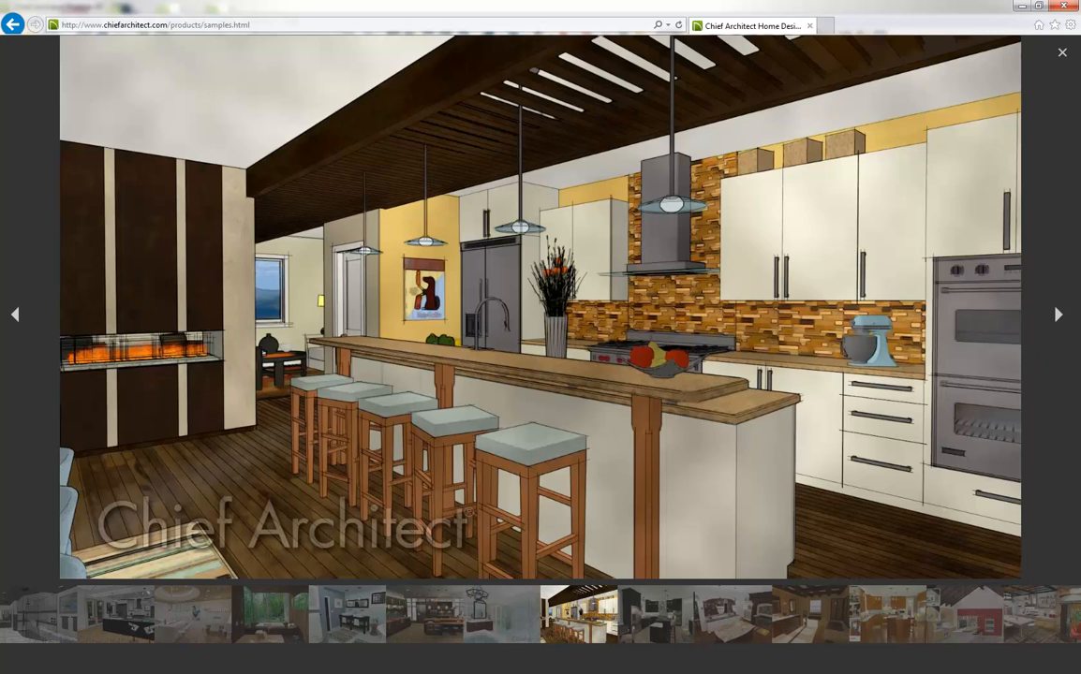
click(1057, 317)
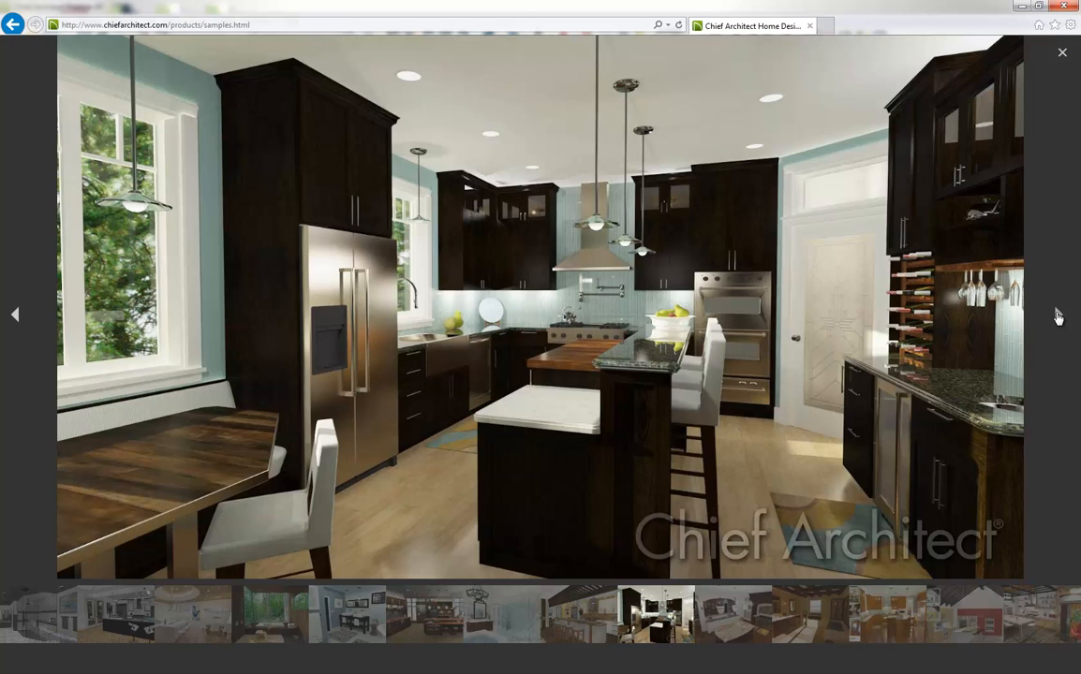
Leave the gallery and open the Ray Traces category in the support Knowledge Base
click(12, 24)
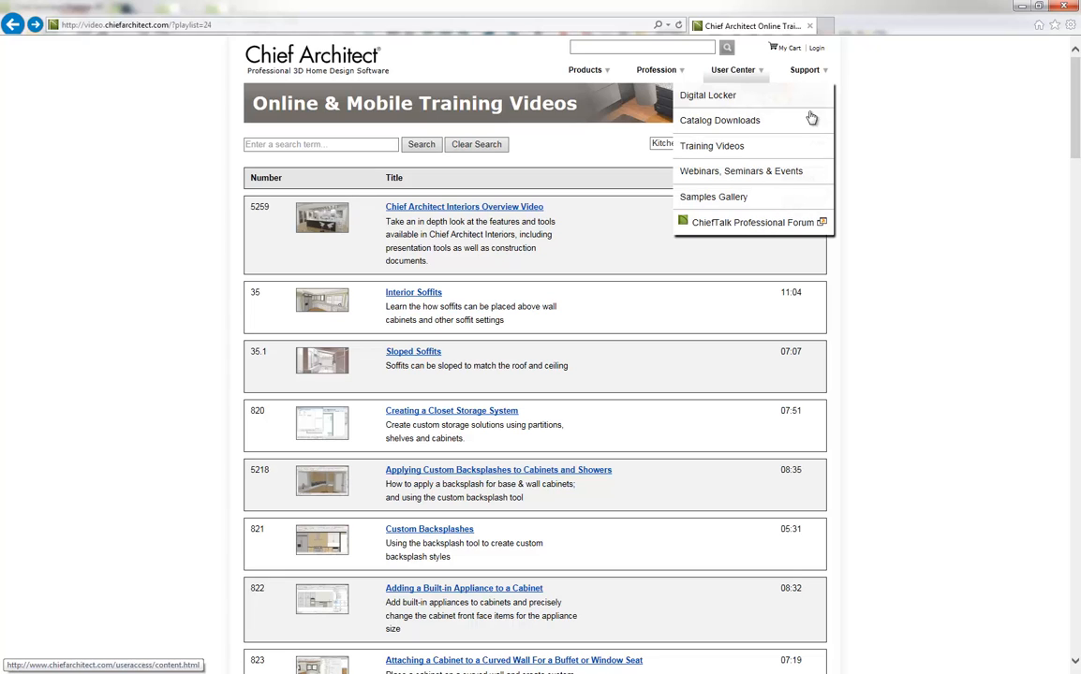
mouse_move(821, 71)
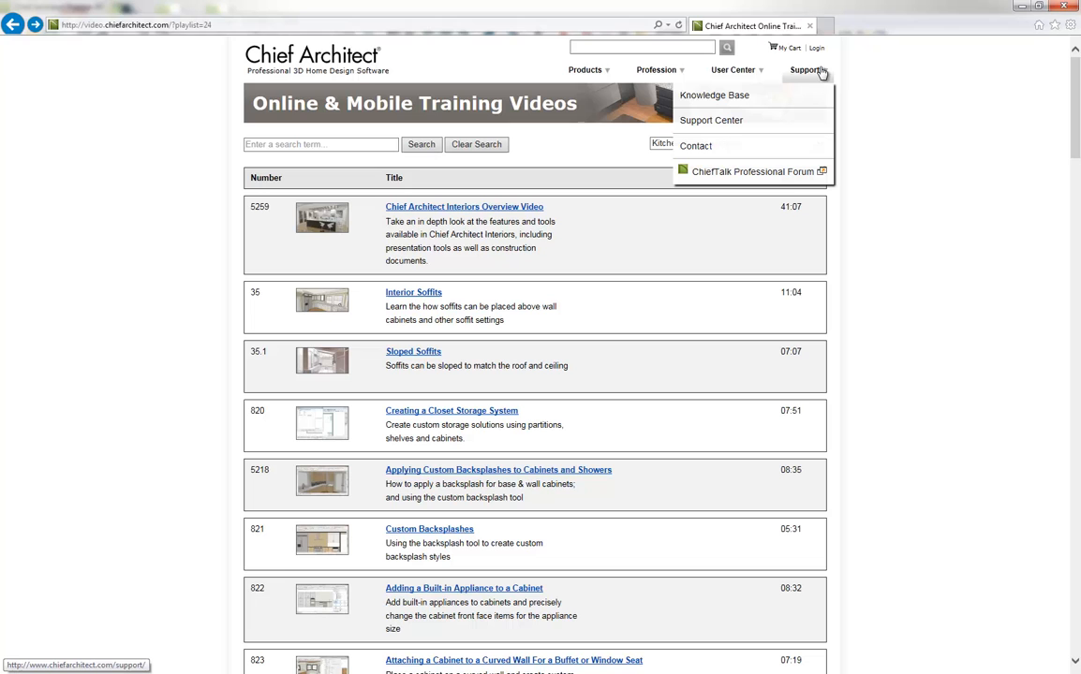
click(776, 96)
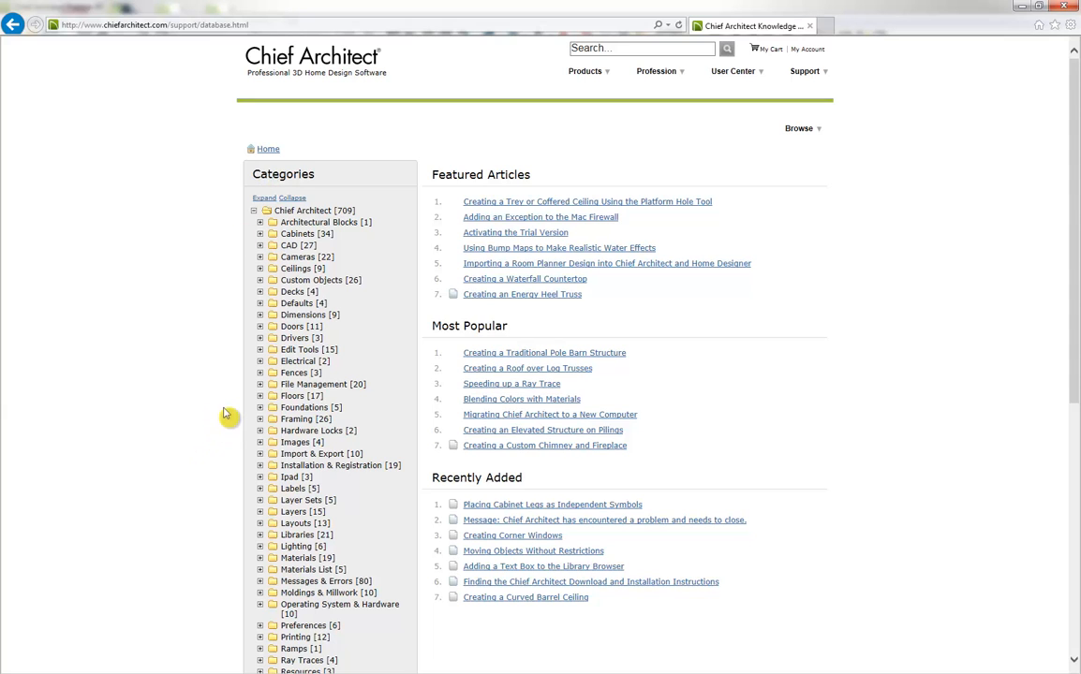
scroll(224, 415, down, 2)
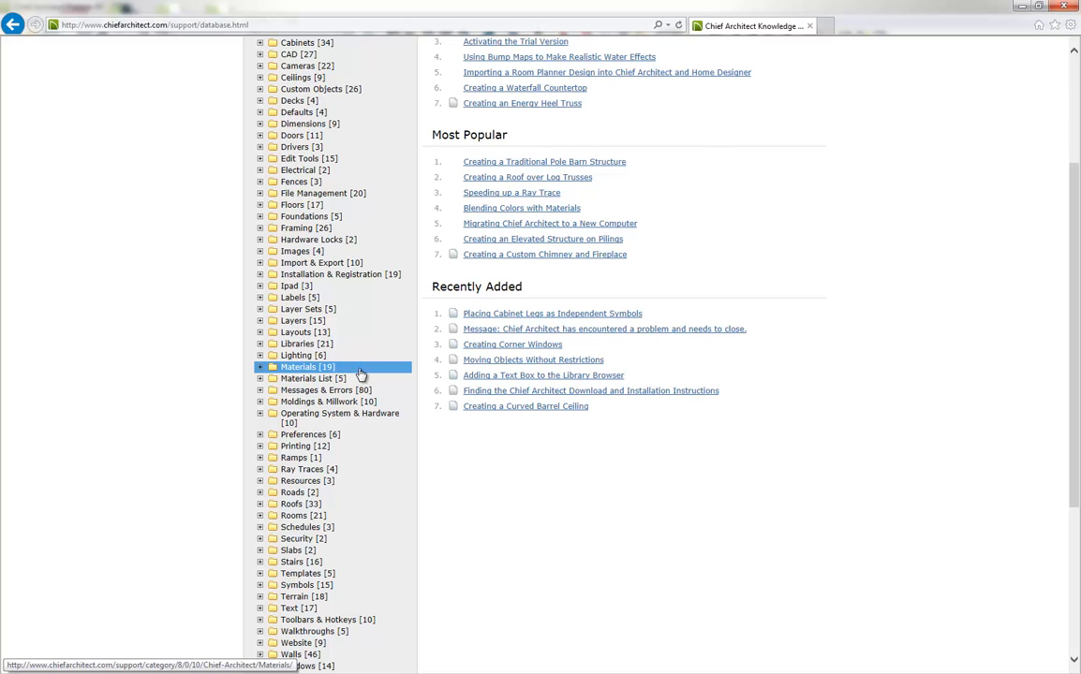
click(330, 473)
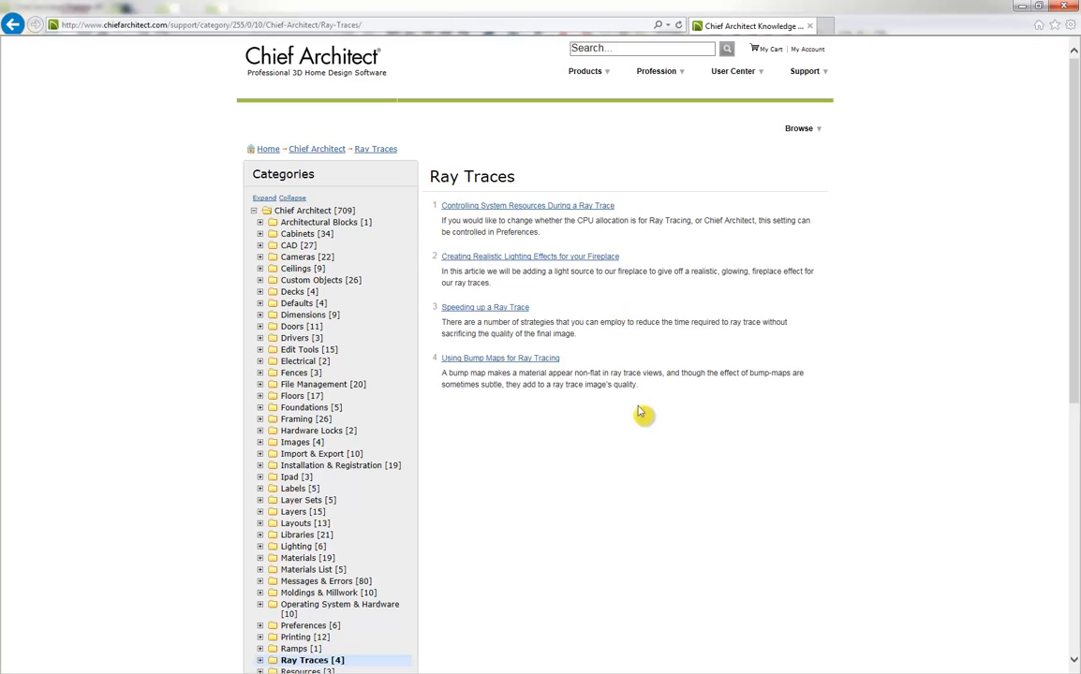